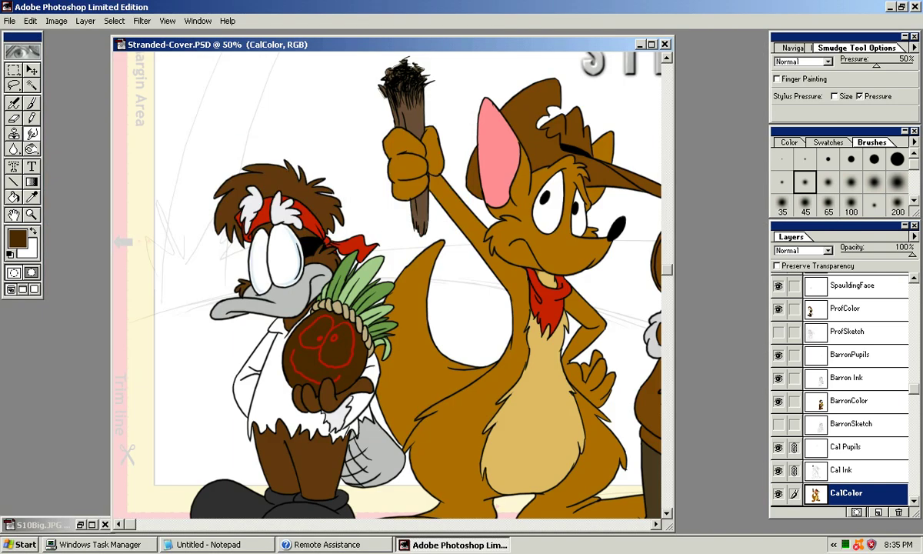
# Hide the BarronColor and Barron Ink layers.
pyautogui.moveTo(563, 338); pyautogui.dragTo(449, 296)
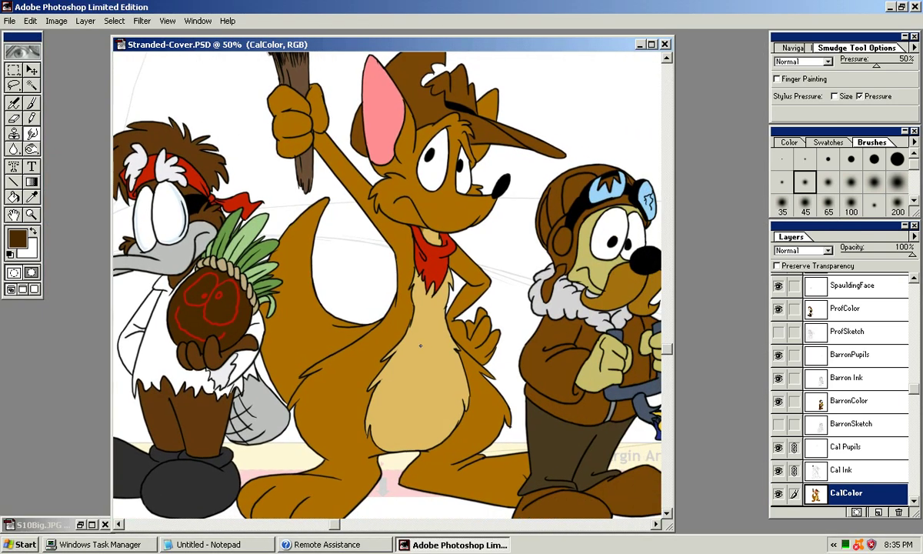
pyautogui.moveTo(435, 332); pyautogui.dragTo(455, 290)
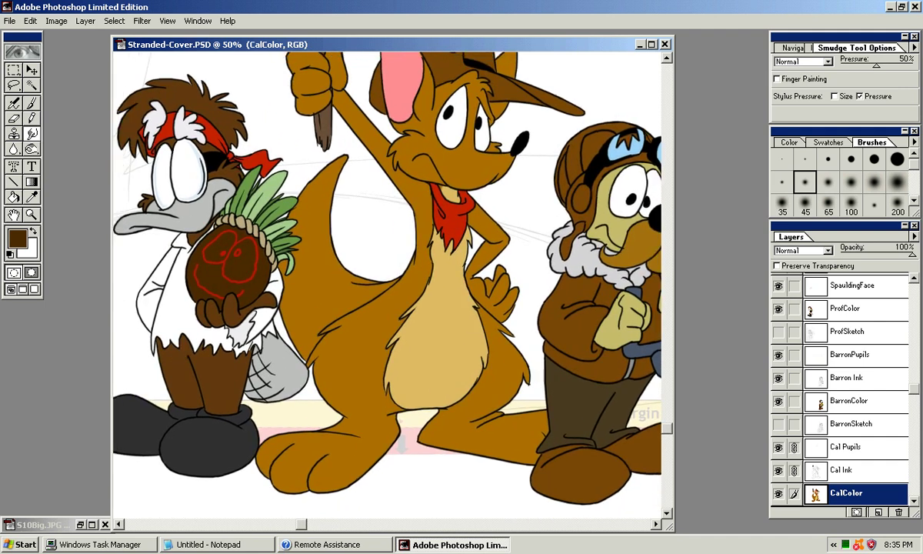
pyautogui.click(777, 401)
pyautogui.click(777, 378)
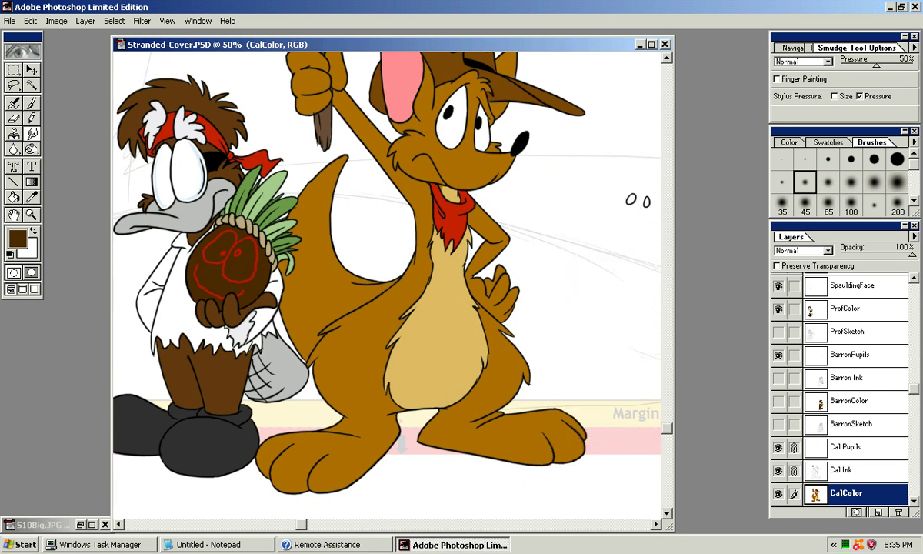
# Hide the ProfColor and Prof Ink layers, leaving the SpauldingFace layer shown.
pyautogui.scroll(-5, 842, 385)
pyautogui.scroll(5, 842, 384)
pyautogui.scroll(2, 842, 384)
pyautogui.click(778, 363)
pyautogui.click(777, 339)
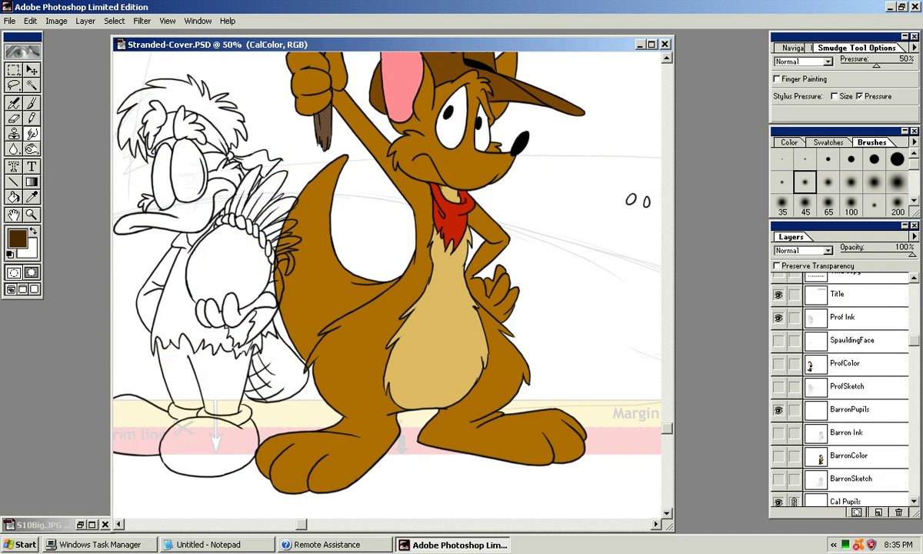
pyautogui.click(778, 340)
pyautogui.click(777, 340)
pyautogui.click(777, 317)
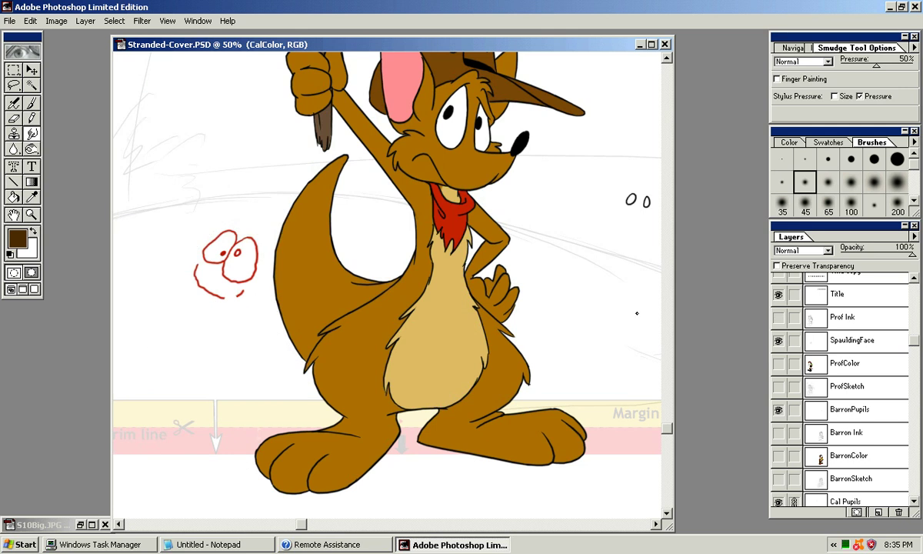
# Duplicate the CalColor layer as CalShades and set the copy's blend mode to Multiply.
pyautogui.moveTo(384, 231); pyautogui.dragTo(419, 367)
pyautogui.moveTo(481, 328); pyautogui.dragTo(476, 253)
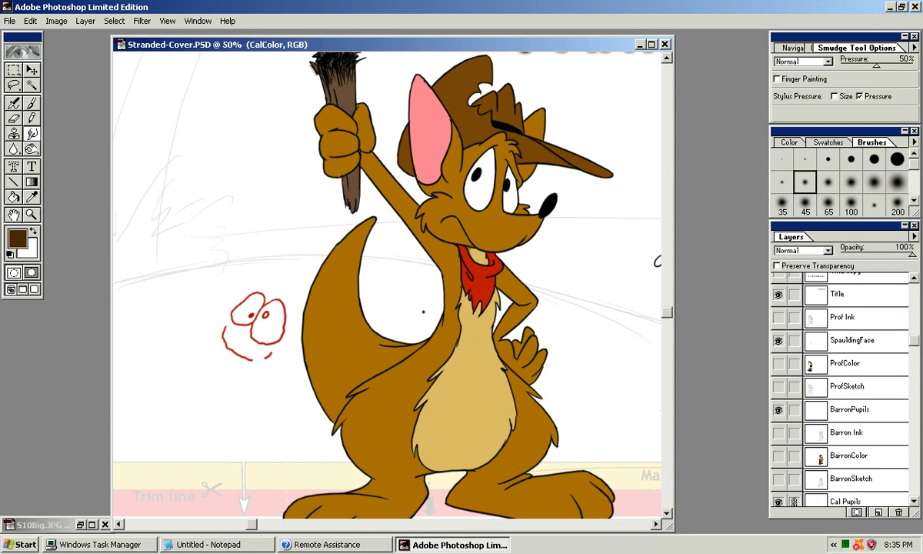
pyautogui.moveTo(481, 283); pyautogui.dragTo(456, 296)
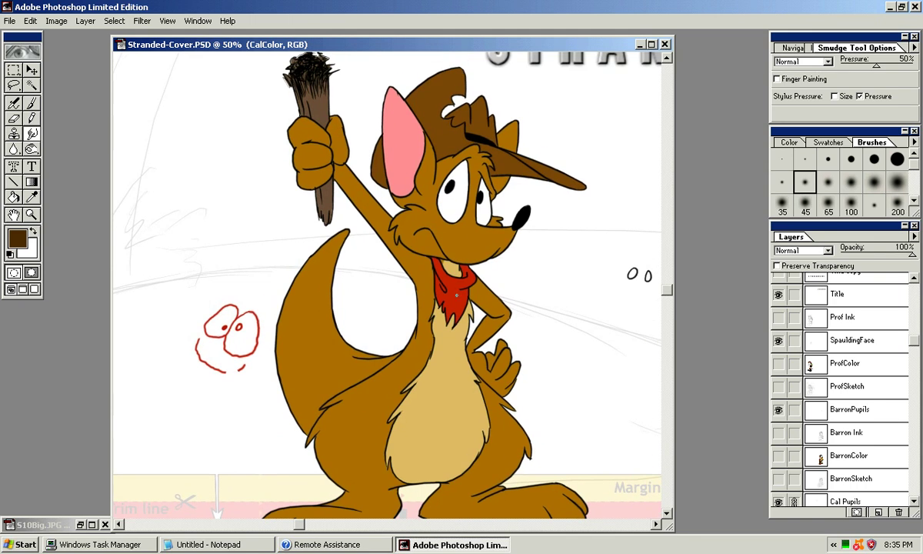
pyautogui.hotkey('ctrl', '+')
pyautogui.moveTo(549, 193); pyautogui.dragTo(511, 252)
pyautogui.moveTo(369, 335); pyautogui.dragTo(338, 344)
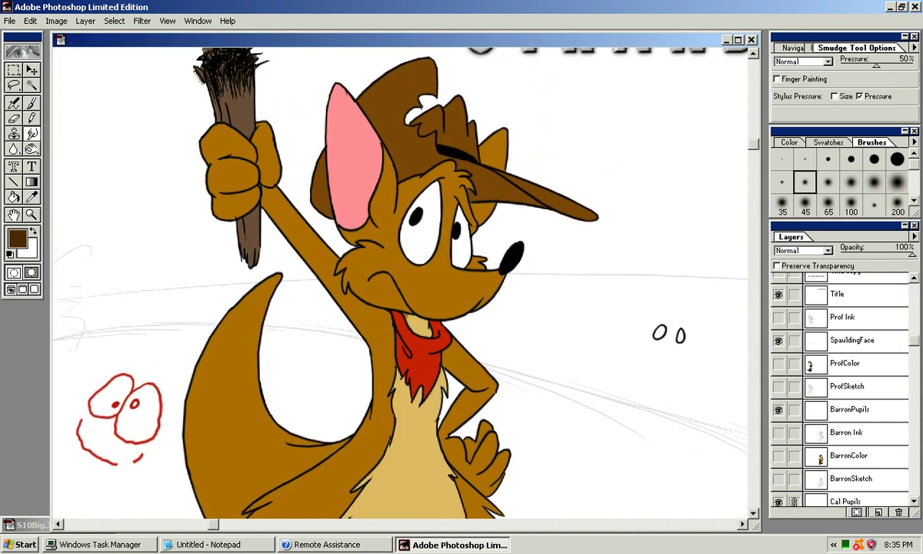
pyautogui.hotkey('ctrl', '+')
pyautogui.moveTo(447, 273); pyautogui.dragTo(441, 247)
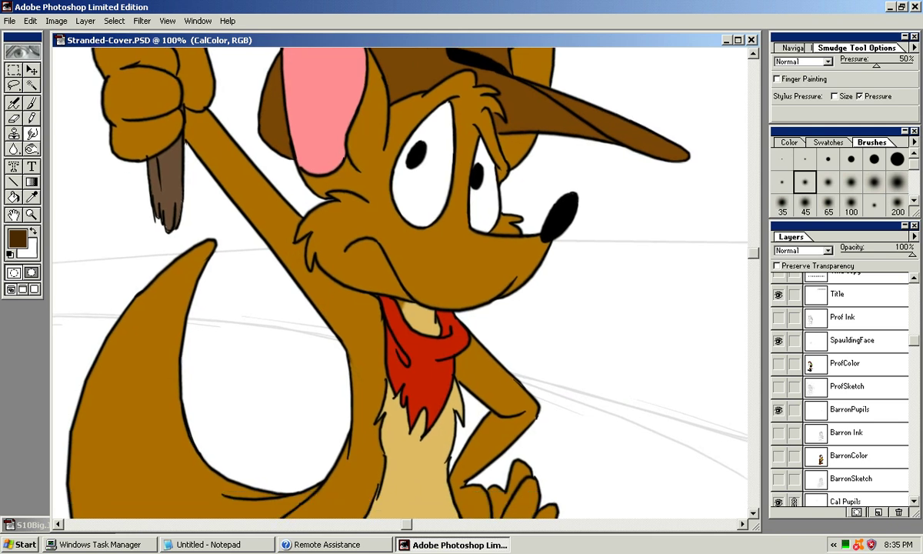
pyautogui.moveTo(914, 341); pyautogui.dragTo(914, 438)
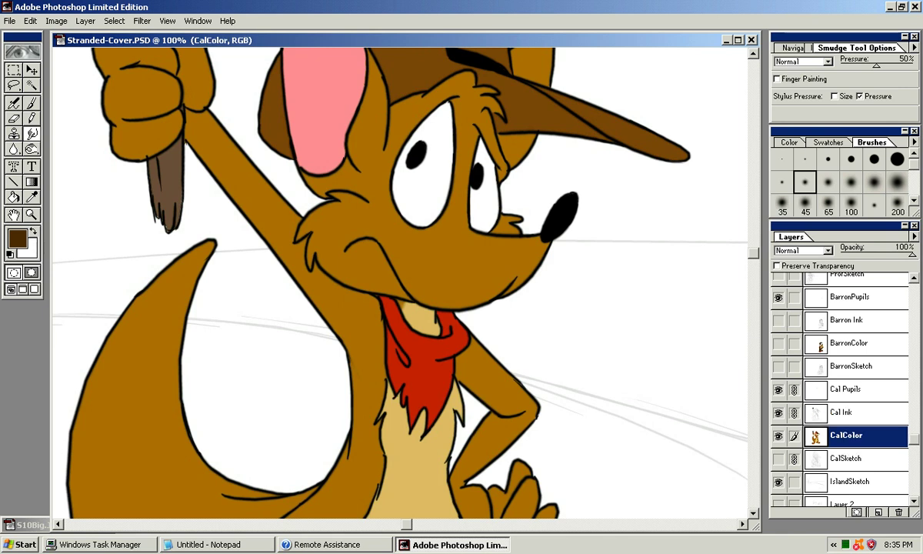
pyautogui.click(913, 236)
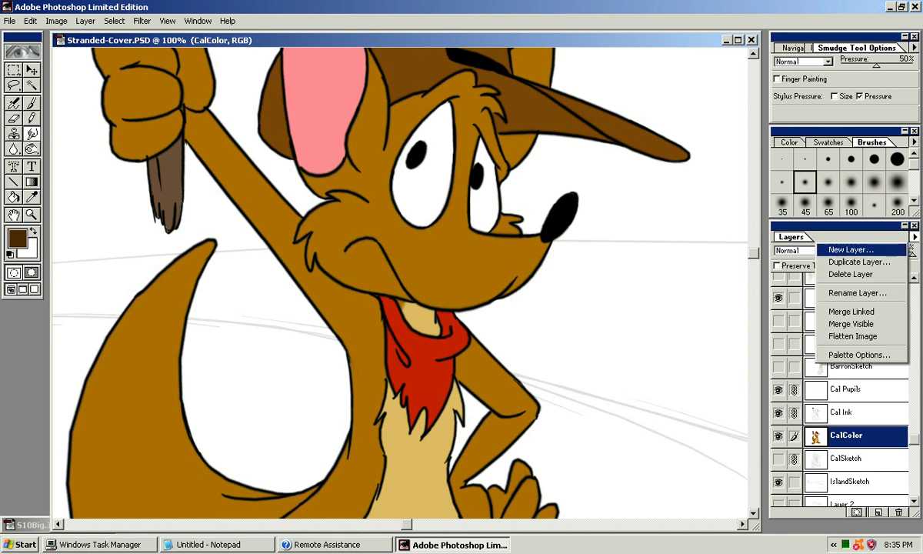
pyautogui.click(859, 262)
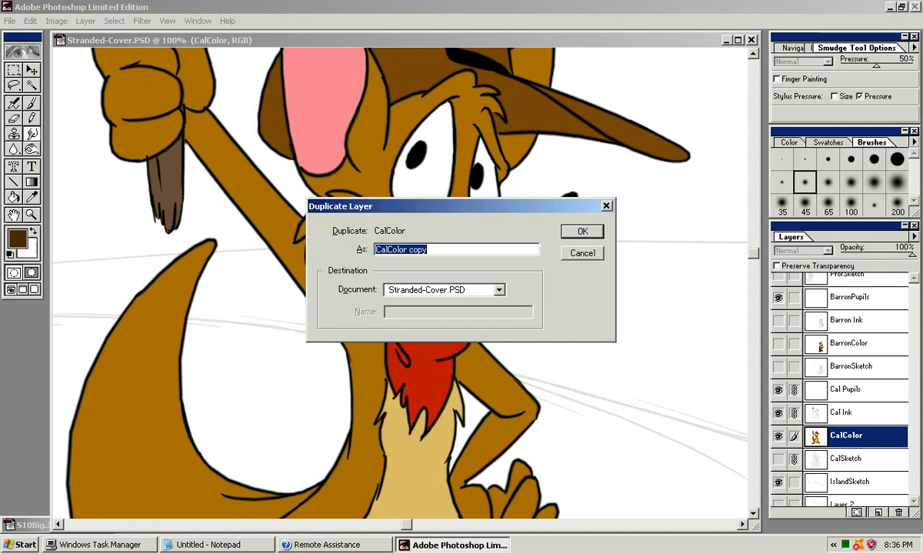
pyautogui.moveTo(427, 249); pyautogui.dragTo(393, 249)
pyautogui.write('Shades')
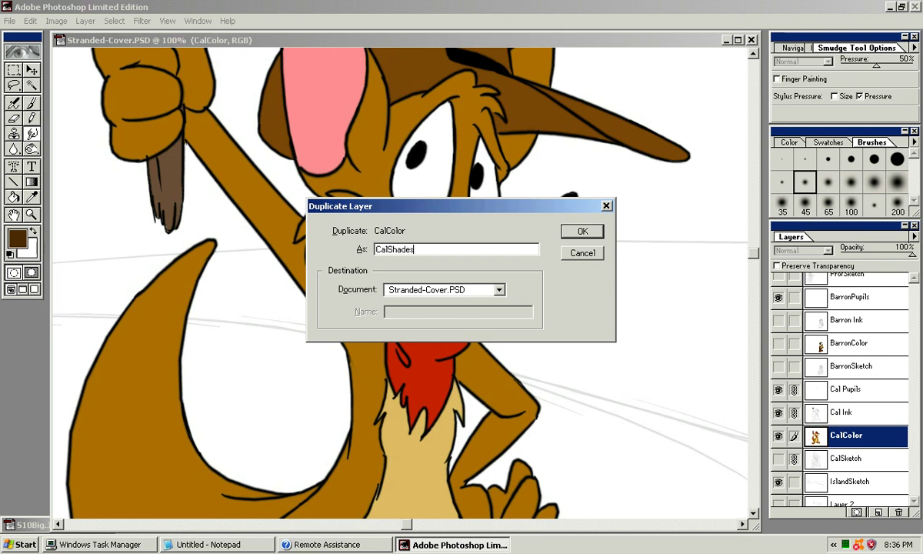
pyautogui.press('Return')
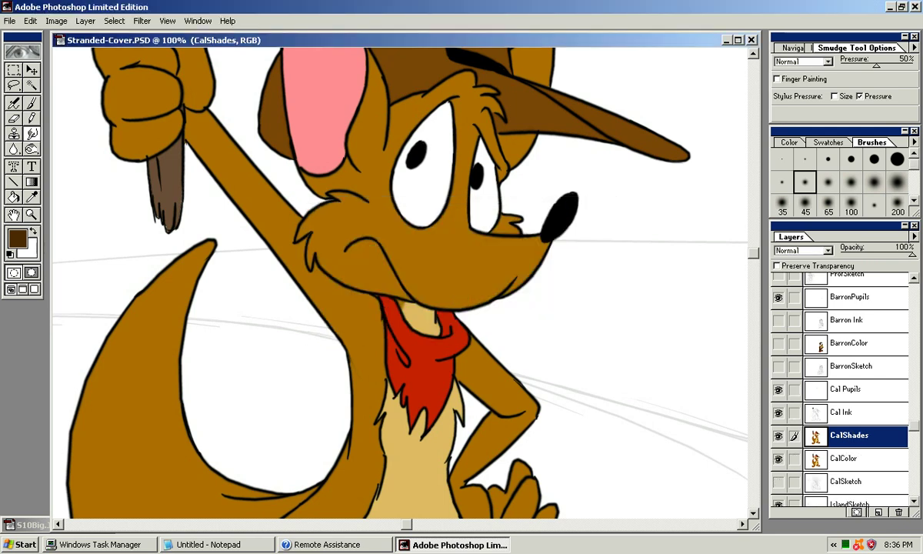
pyautogui.click(804, 250)
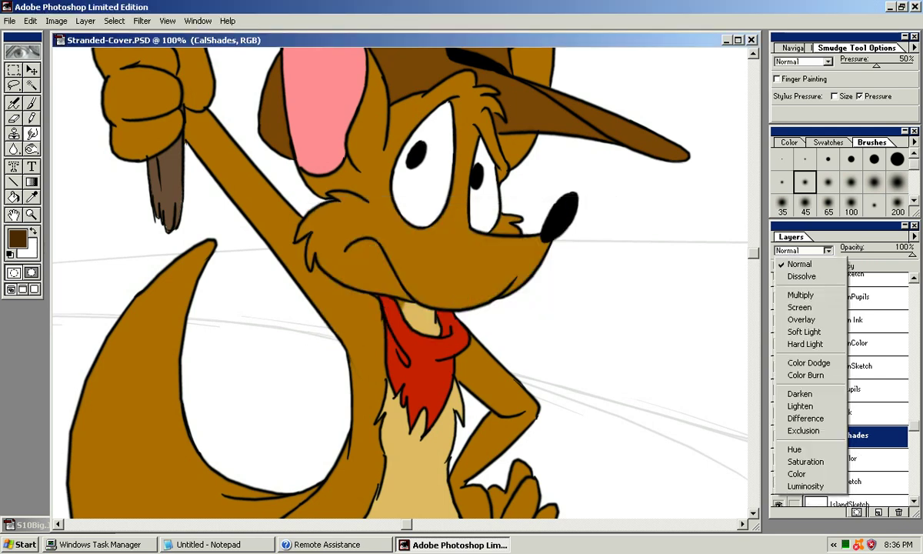
pyautogui.click(800, 295)
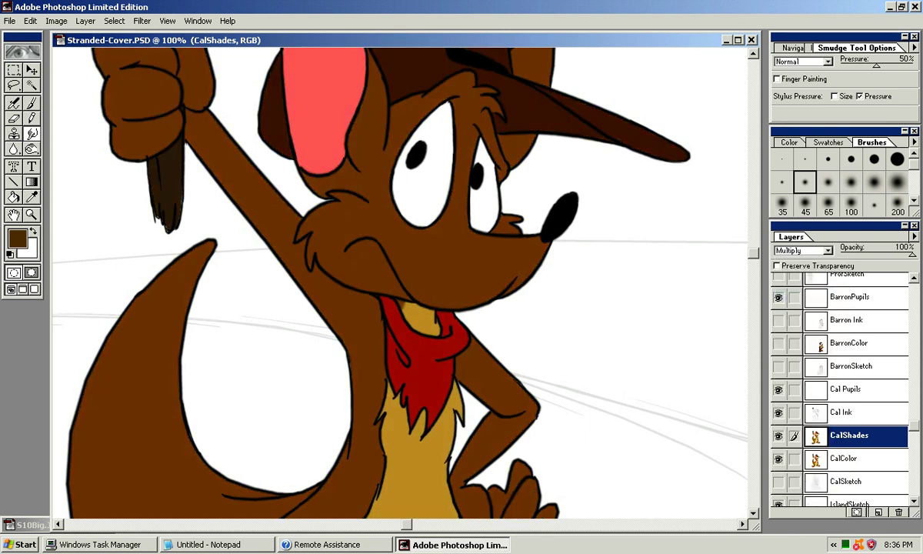
# Try the Darken, Color Dodge and Color Burn blend modes on the CalShades layer and return it to Multiply.
pyautogui.click(803, 250)
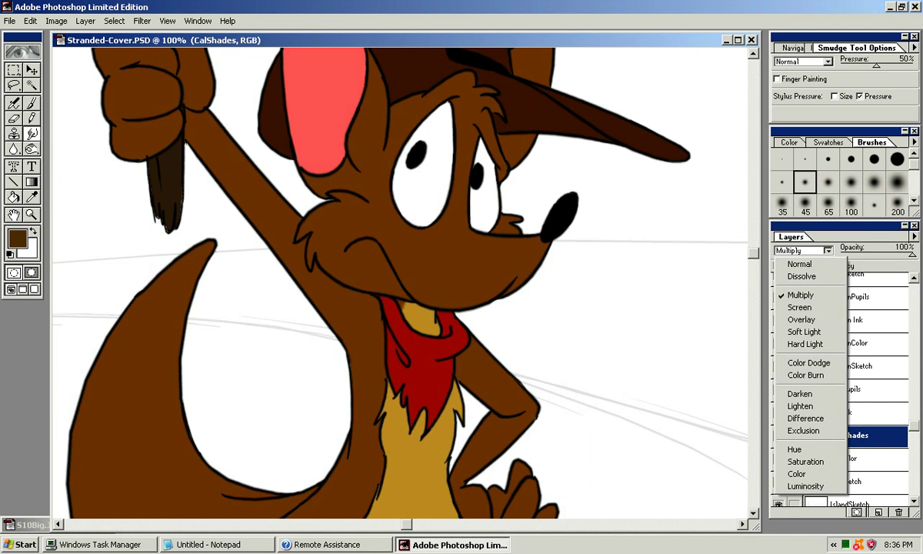
pyautogui.click(800, 393)
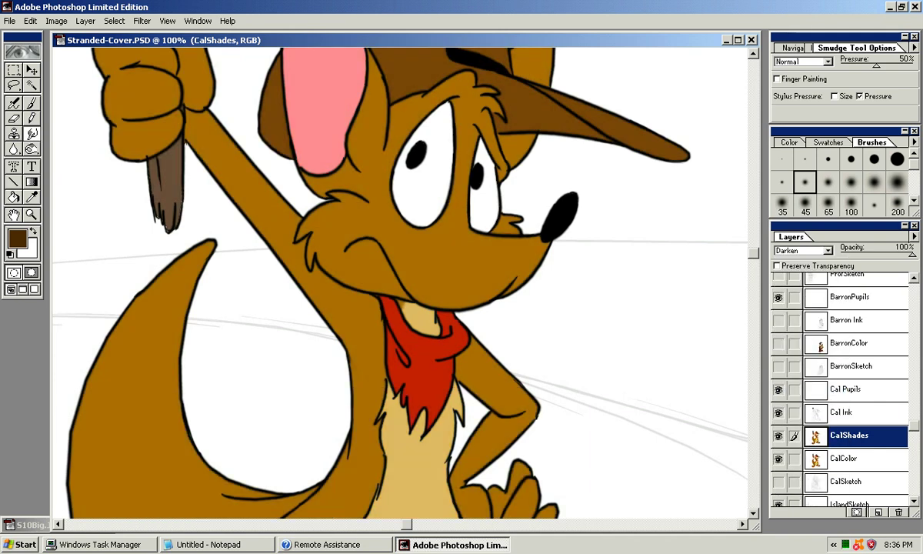
pyautogui.click(804, 250)
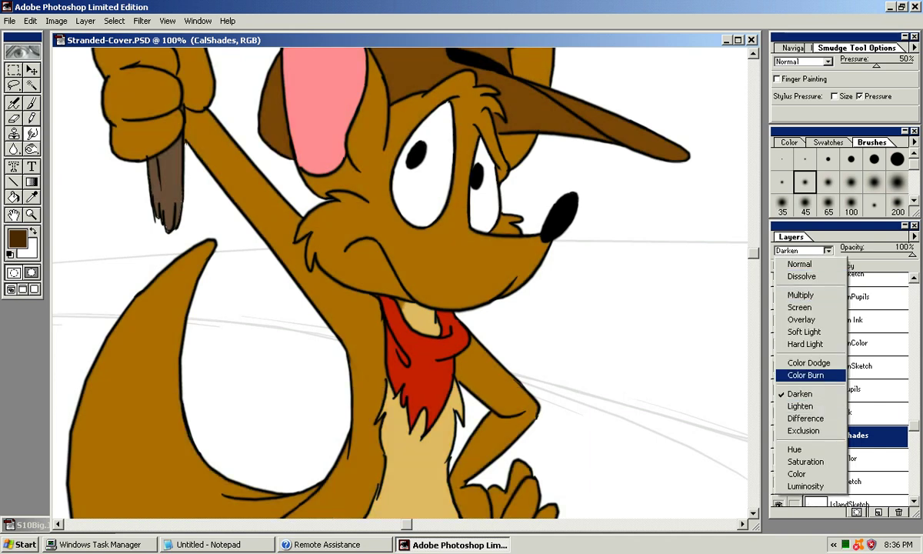
pyautogui.click(808, 362)
pyautogui.click(803, 250)
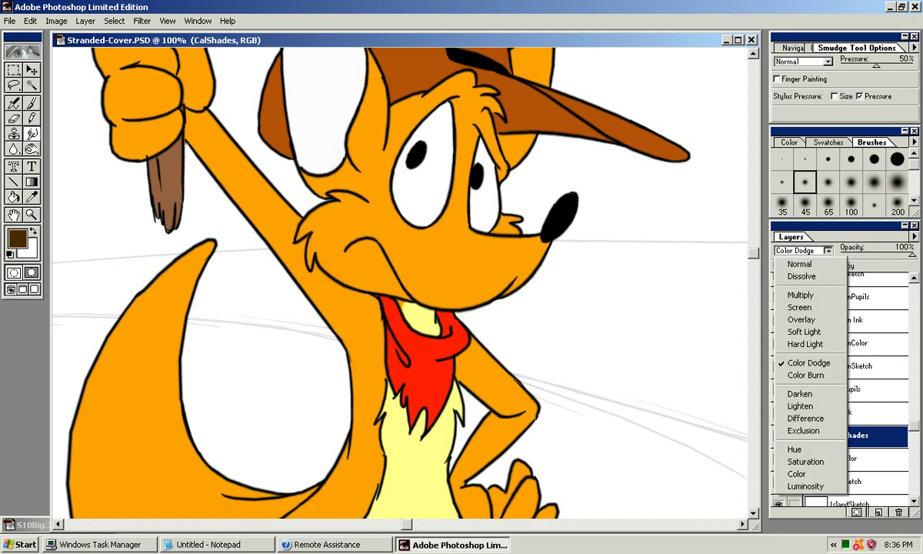
pyautogui.click(805, 374)
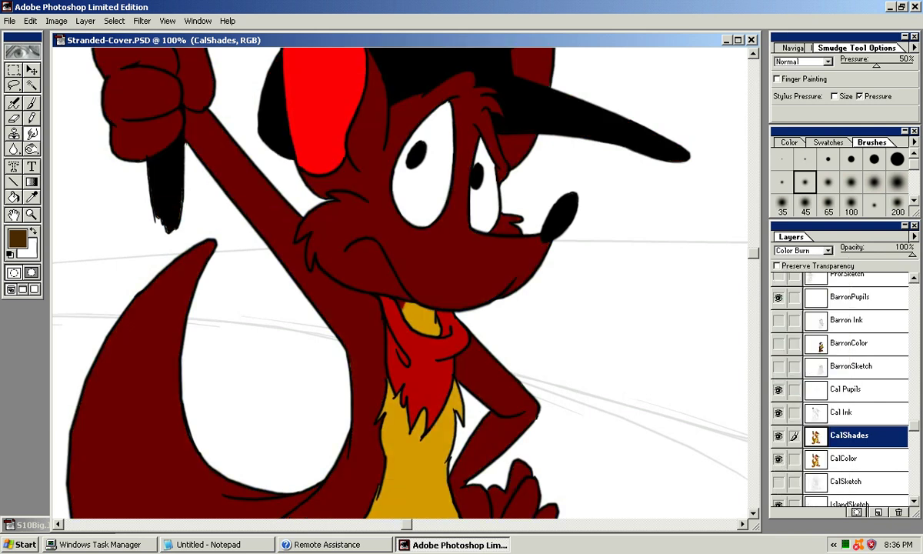
pyautogui.click(804, 249)
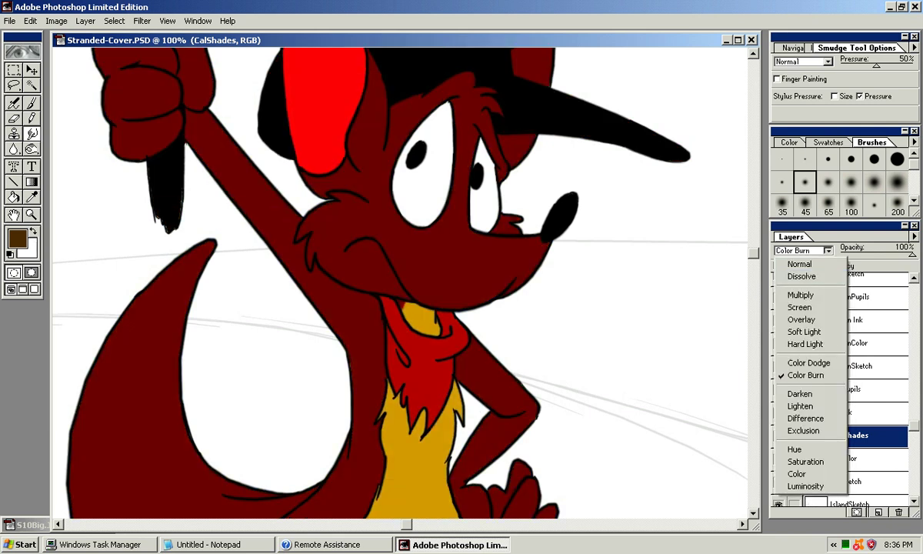
pyautogui.click(800, 294)
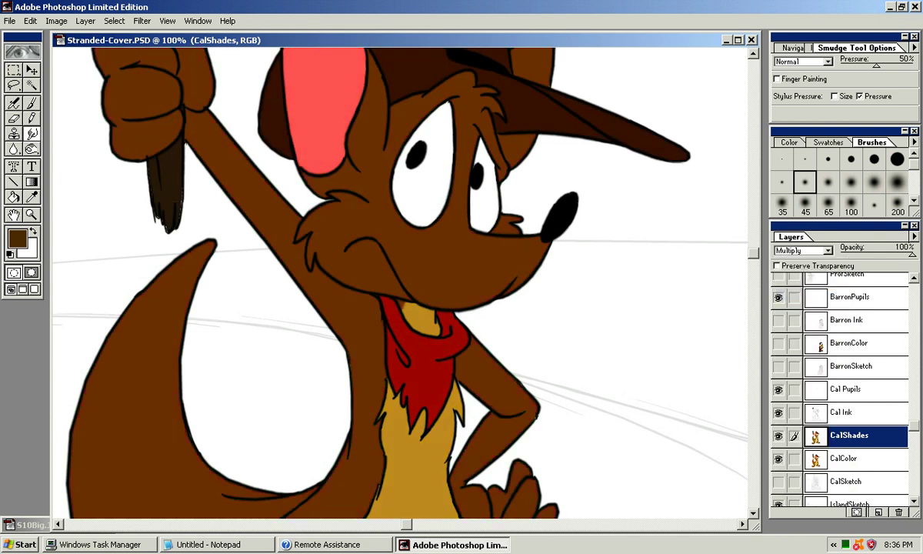
# Add a layer mask to the CalShades layer and make black the foreground color.
pyautogui.moveTo(399, 253)
pyautogui.mouseDown()
pyautogui.moveTo(402, 390)
pyautogui.moveTo(361, 433)
pyautogui.moveTo(364, 424)
pyautogui.moveTo(450, 441)
pyautogui.moveTo(444, 386)
pyautogui.mouseUp()
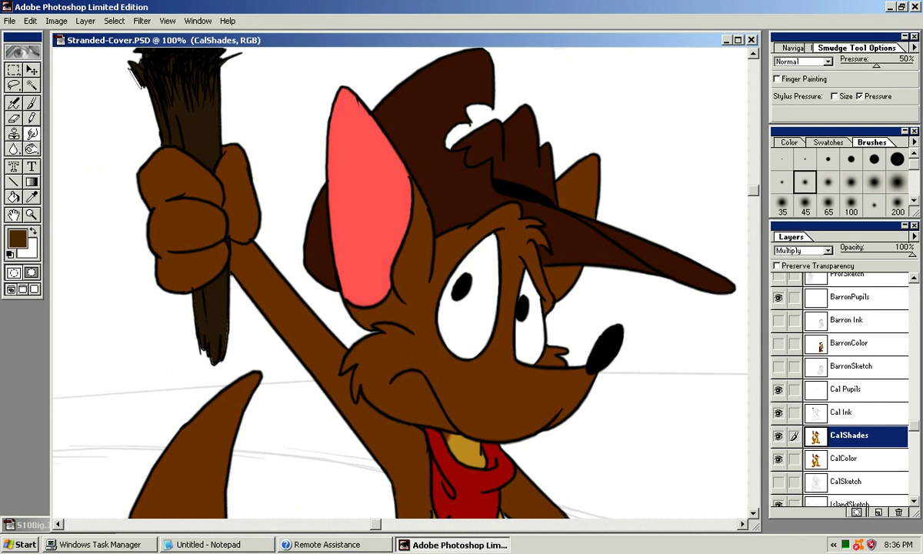
pyautogui.click(855, 512)
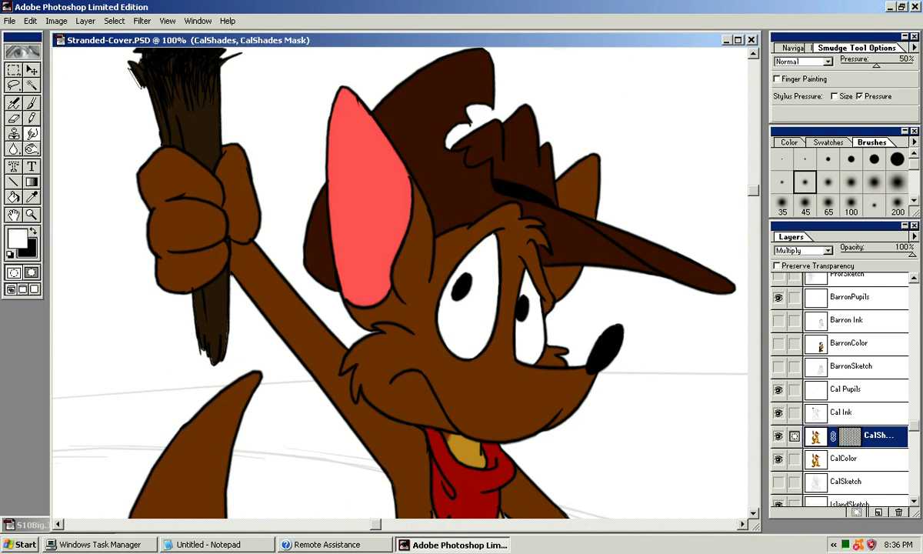
pyautogui.press('x')
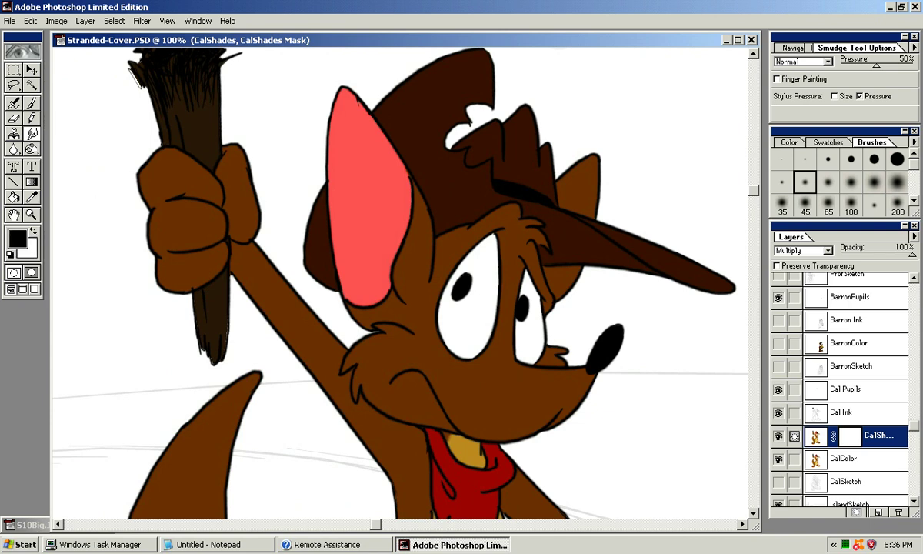
# Airbrush black on the CalShades mask over the kangaroo's cheek, muzzle and brow with the soft 100-pixel brush.
pyautogui.press('a')
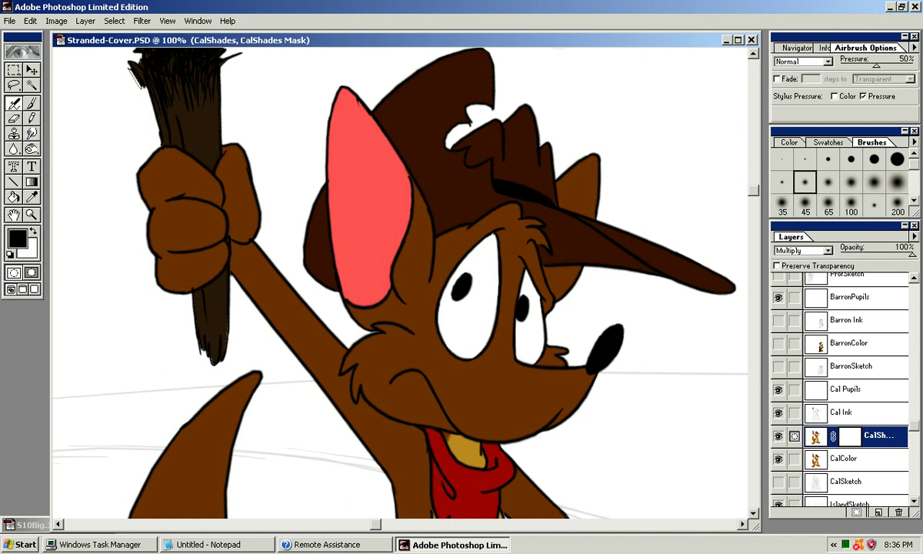
pyautogui.press(']')
pyautogui.press(']')
pyautogui.press(']')
pyautogui.press(']')
pyautogui.press(']')
pyautogui.press(']')
pyautogui.press(']')
pyautogui.press(']')
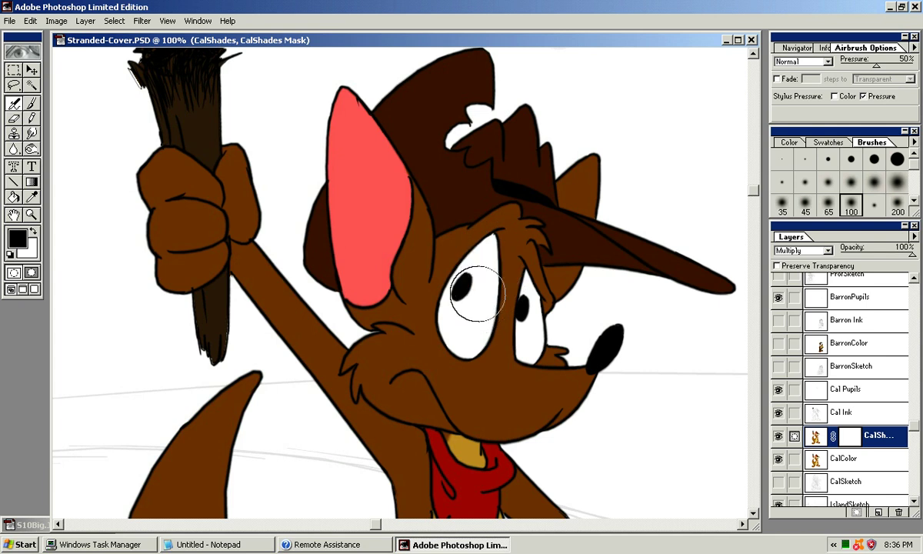
pyautogui.moveTo(471, 296)
pyautogui.mouseDown()
pyautogui.moveTo(457, 327)
pyautogui.moveTo(376, 357)
pyautogui.moveTo(415, 377)
pyautogui.moveTo(484, 368)
pyautogui.moveTo(428, 384)
pyautogui.mouseUp()
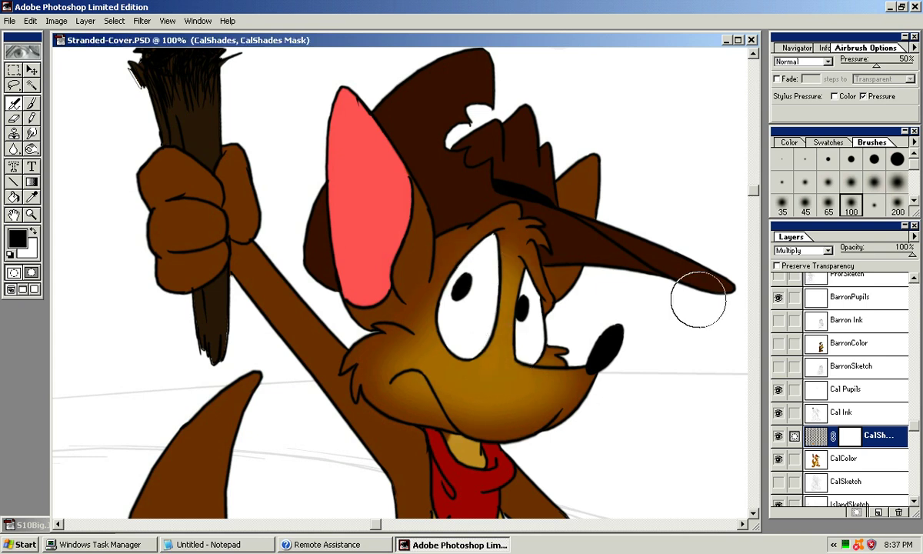
# Reduce the CalShades layer's opacity to 50%.
pyautogui.moveTo(911, 254); pyautogui.dragTo(875, 254)
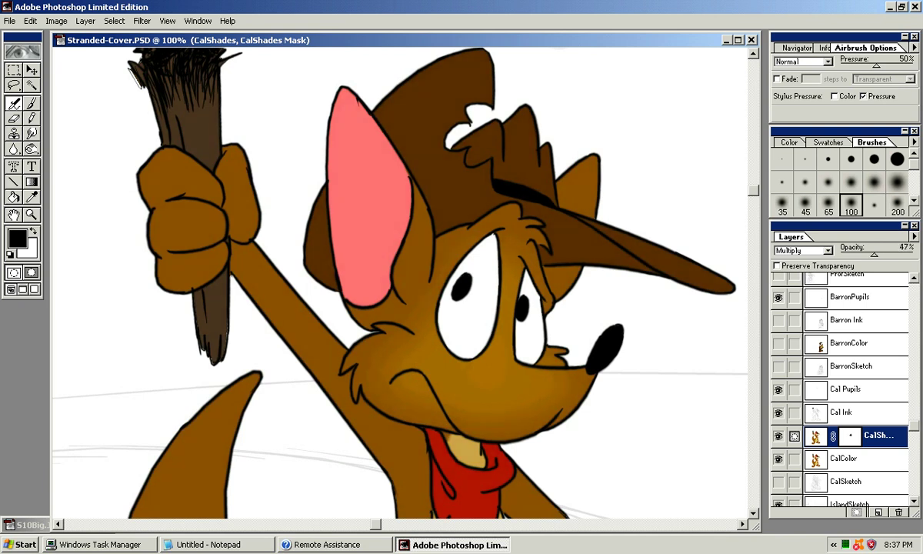
pyautogui.moveTo(873, 254); pyautogui.dragTo(876, 254)
# Airbrush the mask along the kangaroo's forehead and between the eyes with a smaller soft brush.
pyautogui.press('[')
pyautogui.press('[')
pyautogui.press('[')
pyautogui.press('[')
pyautogui.press('[')
pyautogui.press('[')
pyautogui.press('[')
pyautogui.press('[')
pyautogui.press(']')
pyautogui.press(']')
pyautogui.press(']')
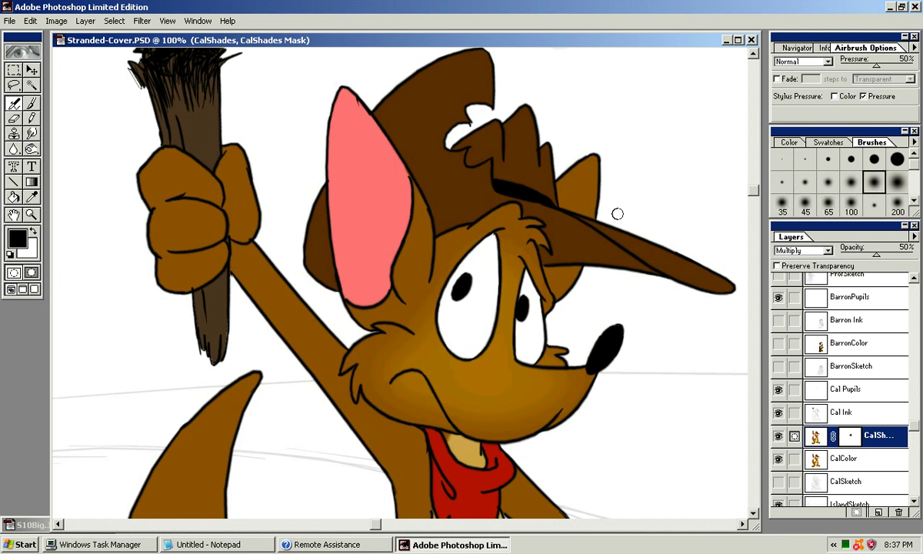
pyautogui.press(']')
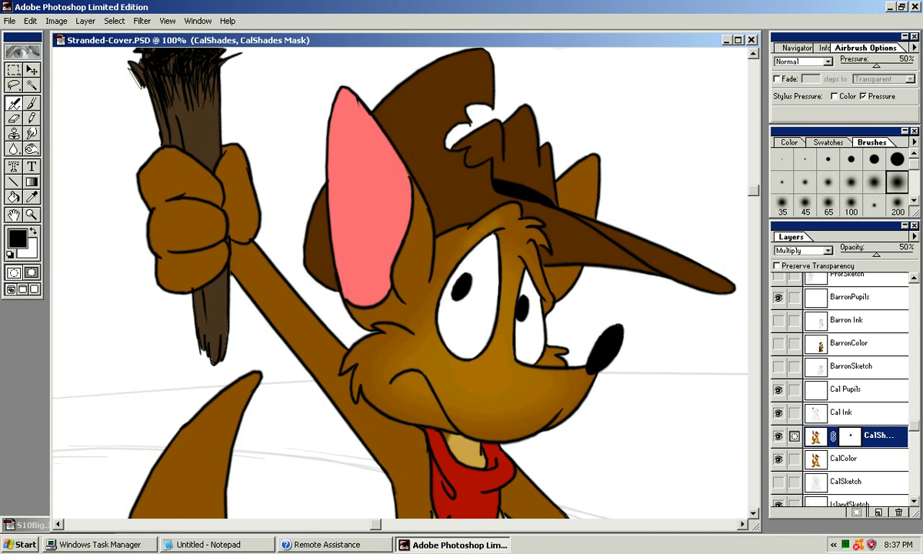
pyautogui.moveTo(494, 222)
pyautogui.mouseDown()
pyautogui.moveTo(513, 211)
pyautogui.moveTo(512, 222)
pyautogui.moveTo(504, 220)
pyautogui.mouseUp()
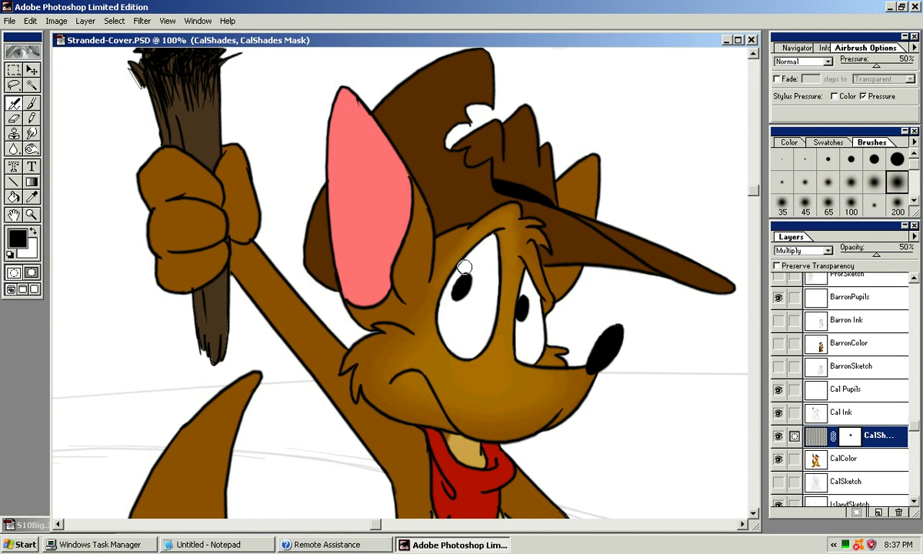
pyautogui.moveTo(497, 274); pyautogui.dragTo(524, 265)
# Airbrush the mask below the kangaroo's eyes and inside the pink ear with the soft 65-pixel brush.
pyautogui.click(804, 204)
pyautogui.press(']')
pyautogui.moveTo(467, 352)
pyautogui.mouseDown()
pyautogui.moveTo(440, 308)
pyautogui.moveTo(485, 270)
pyautogui.moveTo(529, 353)
pyautogui.mouseUp()
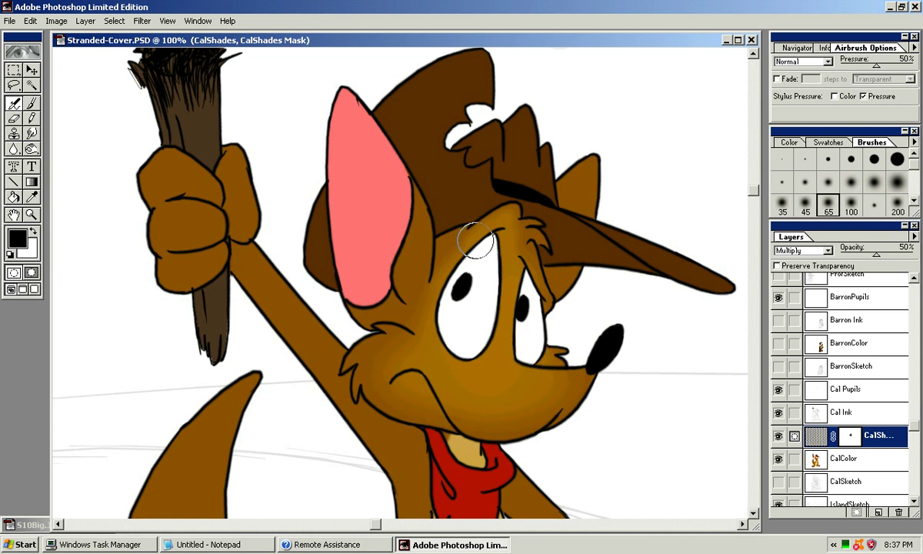
pyautogui.moveTo(376, 178)
pyautogui.mouseDown()
pyautogui.moveTo(338, 134)
pyautogui.moveTo(383, 243)
pyautogui.moveTo(358, 123)
pyautogui.moveTo(377, 238)
pyautogui.moveTo(360, 156)
pyautogui.mouseUp()
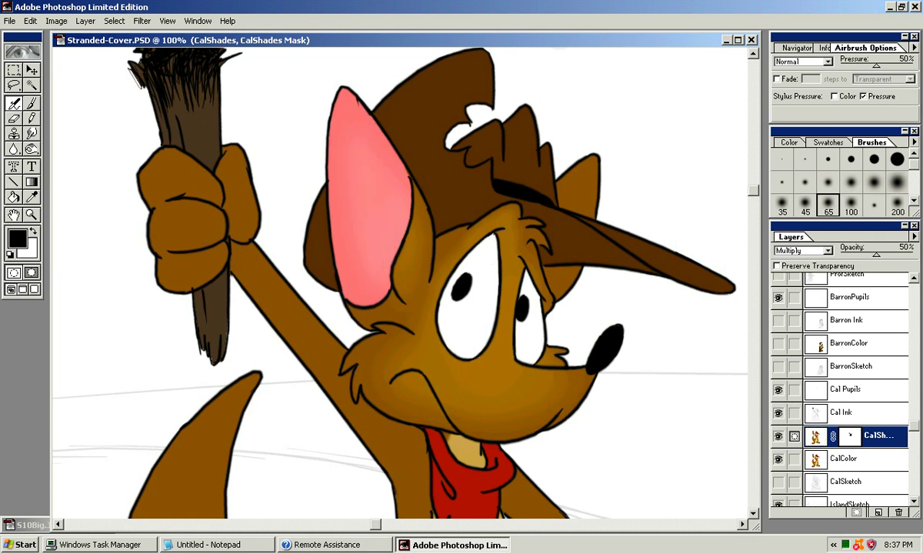
# Raise the CalShades layer's opacity to 67%.
pyautogui.moveTo(875, 255); pyautogui.dragTo(885, 254)
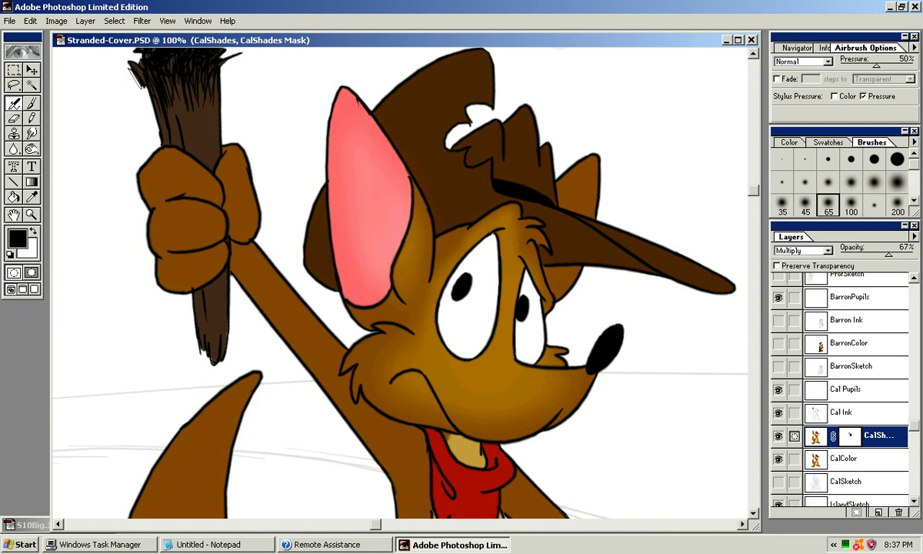
pyautogui.press('[')
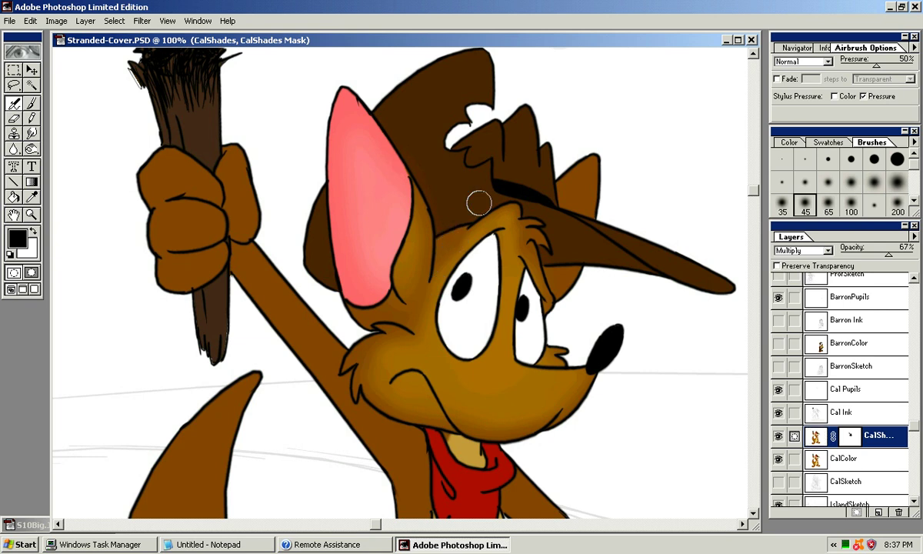
pyautogui.moveTo(456, 196); pyautogui.dragTo(480, 242)
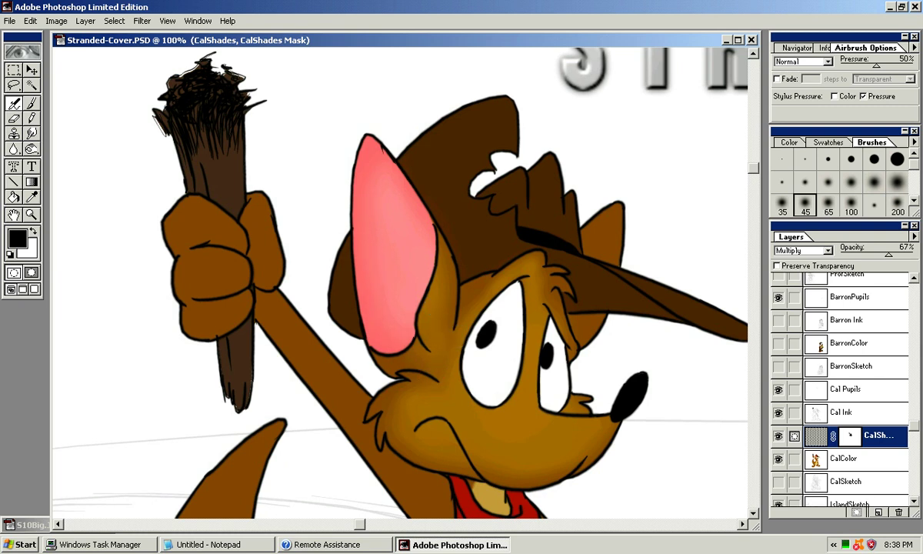
pyautogui.moveTo(642, 274)
pyautogui.mouseDown()
pyautogui.moveTo(607, 274)
pyautogui.moveTo(595, 297)
pyautogui.mouseUp()
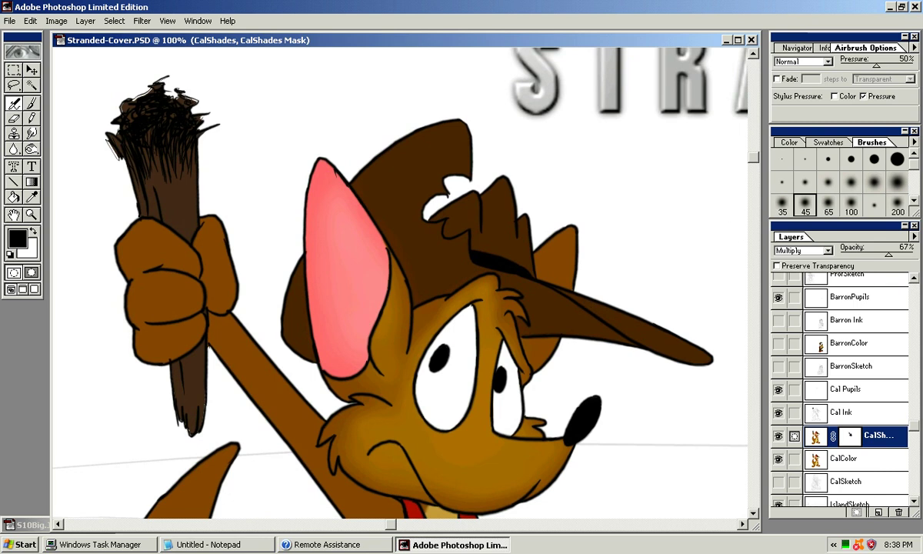
# Airbrush the CalShades mask between the kangaroo's eyes and along the far brow with a small soft brush.
pyautogui.press('[')
pyautogui.press('[')
pyautogui.press('[')
pyautogui.press('[')
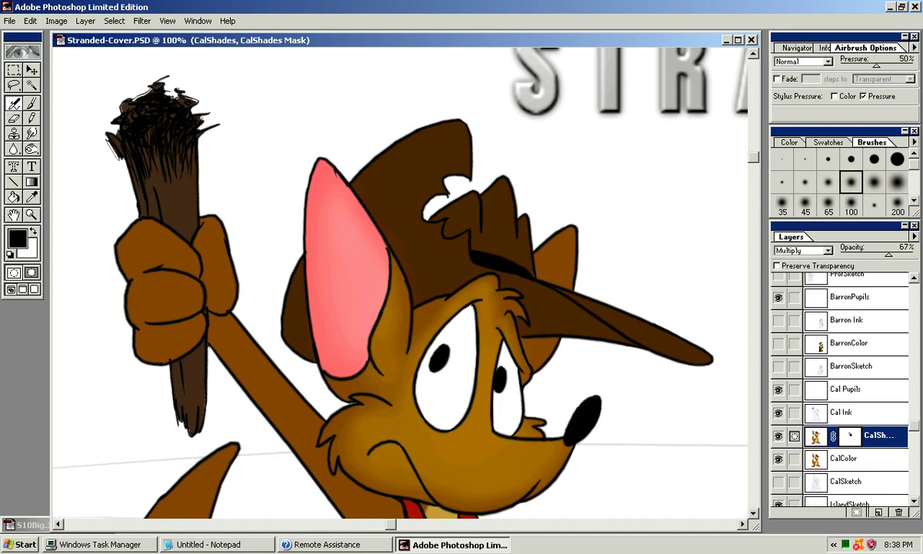
pyautogui.press(']')
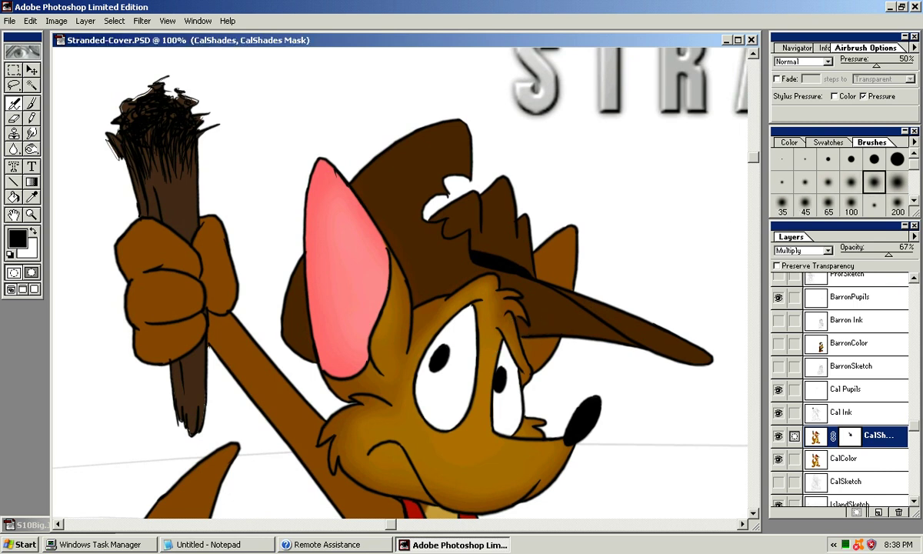
pyautogui.press('[')
pyautogui.press('[')
pyautogui.press('[')
pyautogui.press(']')
pyautogui.press(']')
pyautogui.moveTo(476, 304); pyautogui.dragTo(490, 357)
pyautogui.moveTo(475, 306); pyautogui.dragTo(495, 365)
pyautogui.moveTo(501, 313); pyautogui.dragTo(521, 363)
pyautogui.moveTo(475, 304); pyautogui.dragTo(489, 357)
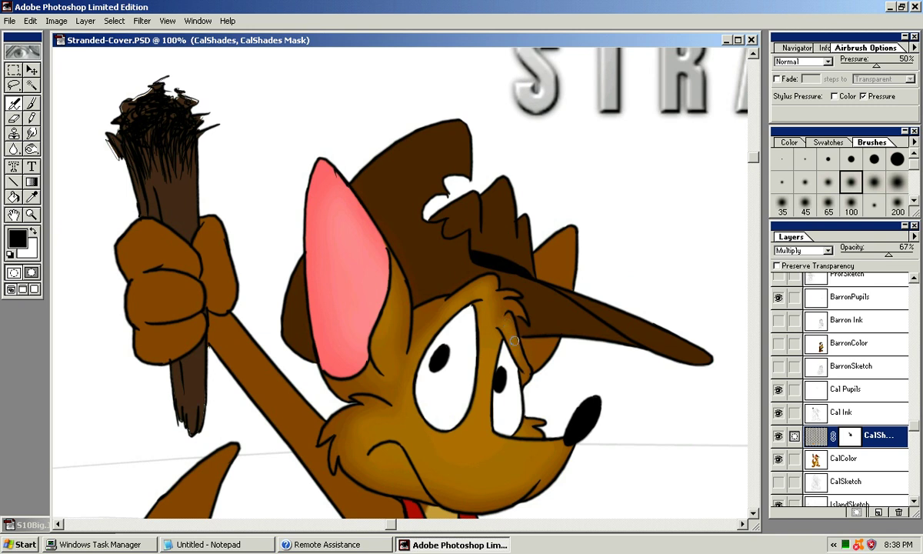
pyautogui.moveTo(511, 326); pyautogui.dragTo(525, 369)
pyautogui.moveTo(522, 299)
pyautogui.mouseDown()
pyautogui.moveTo(475, 288)
pyautogui.moveTo(521, 308)
pyautogui.mouseUp()
# Airbrush the mask beside the kangaroo's near eye and over the cheek and its fur tufts with small soft brushes.
pyautogui.click(897, 182)
pyautogui.moveTo(437, 310); pyautogui.dragTo(419, 370)
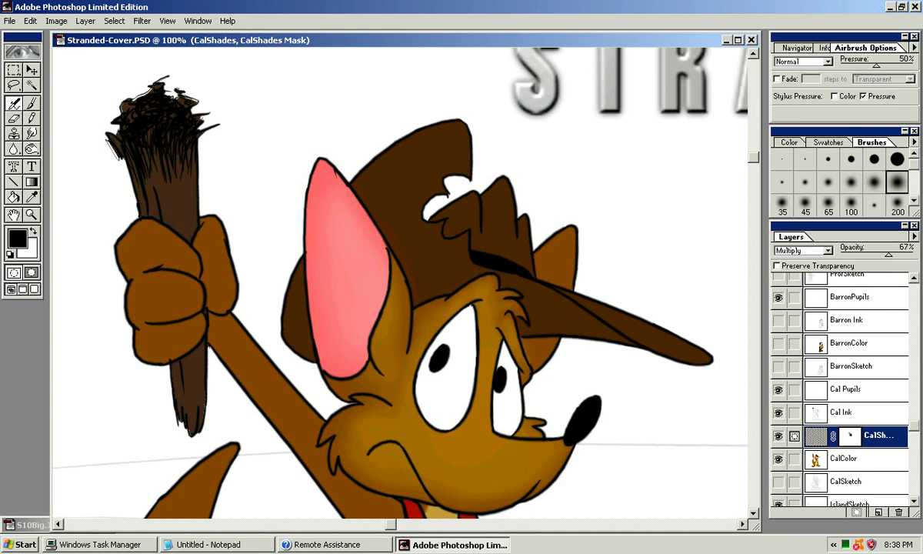
pyautogui.moveTo(380, 418); pyautogui.dragTo(418, 334)
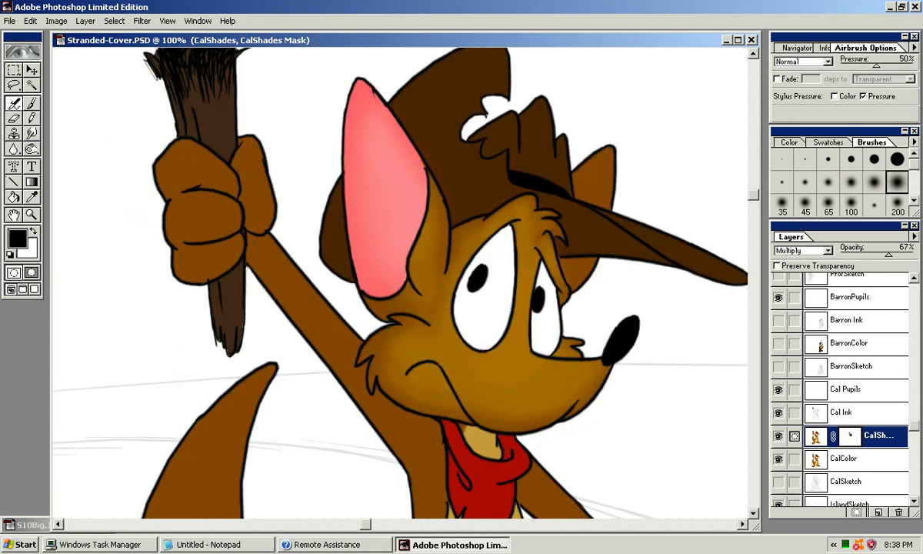
pyautogui.press('[')
pyautogui.press('[')
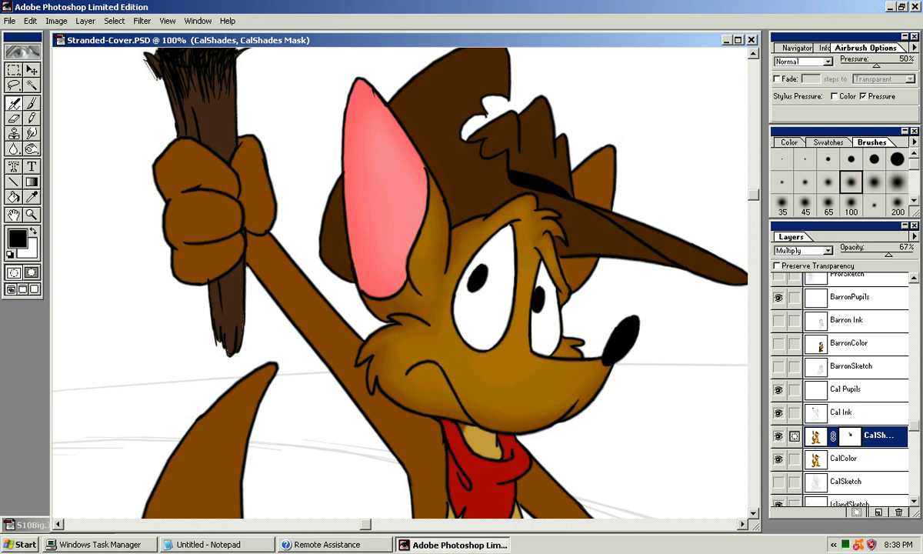
pyautogui.press(']')
pyautogui.press(']')
pyautogui.press('[')
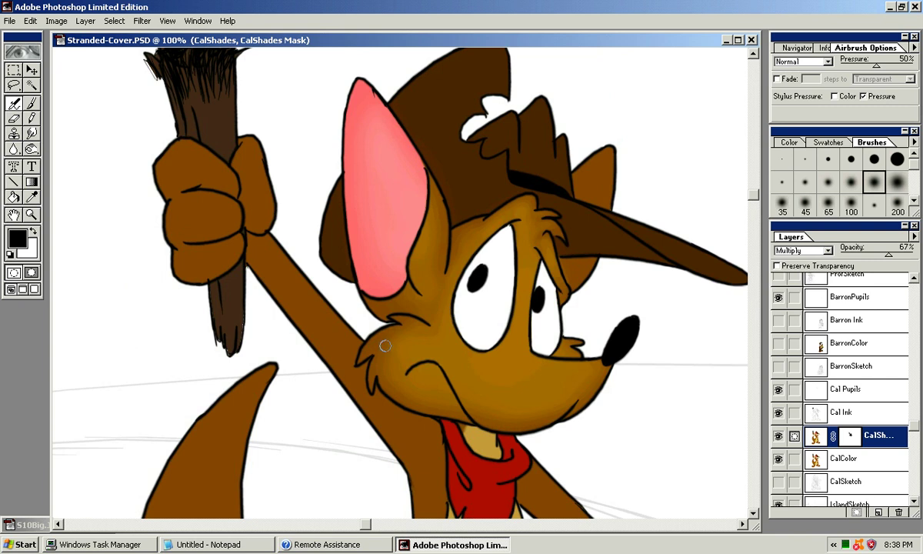
pyautogui.moveTo(397, 341); pyautogui.dragTo(403, 337)
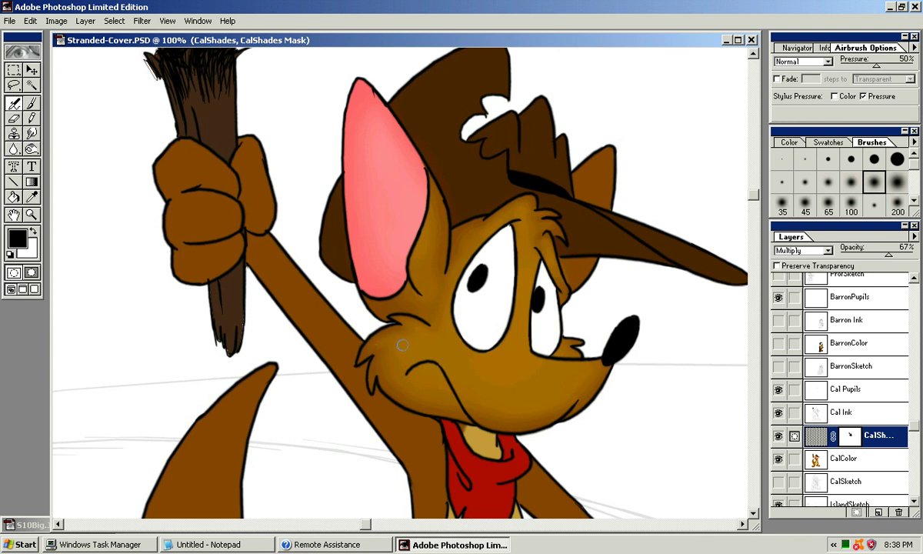
pyautogui.press(']')
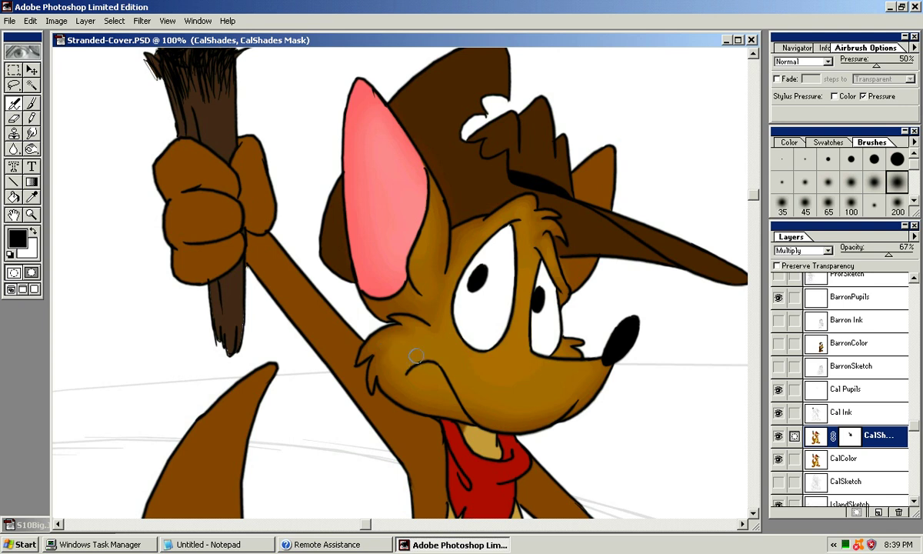
pyautogui.press('[')
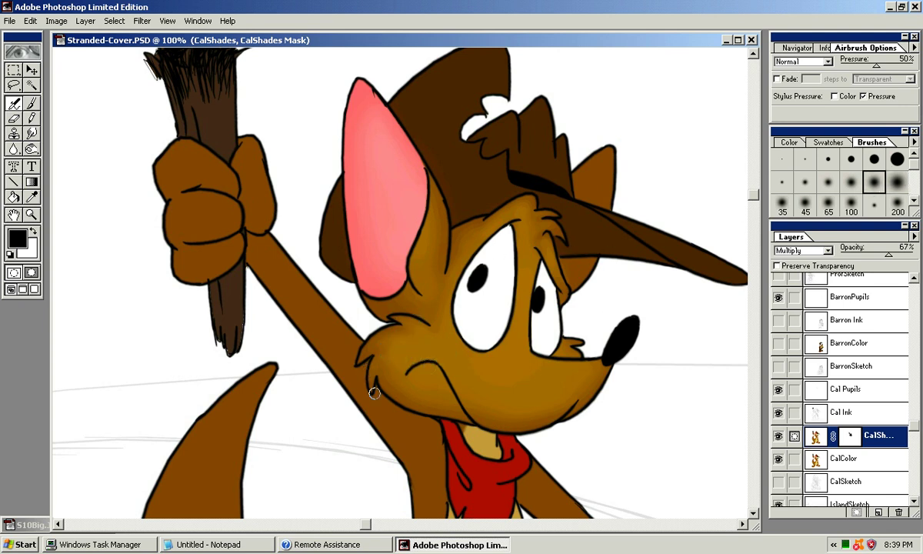
pyautogui.moveTo(374, 369)
pyautogui.mouseDown()
pyautogui.moveTo(372, 387)
pyautogui.moveTo(381, 356)
pyautogui.moveTo(374, 386)
pyautogui.mouseUp()
# Airbrush the mask over the crown of the brown hat behind the pink ear with the soft 65-pixel brush.
pyautogui.click(851, 204)
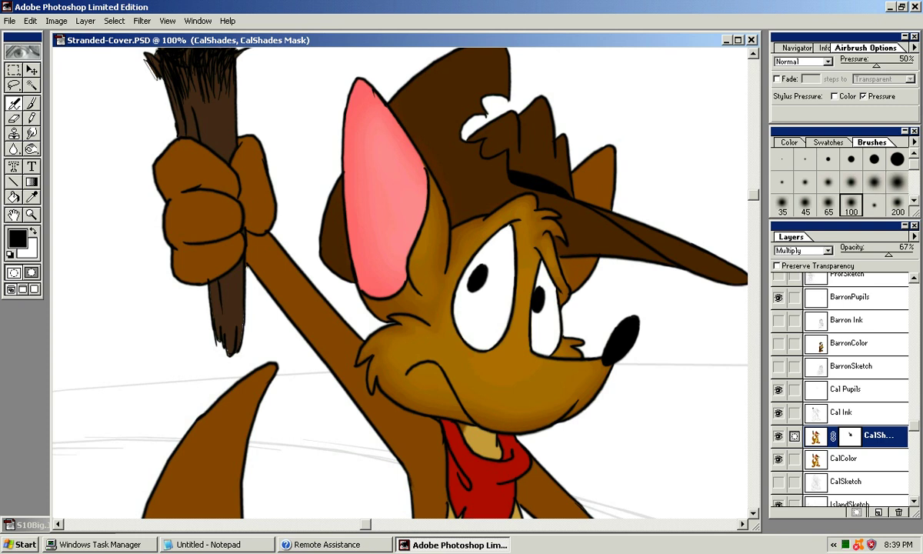
pyautogui.press('[')
pyautogui.moveTo(592, 365); pyautogui.dragTo(600, 432)
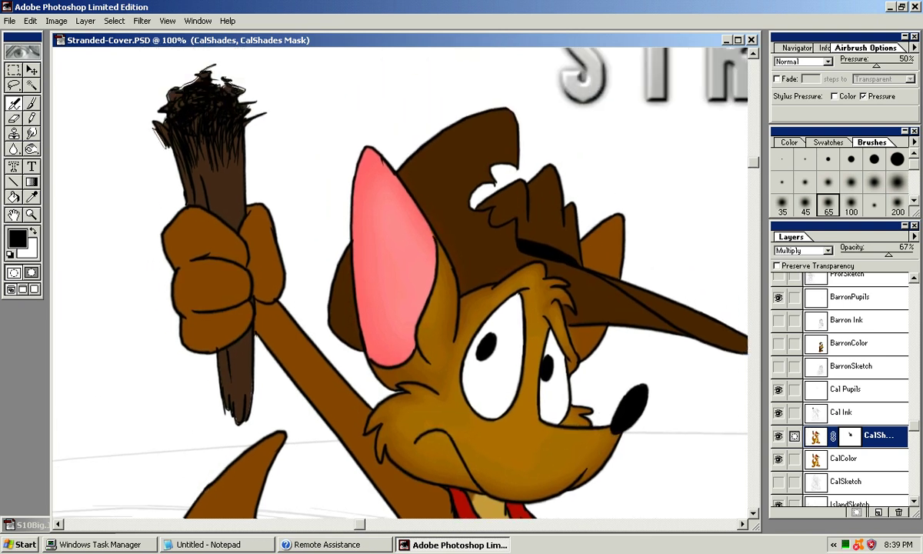
pyautogui.moveTo(453, 228); pyautogui.dragTo(421, 217)
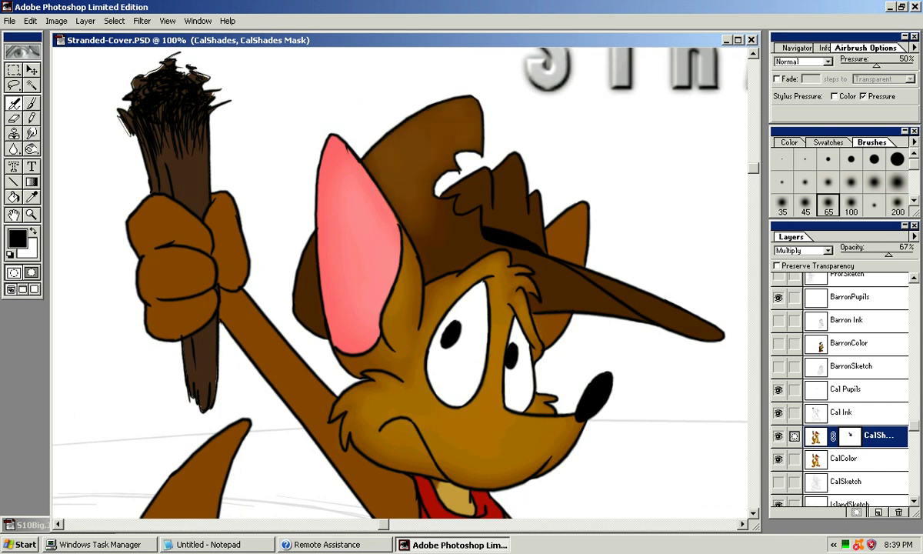
pyautogui.moveTo(413, 213)
pyautogui.mouseDown()
pyautogui.moveTo(406, 223)
pyautogui.moveTo(462, 236)
pyautogui.mouseUp()
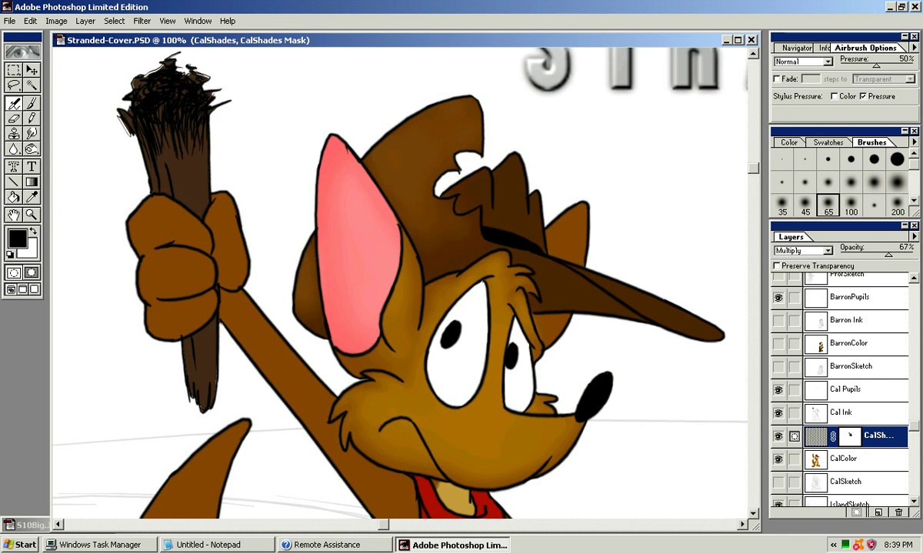
# Airbrush the mask over the kangaroo's far ear, above and below the hat brim, with the soft 45-pixel brush.
pyautogui.click(805, 203)
pyautogui.click(873, 183)
pyautogui.press(']')
pyautogui.press(']')
pyautogui.press(']')
pyautogui.press(']')
pyautogui.press(']')
pyautogui.press('[')
pyautogui.press('[')
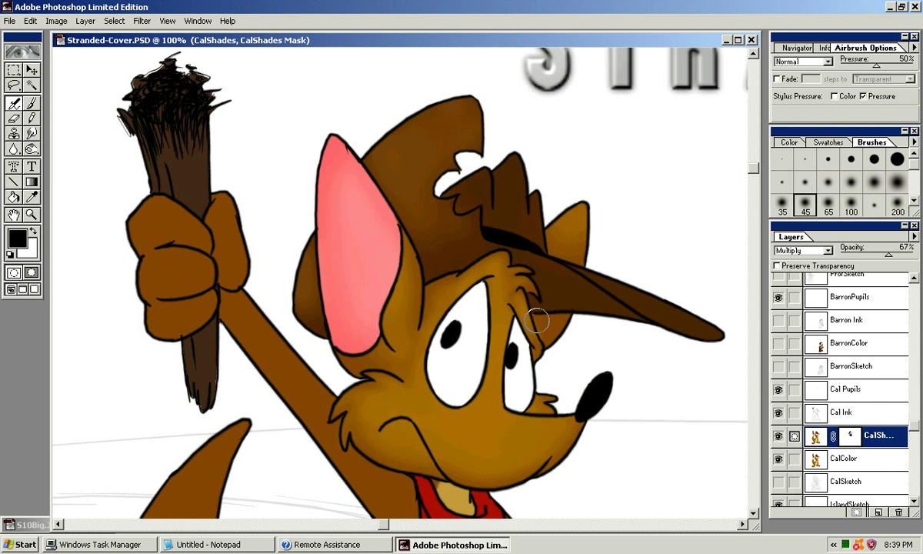
pyautogui.moveTo(552, 317); pyautogui.dragTo(544, 323)
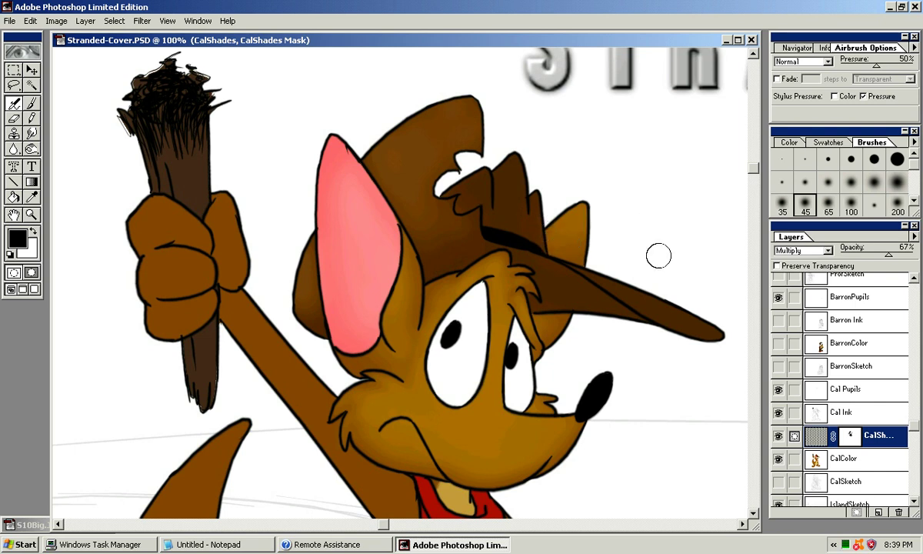
# Airbrush the mask along the length of the hat brim with the soft 45-pixel brush.
pyautogui.moveTo(575, 265); pyautogui.dragTo(642, 300)
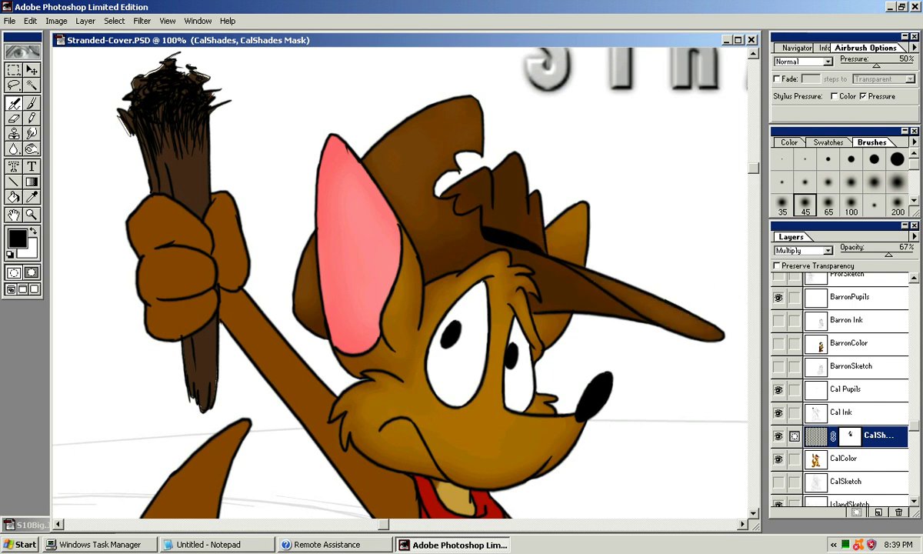
pyautogui.moveTo(712, 310)
pyautogui.mouseDown()
pyautogui.moveTo(583, 282)
pyautogui.moveTo(593, 305)
pyautogui.mouseUp()
pyautogui.moveTo(406, 176); pyautogui.dragTo(441, 226)
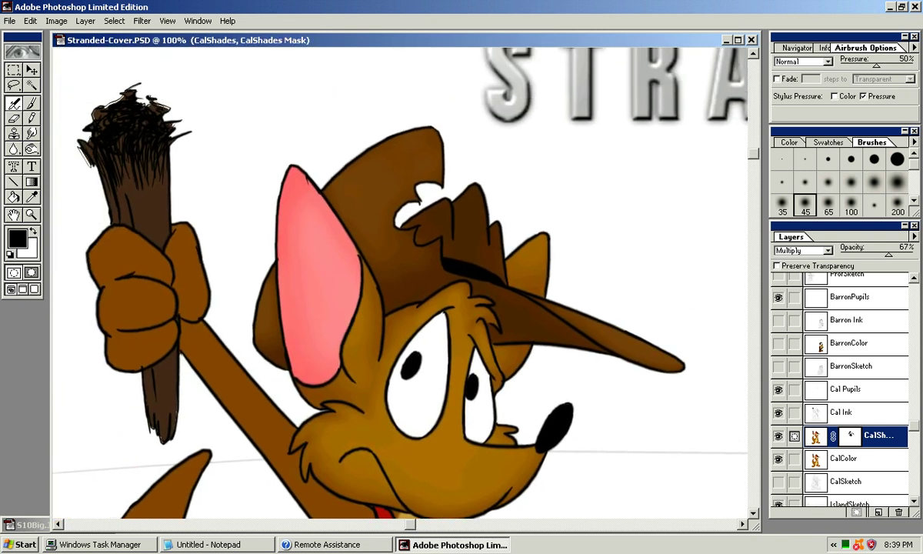
# Airbrush the mask over the torn, jagged front of the hat with soft brushes between 35 and 65 pixels.
pyautogui.click(874, 182)
pyautogui.click(828, 203)
pyautogui.click(782, 204)
pyautogui.moveTo(419, 222)
pyautogui.mouseDown()
pyautogui.moveTo(445, 212)
pyautogui.moveTo(421, 225)
pyautogui.moveTo(440, 223)
pyautogui.moveTo(445, 246)
pyautogui.moveTo(450, 213)
pyautogui.moveTo(413, 246)
pyautogui.moveTo(430, 229)
pyautogui.moveTo(463, 223)
pyautogui.moveTo(462, 207)
pyautogui.moveTo(476, 196)
pyautogui.moveTo(506, 226)
pyautogui.moveTo(482, 204)
pyautogui.moveTo(497, 187)
pyautogui.moveTo(491, 179)
pyautogui.moveTo(468, 243)
pyautogui.moveTo(475, 195)
pyautogui.moveTo(436, 210)
pyautogui.mouseUp()
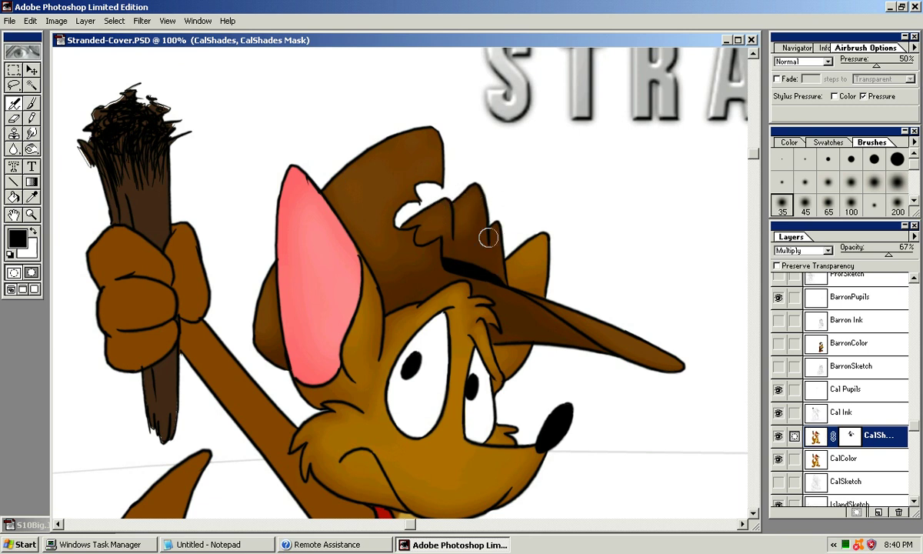
pyautogui.press(']')
pyautogui.press(']')
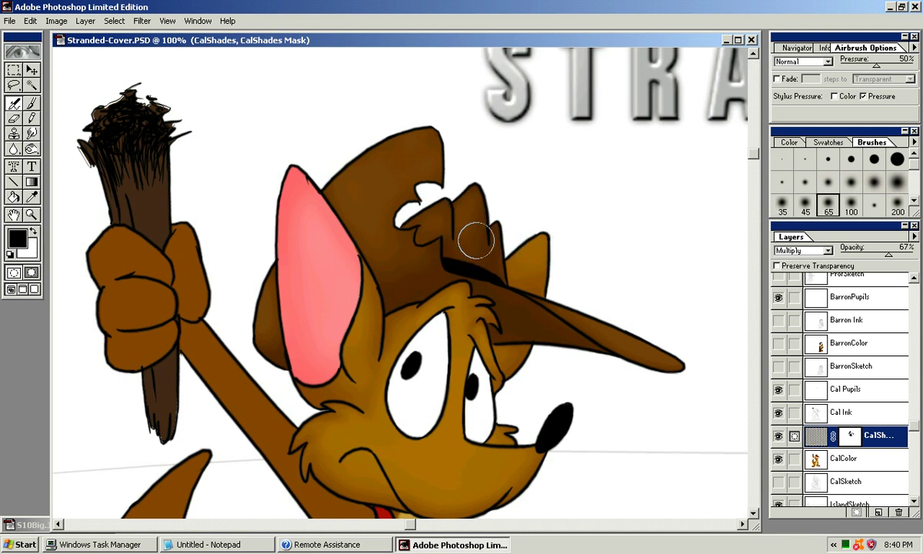
pyautogui.press('[')
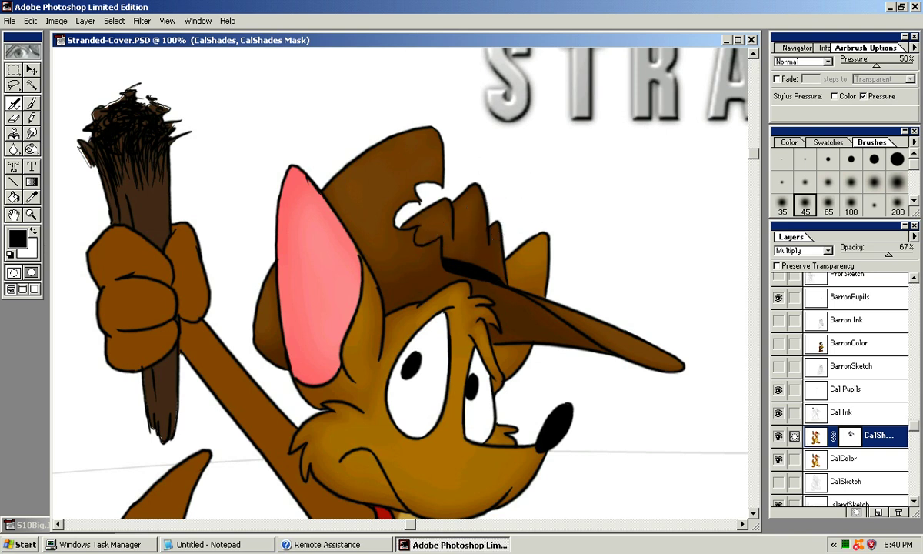
# Airbrush the mask across the upper part of the hat crown with the soft 100-pixel brush.
pyautogui.click(851, 183)
pyautogui.press(']')
pyautogui.press(']')
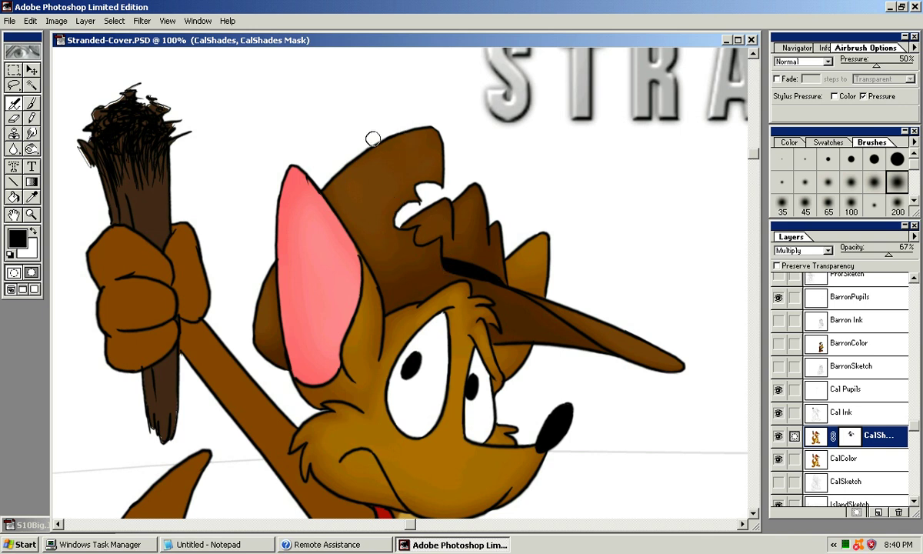
pyautogui.click(851, 204)
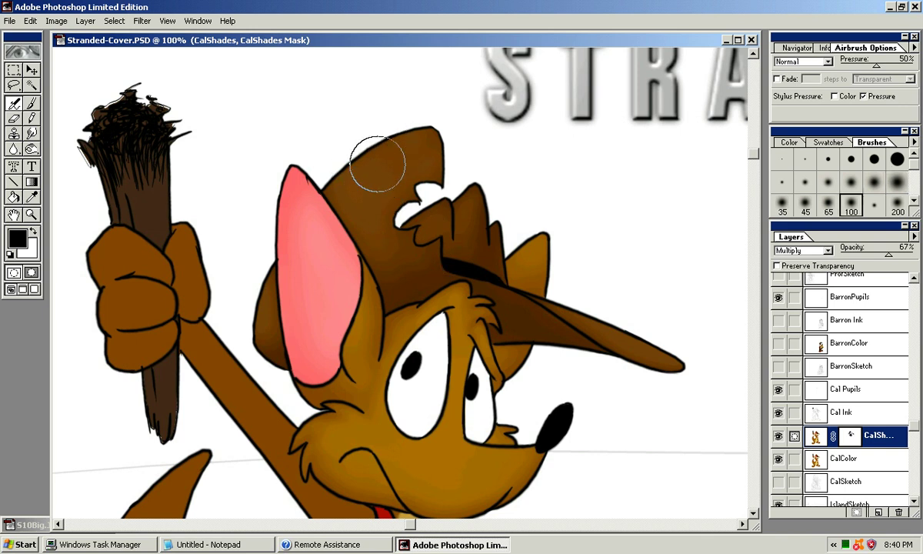
pyautogui.moveTo(366, 162)
pyautogui.mouseDown()
pyautogui.moveTo(478, 128)
pyautogui.moveTo(476, 182)
pyautogui.mouseUp()
# Airbrush the mask over the fingers and thumb of the fist gripping the torch with the soft 45-pixel brush.
pyautogui.moveTo(346, 319)
pyautogui.mouseDown()
pyautogui.moveTo(314, 203)
pyautogui.moveTo(268, 190)
pyautogui.mouseUp()
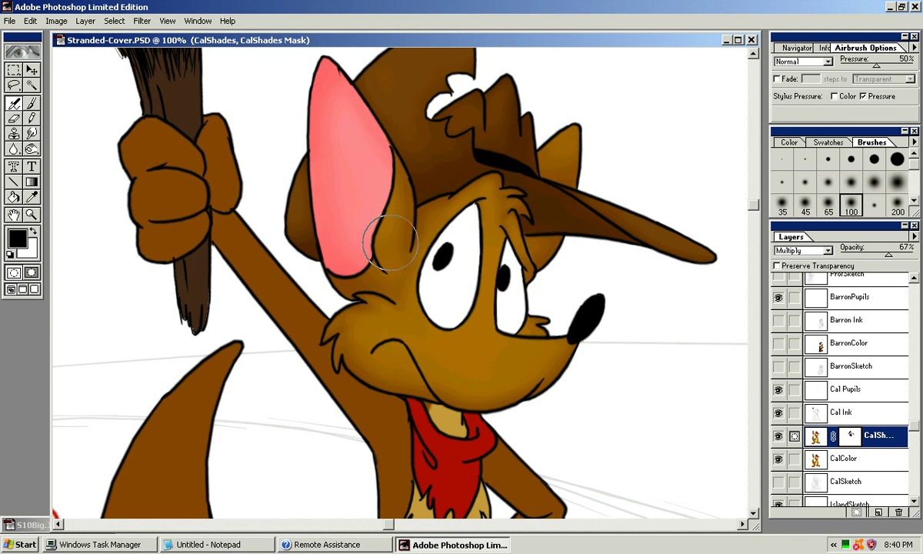
pyautogui.moveTo(358, 228); pyautogui.dragTo(394, 212)
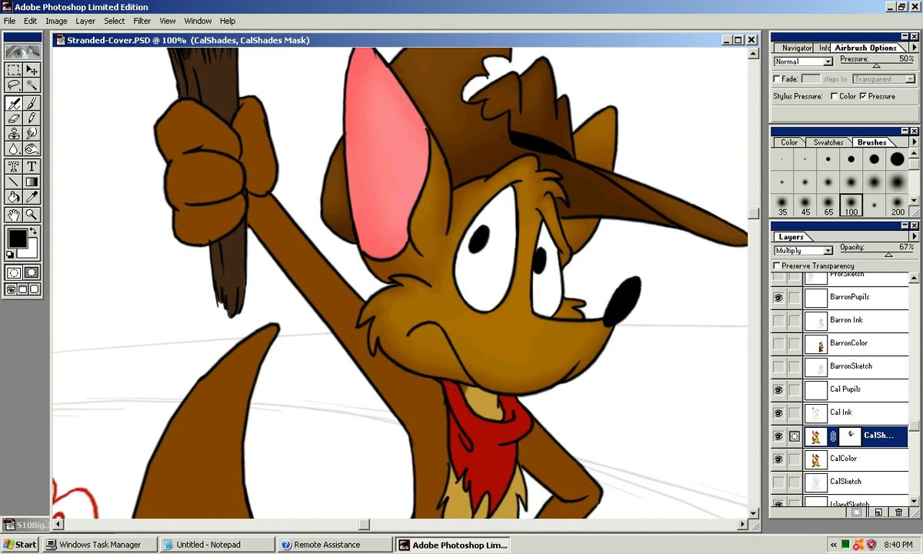
pyautogui.click(804, 204)
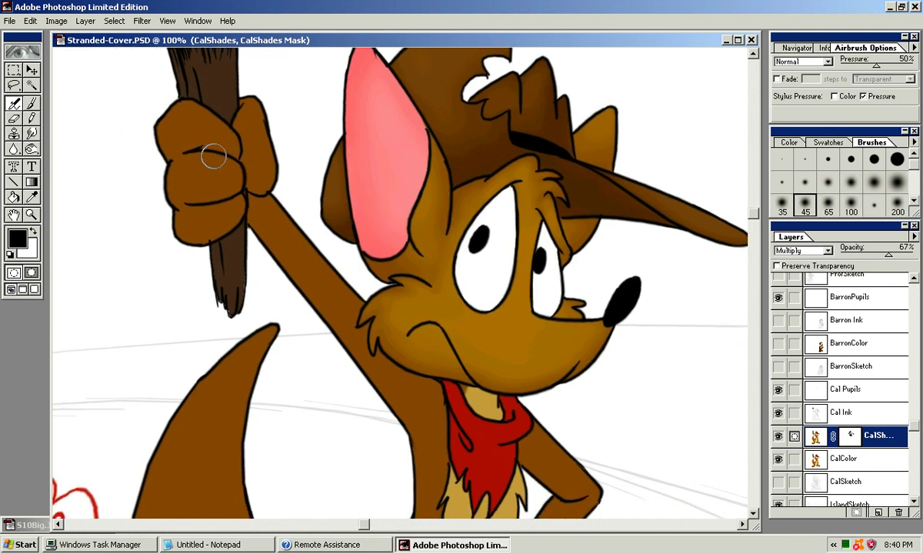
pyautogui.moveTo(189, 189)
pyautogui.mouseDown()
pyautogui.moveTo(221, 211)
pyautogui.moveTo(208, 183)
pyautogui.moveTo(206, 193)
pyautogui.moveTo(234, 184)
pyautogui.moveTo(242, 195)
pyautogui.moveTo(266, 194)
pyautogui.mouseUp()
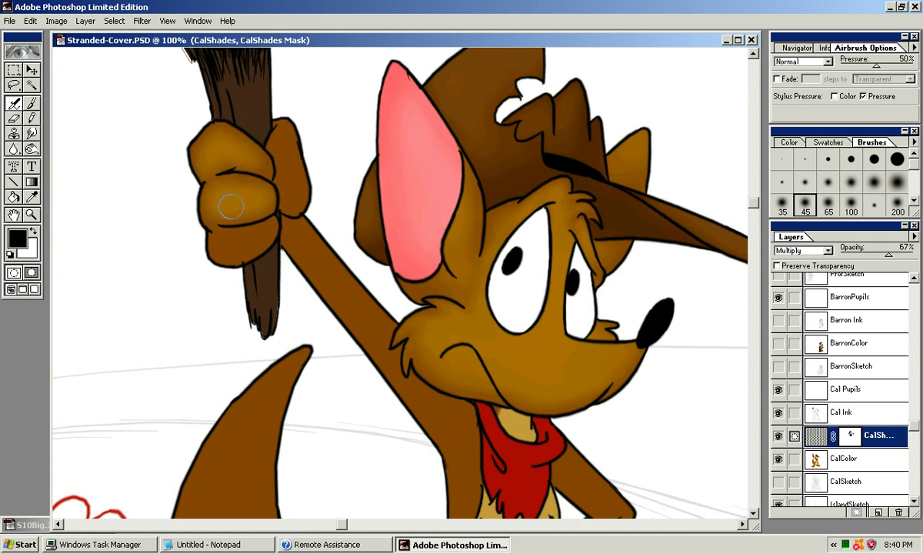
pyautogui.moveTo(224, 248); pyautogui.dragTo(239, 244)
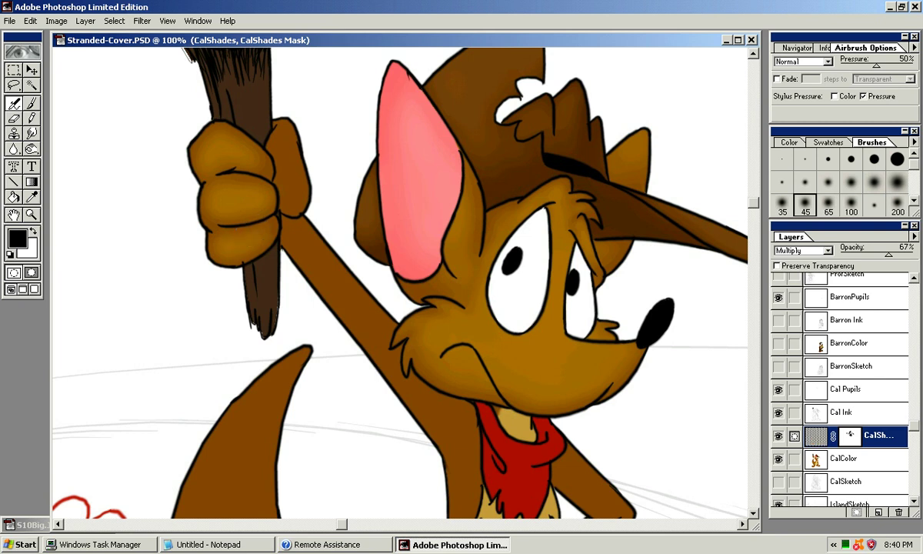
pyautogui.moveTo(262, 139)
pyautogui.mouseDown()
pyautogui.moveTo(256, 211)
pyautogui.moveTo(266, 226)
pyautogui.mouseUp()
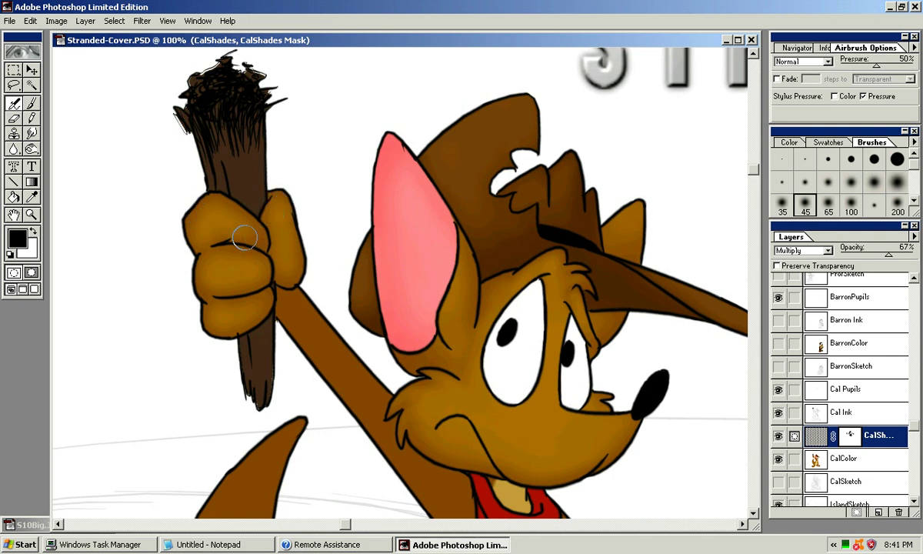
pyautogui.moveTo(256, 216); pyautogui.dragTo(263, 196)
pyautogui.moveTo(296, 268)
pyautogui.mouseDown()
pyautogui.moveTo(278, 230)
pyautogui.moveTo(228, 199)
pyautogui.mouseUp()
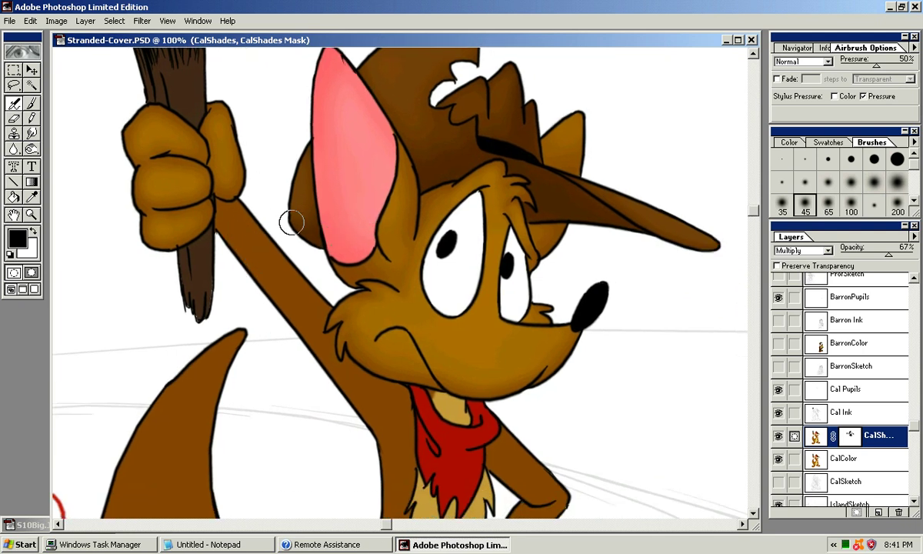
pyautogui.moveTo(271, 264); pyautogui.dragTo(273, 295)
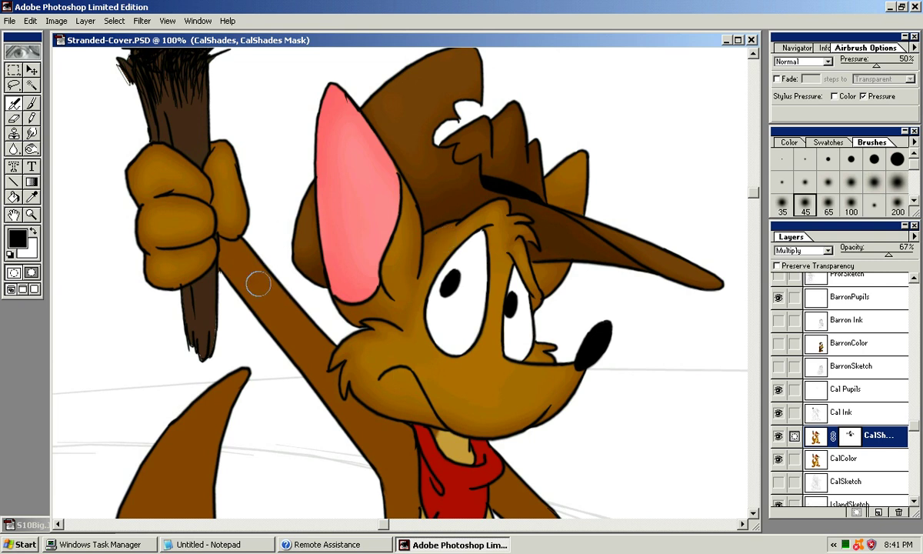
# Airbrush the mask along the raised arm below the fist with the soft 65-pixel brush.
pyautogui.hotkey('ctrl', 'z')
pyautogui.moveTo(261, 288); pyautogui.dragTo(261, 255)
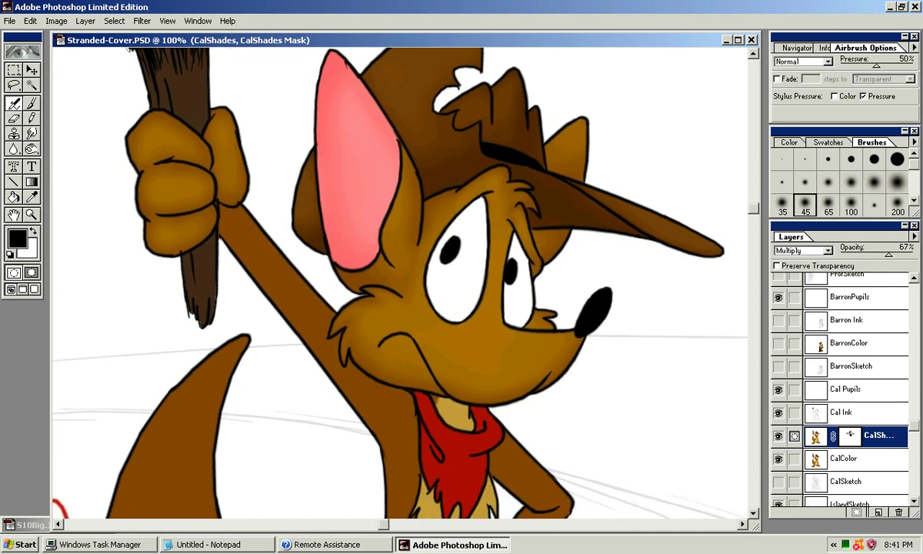
pyautogui.press(']')
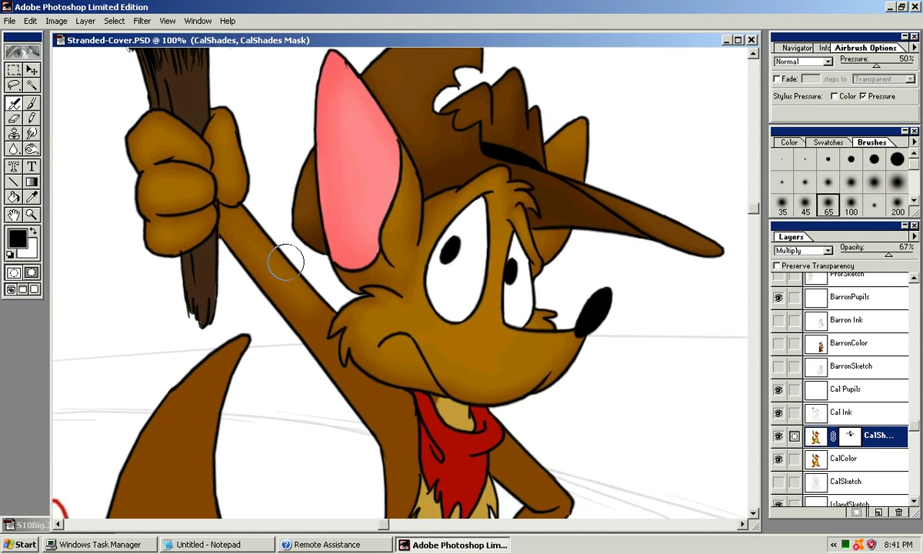
pyautogui.moveTo(246, 235)
pyautogui.mouseDown()
pyautogui.moveTo(299, 296)
pyautogui.moveTo(305, 324)
pyautogui.mouseUp()
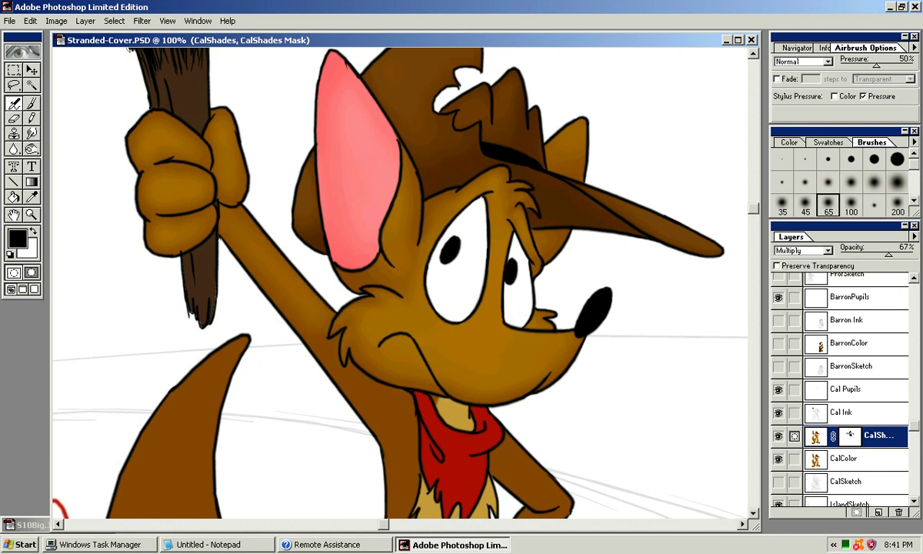
pyautogui.moveTo(271, 277); pyautogui.dragTo(230, 204)
pyautogui.moveTo(302, 294)
pyautogui.mouseDown()
pyautogui.moveTo(333, 331)
pyautogui.moveTo(367, 323)
pyautogui.mouseUp()
pyautogui.moveTo(286, 230); pyautogui.dragTo(348, 338)
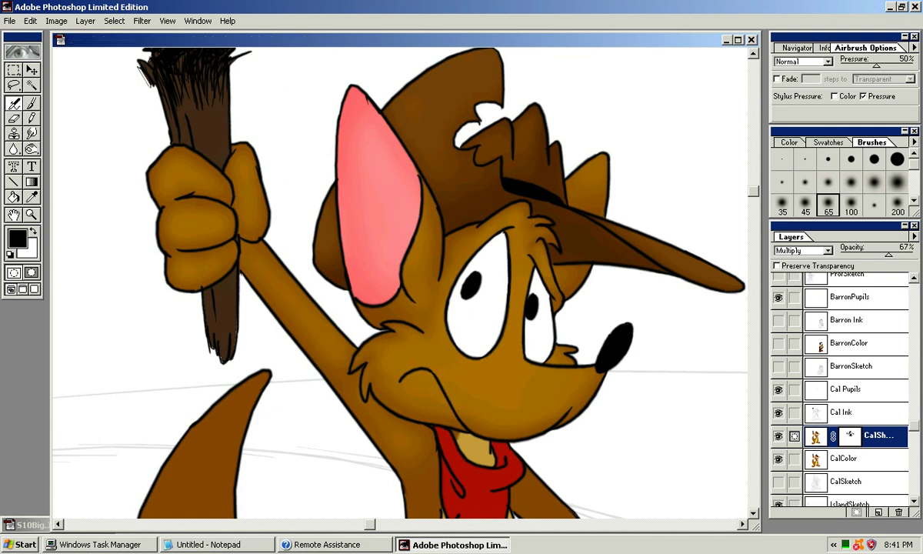
# Airbrush the mask where the raised arm meets the cheek fur and shoulder with soft brushes up to 45 pixels.
pyautogui.click(897, 182)
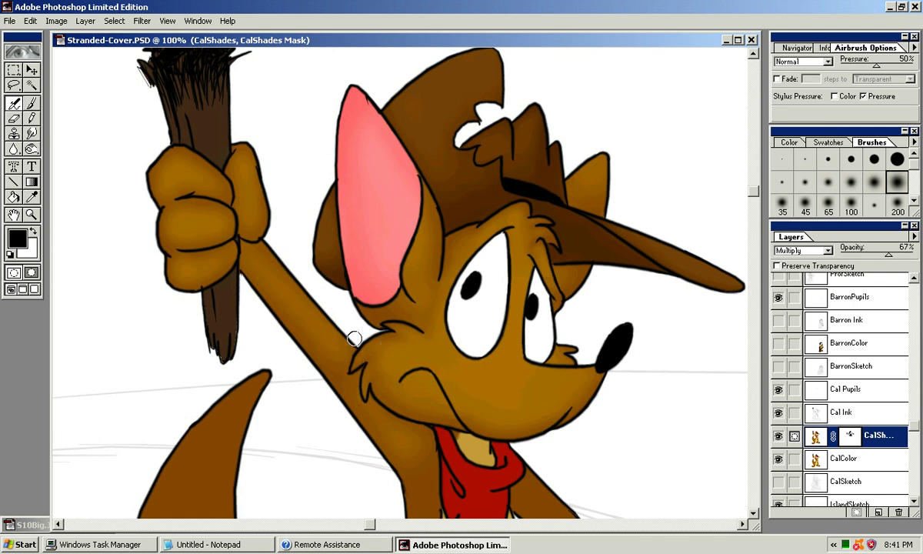
pyautogui.moveTo(355, 389); pyautogui.dragTo(367, 360)
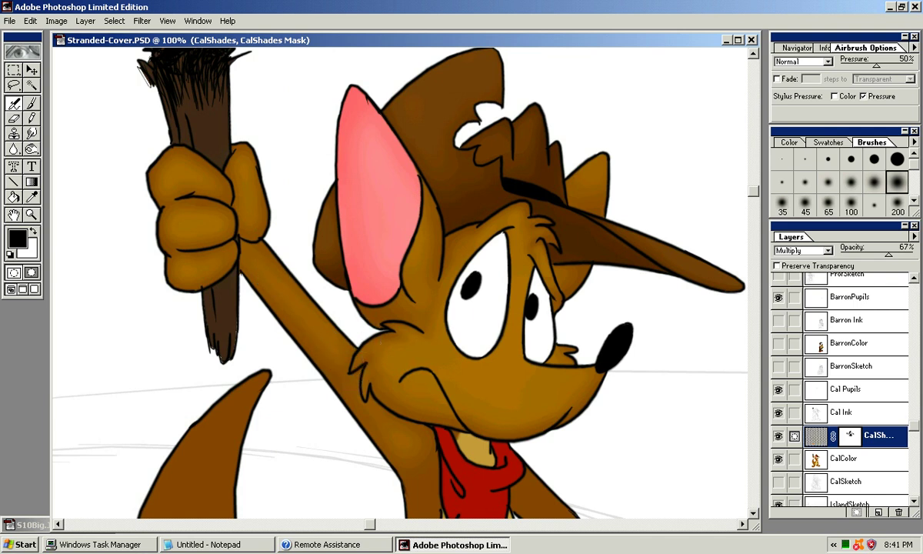
pyautogui.press(']')
pyautogui.press(']')
pyautogui.press(']')
pyautogui.press('[')
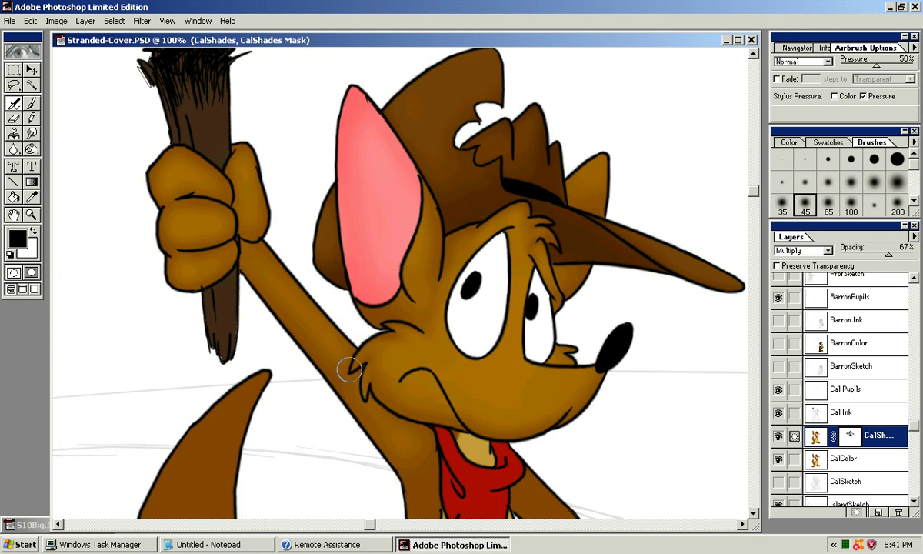
pyautogui.moveTo(397, 422); pyautogui.dragTo(416, 212)
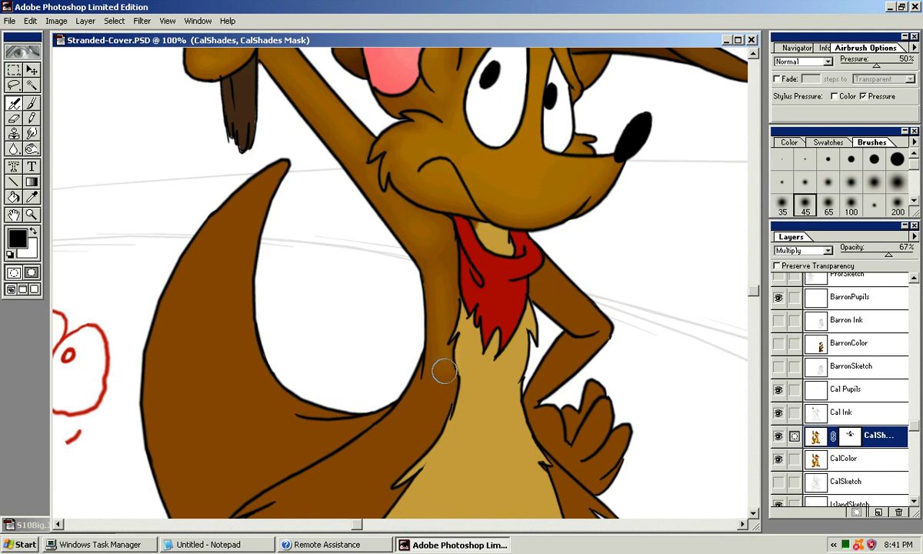
# Undo the 45-pixel strokes on the torso's side and airbrush the mask there and on the upper chest with the soft 65-pixel brush.
pyautogui.hotkey('ctrl', 'z')
pyautogui.moveTo(434, 276); pyautogui.dragTo(447, 382)
pyautogui.hotkey('ctrl', 'z')
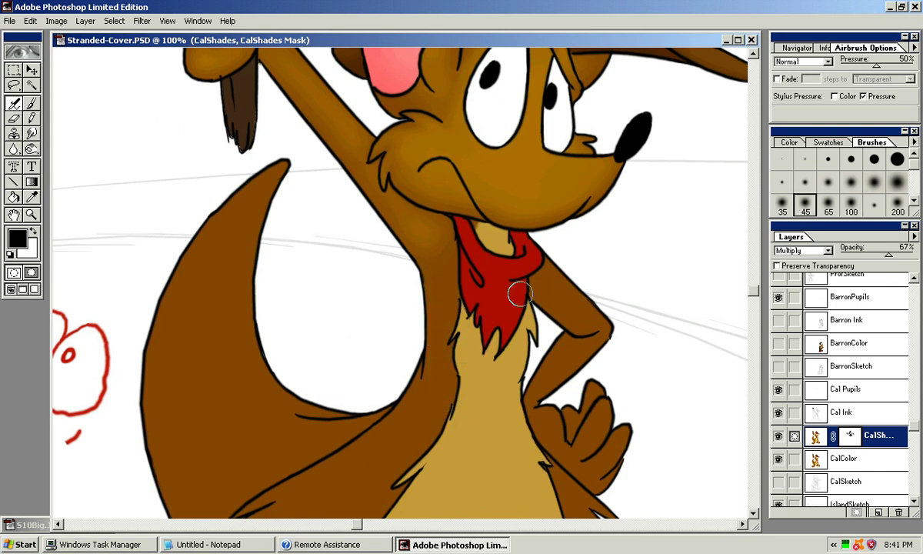
pyautogui.moveTo(431, 298); pyautogui.dragTo(443, 390)
pyautogui.hotkey('ctrl', 'z')
pyautogui.press(']')
pyautogui.moveTo(446, 316)
pyautogui.mouseDown()
pyautogui.moveTo(472, 392)
pyautogui.moveTo(504, 376)
pyautogui.moveTo(513, 353)
pyautogui.mouseUp()
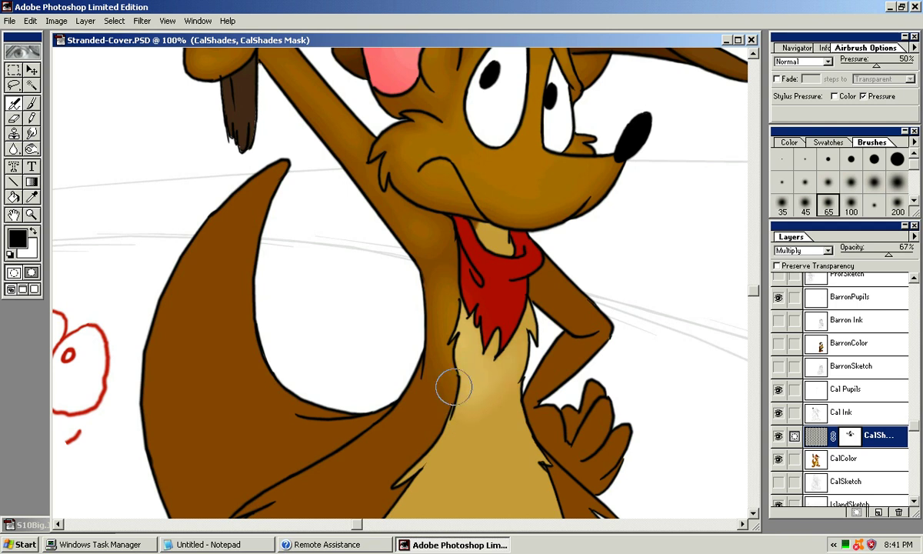
# Airbrush the mask over the red bandana and the bent arm with soft brushes between 35 and 65 pixels.
pyautogui.scroll(4, 444, 402)
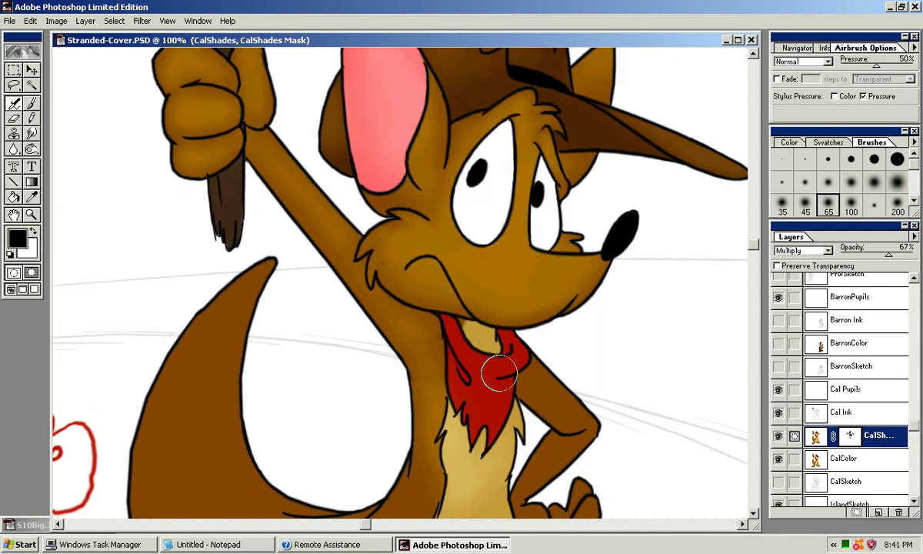
pyautogui.moveTo(399, 308); pyautogui.dragTo(345, 303)
pyautogui.press('[')
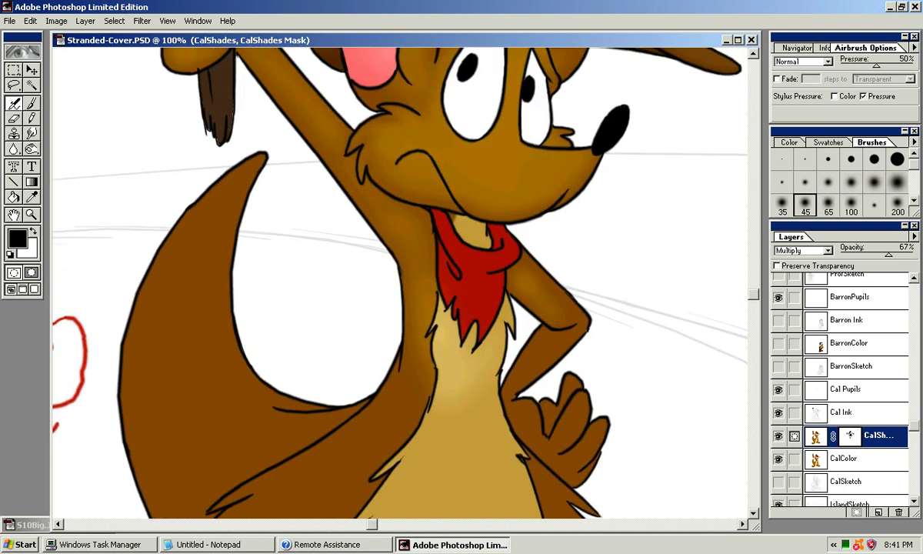
pyautogui.press(']')
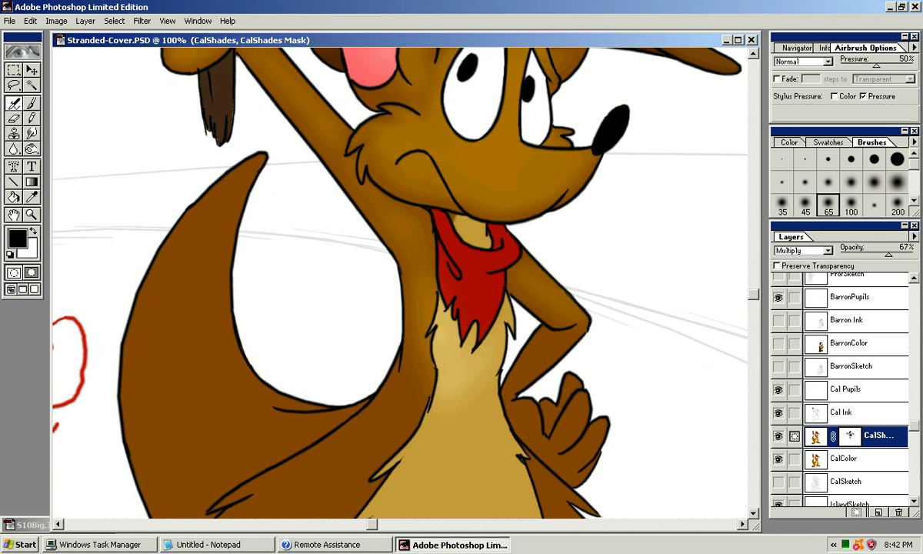
pyautogui.press('[')
pyautogui.press('[')
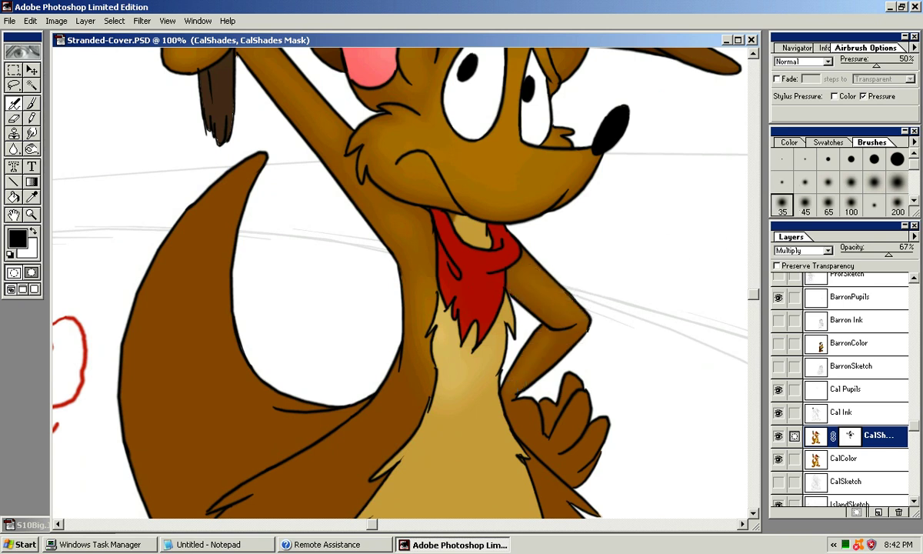
pyautogui.press(']')
pyautogui.press(']')
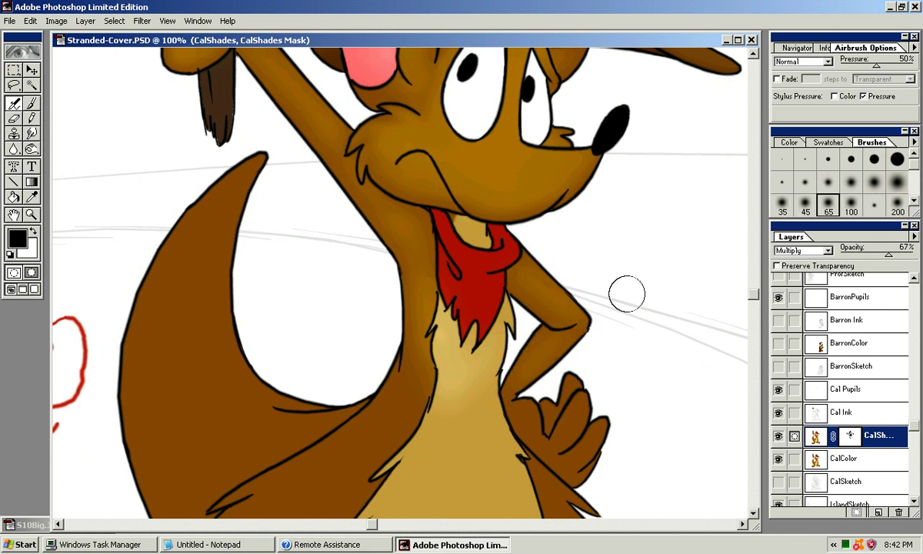
pyautogui.press('[')
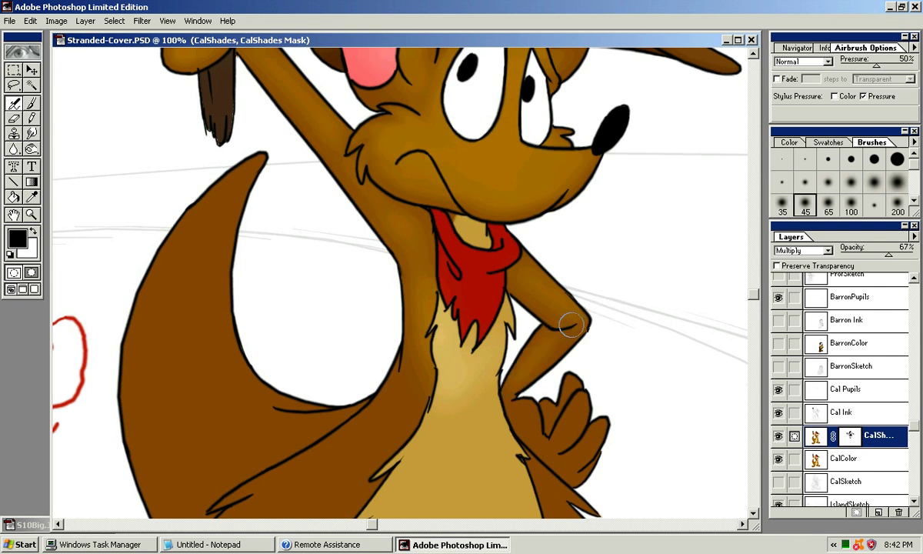
# Airbrush the mask over the palm and fingers of the hand resting on the hip with the soft 45-pixel brush.
pyautogui.moveTo(579, 316)
pyautogui.mouseDown()
pyautogui.moveTo(586, 327)
pyautogui.moveTo(546, 367)
pyautogui.moveTo(580, 386)
pyautogui.moveTo(594, 339)
pyautogui.mouseUp()
pyautogui.moveTo(623, 457)
pyautogui.mouseDown()
pyautogui.moveTo(543, 335)
pyautogui.moveTo(532, 358)
pyautogui.moveTo(497, 354)
pyautogui.moveTo(538, 377)
pyautogui.mouseUp()
pyautogui.moveTo(510, 306); pyautogui.dragTo(606, 447)
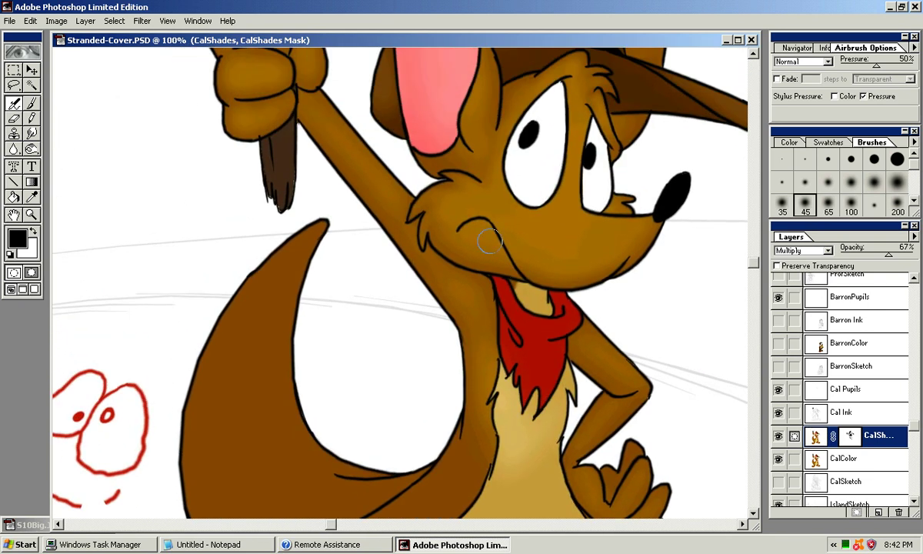
pyautogui.moveTo(531, 253); pyautogui.dragTo(445, 428)
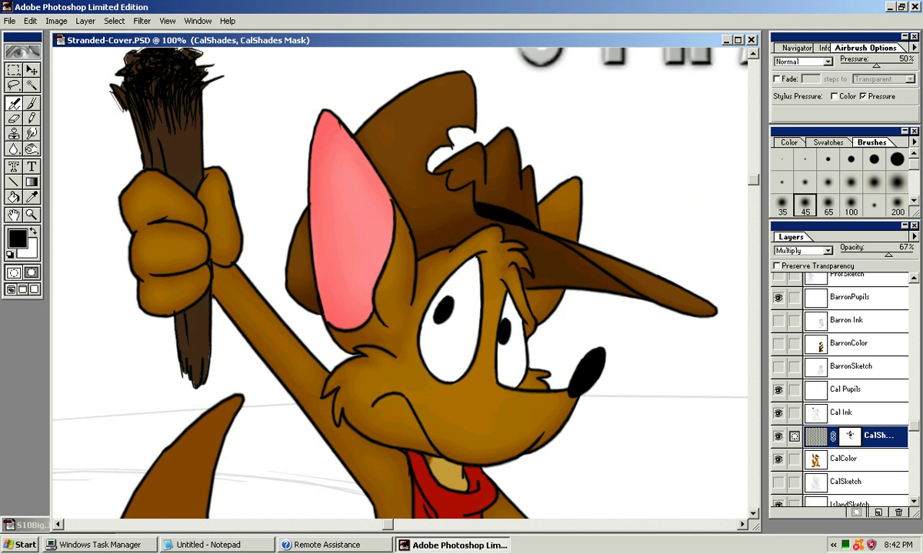
pyautogui.press('[')
pyautogui.press('[')
pyautogui.press('[')
pyautogui.press('[')
pyautogui.press('[')
pyautogui.press(']')
pyautogui.press(']')
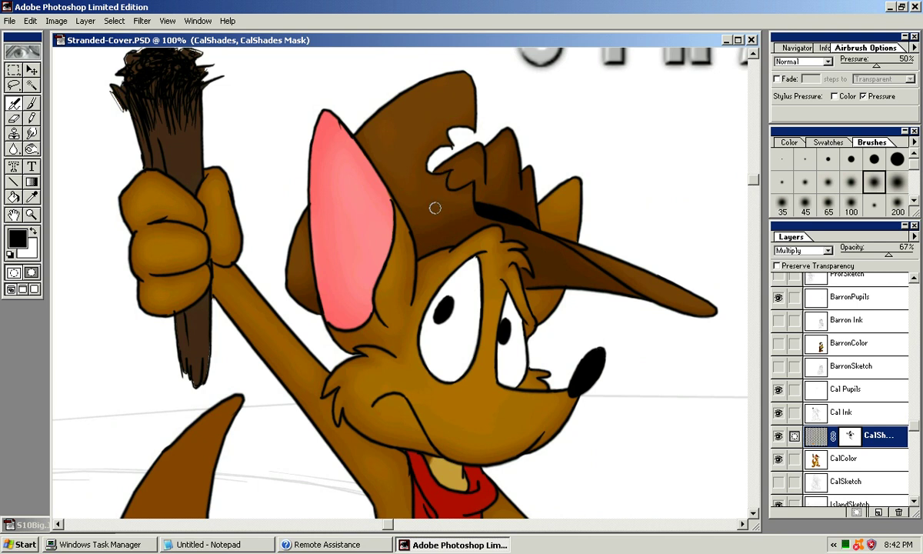
pyautogui.moveTo(415, 438); pyautogui.dragTo(482, 114)
# Airbrush the mask over the tan belly and its edge toward the thigh with soft brushes of 100 to 200 pixels.
pyautogui.press(']')
pyautogui.press(']')
pyautogui.press(']')
pyautogui.press(']')
pyautogui.press(']')
pyautogui.moveTo(488, 348); pyautogui.dragTo(486, 306)
pyautogui.hotkey('ctrl', '-')
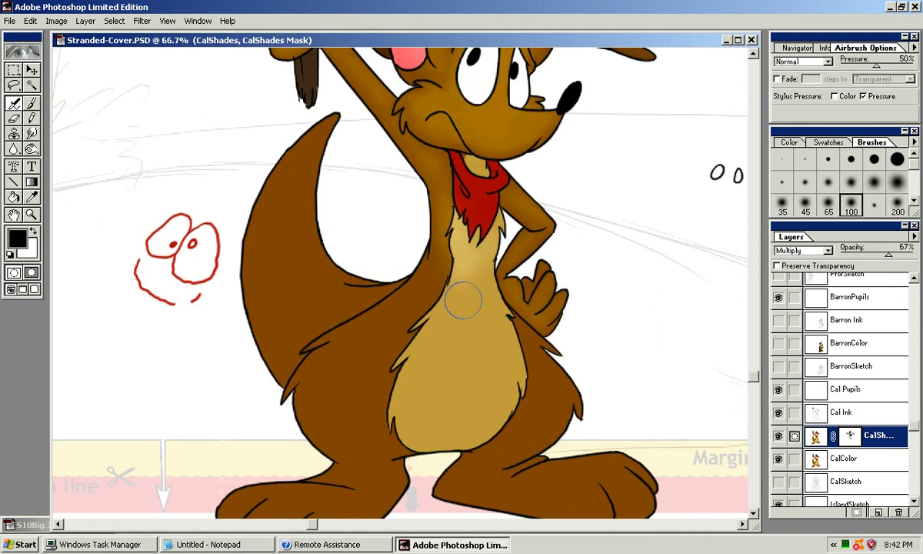
pyautogui.press(']')
pyautogui.press(']')
pyautogui.moveTo(391, 301)
pyautogui.mouseDown()
pyautogui.moveTo(379, 300)
pyautogui.moveTo(375, 372)
pyautogui.mouseUp()
pyautogui.moveTo(429, 319)
pyautogui.mouseDown()
pyautogui.moveTo(419, 360)
pyautogui.moveTo(448, 272)
pyautogui.mouseUp()
# Airbrush the mask over the thigh below the hand on the hip with the soft 100-pixel brush.
pyautogui.press('[')
pyautogui.press('[')
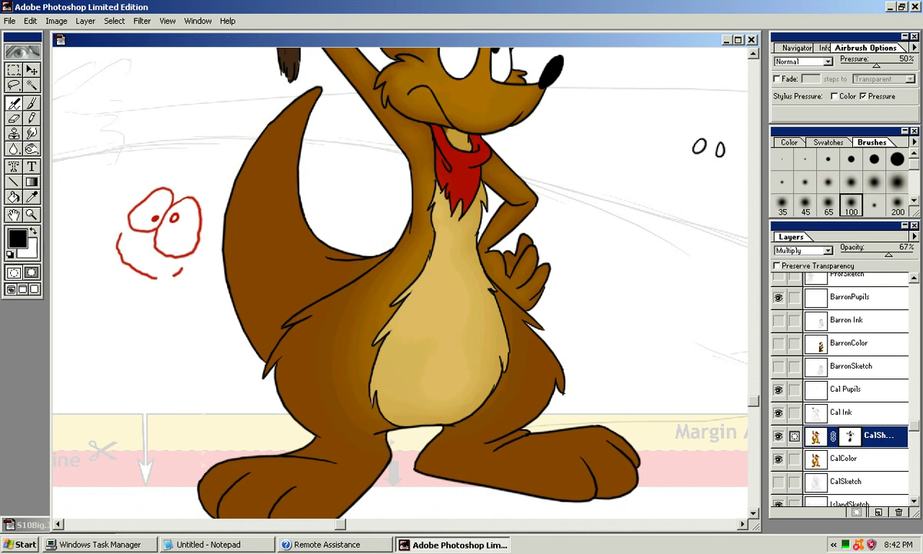
pyautogui.moveTo(484, 417)
pyautogui.mouseDown()
pyautogui.moveTo(536, 334)
pyautogui.moveTo(479, 419)
pyautogui.moveTo(506, 325)
pyautogui.moveTo(494, 403)
pyautogui.moveTo(496, 307)
pyautogui.moveTo(481, 419)
pyautogui.moveTo(496, 307)
pyautogui.moveTo(515, 317)
pyautogui.moveTo(489, 403)
pyautogui.moveTo(503, 372)
pyautogui.mouseUp()
pyautogui.moveTo(465, 446); pyautogui.dragTo(483, 377)
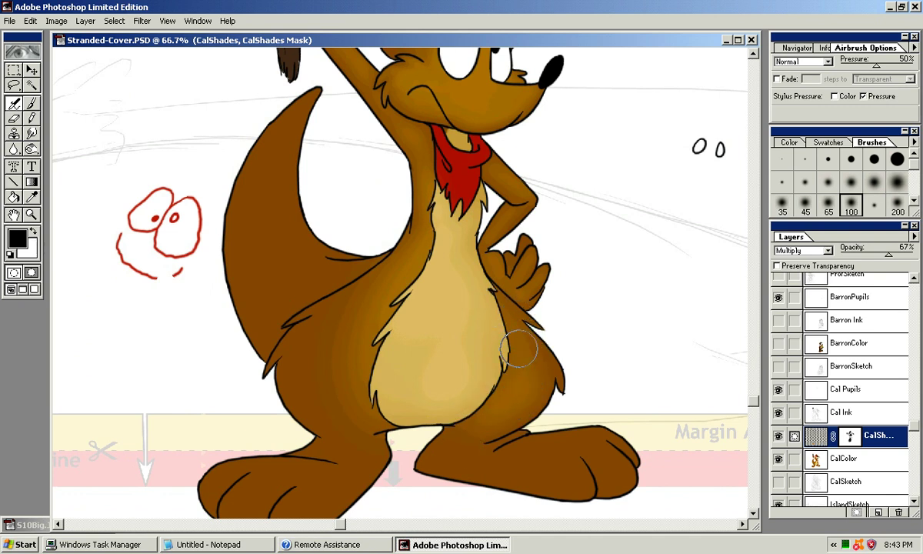
# Airbrush the mask over the large thigh beside the tail with the soft 200-pixel and 100-pixel brushes.
pyautogui.moveTo(315, 306); pyautogui.dragTo(424, 320)
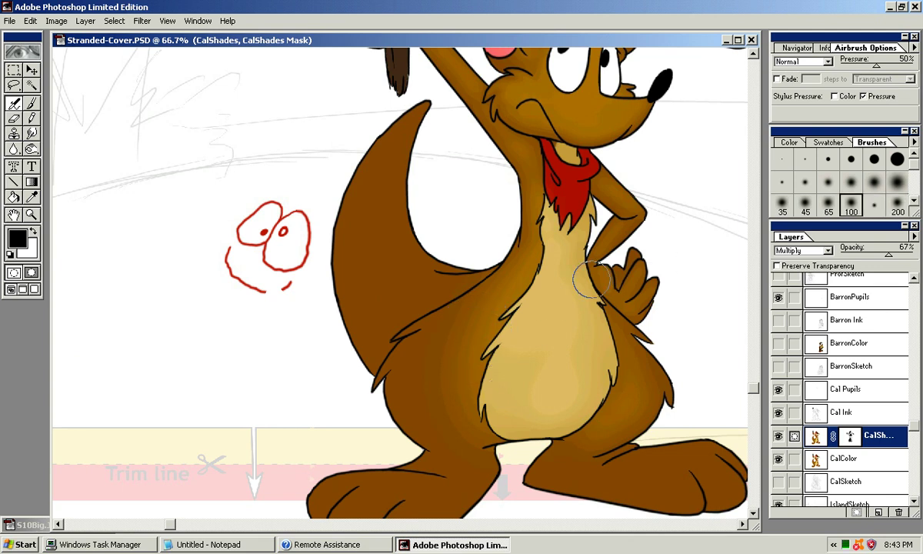
pyautogui.hotkey('ctrl', 'z')
pyautogui.click(896, 204)
pyautogui.moveTo(451, 358); pyautogui.dragTo(467, 390)
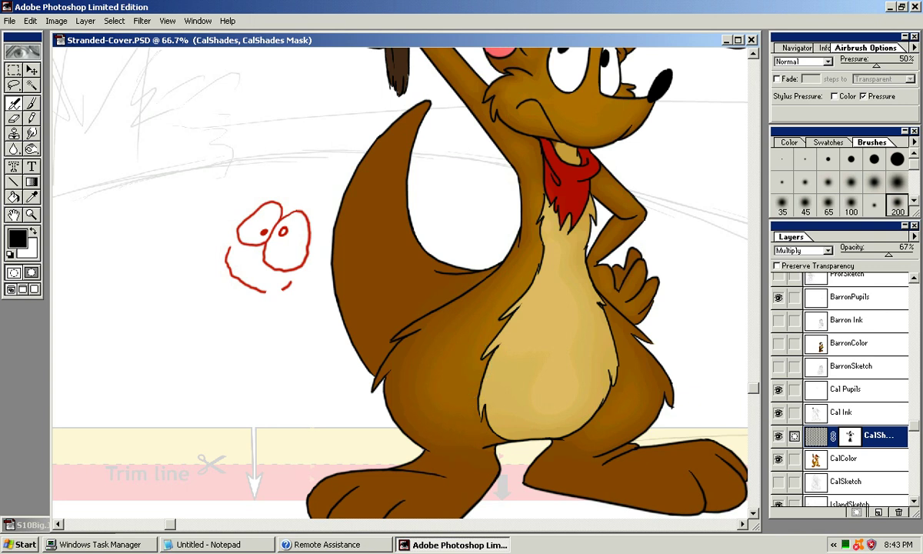
pyautogui.press('[')
pyautogui.press('[')
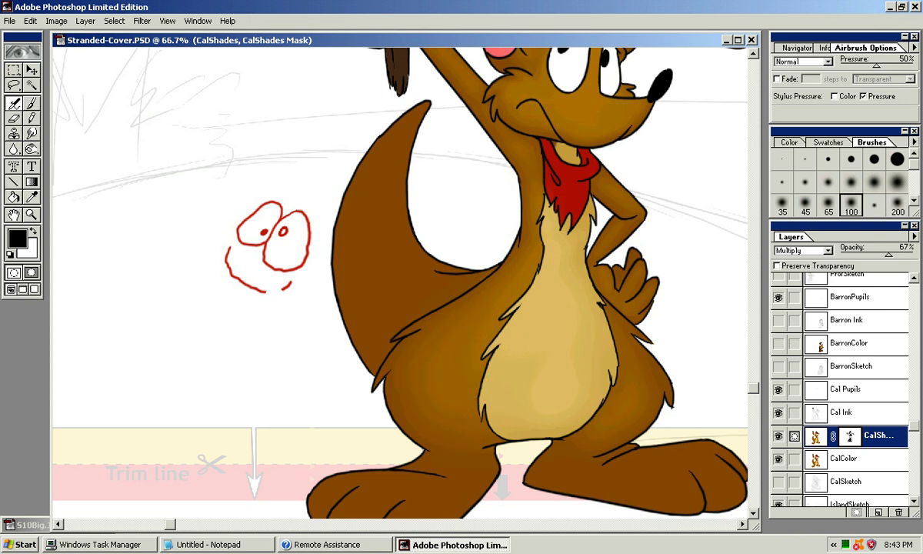
pyautogui.moveTo(437, 371); pyautogui.dragTo(436, 397)
# Undo the first stroke on the foot nearer the tail and airbrush the mask over its instep with the soft 100-pixel brush.
pyautogui.moveTo(372, 494)
pyautogui.mouseDown()
pyautogui.moveTo(427, 370)
pyautogui.moveTo(389, 374)
pyautogui.moveTo(397, 378)
pyautogui.moveTo(366, 391)
pyautogui.moveTo(356, 377)
pyautogui.moveTo(388, 362)
pyautogui.mouseUp()
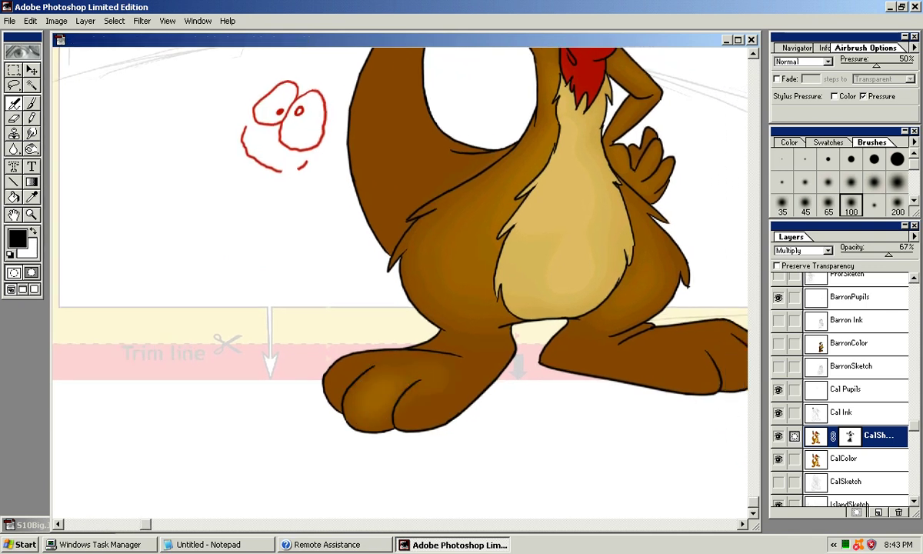
pyautogui.hotkey('ctrl', 'z')
pyautogui.press('[')
pyautogui.press('[')
pyautogui.press('[')
pyautogui.press('[')
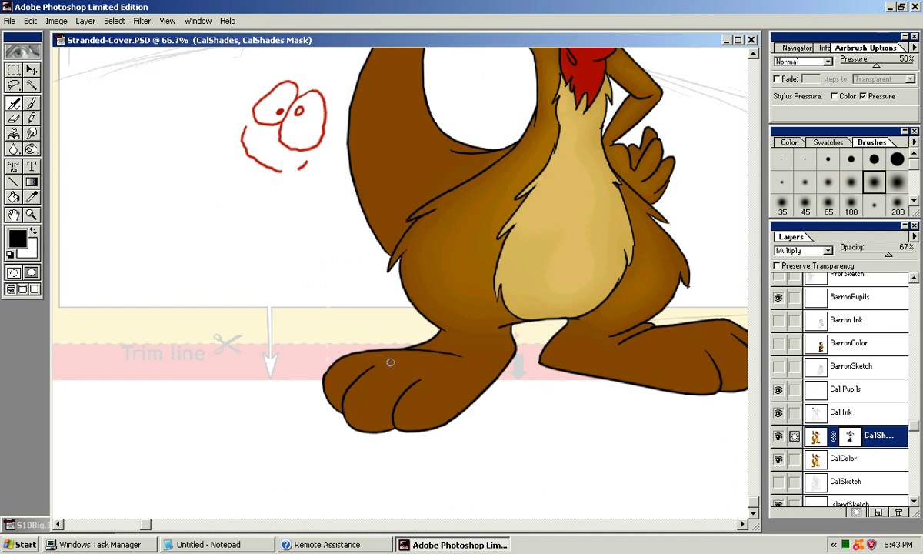
pyautogui.press(']')
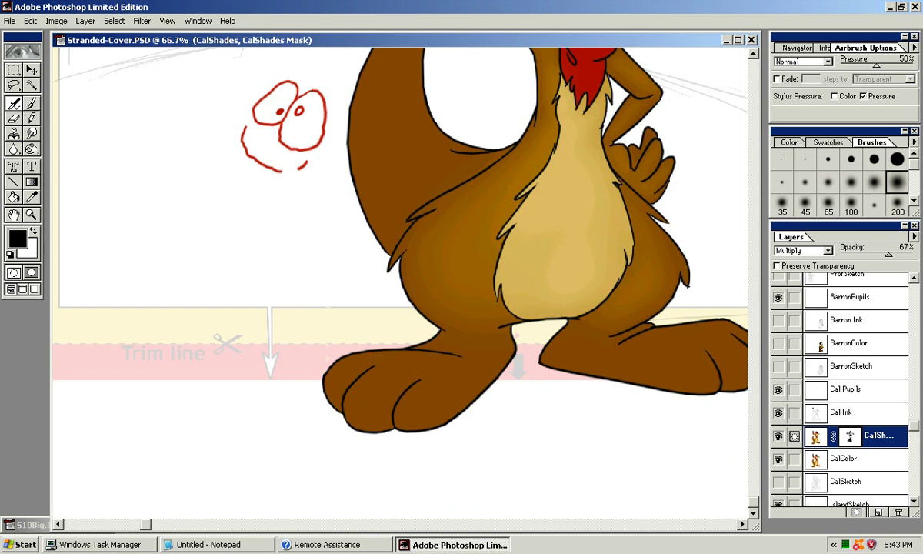
pyautogui.press(']')
pyautogui.press(']')
pyautogui.press(']')
pyautogui.press(']')
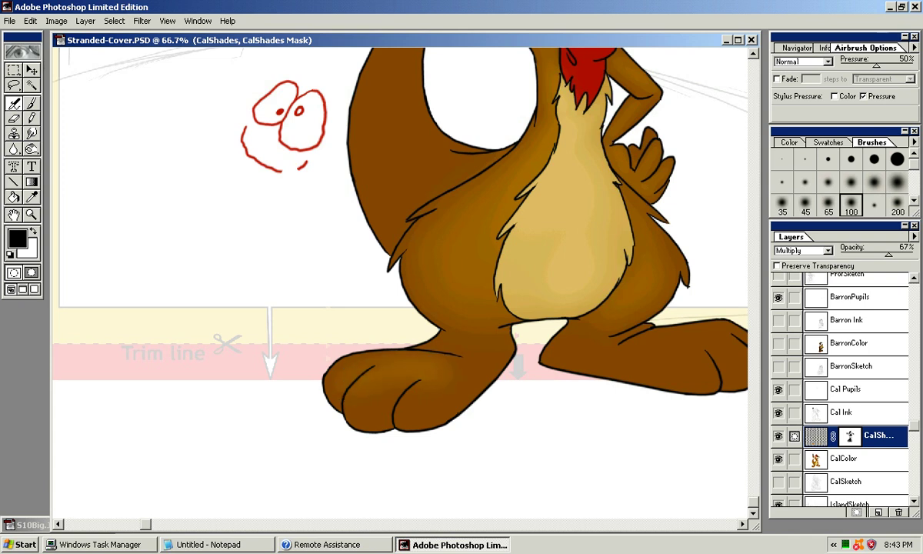
pyautogui.moveTo(401, 372); pyautogui.dragTo(432, 391)
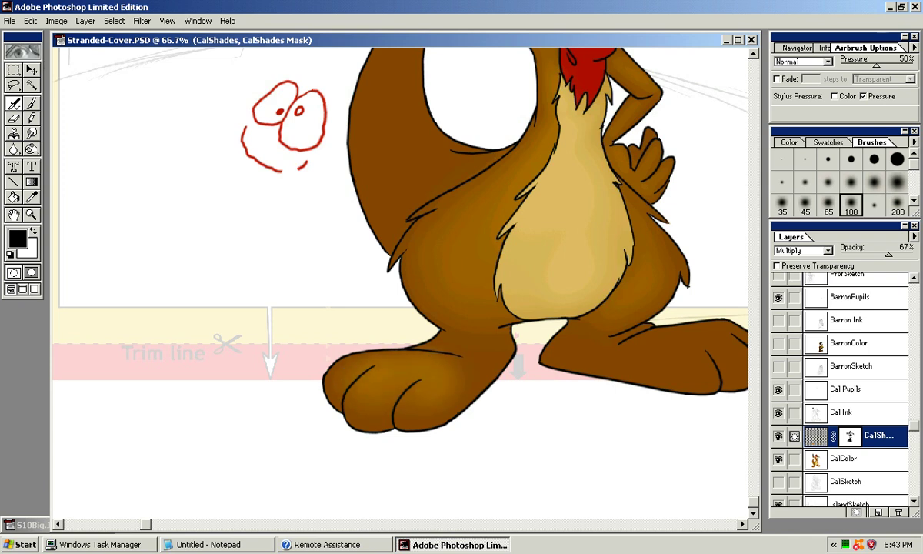
# Airbrush the mask over the toes and ankle of the foot nearer the tail with the soft 100-pixel brush.
pyautogui.moveTo(524, 225)
pyautogui.mouseDown()
pyautogui.moveTo(375, 437)
pyautogui.moveTo(367, 466)
pyautogui.moveTo(486, 273)
pyautogui.moveTo(398, 422)
pyautogui.moveTo(390, 459)
pyautogui.moveTo(425, 379)
pyautogui.moveTo(527, 225)
pyautogui.mouseUp()
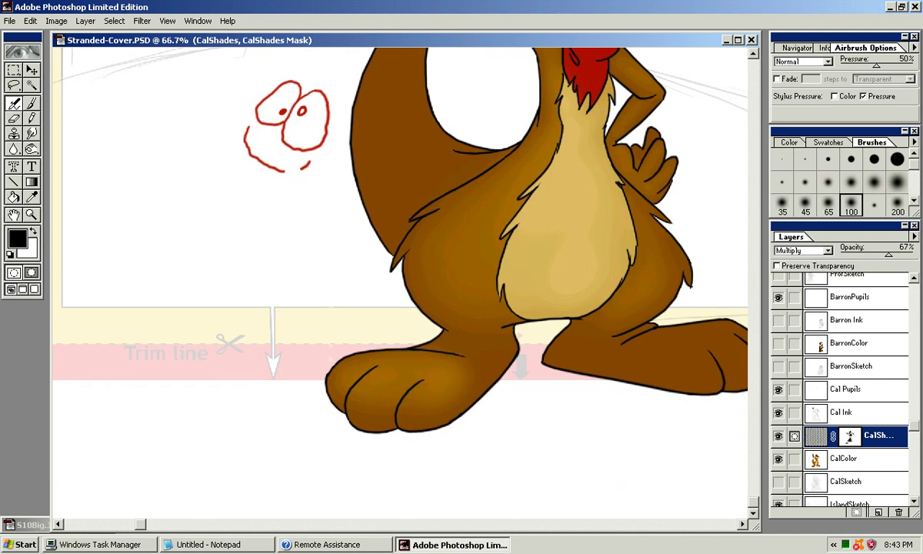
pyautogui.moveTo(414, 385); pyautogui.dragTo(370, 358)
pyautogui.moveTo(376, 397); pyautogui.dragTo(343, 364)
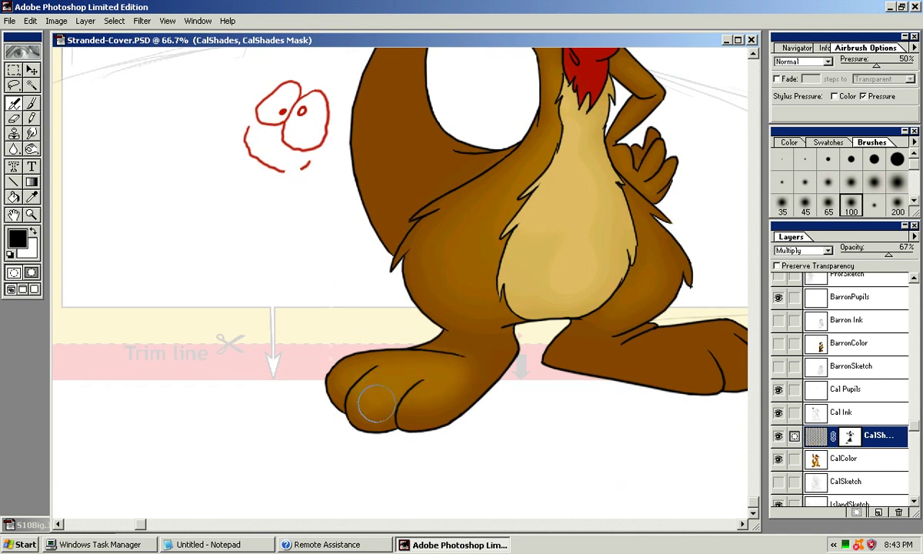
pyautogui.moveTo(445, 391); pyautogui.dragTo(422, 406)
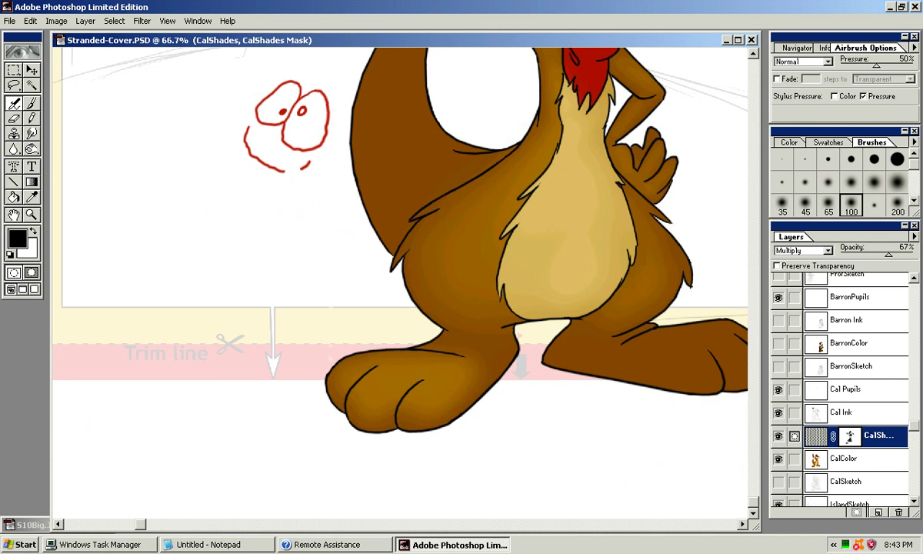
# Airbrush the mask over the other foot, from heel to toes, with the soft 100-pixel brush.
pyautogui.moveTo(648, 350)
pyautogui.mouseDown()
pyautogui.moveTo(583, 381)
pyautogui.moveTo(505, 385)
pyautogui.moveTo(480, 368)
pyautogui.moveTo(499, 377)
pyautogui.moveTo(532, 363)
pyautogui.mouseUp()
pyautogui.moveTo(573, 389)
pyautogui.mouseDown()
pyautogui.moveTo(592, 379)
pyautogui.moveTo(538, 373)
pyautogui.mouseUp()
pyautogui.moveTo(445, 390)
pyautogui.mouseDown()
pyautogui.moveTo(479, 389)
pyautogui.moveTo(456, 388)
pyautogui.mouseUp()
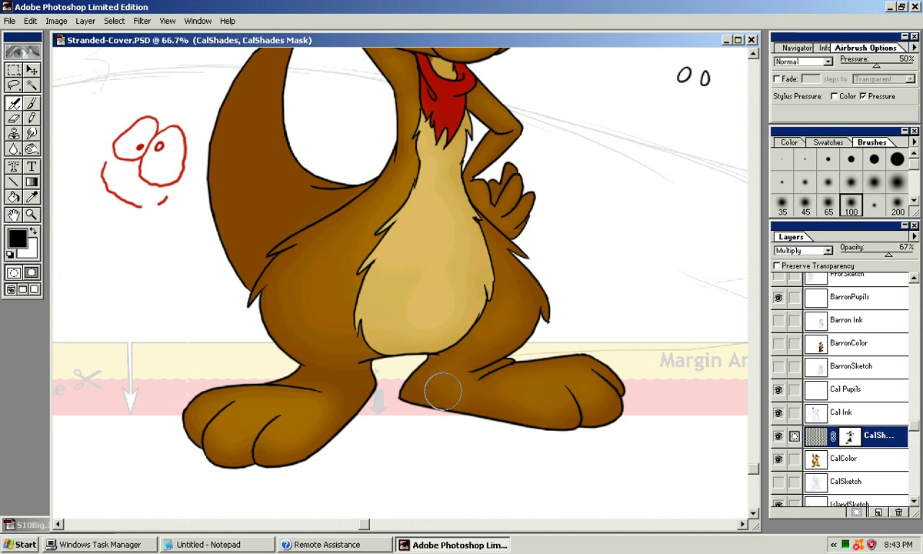
pyautogui.moveTo(504, 384); pyautogui.dragTo(485, 455)
pyautogui.moveTo(448, 258); pyautogui.dragTo(513, 179)
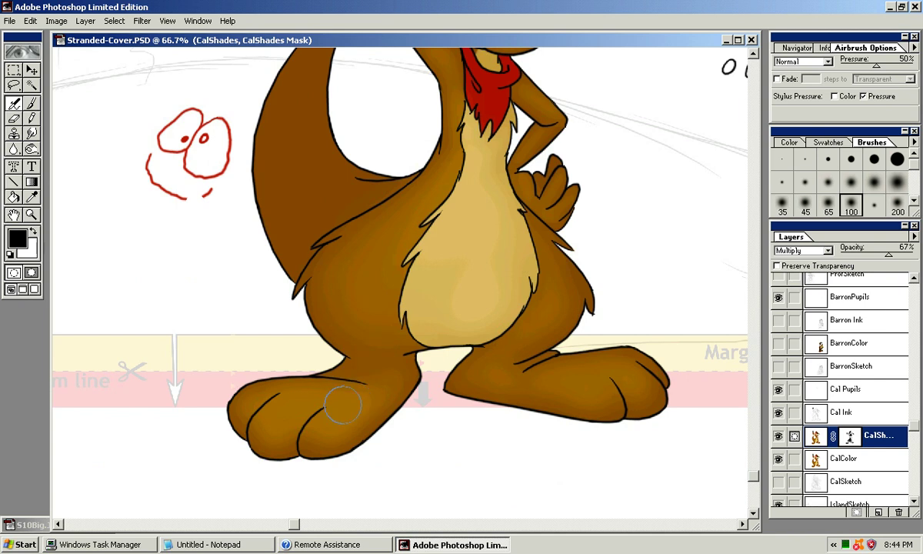
# Airbrush the mask over the tail, from its tip down to its base, with the soft 100-pixel brush.
pyautogui.moveTo(259, 371); pyautogui.dragTo(236, 445)
pyautogui.moveTo(271, 169); pyautogui.dragTo(252, 271)
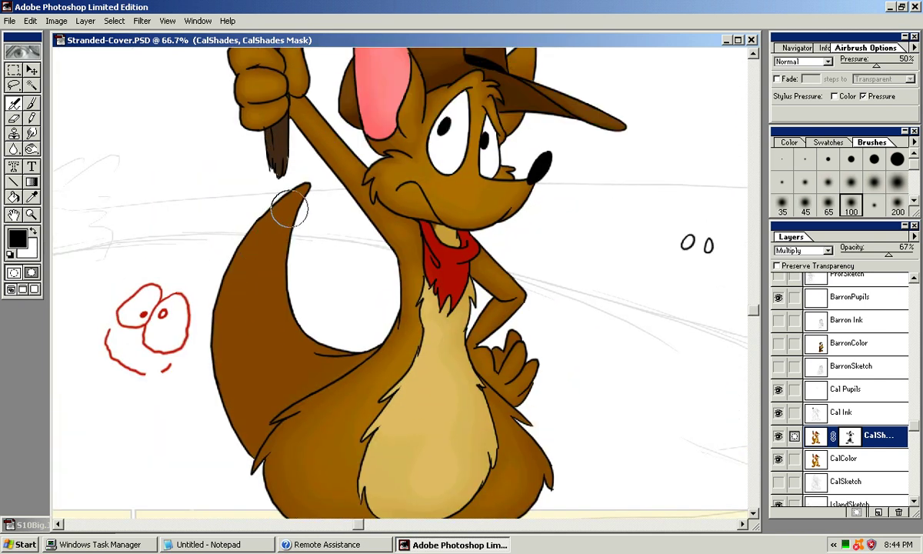
pyautogui.moveTo(295, 201)
pyautogui.mouseDown()
pyautogui.moveTo(261, 288)
pyautogui.moveTo(273, 346)
pyautogui.mouseUp()
pyautogui.moveTo(278, 276)
pyautogui.mouseDown()
pyautogui.moveTo(267, 319)
pyautogui.moveTo(286, 342)
pyautogui.mouseUp()
pyautogui.moveTo(251, 260)
pyautogui.mouseDown()
pyautogui.moveTo(236, 305)
pyautogui.moveTo(257, 356)
pyautogui.moveTo(282, 361)
pyautogui.moveTo(263, 241)
pyautogui.mouseUp()
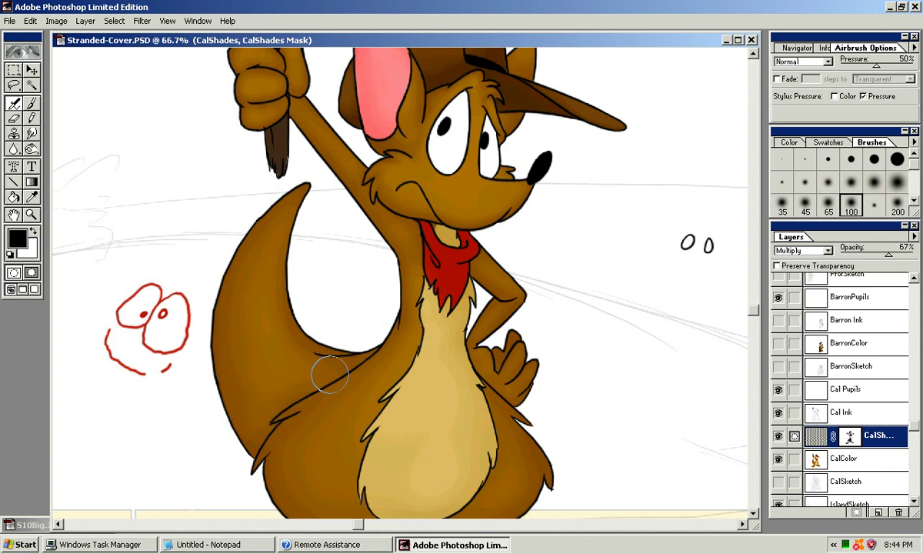
pyautogui.moveTo(316, 367); pyautogui.dragTo(335, 356)
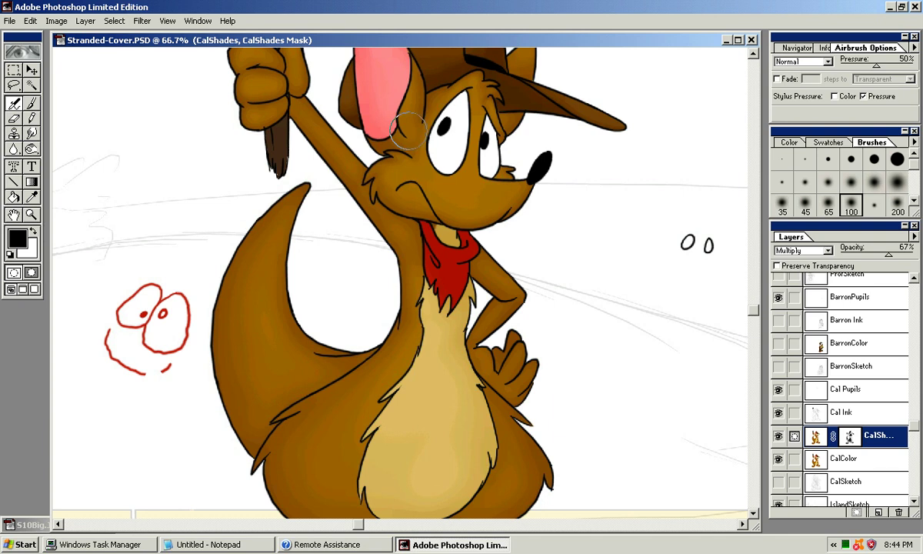
# Airbrush the mask below the ear with the soft 65-pixel brush and along the middle of the tail with the soft 100-pixel brush.
pyautogui.press('[')
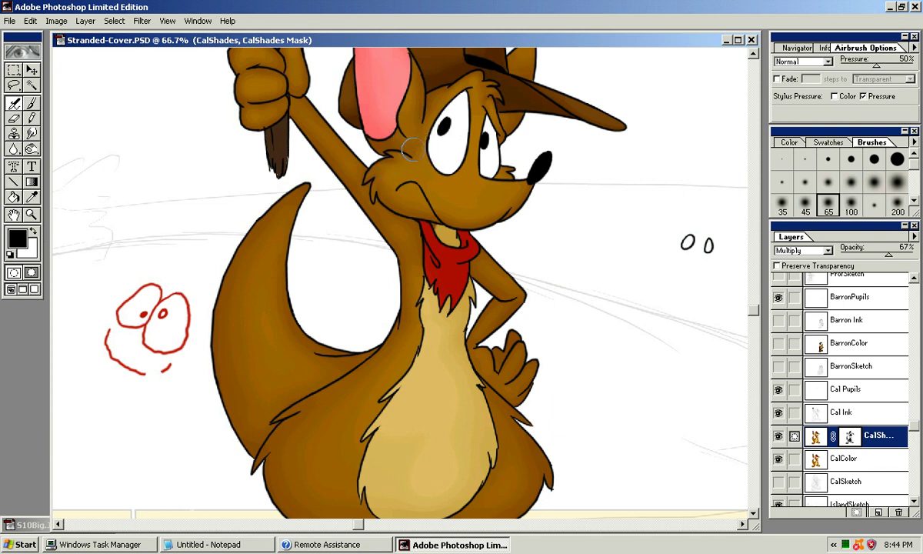
pyautogui.moveTo(409, 146); pyautogui.dragTo(413, 146)
pyautogui.press(']')
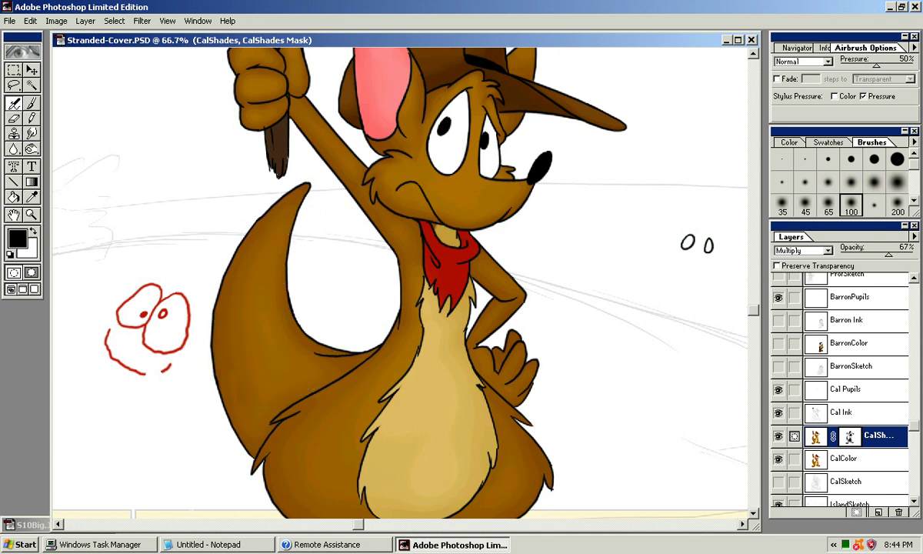
pyautogui.moveTo(225, 265); pyautogui.dragTo(255, 366)
pyautogui.moveTo(248, 274)
pyautogui.mouseDown()
pyautogui.moveTo(252, 384)
pyautogui.moveTo(270, 414)
pyautogui.moveTo(272, 399)
pyautogui.moveTo(292, 388)
pyautogui.moveTo(279, 325)
pyautogui.mouseUp()
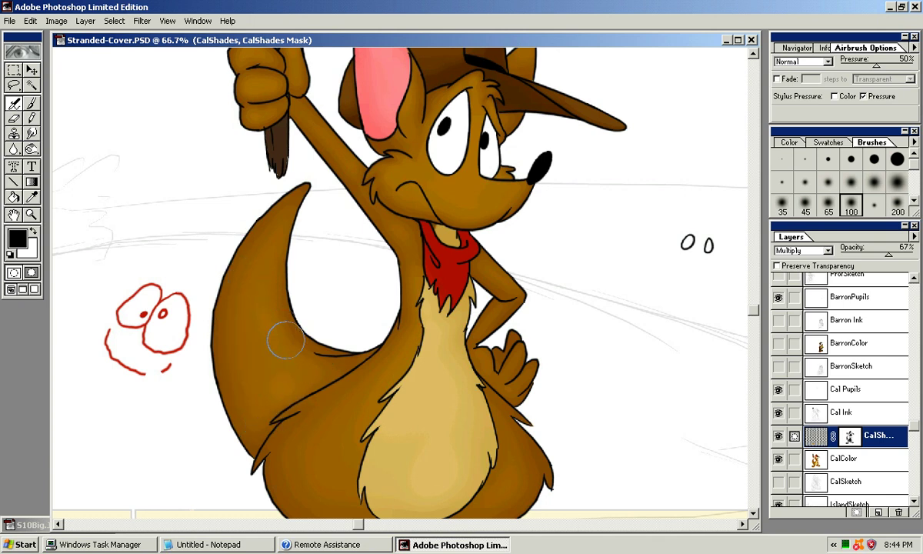
pyautogui.moveTo(313, 288); pyautogui.dragTo(296, 345)
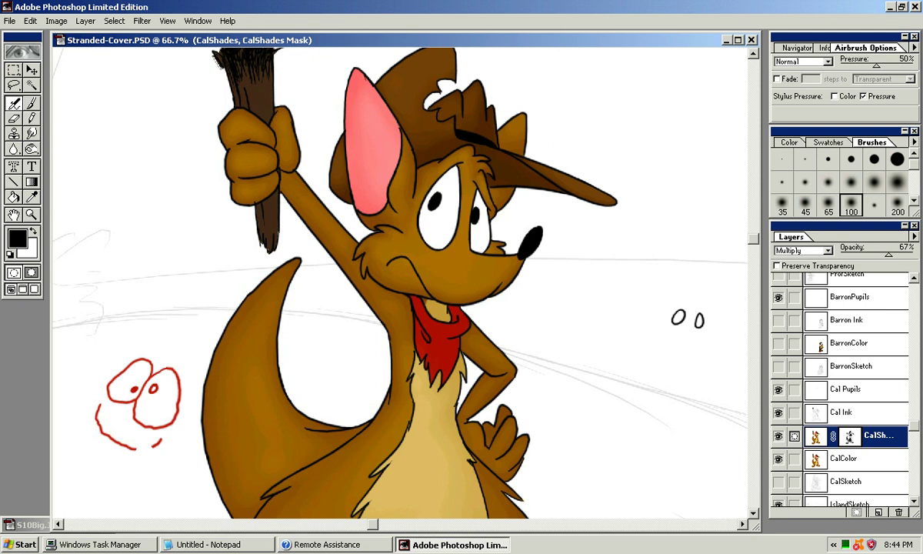
# Smooth the mask shading on the wide part of the tail with the soft 65-pixel brush.
pyautogui.press('[')
pyautogui.press(']')
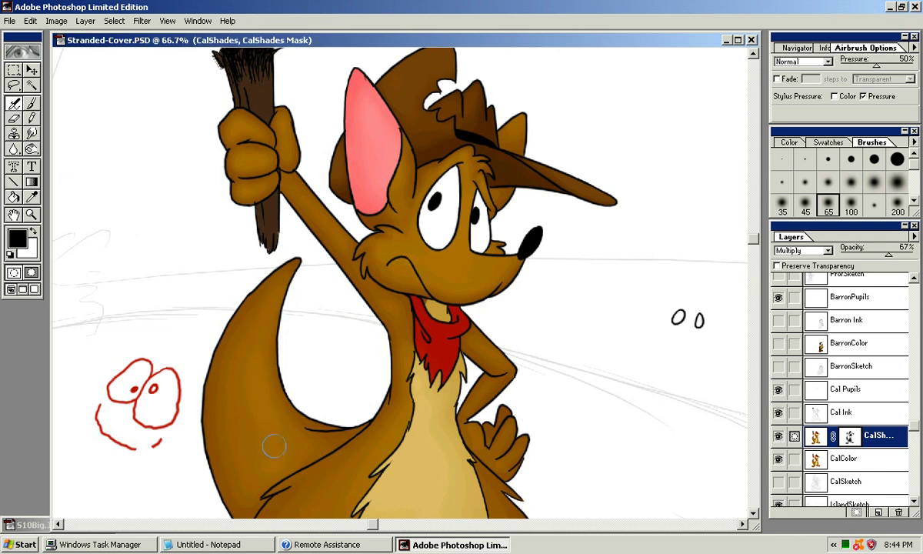
pyautogui.moveTo(266, 333); pyautogui.dragTo(253, 371)
pyautogui.moveTo(260, 342); pyautogui.dragTo(219, 346)
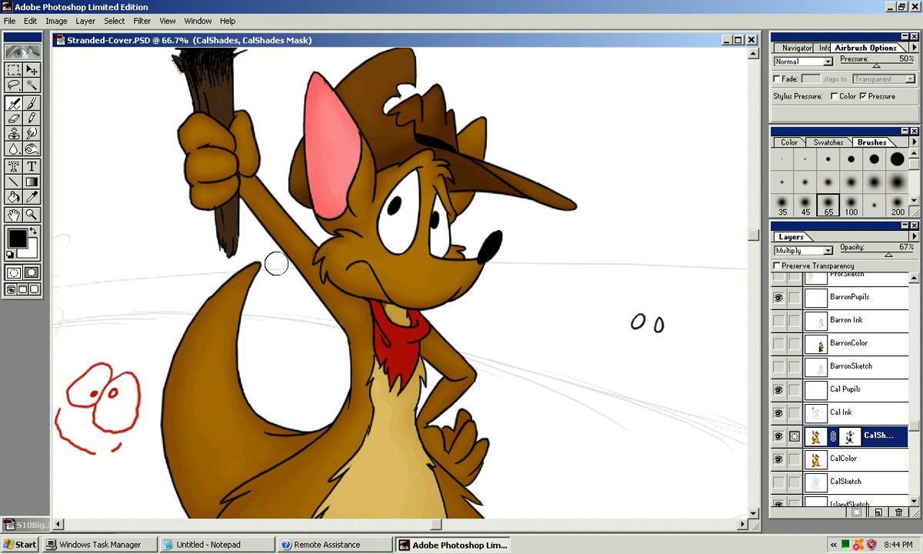
# Airbrush the mask over the shoulder and chest beside the red bandana with the soft 45-pixel brush.
pyautogui.press('[')
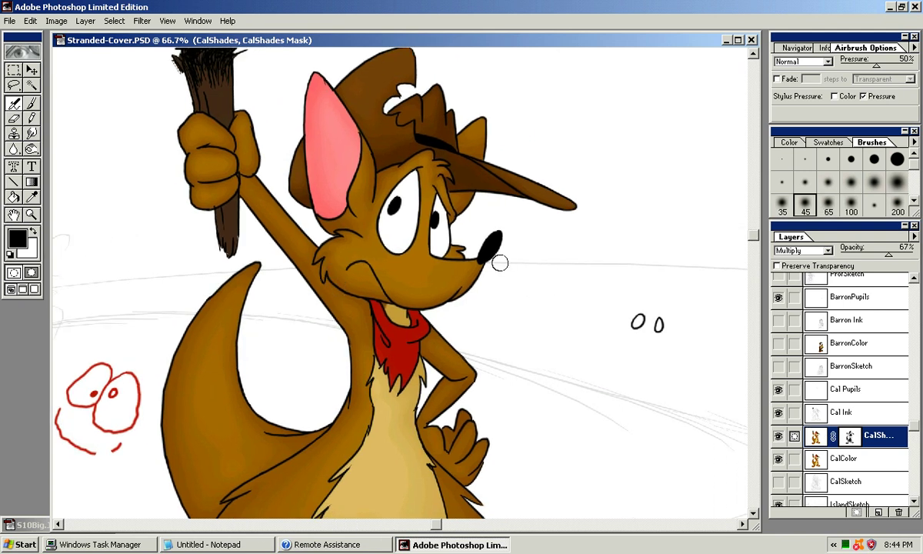
pyautogui.moveTo(343, 301); pyautogui.dragTo(372, 314)
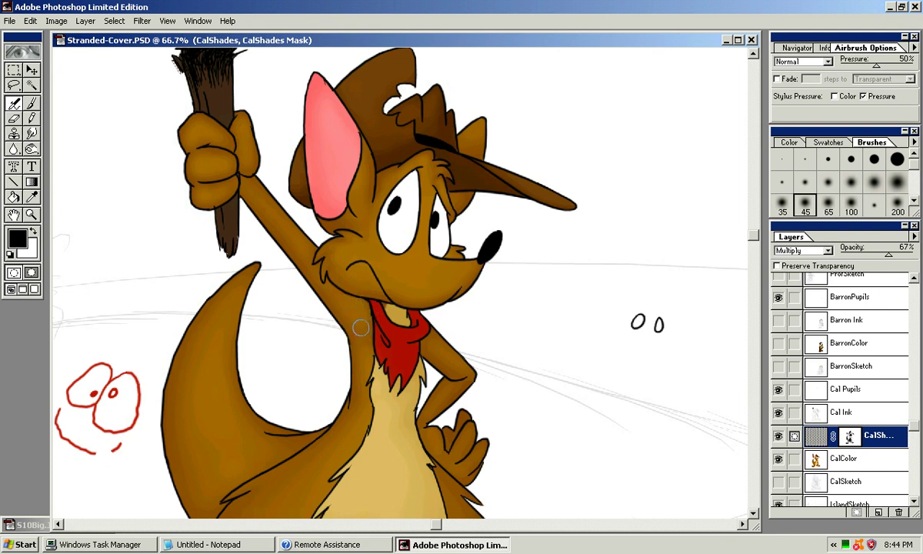
pyautogui.moveTo(397, 325)
pyautogui.mouseDown()
pyautogui.moveTo(401, 312)
pyautogui.moveTo(438, 299)
pyautogui.moveTo(433, 265)
pyautogui.mouseUp()
# Airbrush the mask over the folds and hanging point of the red bandana with a small soft brush at 100% zoom.
pyautogui.hotkey('ctrl', '+')
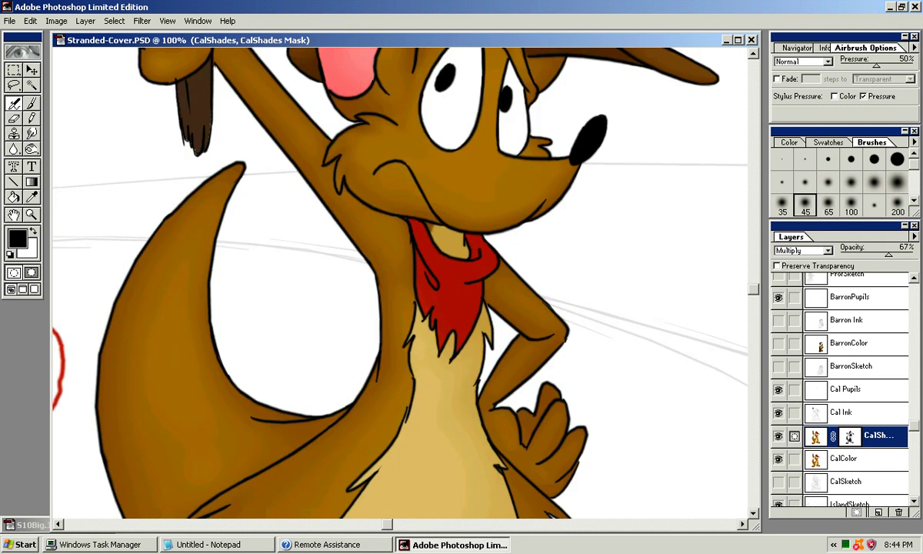
pyautogui.press('[')
pyautogui.press('[')
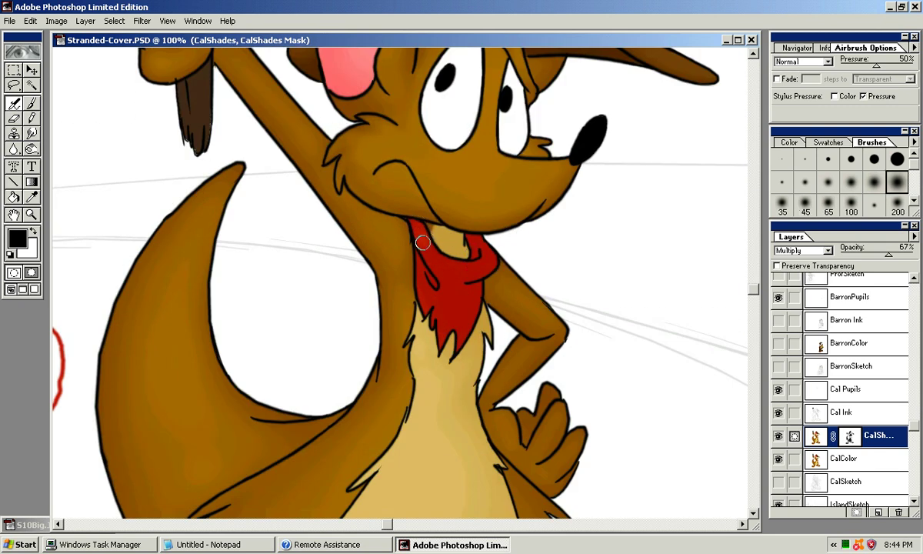
pyautogui.moveTo(423, 243); pyautogui.dragTo(451, 257)
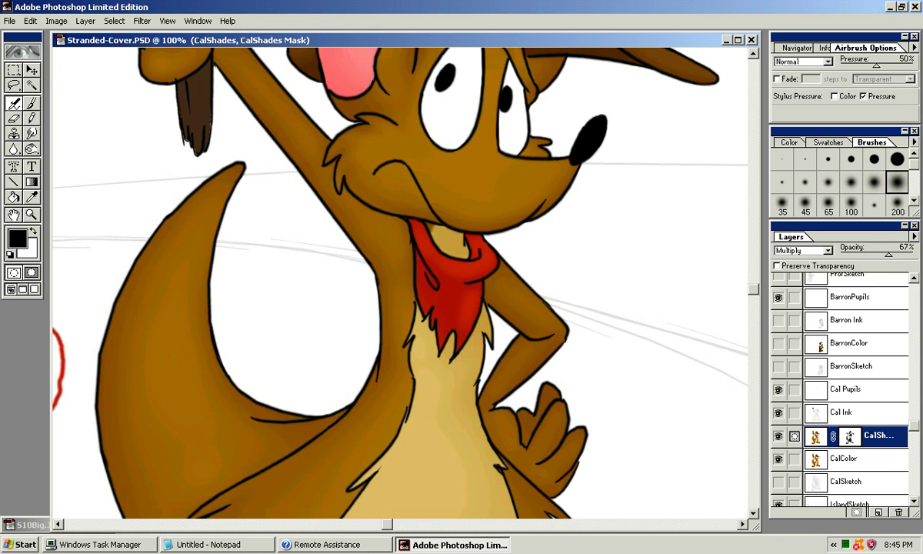
pyautogui.moveTo(431, 301); pyautogui.dragTo(444, 290)
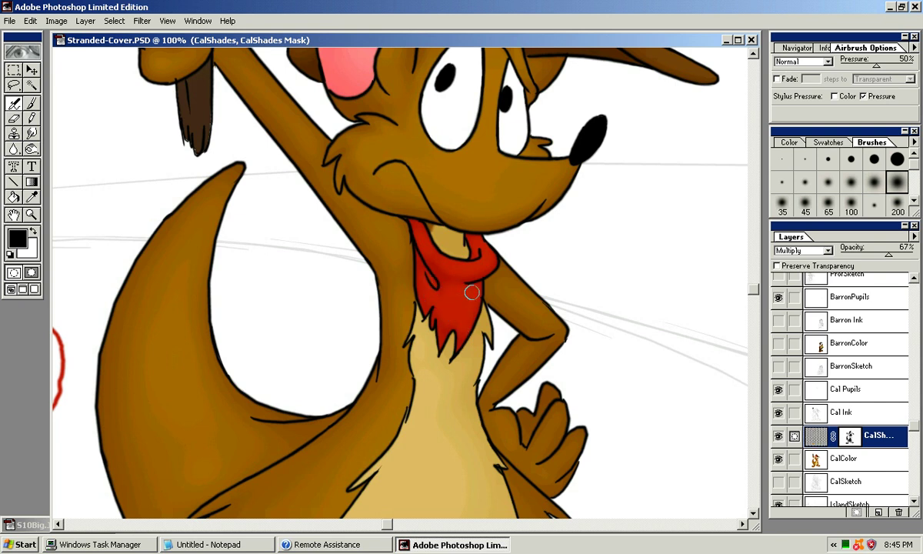
pyautogui.moveTo(435, 250); pyautogui.dragTo(434, 313)
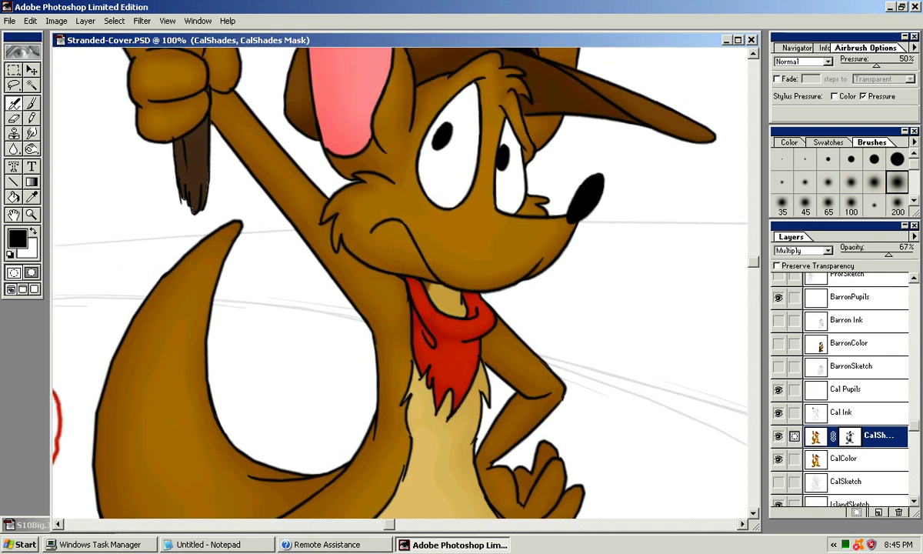
# Airbrush the mask over the cheek below the ear with the soft 45-pixel brush.
pyautogui.scroll(3, 569, 200)
pyautogui.press('[')
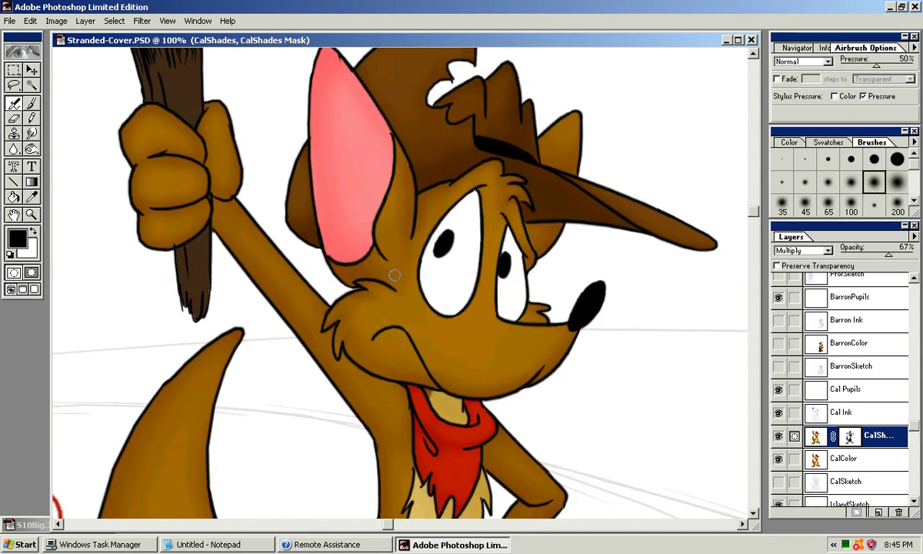
pyautogui.press(']')
pyautogui.press(']')
pyautogui.press(']')
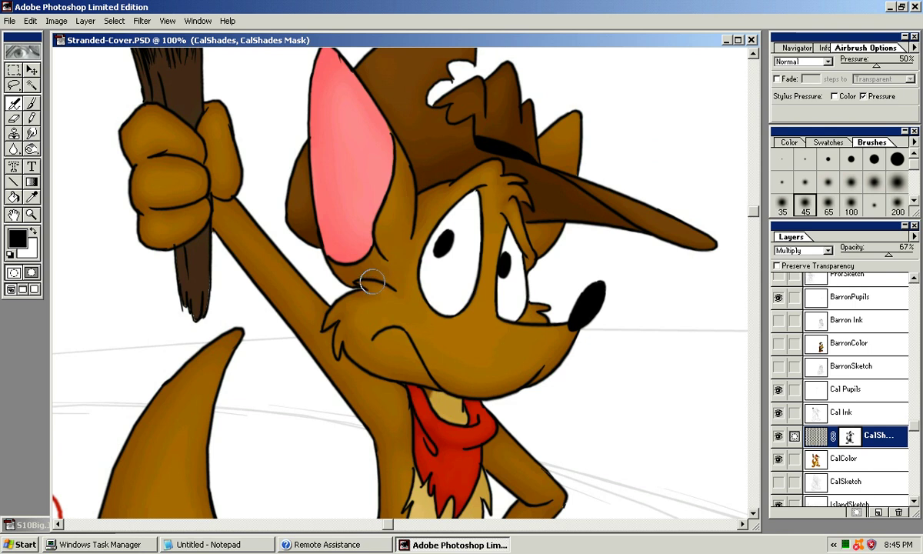
# Airbrush the mask over the raised fist and the arm below it with the soft 45-pixel brush.
pyautogui.moveTo(400, 269); pyautogui.dragTo(530, 292)
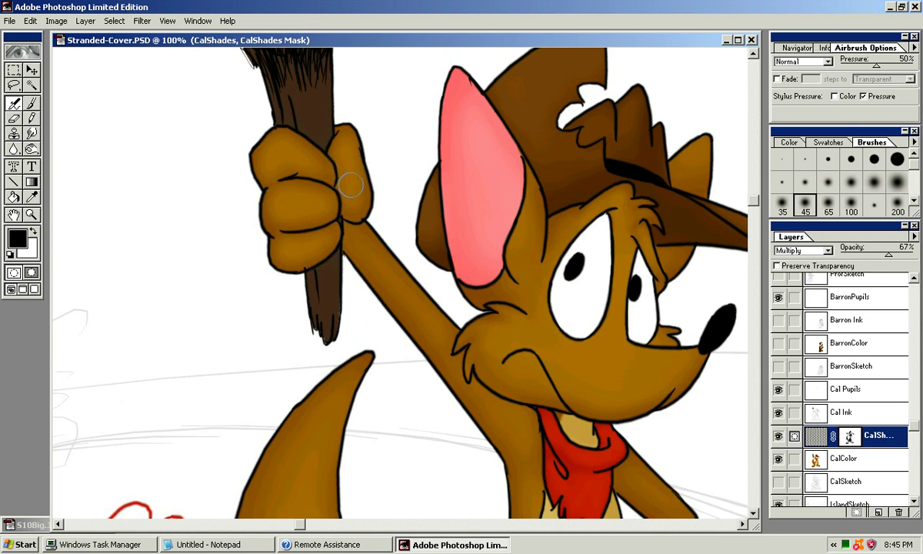
pyautogui.moveTo(376, 268); pyautogui.dragTo(277, 227)
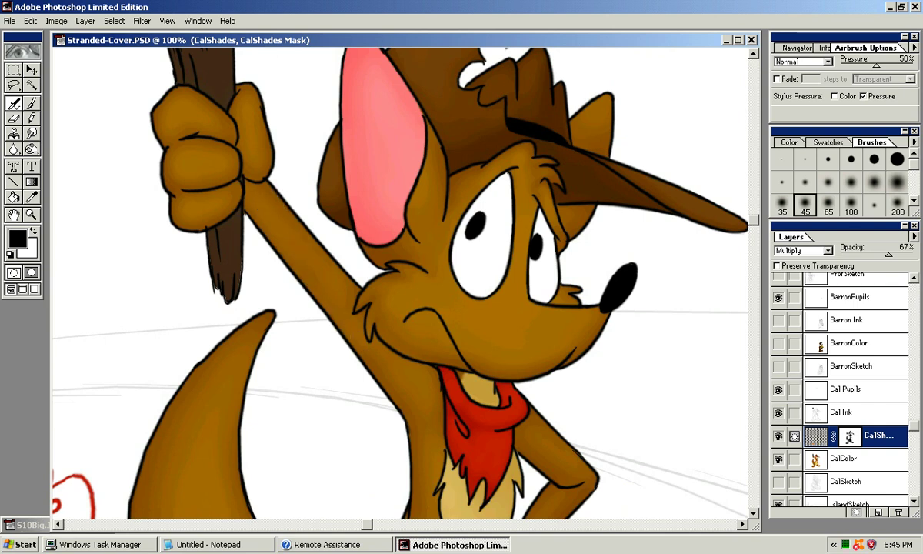
pyautogui.moveTo(260, 193); pyautogui.dragTo(353, 304)
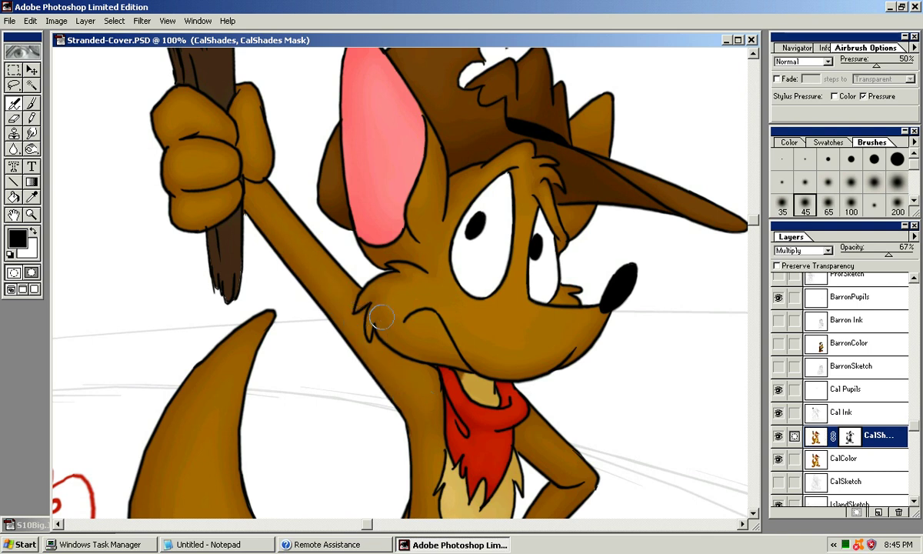
# Airbrush the mask over the bent forearm and the hand on the hip with the soft 45-pixel brush.
pyautogui.moveTo(418, 394)
pyautogui.mouseDown()
pyautogui.moveTo(376, 290)
pyautogui.moveTo(393, 170)
pyautogui.mouseUp()
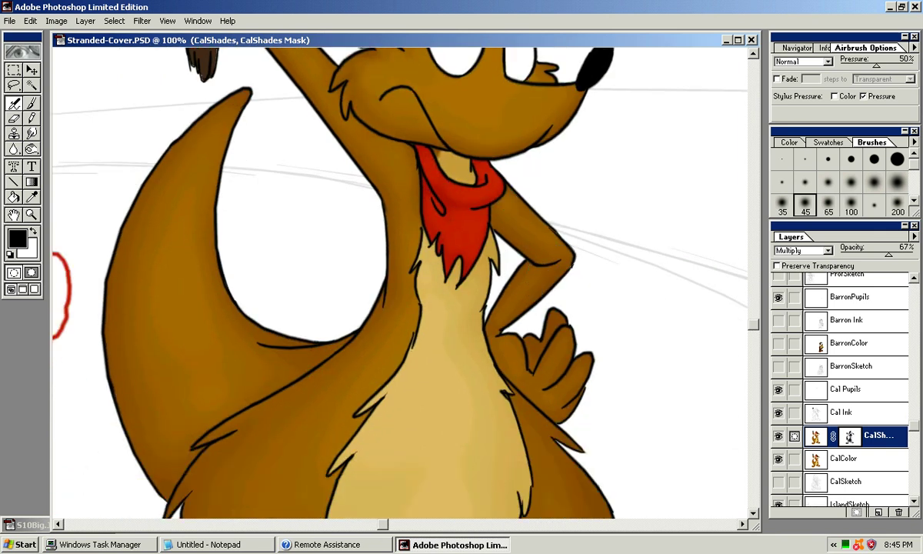
pyautogui.moveTo(531, 289); pyautogui.dragTo(520, 294)
pyautogui.moveTo(553, 394); pyautogui.dragTo(539, 378)
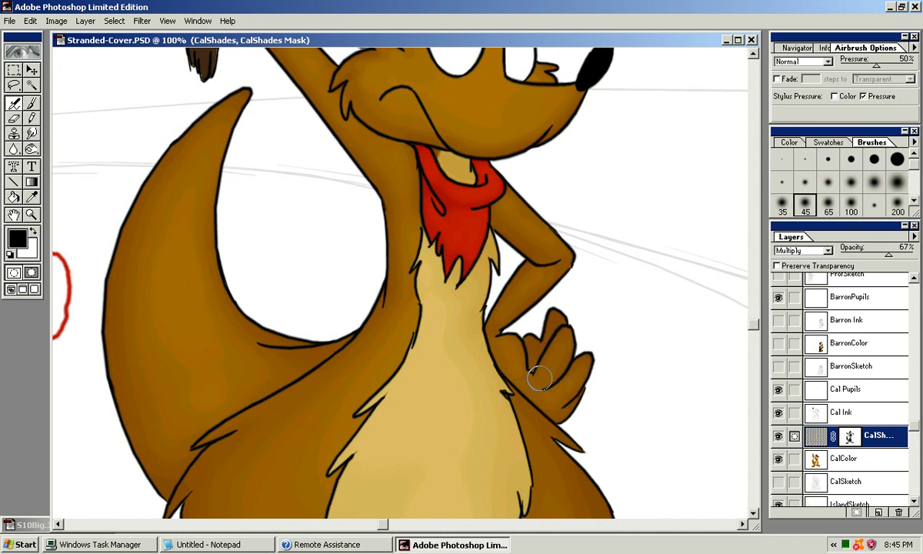
# Airbrush the mask over the tan belly with the soft 200-pixel brush.
pyautogui.moveTo(266, 492)
pyautogui.mouseDown()
pyautogui.moveTo(359, 286)
pyautogui.moveTo(366, 222)
pyautogui.mouseUp()
pyautogui.press(']')
pyautogui.press(']')
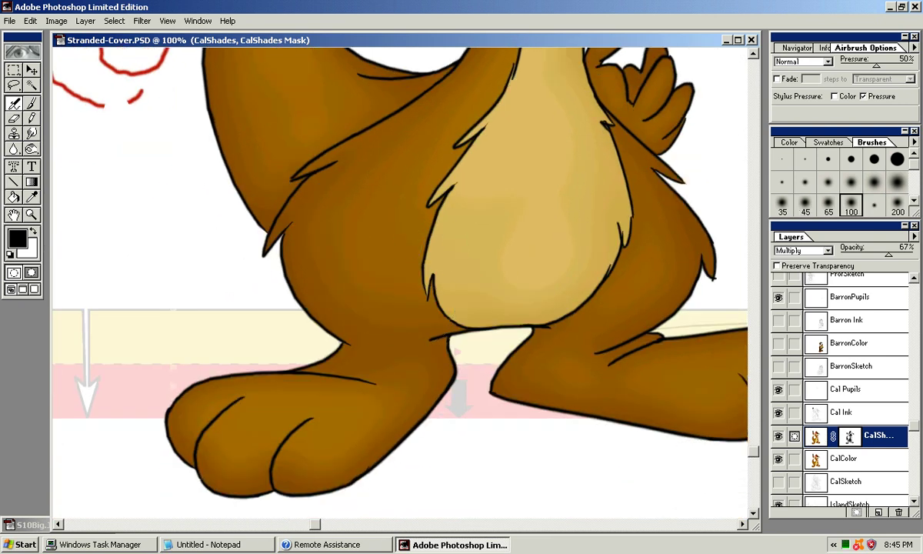
pyautogui.press(']')
pyautogui.press(']')
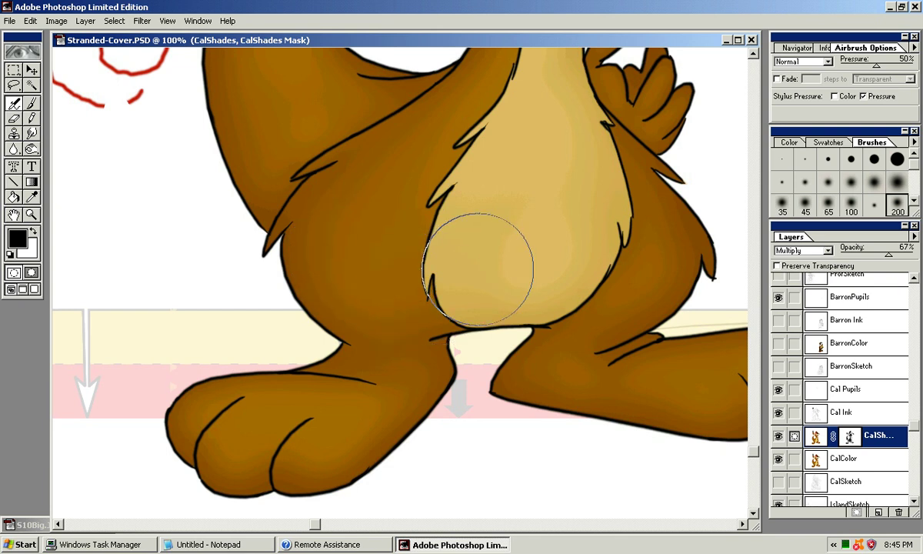
# Airbrush the mask over the upper part of the thigh beside the tail with the soft 100-pixel and 45-pixel brushes.
pyautogui.click(851, 205)
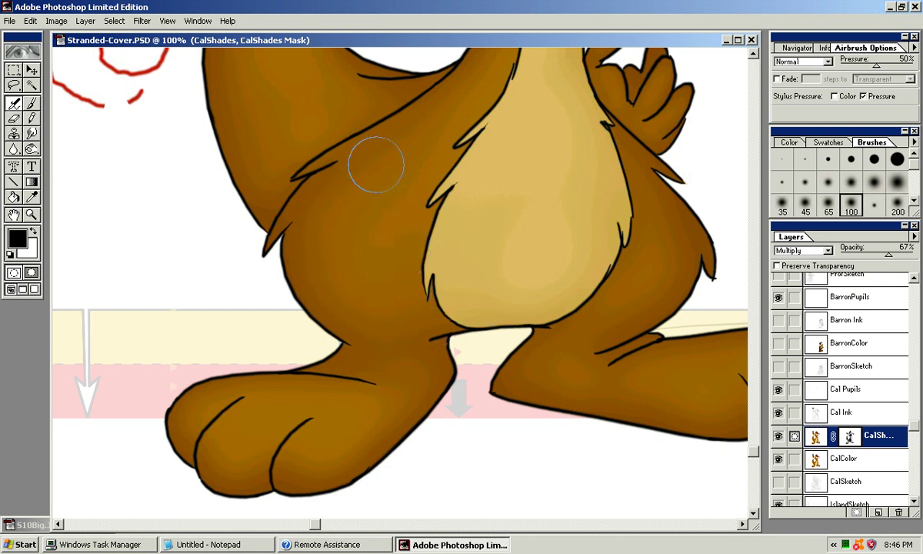
pyautogui.click(805, 204)
pyautogui.moveTo(454, 200); pyautogui.dragTo(379, 316)
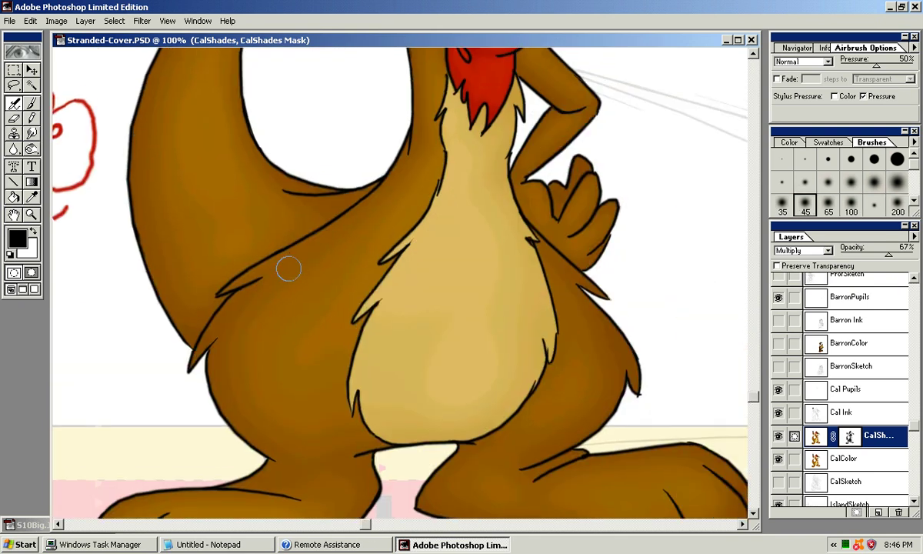
pyautogui.press('[')
pyautogui.press('[')
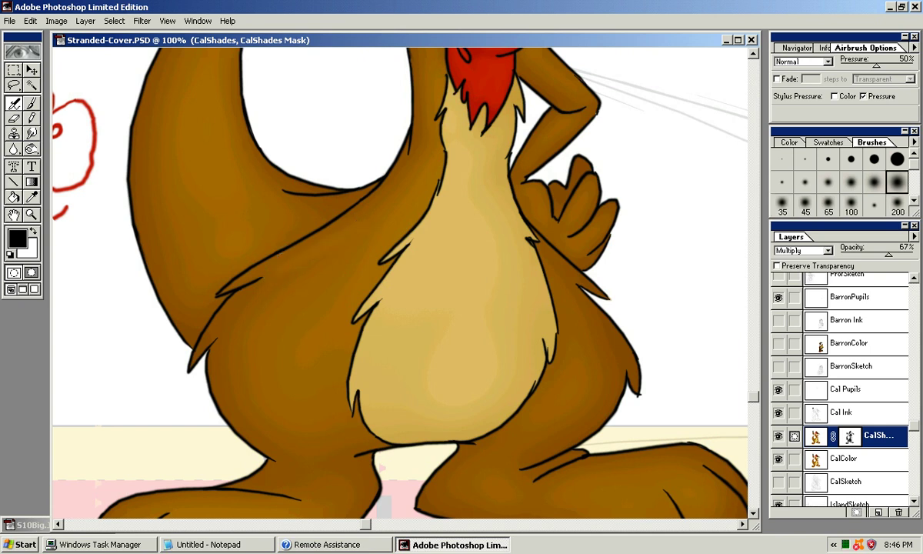
pyautogui.press(']')
pyautogui.press(']')
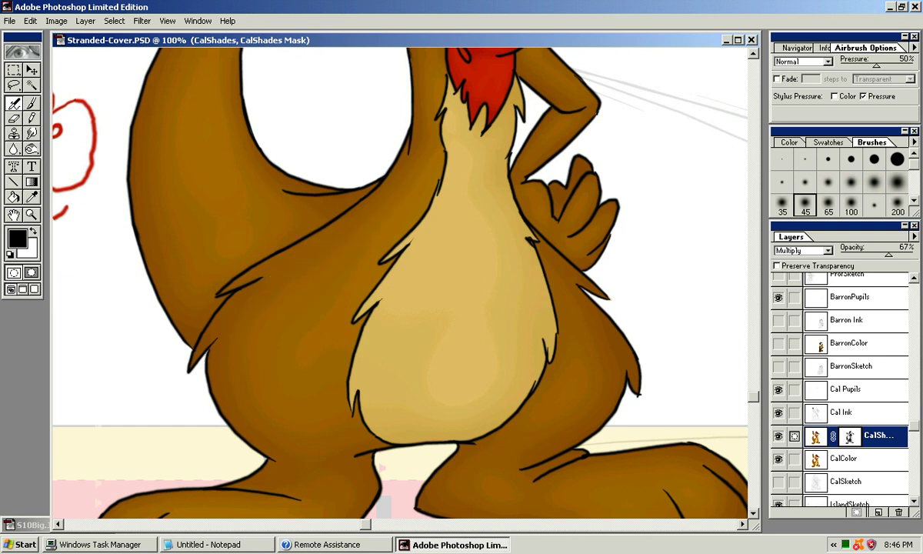
# Blend the mask shading on the same thigh, around its fur tufts and middle, with soft brushes between 35 and 100 pixels.
pyautogui.press('[')
pyautogui.press('[')
pyautogui.press('[')
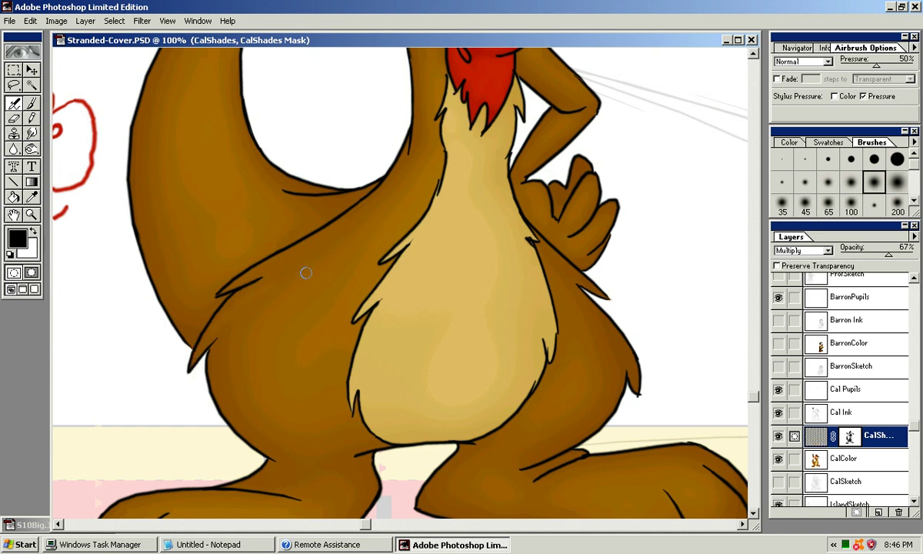
pyautogui.press(']')
pyautogui.press(']')
pyautogui.press(']')
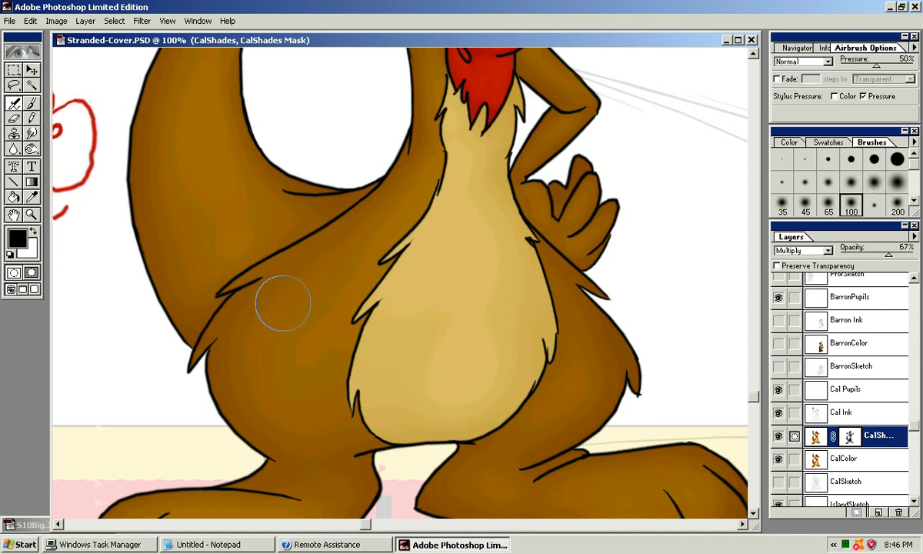
pyautogui.press('[')
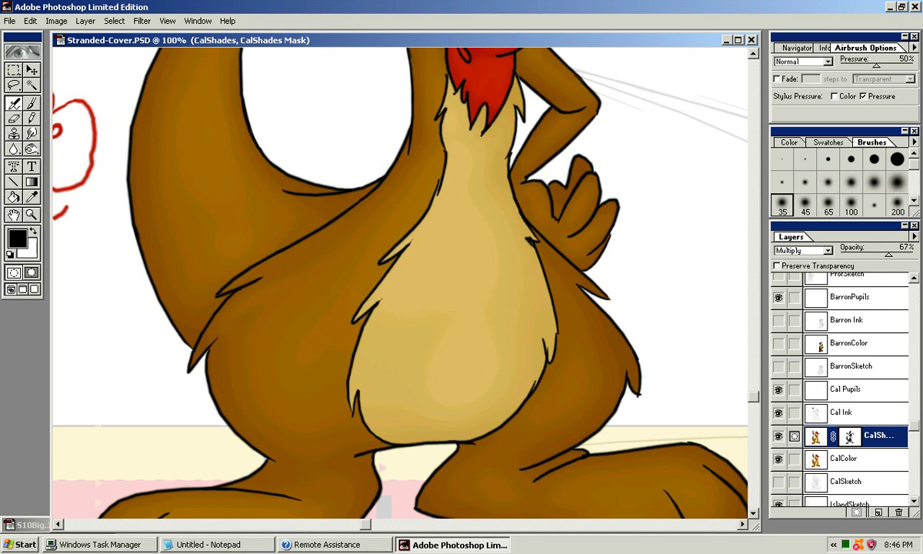
pyautogui.moveTo(221, 333)
pyautogui.mouseDown()
pyautogui.moveTo(305, 274)
pyautogui.moveTo(214, 333)
pyautogui.moveTo(326, 275)
pyautogui.mouseUp()
pyautogui.press(']')
pyautogui.press(']')
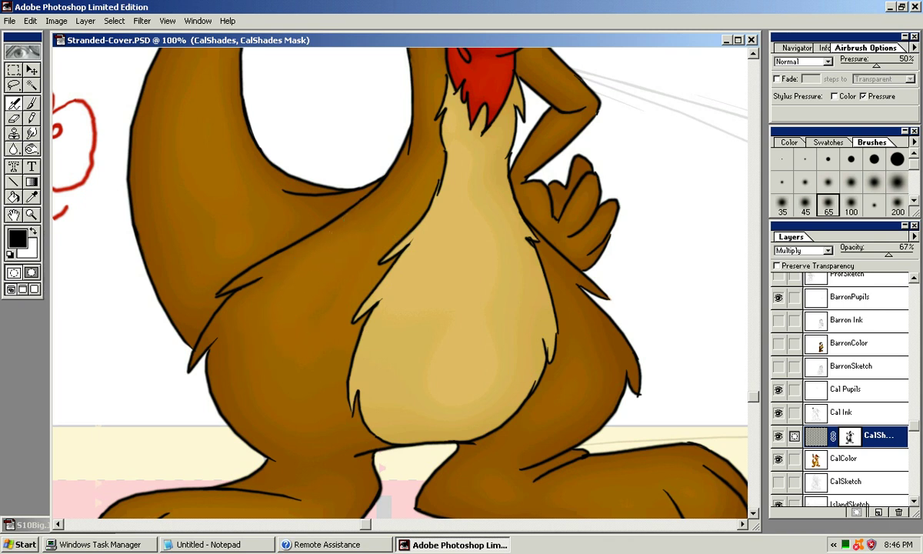
# Airbrush the mask over the thigh below the hand on the hip with small soft brushes.
pyautogui.moveTo(600, 341); pyautogui.dragTo(550, 294)
pyautogui.moveTo(537, 329); pyautogui.dragTo(503, 271)
pyautogui.click(828, 182)
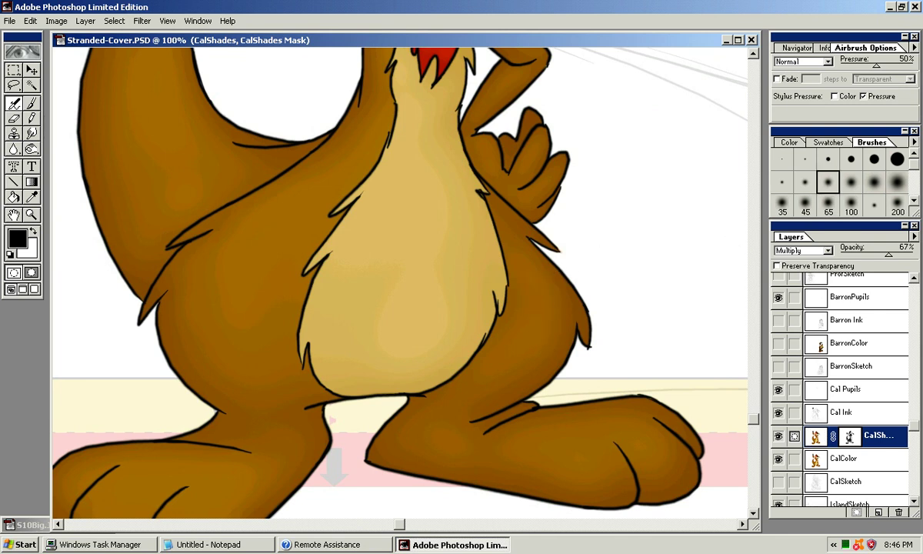
pyautogui.press(']')
pyautogui.press(']')
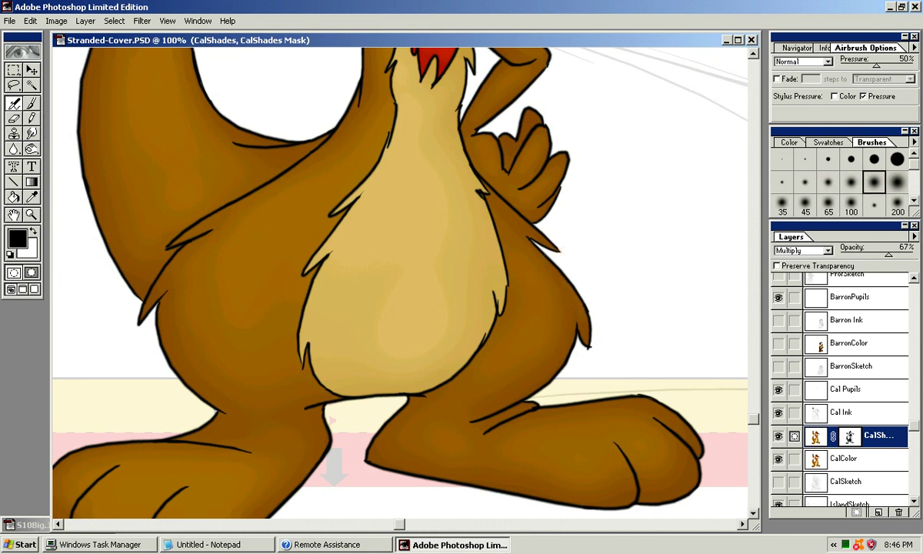
pyautogui.moveTo(540, 261); pyautogui.dragTo(575, 330)
pyautogui.moveTo(533, 255)
pyautogui.mouseDown()
pyautogui.moveTo(569, 342)
pyautogui.moveTo(583, 325)
pyautogui.moveTo(582, 336)
pyautogui.moveTo(560, 294)
pyautogui.moveTo(579, 346)
pyautogui.moveTo(577, 316)
pyautogui.moveTo(574, 353)
pyautogui.moveTo(576, 340)
pyautogui.moveTo(520, 246)
pyautogui.mouseUp()
pyautogui.moveTo(525, 225); pyautogui.dragTo(560, 247)
# Airbrush the mask over the tail with the soft 100-pixel and 45-pixel brushes.
pyautogui.moveTo(461, 323)
pyautogui.mouseDown()
pyautogui.moveTo(632, 224)
pyautogui.moveTo(682, 235)
pyautogui.moveTo(663, 450)
pyautogui.mouseUp()
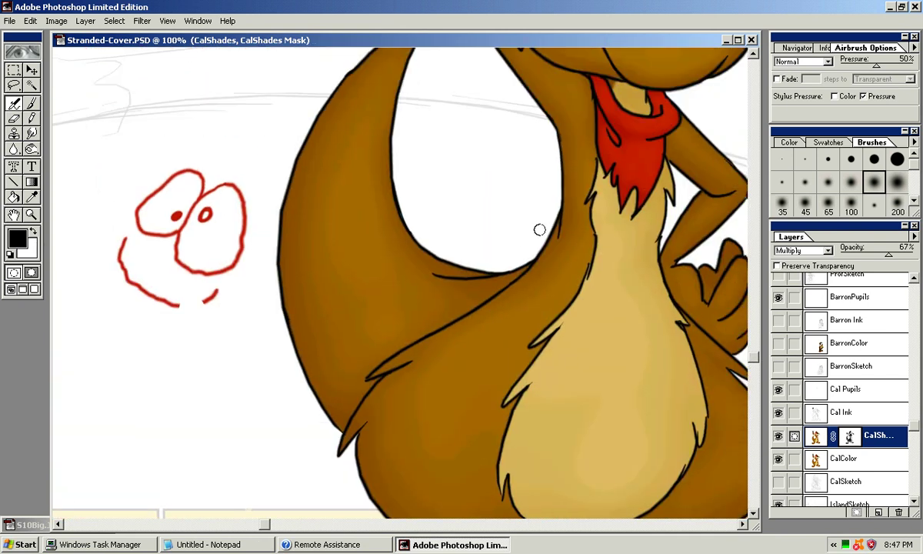
pyautogui.hotkey('ctrl', '-')
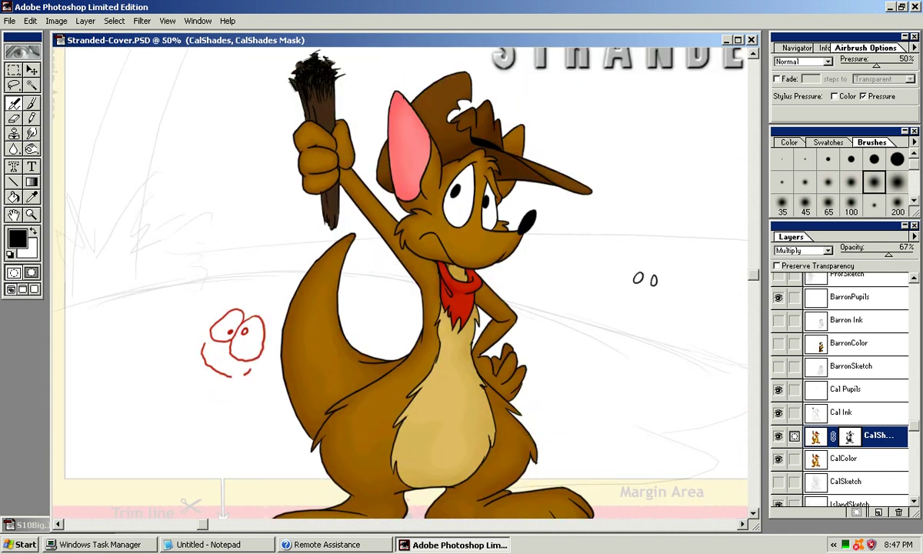
pyautogui.click(850, 206)
pyautogui.moveTo(310, 312); pyautogui.dragTo(320, 338)
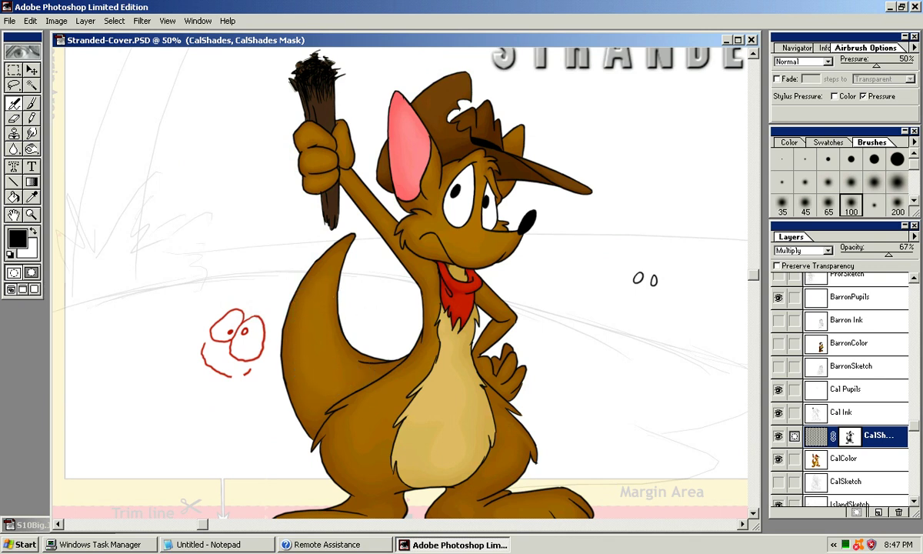
pyautogui.press('[')
pyautogui.press('[')
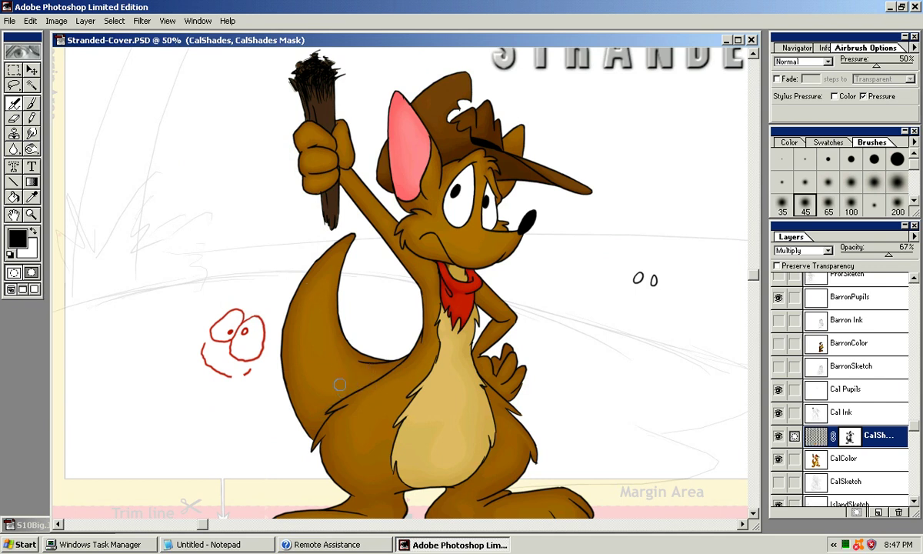
pyautogui.moveTo(451, 282)
pyautogui.mouseDown()
pyautogui.moveTo(416, 261)
pyautogui.moveTo(420, 313)
pyautogui.moveTo(470, 259)
pyautogui.mouseUp()
pyautogui.moveTo(480, 331); pyautogui.dragTo(459, 255)
# Airbrush the mask over both feet and their toes with the soft 45-pixel and 65-pixel brushes.
pyautogui.hotkey('ctrl', '+')
pyautogui.hotkey('ctrl', '+')
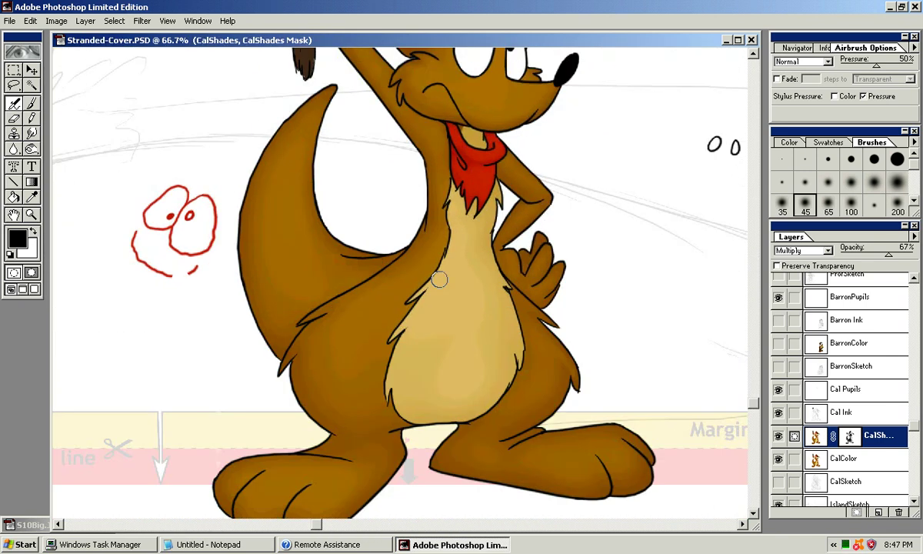
pyautogui.moveTo(405, 273); pyautogui.dragTo(661, 4)
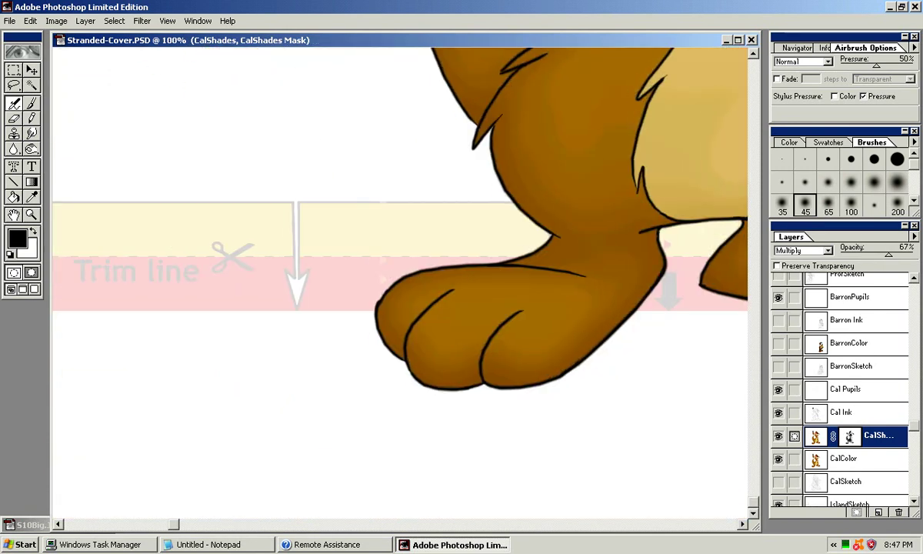
pyautogui.moveTo(547, 235); pyautogui.dragTo(443, 256)
pyautogui.moveTo(628, 302); pyautogui.dragTo(488, 307)
pyautogui.moveTo(592, 308); pyautogui.dragTo(582, 307)
pyautogui.moveTo(347, 286); pyautogui.dragTo(280, 267)
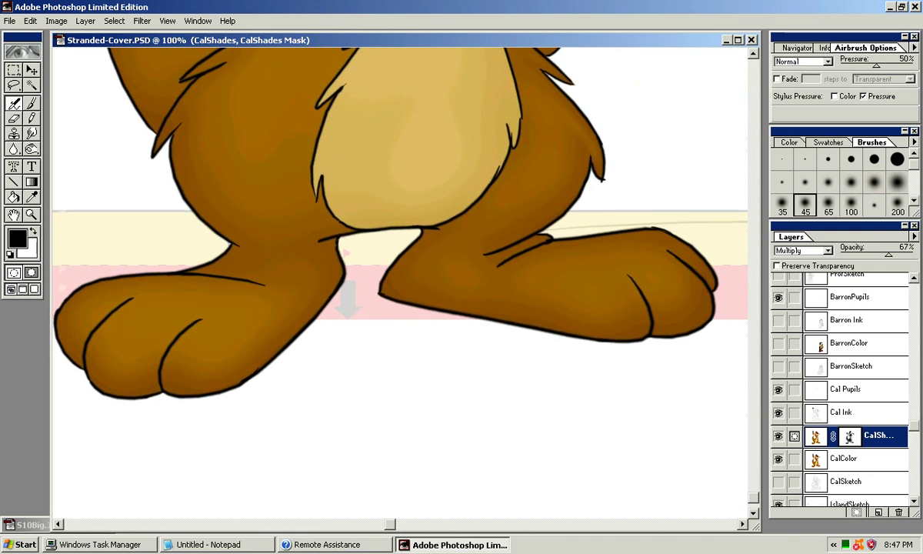
pyautogui.press(']')
pyautogui.press('[')
pyautogui.press('[')
pyautogui.press(']')
pyautogui.press(']')
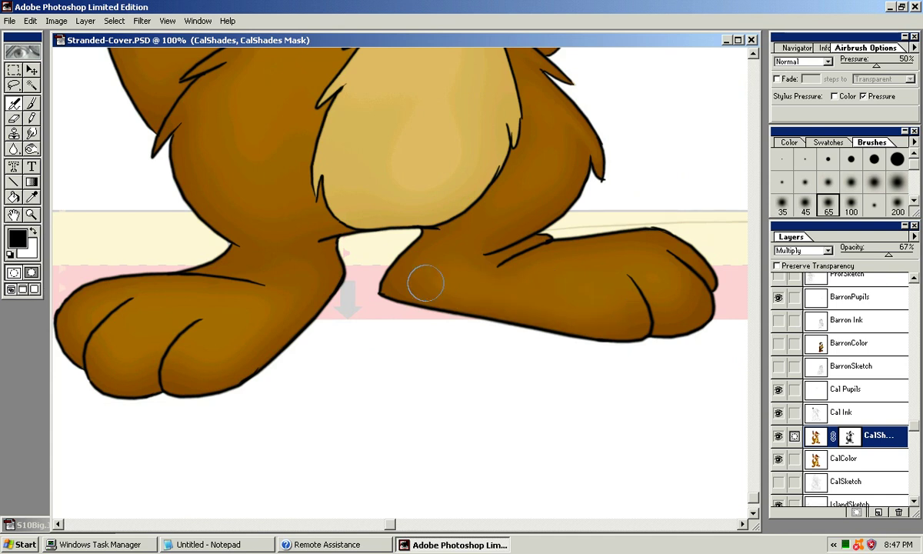
pyautogui.moveTo(422, 281); pyautogui.dragTo(643, 294)
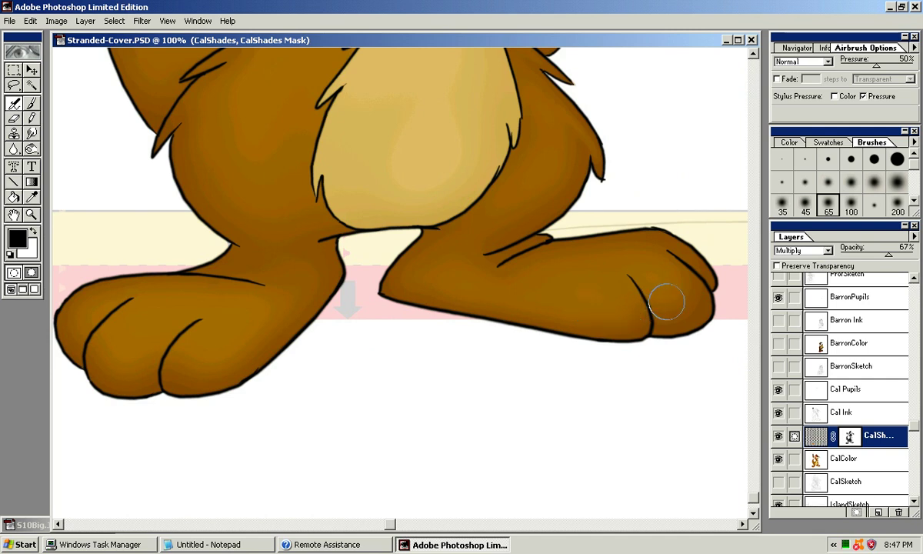
pyautogui.moveTo(675, 258); pyautogui.dragTo(726, 249)
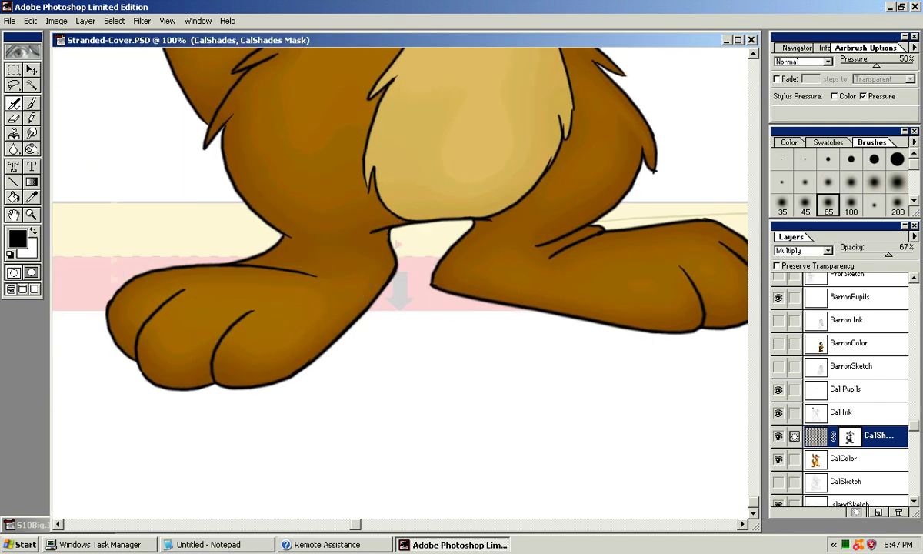
pyautogui.moveTo(285, 318); pyautogui.dragTo(347, 317)
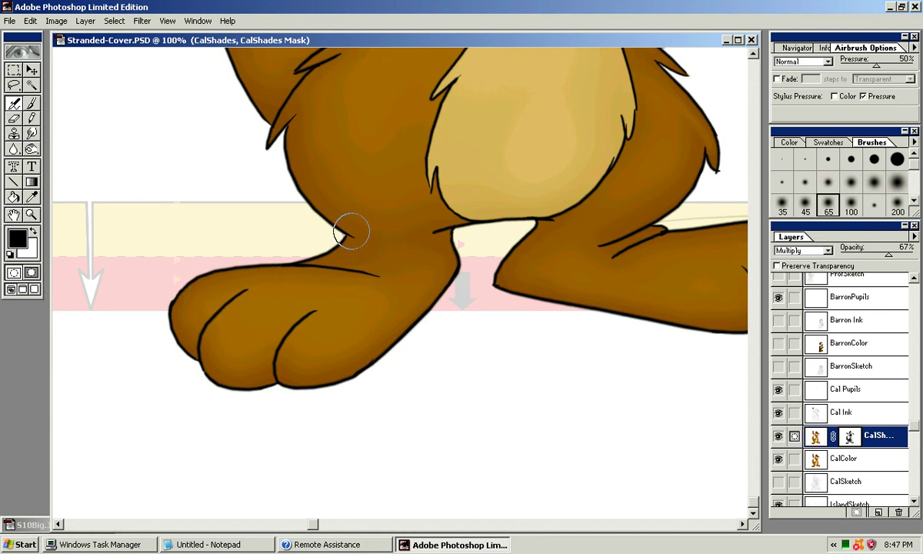
# Airbrush the mask over the hat's crown, torn flap and brim with soft brushes up to 100 pixels.
pyautogui.moveTo(358, 240)
pyautogui.mouseDown()
pyautogui.moveTo(336, 315)
pyautogui.moveTo(282, 299)
pyautogui.moveTo(167, 518)
pyautogui.mouseUp()
pyautogui.moveTo(311, 235); pyautogui.dragTo(273, 428)
pyautogui.moveTo(369, 230); pyautogui.dragTo(362, 435)
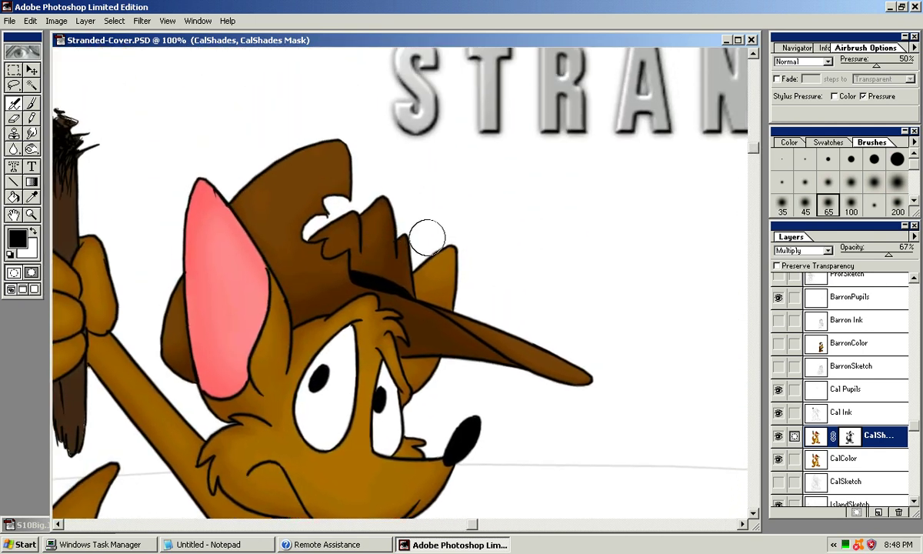
pyautogui.moveTo(392, 243)
pyautogui.mouseDown()
pyautogui.moveTo(362, 262)
pyautogui.moveTo(387, 189)
pyautogui.moveTo(429, 284)
pyautogui.mouseUp()
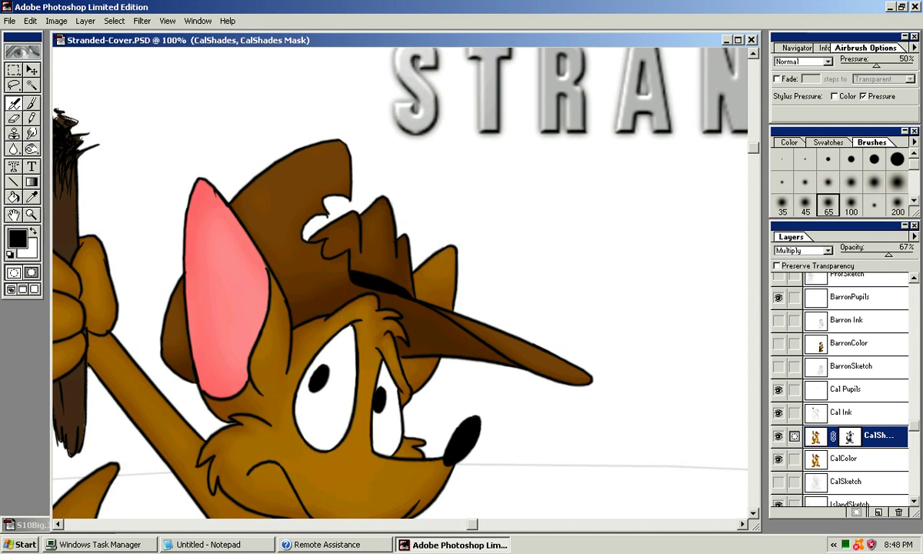
pyautogui.moveTo(384, 315); pyautogui.dragTo(435, 274)
pyautogui.click(873, 182)
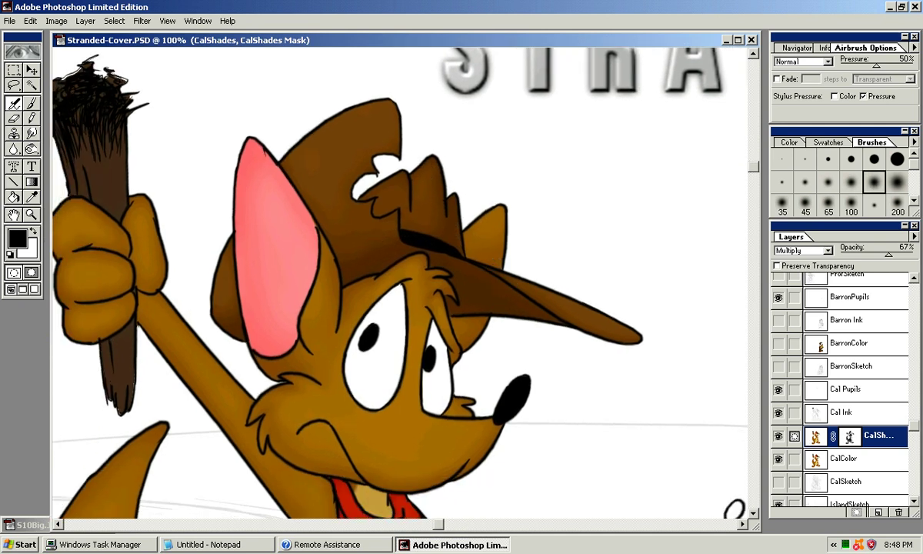
pyautogui.moveTo(479, 257); pyautogui.dragTo(511, 273)
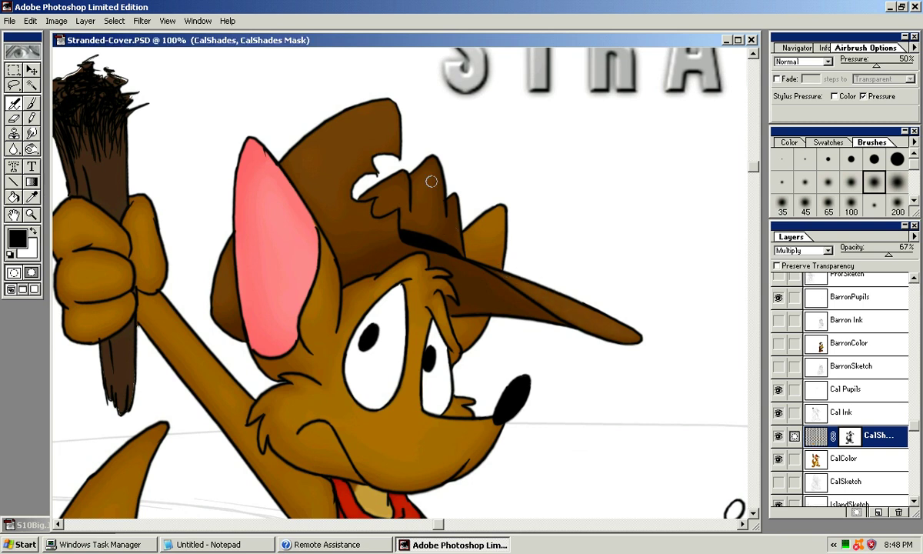
pyautogui.moveTo(461, 231); pyautogui.dragTo(421, 309)
pyautogui.click(850, 205)
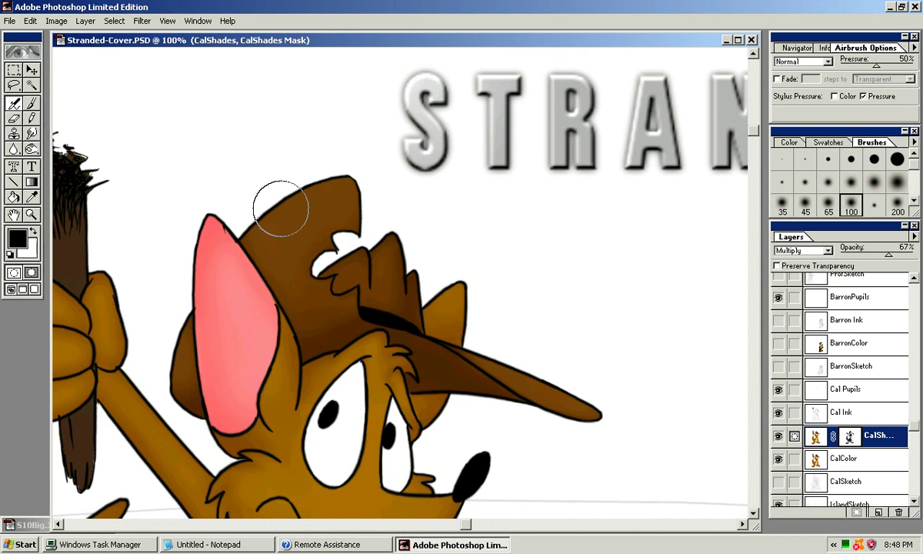
pyautogui.moveTo(492, 307); pyautogui.dragTo(566, 221)
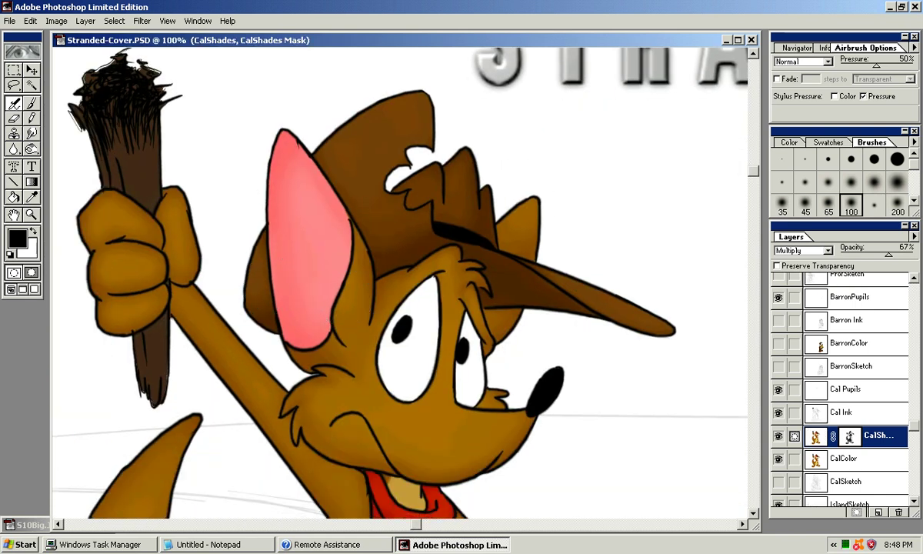
# Airbrush the mask over the forehead below the hat with small soft brushes and the soft 35-pixel brush.
pyautogui.click(805, 183)
pyautogui.press(']')
pyautogui.press(']')
pyautogui.press(']')
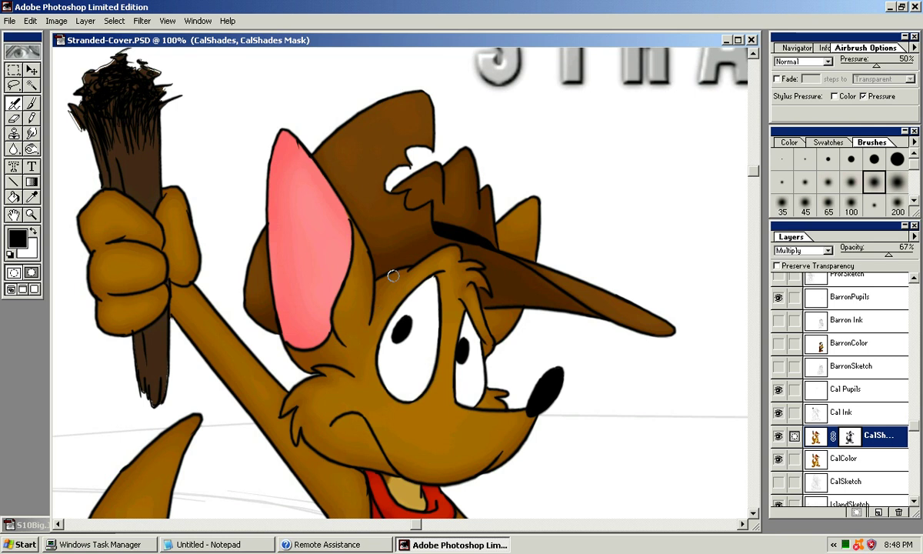
pyautogui.moveTo(387, 285); pyautogui.dragTo(393, 282)
pyautogui.press(']')
pyautogui.press(']')
pyautogui.press(']')
pyautogui.press(']')
pyautogui.press('[')
pyautogui.press('[')
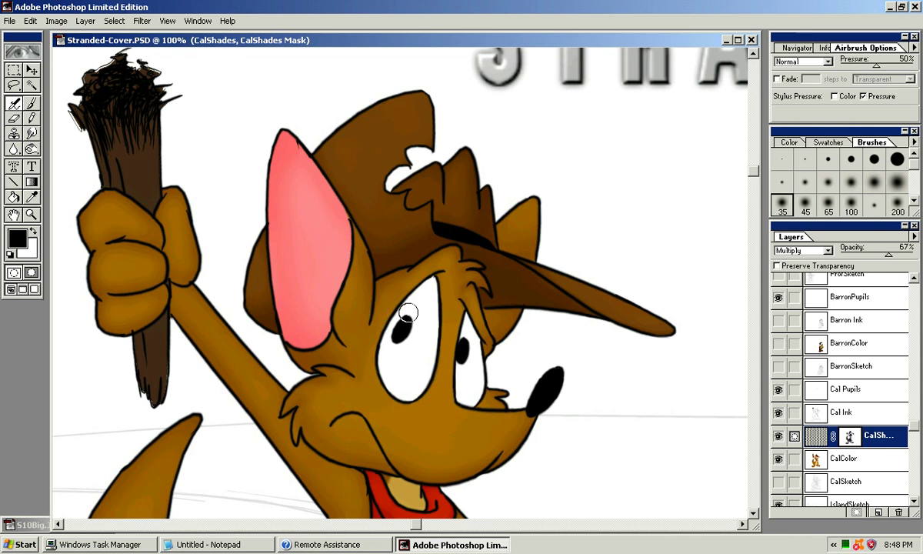
# Show the BarronColor and Barron Ink layers briefly to view the second character beside the kangaroo, and hide them again.
pyautogui.moveTo(440, 282)
pyautogui.mouseDown()
pyautogui.moveTo(425, 175)
pyautogui.moveTo(350, 96)
pyautogui.moveTo(315, 153)
pyautogui.moveTo(344, 147)
pyautogui.mouseUp()
pyautogui.moveTo(325, 302); pyautogui.dragTo(214, 224)
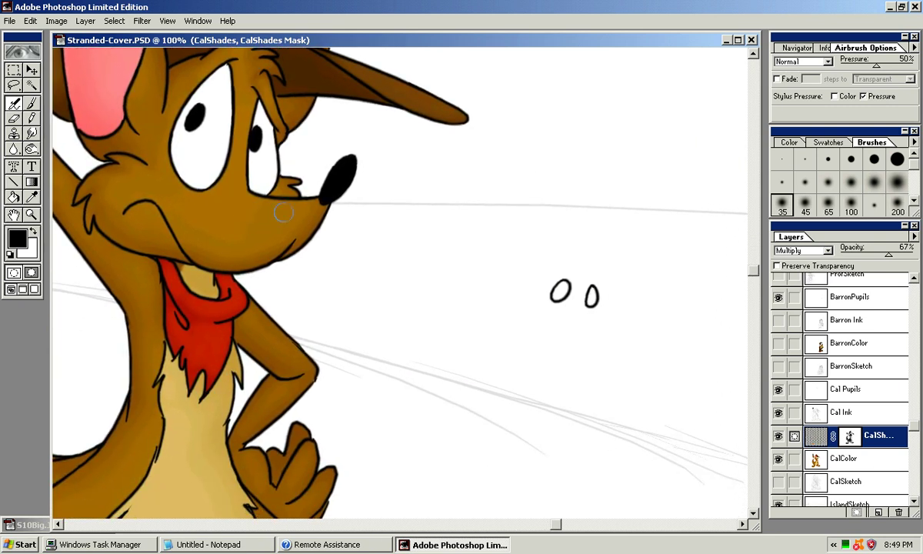
pyautogui.click(778, 344)
pyautogui.click(778, 321)
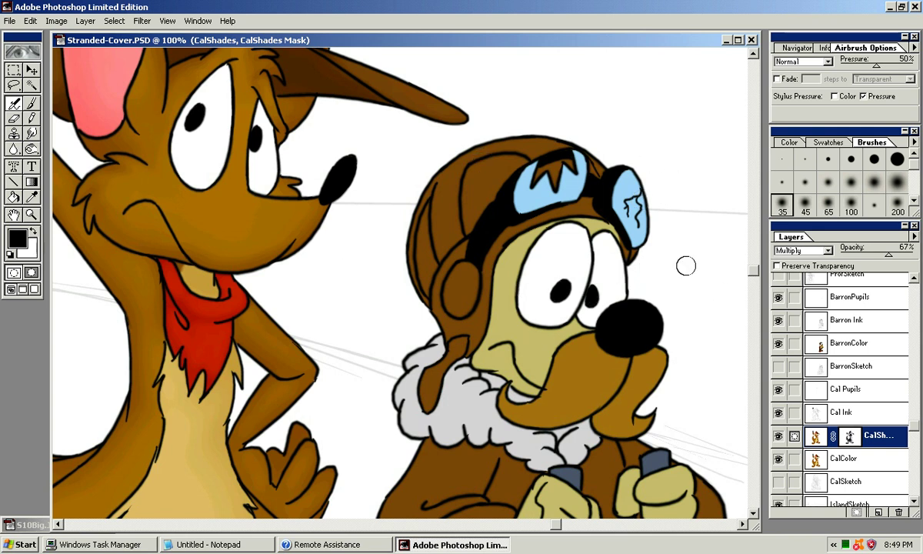
pyautogui.click(778, 343)
pyautogui.click(778, 321)
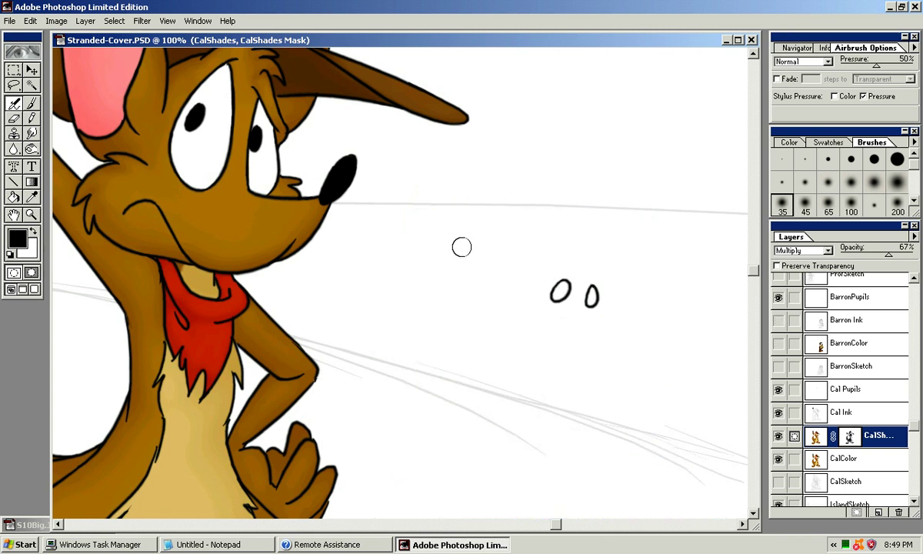
# Examine the shading on the kangaroo's head, raised arm, body and tail for areas still needing work.
pyautogui.moveTo(588, 275); pyautogui.dragTo(739, 256)
pyautogui.moveTo(323, 284)
pyautogui.mouseDown()
pyautogui.moveTo(477, 282)
pyautogui.moveTo(649, 238)
pyautogui.moveTo(538, 213)
pyautogui.moveTo(393, 485)
pyautogui.moveTo(290, 477)
pyautogui.moveTo(289, 517)
pyautogui.moveTo(395, 474)
pyautogui.moveTo(451, 437)
pyautogui.moveTo(466, 392)
pyautogui.mouseUp()
pyautogui.moveTo(527, 354); pyautogui.dragTo(455, 423)
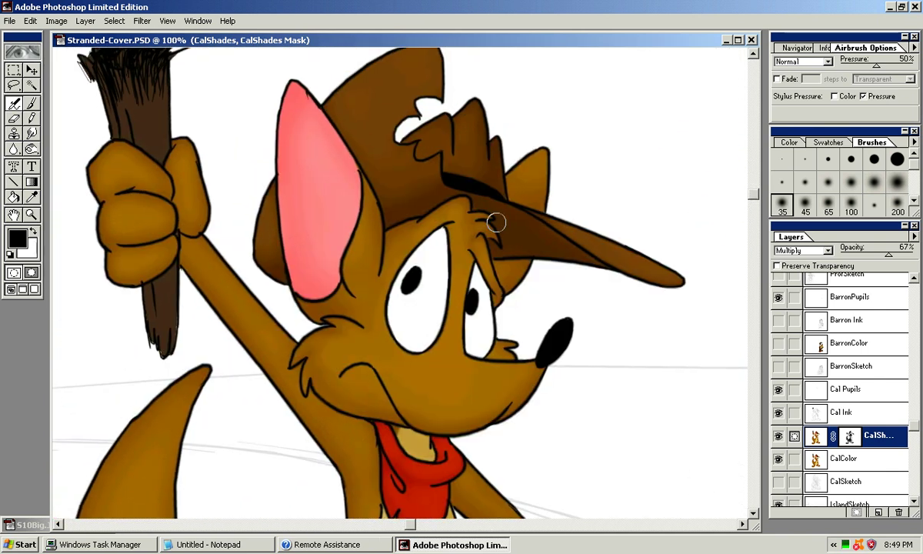
pyautogui.moveTo(462, 376)
pyautogui.mouseDown()
pyautogui.moveTo(409, 481)
pyautogui.moveTo(507, 373)
pyautogui.moveTo(569, 67)
pyautogui.mouseUp()
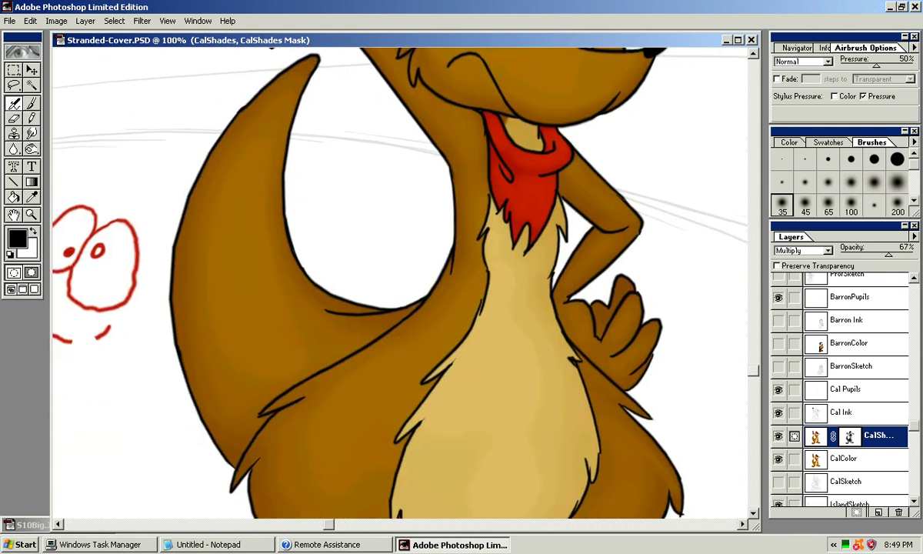
pyautogui.moveTo(477, 246); pyautogui.dragTo(507, 145)
pyautogui.moveTo(389, 450); pyautogui.dragTo(287, 308)
pyautogui.moveTo(361, 207); pyautogui.dragTo(282, 513)
pyautogui.moveTo(346, 269); pyautogui.dragTo(500, 516)
pyautogui.moveTo(461, 400); pyautogui.dragTo(502, 512)
# Airbrush the mask over the torch shaft above the fist with the soft 65-pixel brush and smaller soft brushes.
pyautogui.click(851, 205)
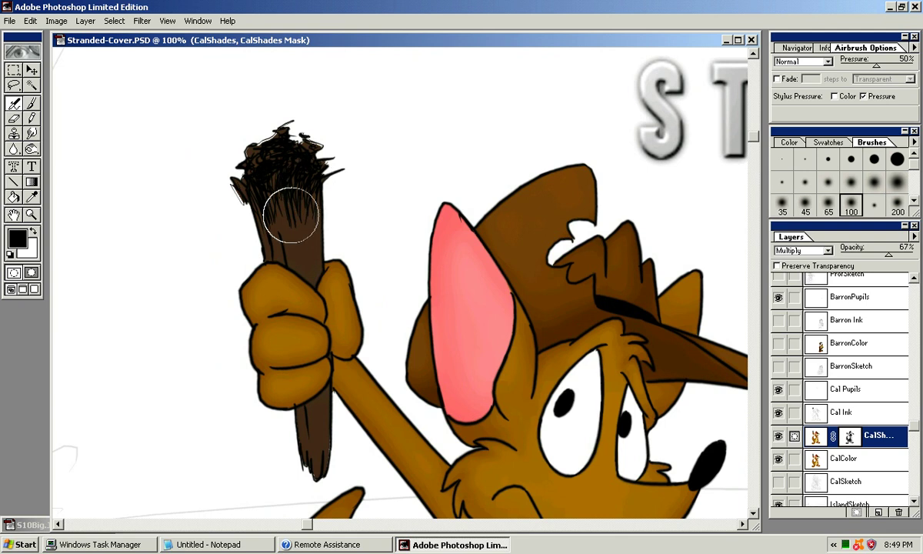
pyautogui.click(828, 205)
pyautogui.moveTo(302, 199)
pyautogui.mouseDown()
pyautogui.moveTo(286, 227)
pyautogui.moveTo(292, 248)
pyautogui.mouseUp()
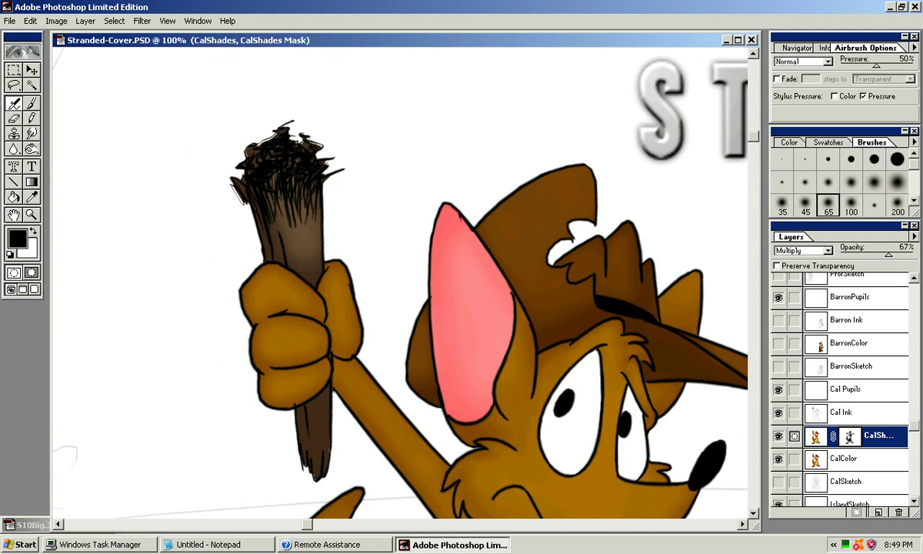
pyautogui.press('[')
pyautogui.press('[')
pyautogui.press('[')
pyautogui.press('[')
pyautogui.press('[')
pyautogui.press('[')
pyautogui.press('[')
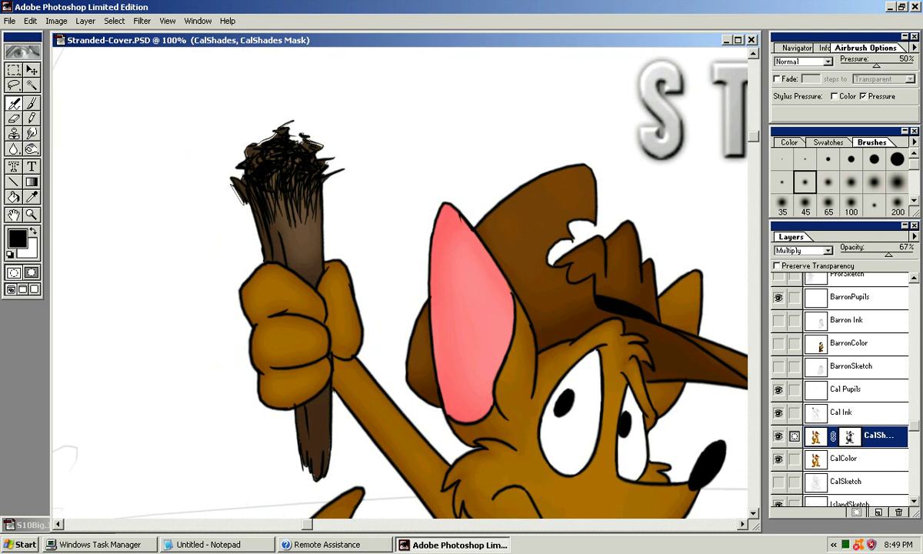
pyautogui.press(']')
pyautogui.press(']')
pyautogui.press(']')
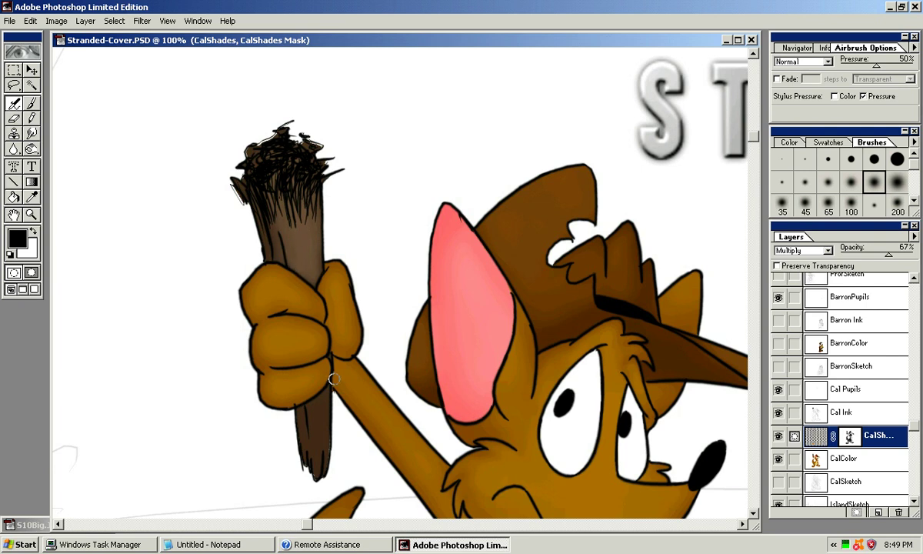
# Airbrush the mask over the lower end of the torch below the fist with a small soft brush.
pyautogui.scroll(-3, 319, 308)
pyautogui.moveTo(322, 301); pyautogui.dragTo(324, 358)
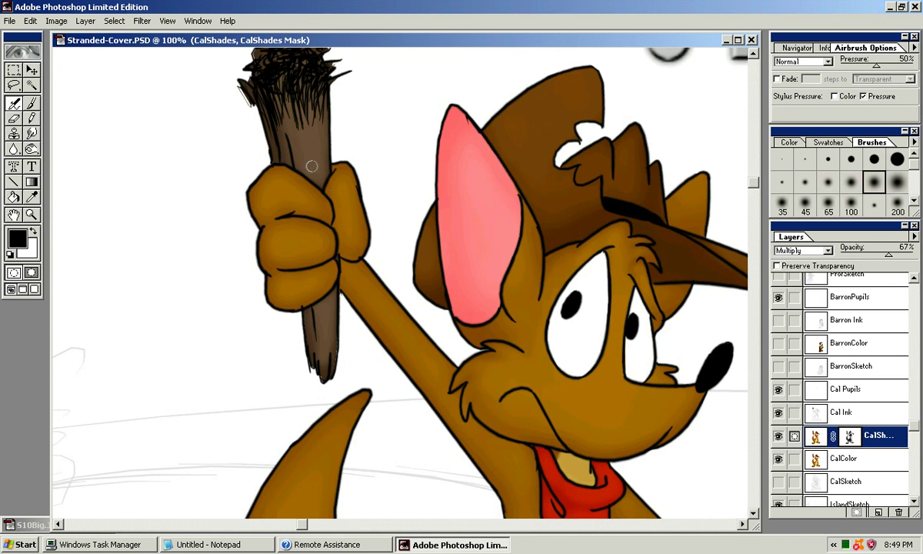
pyautogui.moveTo(331, 338); pyautogui.dragTo(333, 413)
# Airbrush the mask over the charred, frayed tip of the torch with the same small soft brush.
pyautogui.scroll(3, 400, 280)
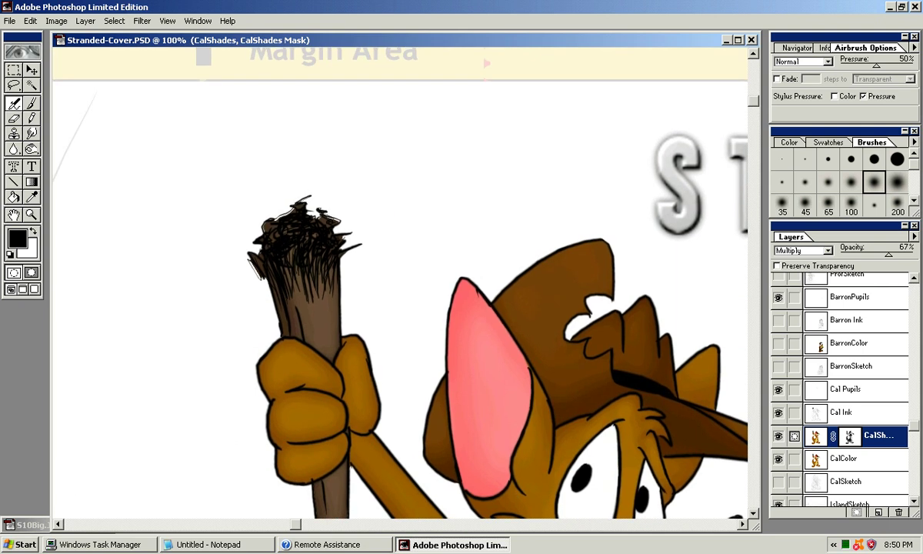
pyautogui.moveTo(399, 281); pyautogui.dragTo(395, 286)
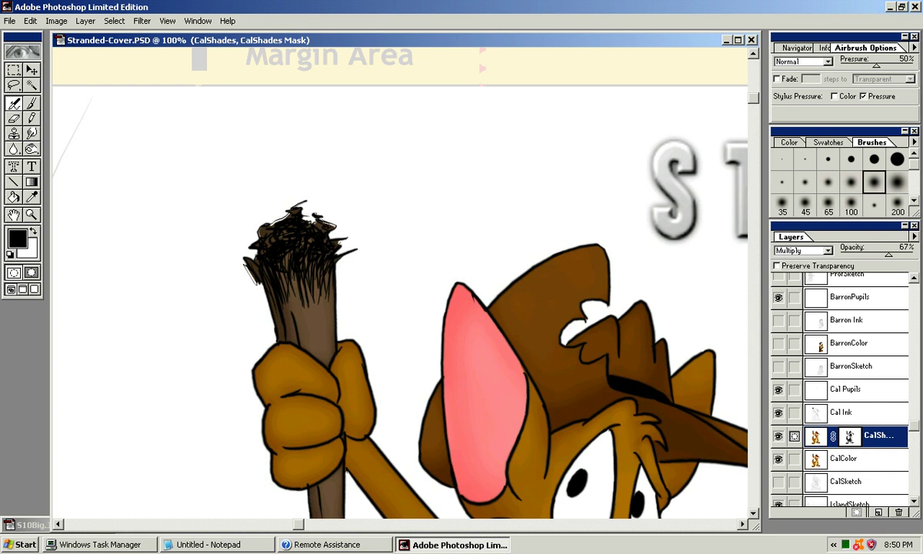
pyautogui.hotkey('ctrl', '+')
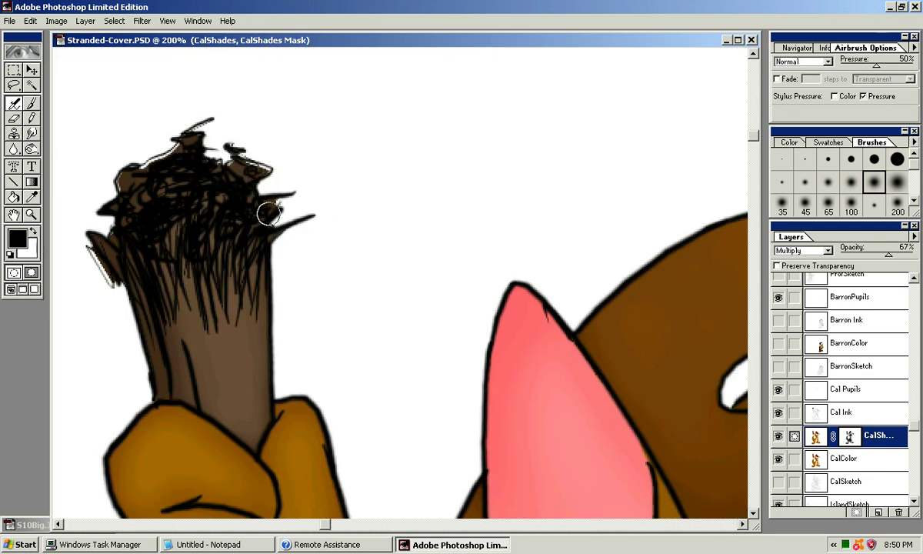
pyautogui.moveTo(523, 316)
pyautogui.mouseDown()
pyautogui.moveTo(275, 218)
pyautogui.moveTo(202, 229)
pyautogui.moveTo(317, 218)
pyautogui.moveTo(444, 238)
pyautogui.moveTo(486, 262)
pyautogui.mouseUp()
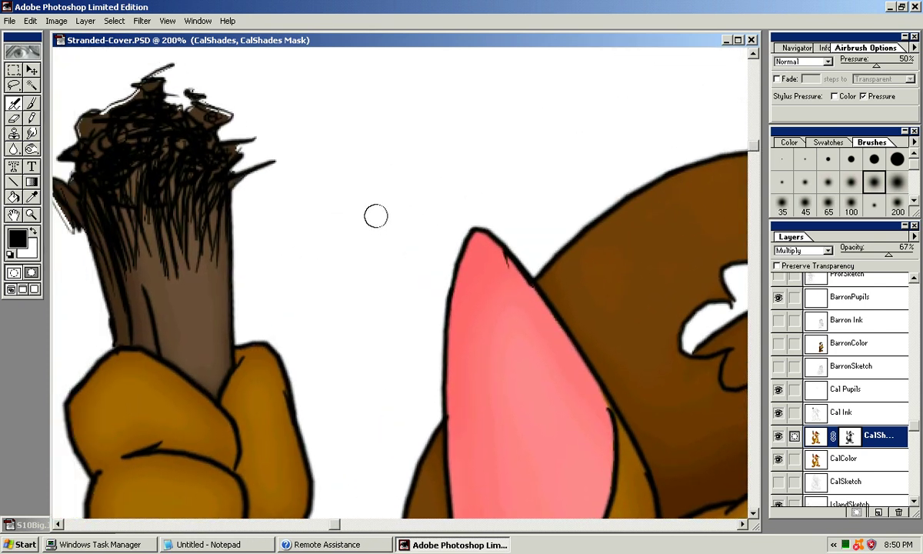
# Examine the shading across the torch, raised arm, face and tail for areas still needing work.
pyautogui.hotkey('ctrl', '-')
pyautogui.hotkey('ctrl', '-')
pyautogui.moveTo(330, 372); pyautogui.dragTo(327, 275)
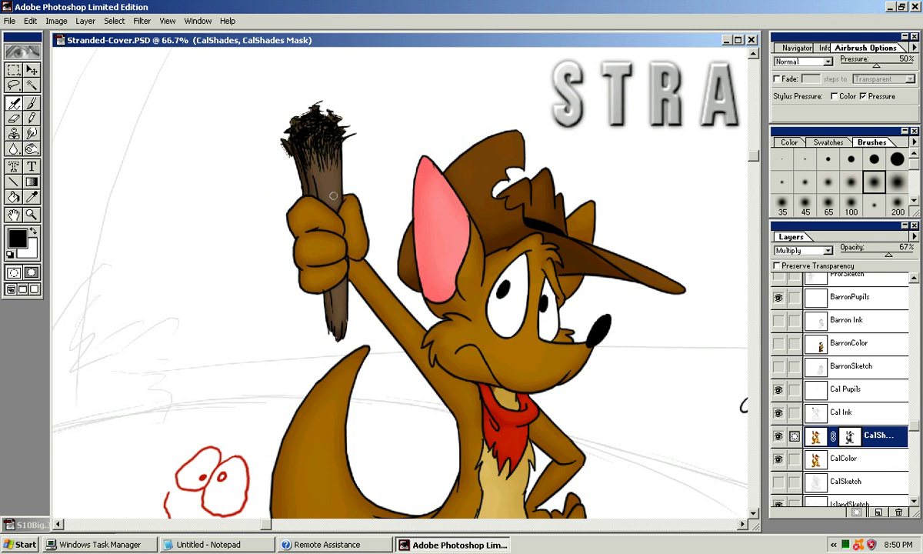
pyautogui.moveTo(334, 208); pyautogui.dragTo(334, 187)
pyautogui.moveTo(428, 274)
pyautogui.mouseDown()
pyautogui.moveTo(412, 190)
pyautogui.moveTo(395, 157)
pyautogui.mouseUp()
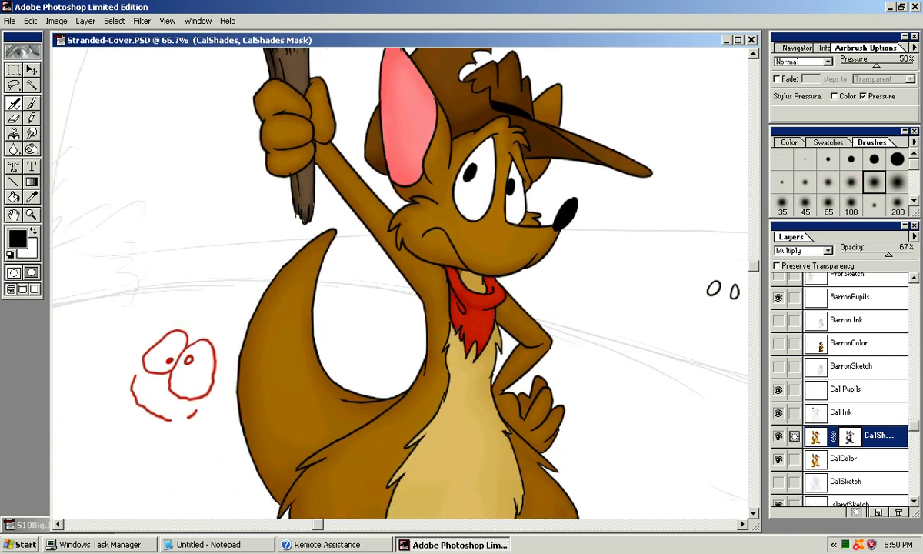
pyautogui.hotkey('ctrl', '+')
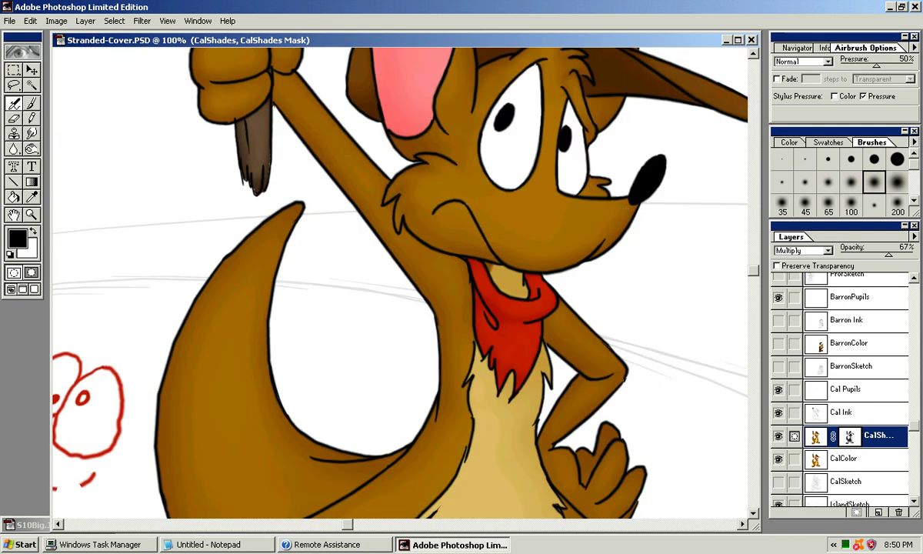
pyautogui.hotkey('ctrl', '+')
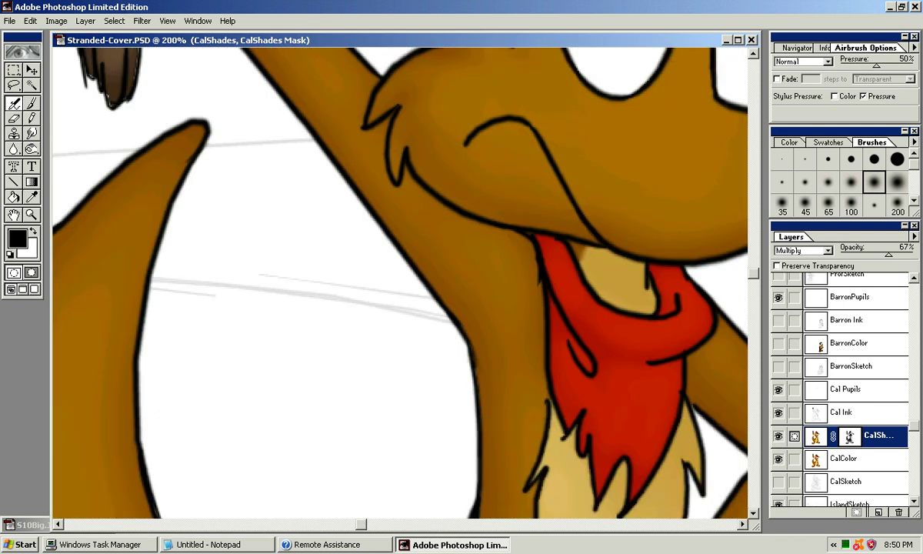
pyautogui.hotkey('ctrl', '-')
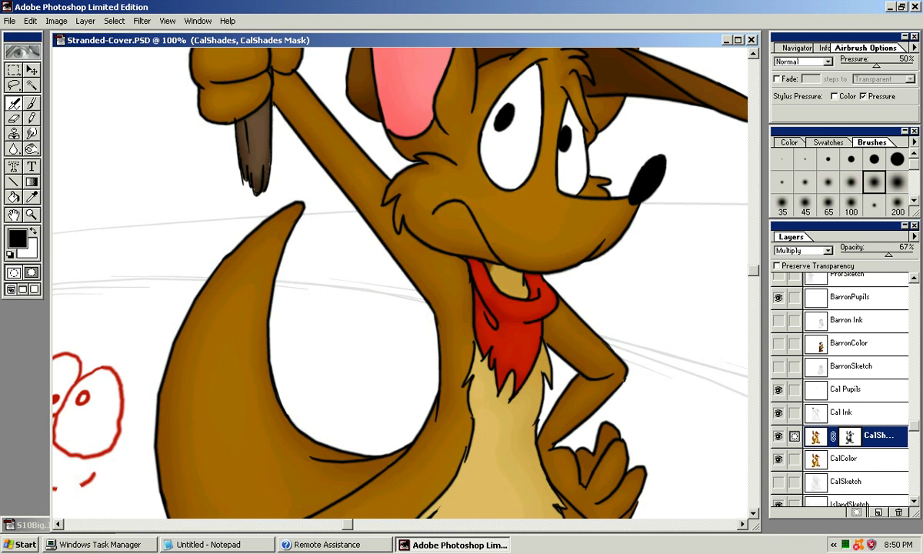
# Airbrush the mask in white along the crease from the kangaroo's cheek to its chin with a small soft brush.
pyautogui.press('[')
pyautogui.press('[')
pyautogui.press(']')
pyautogui.press(']')
pyautogui.press('x')
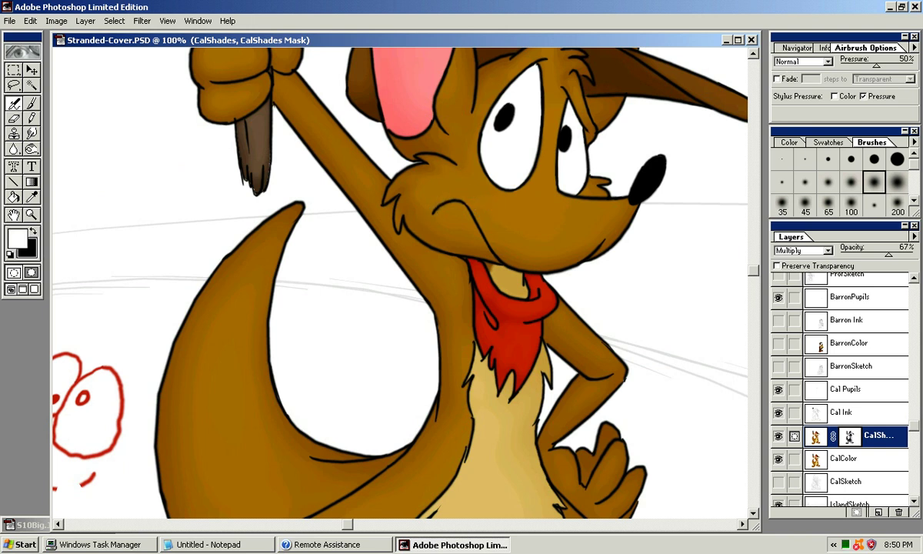
pyautogui.hotkey('ctrl', '+')
pyautogui.moveTo(496, 181); pyautogui.dragTo(356, 276)
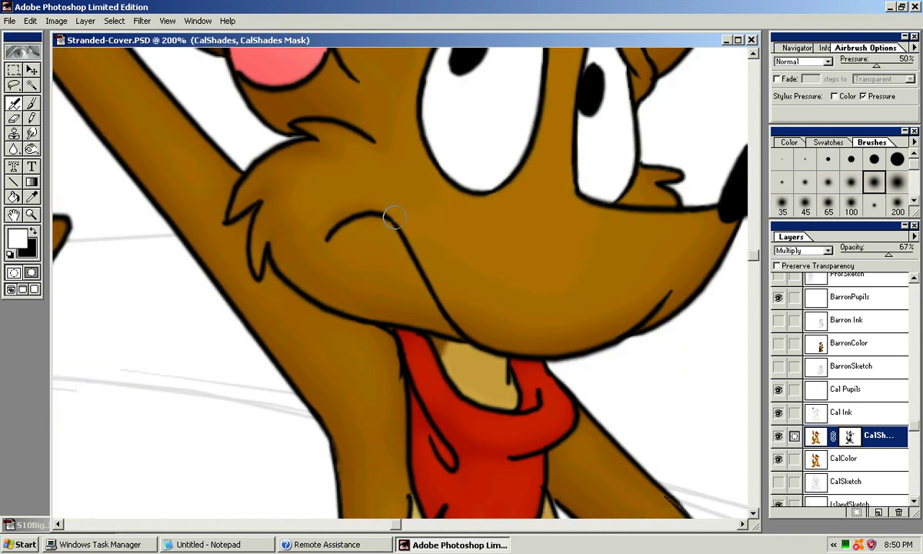
pyautogui.moveTo(396, 218)
pyautogui.mouseDown()
pyautogui.moveTo(327, 232)
pyautogui.moveTo(396, 224)
pyautogui.mouseUp()
pyautogui.hotkey('ctrl', 'z')
pyautogui.press('[')
pyautogui.press('[')
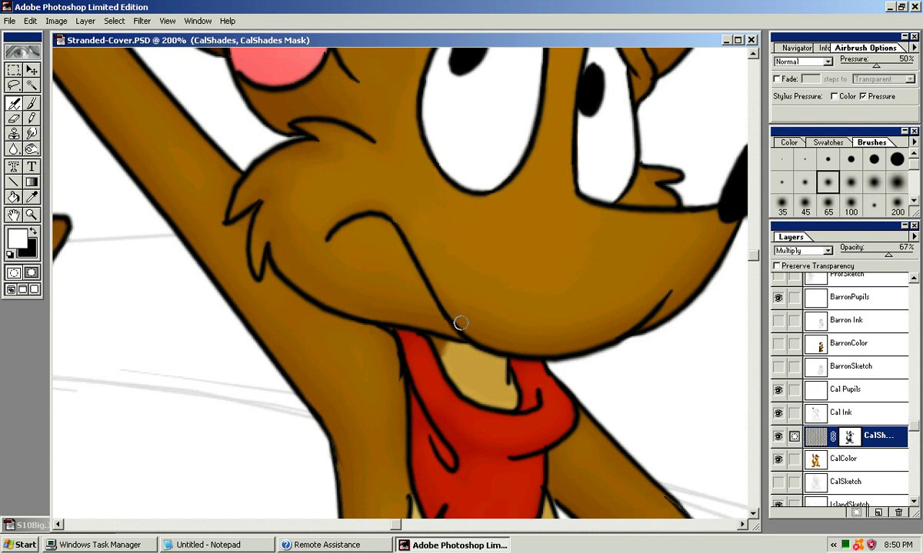
pyautogui.moveTo(399, 225); pyautogui.dragTo(453, 320)
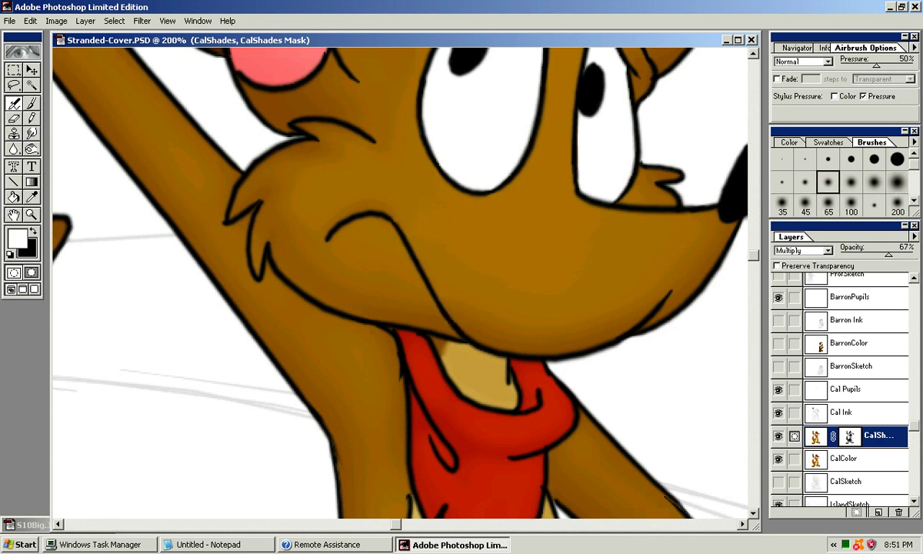
pyautogui.press(']')
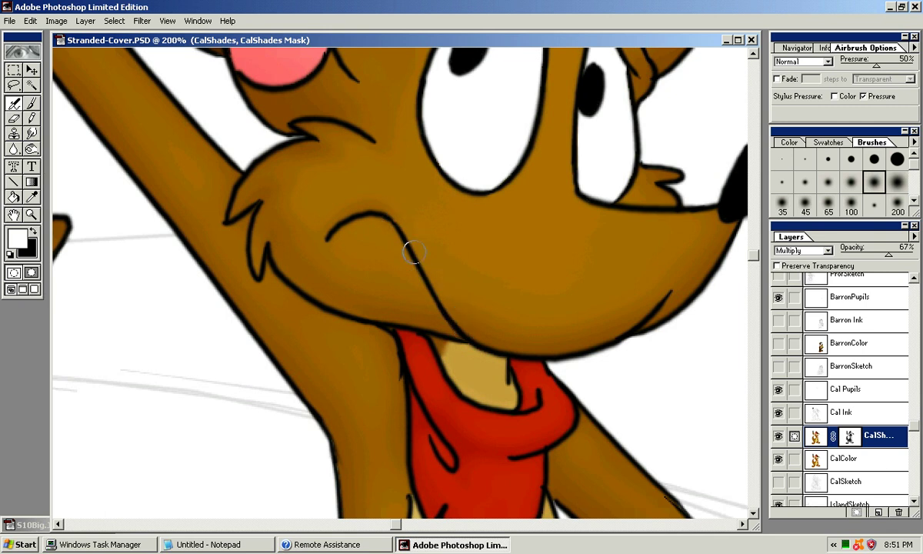
pyautogui.moveTo(411, 251); pyautogui.dragTo(477, 323)
pyautogui.hotkey('ctrl', 'z')
pyautogui.moveTo(401, 232)
pyautogui.mouseDown()
pyautogui.moveTo(482, 343)
pyautogui.moveTo(374, 228)
pyautogui.moveTo(487, 346)
pyautogui.mouseUp()
pyautogui.hotkey('ctrl', 'z')
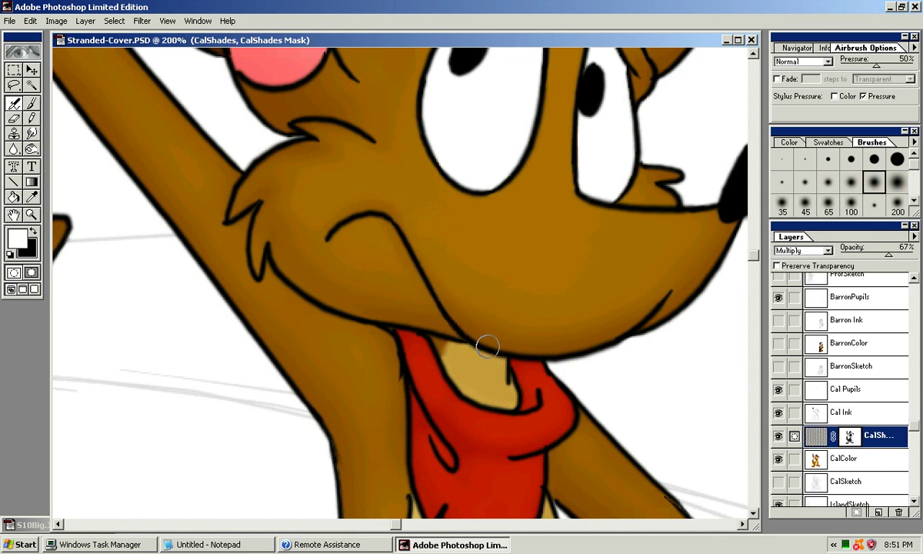
# Touch up the mask in black beside the far eye's brow with a smaller soft airbrush.
pyautogui.moveTo(670, 294); pyautogui.dragTo(645, 294)
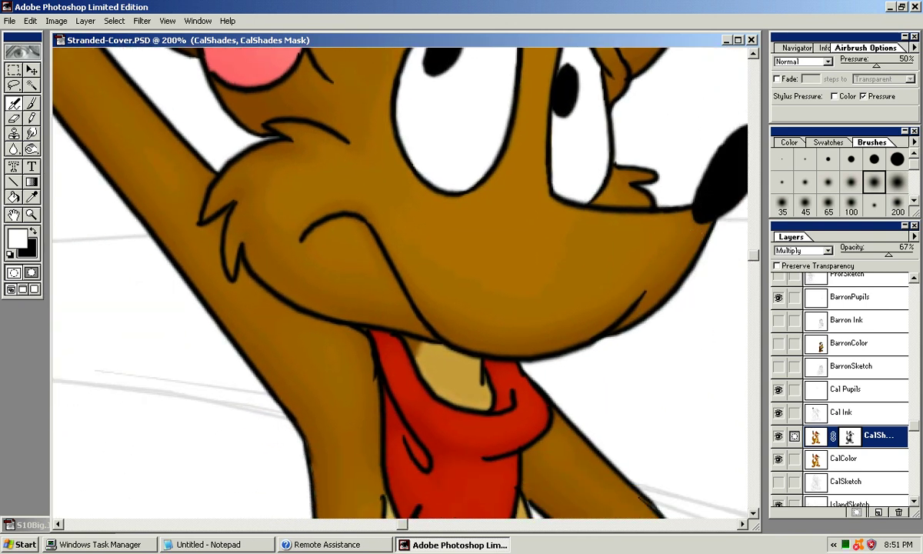
pyautogui.press('[')
pyautogui.press('[')
pyautogui.moveTo(645, 217); pyautogui.dragTo(649, 292)
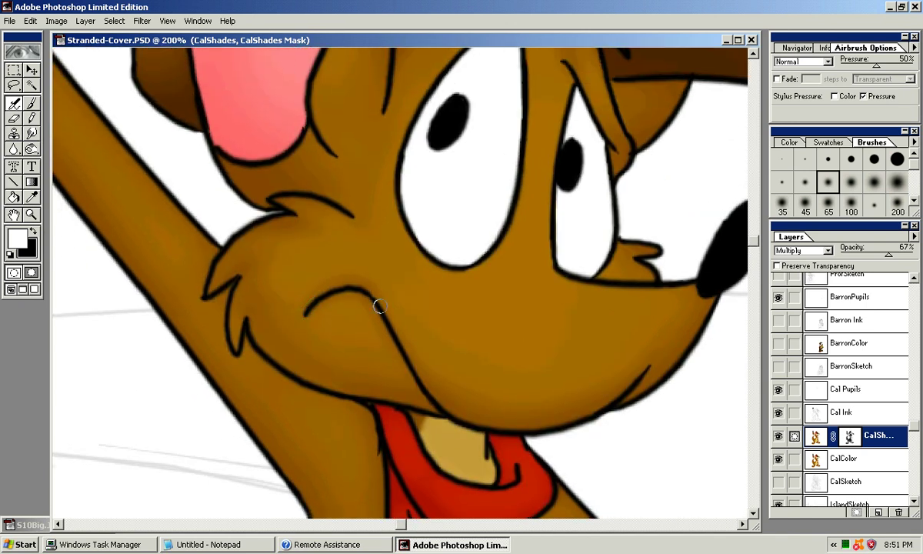
pyautogui.moveTo(459, 225); pyautogui.dragTo(409, 290)
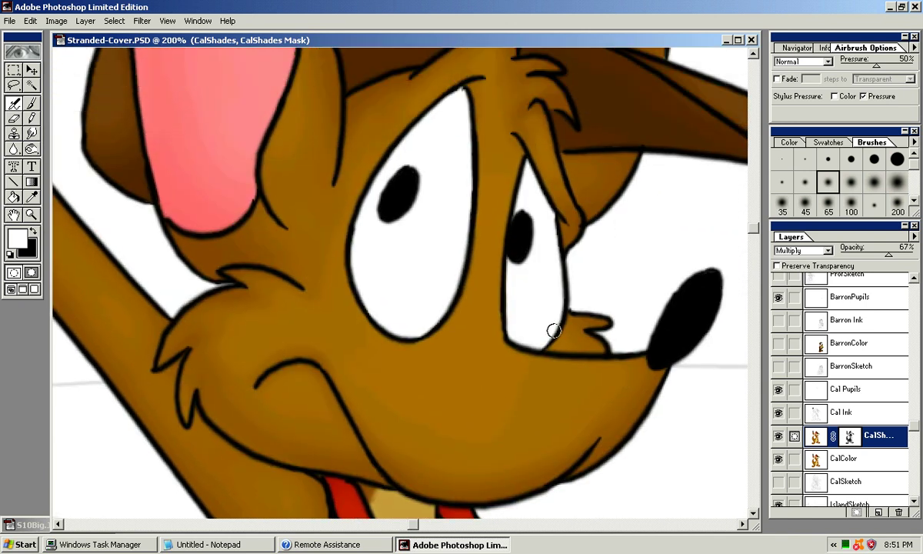
pyautogui.moveTo(556, 224); pyautogui.dragTo(543, 285)
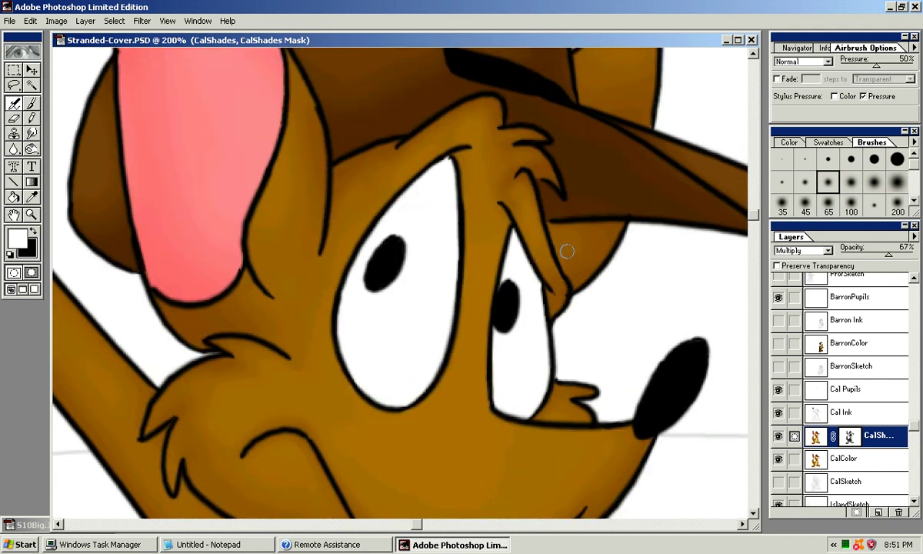
pyautogui.press('x')
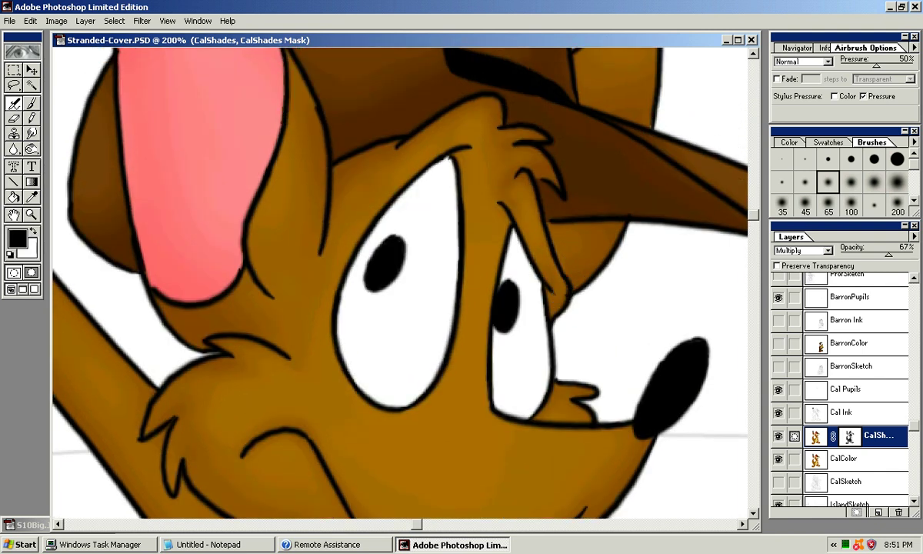
pyautogui.moveTo(557, 299); pyautogui.dragTo(556, 282)
pyautogui.moveTo(601, 252)
pyautogui.mouseDown()
pyautogui.moveTo(604, 312)
pyautogui.moveTo(629, 356)
pyautogui.mouseUp()
pyautogui.moveTo(525, 267); pyautogui.dragTo(524, 301)
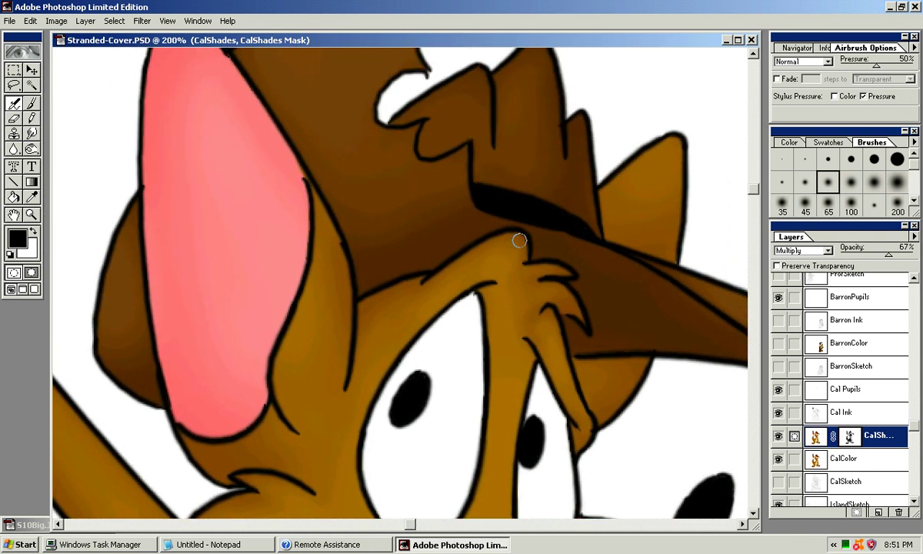
pyautogui.moveTo(496, 263)
pyautogui.mouseDown()
pyautogui.moveTo(569, 237)
pyautogui.moveTo(531, 87)
pyautogui.moveTo(524, 128)
pyautogui.moveTo(629, 105)
pyautogui.mouseUp()
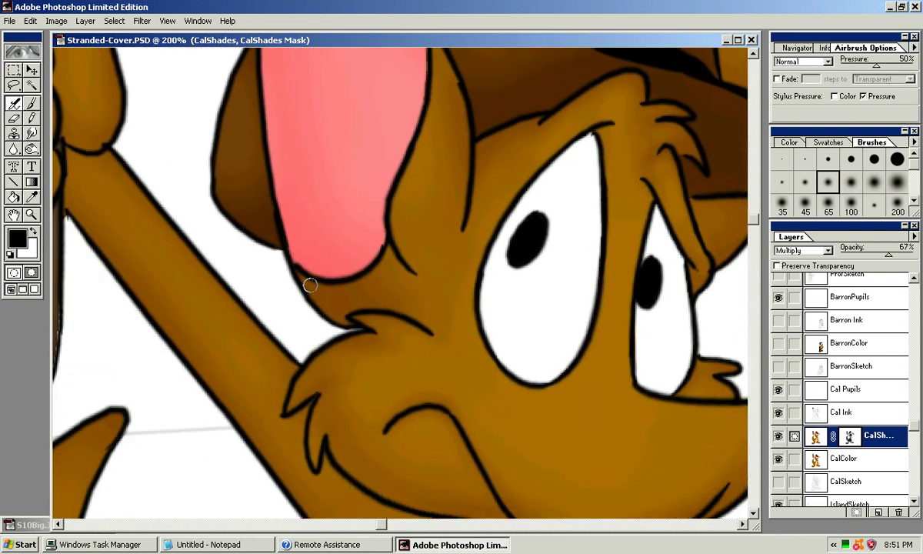
# Airbrush the mask in black on the fur just below the pink inner ear with a larger soft brush.
pyautogui.press(']')
pyautogui.press(']')
pyautogui.press(']')
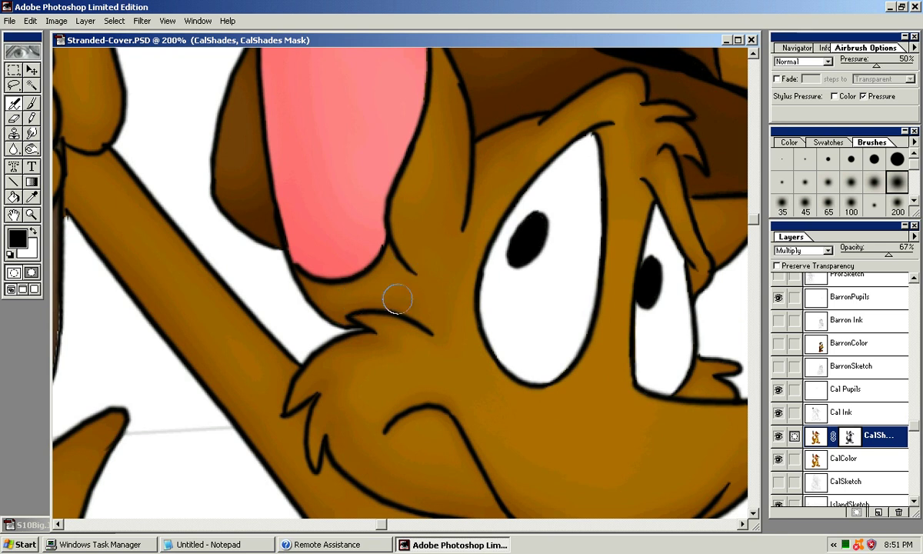
pyautogui.moveTo(297, 269); pyautogui.dragTo(281, 357)
pyautogui.moveTo(380, 224); pyautogui.dragTo(364, 350)
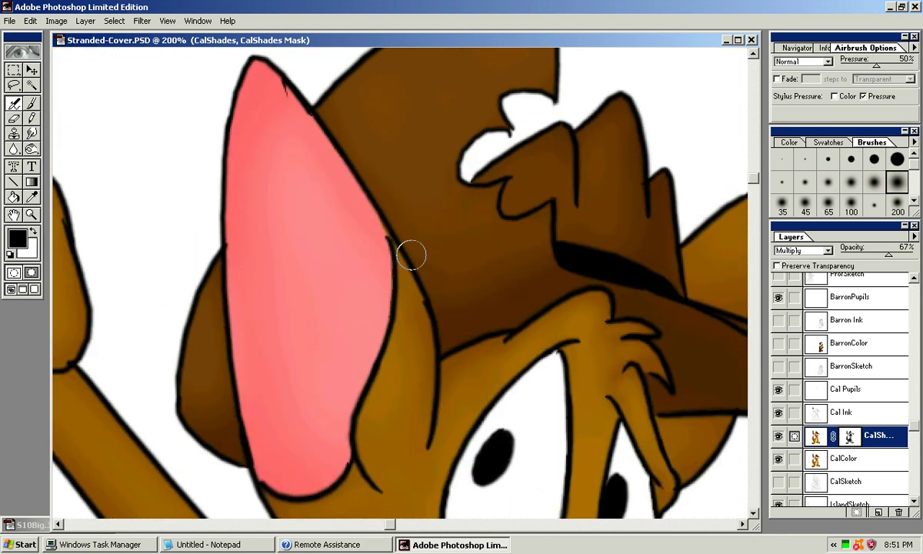
pyautogui.moveTo(453, 234)
pyautogui.mouseDown()
pyautogui.moveTo(411, 164)
pyautogui.moveTo(366, 158)
pyautogui.moveTo(376, 102)
pyautogui.mouseUp()
pyautogui.moveTo(311, 468)
pyautogui.mouseDown()
pyautogui.moveTo(353, 372)
pyautogui.moveTo(492, 245)
pyautogui.mouseUp()
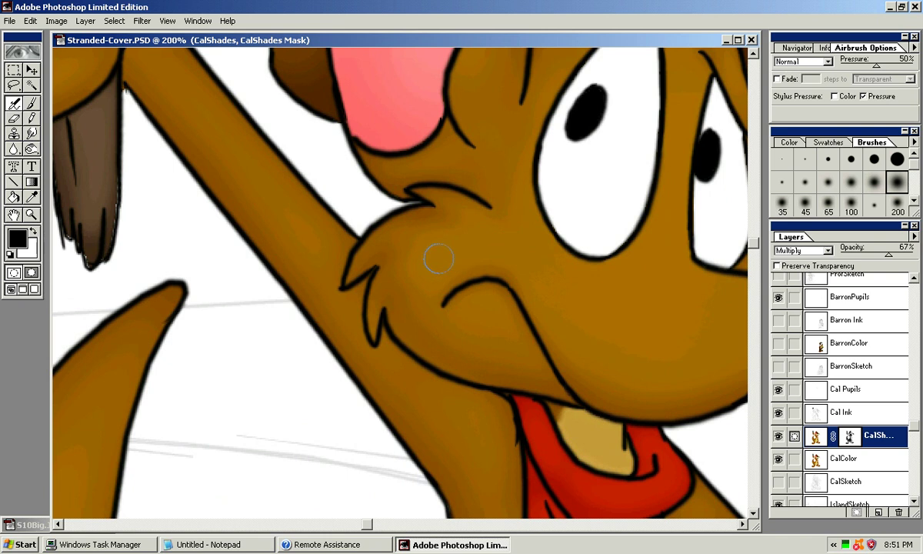
# Airbrush the mask in black over the cheek and around the mouth corner, working up to the soft 45-pixel brush.
pyautogui.press('[')
pyautogui.press('[')
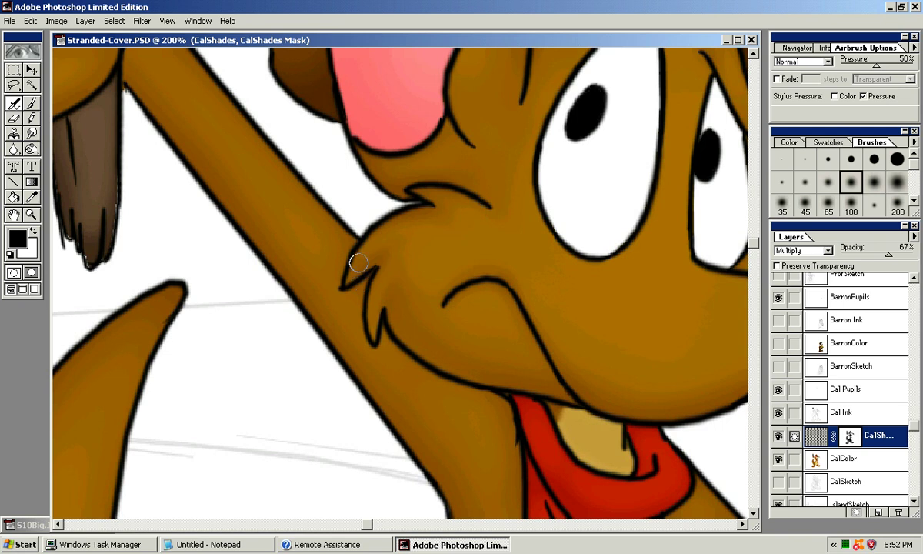
pyautogui.moveTo(471, 319); pyautogui.dragTo(450, 296)
pyautogui.press(']')
pyautogui.press(']')
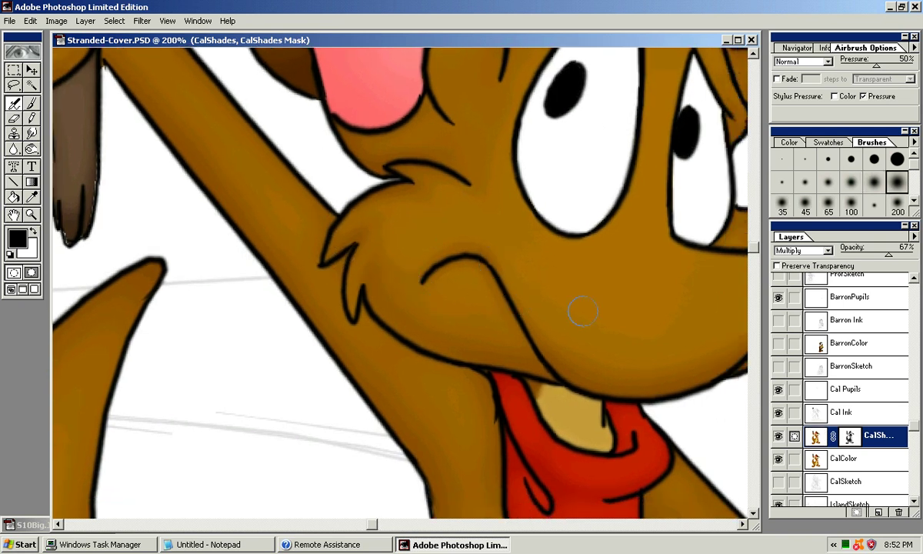
pyautogui.press(']')
pyautogui.press(']')
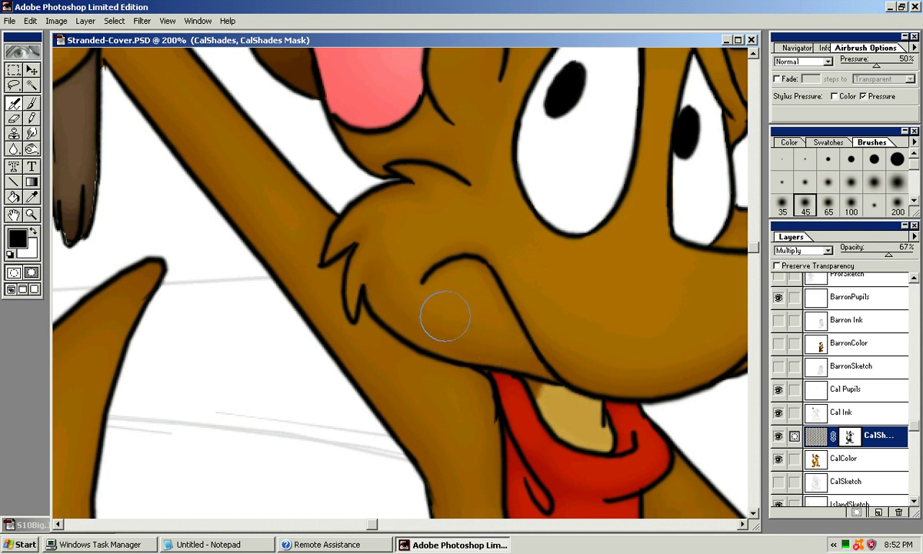
pyautogui.moveTo(379, 220); pyautogui.dragTo(355, 245)
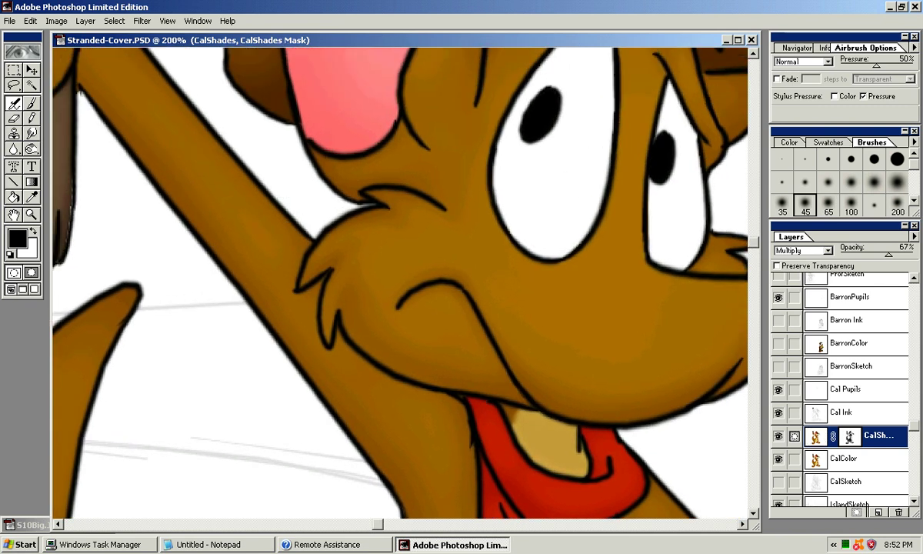
# Airbrush the mask in white along the lower edge of the cheek toward the chin with small soft brushes.
pyautogui.press('[')
pyautogui.press('[')
pyautogui.press('[')
pyautogui.press('[')
pyautogui.press('[')
pyautogui.press('[')
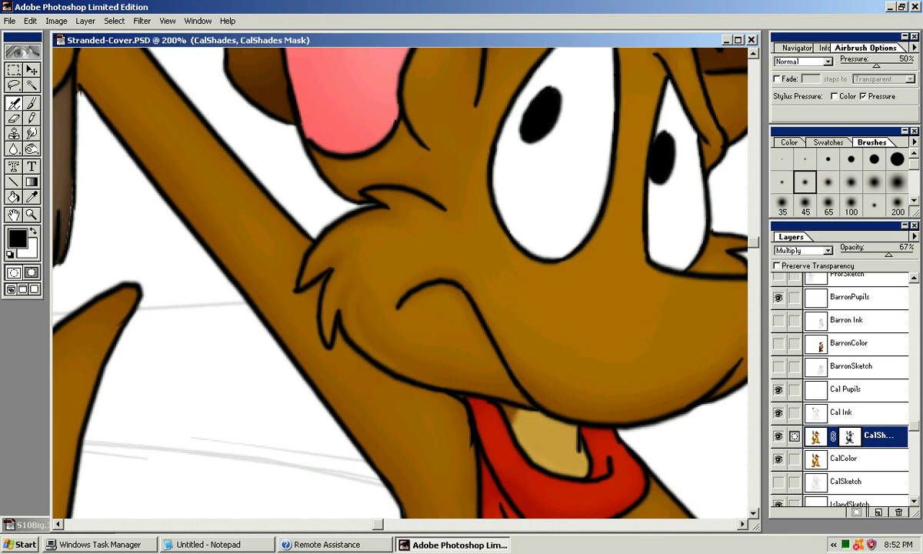
pyautogui.press('x')
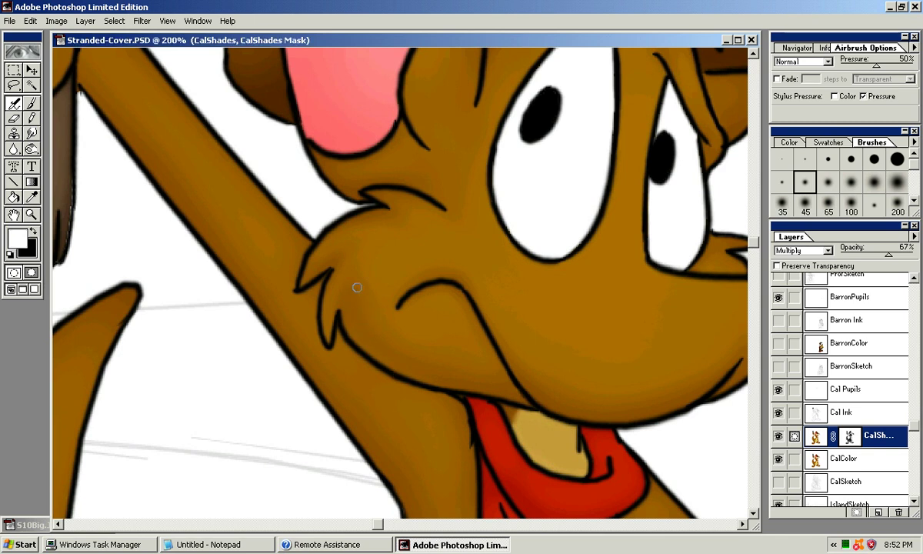
pyautogui.moveTo(352, 310); pyautogui.dragTo(420, 293)
pyautogui.press(']')
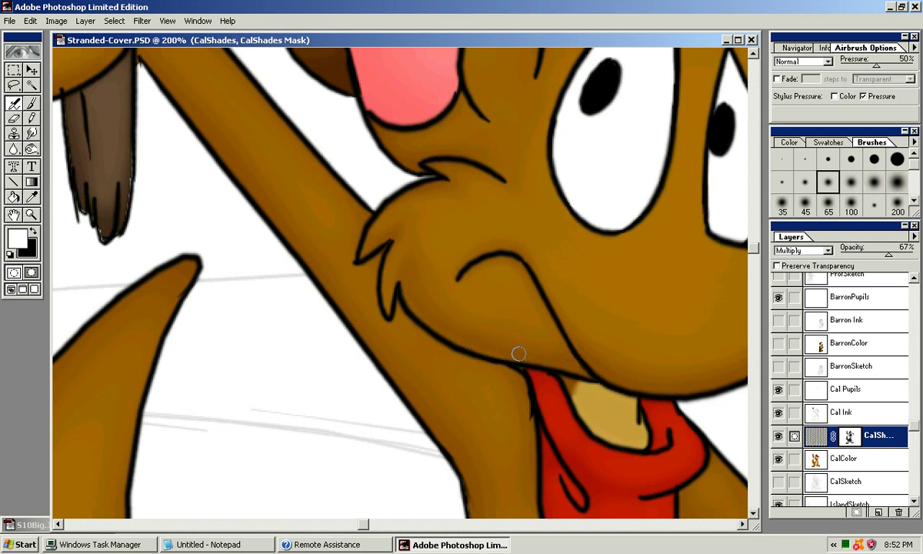
pyautogui.press(']')
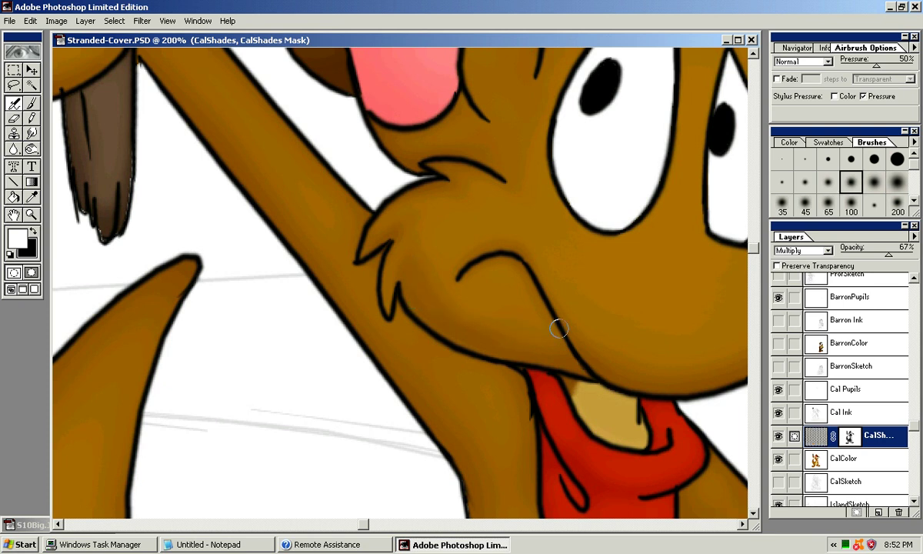
pyautogui.press(']')
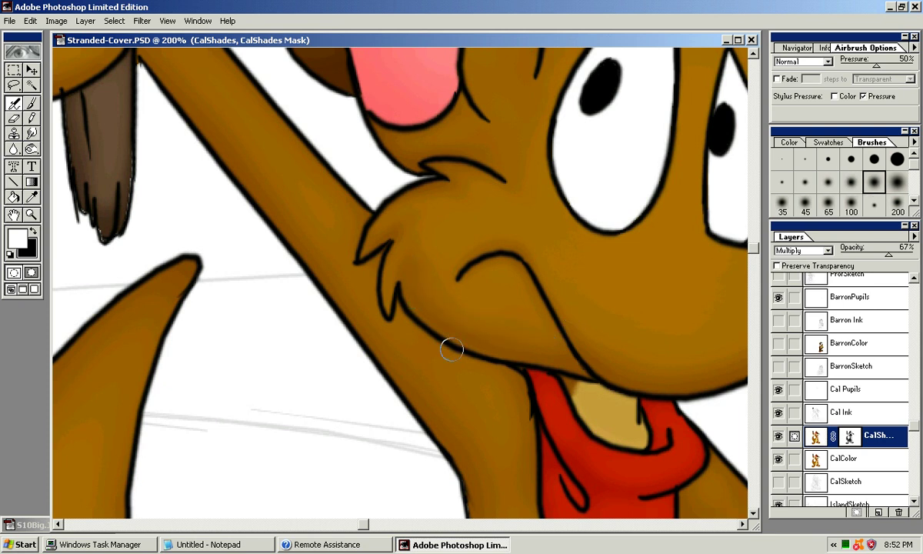
pyautogui.moveTo(413, 280); pyautogui.dragTo(540, 343)
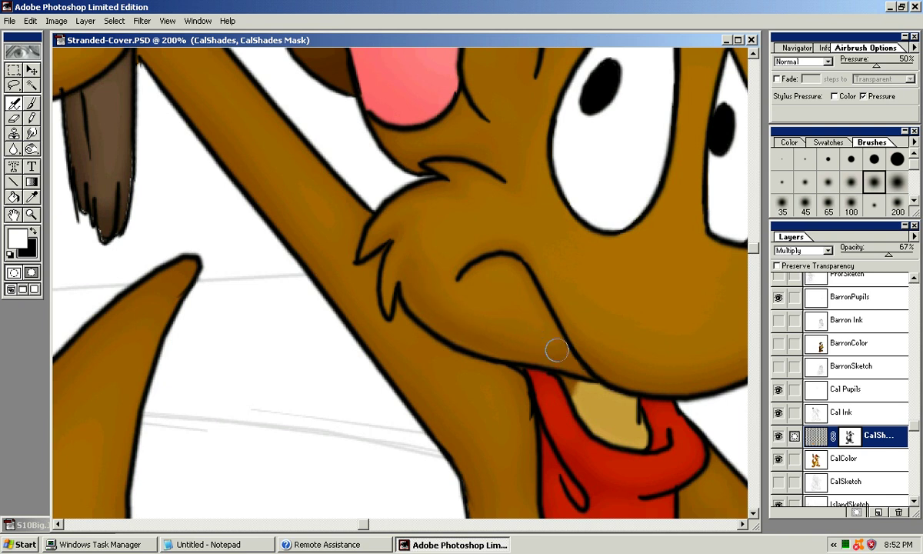
pyautogui.moveTo(413, 278)
pyautogui.mouseDown()
pyautogui.moveTo(538, 343)
pyautogui.moveTo(537, 319)
pyautogui.moveTo(361, 315)
pyautogui.mouseUp()
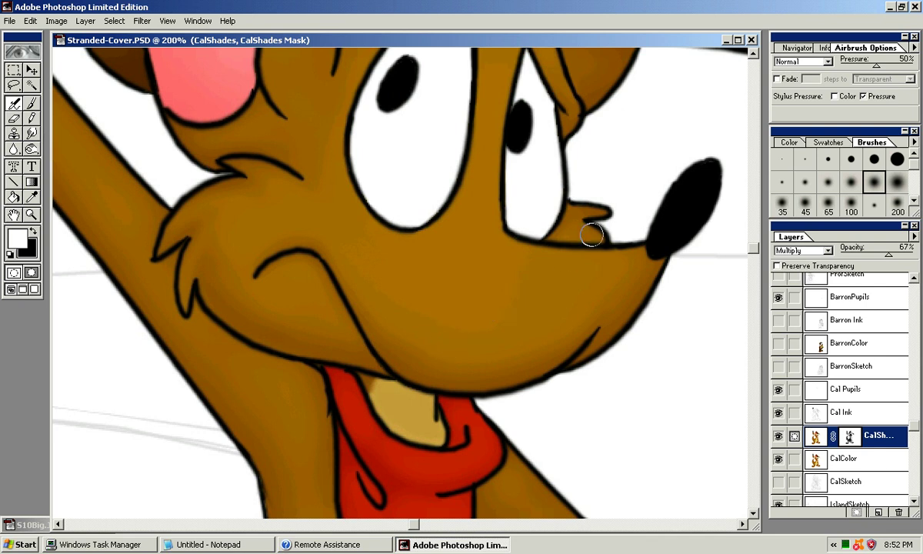
# Airbrush the mask in white on the fur tufts at the back of the cheek with small soft brushes.
pyautogui.moveTo(378, 311); pyautogui.dragTo(462, 289)
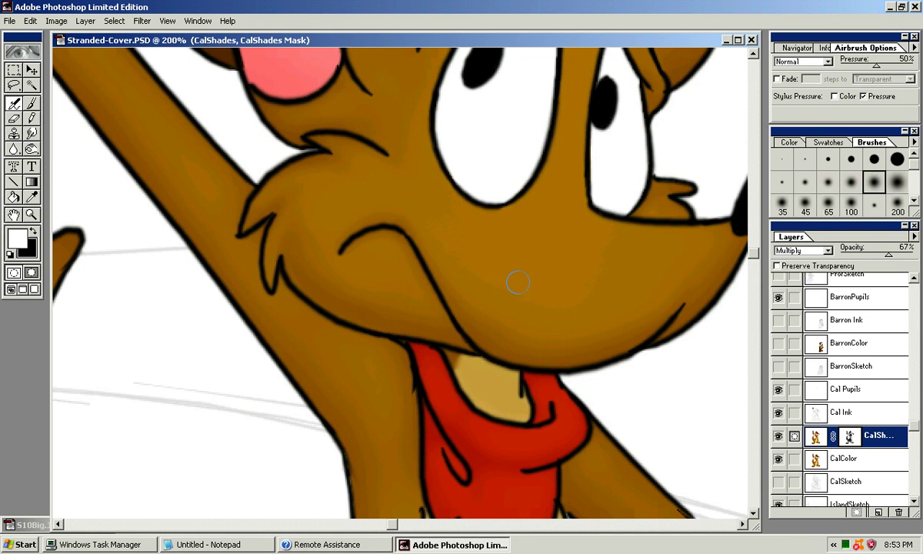
pyautogui.click(805, 182)
pyautogui.moveTo(283, 252); pyautogui.dragTo(293, 234)
pyautogui.moveTo(271, 289); pyautogui.dragTo(277, 243)
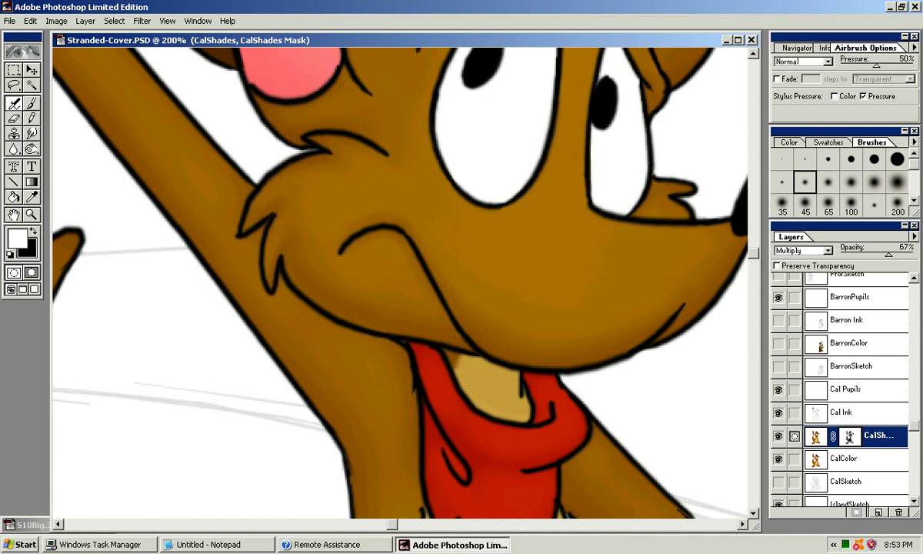
pyautogui.press(']')
pyautogui.press(']')
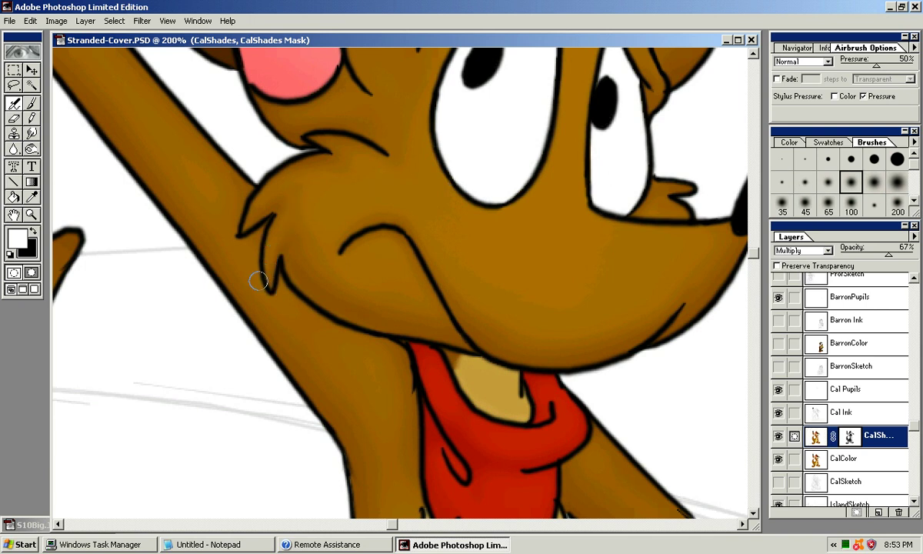
pyautogui.press(']')
pyautogui.press('[')
pyautogui.press('[')
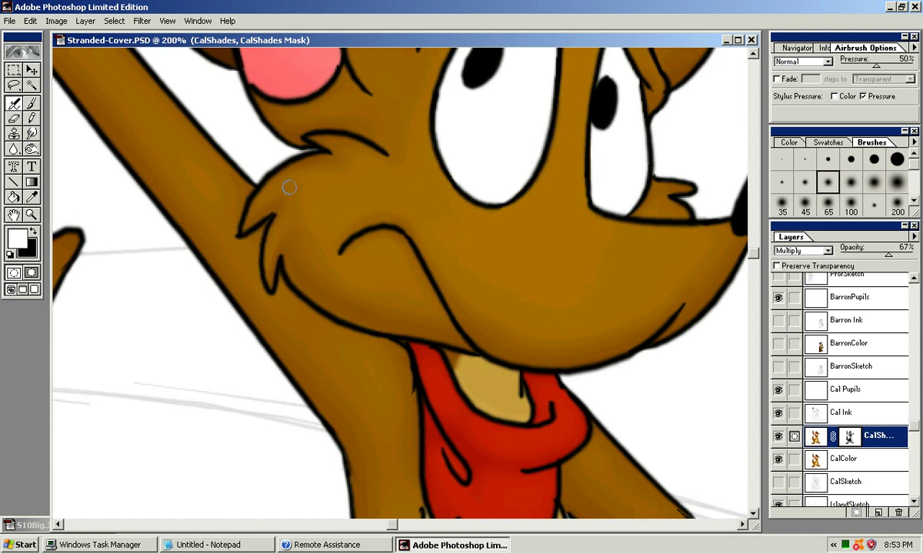
# Examine the shading around the eyes, brow fur, hat brim and muzzle.
pyautogui.moveTo(354, 158); pyautogui.dragTo(345, 207)
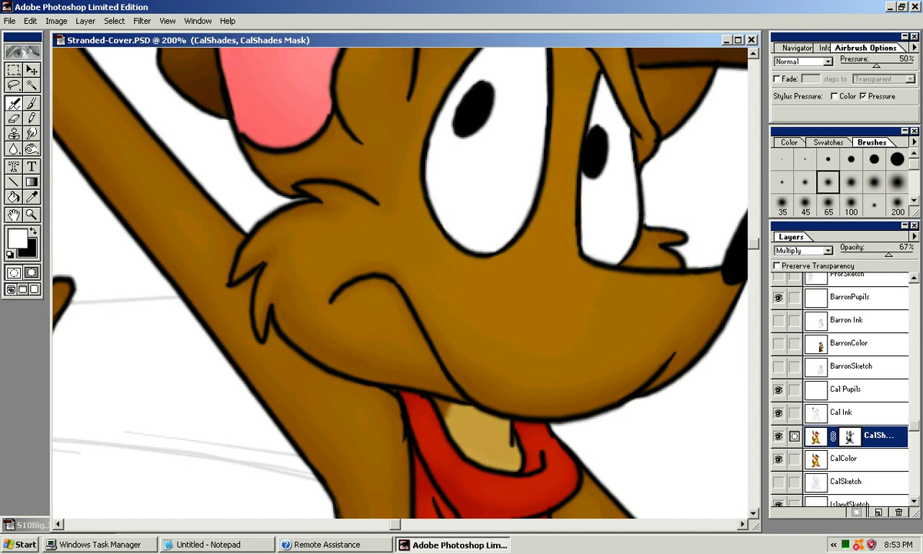
pyautogui.moveTo(392, 184)
pyautogui.mouseDown()
pyautogui.moveTo(370, 110)
pyautogui.moveTo(300, 84)
pyautogui.moveTo(208, 218)
pyautogui.moveTo(248, 388)
pyautogui.mouseUp()
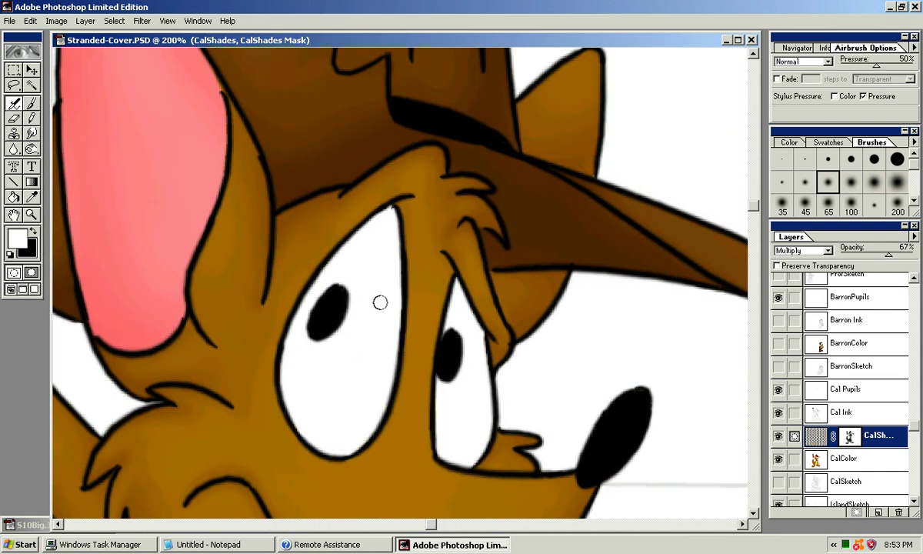
pyautogui.moveTo(380, 302); pyautogui.dragTo(367, 239)
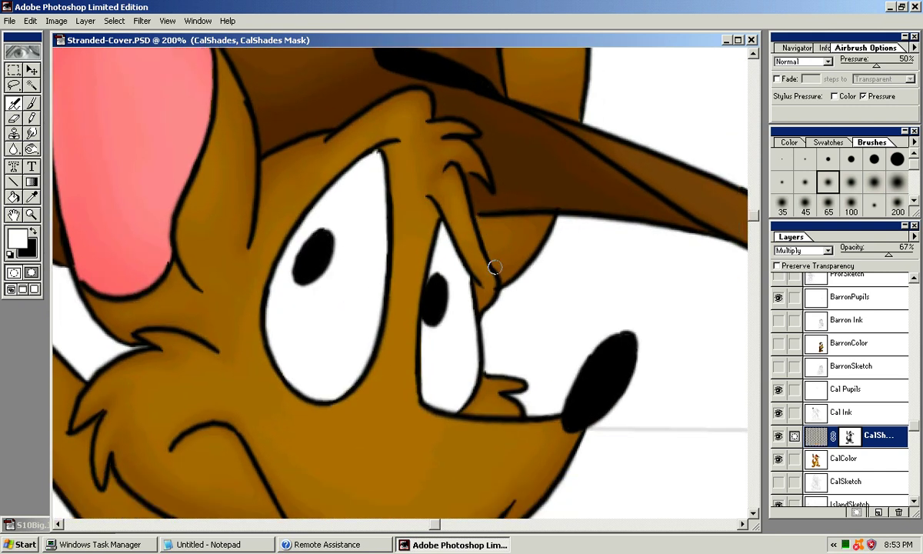
pyautogui.moveTo(474, 231); pyautogui.dragTo(561, 222)
pyautogui.moveTo(431, 331); pyautogui.dragTo(556, 108)
pyautogui.moveTo(469, 330); pyautogui.dragTo(357, 180)
pyautogui.moveTo(555, 373); pyautogui.dragTo(552, 333)
pyautogui.moveTo(418, 139); pyautogui.dragTo(331, 267)
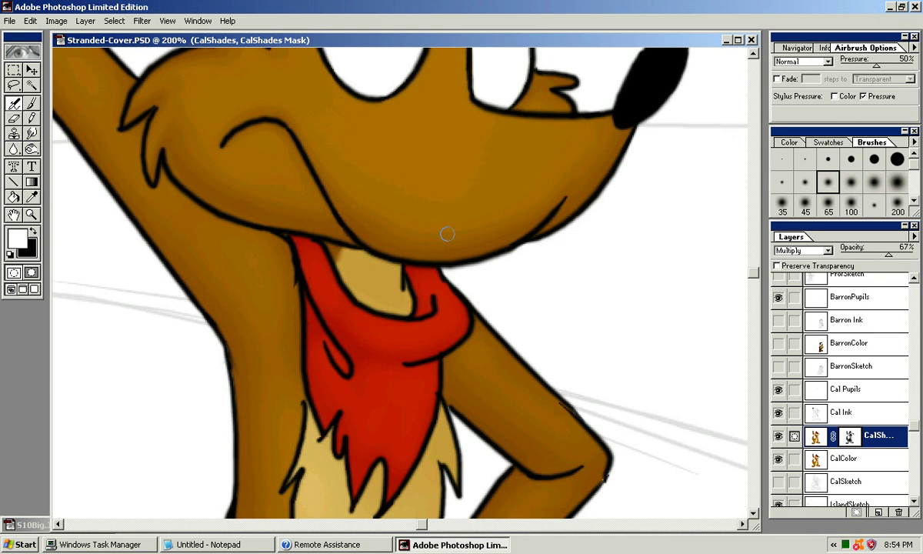
pyautogui.moveTo(510, 204); pyautogui.dragTo(449, 290)
# Airbrush the mask in white along the underside of the muzzle, working up to the soft 45-pixel brush.
pyautogui.press(']')
pyautogui.press(']')
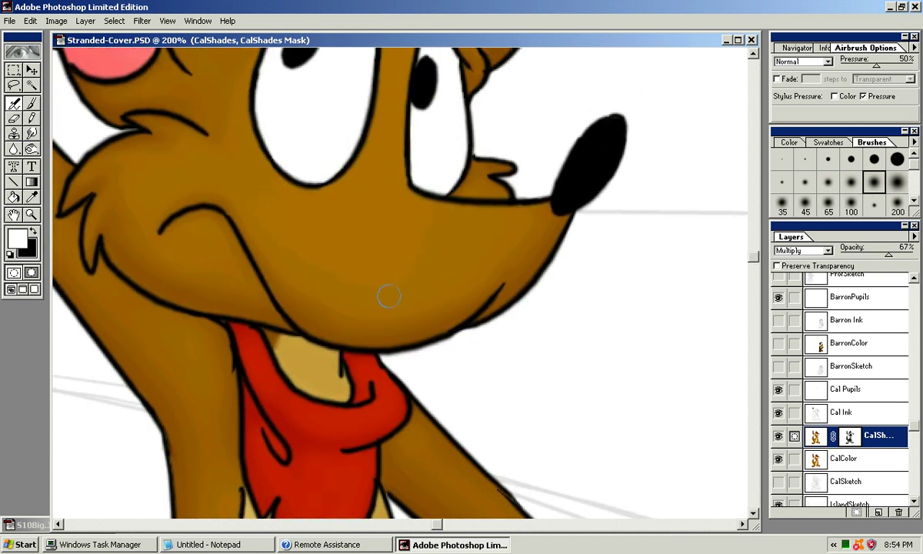
pyautogui.press(']')
pyautogui.press(']')
pyautogui.press(']')
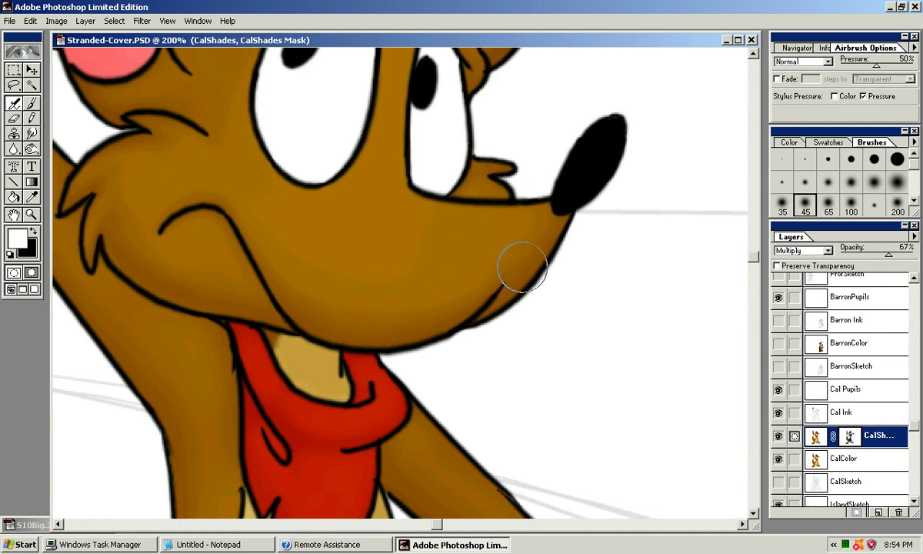
pyautogui.moveTo(514, 229); pyautogui.dragTo(590, 294)
pyautogui.moveTo(377, 326); pyautogui.dragTo(397, 295)
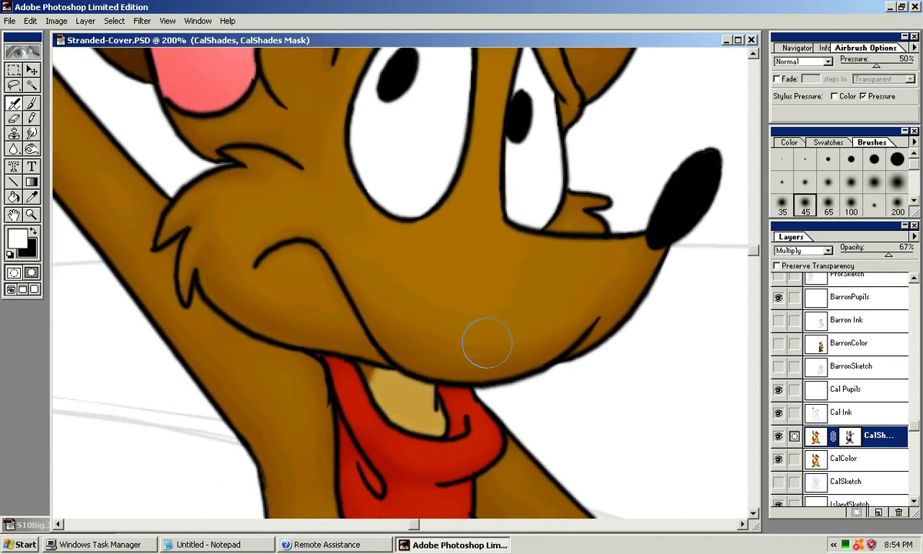
# Look over the shading on the whole head, raised arm and neckerchief.
pyautogui.moveTo(268, 305)
pyautogui.mouseDown()
pyautogui.moveTo(299, 189)
pyautogui.moveTo(337, 128)
pyautogui.mouseUp()
pyautogui.moveTo(369, 392); pyautogui.dragTo(646, 489)
pyautogui.moveTo(462, 138); pyautogui.dragTo(399, 413)
pyautogui.moveTo(419, 191)
pyautogui.mouseDown()
pyautogui.moveTo(445, 291)
pyautogui.moveTo(382, 313)
pyautogui.moveTo(539, 313)
pyautogui.mouseUp()
pyautogui.hotkey('ctrl', '-')
pyautogui.moveTo(510, 246)
pyautogui.mouseDown()
pyautogui.moveTo(471, 213)
pyautogui.moveTo(407, 183)
pyautogui.mouseUp()
pyautogui.moveTo(598, 253); pyautogui.dragTo(561, 217)
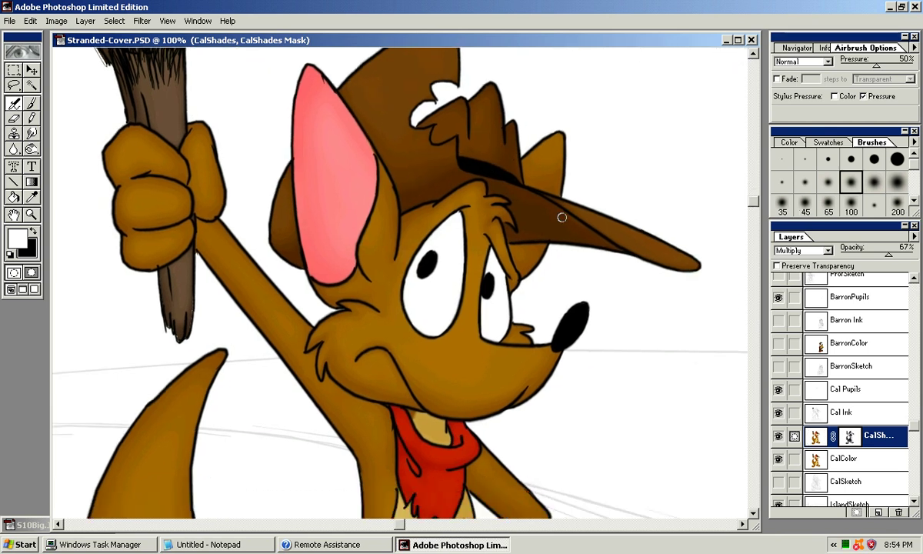
pyautogui.hotkey('ctrl', '+')
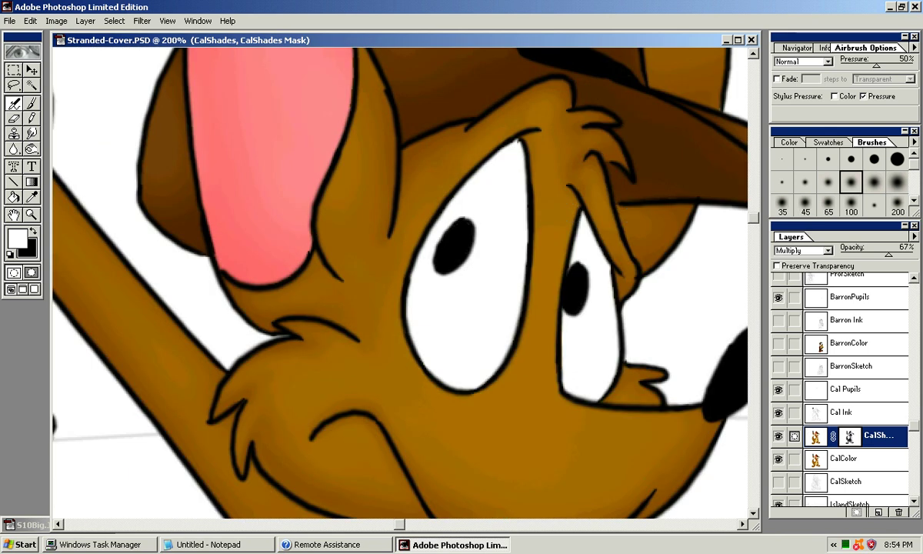
# Airbrush the mask in white over the shadowed underside of the hat brim with small soft brushes.
pyautogui.moveTo(530, 219); pyautogui.dragTo(435, 239)
pyautogui.press('[')
pyautogui.press('[')
pyautogui.moveTo(454, 128); pyautogui.dragTo(452, 167)
pyautogui.press(']')
pyautogui.press(']')
pyautogui.press(']')
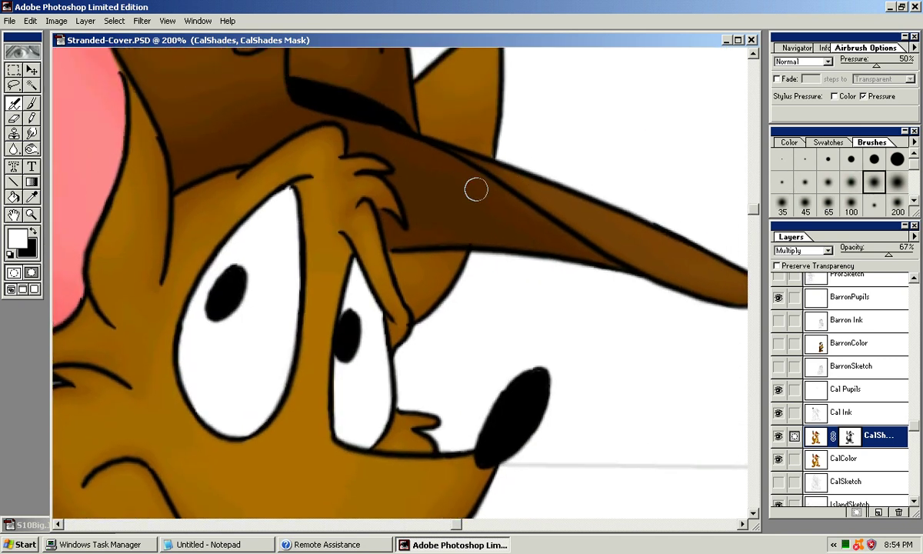
pyautogui.press('[')
pyautogui.press('[')
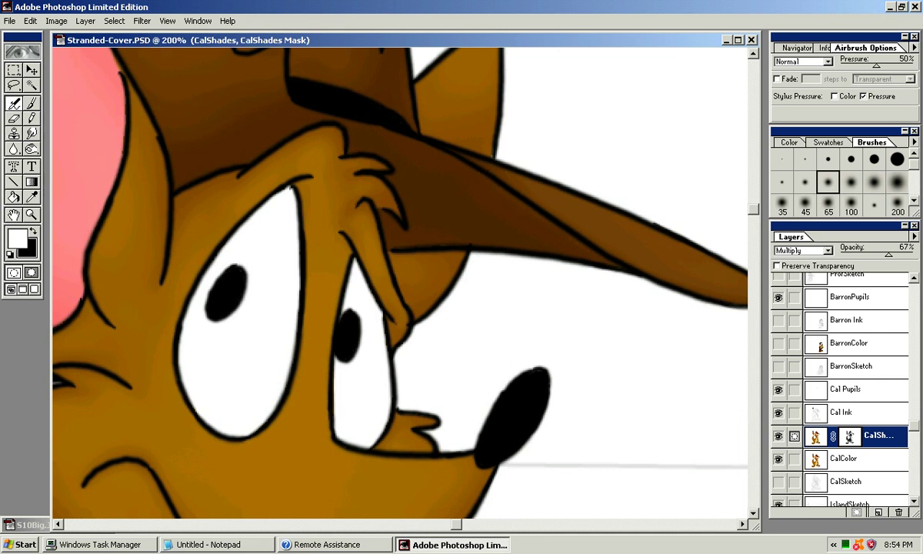
pyautogui.moveTo(506, 192); pyautogui.dragTo(579, 241)
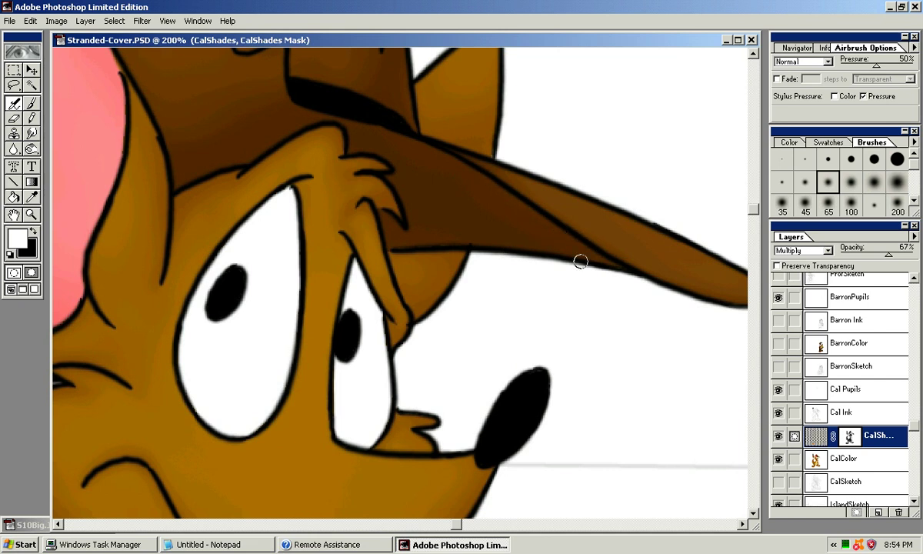
# Airbrush the mask in white across the muzzle and cheek with the soft 100-pixel brush.
pyautogui.moveTo(409, 96)
pyautogui.mouseDown()
pyautogui.moveTo(274, 72)
pyautogui.moveTo(326, 173)
pyautogui.moveTo(490, 232)
pyautogui.moveTo(508, 229)
pyautogui.moveTo(498, 202)
pyautogui.moveTo(609, 146)
pyautogui.moveTo(662, 87)
pyautogui.moveTo(772, 3)
pyautogui.mouseUp()
pyautogui.moveTo(308, 185); pyautogui.dragTo(456, 3)
pyautogui.moveTo(497, 263); pyautogui.dragTo(317, 237)
pyautogui.hotkey('ctrl', '-')
pyautogui.hotkey('ctrl', '-')
pyautogui.moveTo(399, 262); pyautogui.dragTo(370, 280)
pyautogui.click(851, 205)
pyautogui.moveTo(425, 276)
pyautogui.mouseDown()
pyautogui.moveTo(486, 286)
pyautogui.moveTo(548, 276)
pyautogui.mouseUp()
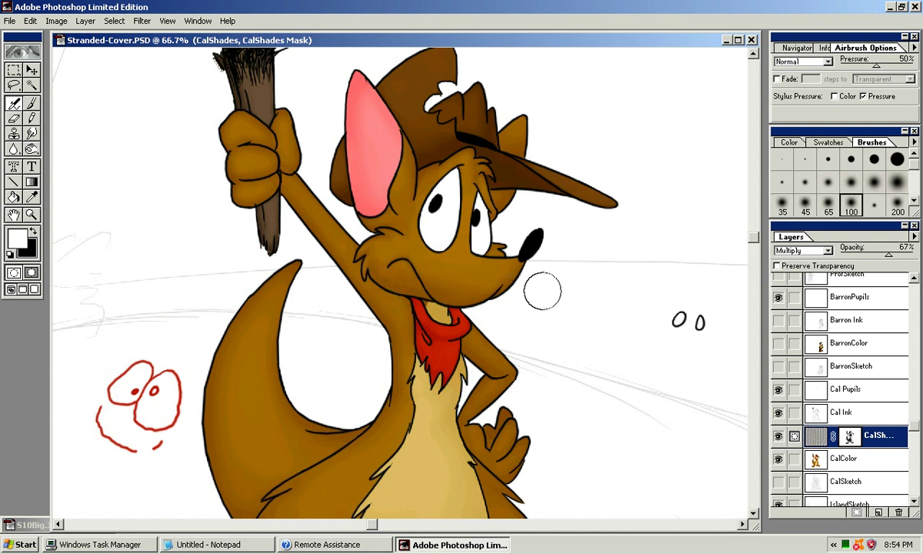
pyautogui.moveTo(404, 265); pyautogui.dragTo(553, 274)
pyautogui.moveTo(398, 260)
pyautogui.mouseDown()
pyautogui.moveTo(431, 282)
pyautogui.moveTo(504, 287)
pyautogui.mouseUp()
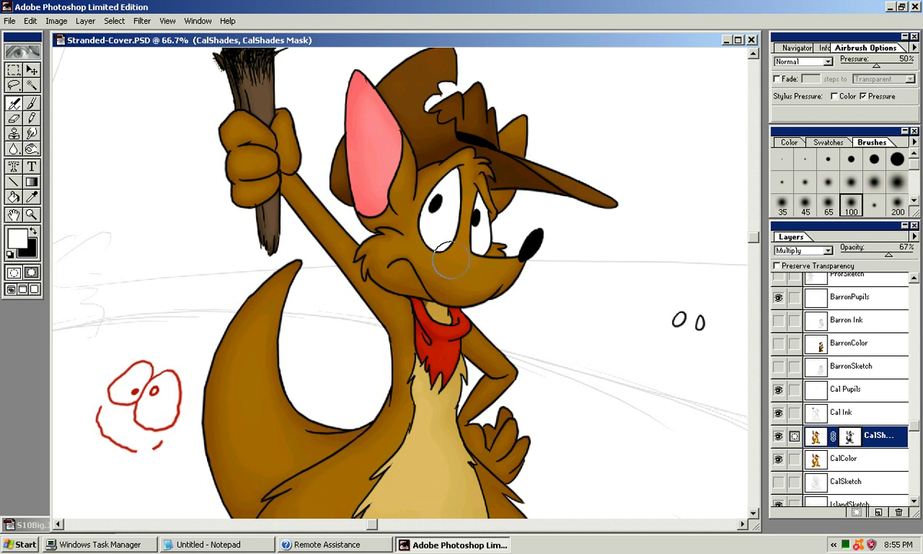
# Airbrush the mask in white along the hip's fur edge where it overlaps the tail, using small soft brushes.
pyautogui.moveTo(491, 317); pyautogui.dragTo(573, 288)
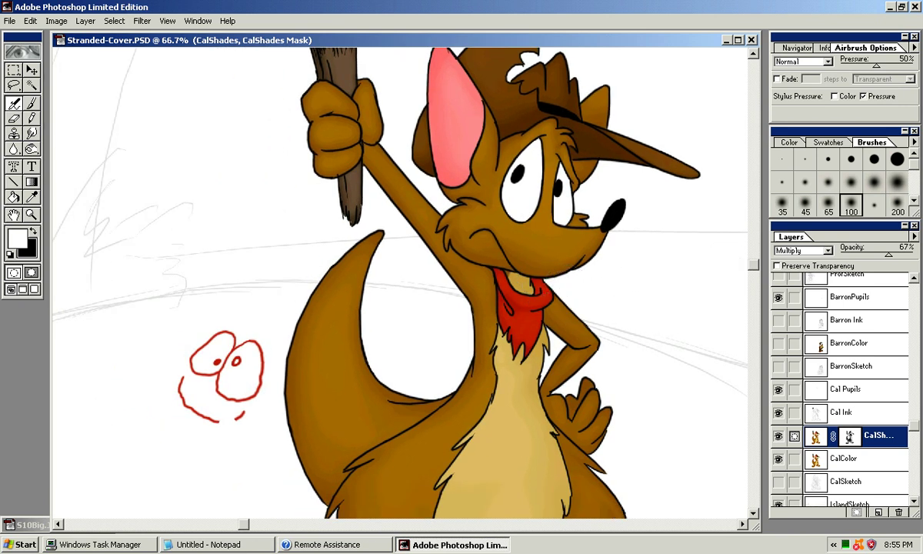
pyautogui.click(805, 203)
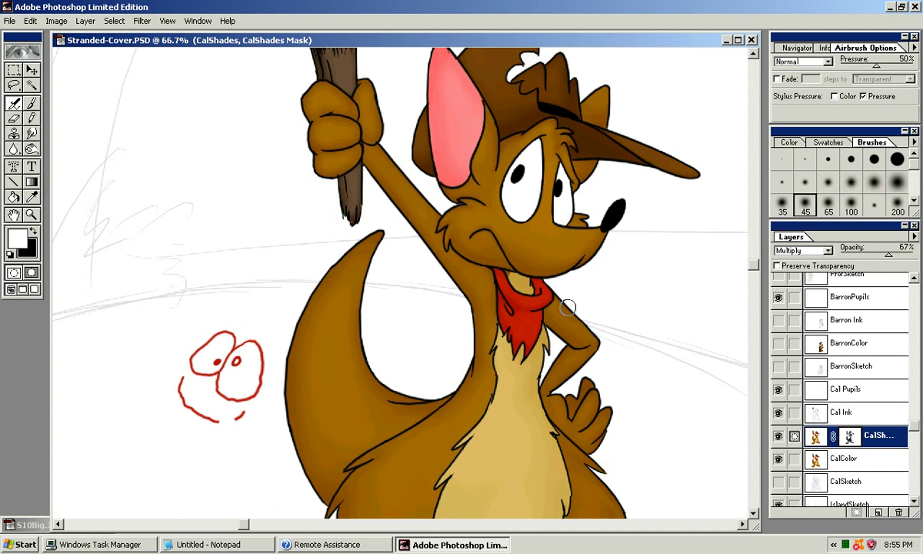
pyautogui.scroll(-5, 435, 277)
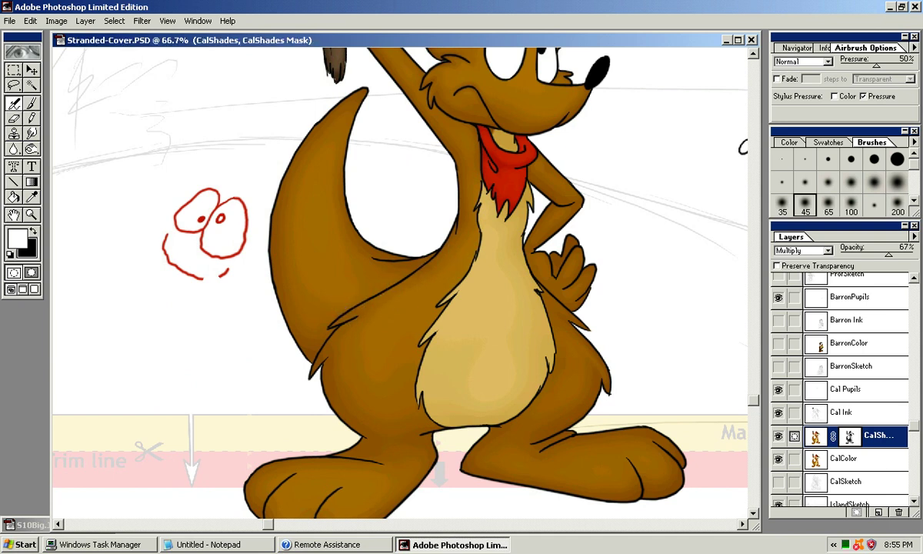
pyautogui.hotkey('ctrl', '+')
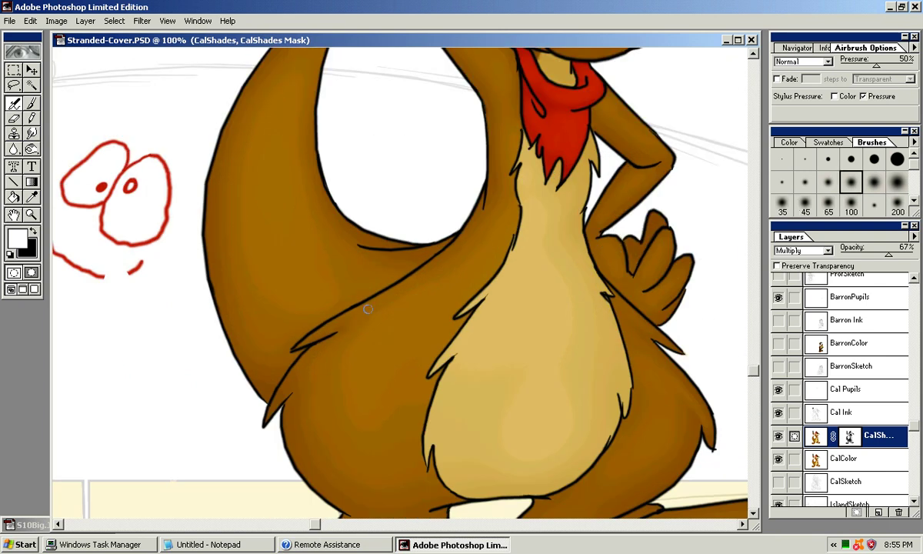
pyautogui.moveTo(298, 344); pyautogui.dragTo(380, 298)
pyautogui.moveTo(297, 348); pyautogui.dragTo(391, 288)
pyautogui.moveTo(297, 344)
pyautogui.mouseDown()
pyautogui.moveTo(386, 296)
pyautogui.moveTo(428, 224)
pyautogui.mouseUp()
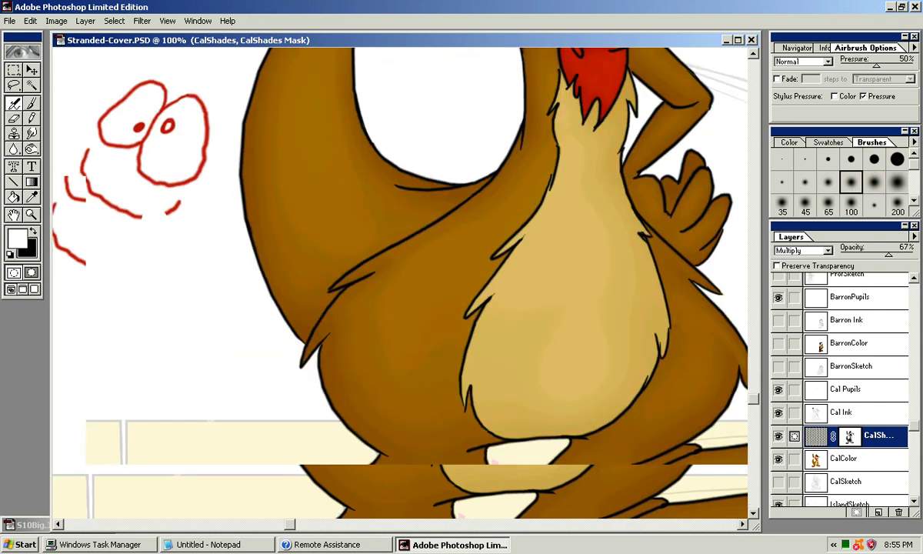
pyautogui.moveTo(307, 349); pyautogui.dragTo(374, 289)
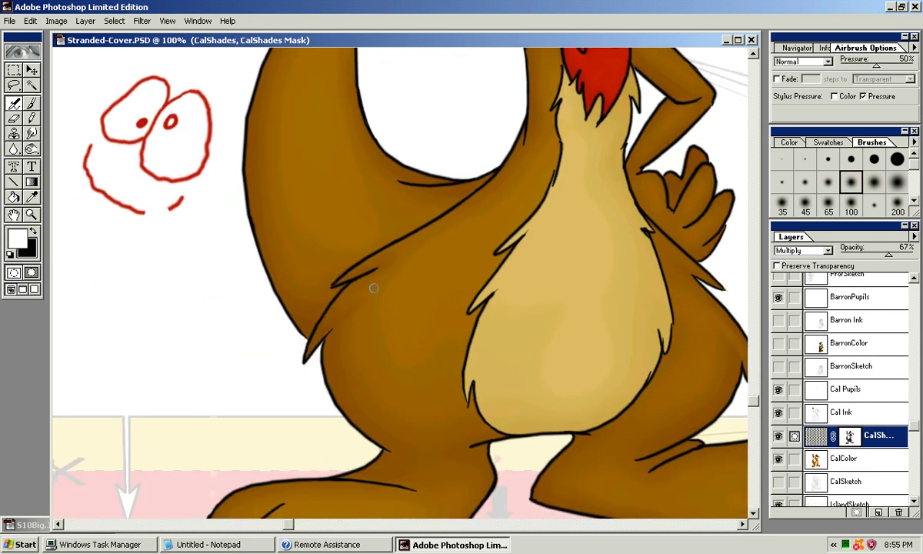
pyautogui.press(']')
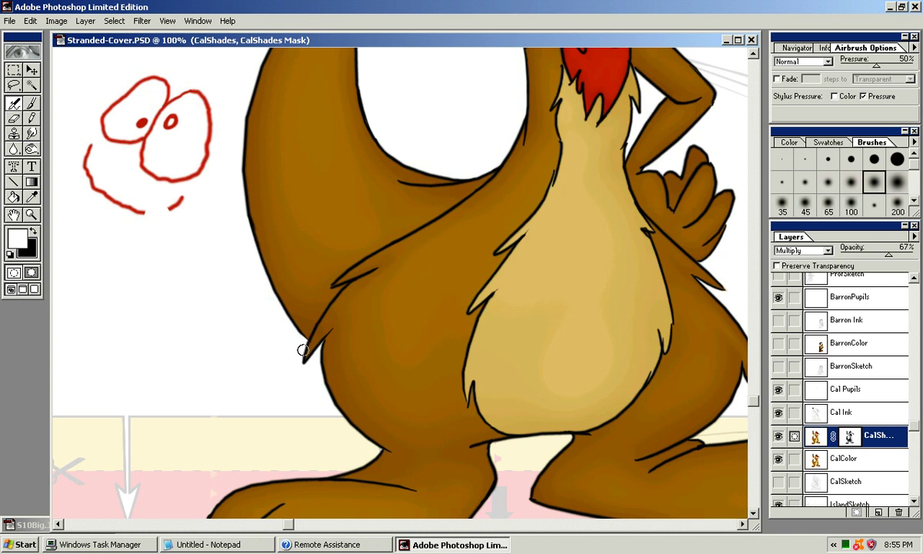
pyautogui.moveTo(320, 341)
pyautogui.mouseDown()
pyautogui.moveTo(404, 271)
pyautogui.moveTo(394, 282)
pyautogui.mouseUp()
pyautogui.moveTo(320, 338)
pyautogui.mouseDown()
pyautogui.moveTo(359, 312)
pyautogui.moveTo(399, 253)
pyautogui.mouseUp()
pyautogui.moveTo(515, 231)
pyautogui.mouseDown()
pyautogui.moveTo(416, 171)
pyautogui.moveTo(335, 234)
pyautogui.moveTo(372, 157)
pyautogui.moveTo(442, 110)
pyautogui.mouseUp()
# Airbrush the mask over the thigh beside the belly with the soft 100-pixel brush, switching the paint colour to black.
pyautogui.click(851, 204)
pyautogui.moveTo(442, 285); pyautogui.dragTo(426, 283)
pyautogui.press('x')
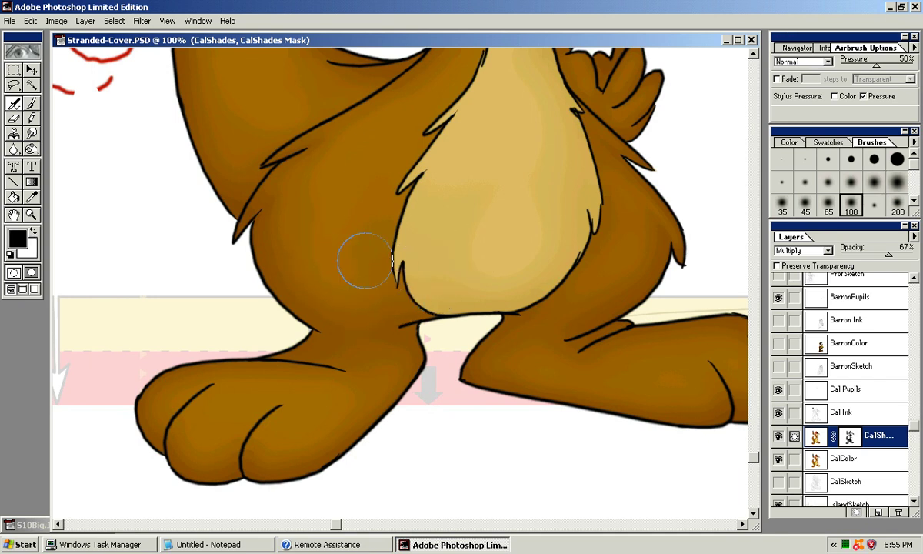
# Airbrush the mask in black along the upper surface of the hat brim with the soft 45-pixel brush.
pyautogui.moveTo(477, 219); pyautogui.dragTo(399, 300)
pyautogui.moveTo(484, 262)
pyautogui.mouseDown()
pyautogui.moveTo(484, 384)
pyautogui.moveTo(458, 472)
pyautogui.mouseUp()
pyautogui.moveTo(461, 207); pyautogui.dragTo(451, 432)
pyautogui.moveTo(462, 261); pyautogui.dragTo(469, 359)
pyautogui.click(873, 181)
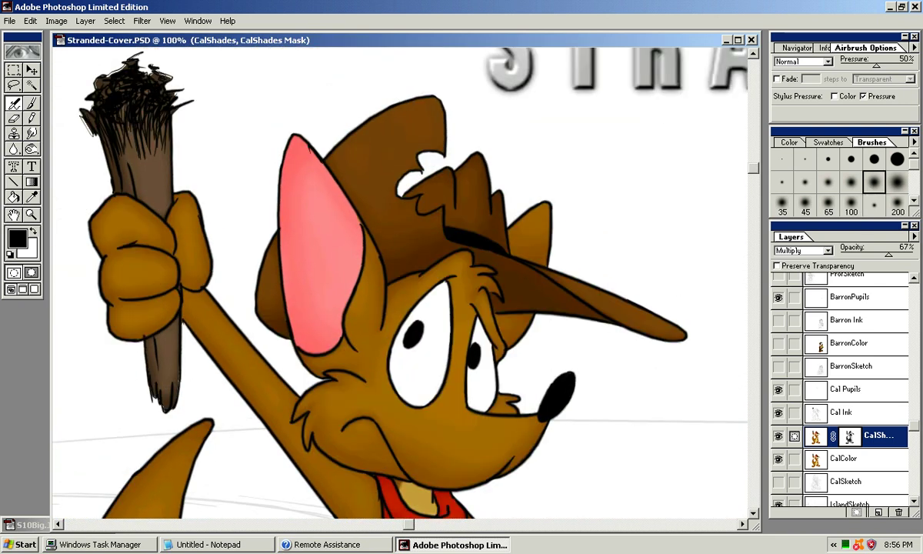
pyautogui.click(804, 203)
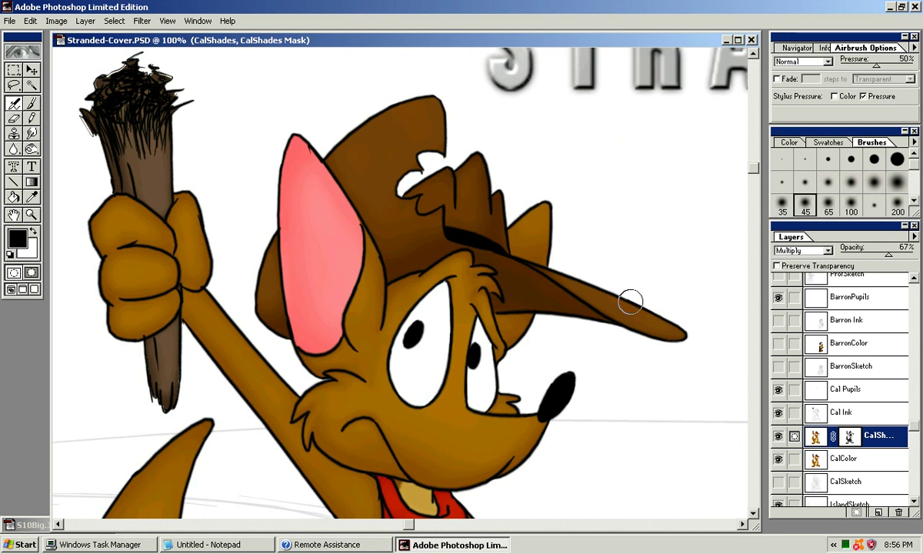
pyautogui.moveTo(577, 272); pyautogui.dragTo(675, 309)
# Airbrush the mask in black over the tan neck between the chin and neckerchief with a smaller soft brush.
pyautogui.moveTo(330, 323); pyautogui.dragTo(413, 114)
pyautogui.moveTo(513, 300)
pyautogui.mouseDown()
pyautogui.moveTo(546, 157)
pyautogui.moveTo(432, 255)
pyautogui.moveTo(444, 189)
pyautogui.mouseUp()
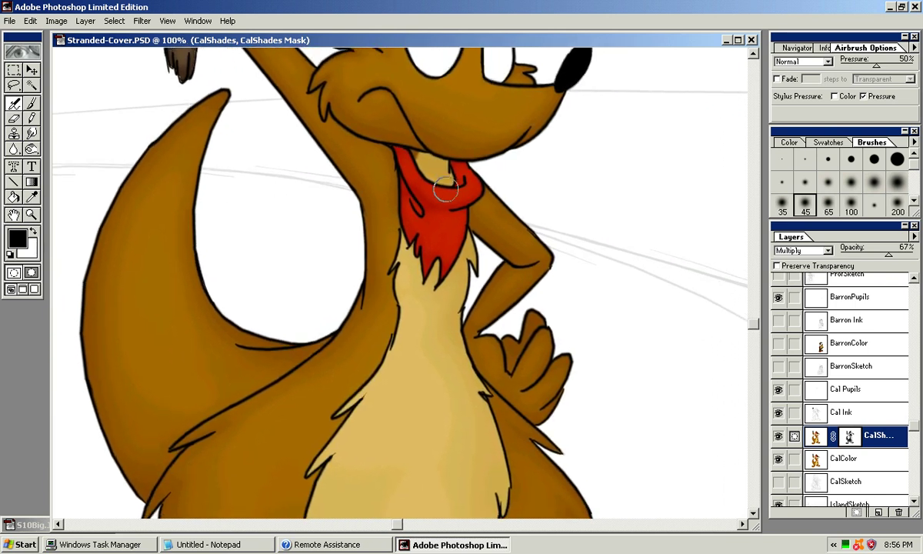
pyautogui.hotkey('ctrl', '+')
pyautogui.moveTo(452, 138); pyautogui.dragTo(426, 259)
pyautogui.click(873, 182)
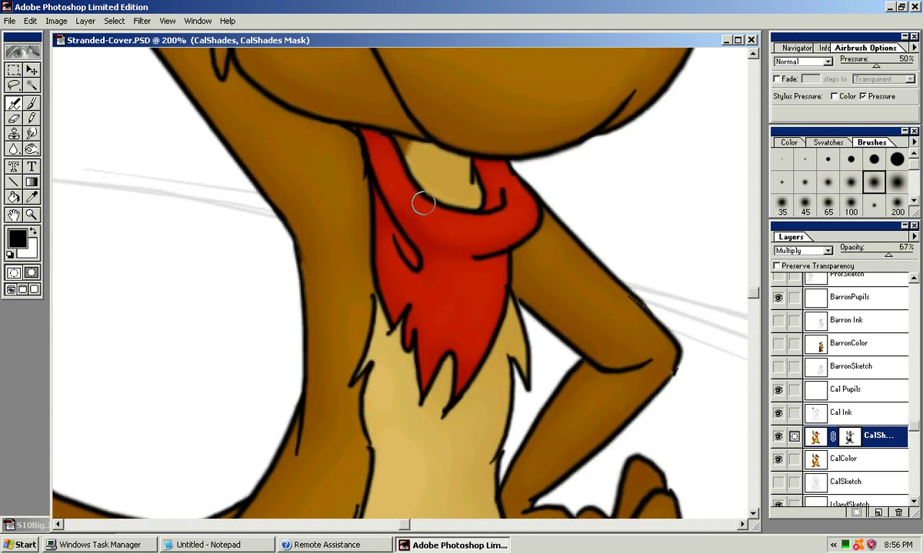
pyautogui.moveTo(429, 174)
pyautogui.mouseDown()
pyautogui.moveTo(420, 150)
pyautogui.moveTo(428, 177)
pyautogui.moveTo(439, 186)
pyautogui.moveTo(432, 159)
pyautogui.moveTo(459, 186)
pyautogui.moveTo(433, 193)
pyautogui.moveTo(454, 173)
pyautogui.moveTo(467, 199)
pyautogui.moveTo(422, 177)
pyautogui.moveTo(407, 150)
pyautogui.moveTo(445, 154)
pyautogui.moveTo(407, 147)
pyautogui.mouseUp()
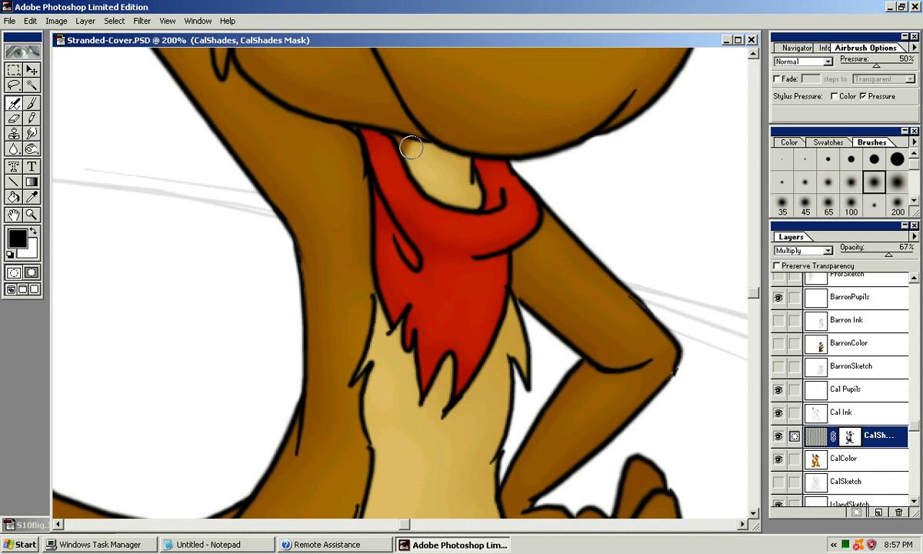
pyautogui.moveTo(475, 199); pyautogui.dragTo(387, 148)
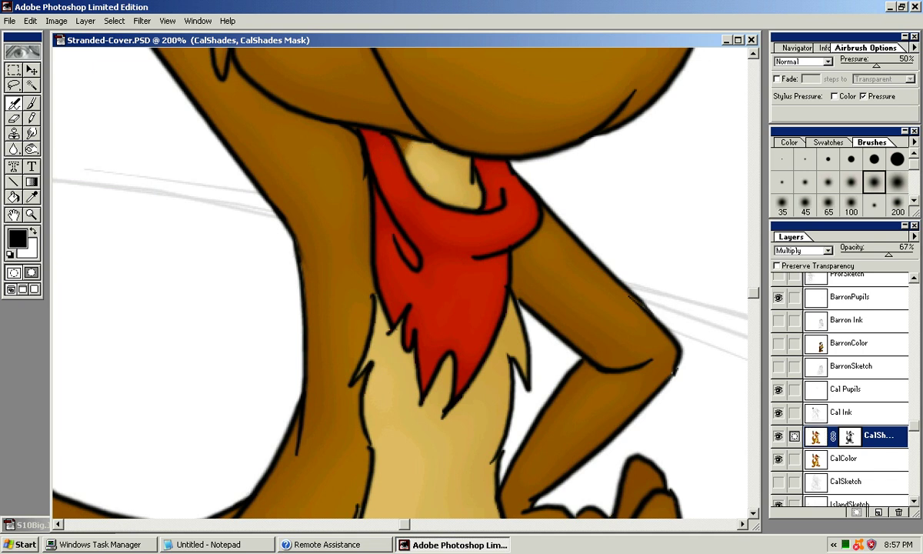
pyautogui.moveTo(446, 183); pyautogui.dragTo(505, 249)
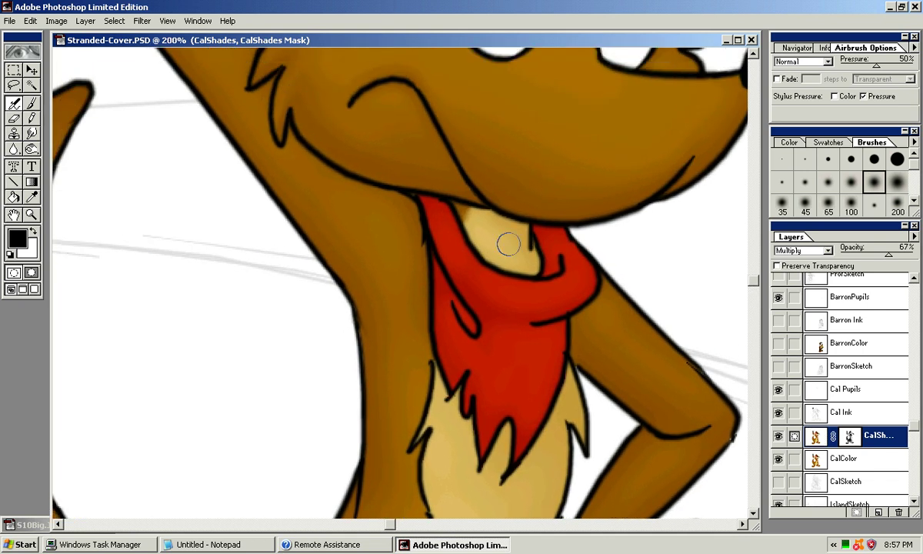
pyautogui.moveTo(469, 220)
pyautogui.mouseDown()
pyautogui.moveTo(474, 213)
pyautogui.moveTo(522, 217)
pyautogui.moveTo(468, 162)
pyautogui.moveTo(475, 219)
pyautogui.mouseUp()
# Switch the paint colour back to white and review the shading over the whole kangaroo.
pyautogui.press('x')
pyautogui.moveTo(421, 239); pyautogui.dragTo(418, 58)
pyautogui.moveTo(438, 301); pyautogui.dragTo(439, 226)
pyautogui.hotkey('ctrl', '-')
pyautogui.hotkey('ctrl', '-')
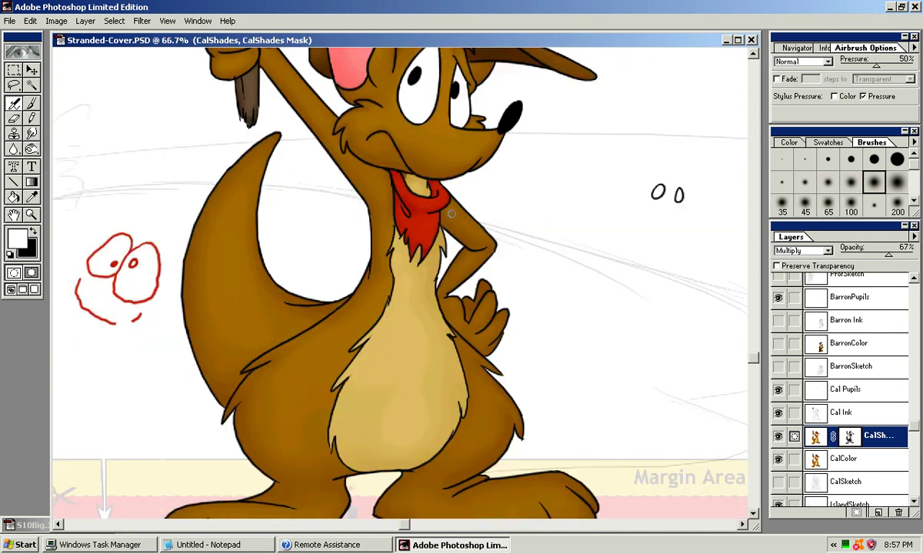
pyautogui.moveTo(386, 54)
pyautogui.mouseDown()
pyautogui.moveTo(383, 101)
pyautogui.moveTo(404, 205)
pyautogui.mouseUp()
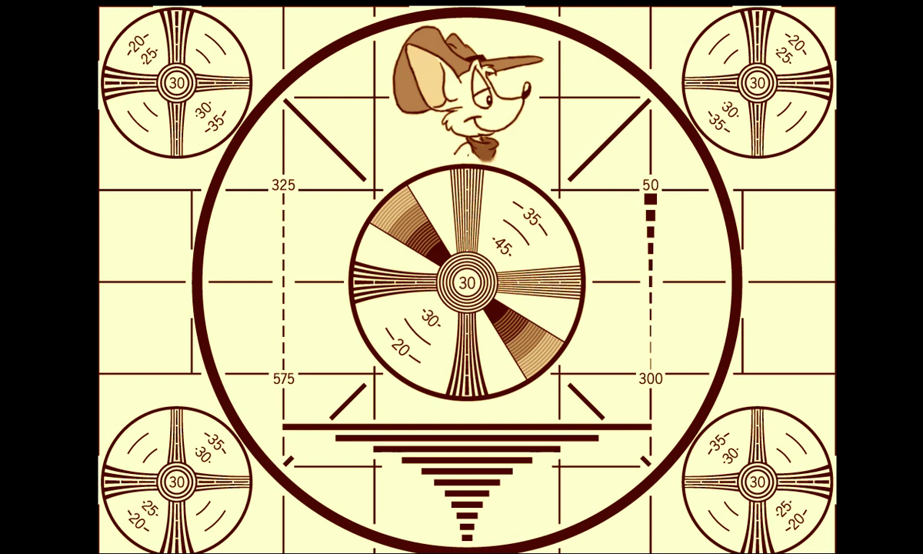
# Bring back the palettes, return to the standard window view and close the Test Pattern image.
pyautogui.press('Tab')
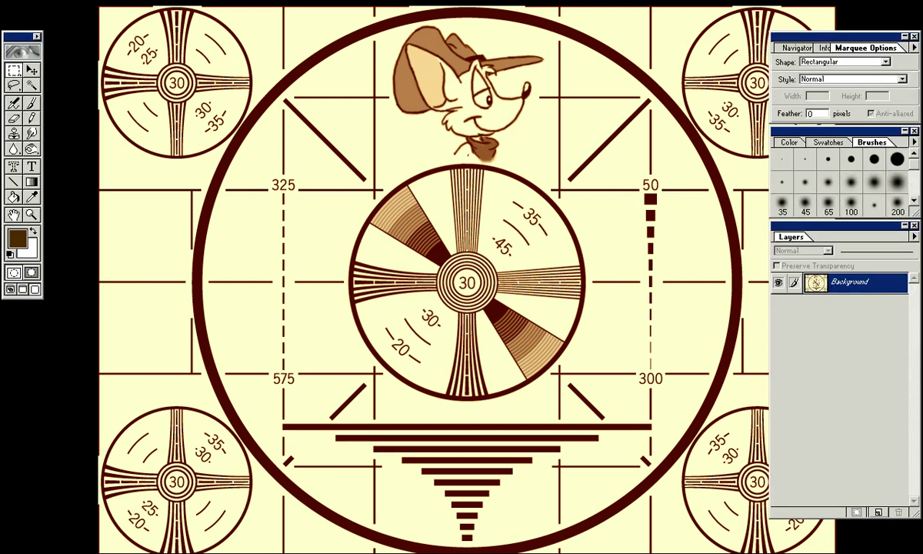
pyautogui.press('f')
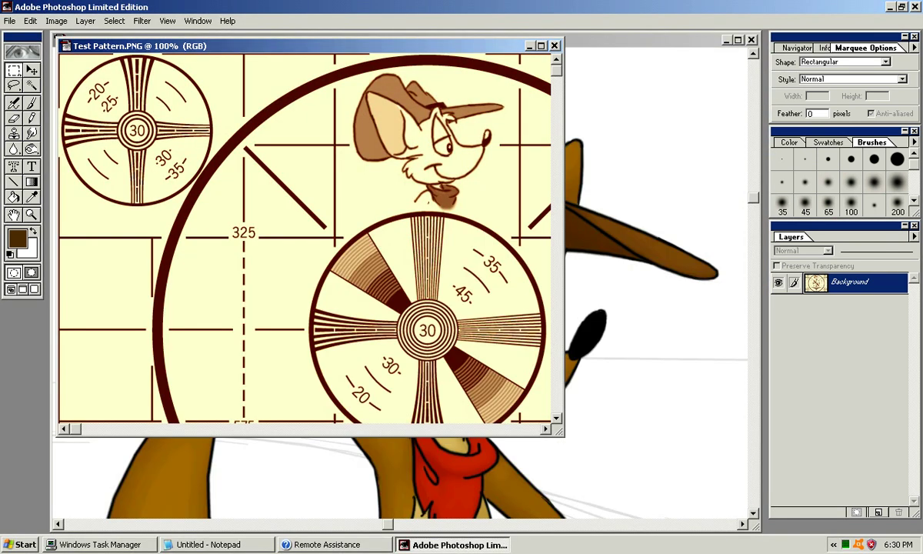
pyautogui.hotkey('ctrl', 'w')
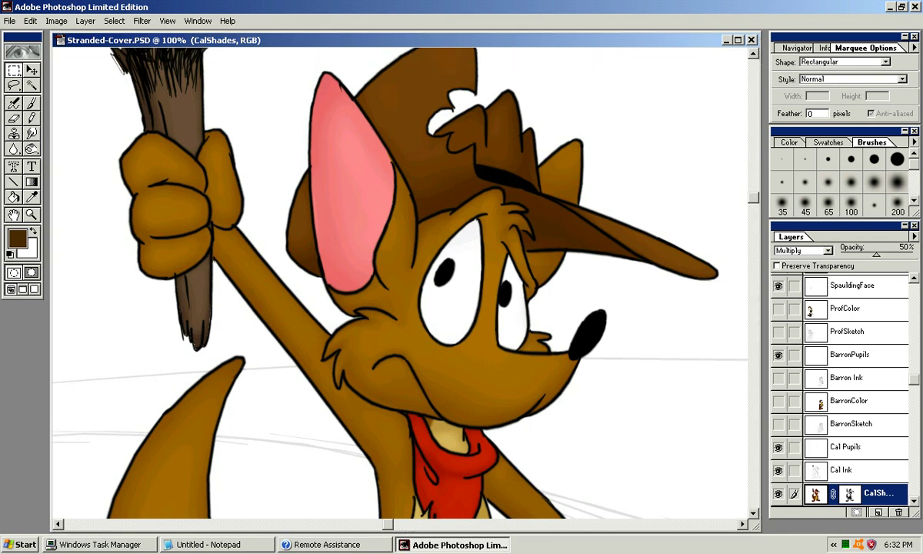
# Airbrush the CalShades mask in black down the outer side of the pink inner ear with the soft 45-pixel brush.
pyautogui.moveTo(384, 262); pyautogui.dragTo(413, 342)
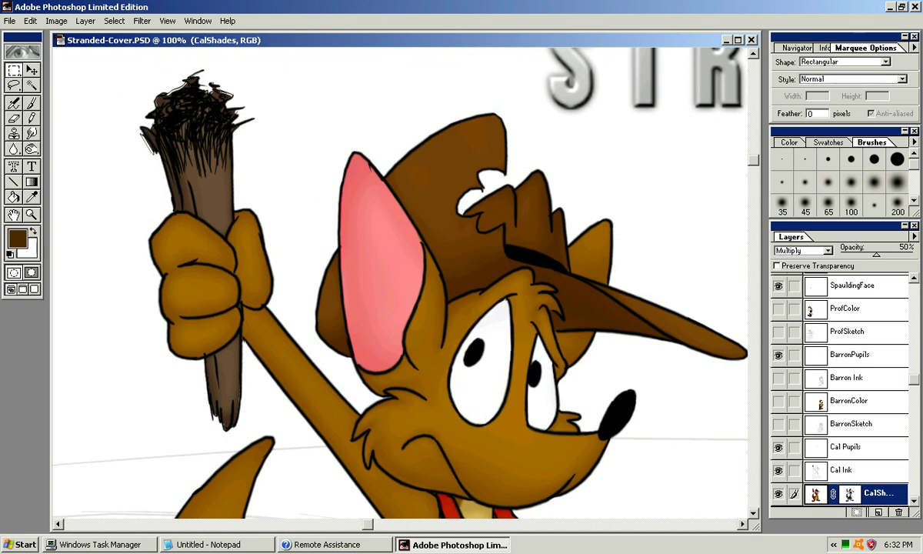
pyautogui.moveTo(414, 341); pyautogui.dragTo(387, 314)
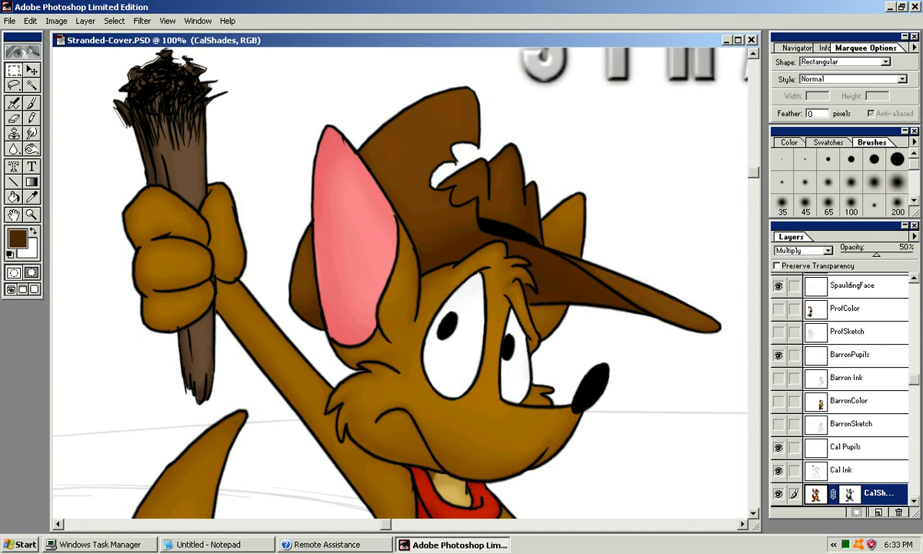
pyautogui.moveTo(400, 282); pyautogui.dragTo(406, 284)
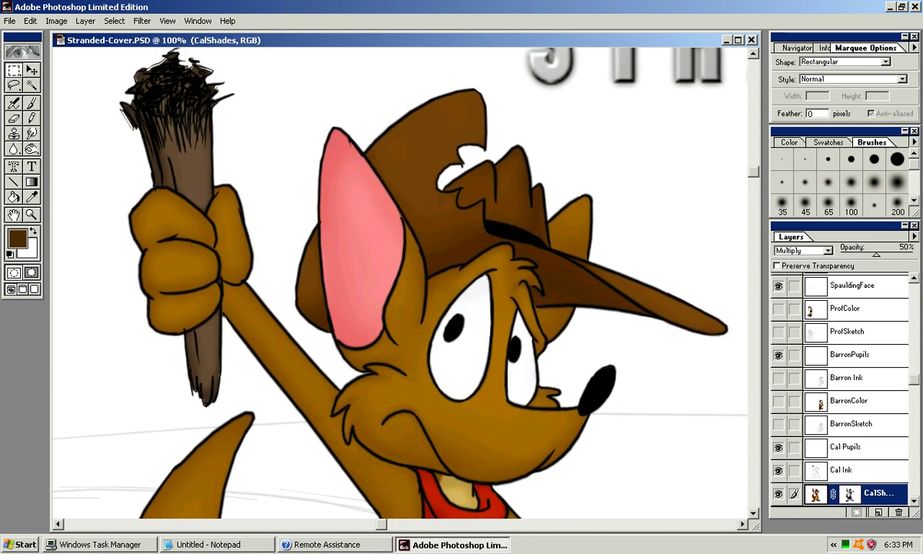
pyautogui.press('b')
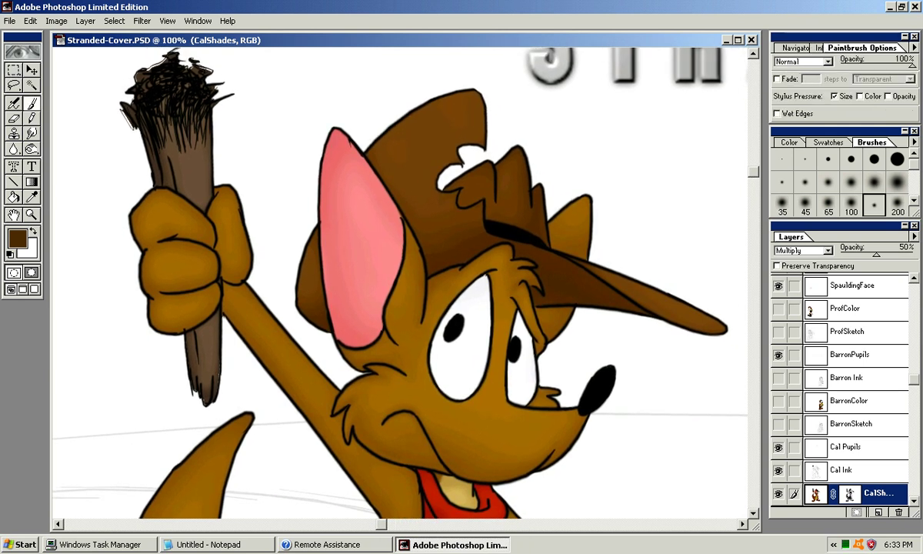
pyautogui.press('j')
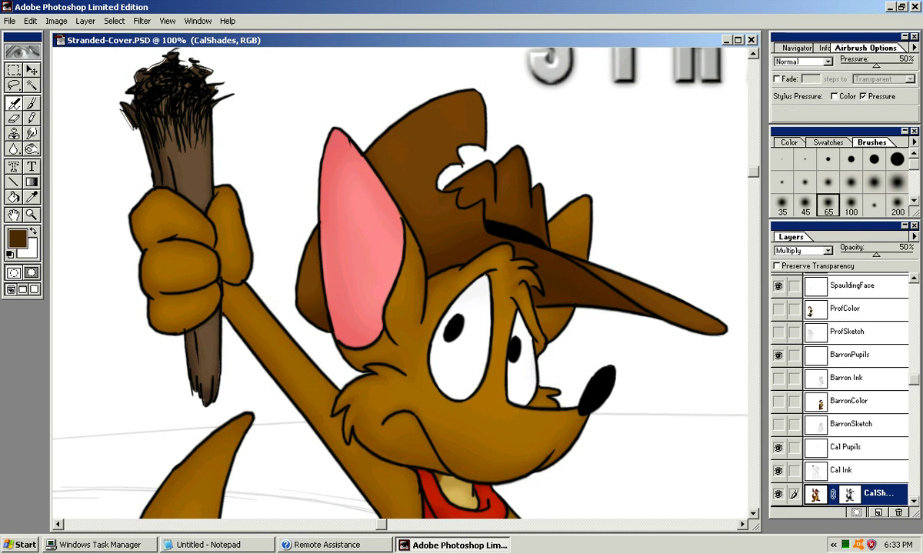
pyautogui.click(849, 495)
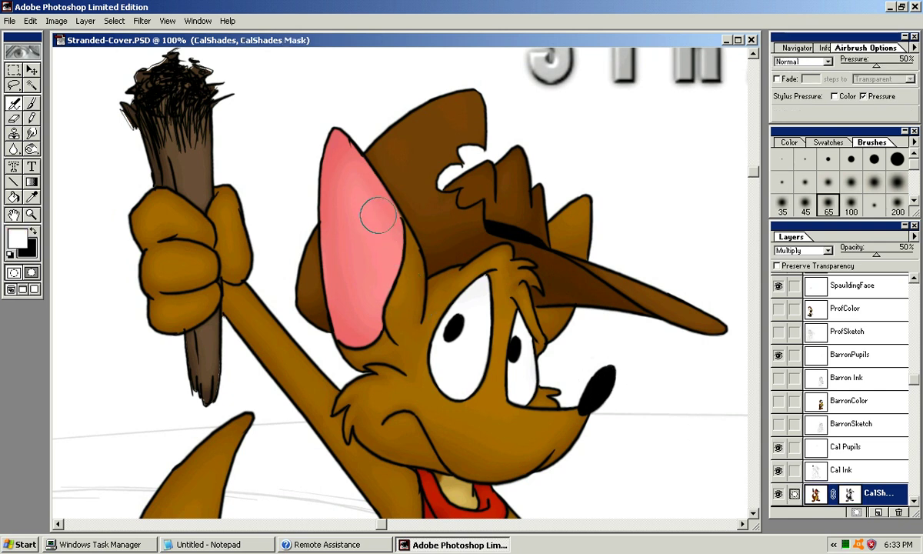
pyautogui.press('[')
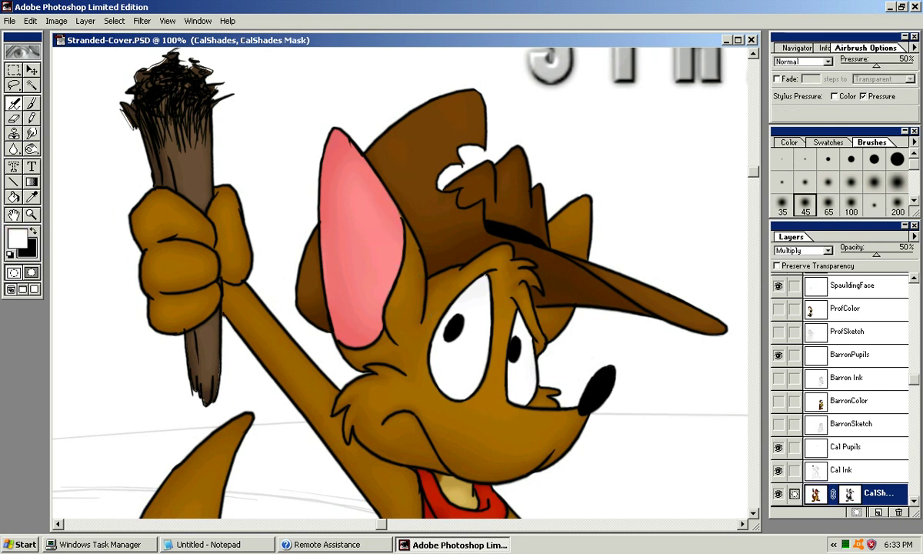
pyautogui.press('[')
pyautogui.press('[')
pyautogui.press('[')
pyautogui.press(']')
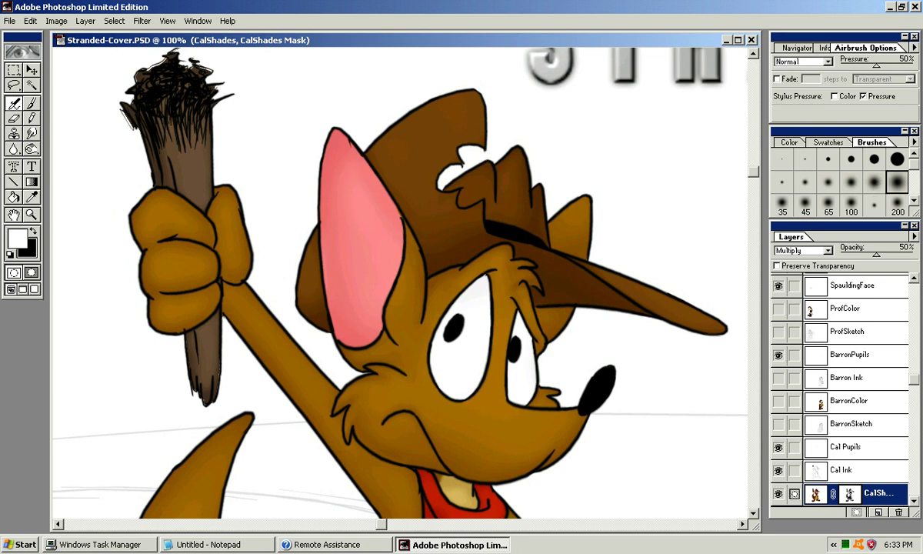
pyautogui.press(']')
pyautogui.press(']')
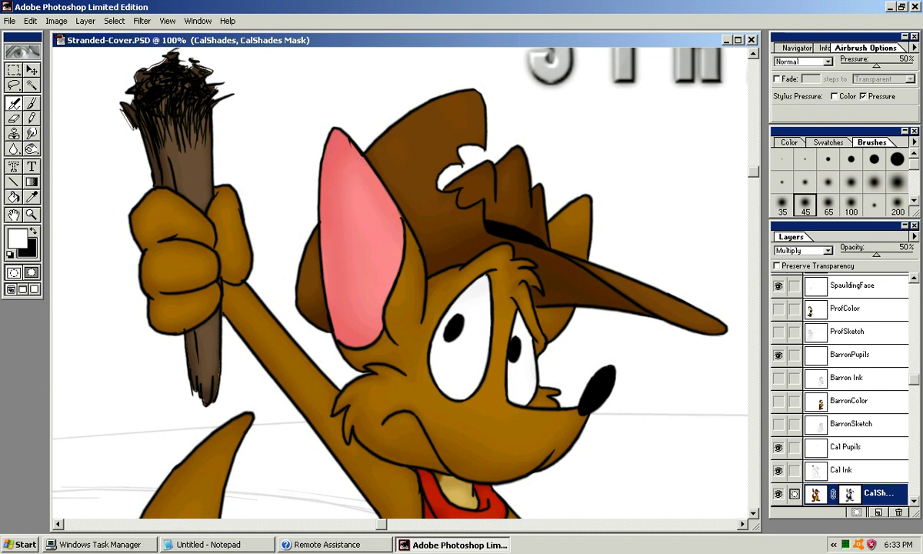
pyautogui.press('x')
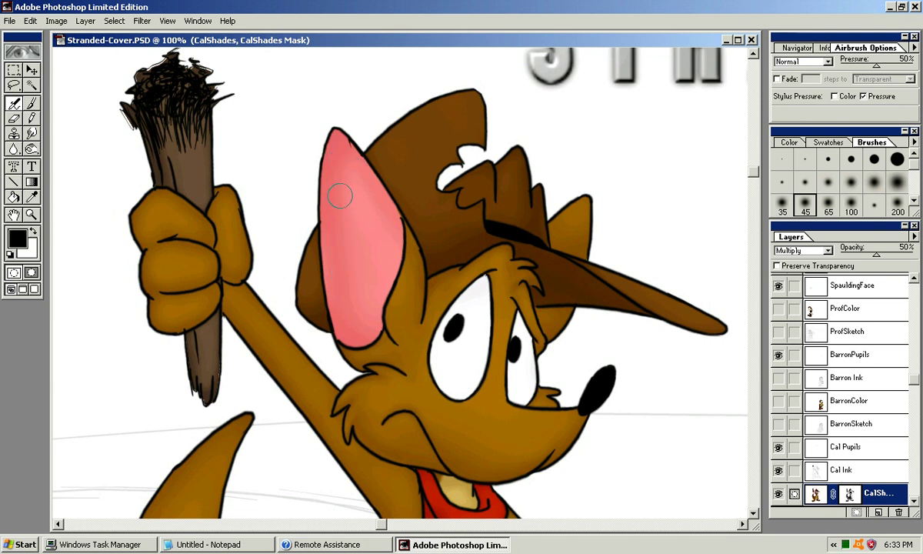
pyautogui.moveTo(340, 171)
pyautogui.mouseDown()
pyautogui.moveTo(345, 235)
pyautogui.moveTo(339, 217)
pyautogui.mouseUp()
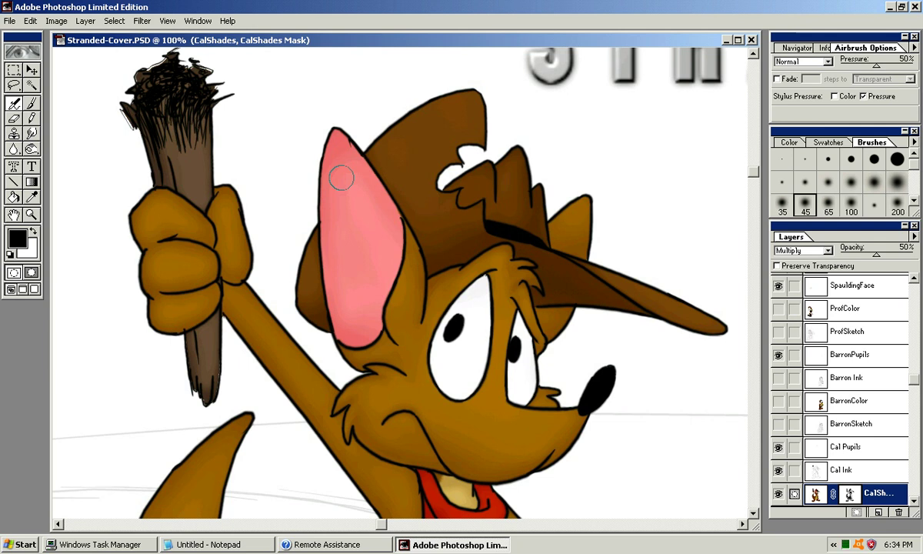
pyautogui.moveTo(340, 189)
pyautogui.mouseDown()
pyautogui.moveTo(334, 219)
pyautogui.moveTo(347, 319)
pyautogui.mouseUp()
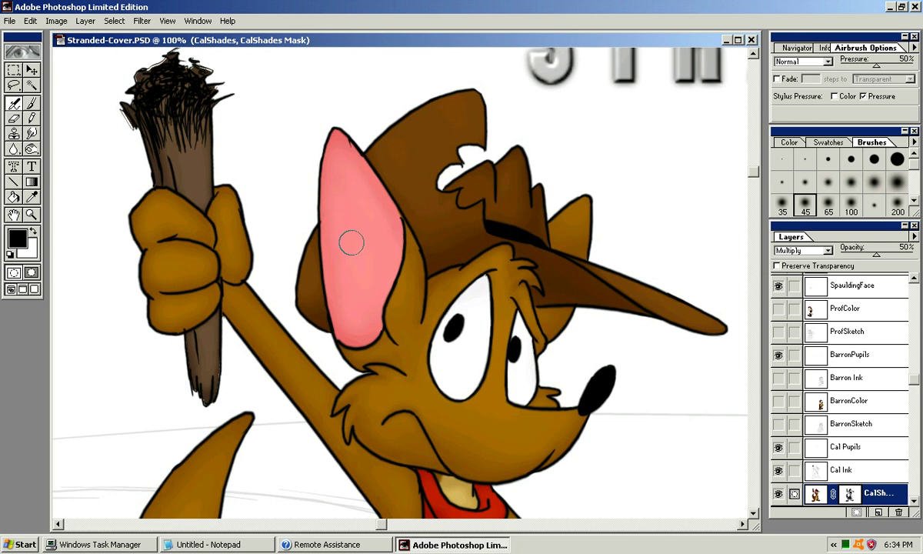
# Airbrush the mask over the pink inner ear with the soft 65-pixel brush, using white toward the hat side and black through the middle.
pyautogui.press(']')
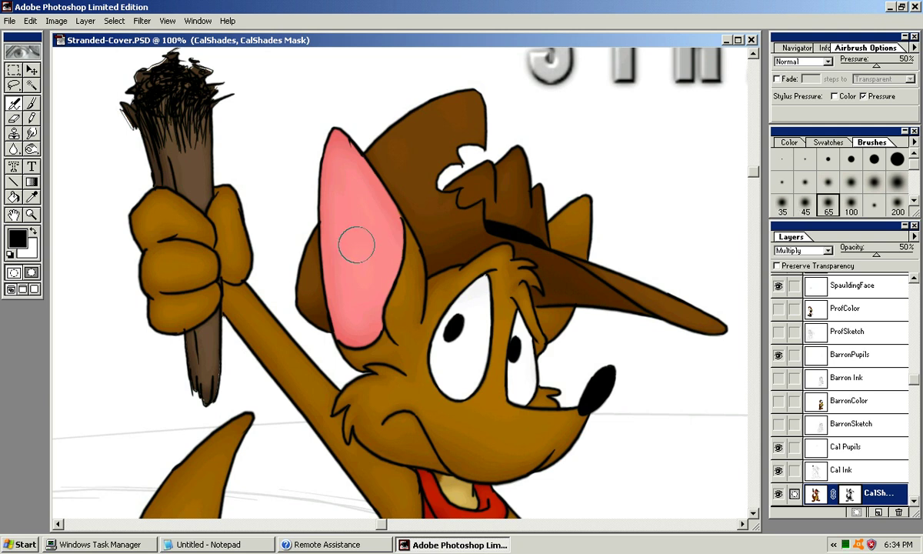
pyautogui.press('x')
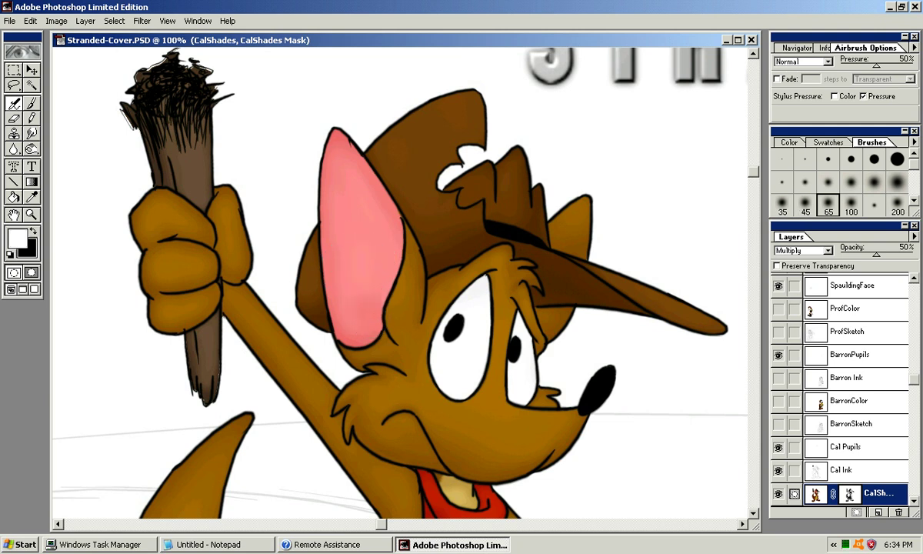
pyautogui.moveTo(371, 295)
pyautogui.mouseDown()
pyautogui.moveTo(368, 329)
pyautogui.moveTo(383, 262)
pyautogui.mouseUp()
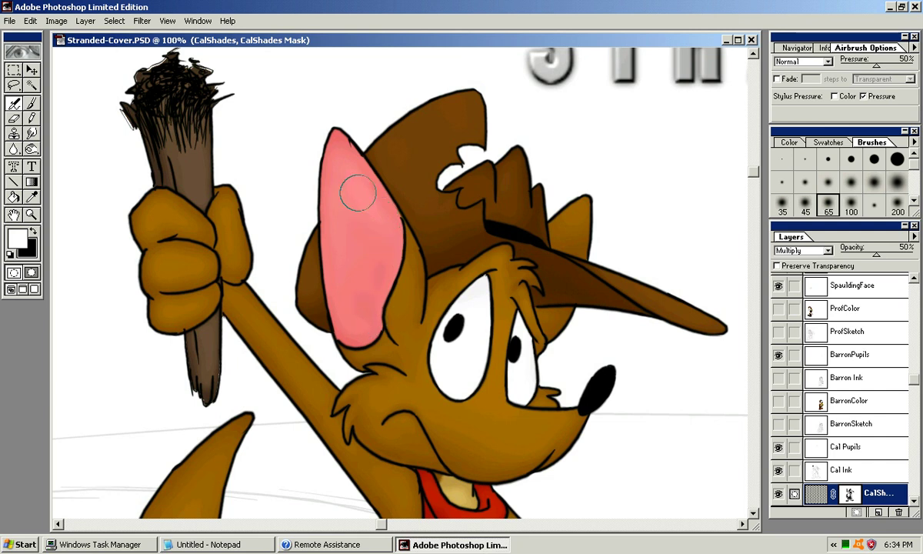
pyautogui.moveTo(397, 285); pyautogui.dragTo(385, 228)
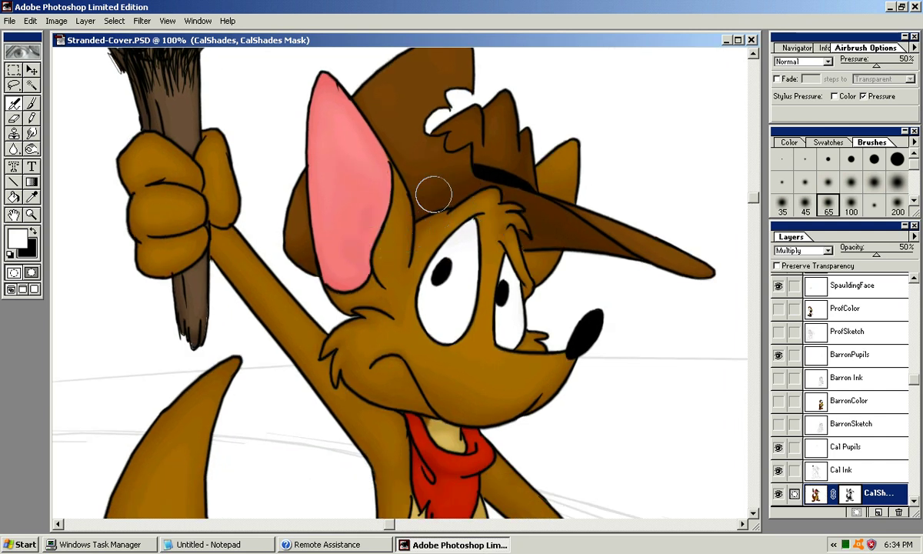
pyautogui.moveTo(437, 230); pyautogui.dragTo(466, 280)
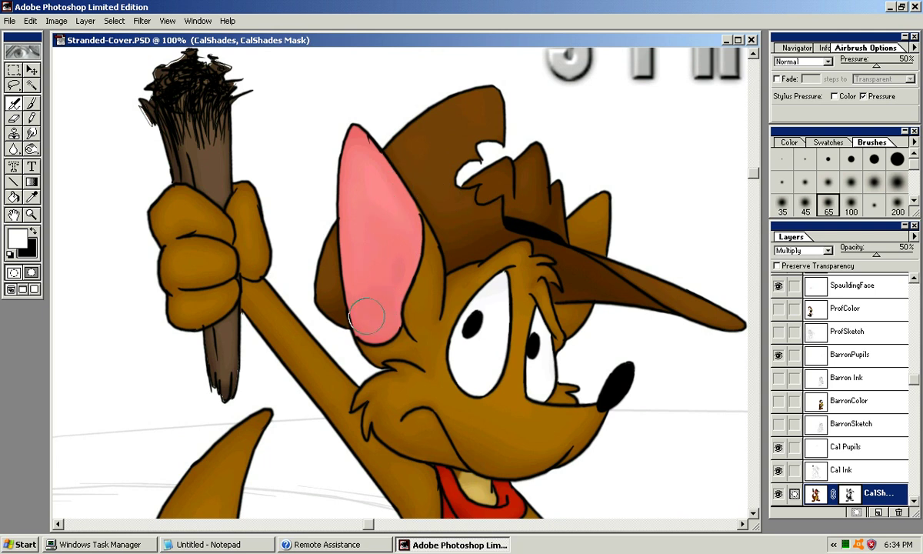
pyautogui.moveTo(375, 323)
pyautogui.mouseDown()
pyautogui.moveTo(406, 195)
pyautogui.moveTo(429, 222)
pyautogui.moveTo(399, 240)
pyautogui.mouseUp()
pyautogui.press('x')
pyautogui.moveTo(377, 287)
pyautogui.mouseDown()
pyautogui.moveTo(388, 290)
pyautogui.moveTo(388, 255)
pyautogui.moveTo(364, 181)
pyautogui.moveTo(370, 199)
pyautogui.mouseUp()
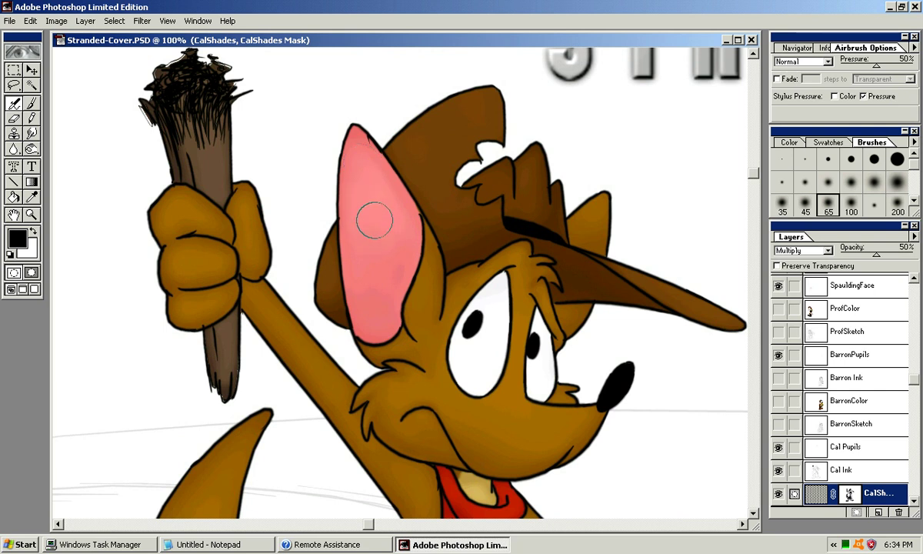
# Set the paint colour to white and inspect the shading on the kangaroo's legs, belly, tail, arms and head, up close and zoomed out.
pyautogui.moveTo(403, 164); pyautogui.dragTo(366, 3)
pyautogui.moveTo(384, 307)
pyautogui.mouseDown()
pyautogui.moveTo(394, 164)
pyautogui.moveTo(404, 235)
pyautogui.mouseUp()
pyautogui.moveTo(297, 506); pyautogui.dragTo(343, 329)
pyautogui.moveTo(413, 334); pyautogui.dragTo(404, 337)
pyautogui.press('x')
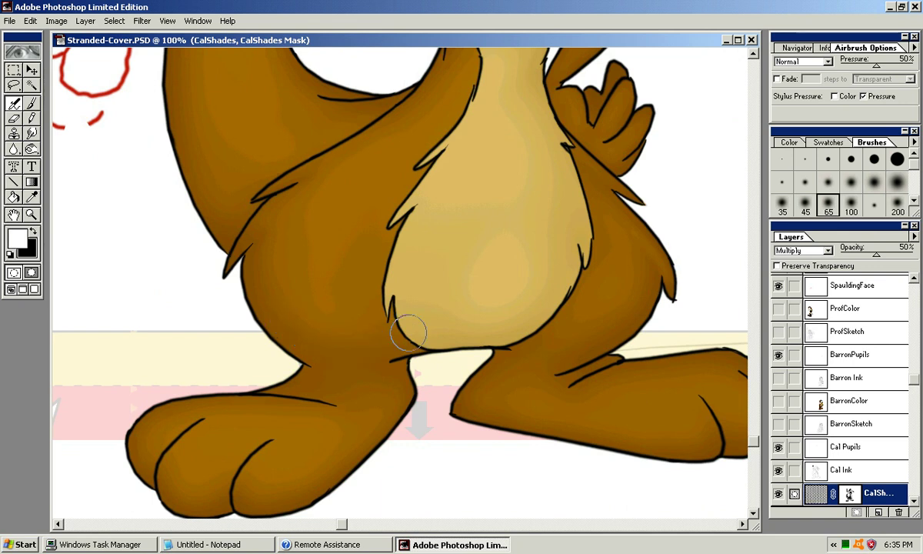
pyautogui.moveTo(510, 305); pyautogui.dragTo(448, 318)
pyautogui.moveTo(492, 364); pyautogui.dragTo(425, 367)
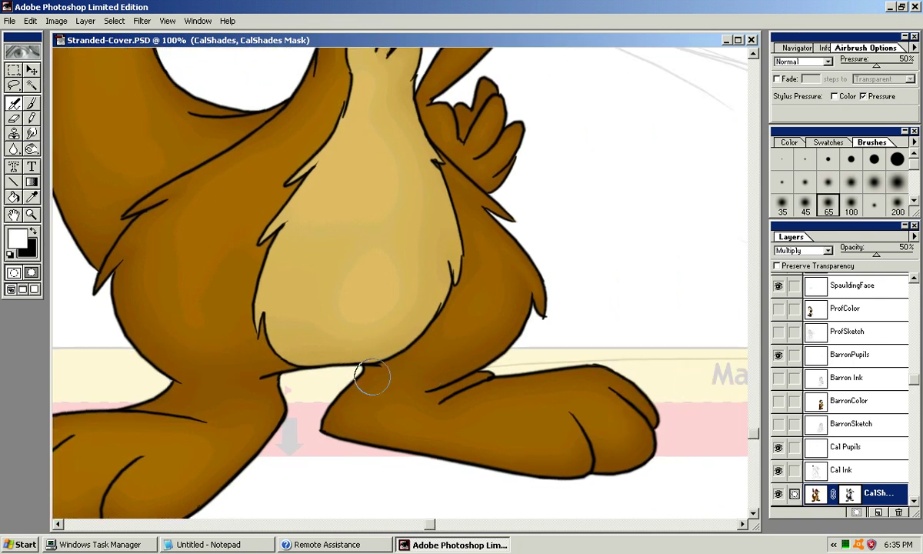
pyautogui.moveTo(427, 282)
pyautogui.mouseDown()
pyautogui.moveTo(577, 302)
pyautogui.moveTo(662, 243)
pyautogui.moveTo(667, 268)
pyautogui.mouseUp()
pyautogui.moveTo(295, 124); pyautogui.dragTo(300, 289)
pyautogui.press(']')
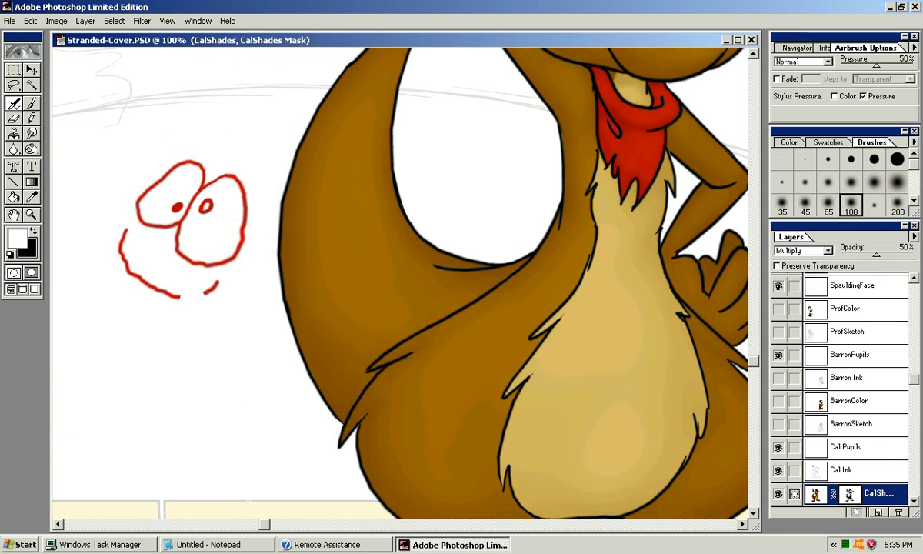
pyautogui.scroll(5, 284, 384)
pyautogui.moveTo(521, 233); pyautogui.dragTo(407, 247)
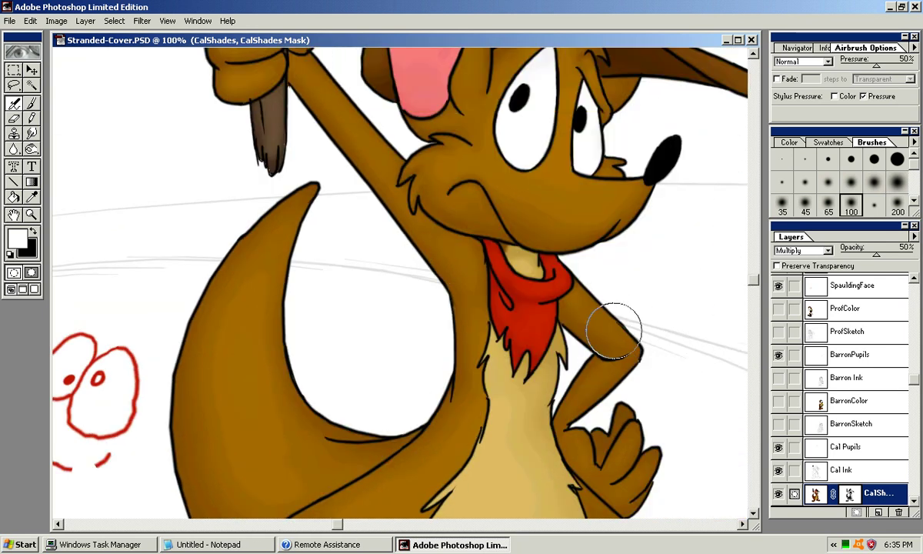
pyautogui.moveTo(611, 339); pyautogui.dragTo(559, 251)
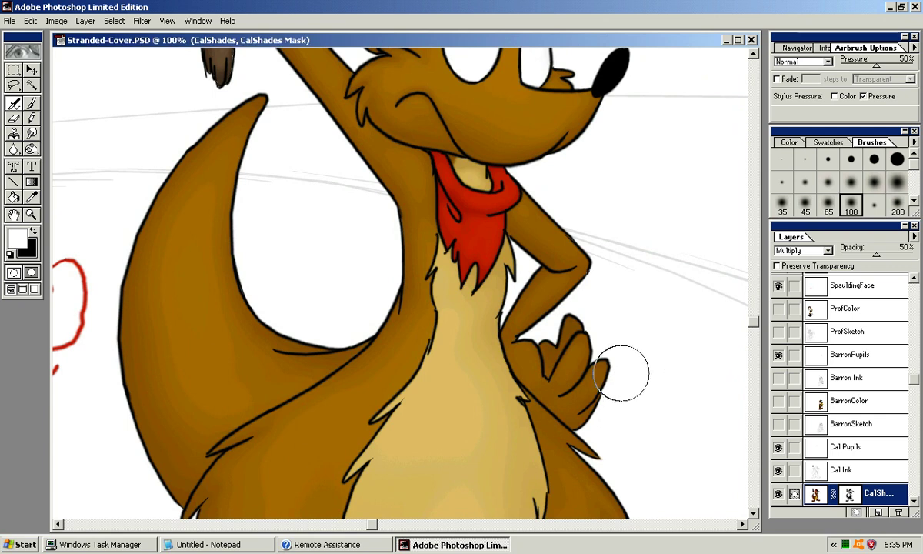
pyautogui.press('[')
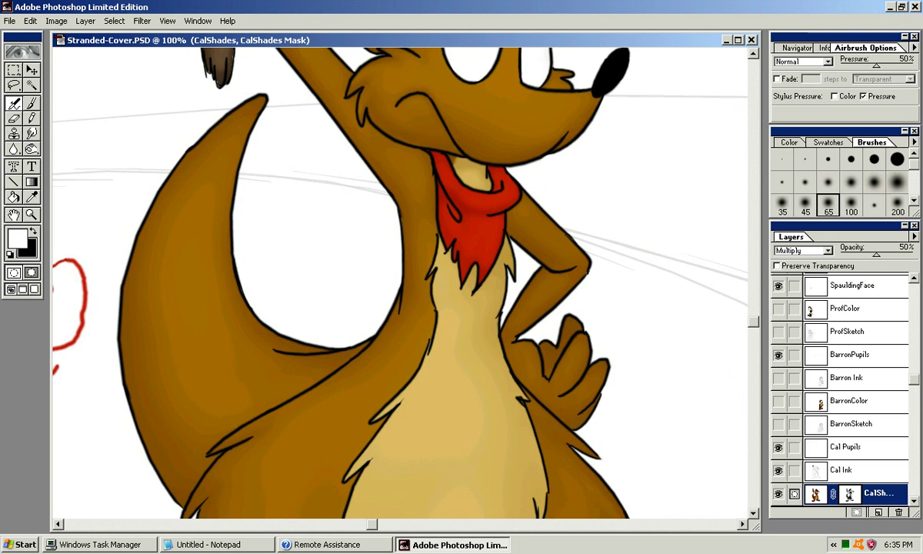
pyautogui.scroll(5, 545, 295)
pyautogui.scroll(4, 504, 379)
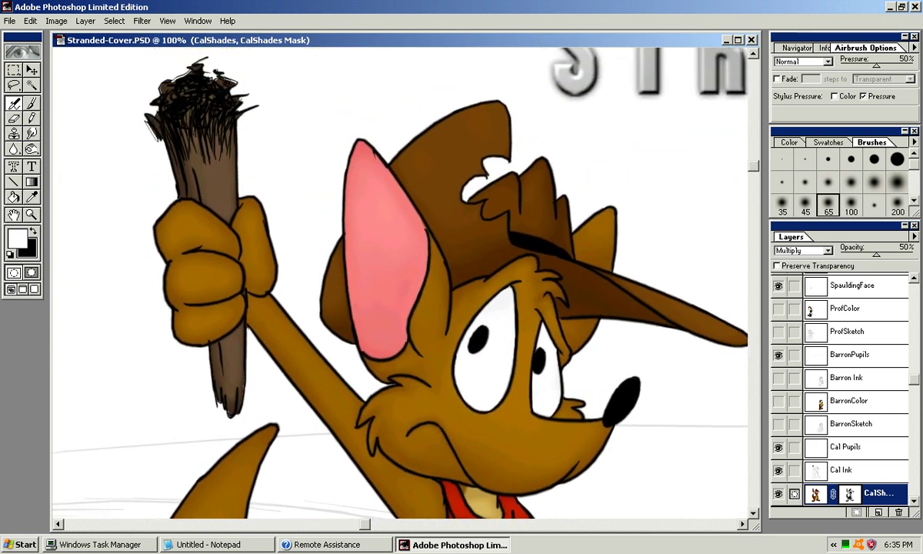
pyautogui.hotkey('ctrl', '-')
pyautogui.scroll(-5, 400, 281)
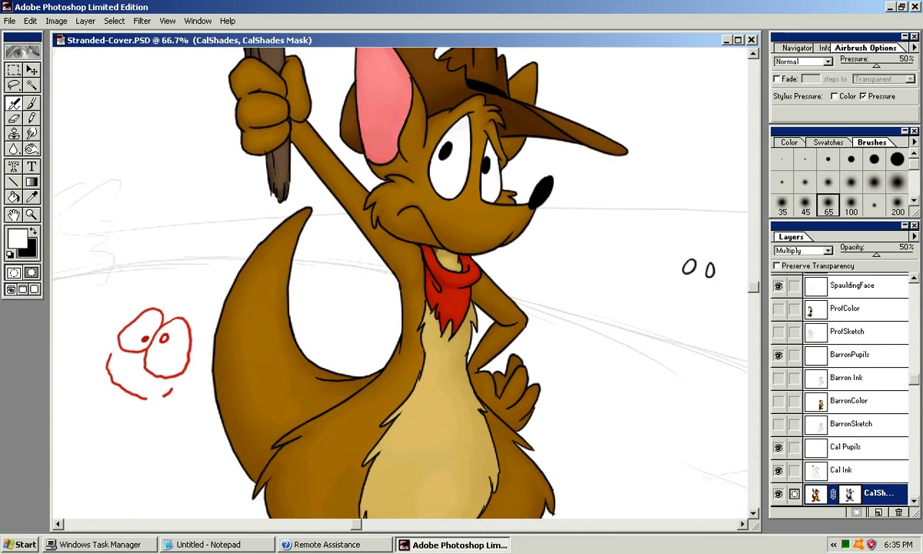
# Duplicate the CalColor layer above CalShades under the default name and hide the copy.
pyautogui.moveTo(913, 379); pyautogui.dragTo(913, 405)
pyautogui.click(855, 482)
pyautogui.click(913, 236)
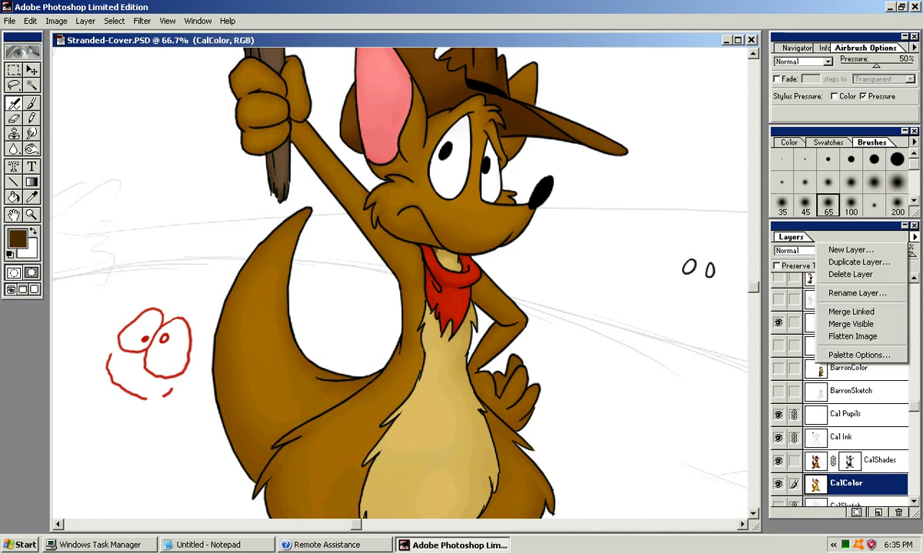
pyautogui.click(830, 261)
pyautogui.press('Return')
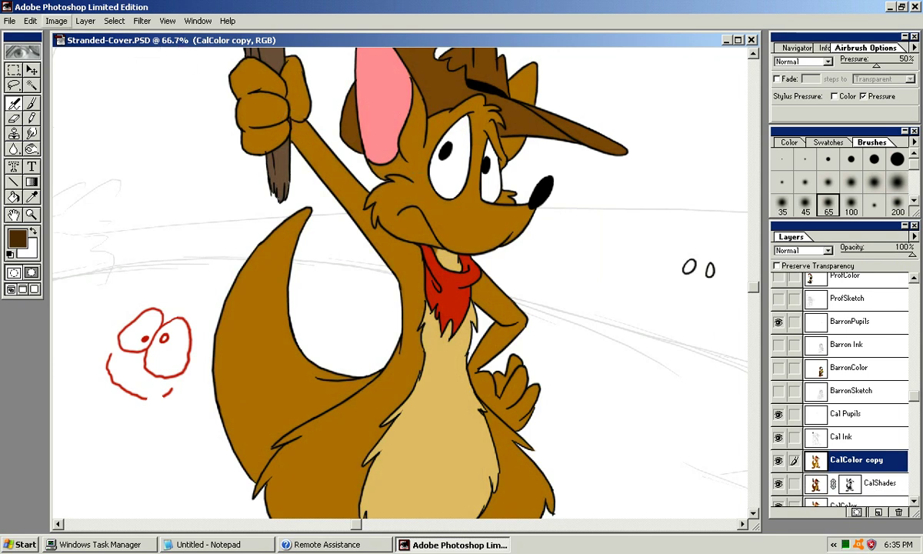
pyautogui.click(777, 458)
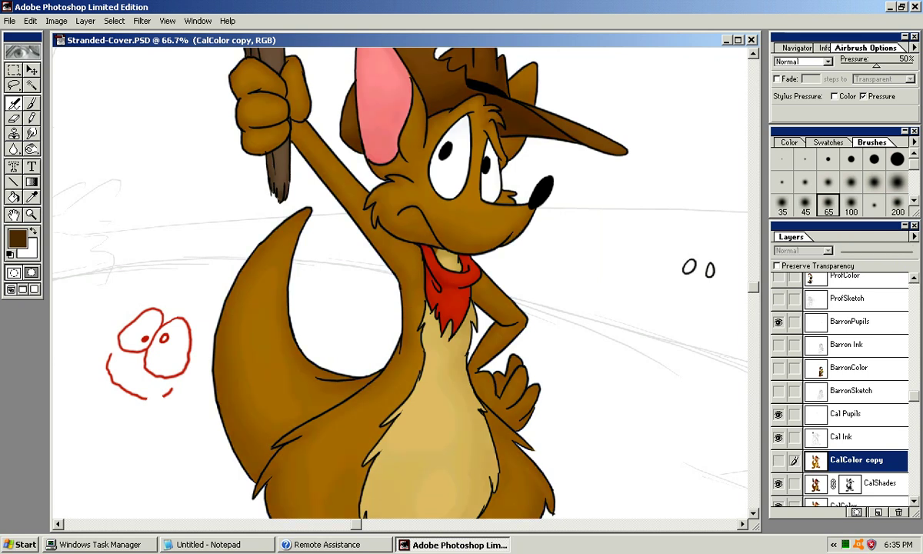
# Darken the CalShades layer with Brightness/Contrast, setting the brightness to -50.
pyautogui.click(879, 483)
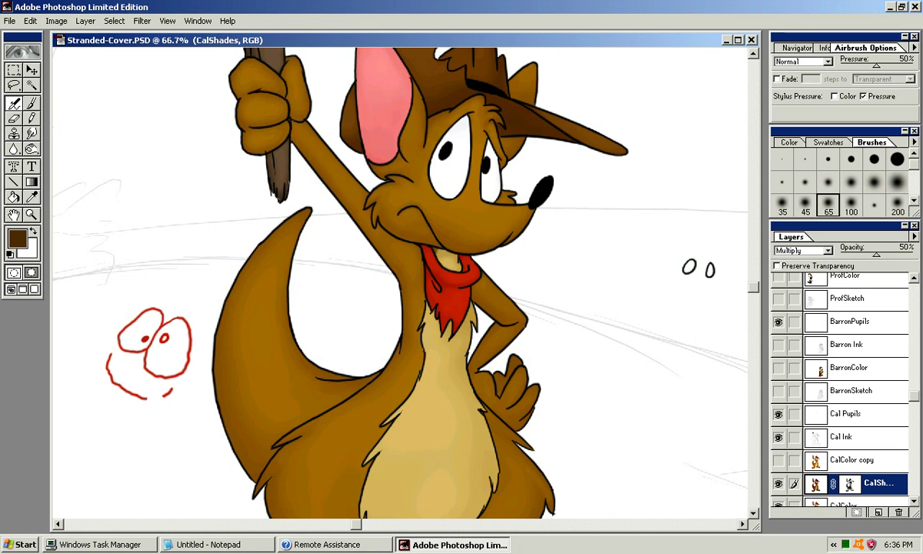
pyautogui.click(56, 21)
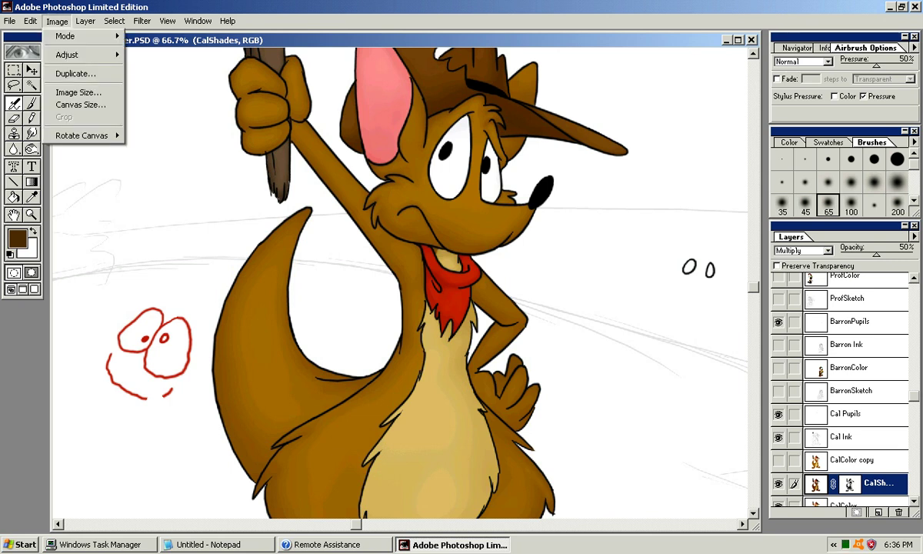
pyautogui.moveTo(66, 55)
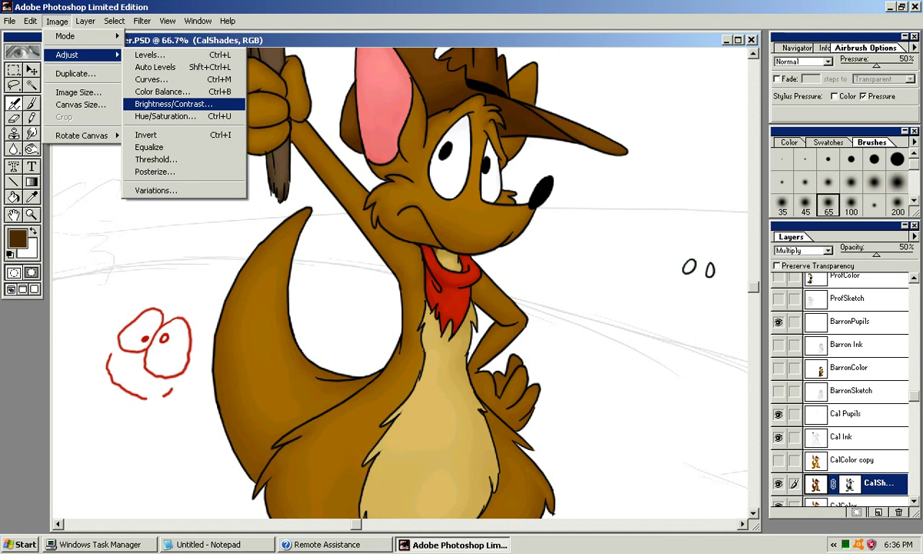
pyautogui.click(173, 104)
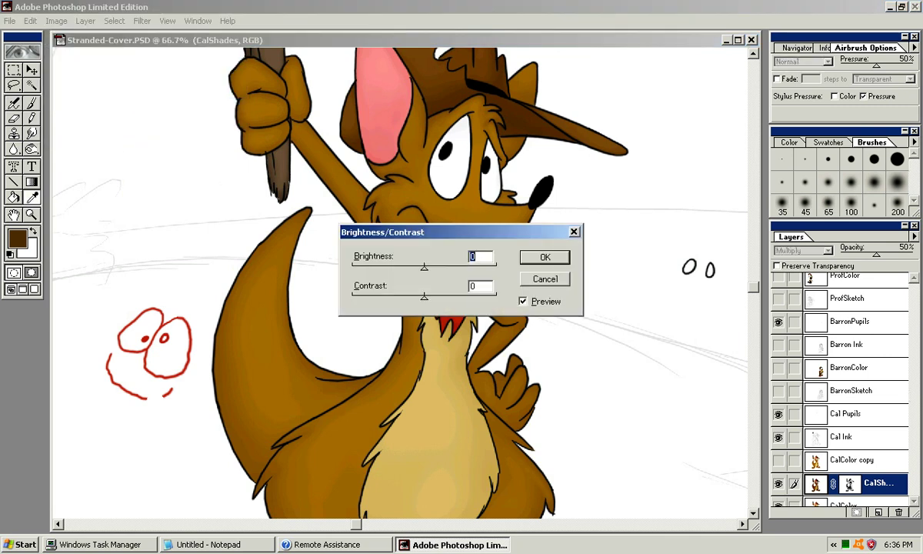
pyautogui.write('-41')
pyautogui.moveTo(393, 269); pyautogui.dragTo(391, 269)
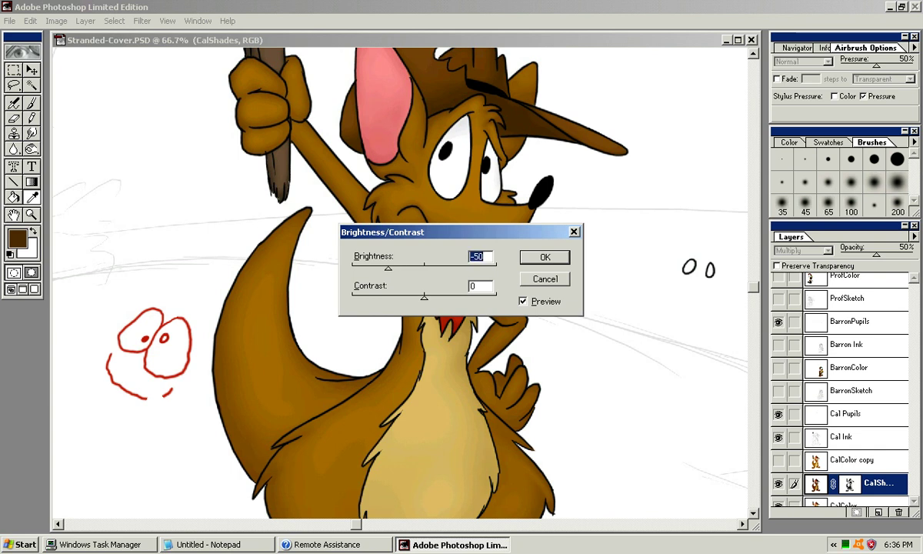
pyautogui.press('Return')
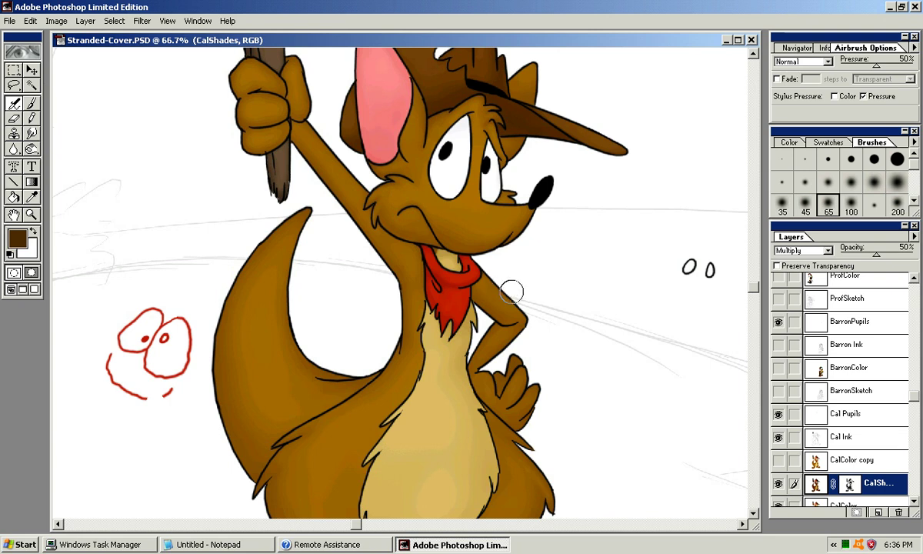
# Make the hidden CalColor copy layer active and visible.
pyautogui.scroll(-3, 842, 384)
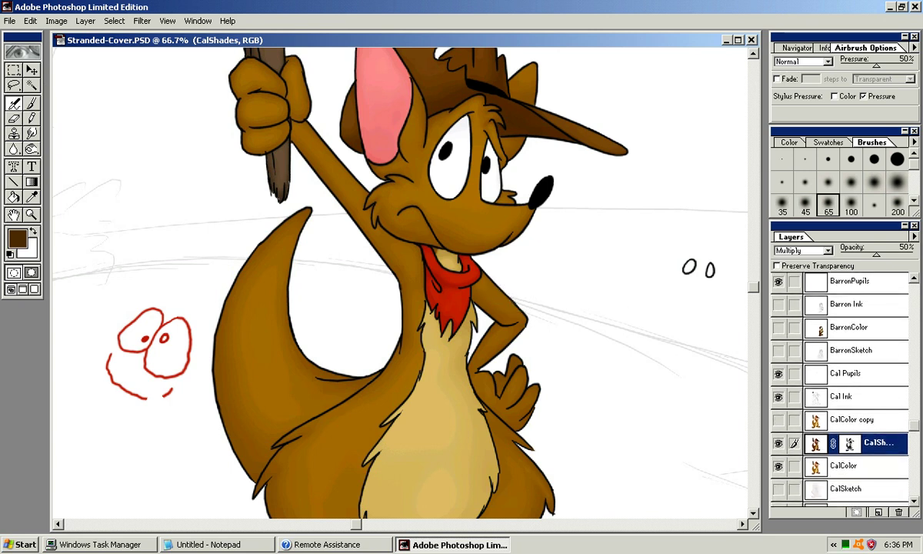
pyautogui.click(852, 419)
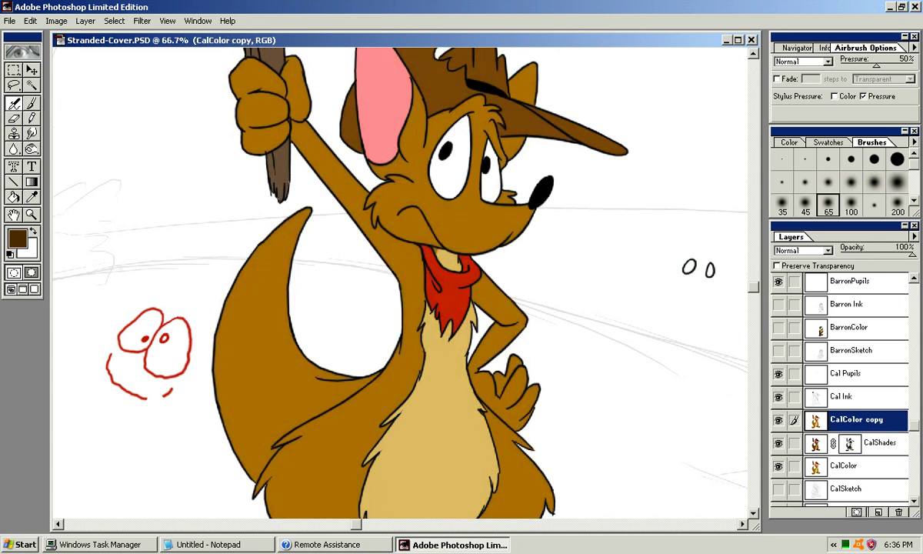
pyautogui.click(85, 21)
pyautogui.moveTo(57, 22)
pyautogui.moveTo(77, 54)
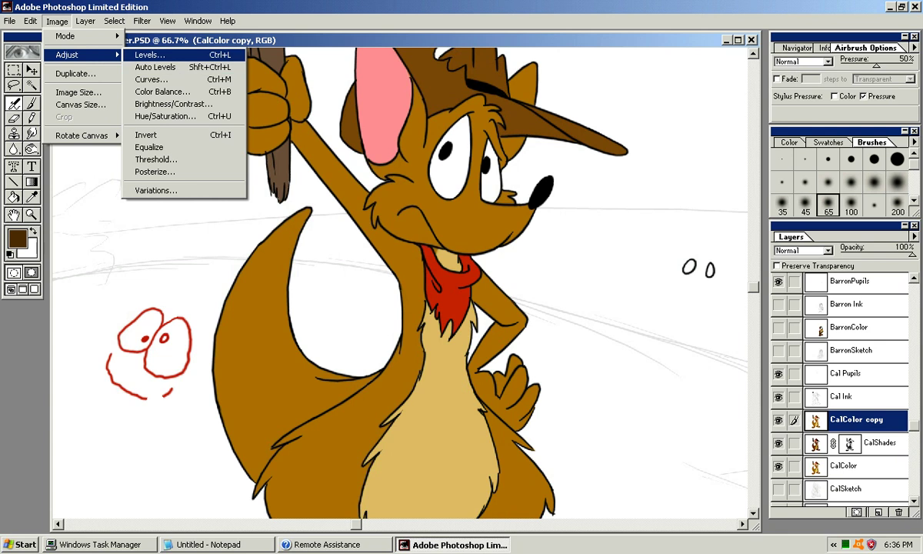
pyautogui.click(150, 55)
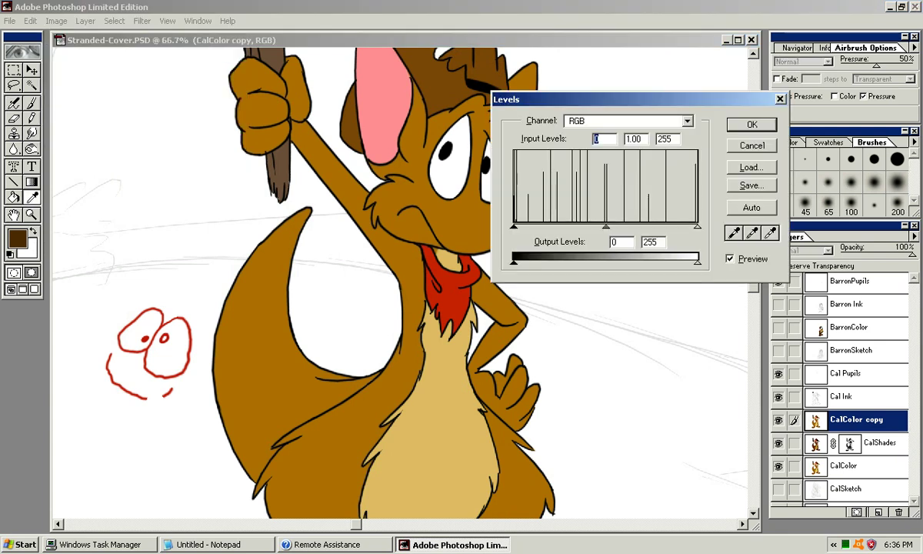
pyautogui.press('Escape')
# Lighten the CalColor copy layer with Brightness/Contrast, setting the brightness to +50.
pyautogui.click(57, 21)
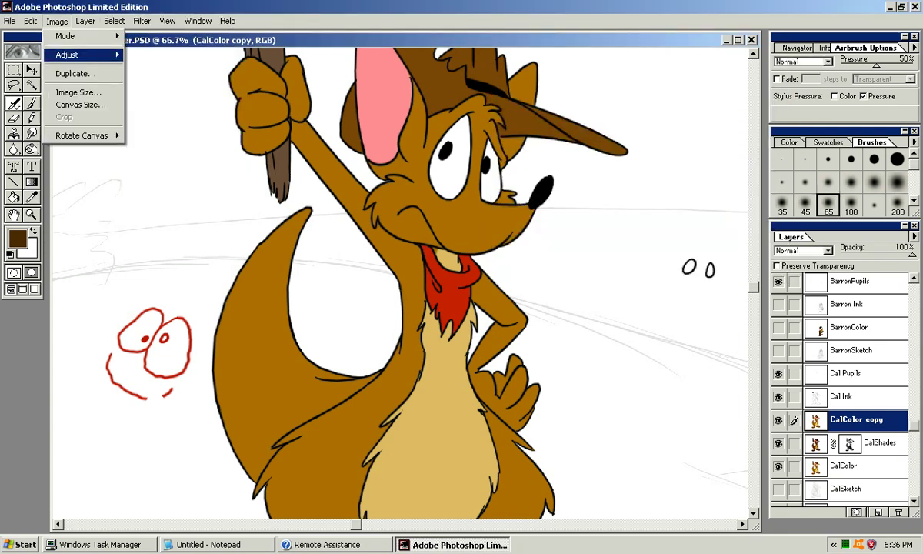
pyautogui.moveTo(67, 54)
pyautogui.click(173, 98)
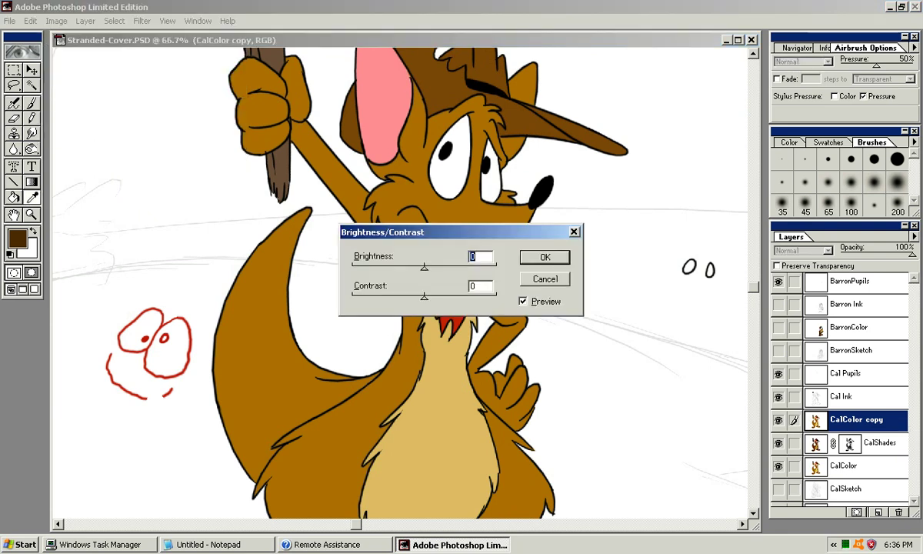
pyautogui.moveTo(424, 267); pyautogui.dragTo(451, 268)
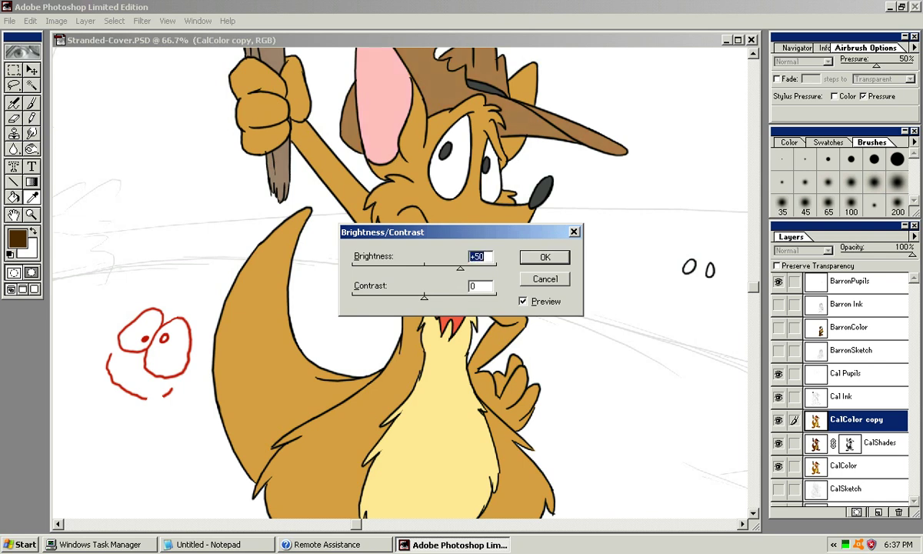
pyautogui.moveTo(399, 231); pyautogui.dragTo(450, 281)
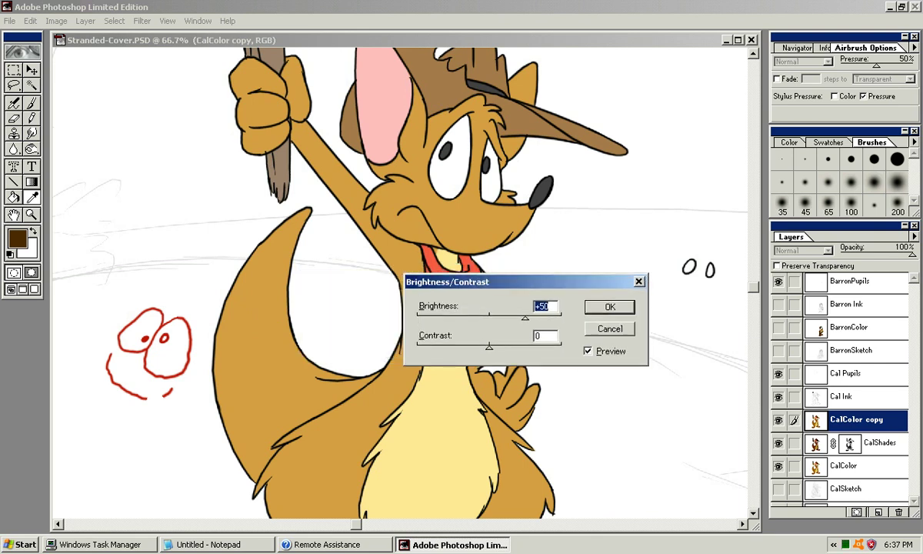
pyautogui.press('Return')
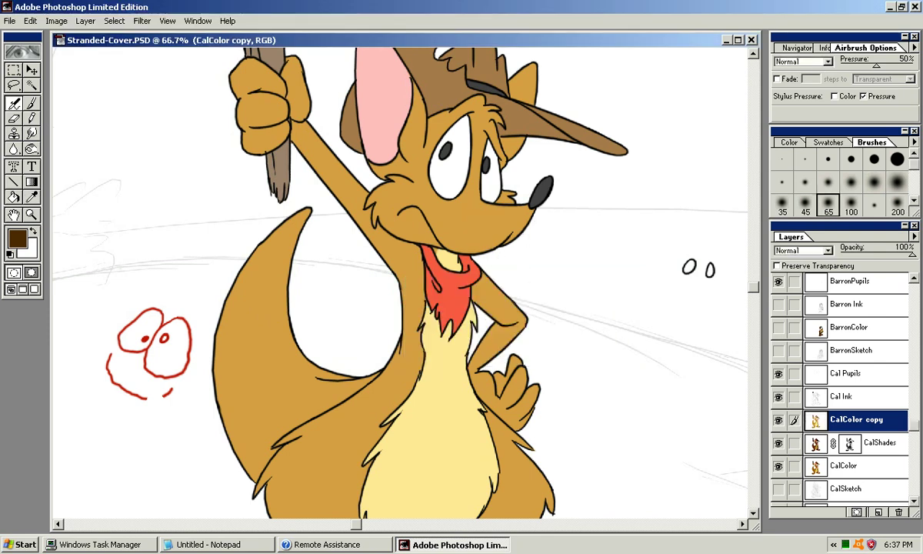
# Try the Screen, Overlay and Soft Light blend modes on the CalColor copy layer.
pyautogui.click(825, 251)
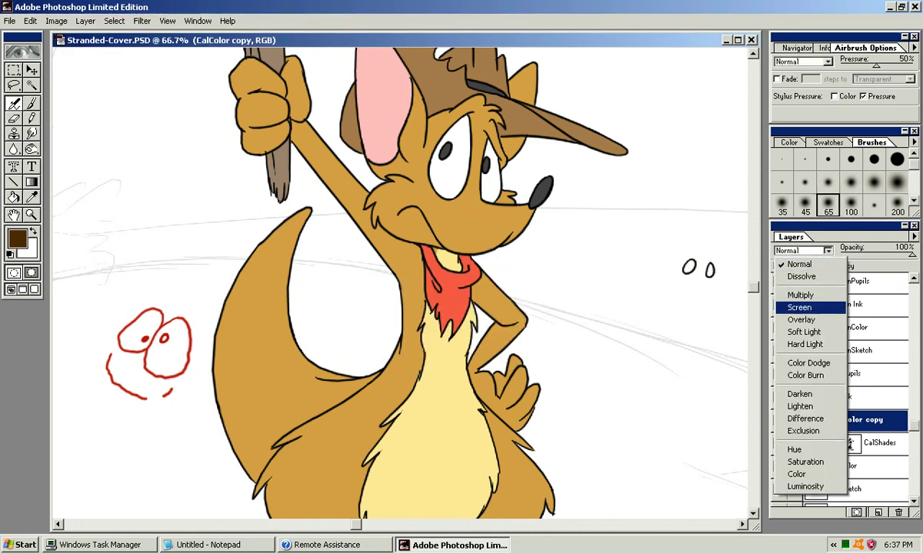
pyautogui.click(799, 308)
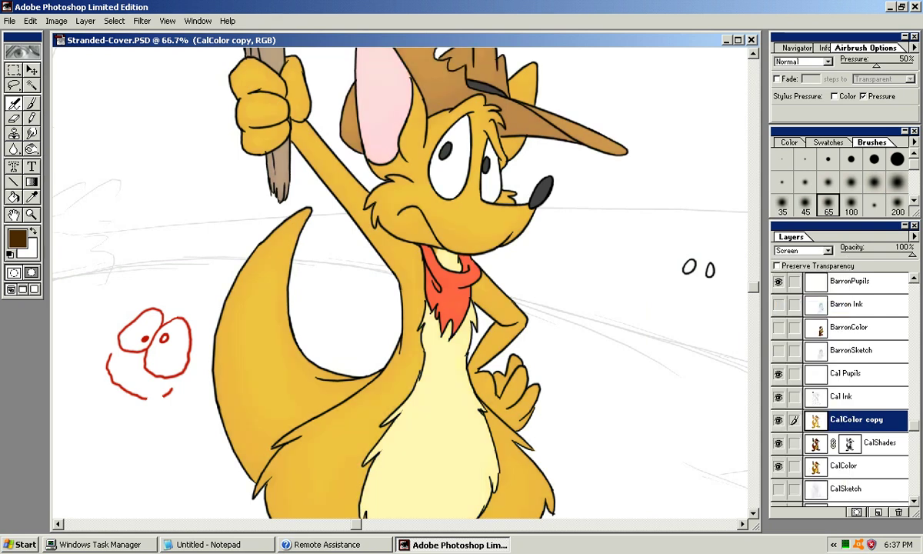
pyautogui.click(825, 251)
pyautogui.click(800, 319)
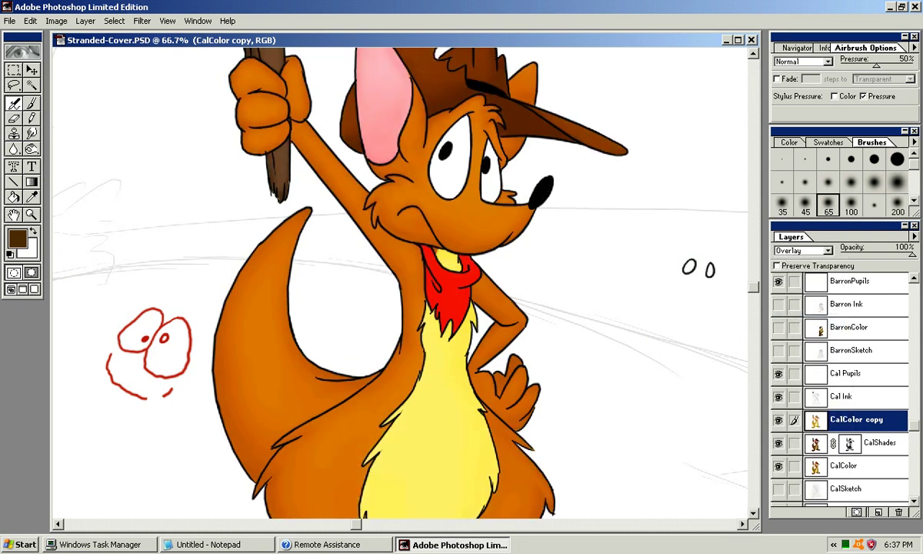
pyautogui.click(803, 250)
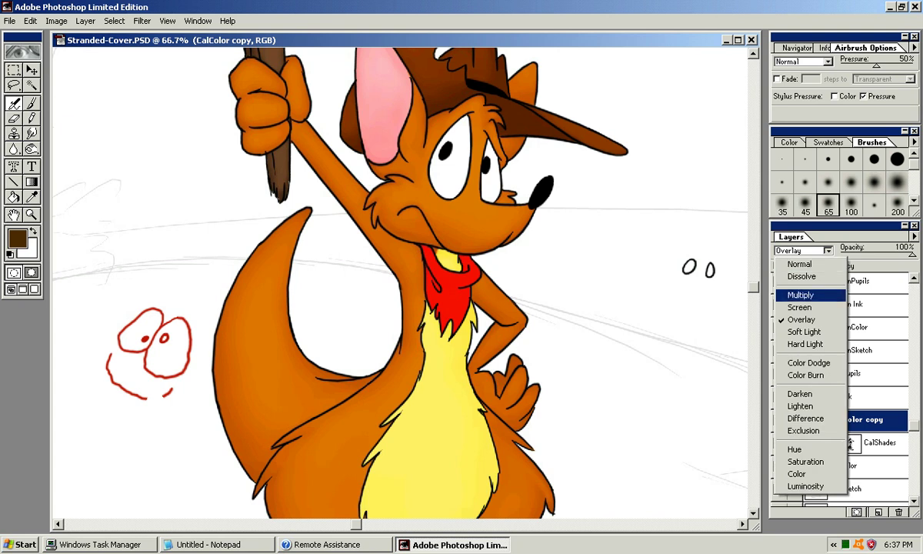
pyautogui.press('Down')
pyautogui.press('Return')
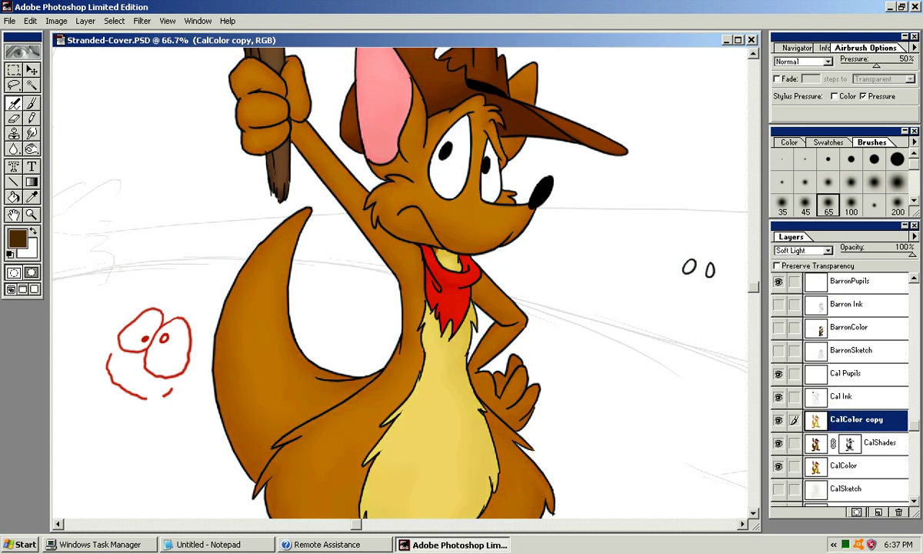
# Try Hard Light on the CalColor copy layer, return it to Soft Light and compare the kangaroo with the layer hidden and shown.
pyautogui.click(804, 250)
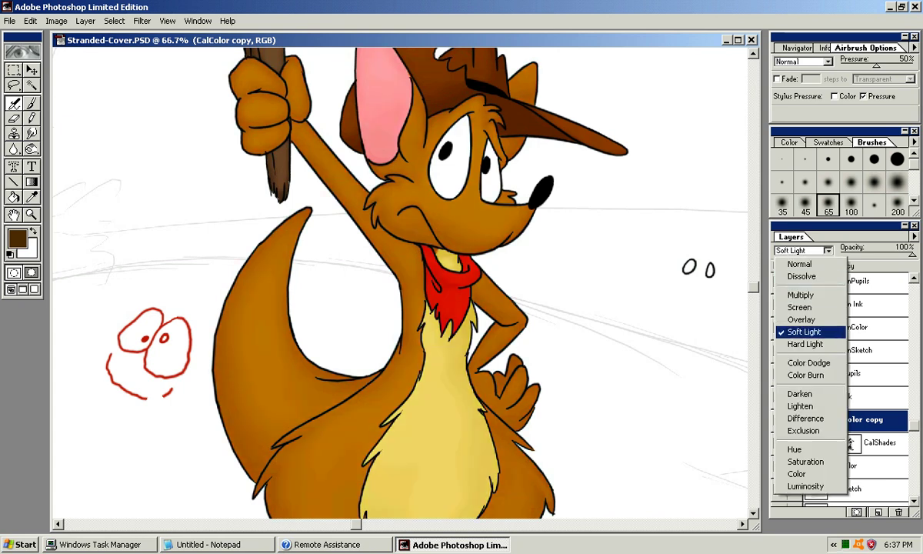
pyautogui.press('Down')
pyautogui.press('Return')
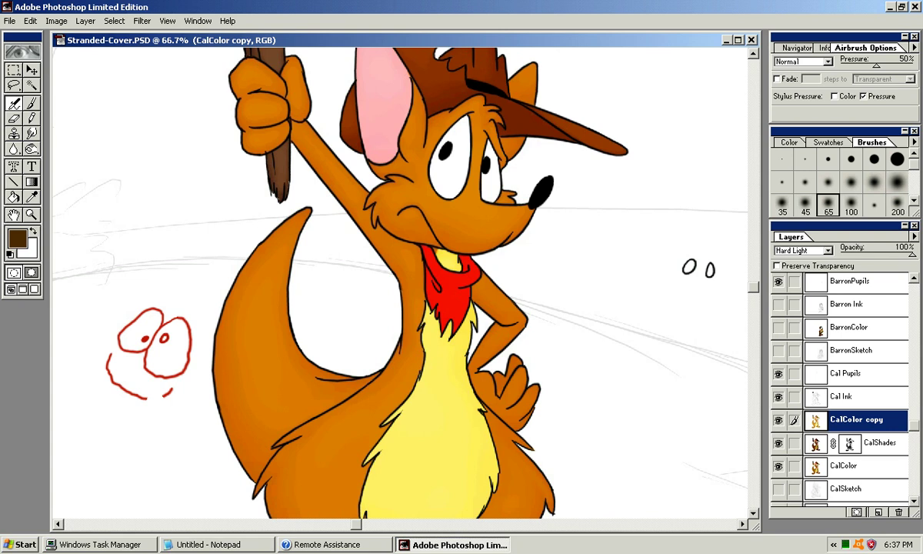
pyautogui.click(804, 250)
pyautogui.click(808, 332)
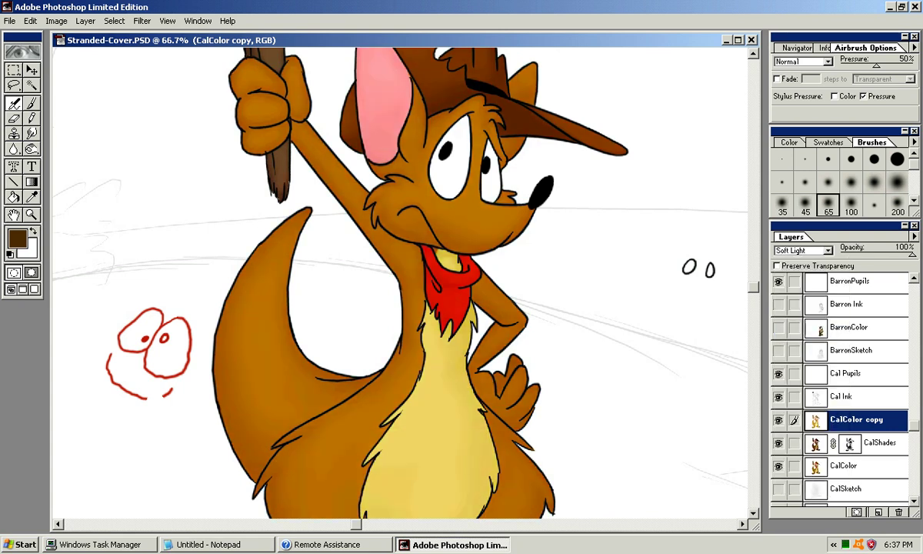
pyautogui.click(778, 420)
pyautogui.click(778, 420)
# Set the CalColor copy layer's blend mode to Lighten and compare the kangaroo with the layer hidden and shown.
pyautogui.click(827, 251)
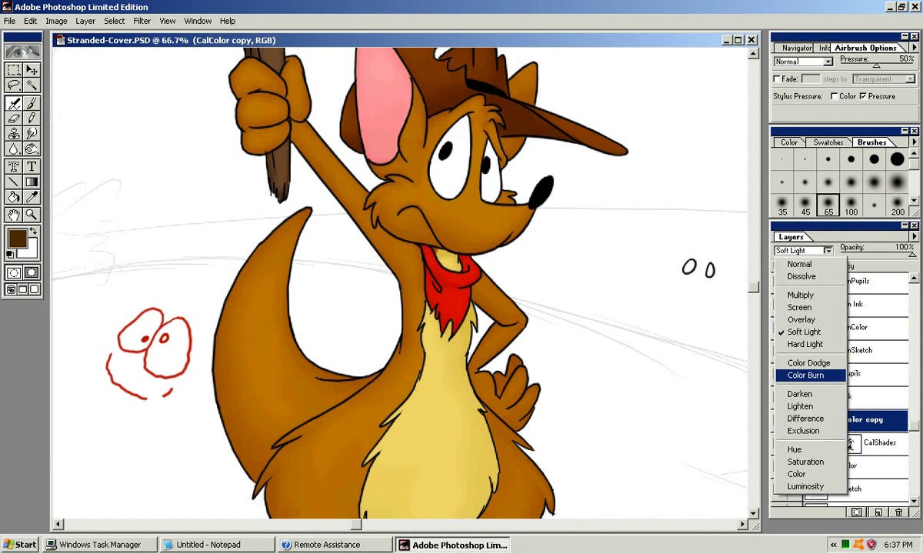
pyautogui.press('Return')
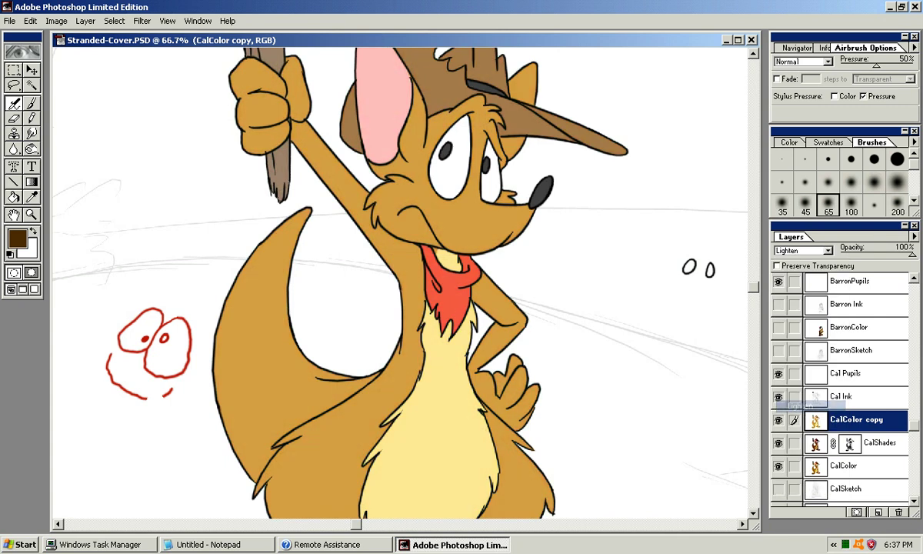
pyautogui.click(778, 420)
pyautogui.click(778, 420)
# Save and close the Stranded-Cover.PSD document.
pyautogui.moveTo(564, 40); pyautogui.dragTo(532, 37)
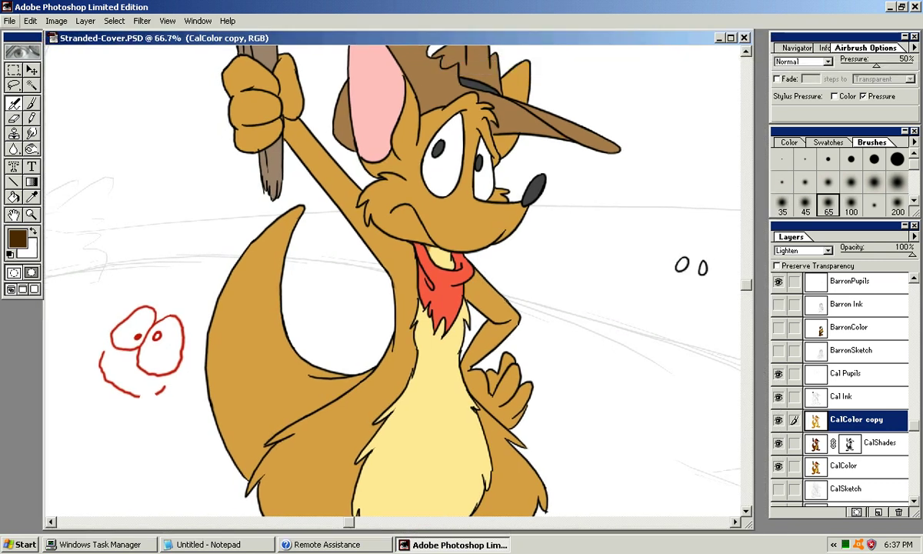
pyautogui.click(9, 21)
pyautogui.click(22, 91)
pyautogui.hotkey('ctrl', 'w')
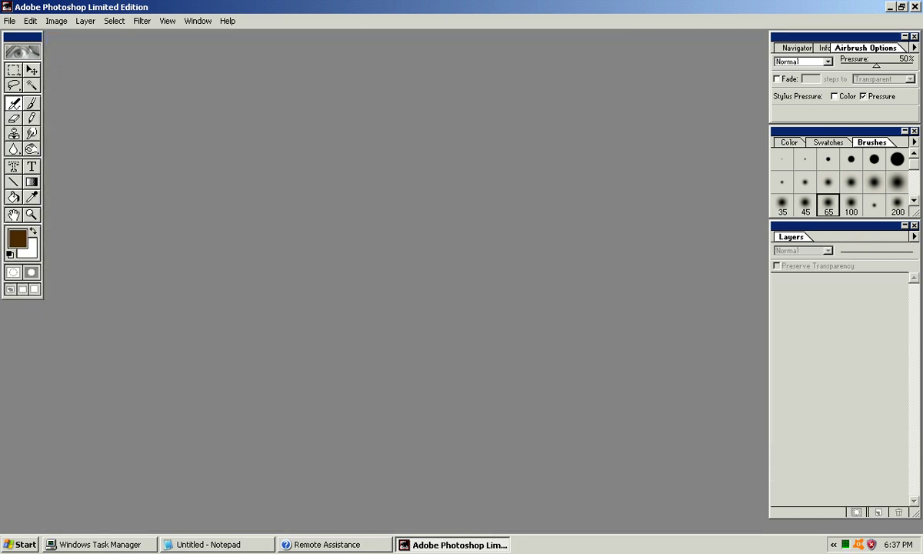
# Switch to Windows Explorer and open the Comics folder inside My Pictures.
pyautogui.click(20, 545)
pyautogui.press('Down')
pyautogui.press('Return')
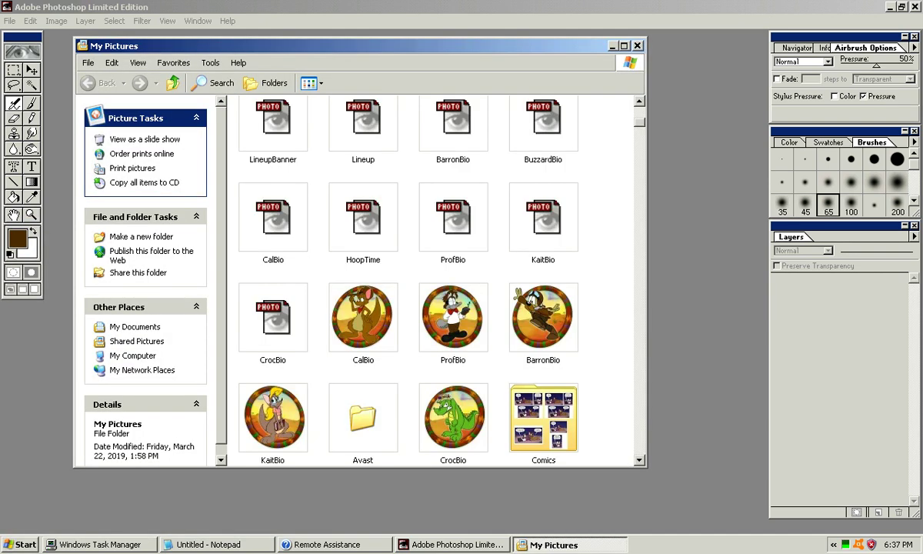
pyautogui.doubleClick(542, 419)
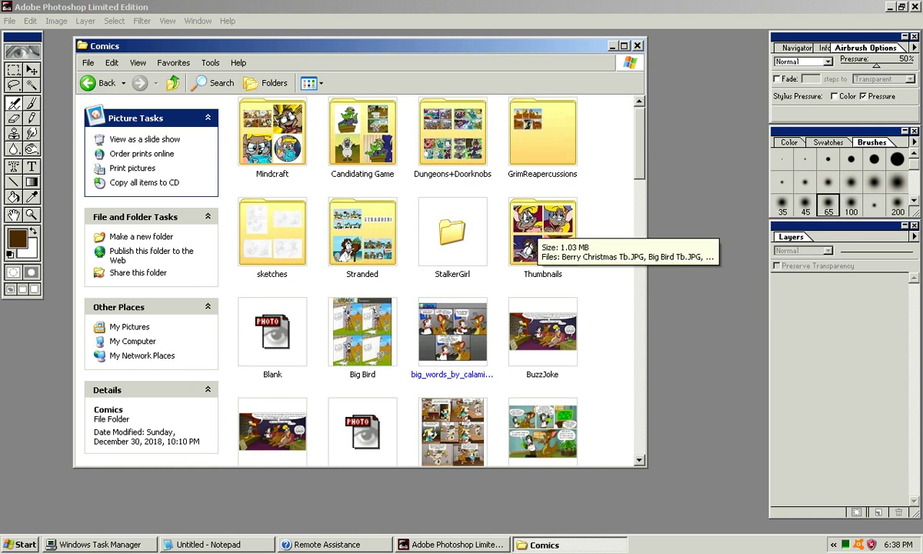
# Open the Book subfolder at the end of the Mindcraft comic folder.
pyautogui.click(278, 153)
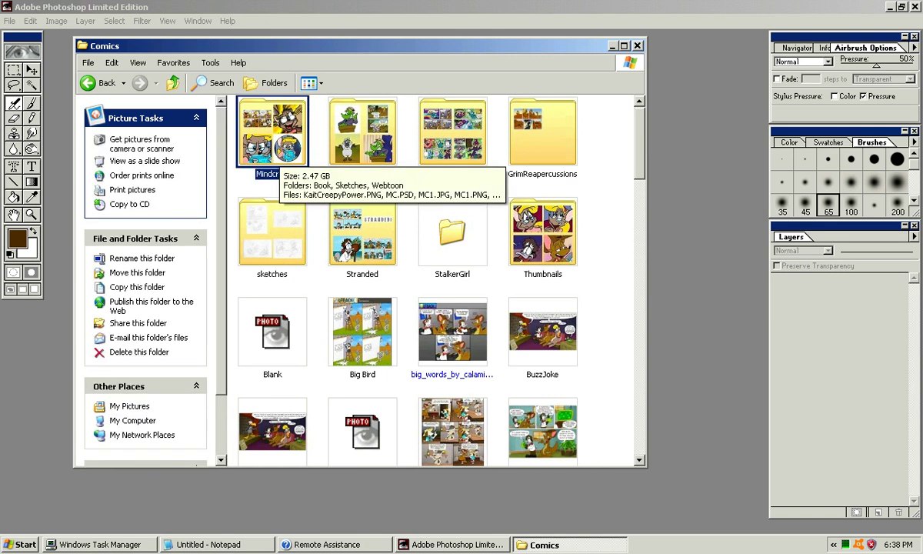
pyautogui.doubleClick(278, 153)
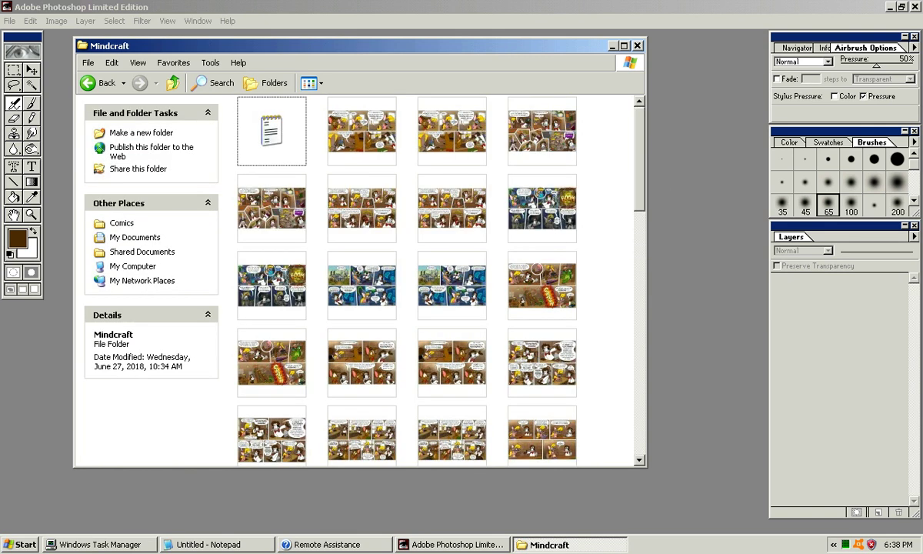
pyautogui.scroll(-6, 435, 280)
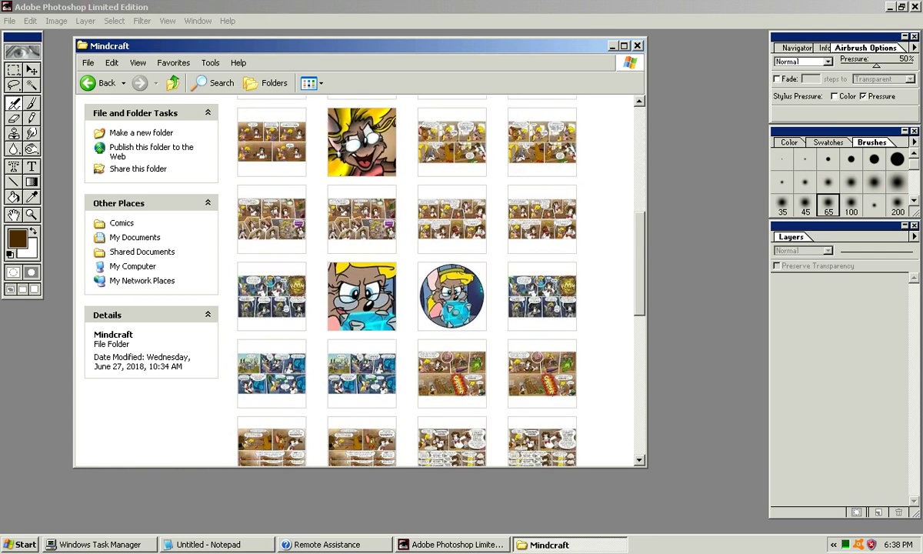
pyautogui.scroll(-8, 407, 281)
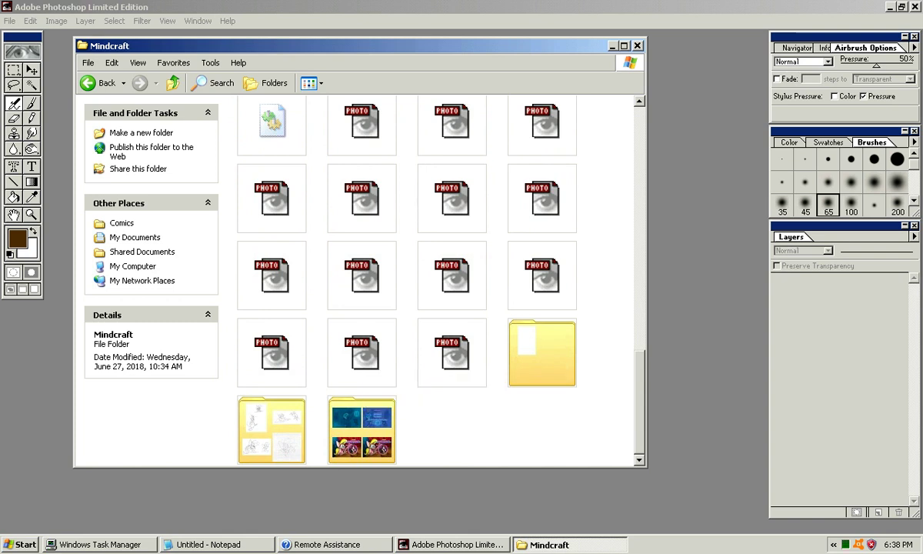
pyautogui.click(361, 429)
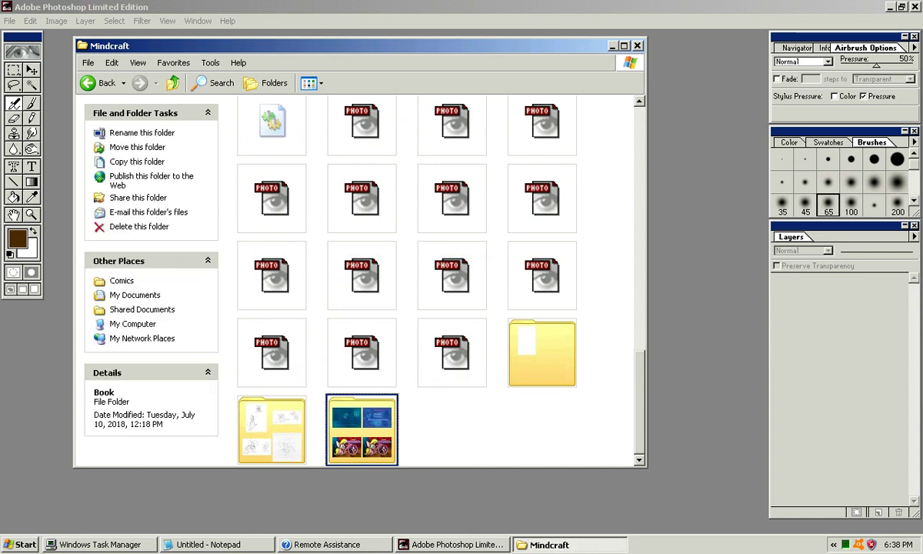
pyautogui.doubleClick(361, 429)
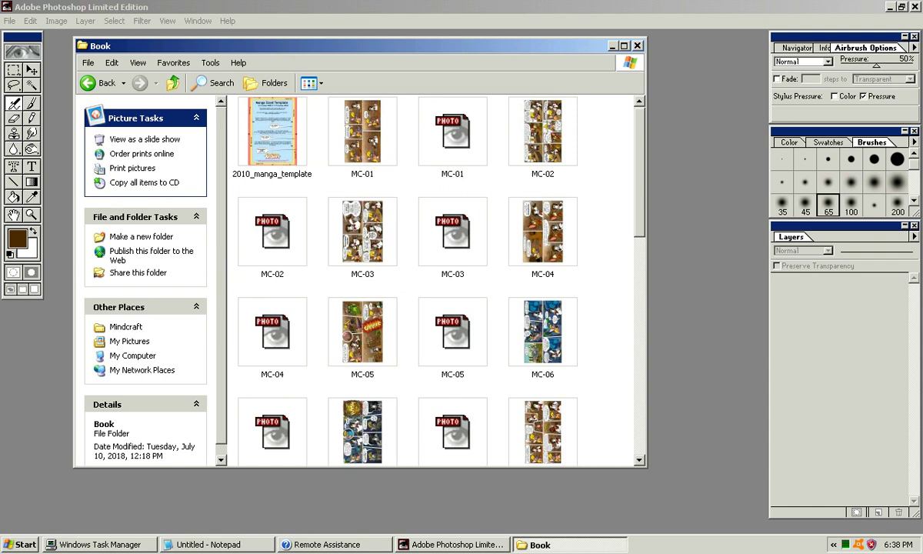
# Open the MC-Cover3 Photoshop file from the Book folder and select its KaitHilite layer to check the blend mode.
pyautogui.scroll(-9, 434, 281)
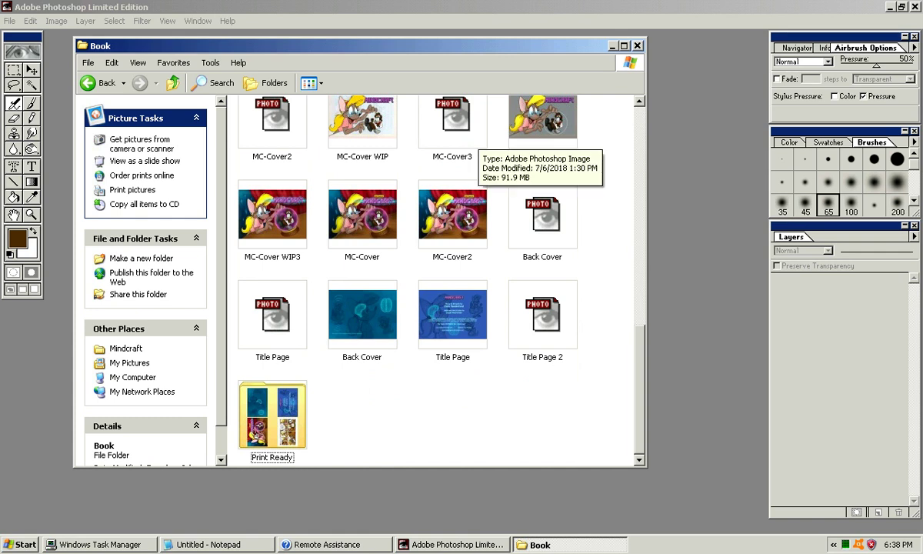
pyautogui.click(455, 134)
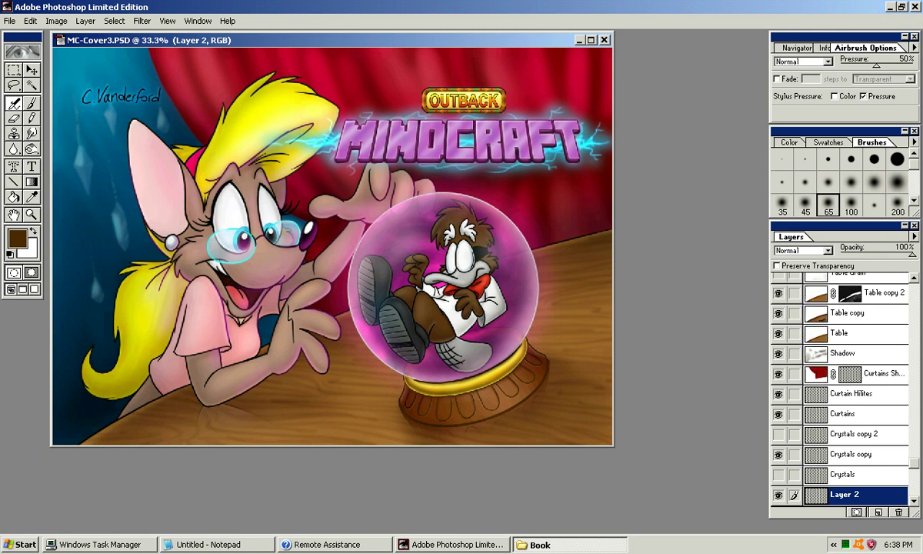
pyautogui.click(913, 277)
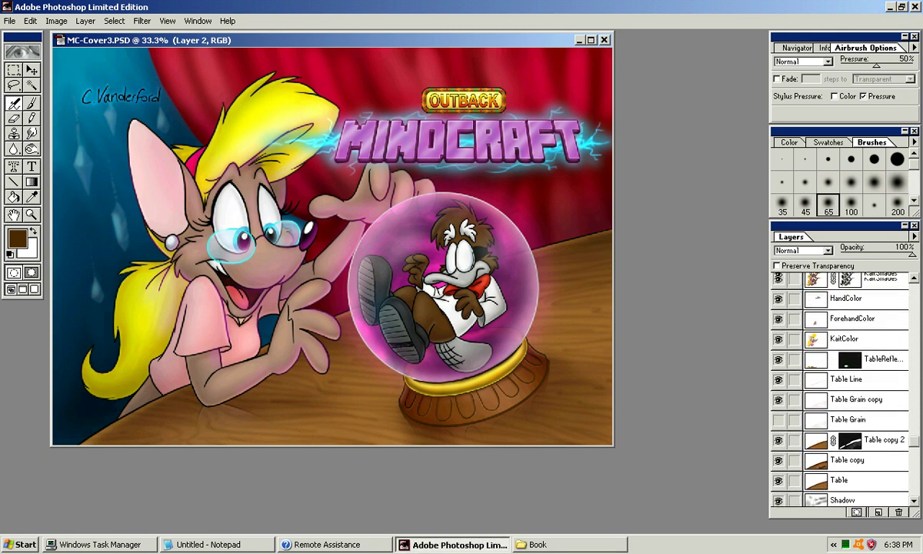
pyautogui.scroll(2, 842, 384)
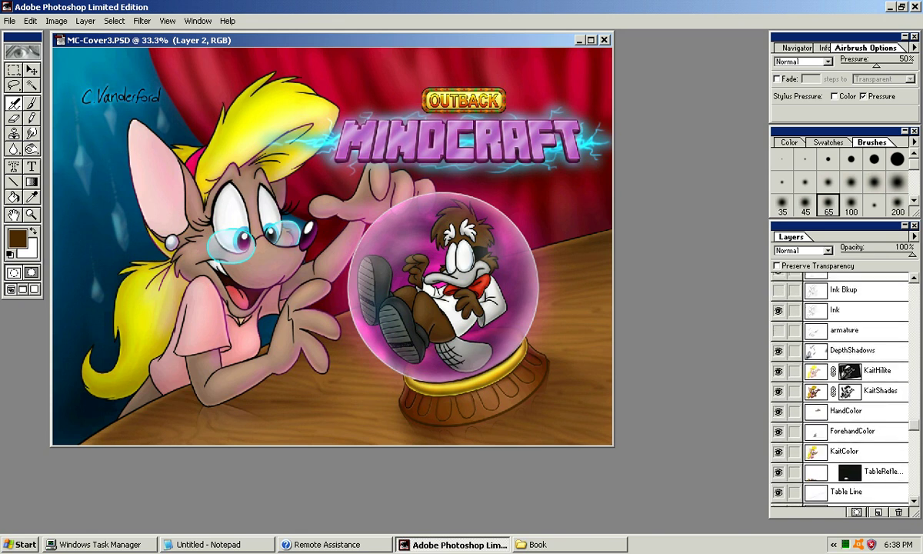
pyautogui.click(878, 370)
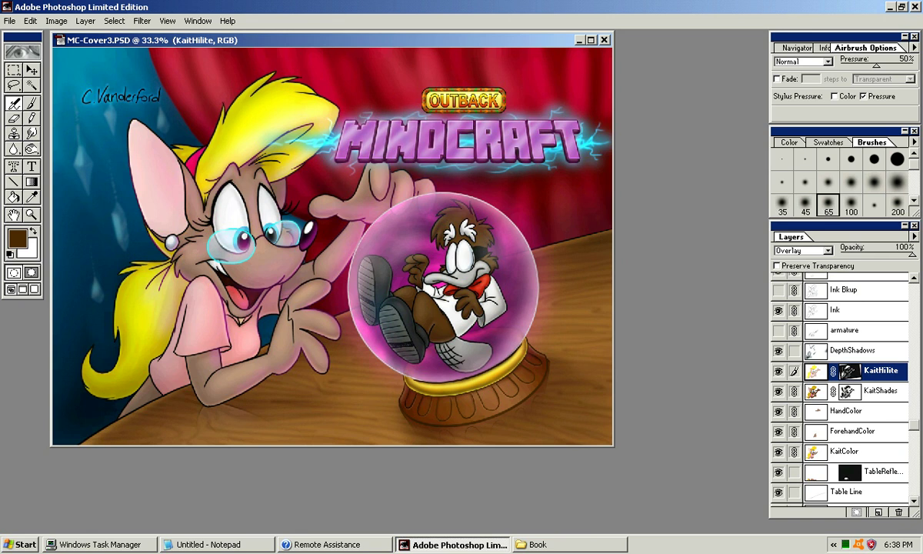
# Close MC-Cover3.PSD and reopen the recent file Stranded-Cover.PSD.
pyautogui.hotkey('ctrl', 'w')
pyautogui.click(10, 21)
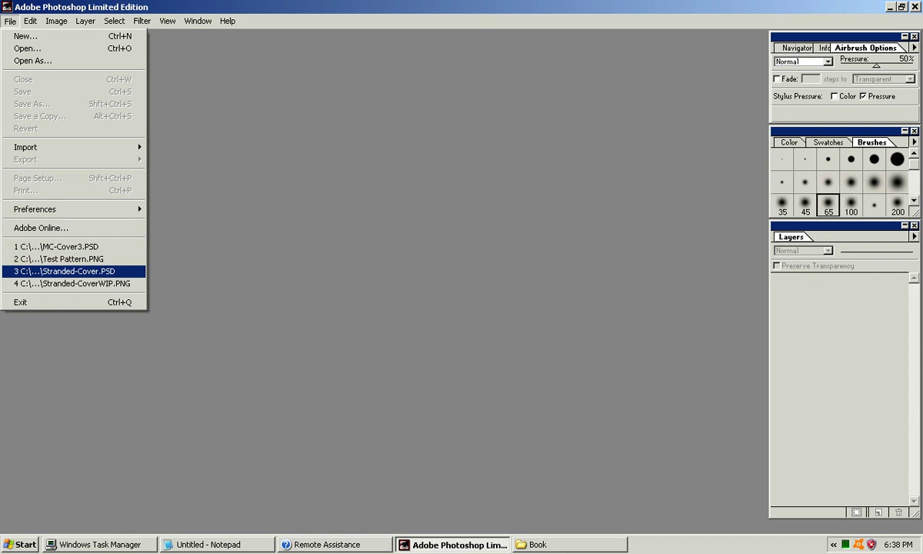
pyautogui.press('Return')
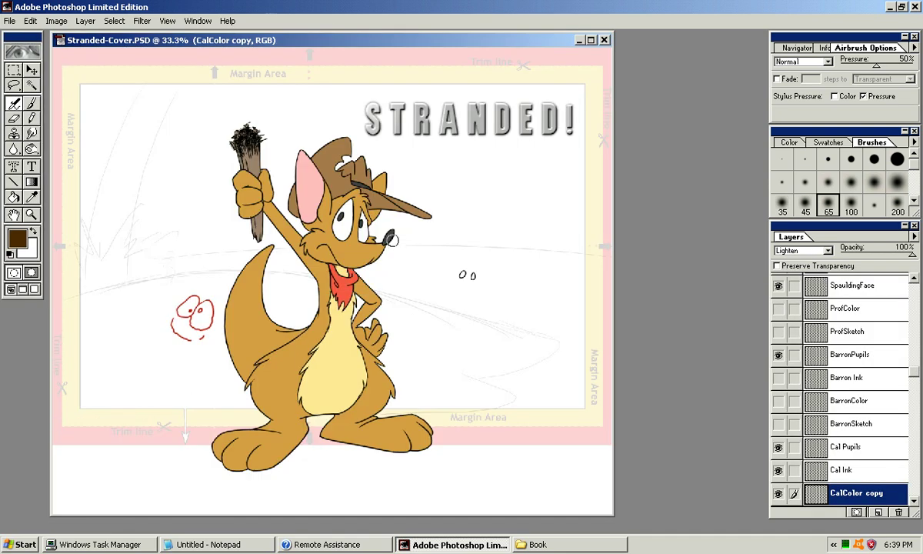
# Try the Overlay blend mode on the CalColor copy layer, and return the layer to Lighten.
pyautogui.hotkey('ctrl', '+')
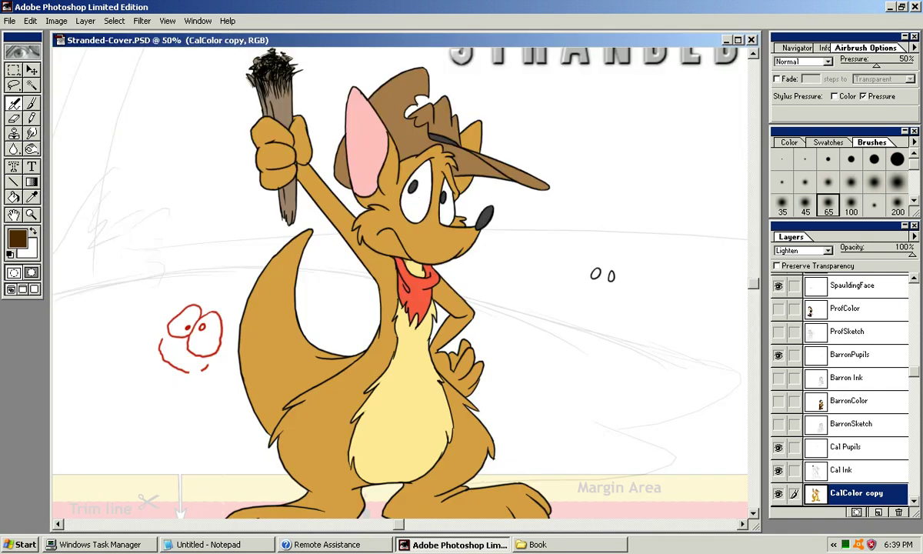
pyautogui.hotkey('ctrl', '+')
pyautogui.moveTo(400, 283); pyautogui.dragTo(414, 312)
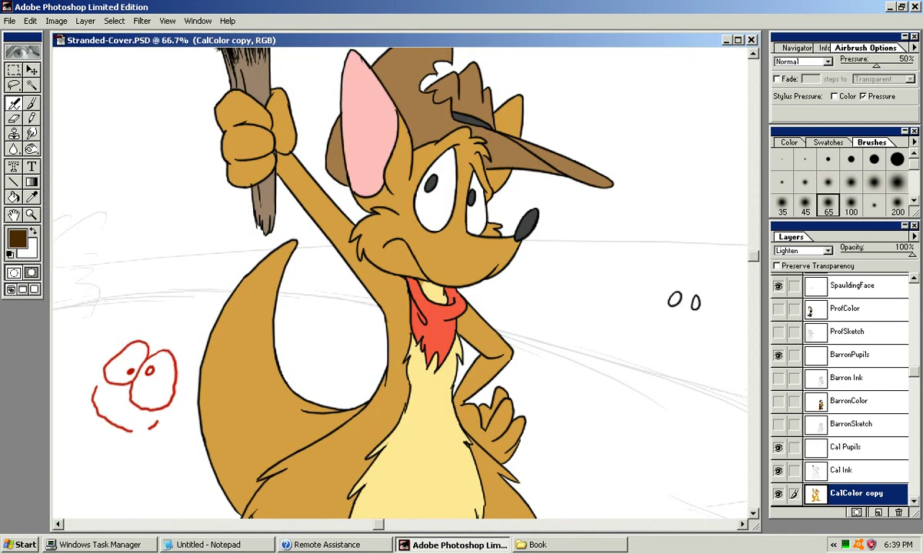
pyautogui.click(803, 250)
pyautogui.click(750, 300)
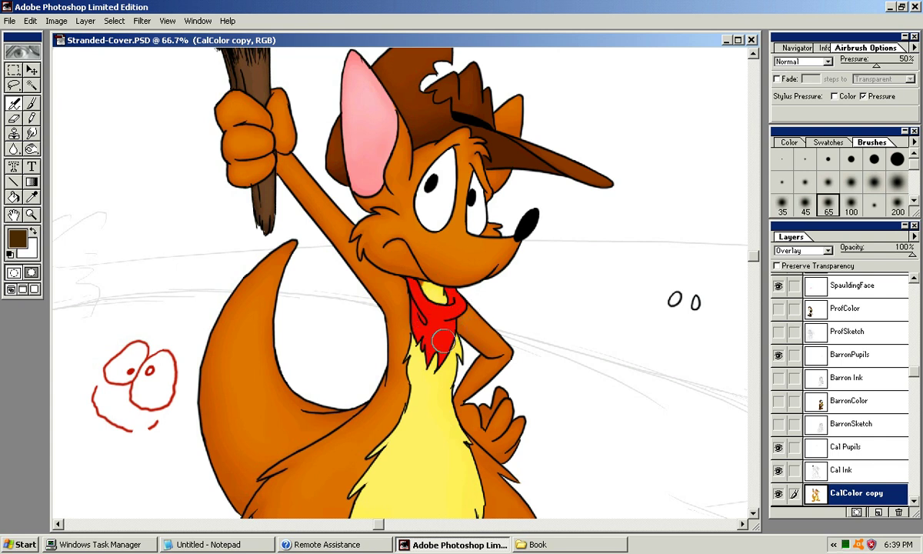
pyautogui.click(802, 250)
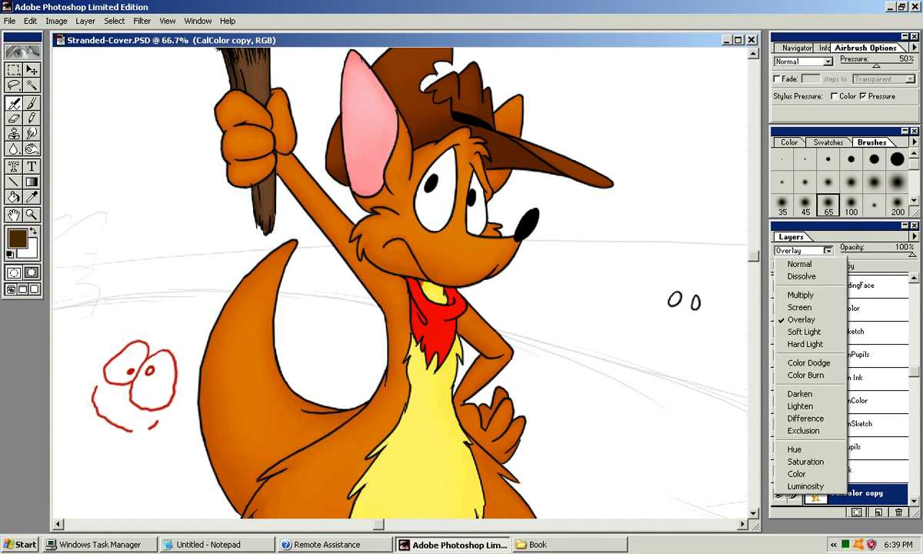
pyautogui.click(799, 405)
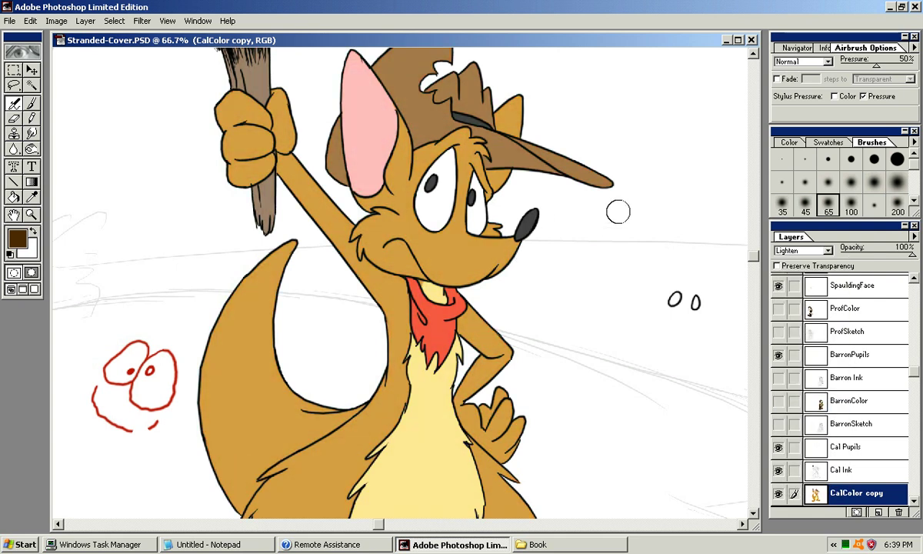
# Add a layer mask to the CalColor copy layer and fill the mask with black.
pyautogui.moveTo(537, 40); pyautogui.dragTo(533, 38)
pyautogui.moveTo(455, 231); pyautogui.dragTo(401, 329)
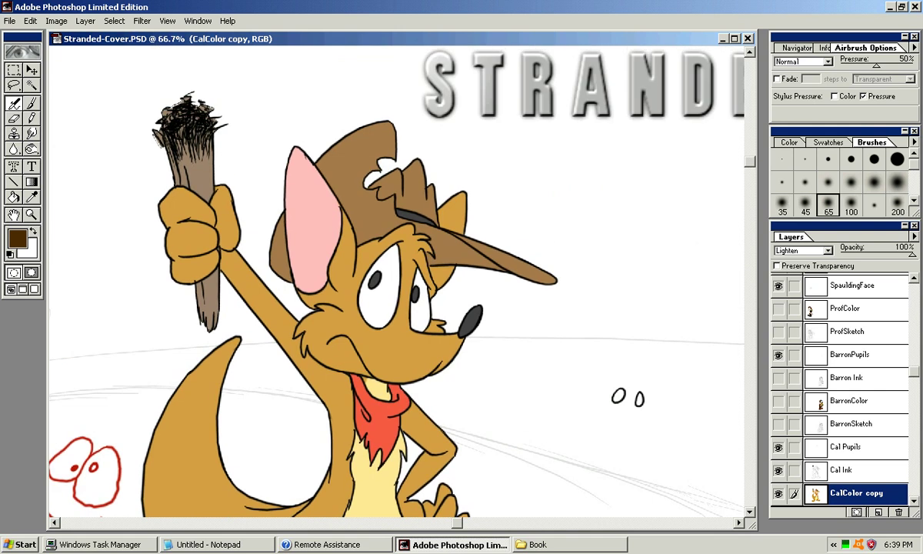
pyautogui.click(857, 512)
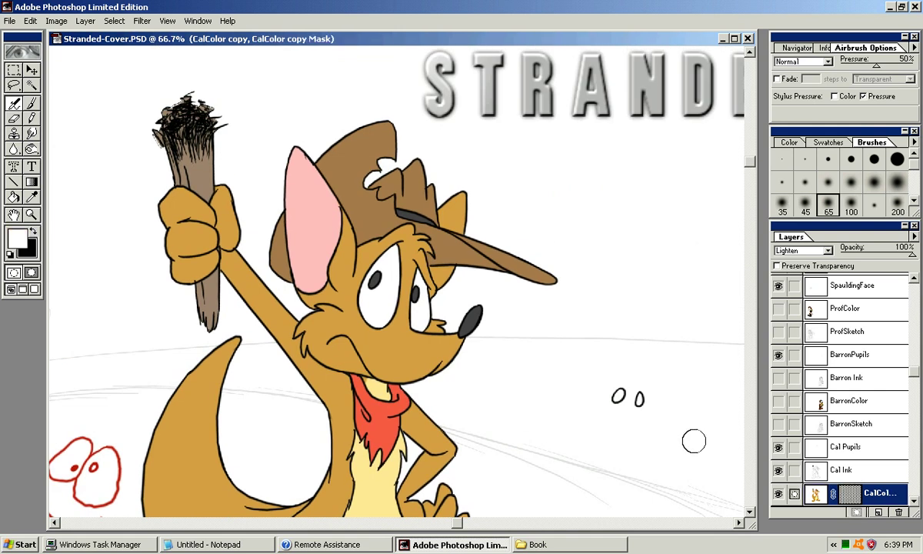
pyautogui.press('x')
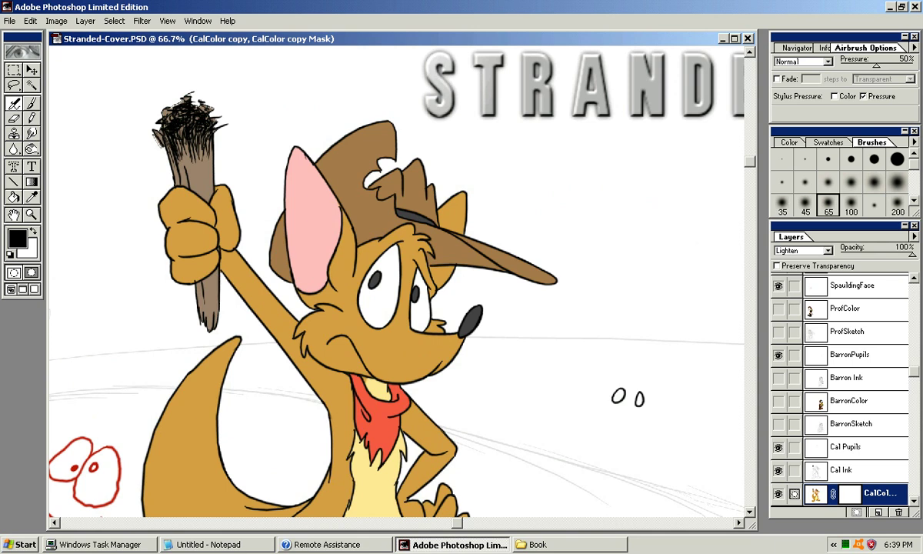
pyautogui.press('k')
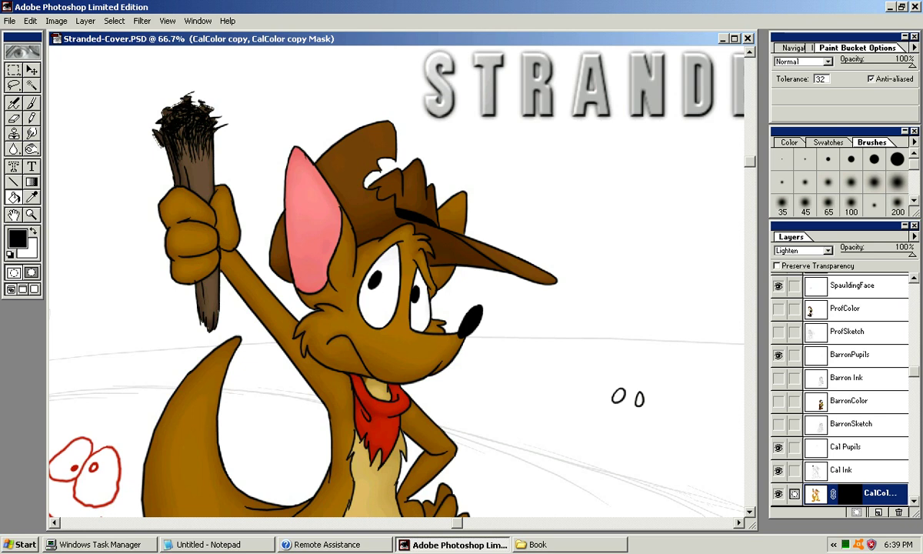
# Airbrush white on the CalColor copy mask with a smaller soft brush to reveal a highlight along the kangaroo's lower cheek edge.
pyautogui.press('j')
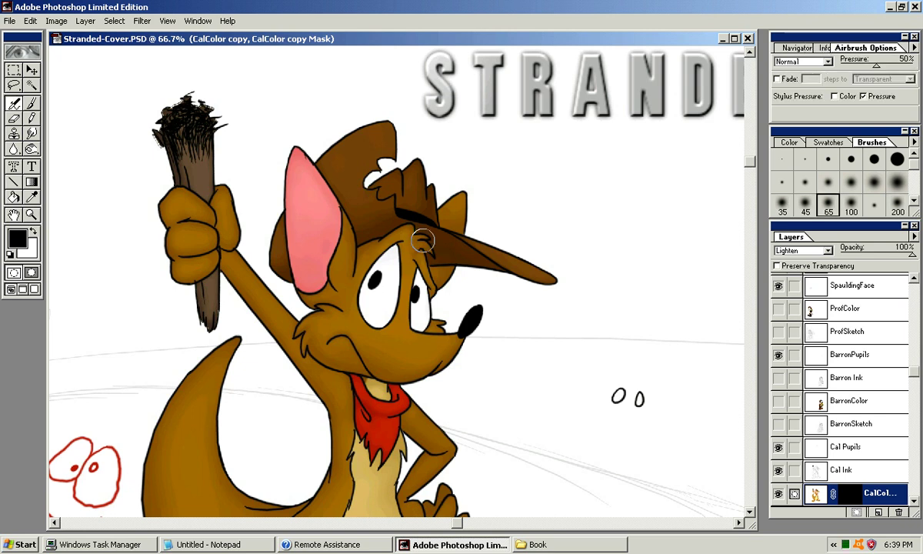
pyautogui.hotkey('ctrl', '+')
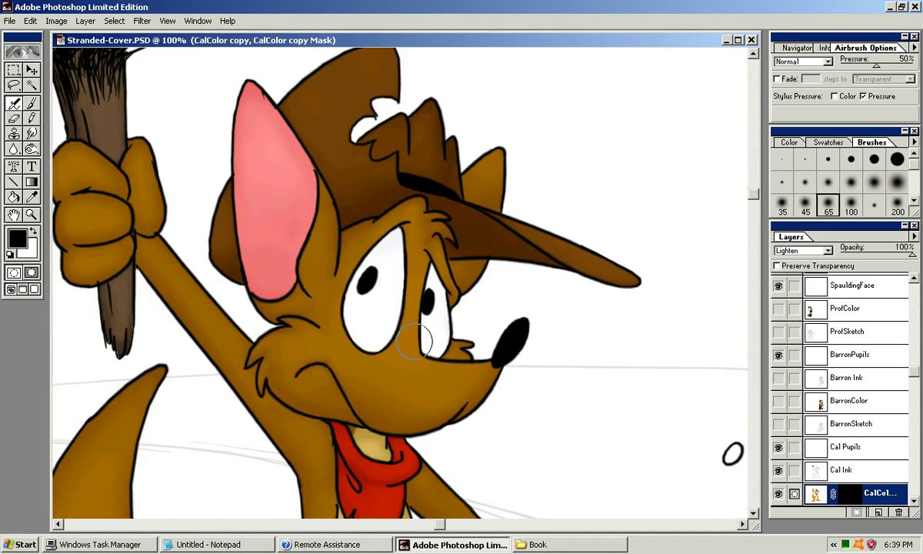
pyautogui.moveTo(409, 378); pyautogui.dragTo(419, 268)
pyautogui.press('[')
pyautogui.press('[')
pyautogui.press('[')
pyautogui.press('[')
pyautogui.press('[')
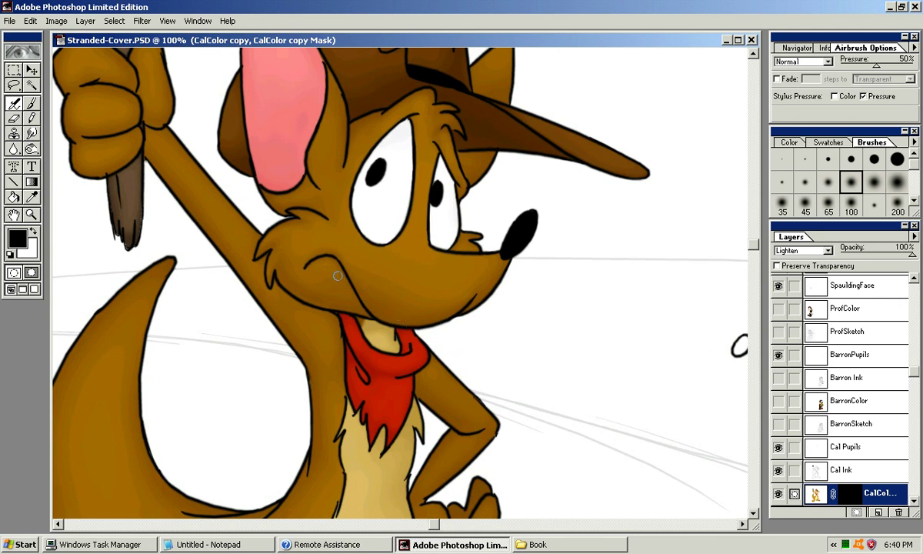
pyautogui.press('x')
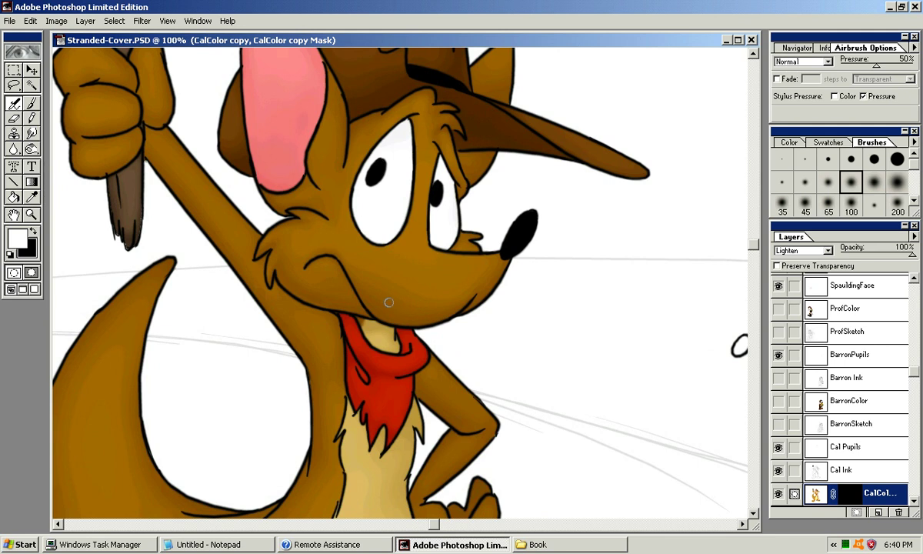
pyautogui.hotkey('ctrl', '+')
pyautogui.moveTo(216, 295); pyautogui.dragTo(295, 301)
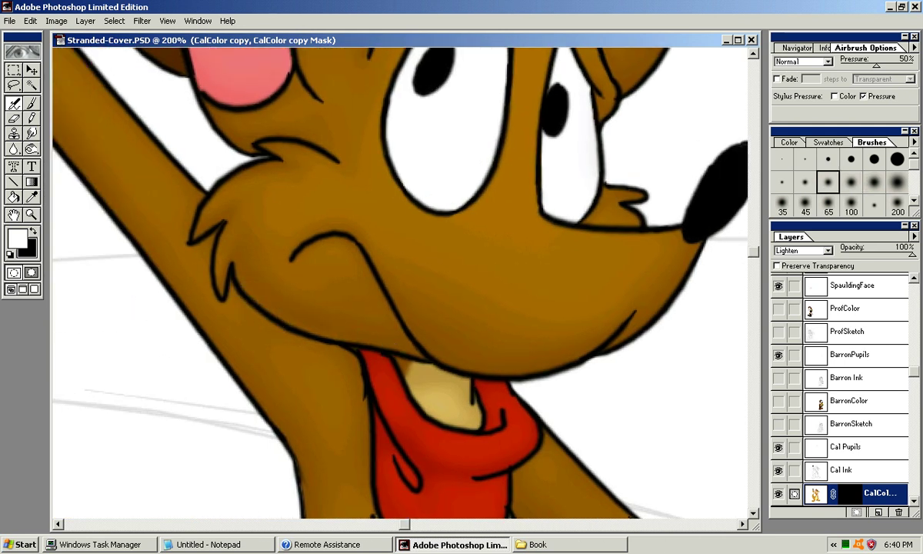
pyautogui.hotkey('ctrl', '-')
pyautogui.moveTo(329, 268); pyautogui.dragTo(392, 320)
pyautogui.hotkey('ctrl', 'z')
pyautogui.moveTo(305, 277)
pyautogui.mouseDown()
pyautogui.moveTo(358, 318)
pyautogui.moveTo(405, 320)
pyautogui.mouseUp()
pyautogui.hotkey('ctrl', 'z')
pyautogui.moveTo(313, 280)
pyautogui.mouseDown()
pyautogui.moveTo(372, 318)
pyautogui.moveTo(403, 319)
pyautogui.mouseUp()
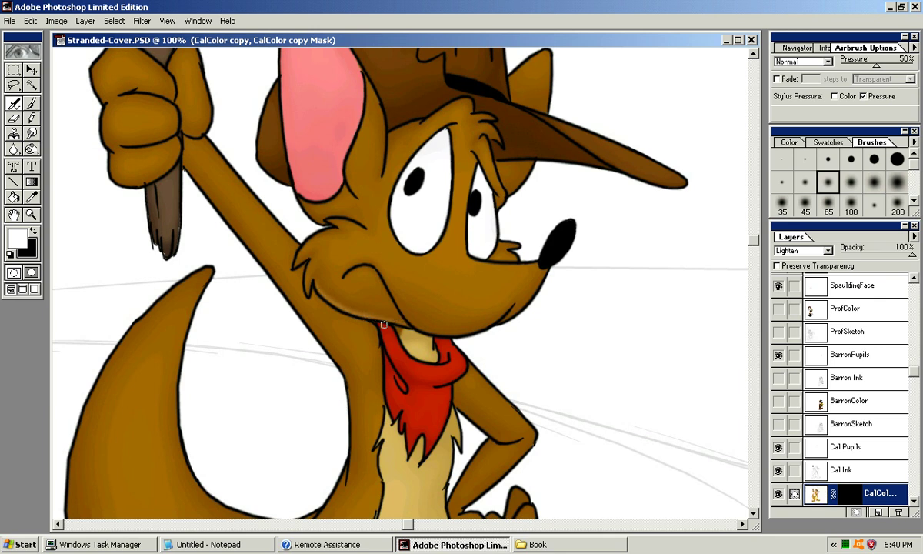
# Airbrush highlights on the mask along the head's edge below the near ear and along the underside of the muzzle up to the nose.
pyautogui.moveTo(402, 302); pyautogui.dragTo(398, 323)
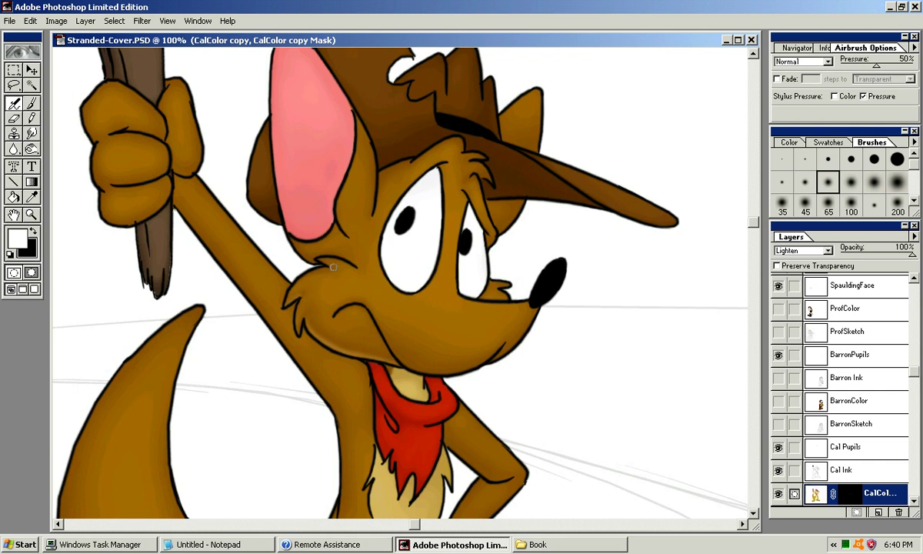
pyautogui.moveTo(324, 265)
pyautogui.mouseDown()
pyautogui.moveTo(344, 269)
pyautogui.moveTo(305, 262)
pyautogui.mouseUp()
pyautogui.moveTo(415, 368)
pyautogui.mouseDown()
pyautogui.moveTo(369, 355)
pyautogui.moveTo(381, 337)
pyautogui.moveTo(443, 339)
pyautogui.mouseUp()
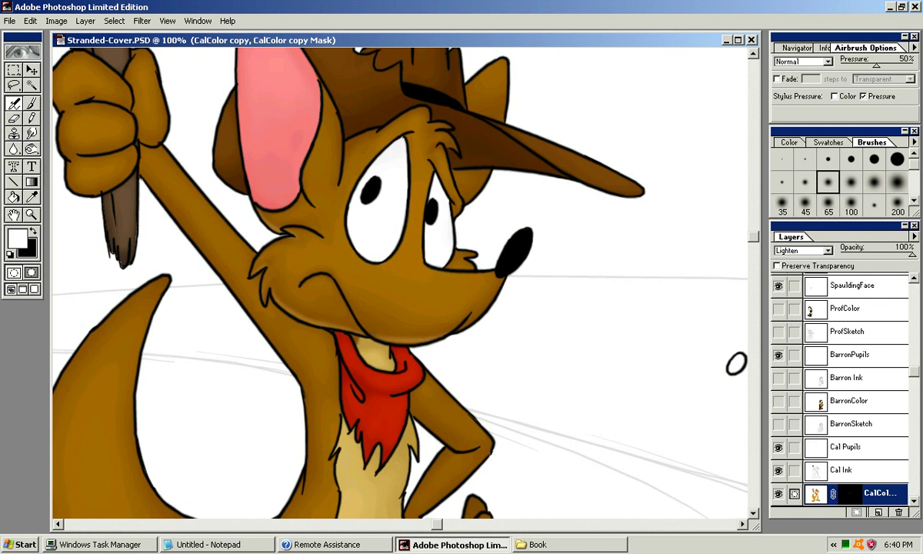
pyautogui.moveTo(385, 343); pyautogui.dragTo(478, 301)
pyautogui.hotkey('ctrl', 'z')
pyautogui.moveTo(392, 343); pyautogui.dragTo(465, 317)
pyautogui.moveTo(465, 328); pyautogui.dragTo(499, 285)
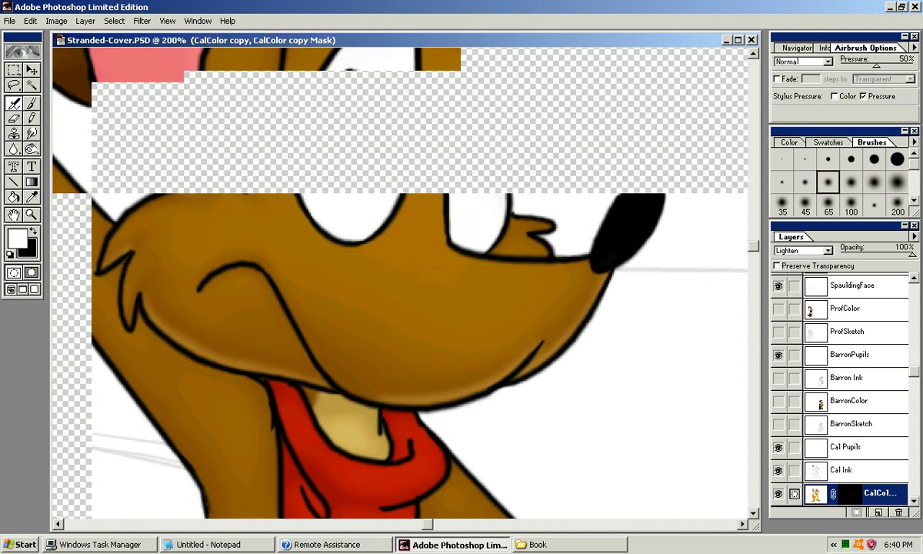
# Extend the muzzle highlight on the mask along the mouth line and under the chin, undoing unsatisfactory strokes.
pyautogui.hotkey('ctrl', '+')
pyautogui.moveTo(290, 272)
pyautogui.mouseDown()
pyautogui.moveTo(354, 325)
pyautogui.moveTo(303, 270)
pyautogui.moveTo(376, 353)
pyautogui.mouseUp()
pyautogui.hotkey('ctrl', 'z')
pyautogui.moveTo(297, 251)
pyautogui.mouseDown()
pyautogui.moveTo(377, 350)
pyautogui.moveTo(366, 351)
pyautogui.moveTo(452, 369)
pyautogui.moveTo(500, 358)
pyautogui.mouseUp()
pyautogui.hotkey('ctrl', 'z')
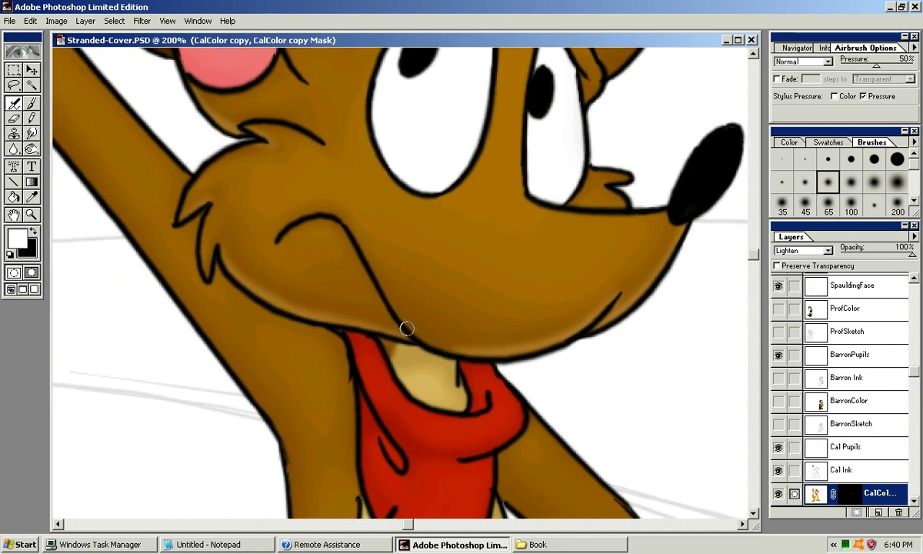
pyautogui.moveTo(408, 331); pyautogui.dragTo(491, 351)
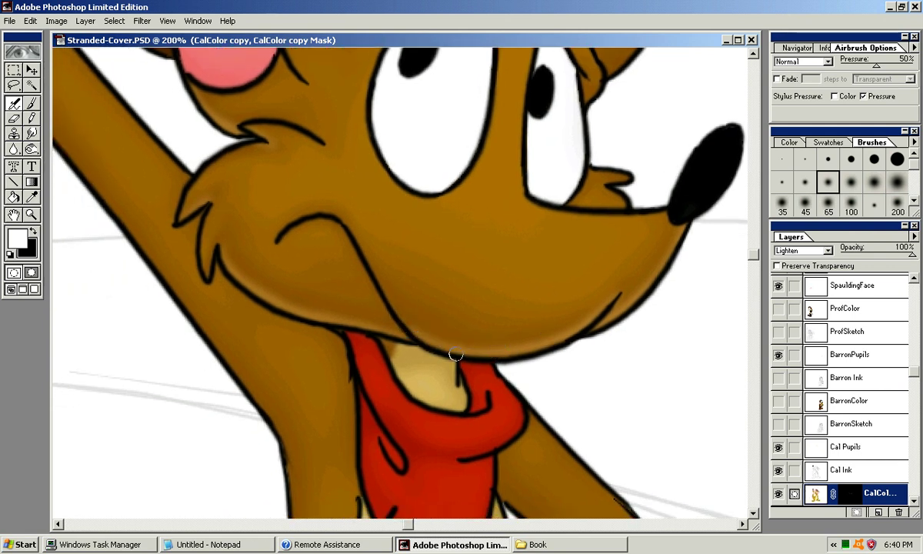
pyautogui.moveTo(413, 334)
pyautogui.mouseDown()
pyautogui.moveTo(395, 283)
pyautogui.moveTo(352, 243)
pyautogui.moveTo(369, 276)
pyautogui.moveTo(352, 240)
pyautogui.moveTo(429, 342)
pyautogui.moveTo(361, 251)
pyautogui.moveTo(370, 290)
pyautogui.mouseUp()
pyautogui.hotkey('ctrl', 'z')
pyautogui.moveTo(358, 244); pyautogui.dragTo(423, 360)
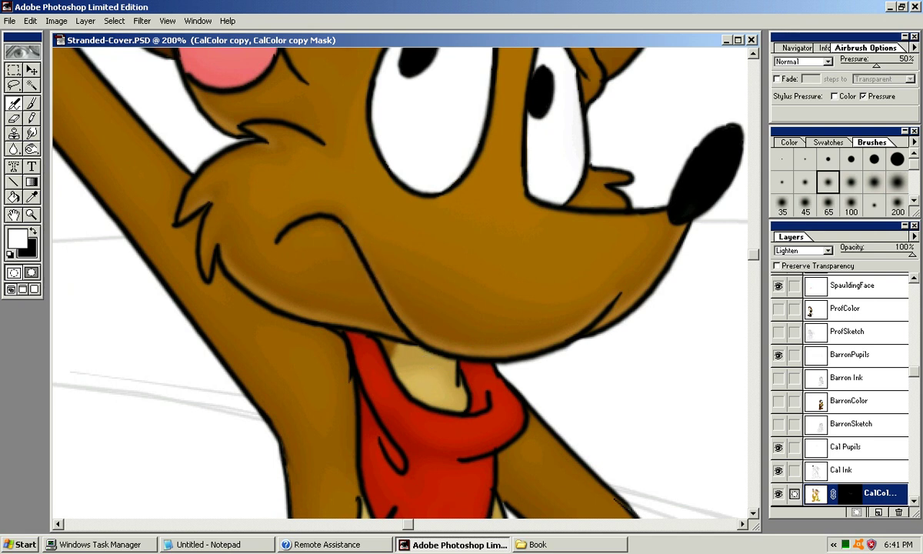
# Airbrush a highlight on the mask along the outer edge of the kangaroo's far ear, undoing and repeating strokes as needed.
pyautogui.moveTo(349, 243); pyautogui.dragTo(404, 274)
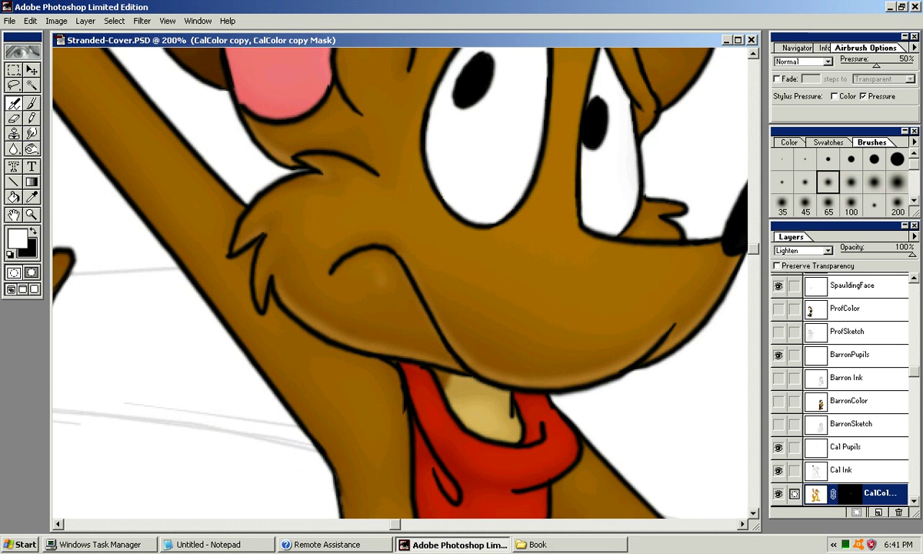
pyautogui.moveTo(431, 330); pyautogui.dragTo(439, 292)
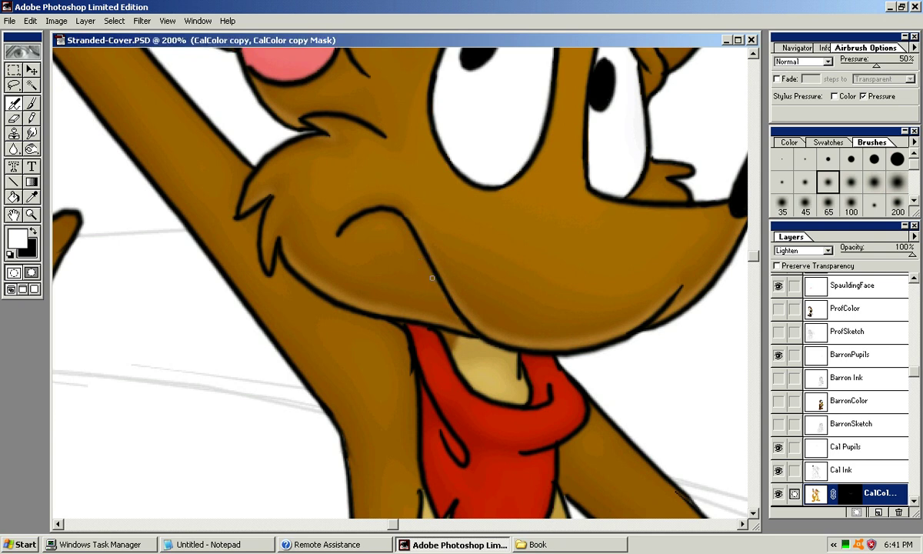
pyautogui.moveTo(633, 208); pyautogui.dragTo(507, 292)
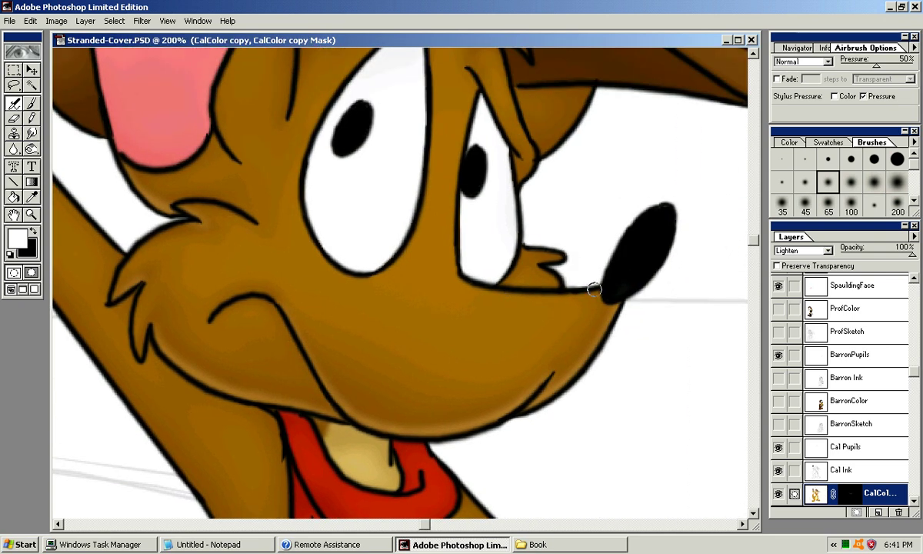
pyautogui.moveTo(527, 238); pyautogui.dragTo(680, 329)
pyautogui.moveTo(509, 213); pyautogui.dragTo(411, 399)
pyautogui.moveTo(605, 411); pyautogui.dragTo(522, 367)
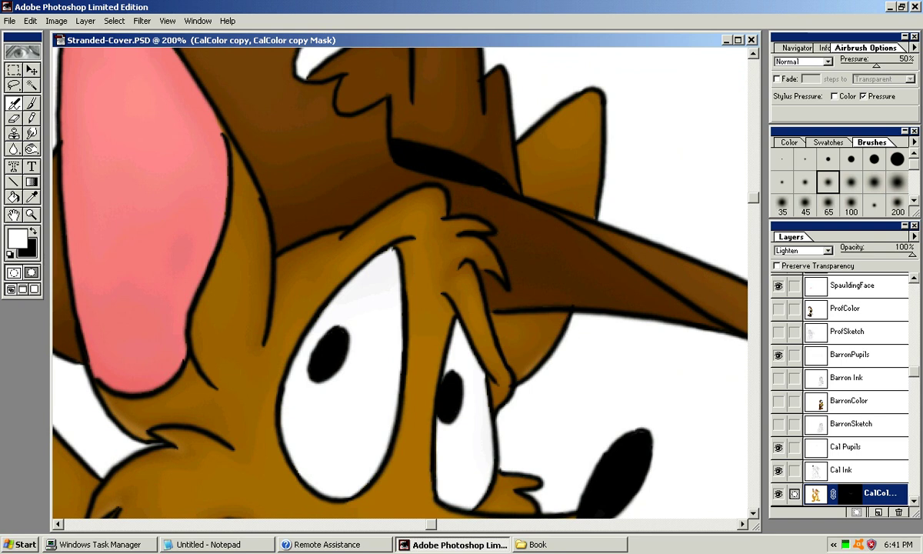
pyautogui.moveTo(580, 177); pyautogui.dragTo(564, 202)
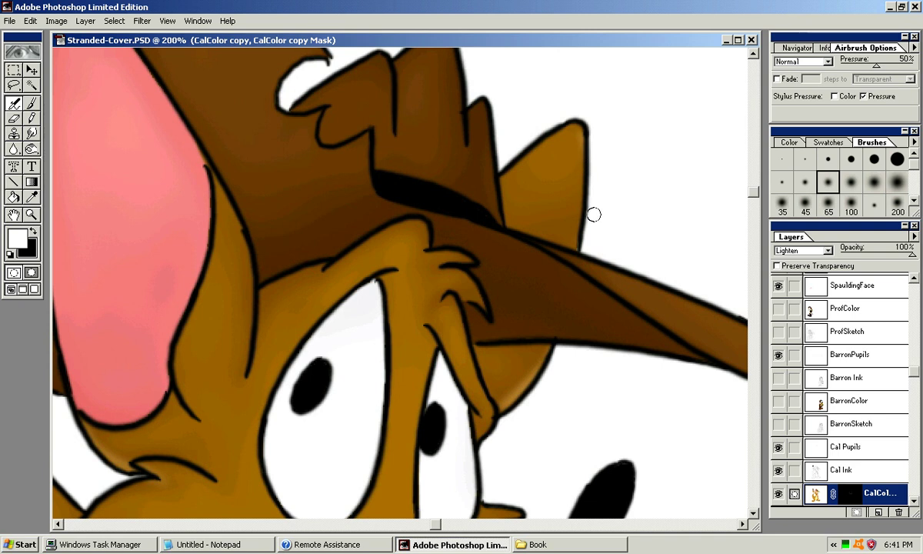
pyautogui.hotkey('ctrl', 'z')
pyautogui.moveTo(586, 145); pyautogui.dragTo(584, 223)
pyautogui.hotkey('ctrl', 'z')
pyautogui.moveTo(581, 125)
pyautogui.mouseDown()
pyautogui.moveTo(591, 225)
pyautogui.moveTo(576, 130)
pyautogui.moveTo(572, 251)
pyautogui.moveTo(582, 234)
pyautogui.moveTo(580, 132)
pyautogui.moveTo(588, 231)
pyautogui.mouseUp()
pyautogui.hotkey('ctrl', 'z')
pyautogui.moveTo(585, 132)
pyautogui.mouseDown()
pyautogui.moveTo(587, 236)
pyautogui.moveTo(682, 202)
pyautogui.moveTo(745, 218)
pyautogui.moveTo(747, 152)
pyautogui.moveTo(652, 116)
pyautogui.mouseUp()
# Airbrush soft highlights on the mask over the kangaroo's nose and both pupils.
pyautogui.moveTo(662, 379)
pyautogui.mouseDown()
pyautogui.moveTo(618, 305)
pyautogui.moveTo(610, 244)
pyautogui.moveTo(581, 232)
pyautogui.moveTo(545, 253)
pyautogui.moveTo(550, 244)
pyautogui.moveTo(556, 251)
pyautogui.moveTo(553, 233)
pyautogui.moveTo(544, 257)
pyautogui.moveTo(554, 256)
pyautogui.mouseUp()
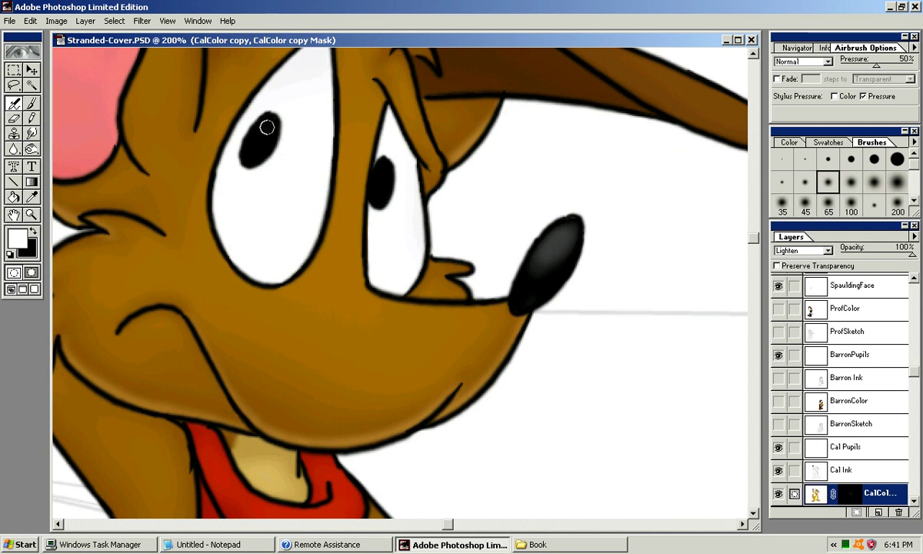
pyautogui.moveTo(268, 128); pyautogui.dragTo(264, 134)
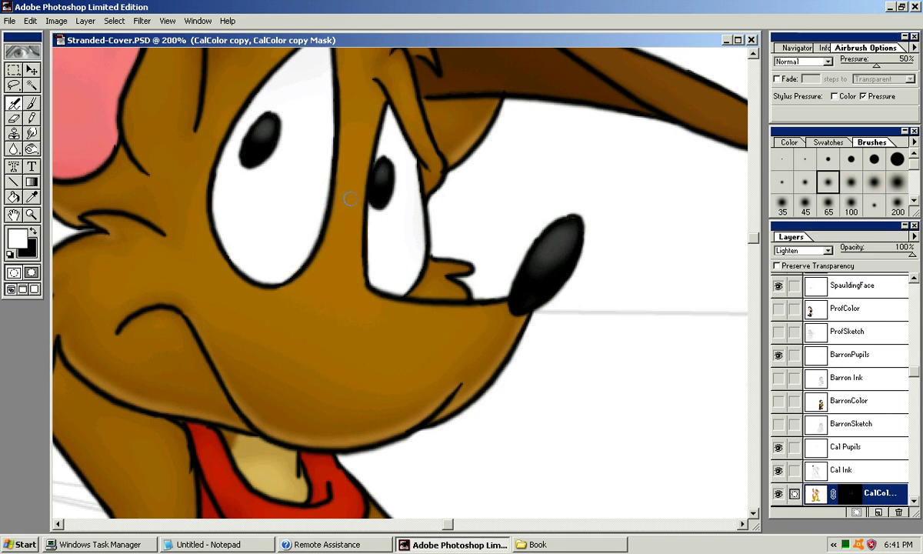
# Airbrush a white highlight on the mask over the hat crown's tall middle fold with the 35-pixel soft brush, undoing unsatisfactory strokes.
pyautogui.moveTo(407, 131); pyautogui.dragTo(426, 366)
pyautogui.moveTo(348, 164); pyautogui.dragTo(341, 163)
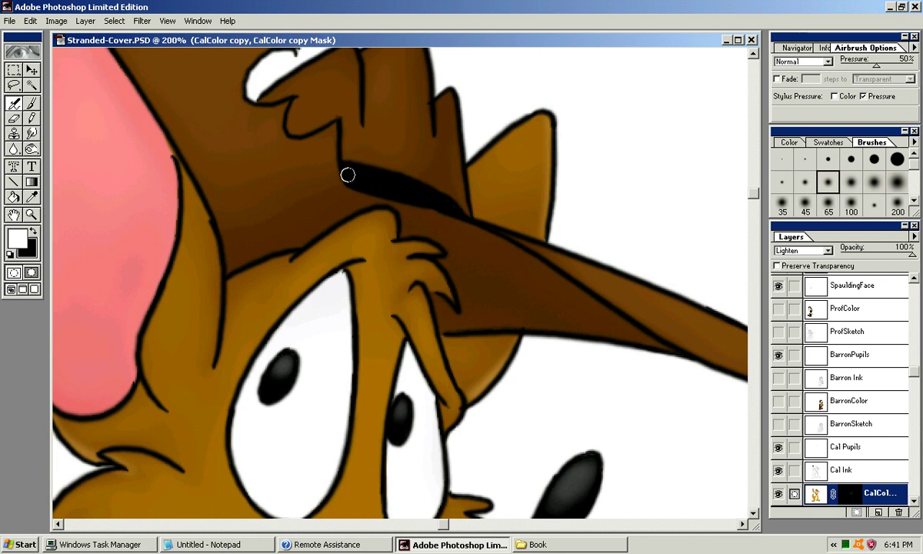
pyautogui.moveTo(415, 186)
pyautogui.mouseDown()
pyautogui.moveTo(432, 197)
pyautogui.moveTo(420, 196)
pyautogui.mouseUp()
pyautogui.hotkey('ctrl', 'z')
pyautogui.moveTo(422, 67); pyautogui.dragTo(458, 152)
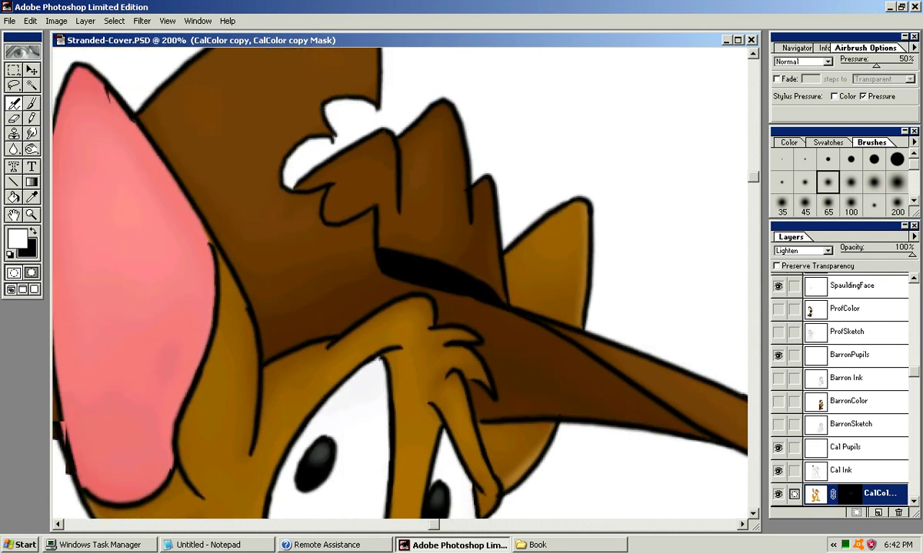
pyautogui.click(873, 182)
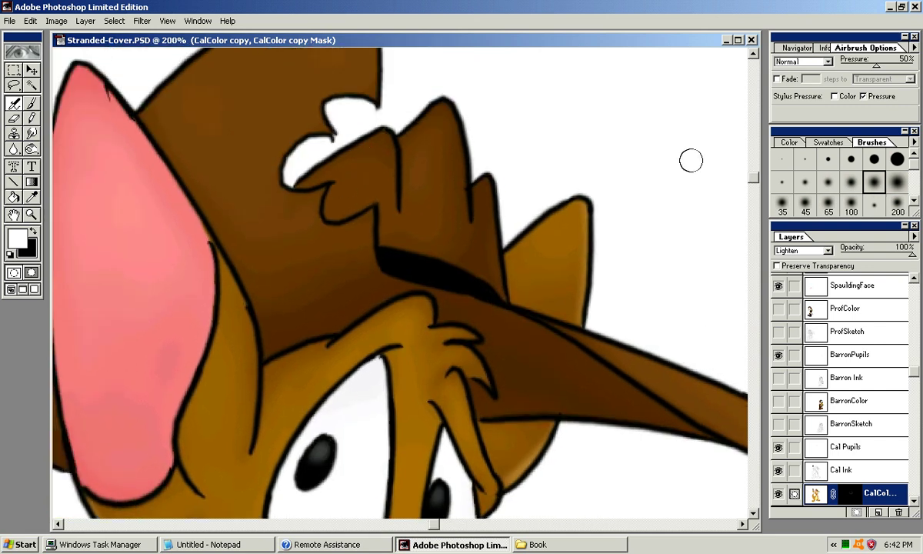
pyautogui.moveTo(332, 171)
pyautogui.mouseDown()
pyautogui.moveTo(365, 160)
pyautogui.moveTo(353, 175)
pyautogui.mouseUp()
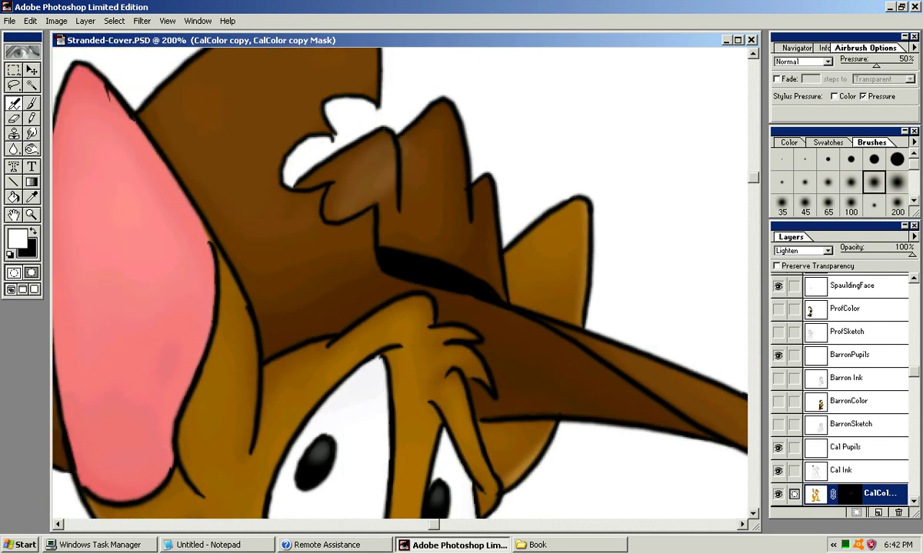
pyautogui.hotkey('ctrl', 'z')
pyautogui.press(']')
pyautogui.press(']')
pyautogui.moveTo(389, 221); pyautogui.dragTo(422, 173)
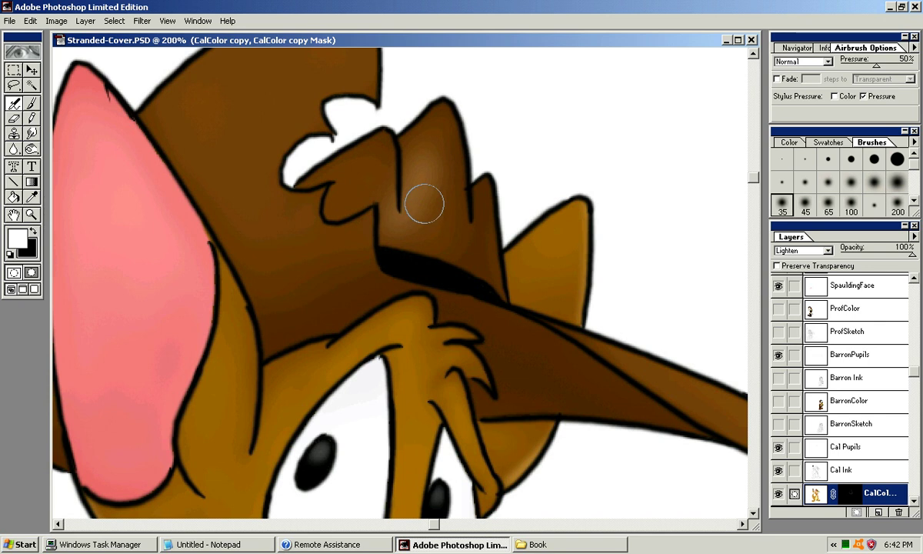
pyautogui.press('[')
pyautogui.press('[')
pyautogui.press('[')
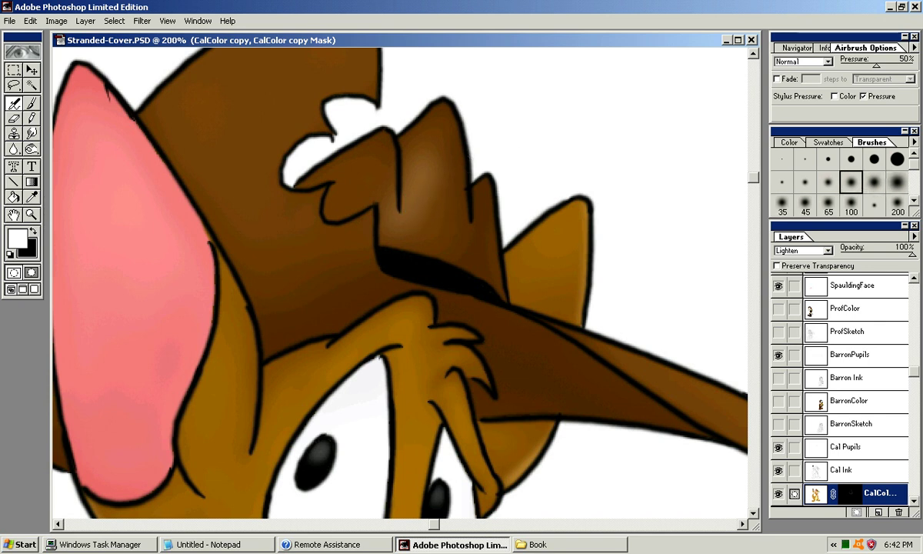
pyautogui.press(']')
pyautogui.press(']')
pyautogui.press(']')
pyautogui.press(']')
pyautogui.press(']')
pyautogui.press(']')
pyautogui.press(']')
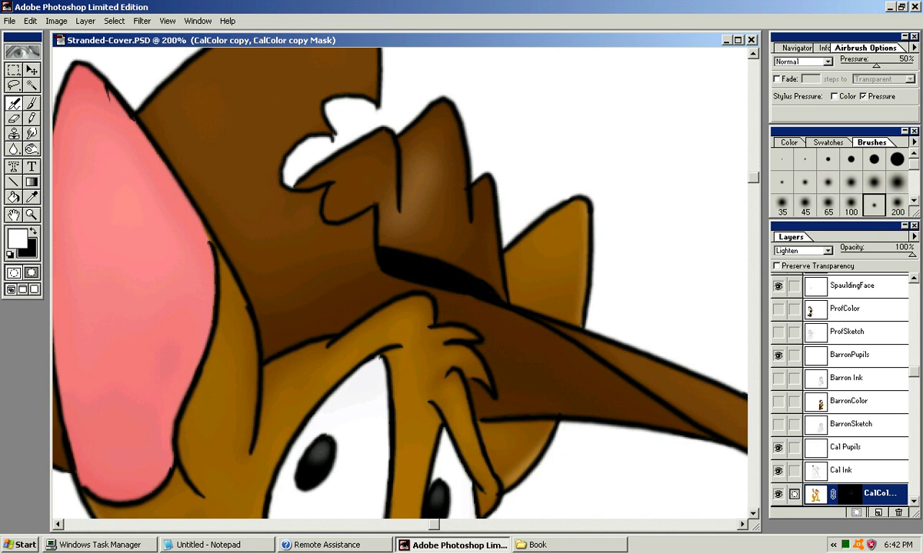
pyautogui.click(874, 208)
pyautogui.click(913, 201)
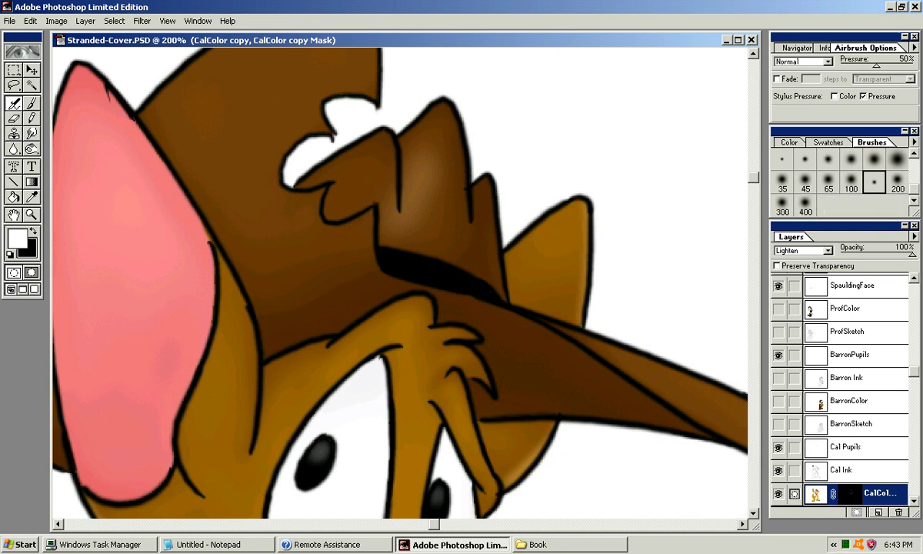
pyautogui.click(913, 154)
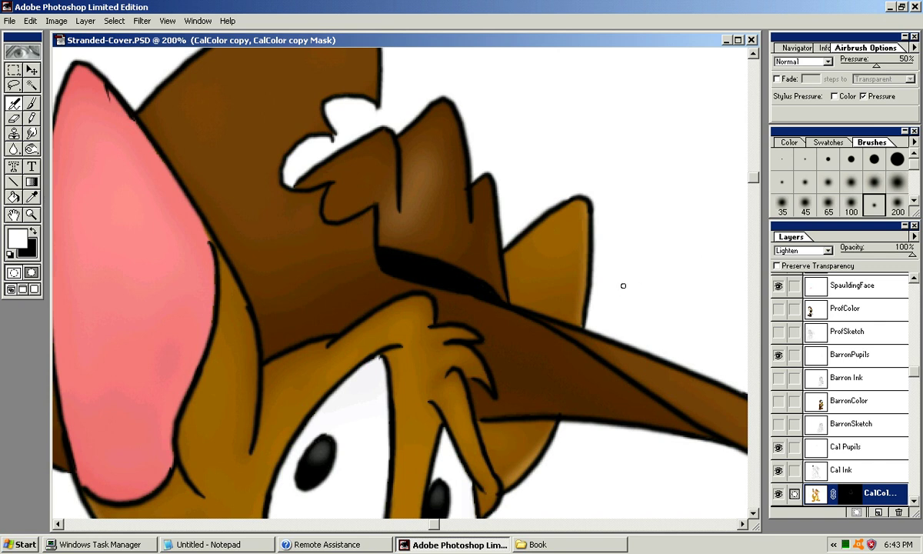
pyautogui.click(914, 142)
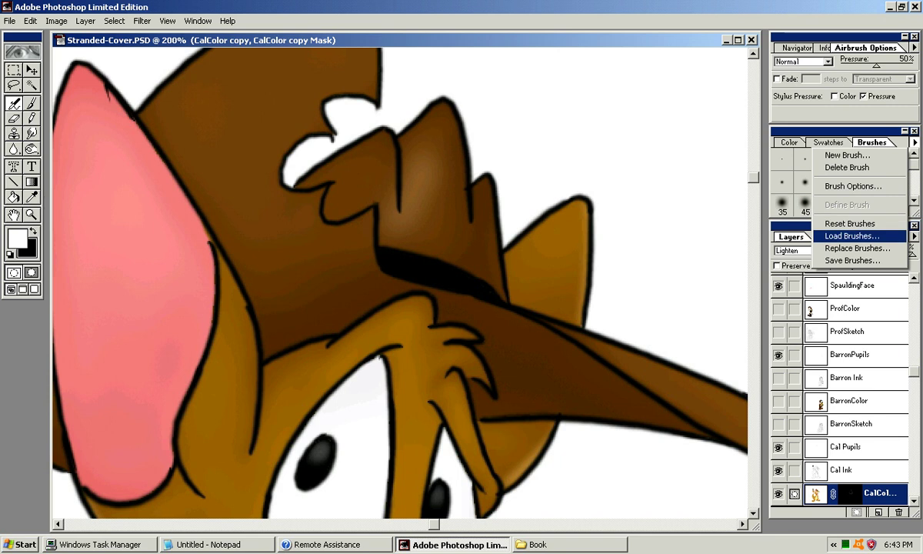
pyautogui.press('Escape')
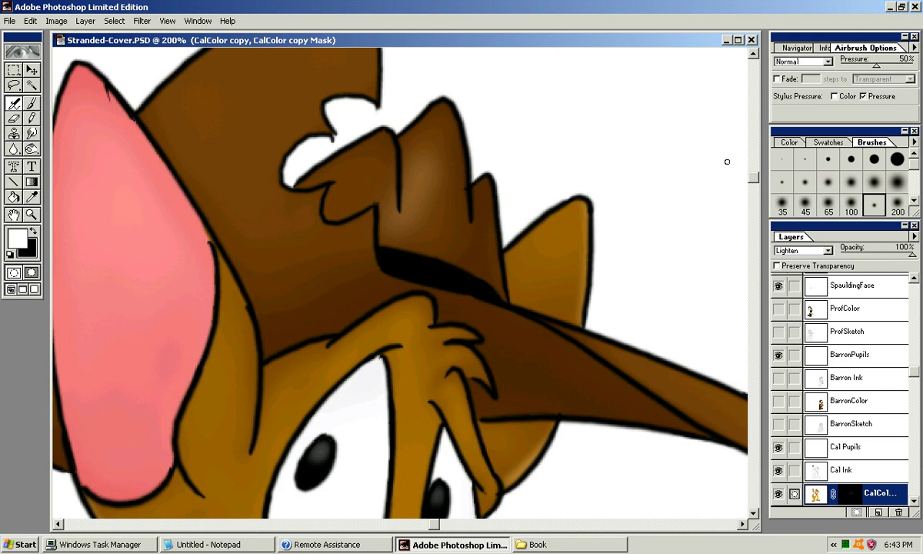
pyautogui.press(']')
pyautogui.press('[')
pyautogui.press('[')
pyautogui.press('[')
pyautogui.press('[')
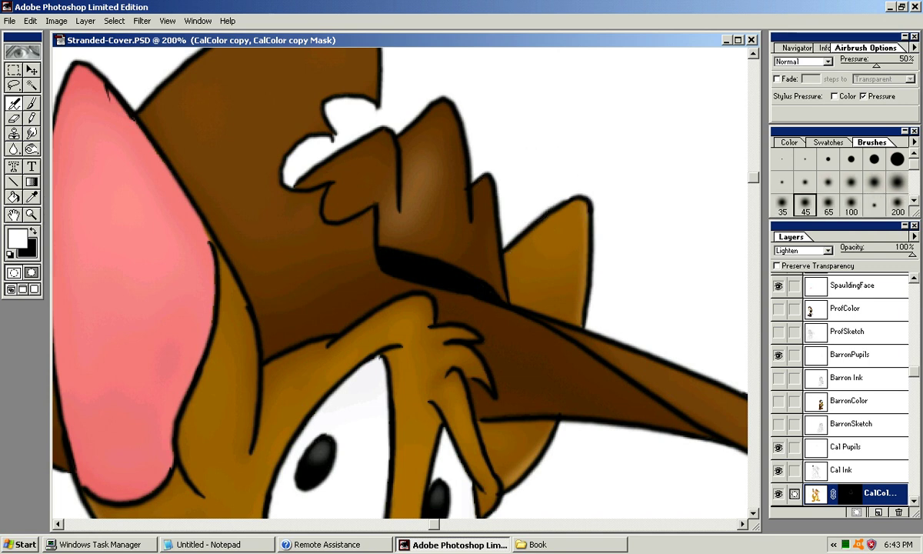
pyautogui.press(']')
pyautogui.press(']')
pyautogui.press(']')
pyautogui.press('[')
pyautogui.press('[')
pyautogui.press('[')
pyautogui.press(']')
pyautogui.press(']')
pyautogui.press(']')
pyautogui.press(']')
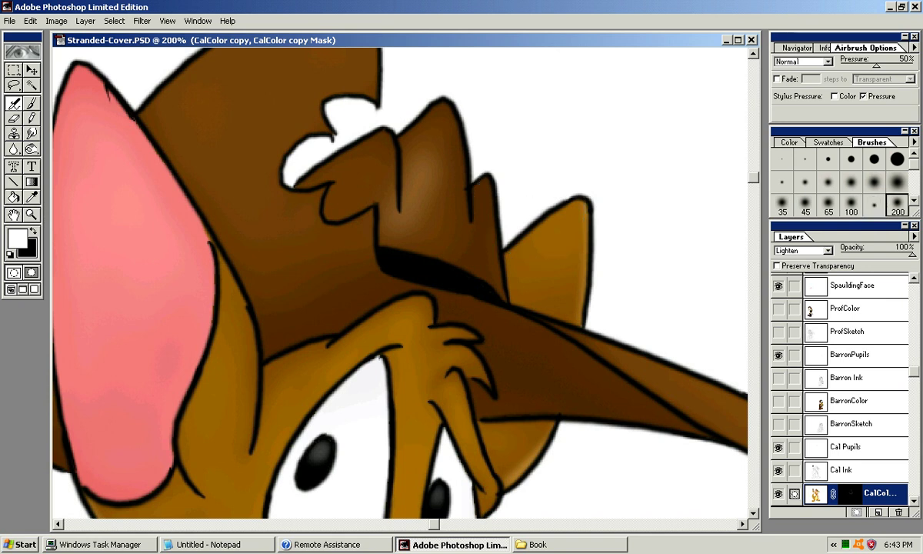
pyautogui.press('[')
pyautogui.press('[')
pyautogui.press('[')
pyautogui.press('[')
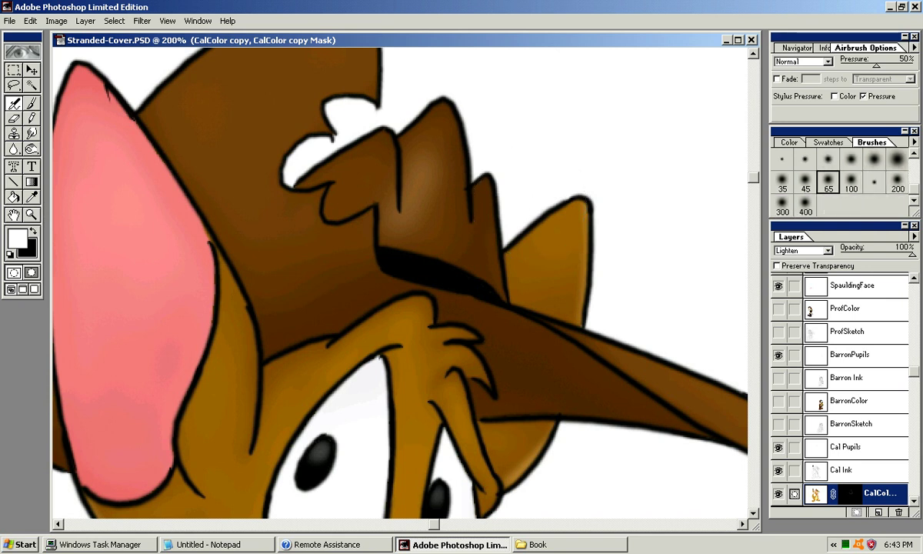
pyautogui.press('[')
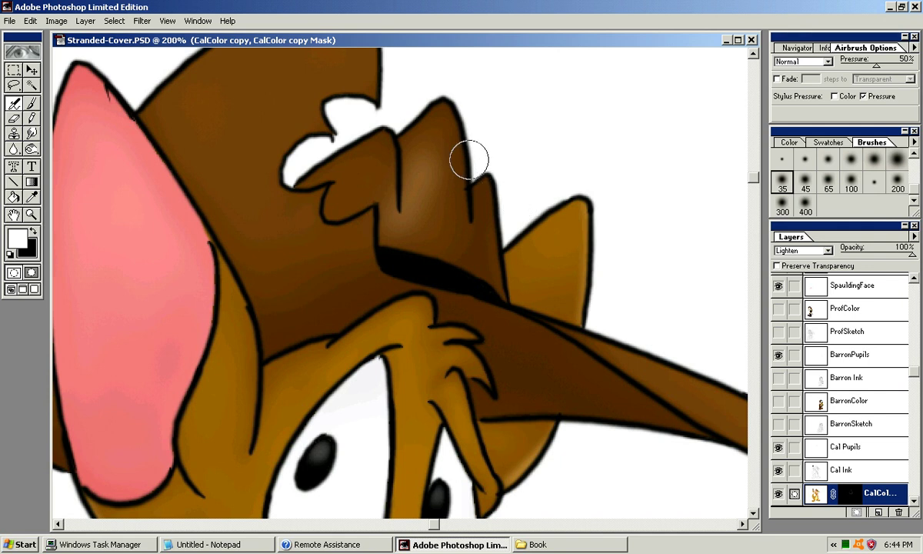
# Paint out the middle fold's highlight with black, and airbrush fainter white highlights on the mask over the hat crown's front folds.
pyautogui.press('x')
pyautogui.moveTo(404, 194)
pyautogui.mouseDown()
pyautogui.moveTo(408, 212)
pyautogui.moveTo(405, 195)
pyautogui.moveTo(425, 172)
pyautogui.mouseUp()
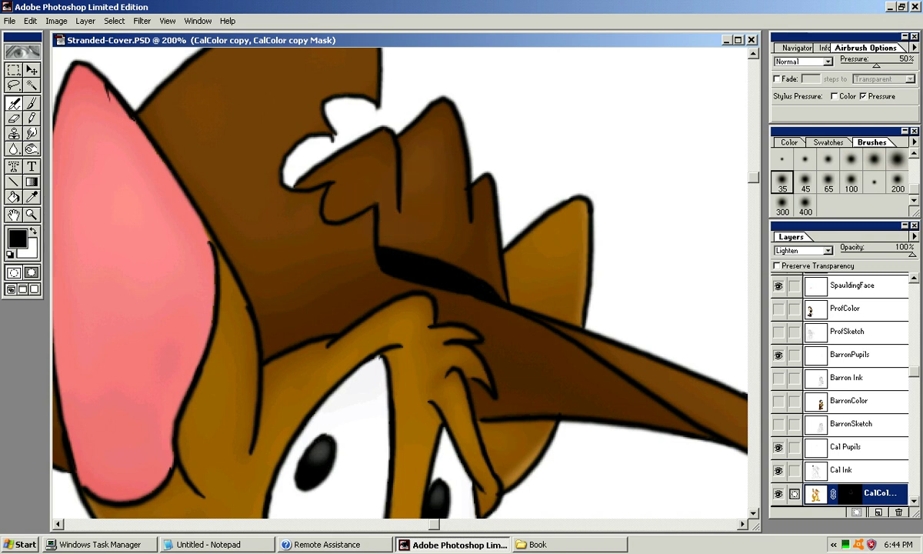
pyautogui.press('x')
pyautogui.moveTo(331, 180); pyautogui.dragTo(338, 166)
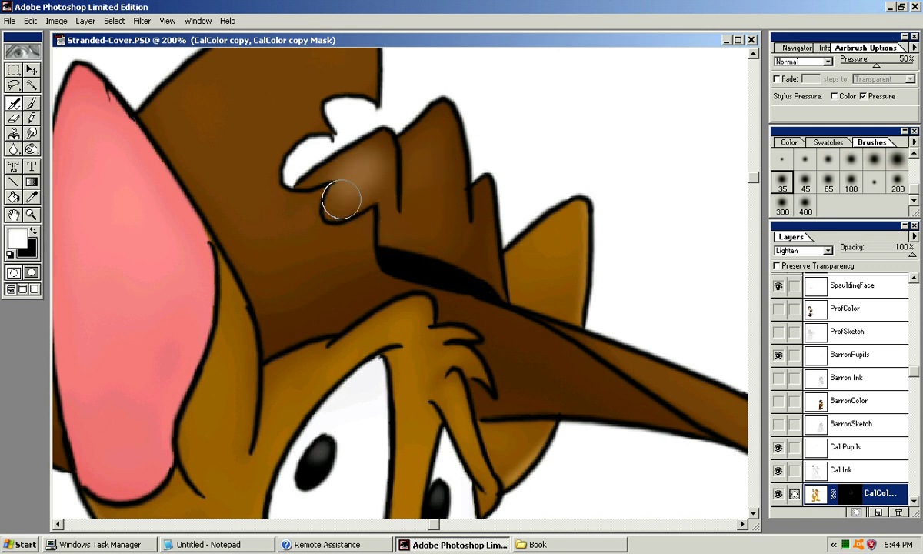
pyautogui.hotkey('ctrl', 'z')
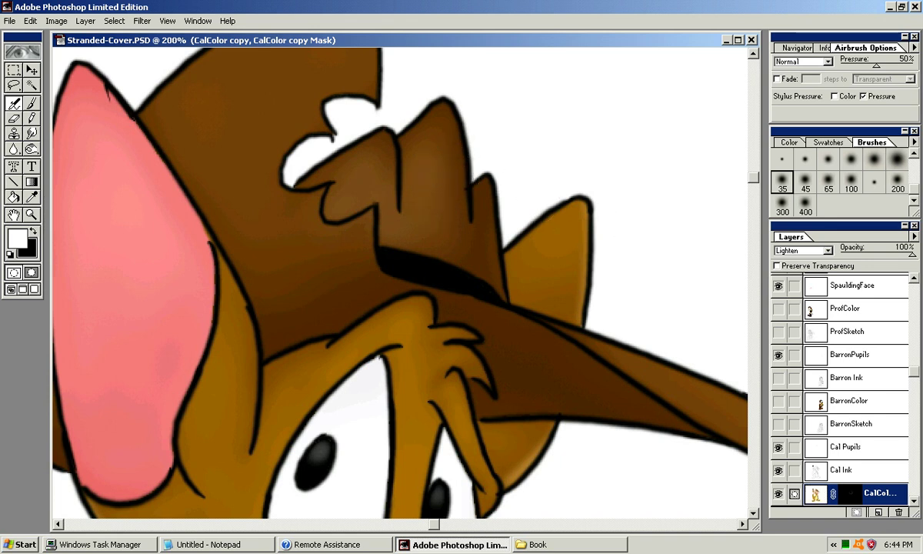
pyautogui.moveTo(421, 255); pyautogui.dragTo(449, 242)
pyautogui.moveTo(479, 194)
pyautogui.mouseDown()
pyautogui.moveTo(470, 262)
pyautogui.moveTo(501, 247)
pyautogui.moveTo(498, 219)
pyautogui.moveTo(459, 181)
pyautogui.mouseUp()
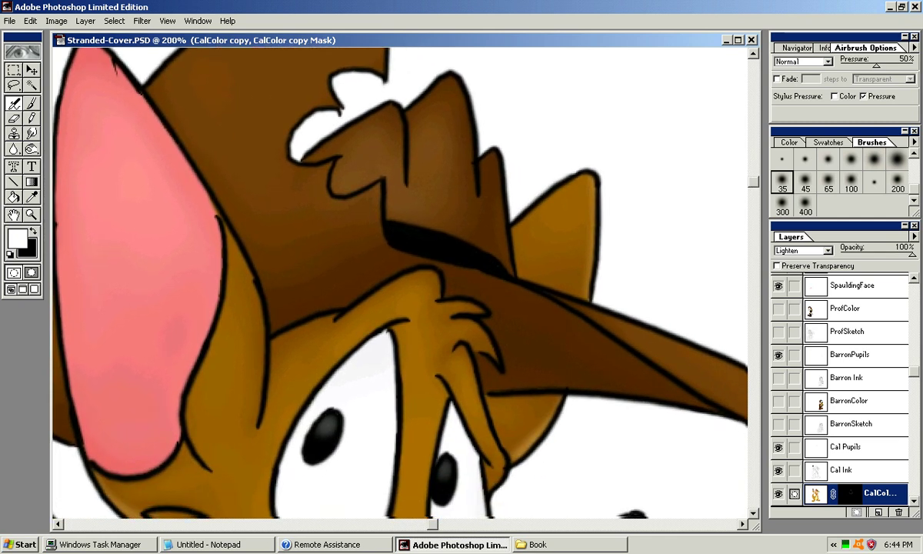
# Airbrush a highlight on the mask along the hat brim's upturned edge out to its tip with a medium soft brush, redoing unsatisfactory strokes.
pyautogui.scroll(-3, 400, 277)
pyautogui.hscroll(4, 400, 276)
pyautogui.hotkey('ctrl', 'z')
pyautogui.moveTo(650, 290); pyautogui.dragTo(507, 245)
pyautogui.click(828, 181)
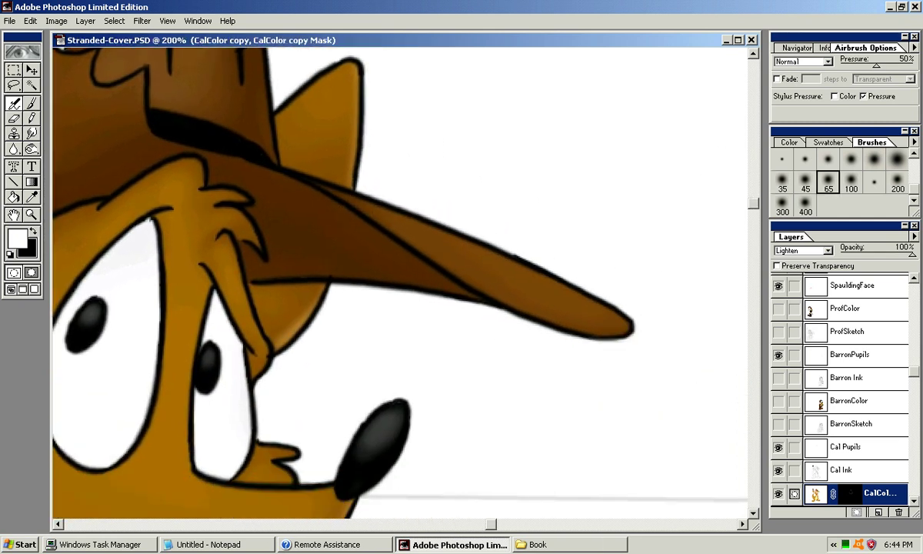
pyautogui.click(782, 182)
pyautogui.click(874, 159)
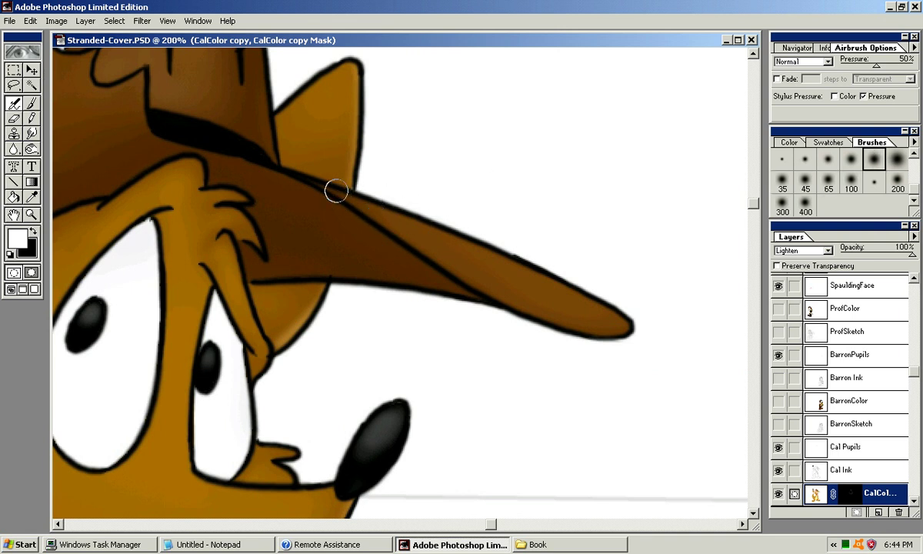
pyautogui.moveTo(351, 200)
pyautogui.mouseDown()
pyautogui.moveTo(471, 240)
pyautogui.moveTo(522, 216)
pyautogui.mouseUp()
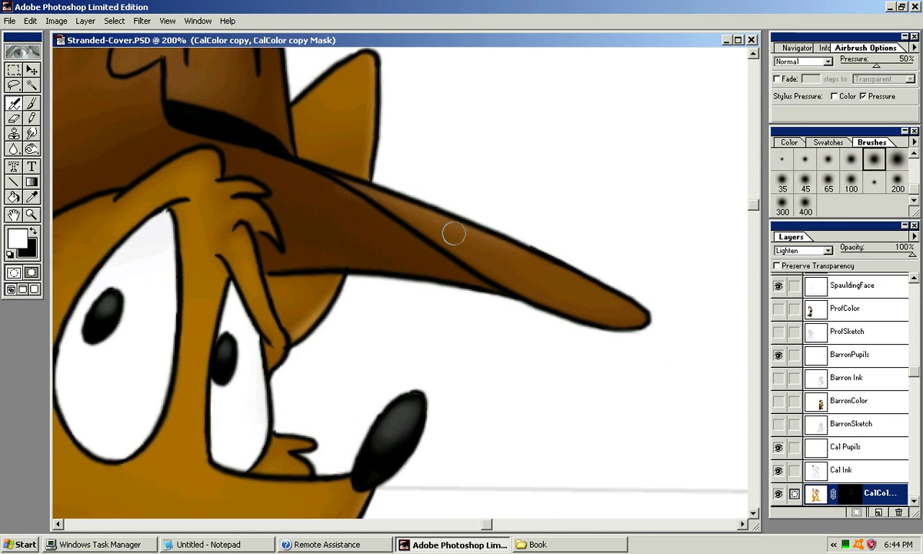
pyautogui.hotkey('ctrl', 'z')
pyautogui.moveTo(375, 198); pyautogui.dragTo(620, 291)
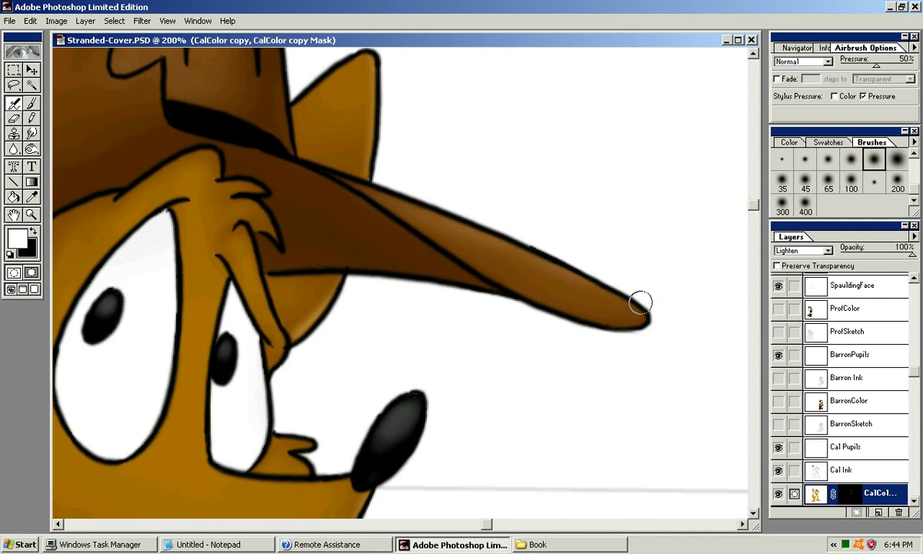
pyautogui.moveTo(442, 231); pyautogui.dragTo(609, 292)
pyautogui.moveTo(459, 237); pyautogui.dragTo(574, 279)
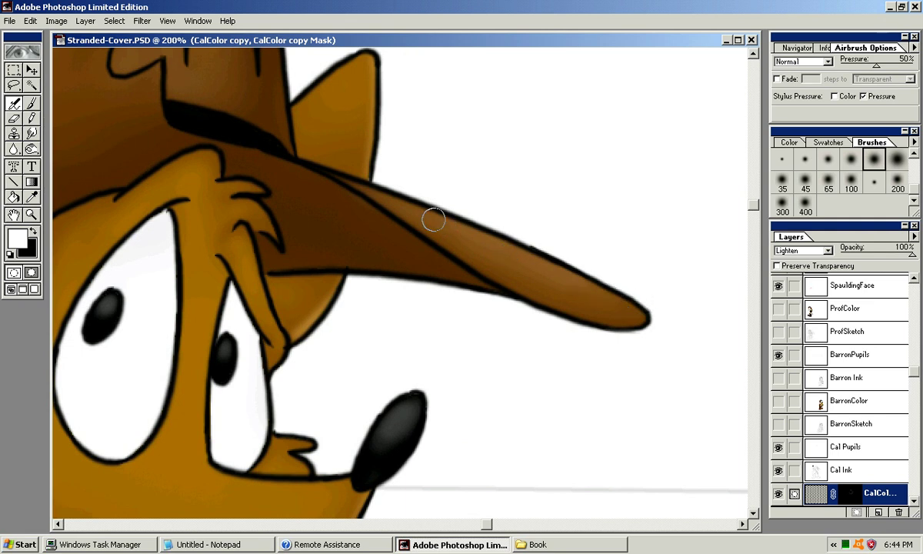
# Extend the brim highlight on the mask into the narrow part of the upturned edge near the crown, using a smaller soft brush.
pyautogui.moveTo(430, 253); pyautogui.dragTo(515, 300)
pyautogui.click(827, 159)
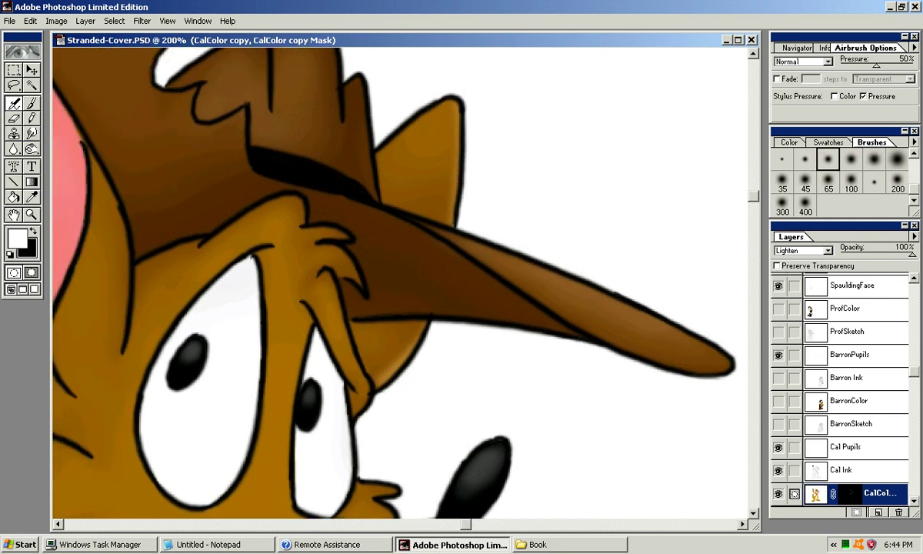
pyautogui.moveTo(435, 223); pyautogui.dragTo(515, 254)
pyautogui.moveTo(469, 243); pyautogui.dragTo(587, 282)
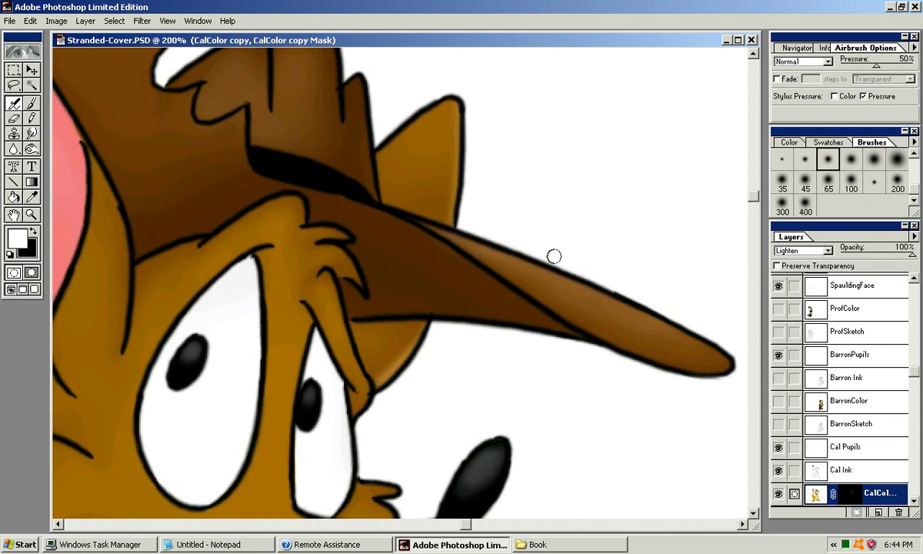
# Airbrush a soft highlight on the mask across the lower hat crown above the forehead with the 35-pixel brush, undoing unsatisfactory strokes.
pyautogui.moveTo(543, 239); pyautogui.dragTo(484, 212)
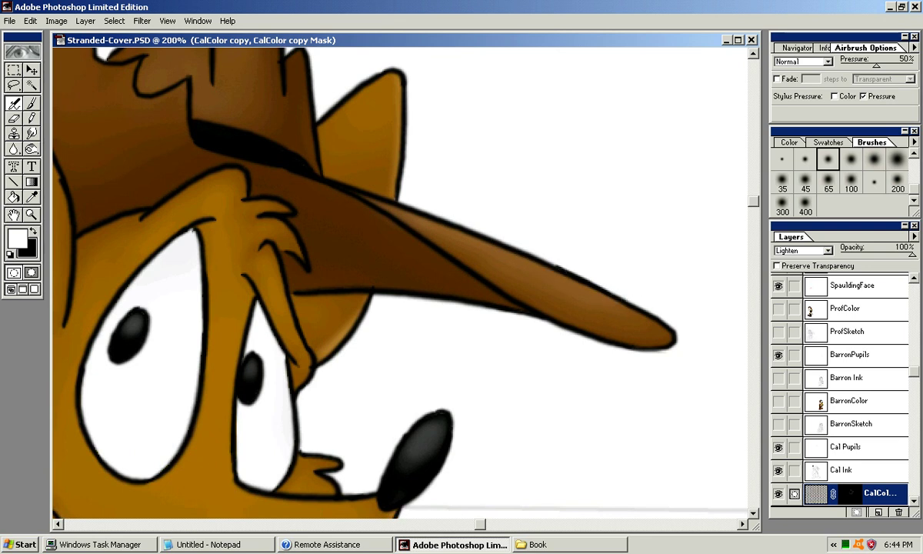
pyautogui.press(']')
pyautogui.press(']')
pyautogui.press(']')
pyautogui.press(']')
pyautogui.press(']')
pyautogui.press(']')
pyautogui.press(']')
pyautogui.press('[')
pyautogui.press('[')
pyautogui.press('[')
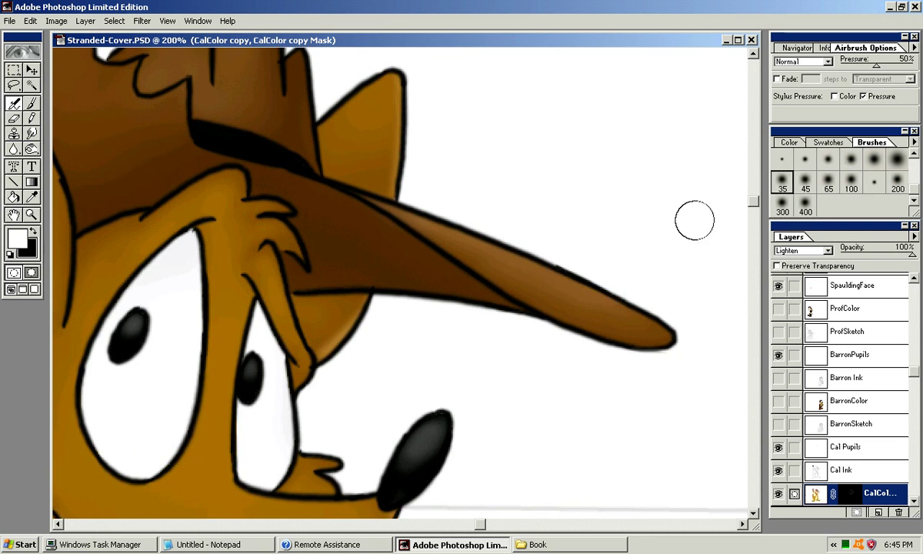
pyautogui.moveTo(619, 291); pyautogui.dragTo(716, 369)
pyautogui.moveTo(384, 223); pyautogui.dragTo(608, 371)
pyautogui.moveTo(615, 294); pyautogui.dragTo(638, 163)
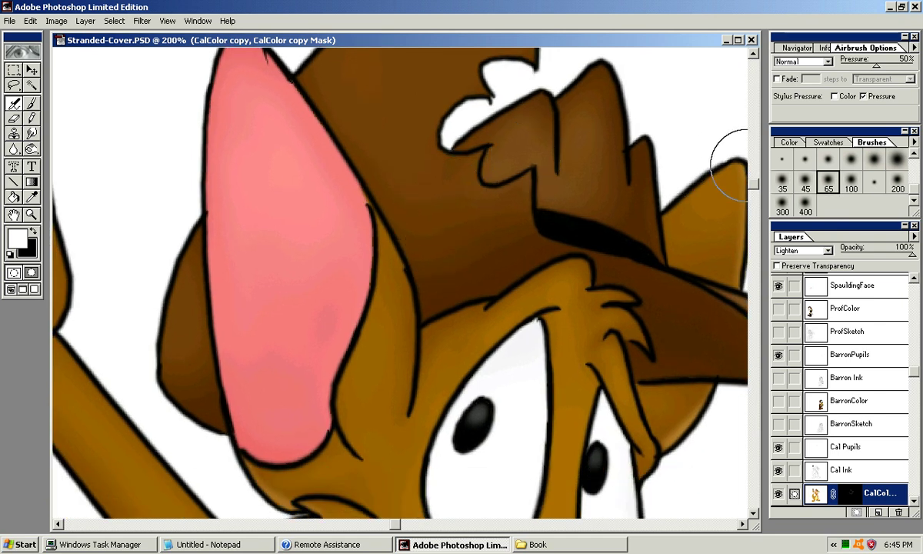
pyautogui.moveTo(417, 252); pyautogui.dragTo(512, 222)
pyautogui.hotkey('ctrl', 'z')
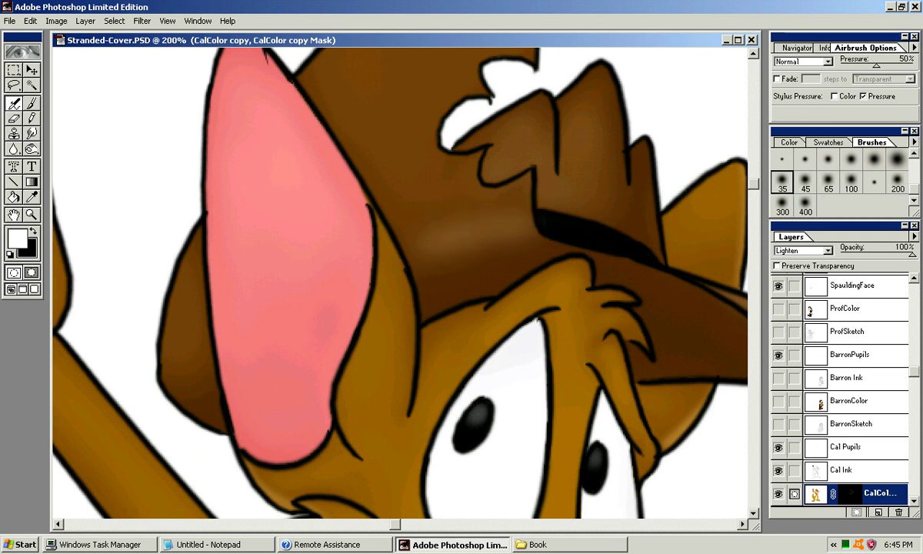
pyautogui.click(828, 182)
pyautogui.click(828, 160)
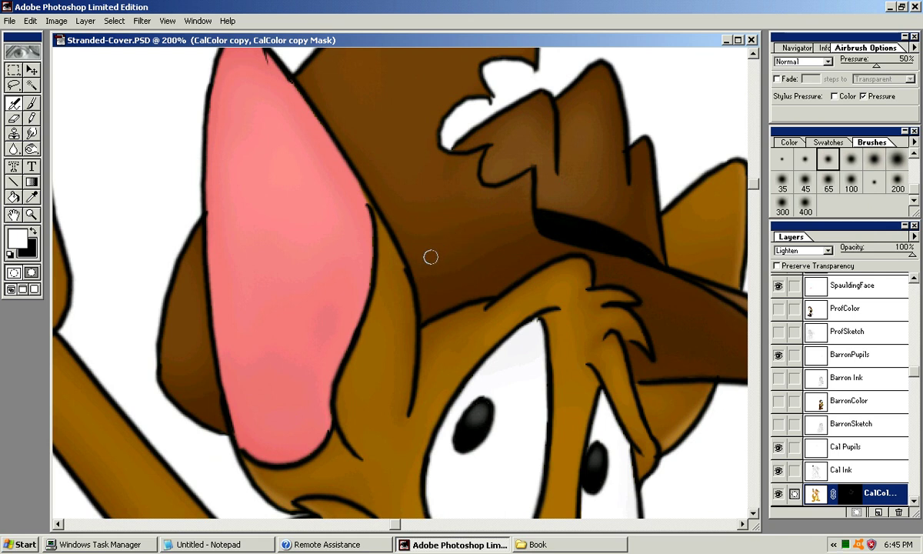
pyautogui.press(']')
pyautogui.moveTo(440, 246)
pyautogui.mouseDown()
pyautogui.moveTo(414, 251)
pyautogui.moveTo(558, 222)
pyautogui.moveTo(430, 245)
pyautogui.moveTo(408, 235)
pyautogui.mouseUp()
pyautogui.hotkey('ctrl', 'z')
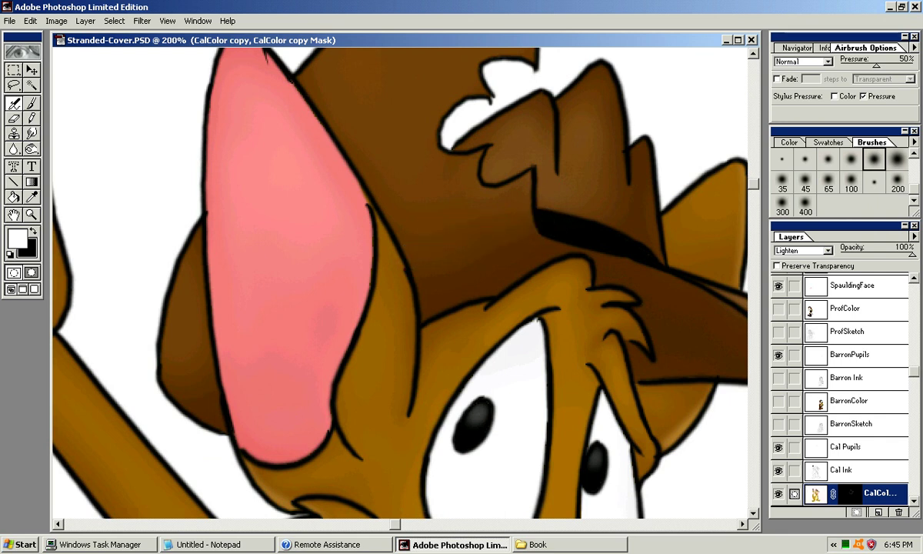
# Airbrush a soft highlight across the lower crown of the brown hat using the 35-pixel soft brush.
pyautogui.press(']')
pyautogui.press(']')
pyautogui.moveTo(424, 246)
pyautogui.mouseDown()
pyautogui.moveTo(498, 229)
pyautogui.moveTo(516, 255)
pyautogui.moveTo(493, 343)
pyautogui.moveTo(470, 262)
pyautogui.moveTo(498, 220)
pyautogui.moveTo(581, 185)
pyautogui.mouseUp()
# Airbrush a thin highlight along the upper edge of the hat's crown, from the ear to the tip, with a small soft brush.
pyautogui.moveTo(306, 177); pyautogui.dragTo(220, 360)
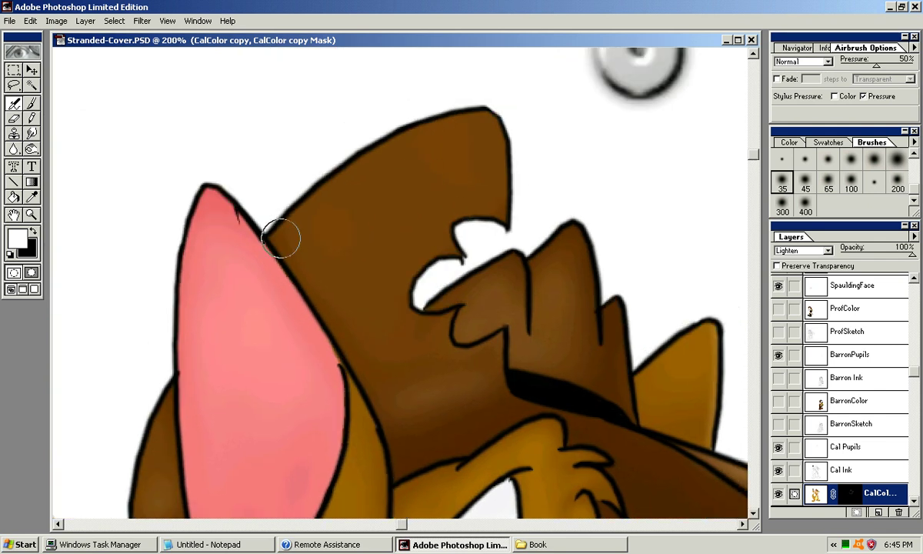
pyautogui.press(']')
pyautogui.press(']')
pyautogui.press(']')
pyautogui.press(']')
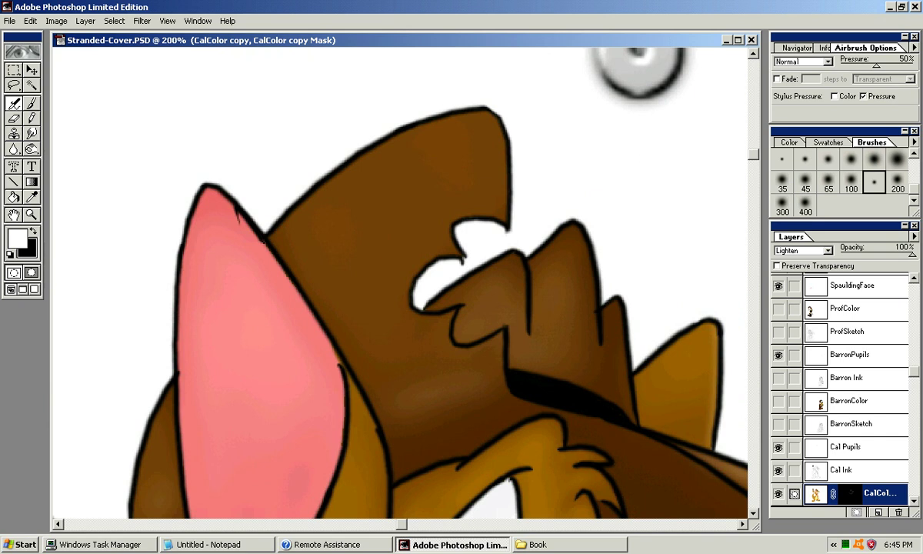
pyautogui.press('[')
pyautogui.press('[')
pyautogui.press('[')
pyautogui.press('[')
pyautogui.press('[')
pyautogui.press('[')
pyautogui.press('[')
pyautogui.press('[')
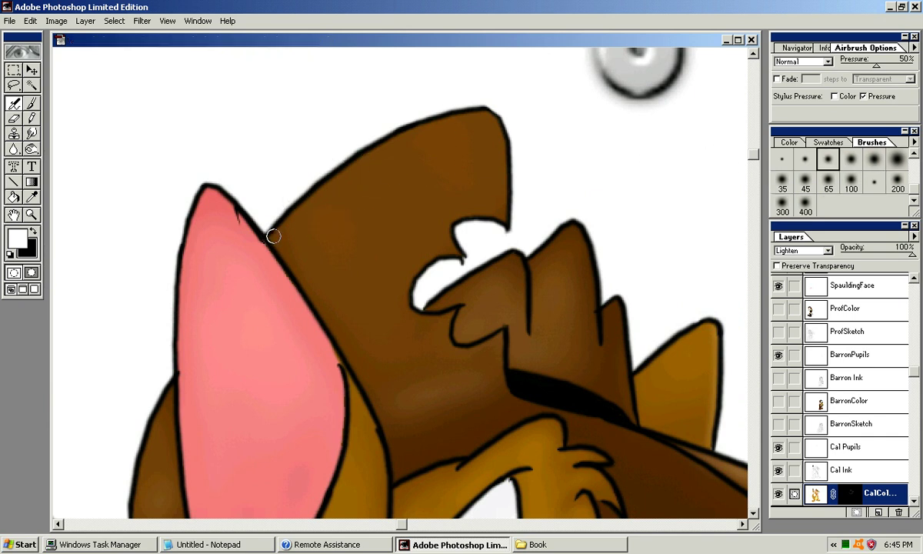
pyautogui.moveTo(271, 230); pyautogui.dragTo(478, 107)
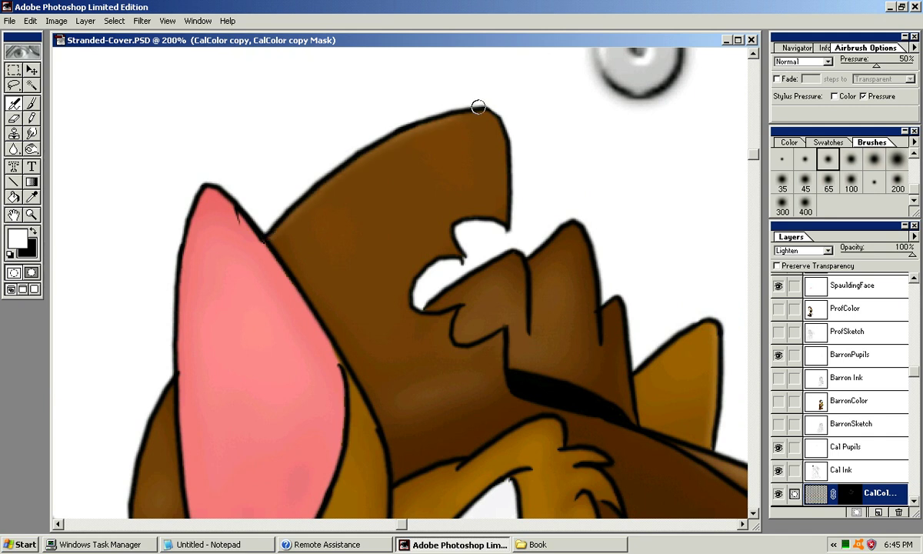
pyautogui.moveTo(366, 153)
pyautogui.mouseDown()
pyautogui.moveTo(472, 106)
pyautogui.moveTo(496, 111)
pyautogui.mouseUp()
pyautogui.moveTo(359, 156)
pyautogui.mouseDown()
pyautogui.moveTo(294, 201)
pyautogui.moveTo(438, 119)
pyautogui.mouseUp()
# Airbrush a thin highlight down the front edge of the hat's crown, from the tip to the torn hole.
pyautogui.moveTo(192, 423)
pyautogui.mouseDown()
pyautogui.moveTo(315, 348)
pyautogui.moveTo(359, 271)
pyautogui.mouseUp()
pyautogui.moveTo(335, 238)
pyautogui.mouseDown()
pyautogui.moveTo(315, 298)
pyautogui.moveTo(183, 429)
pyautogui.mouseUp()
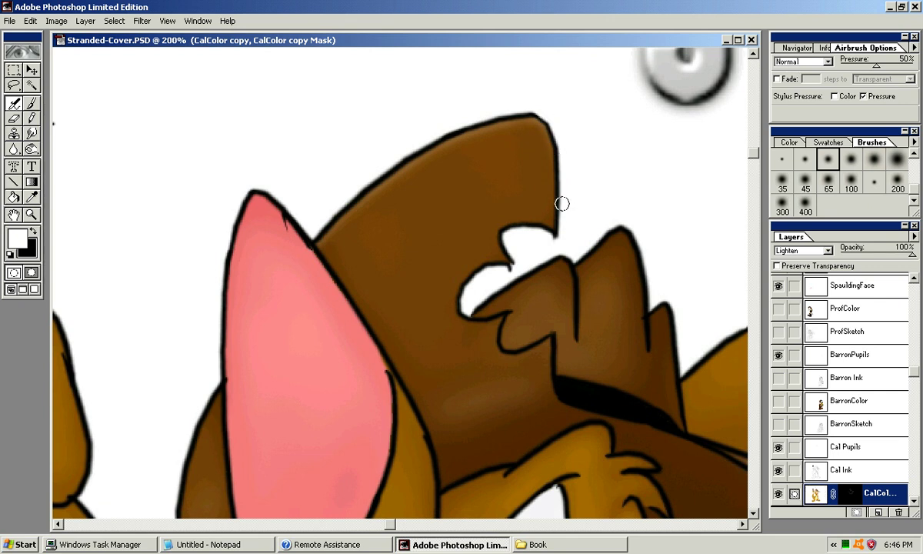
pyautogui.moveTo(549, 135); pyautogui.dragTo(551, 186)
pyautogui.moveTo(548, 129)
pyautogui.mouseDown()
pyautogui.moveTo(550, 121)
pyautogui.moveTo(554, 196)
pyautogui.moveTo(551, 137)
pyautogui.moveTo(551, 149)
pyautogui.mouseUp()
pyautogui.moveTo(555, 234); pyautogui.dragTo(555, 209)
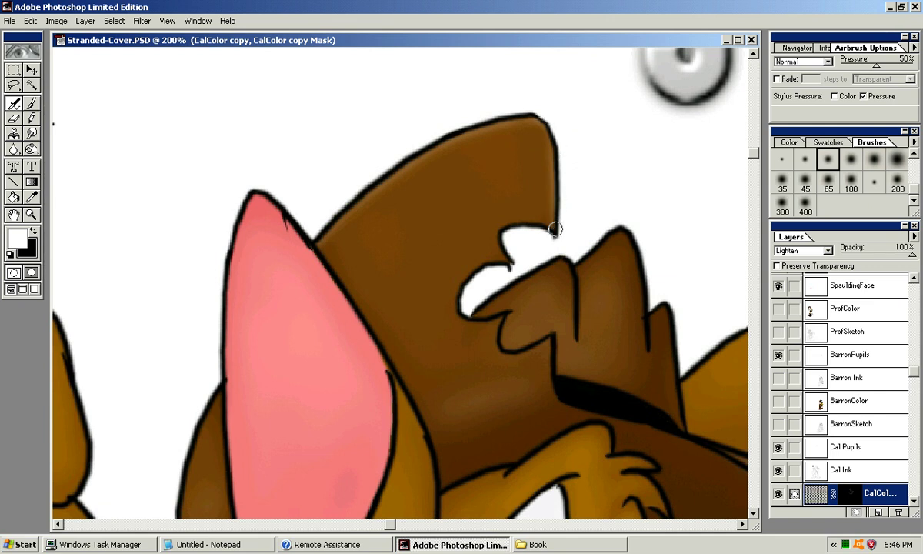
pyautogui.moveTo(550, 200); pyautogui.dragTo(487, 140)
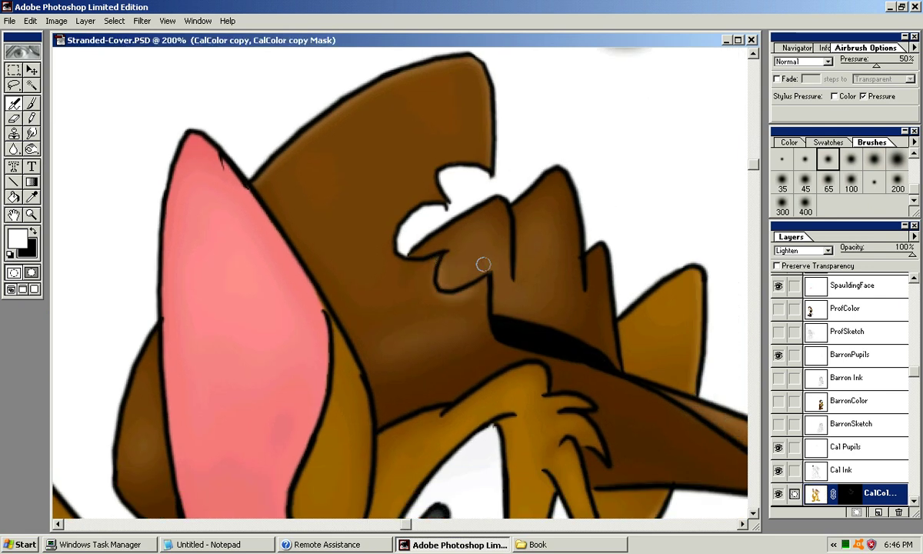
pyautogui.press('[')
pyautogui.press('[')
pyautogui.moveTo(435, 261); pyautogui.dragTo(477, 265)
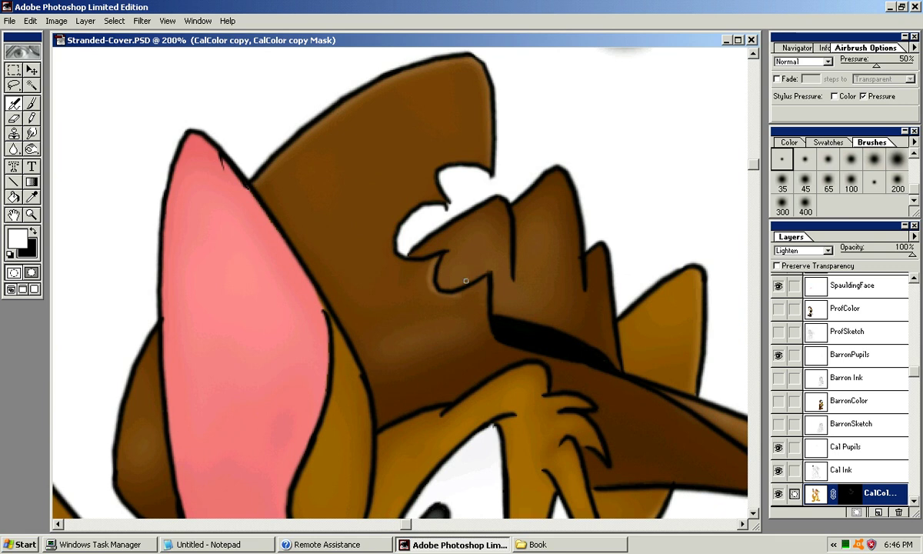
pyautogui.hotkey('ctrl', 'z')
# Airbrush fine highlights around the lower edge of the hat's torn flap and along the rim of the hole.
pyautogui.press(']')
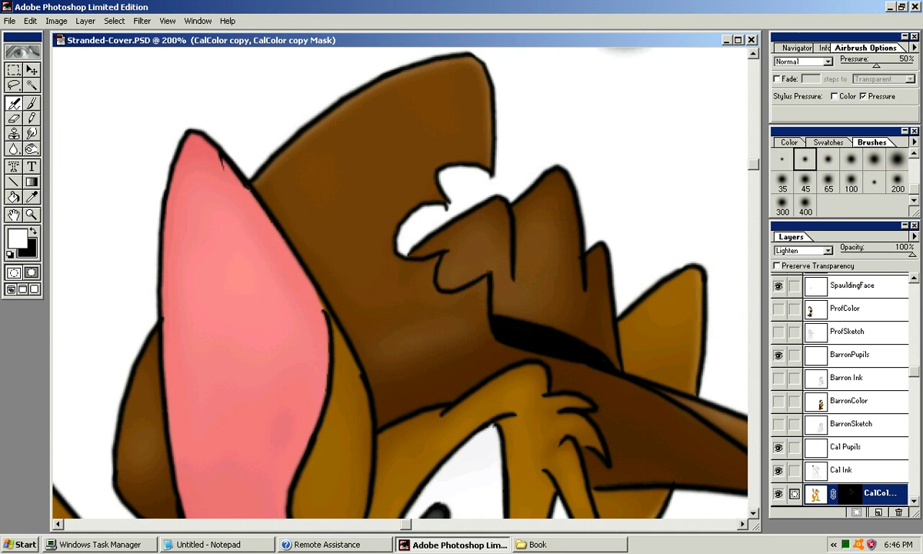
pyautogui.click(873, 182)
pyautogui.moveTo(433, 267); pyautogui.dragTo(439, 295)
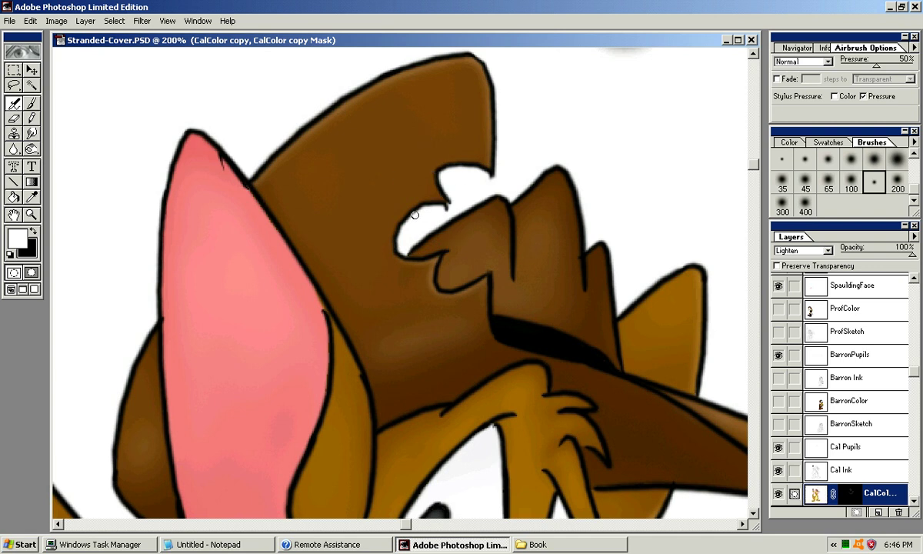
pyautogui.moveTo(395, 228); pyautogui.dragTo(397, 254)
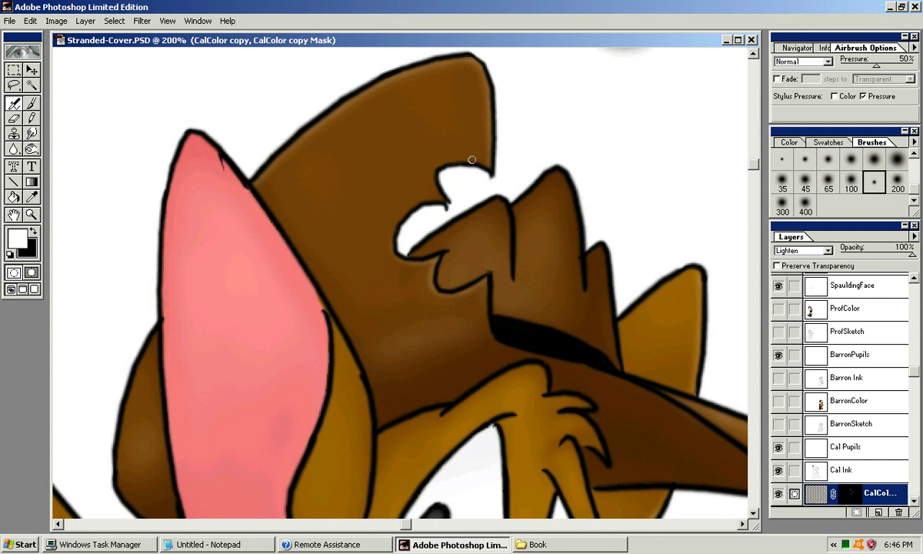
pyautogui.moveTo(432, 180); pyautogui.dragTo(443, 197)
# Rework the fine highlight beside the torn flap using the second-smallest soft brush.
pyautogui.moveTo(434, 177)
pyautogui.mouseDown()
pyautogui.moveTo(453, 198)
pyautogui.moveTo(441, 147)
pyautogui.moveTo(247, 31)
pyautogui.moveTo(374, 70)
pyautogui.mouseUp()
pyautogui.moveTo(407, 171)
pyautogui.mouseDown()
pyautogui.moveTo(445, 186)
pyautogui.moveTo(449, 300)
pyautogui.mouseUp()
pyautogui.click(804, 158)
pyautogui.hotkey('ctrl', 'z')
pyautogui.moveTo(439, 244); pyautogui.dragTo(451, 296)
pyautogui.hotkey('ctrl', 'z')
pyautogui.moveTo(438, 246); pyautogui.dragTo(448, 298)
pyautogui.hotkey('ctrl', 'z')
pyautogui.hotkey('ctrl', 'z')
# Airbrush thin highlights on the back edge of the hat behind the pink ear and below the black gap above the brim.
pyautogui.moveTo(446, 229)
pyautogui.mouseDown()
pyautogui.moveTo(464, 324)
pyautogui.moveTo(496, 274)
pyautogui.moveTo(511, 209)
pyautogui.moveTo(500, 294)
pyautogui.moveTo(580, 172)
pyautogui.mouseUp()
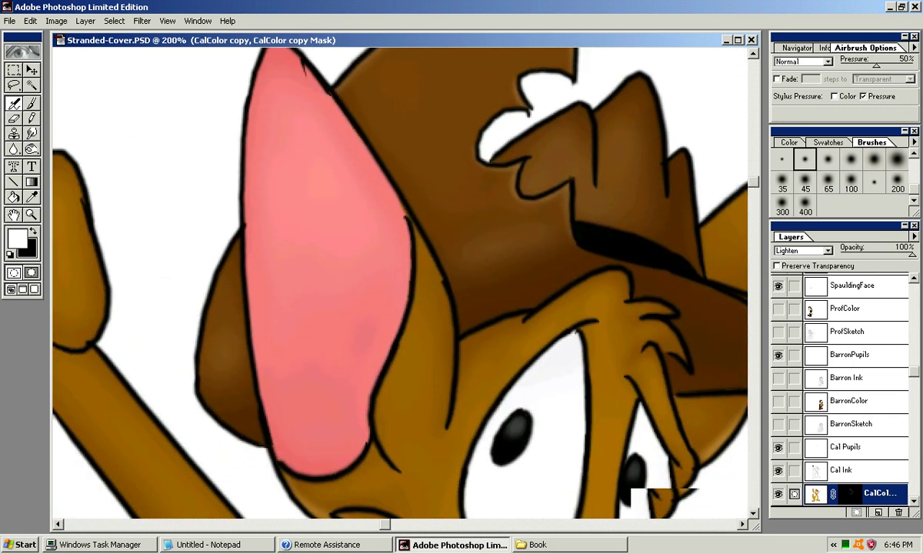
pyautogui.moveTo(240, 229)
pyautogui.mouseDown()
pyautogui.moveTo(198, 332)
pyautogui.moveTo(236, 238)
pyautogui.moveTo(199, 371)
pyautogui.mouseUp()
pyautogui.moveTo(477, 246); pyautogui.dragTo(295, 286)
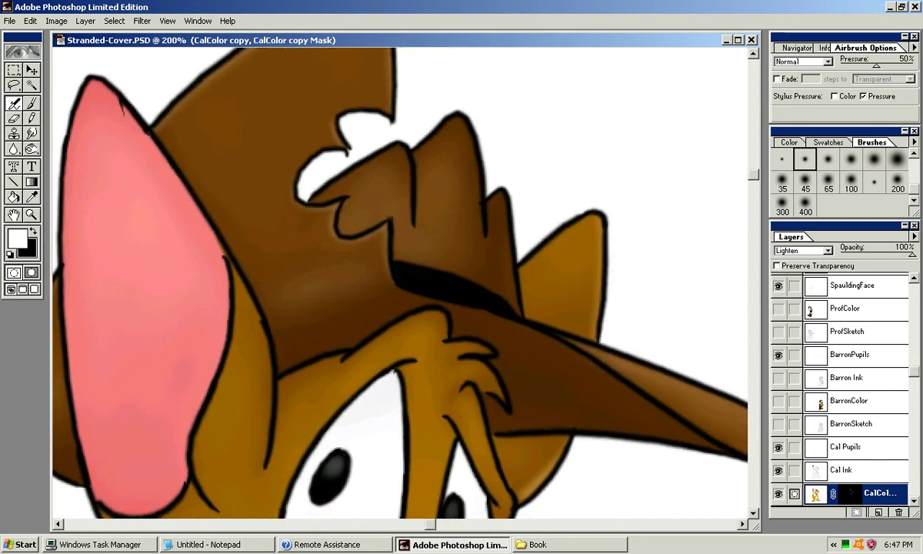
pyautogui.moveTo(398, 286)
pyautogui.mouseDown()
pyautogui.moveTo(454, 292)
pyautogui.moveTo(381, 269)
pyautogui.moveTo(492, 306)
pyautogui.moveTo(408, 291)
pyautogui.moveTo(496, 302)
pyautogui.moveTo(389, 282)
pyautogui.moveTo(521, 310)
pyautogui.moveTo(395, 288)
pyautogui.moveTo(497, 310)
pyautogui.moveTo(395, 284)
pyautogui.moveTo(512, 304)
pyautogui.moveTo(398, 286)
pyautogui.moveTo(521, 315)
pyautogui.moveTo(495, 292)
pyautogui.mouseUp()
# Airbrush a thin highlight along the hat brim's edge and fold line.
pyautogui.moveTo(561, 342)
pyautogui.mouseDown()
pyautogui.moveTo(518, 351)
pyautogui.moveTo(444, 330)
pyautogui.moveTo(413, 292)
pyautogui.moveTo(401, 246)
pyautogui.mouseUp()
pyautogui.moveTo(350, 230); pyautogui.dragTo(527, 319)
pyautogui.moveTo(394, 256); pyautogui.dragTo(376, 237)
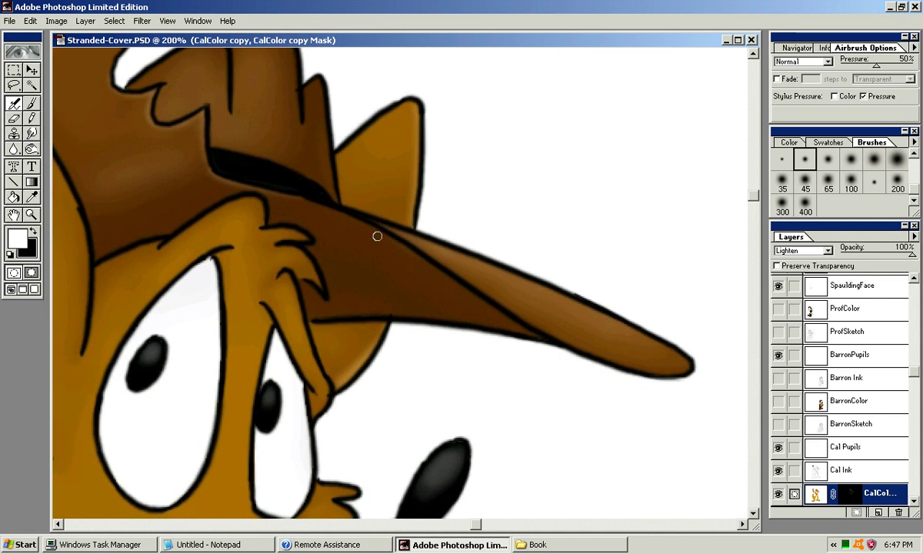
pyautogui.moveTo(288, 197)
pyautogui.mouseDown()
pyautogui.moveTo(340, 224)
pyautogui.moveTo(389, 233)
pyautogui.moveTo(484, 296)
pyautogui.mouseUp()
pyautogui.moveTo(395, 233); pyautogui.dragTo(467, 287)
# Try long highlight strokes along the hat brim toward its outer tip, undoing each one.
pyautogui.moveTo(365, 210); pyautogui.dragTo(639, 369)
pyautogui.hotkey('ctrl', 'z')
pyautogui.moveTo(493, 300)
pyautogui.mouseDown()
pyautogui.moveTo(605, 351)
pyautogui.moveTo(692, 364)
pyautogui.moveTo(631, 367)
pyautogui.moveTo(699, 368)
pyautogui.moveTo(642, 372)
pyautogui.moveTo(600, 347)
pyautogui.moveTo(688, 369)
pyautogui.mouseUp()
pyautogui.hotkey('ctrl', 'z')
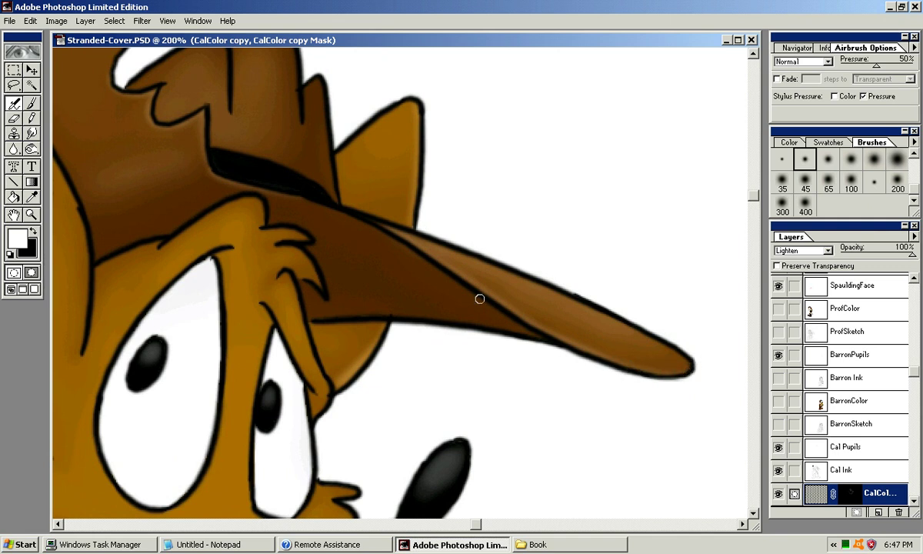
# Try several short highlight strokes on the underside of the brim beside the fold, undoing each attempt.
pyautogui.moveTo(352, 201)
pyautogui.mouseDown()
pyautogui.moveTo(457, 268)
pyautogui.moveTo(483, 302)
pyautogui.mouseUp()
pyautogui.hotkey('ctrl', 'z')
pyautogui.moveTo(387, 263); pyautogui.dragTo(464, 289)
pyautogui.hotkey('ctrl', 'z')
pyautogui.moveTo(412, 264); pyautogui.dragTo(466, 286)
pyautogui.hotkey('ctrl', 'z')
pyautogui.moveTo(391, 264); pyautogui.dragTo(485, 295)
pyautogui.hotkey('ctrl', 'z')
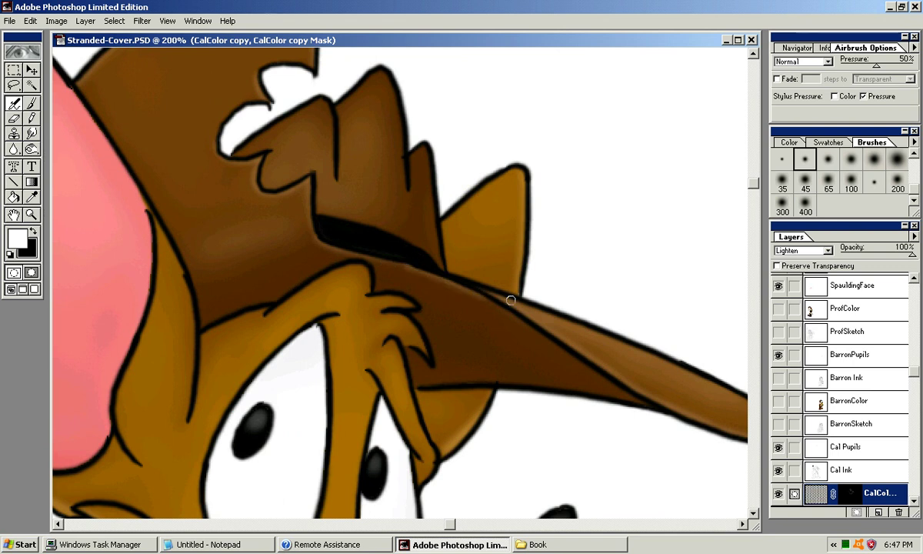
pyautogui.hotkey('ctrl', 'z')
# Airbrush highlights along the upper edges of the hat's torn flap and the tall peak beside it with a slightly larger brush.
pyautogui.moveTo(402, 263)
pyautogui.mouseDown()
pyautogui.moveTo(476, 291)
pyautogui.moveTo(382, 258)
pyautogui.moveTo(464, 278)
pyautogui.moveTo(379, 246)
pyautogui.moveTo(421, 177)
pyautogui.moveTo(533, 130)
pyautogui.moveTo(464, 81)
pyautogui.moveTo(332, 253)
pyautogui.moveTo(339, 316)
pyautogui.mouseUp()
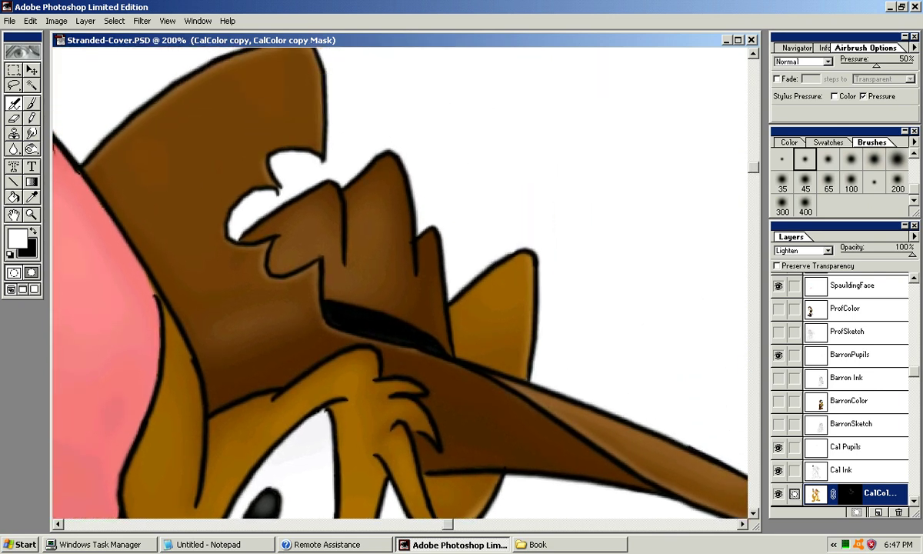
pyautogui.moveTo(367, 419); pyautogui.dragTo(361, 396)
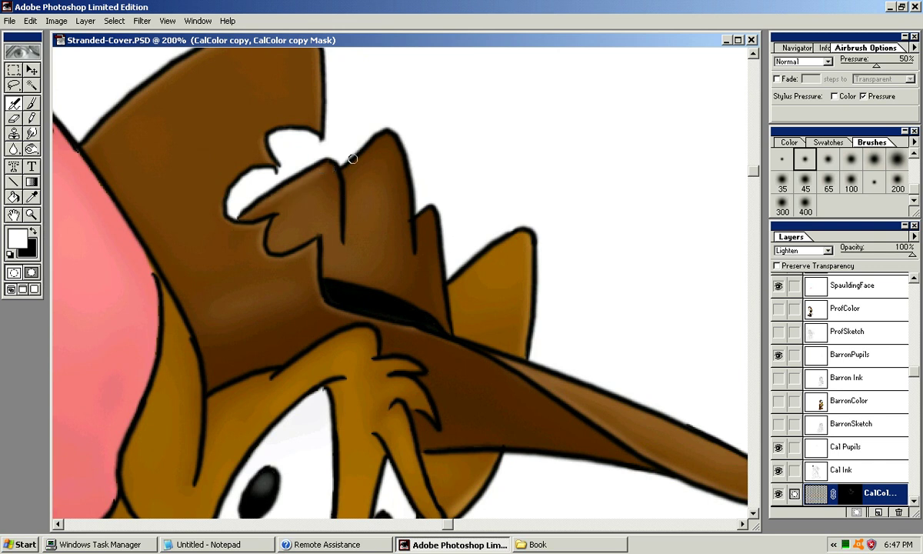
pyautogui.press(']')
pyautogui.moveTo(368, 142); pyautogui.dragTo(342, 202)
pyautogui.moveTo(384, 141)
pyautogui.mouseDown()
pyautogui.moveTo(347, 191)
pyautogui.moveTo(354, 163)
pyautogui.moveTo(343, 176)
pyautogui.mouseUp()
pyautogui.moveTo(395, 117)
pyautogui.mouseDown()
pyautogui.moveTo(344, 179)
pyautogui.moveTo(389, 126)
pyautogui.moveTo(229, 187)
pyautogui.mouseUp()
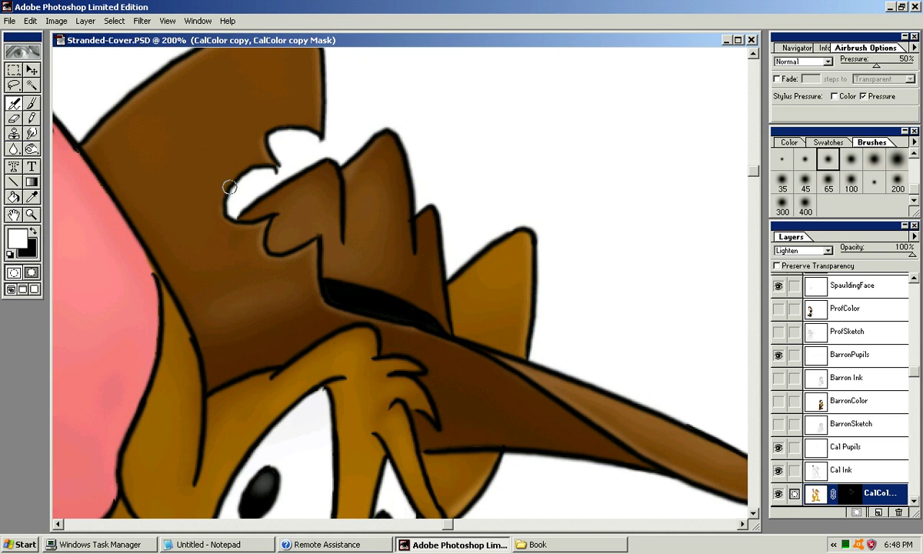
pyautogui.moveTo(238, 223); pyautogui.dragTo(316, 159)
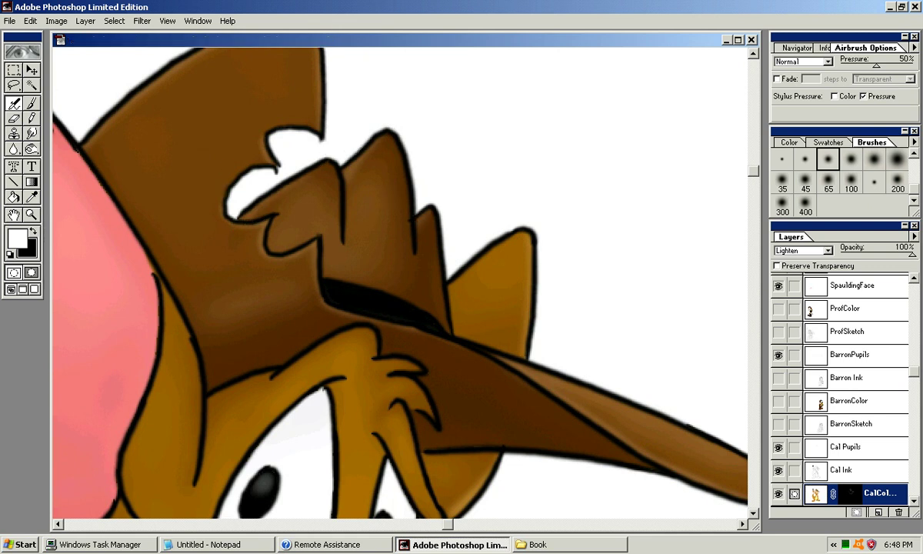
# Airbrush a broad soft highlight over the upper crown of the hat with the 100-pixel soft brush.
pyautogui.moveTo(385, 269)
pyautogui.mouseDown()
pyautogui.moveTo(461, 217)
pyautogui.moveTo(516, 210)
pyautogui.moveTo(482, 152)
pyautogui.moveTo(421, 222)
pyautogui.moveTo(547, 181)
pyautogui.moveTo(615, 142)
pyautogui.mouseUp()
pyautogui.moveTo(428, 195); pyautogui.dragTo(391, 218)
pyautogui.moveTo(377, 97); pyautogui.dragTo(368, 242)
pyautogui.click(850, 183)
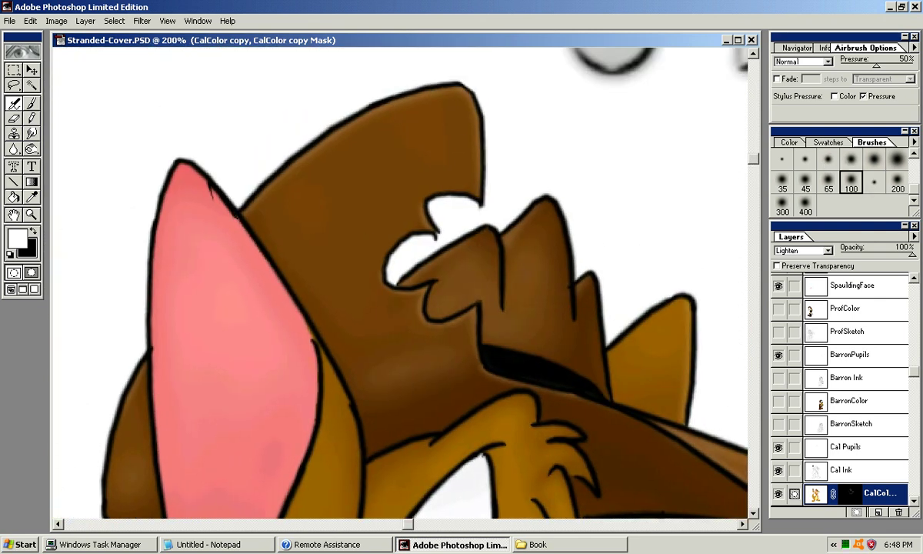
pyautogui.moveTo(462, 115); pyautogui.dragTo(392, 135)
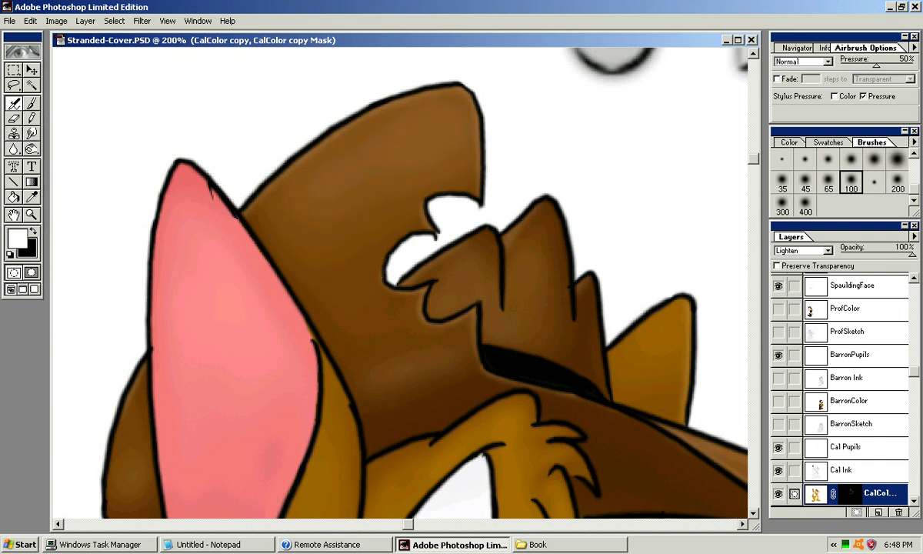
pyautogui.moveTo(402, 220); pyautogui.dragTo(372, 170)
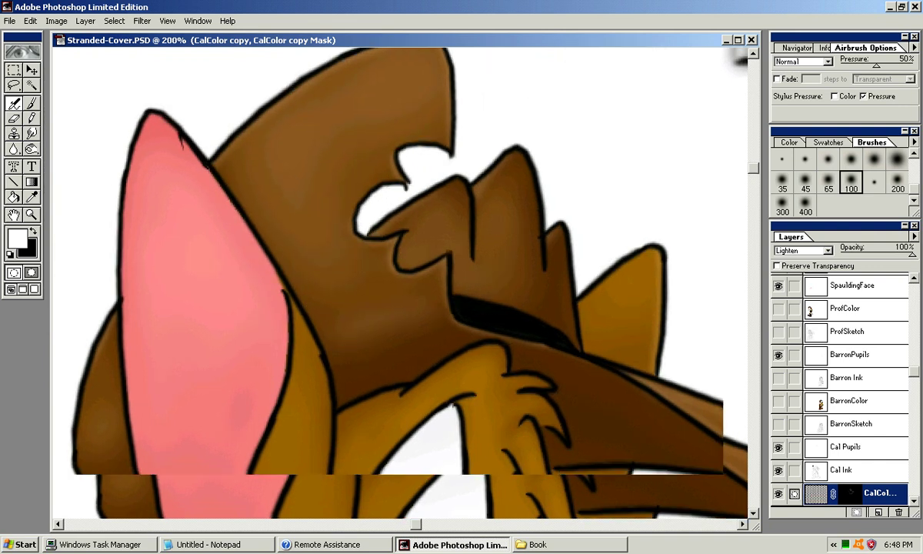
pyautogui.moveTo(254, 162); pyautogui.dragTo(235, 149)
# Airbrush a soft highlight across the lower crown toward the torn flap using the 65-pixel soft brush.
pyautogui.moveTo(294, 123); pyautogui.dragTo(271, 216)
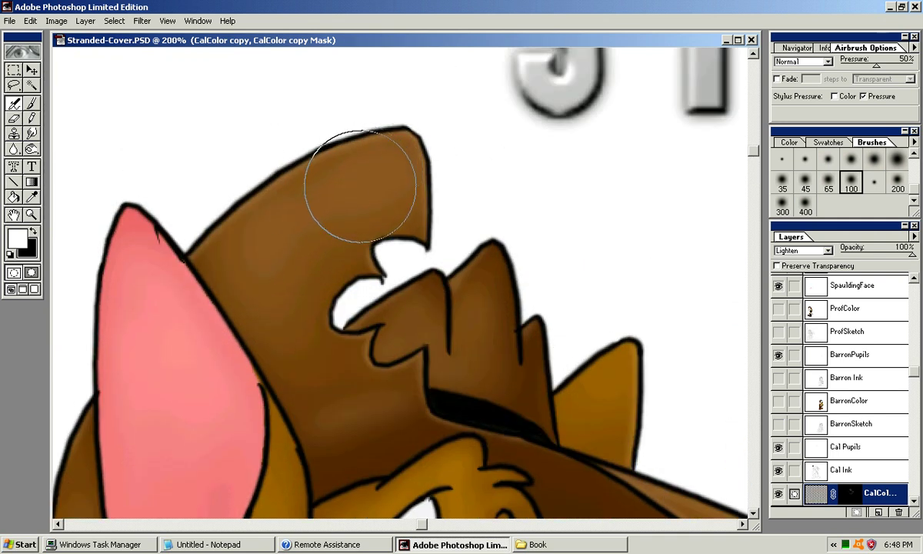
pyautogui.hotkey('ctrl', '-')
pyautogui.moveTo(401, 358)
pyautogui.mouseDown()
pyautogui.moveTo(426, 251)
pyautogui.moveTo(391, 239)
pyautogui.moveTo(373, 217)
pyautogui.mouseUp()
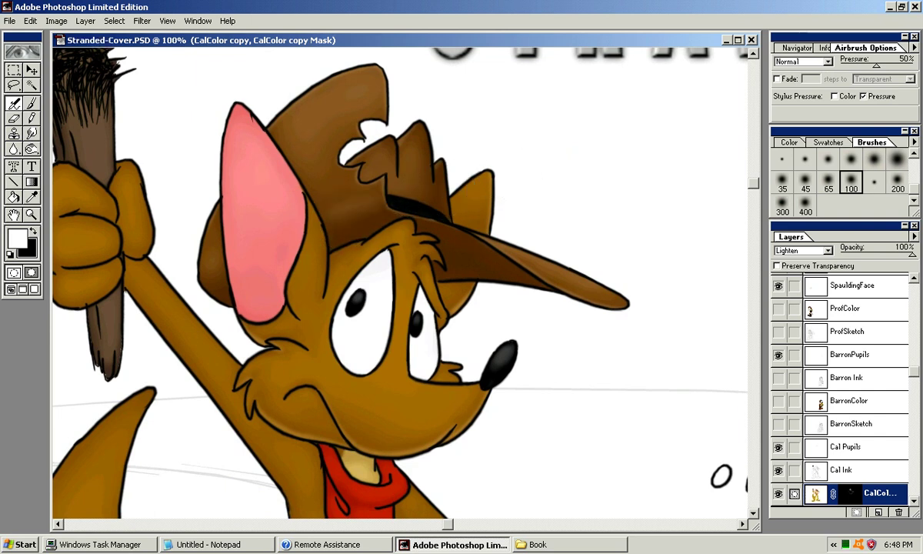
pyautogui.press('[')
pyautogui.press('[')
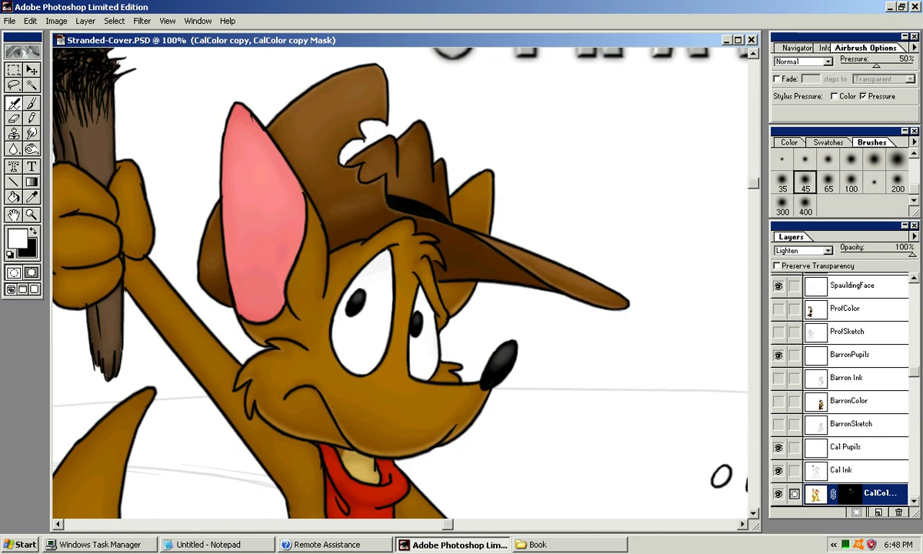
pyautogui.press(']')
pyautogui.press(']')
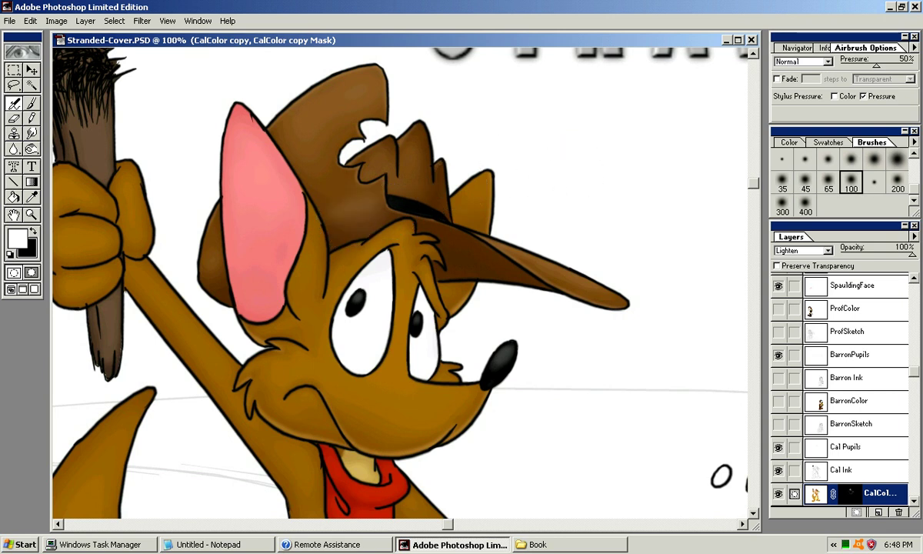
pyautogui.press('[')
pyautogui.moveTo(332, 221); pyautogui.dragTo(416, 200)
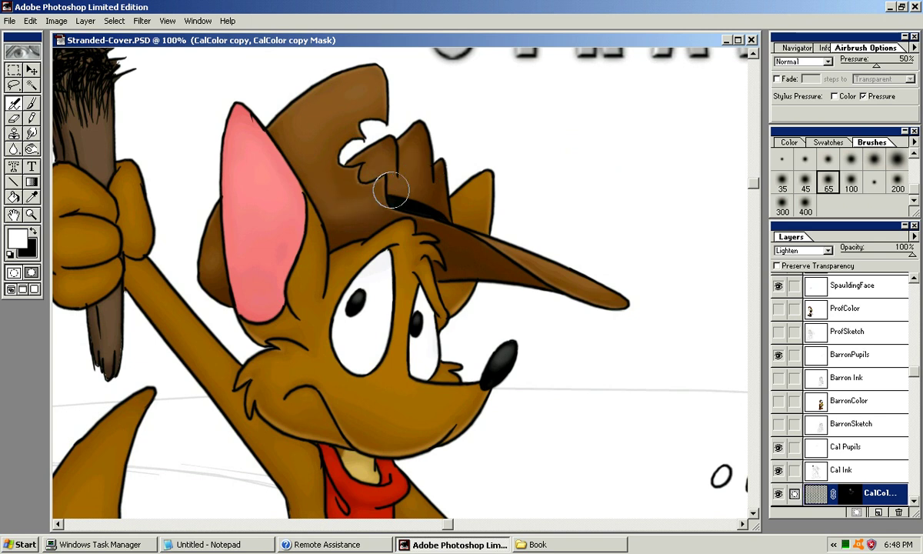
# Build up the soft highlight on the hat's crown around the torn hole with the 65-pixel brush.
pyautogui.moveTo(634, 170); pyautogui.dragTo(639, 197)
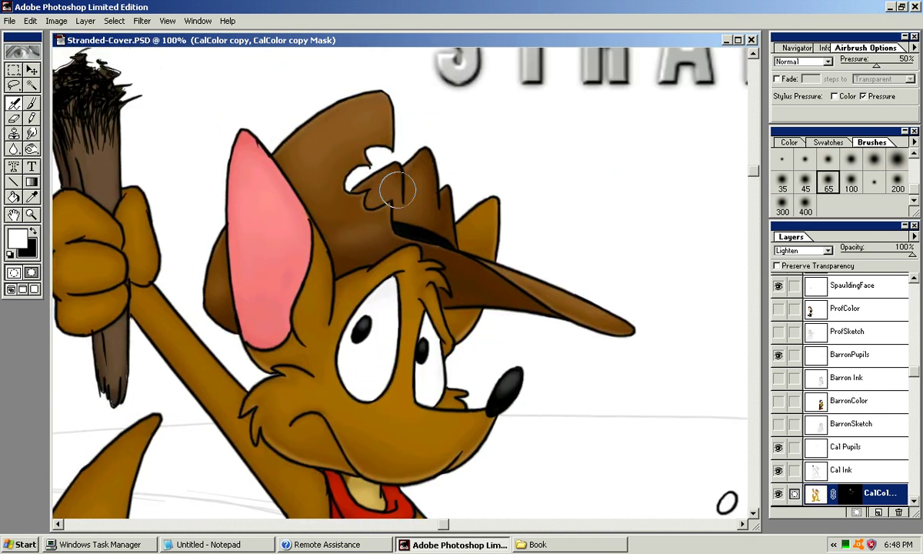
pyautogui.scroll(-1, 435, 177)
pyautogui.moveTo(333, 154)
pyautogui.mouseDown()
pyautogui.moveTo(430, 181)
pyautogui.moveTo(438, 222)
pyautogui.mouseUp()
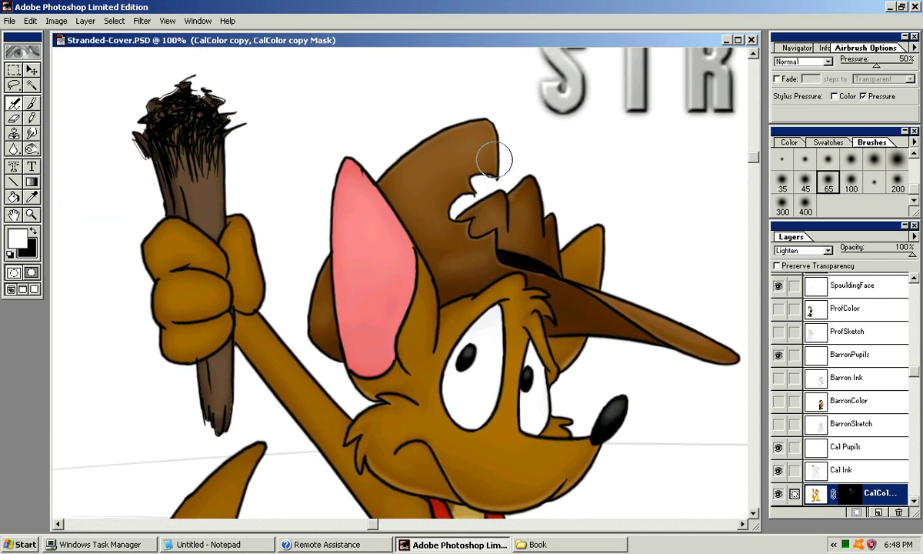
pyautogui.moveTo(431, 223)
pyautogui.mouseDown()
pyautogui.moveTo(451, 171)
pyautogui.moveTo(448, 152)
pyautogui.mouseUp()
pyautogui.moveTo(442, 216); pyautogui.dragTo(462, 196)
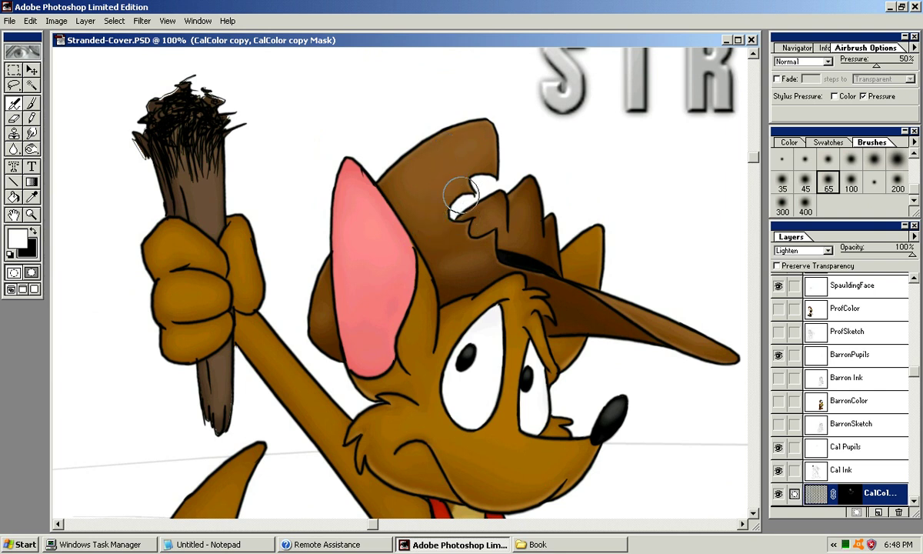
pyautogui.moveTo(349, 271)
pyautogui.mouseDown()
pyautogui.moveTo(319, 289)
pyautogui.moveTo(327, 263)
pyautogui.mouseUp()
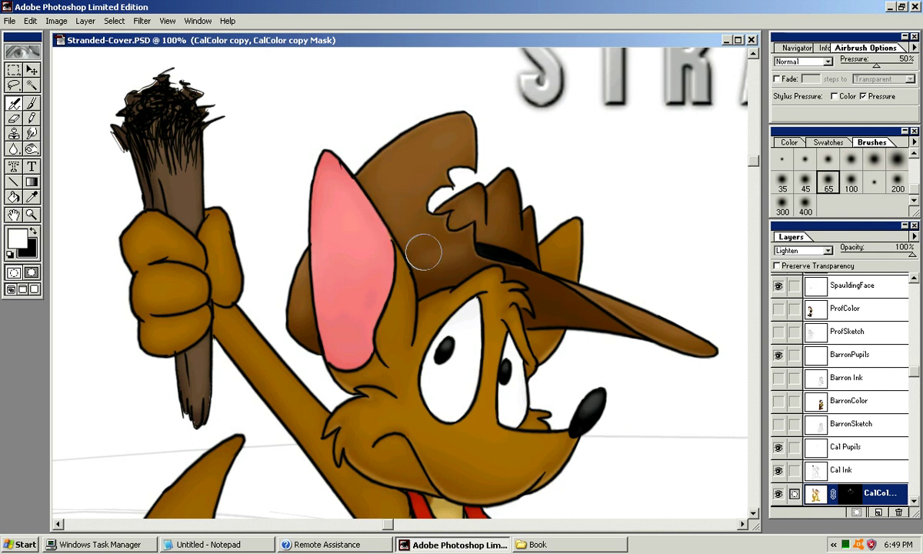
pyautogui.moveTo(459, 189)
pyautogui.mouseDown()
pyautogui.moveTo(417, 142)
pyautogui.moveTo(436, 154)
pyautogui.moveTo(430, 158)
pyautogui.mouseUp()
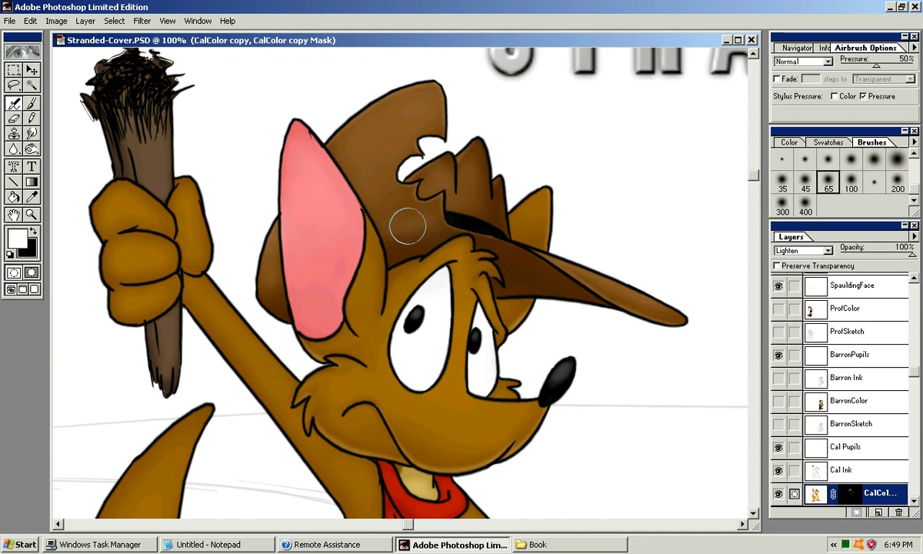
# Rework the lower crown highlight with the 65-pixel brush, toning it down in black and brushing white back toward the torn flap.
pyautogui.press('x')
pyautogui.moveTo(434, 223)
pyautogui.mouseDown()
pyautogui.moveTo(404, 233)
pyautogui.moveTo(464, 220)
pyautogui.moveTo(427, 222)
pyautogui.moveTo(392, 247)
pyautogui.mouseUp()
pyautogui.press('x')
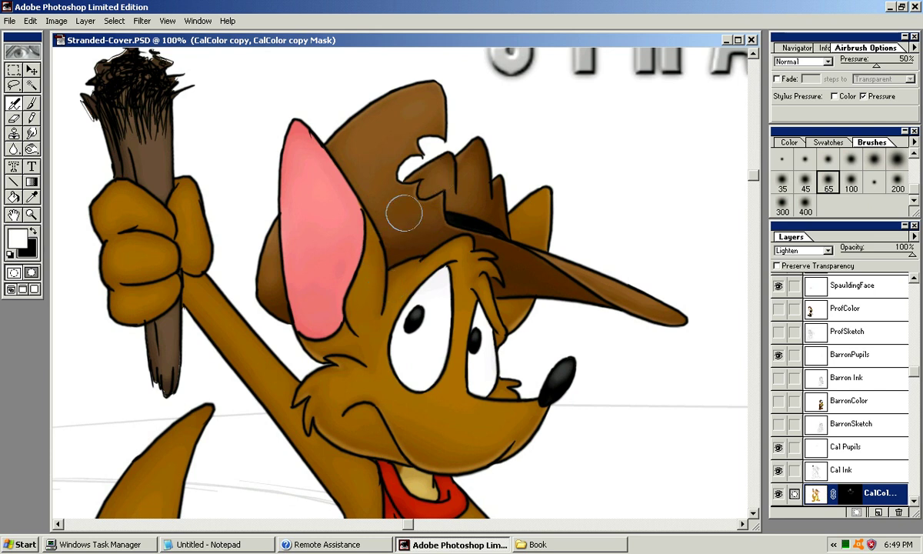
pyautogui.moveTo(394, 217)
pyautogui.mouseDown()
pyautogui.moveTo(416, 197)
pyautogui.moveTo(458, 194)
pyautogui.moveTo(447, 210)
pyautogui.moveTo(394, 201)
pyautogui.moveTo(429, 204)
pyautogui.mouseUp()
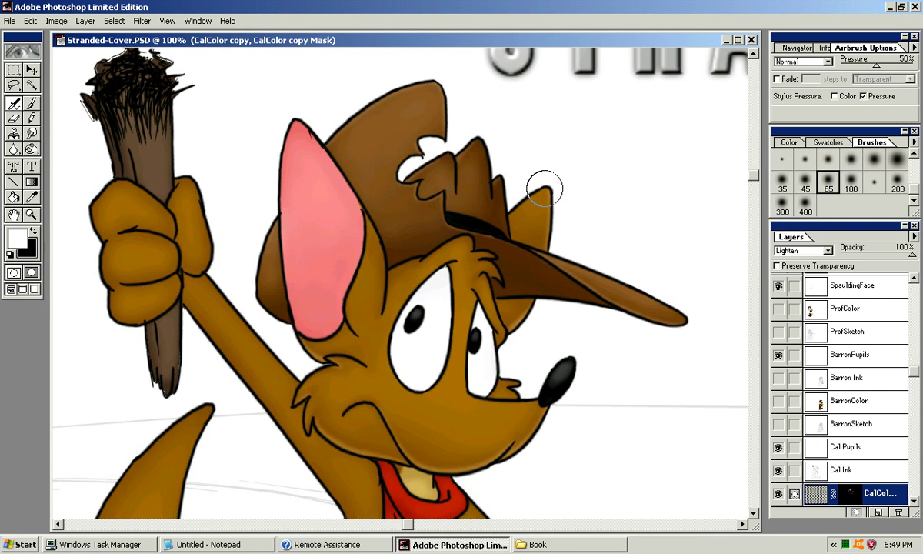
# Airbrush a thin highlight along the lower edge of the hat brim's dark underside with a small soft brush.
pyautogui.moveTo(546, 189); pyautogui.dragTo(515, 158)
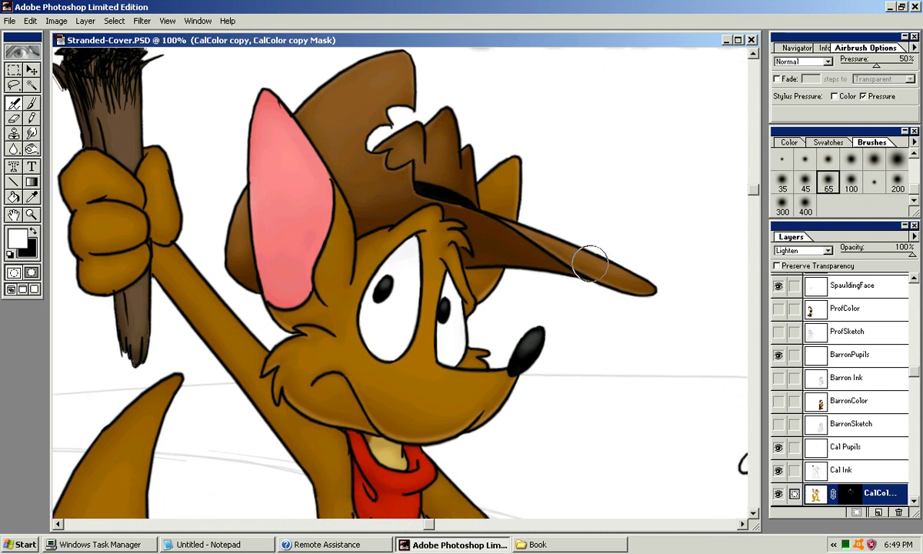
pyautogui.moveTo(444, 264); pyautogui.dragTo(439, 252)
pyautogui.hotkey('ctrl', '+')
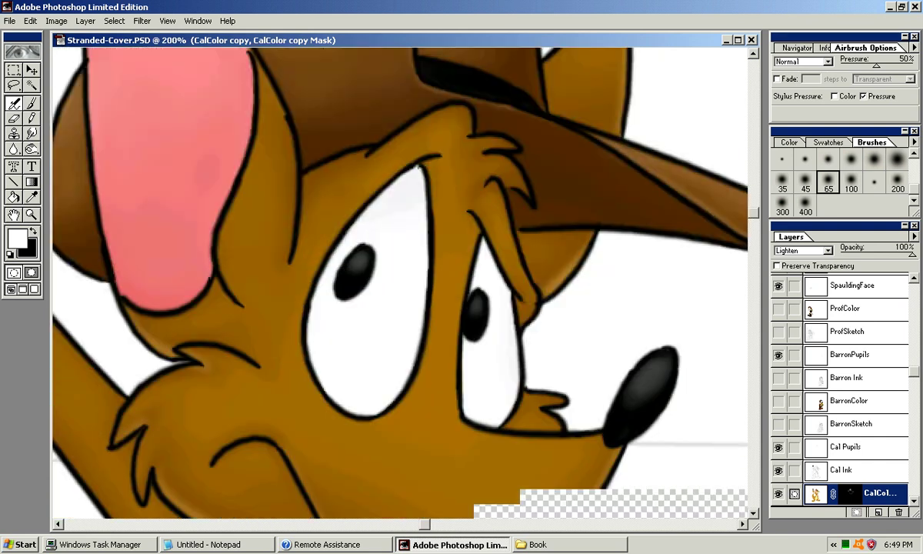
pyautogui.moveTo(506, 227); pyautogui.dragTo(415, 263)
pyautogui.click(804, 160)
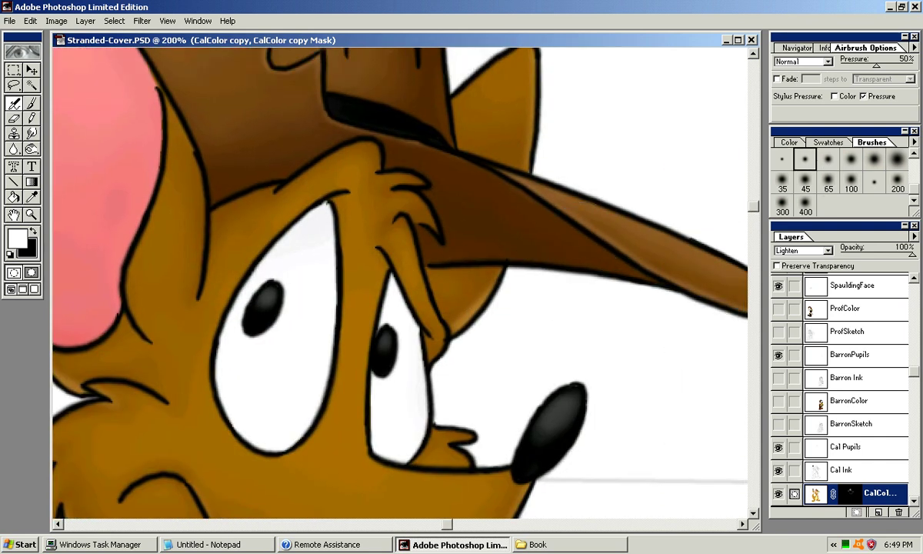
pyautogui.moveTo(511, 255)
pyautogui.mouseDown()
pyautogui.moveTo(392, 243)
pyautogui.moveTo(484, 242)
pyautogui.mouseUp()
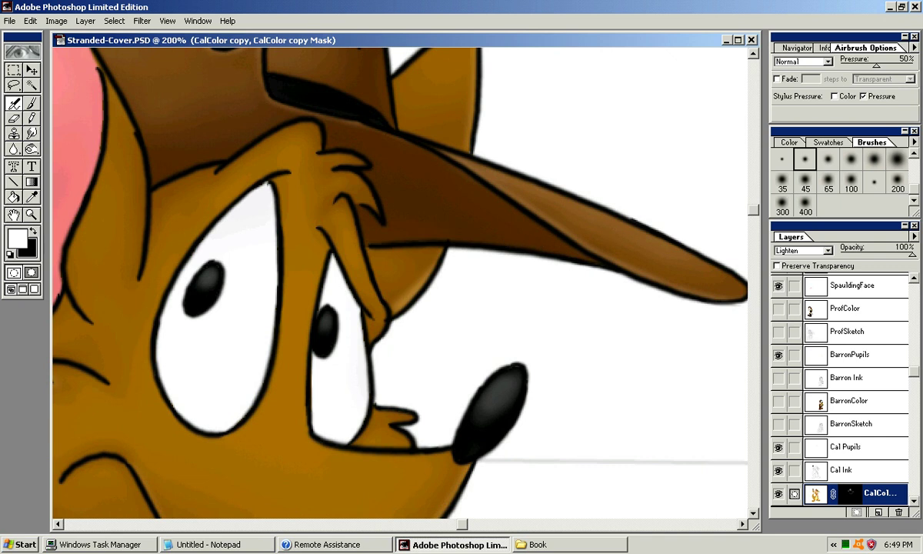
pyautogui.press(']')
pyautogui.moveTo(376, 240); pyautogui.dragTo(485, 239)
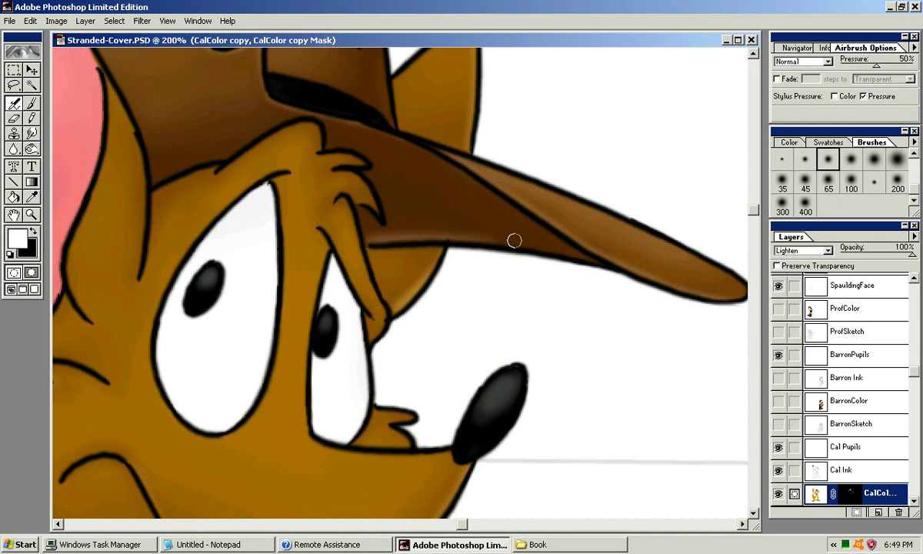
pyautogui.hotkey('ctrl', 'z')
pyautogui.moveTo(367, 241); pyautogui.dragTo(530, 246)
pyautogui.hotkey('ctrl', 'z')
pyautogui.moveTo(366, 241); pyautogui.dragTo(531, 248)
pyautogui.moveTo(592, 260)
pyautogui.mouseDown()
pyautogui.moveTo(371, 240)
pyautogui.moveTo(601, 259)
pyautogui.mouseUp()
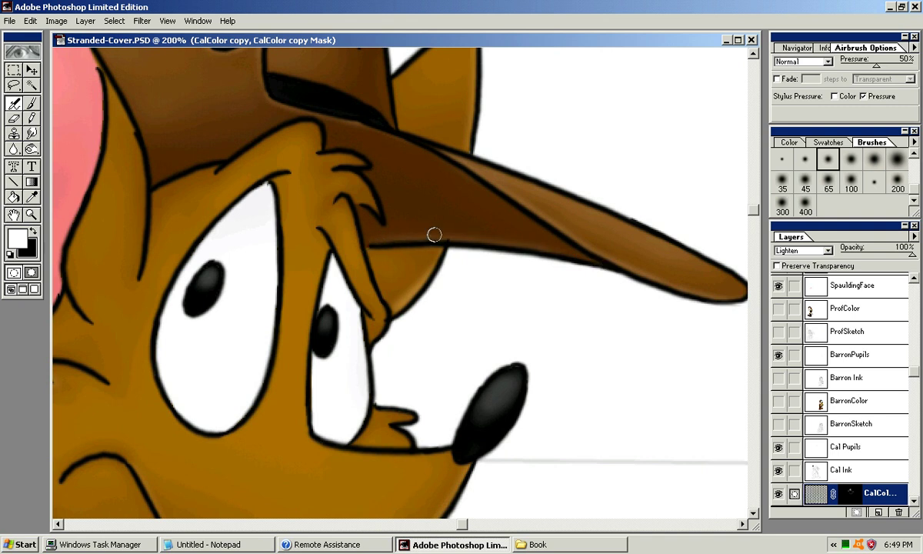
pyautogui.moveTo(336, 231); pyautogui.dragTo(592, 243)
# Airbrush a soft highlight along the forehead ridge under the hat, above the near eye, with a medium soft brush.
pyautogui.moveTo(455, 173); pyautogui.dragTo(372, 279)
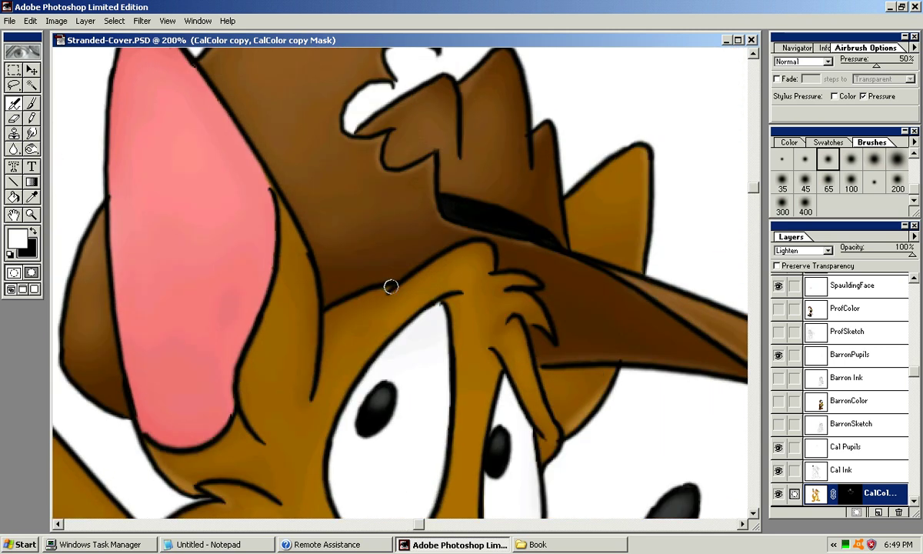
pyautogui.hotkey('ctrl', '-')
pyautogui.moveTo(459, 253); pyautogui.dragTo(457, 196)
pyautogui.moveTo(435, 238); pyautogui.dragTo(419, 260)
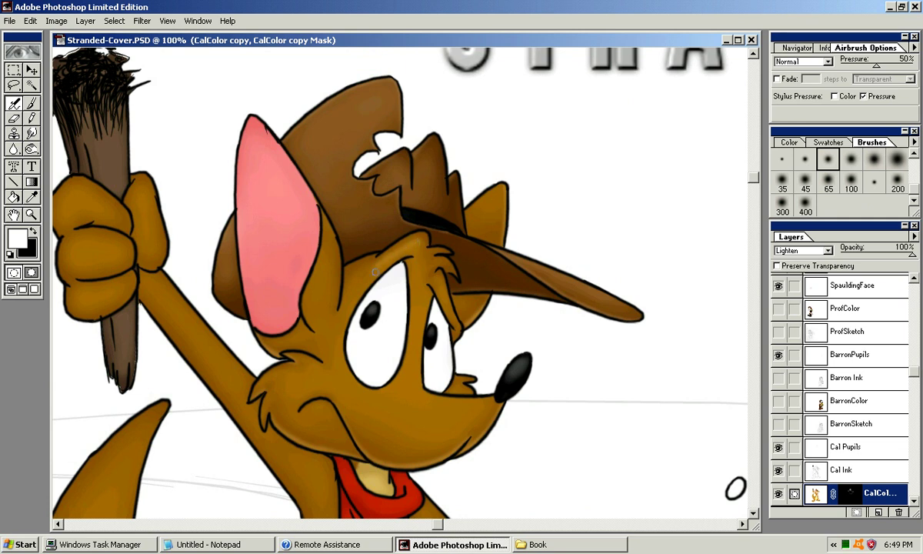
pyautogui.press(']')
pyautogui.press(']')
pyautogui.press(']')
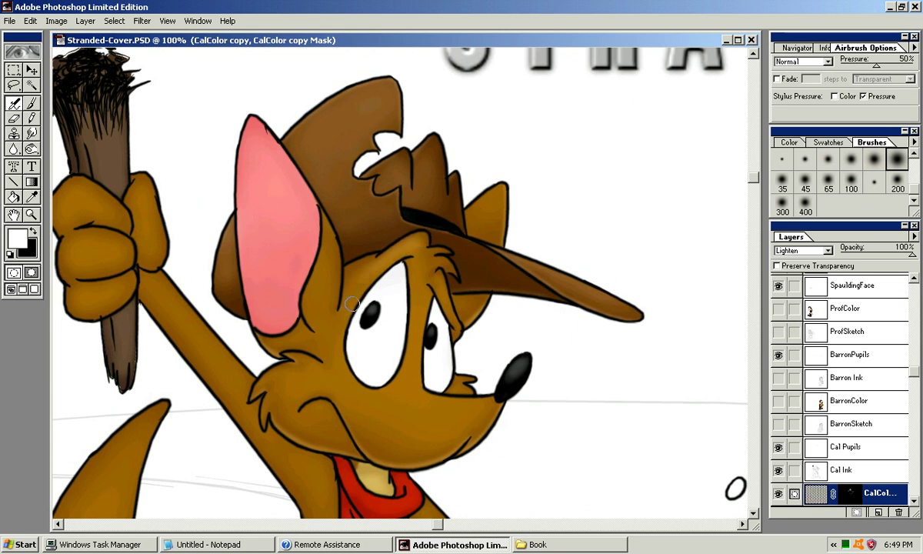
pyautogui.press('[')
pyautogui.moveTo(419, 242); pyautogui.dragTo(374, 266)
pyautogui.hotkey('ctrl', 'z')
pyautogui.moveTo(421, 241); pyautogui.dragTo(374, 274)
pyautogui.hotkey('ctrl', 'z')
pyautogui.moveTo(416, 242); pyautogui.dragTo(365, 280)
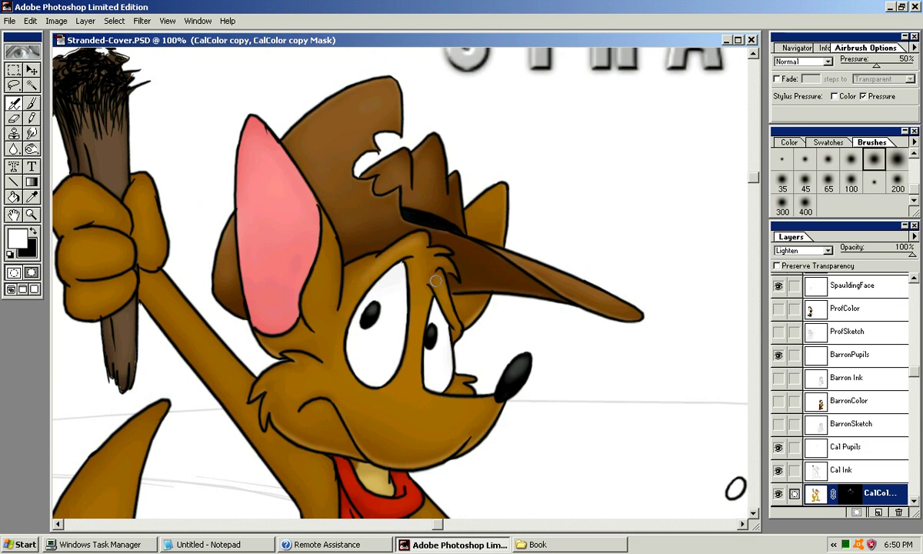
pyautogui.moveTo(435, 277); pyautogui.dragTo(445, 300)
pyautogui.hotkey('ctrl', 'z')
# Try to airbrush a highlight along the slanted upper edge of the pink inner ear at 200% zoom.
pyautogui.moveTo(427, 263); pyautogui.dragTo(436, 232)
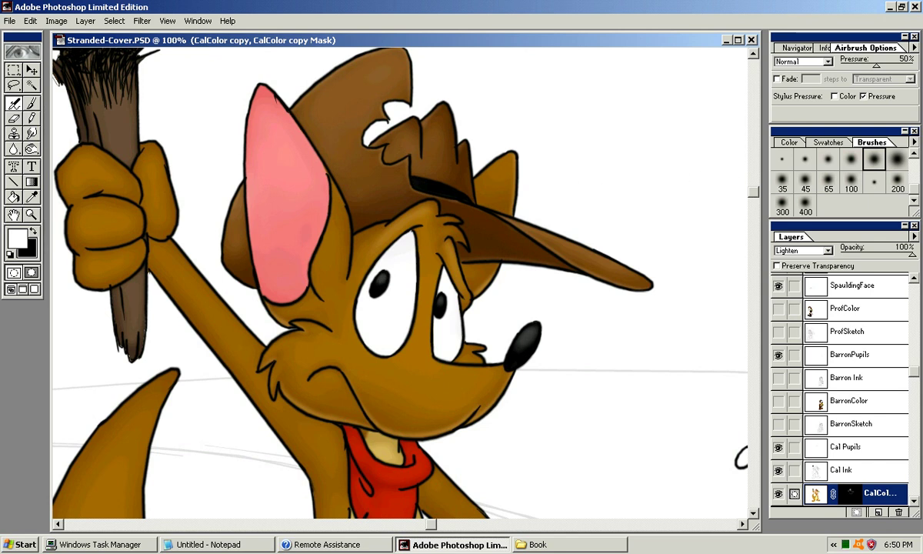
pyautogui.hotkey('ctrl', '+')
pyautogui.moveTo(415, 223); pyautogui.dragTo(504, 440)
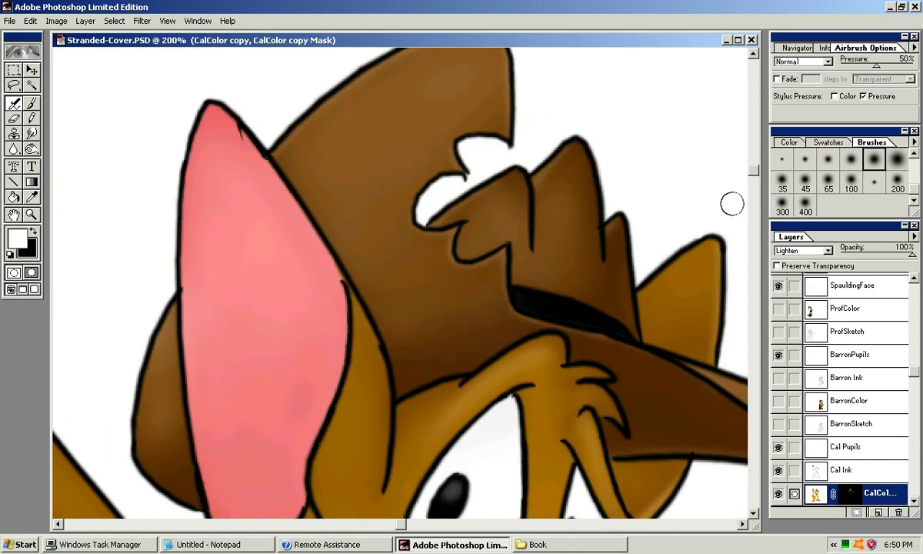
pyautogui.press('[')
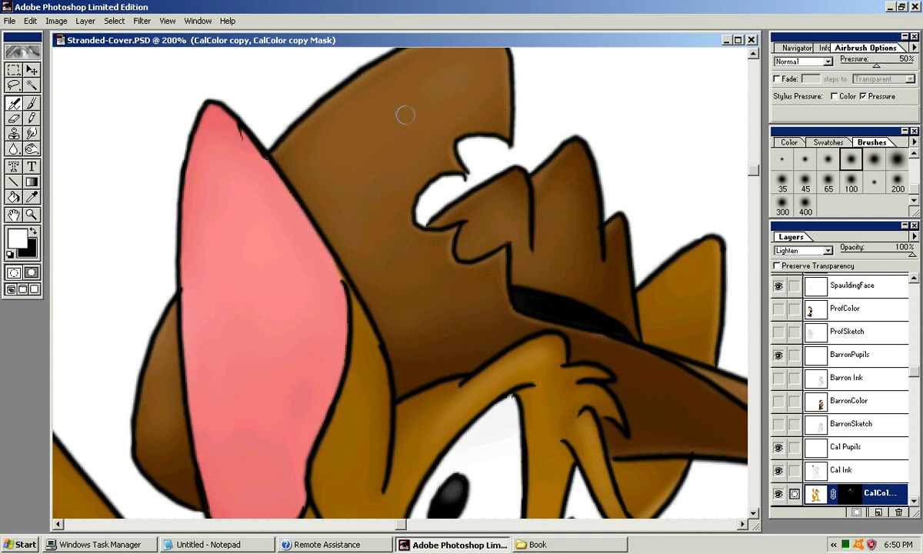
pyautogui.press('[')
pyautogui.press('[')
pyautogui.press(']')
pyautogui.moveTo(218, 120)
pyautogui.mouseDown()
pyautogui.moveTo(309, 243)
pyautogui.moveTo(278, 177)
pyautogui.moveTo(320, 262)
pyautogui.mouseUp()
pyautogui.hotkey('ctrl', 'z')
pyautogui.hotkey('ctrl', 'z')
pyautogui.hotkey('ctrl', 'z')
pyautogui.moveTo(220, 117); pyautogui.dragTo(308, 242)
pyautogui.hotkey('ctrl', 'z')
pyautogui.moveTo(220, 117); pyautogui.dragTo(314, 249)
pyautogui.hotkey('ctrl', 'z')
pyautogui.press(']')
pyautogui.press('[')
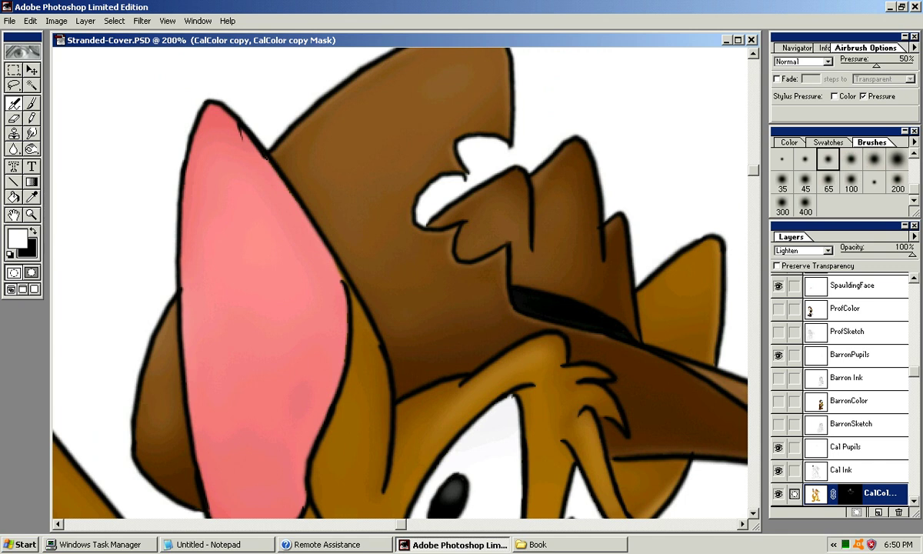
# Try a thinner highlight from the tip of the pink inner ear down its slanted edge with a smaller soft brush.
pyautogui.click(874, 182)
pyautogui.click(805, 159)
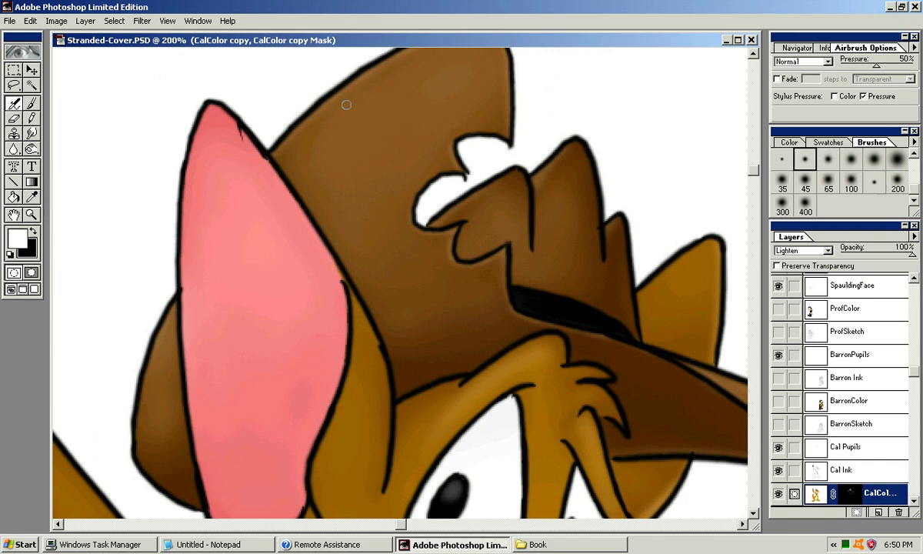
pyautogui.moveTo(218, 114); pyautogui.dragTo(259, 173)
pyautogui.hotkey('ctrl', 'z')
pyautogui.moveTo(218, 116); pyautogui.dragTo(326, 278)
pyautogui.hotkey('ctrl', 'z')
pyautogui.hotkey('ctrl', 'z')
pyautogui.moveTo(217, 110); pyautogui.dragTo(325, 265)
pyautogui.hotkey('ctrl', 'z')
pyautogui.moveTo(217, 110); pyautogui.dragTo(323, 269)
pyautogui.hotkey('ctrl', 'z')
pyautogui.moveTo(206, 108); pyautogui.dragTo(317, 256)
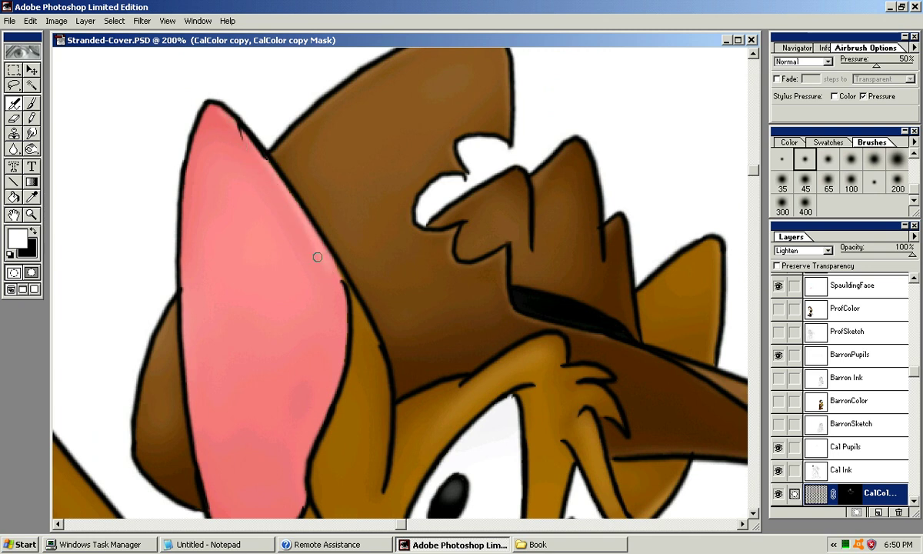
pyautogui.hotkey('ctrl', 'z')
pyautogui.moveTo(215, 106); pyautogui.dragTo(323, 268)
pyautogui.hotkey('ctrl', 'z')
# Airbrush a thin highlight along the middle of the pink inner ear's slanted edge, toggling the stroke off and on to compare.
pyautogui.moveTo(286, 187); pyautogui.dragTo(323, 265)
pyautogui.hotkey('ctrl', 'z')
pyautogui.hotkey('ctrl', 'z')
pyautogui.hotkey('ctrl', 'z')
pyautogui.hotkey('ctrl', 'z')
pyautogui.hotkey('ctrl', 'z')
pyautogui.hotkey('ctrl', 'z')
pyautogui.hotkey('ctrl', 'z')
pyautogui.hotkey('ctrl', 'z')
pyautogui.hotkey('ctrl', 'z')
pyautogui.hotkey('ctrl', 'z')
pyautogui.hotkey('ctrl', 'z')
pyautogui.hotkey('ctrl', 'z')
pyautogui.hotkey('ctrl', 'z')
pyautogui.hotkey('ctrl', 'z')
pyautogui.moveTo(272, 175); pyautogui.dragTo(323, 272)
pyautogui.hotkey('ctrl', 'z')
pyautogui.moveTo(276, 177); pyautogui.dragTo(340, 277)
pyautogui.hotkey('ctrl', 'z')
pyautogui.hotkey('ctrl', 'z')
pyautogui.hotkey('ctrl', 'z')
pyautogui.hotkey('ctrl', 'z')
# Airbrush a broad soft highlight on the muzzle below the eyes with the 100-pixel brush.
pyautogui.scroll(-3, 400, 281)
pyautogui.click(850, 183)
pyautogui.hotkey('ctrl', '-')
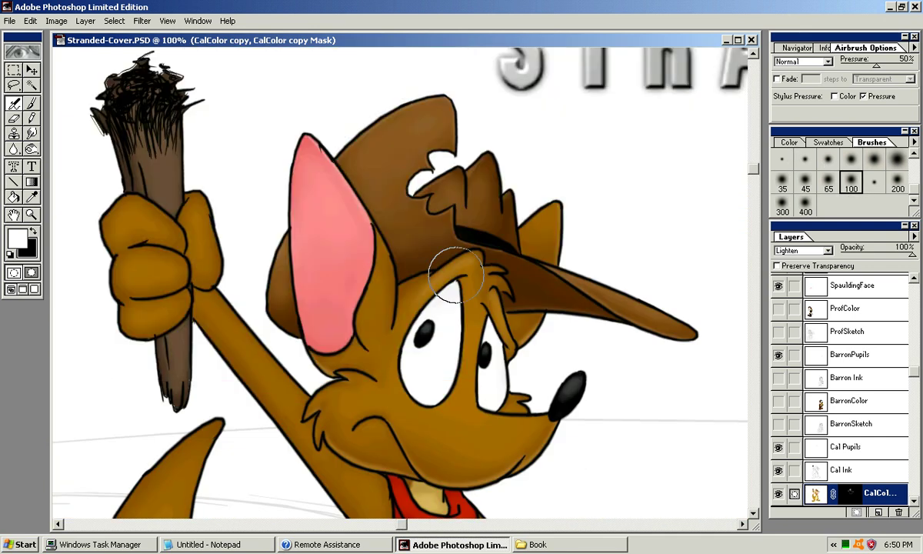
pyautogui.scroll(-2, 419, 296)
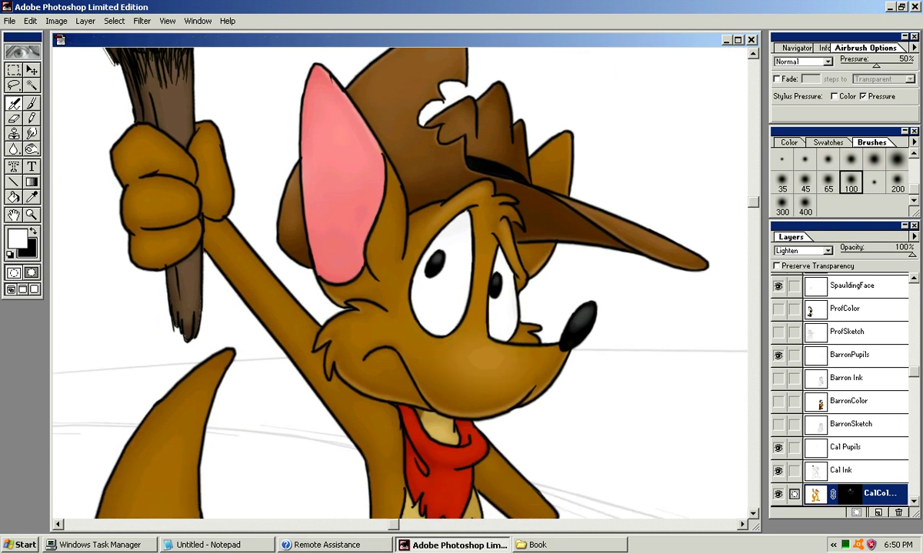
pyautogui.press('[')
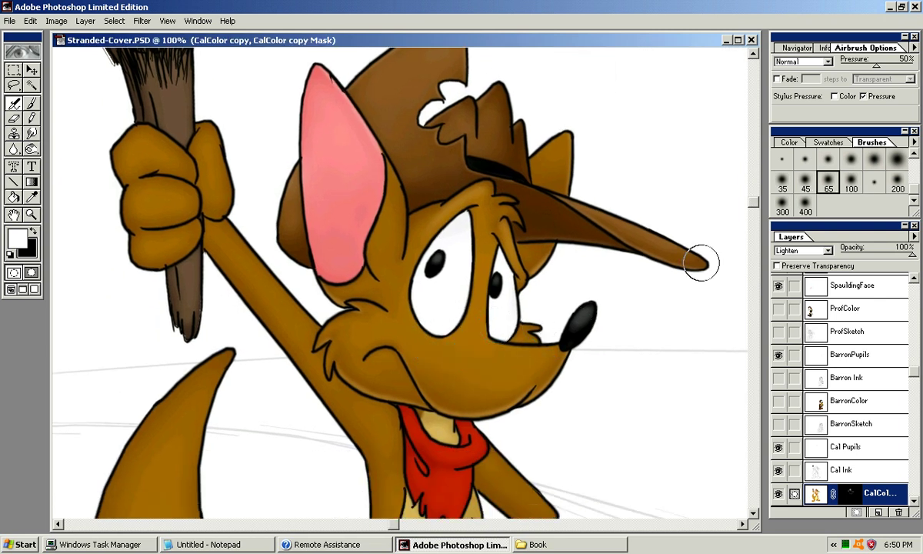
pyautogui.press(']')
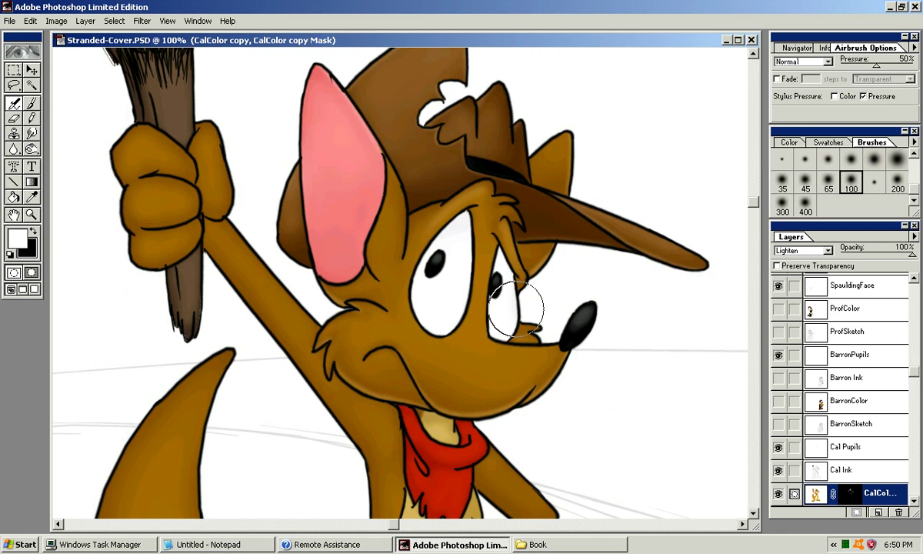
pyautogui.moveTo(427, 338)
pyautogui.mouseDown()
pyautogui.moveTo(445, 336)
pyautogui.moveTo(474, 360)
pyautogui.mouseUp()
pyautogui.hotkey('ctrl', 'z')
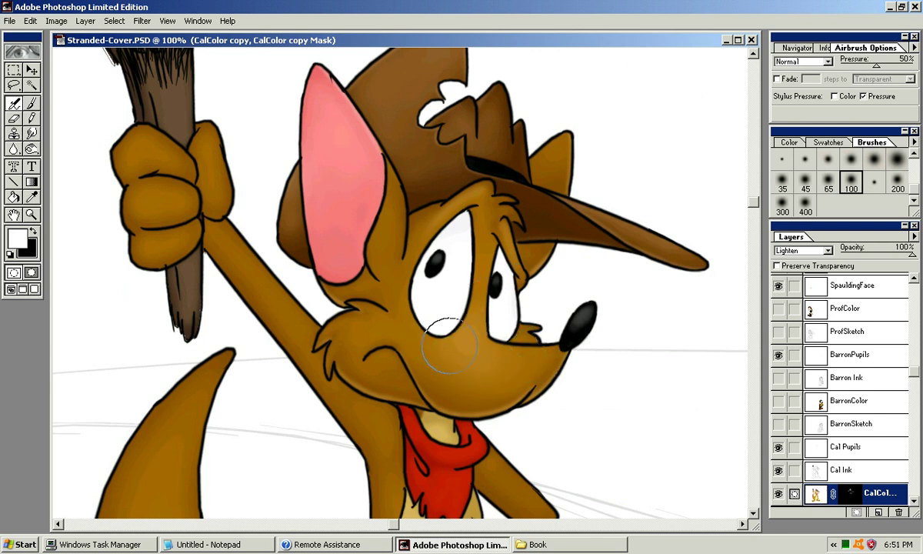
pyautogui.hotkey('ctrl', 'z')
# Airbrush a soft highlight across the cheek toward the muzzle with a large soft brush.
pyautogui.click(805, 183)
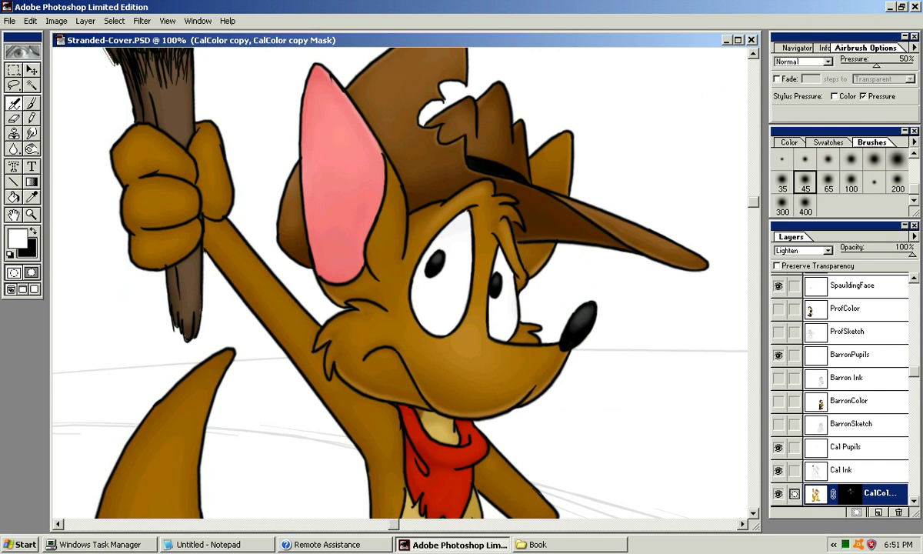
pyautogui.press(']')
pyautogui.press(']')
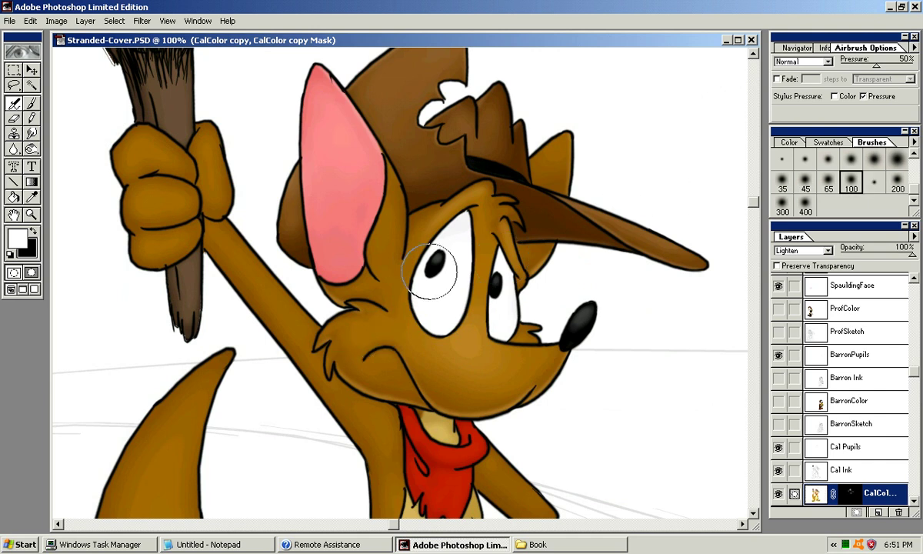
pyautogui.press('[')
pyautogui.moveTo(339, 313)
pyautogui.mouseDown()
pyautogui.moveTo(371, 309)
pyautogui.moveTo(382, 326)
pyautogui.mouseUp()
pyautogui.hotkey('ctrl', 'z')
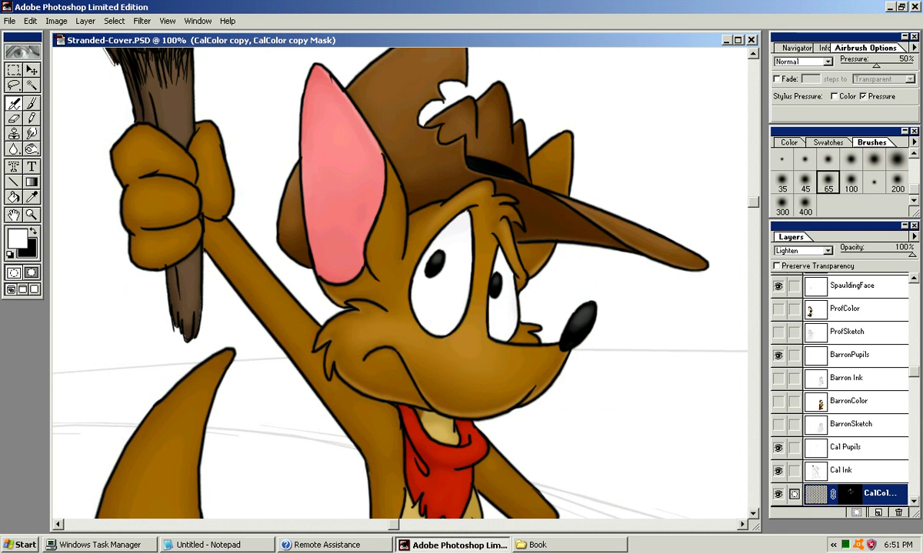
pyautogui.press(']')
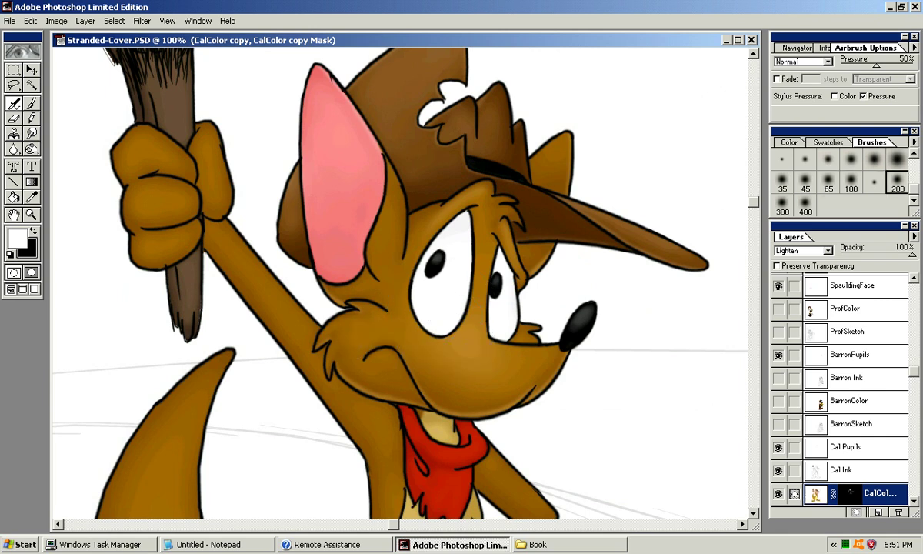
pyautogui.moveTo(354, 341); pyautogui.dragTo(457, 360)
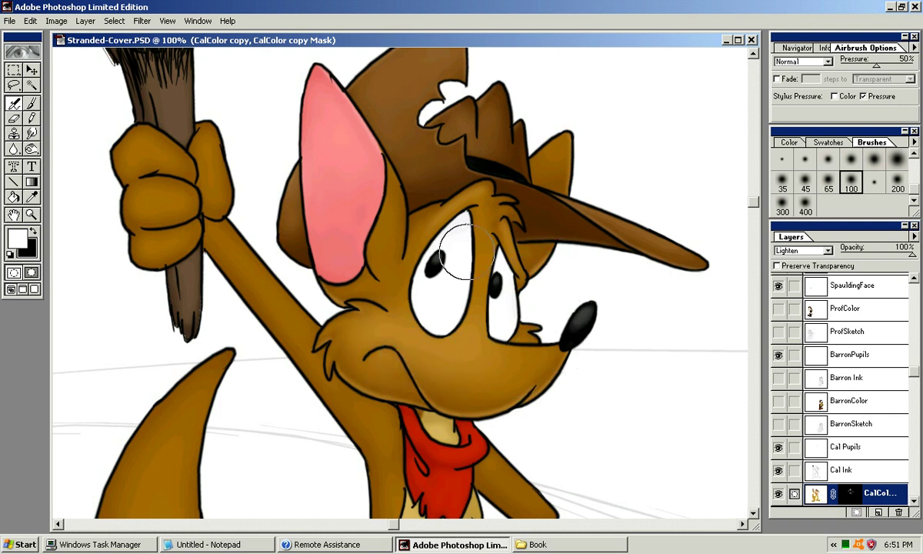
# Try to airbrush a highlight down the brown rim of the near ear with the 35-pixel brush and a smaller one.
pyautogui.press('[')
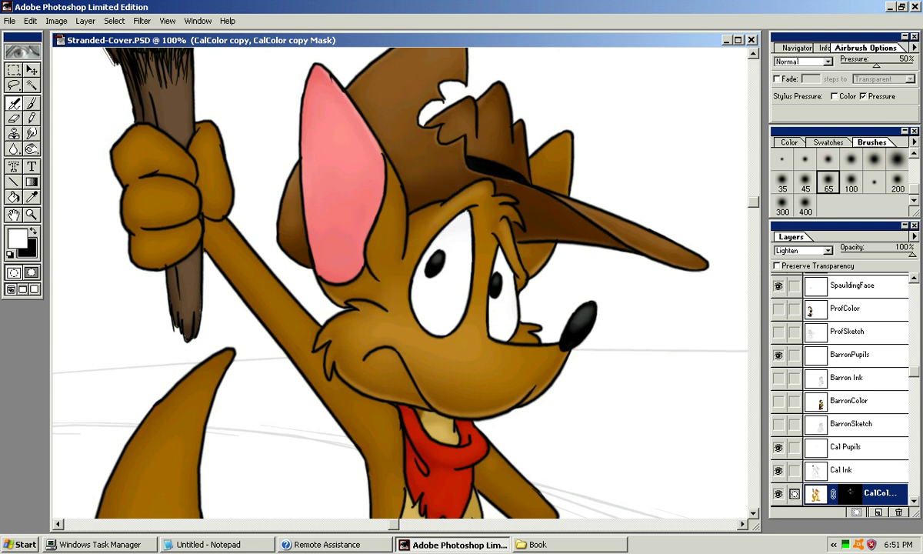
pyautogui.press('[')
pyautogui.press('[')
pyautogui.moveTo(391, 183); pyautogui.dragTo(380, 256)
pyautogui.moveTo(389, 194); pyautogui.dragTo(382, 265)
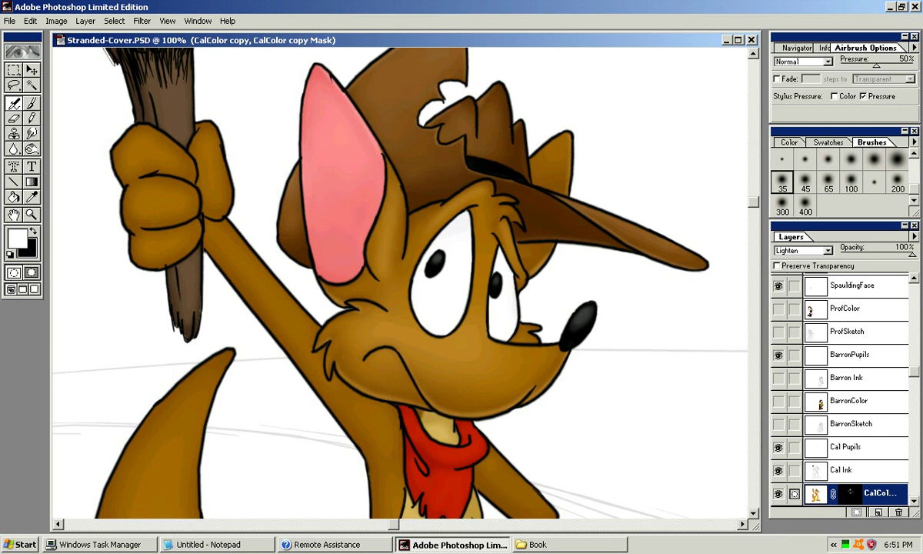
pyautogui.hotkey('ctrl', 'z')
pyautogui.moveTo(391, 193); pyautogui.dragTo(383, 269)
pyautogui.hotkey('ctrl', 'z')
pyautogui.press('[')
pyautogui.moveTo(392, 196)
pyautogui.mouseDown()
pyautogui.moveTo(385, 269)
pyautogui.moveTo(401, 191)
pyautogui.moveTo(396, 272)
pyautogui.mouseUp()
pyautogui.hotkey('ctrl', 'z')
# Airbrush a soft highlight on the lower brown rim of the near ear with the 45-pixel brush.
pyautogui.click(827, 182)
pyautogui.hotkey('ctrl', 'z')
pyautogui.hotkey('ctrl', 'z')
pyautogui.press('[')
pyautogui.moveTo(388, 222)
pyautogui.mouseDown()
pyautogui.moveTo(437, 247)
pyautogui.moveTo(473, 179)
pyautogui.moveTo(372, 310)
pyautogui.moveTo(383, 276)
pyautogui.moveTo(382, 291)
pyautogui.moveTo(356, 288)
pyautogui.moveTo(377, 259)
pyautogui.moveTo(417, 223)
pyautogui.moveTo(401, 258)
pyautogui.moveTo(433, 236)
pyautogui.moveTo(374, 261)
pyautogui.mouseUp()
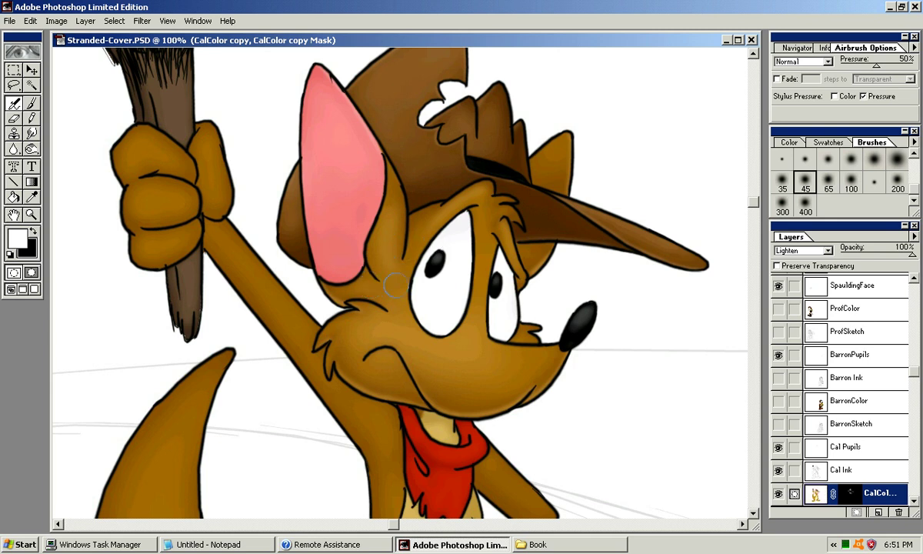
# Airbrush a soft highlight on the far ear behind the hat with the 45-pixel brush.
pyautogui.moveTo(531, 171); pyautogui.dragTo(501, 238)
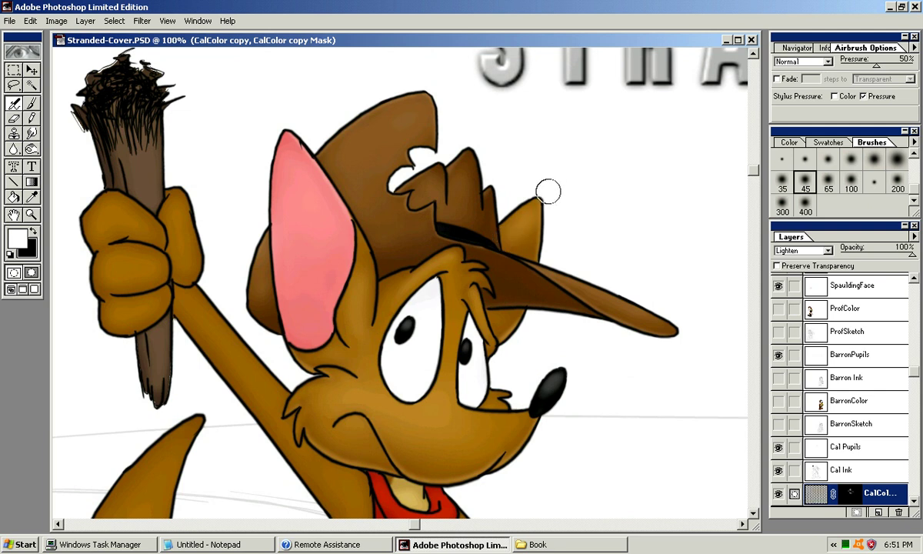
pyautogui.moveTo(502, 234); pyautogui.dragTo(522, 207)
# Airbrush a soft highlight across the uppermost finger of the raised fist with the 45-pixel brush.
pyautogui.moveTo(547, 176); pyautogui.dragTo(548, 123)
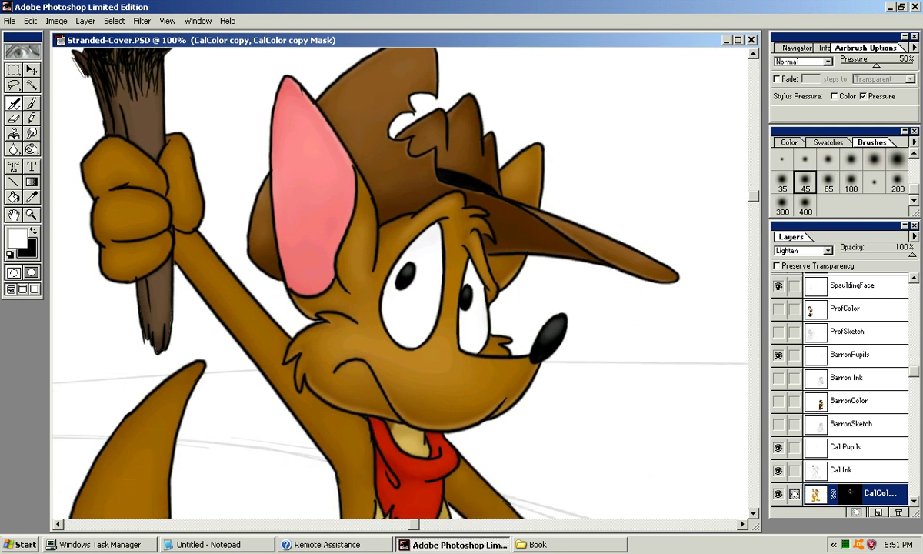
pyautogui.moveTo(466, 246); pyautogui.dragTo(626, 256)
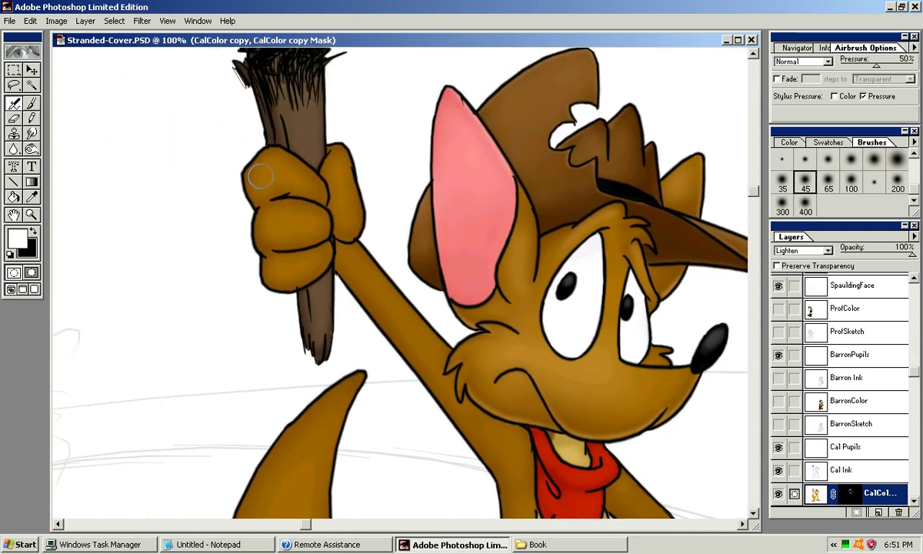
pyautogui.moveTo(268, 176)
pyautogui.mouseDown()
pyautogui.moveTo(249, 163)
pyautogui.moveTo(297, 168)
pyautogui.mouseUp()
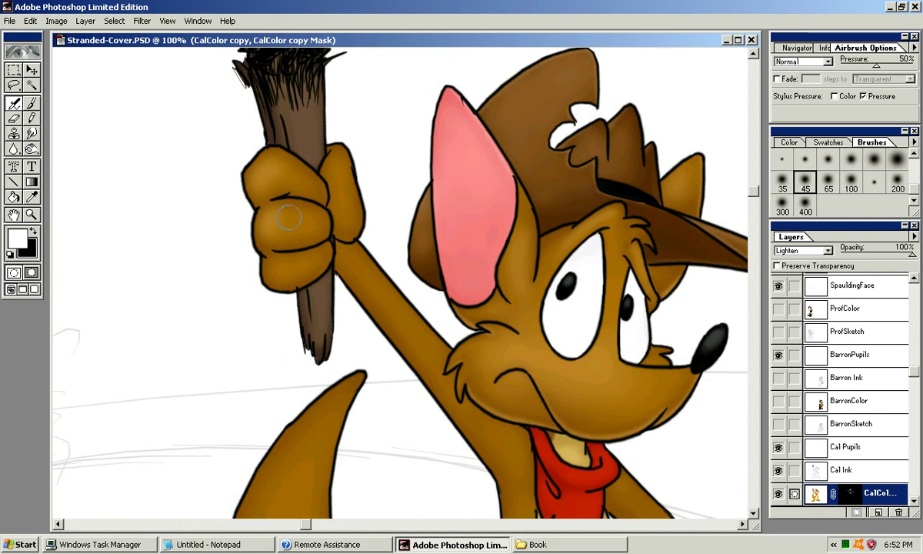
# Airbrush soft highlights on the lower fingers and thumb of the raised fist with the 45-pixel brush.
pyautogui.moveTo(270, 236); pyautogui.dragTo(270, 215)
pyautogui.moveTo(278, 267); pyautogui.dragTo(274, 269)
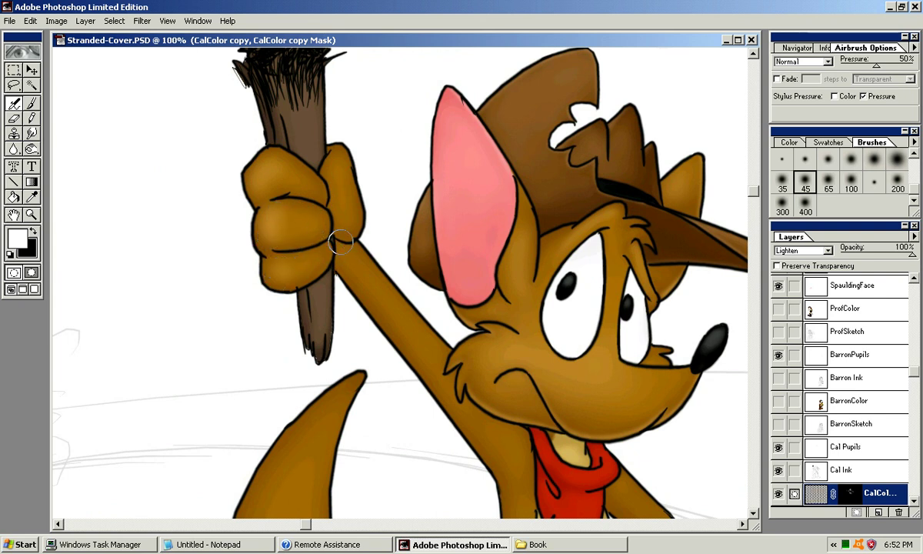
pyautogui.moveTo(297, 220)
pyautogui.mouseDown()
pyautogui.moveTo(326, 225)
pyautogui.moveTo(306, 213)
pyautogui.moveTo(280, 170)
pyautogui.moveTo(293, 175)
pyautogui.moveTo(274, 163)
pyautogui.moveTo(322, 192)
pyautogui.mouseUp()
pyautogui.hotkey('ctrl', 'z')
pyautogui.moveTo(288, 264)
pyautogui.mouseDown()
pyautogui.moveTo(300, 226)
pyautogui.moveTo(260, 246)
pyautogui.moveTo(350, 218)
pyautogui.mouseUp()
pyautogui.moveTo(333, 183)
pyautogui.mouseDown()
pyautogui.moveTo(339, 227)
pyautogui.moveTo(348, 176)
pyautogui.moveTo(348, 197)
pyautogui.mouseUp()
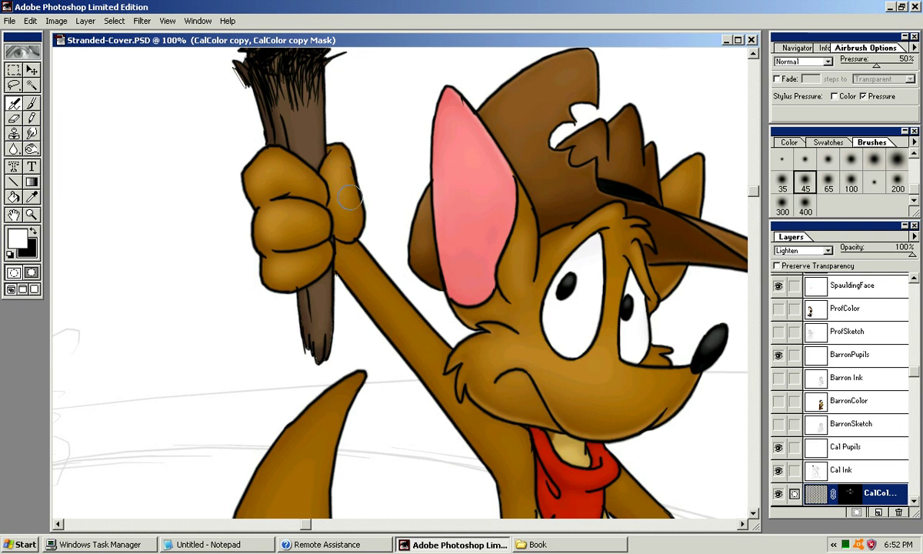
# Airbrush a soft highlight along the raised arm from the wrist to the shoulder with the 45-pixel brush.
pyautogui.moveTo(335, 276)
pyautogui.mouseDown()
pyautogui.moveTo(301, 205)
pyautogui.moveTo(362, 233)
pyautogui.moveTo(373, 258)
pyautogui.mouseUp()
pyautogui.hotkey('ctrl', 'z')
pyautogui.hotkey('ctrl', 'z')
pyautogui.hotkey('ctrl', 'z')
pyautogui.hotkey('ctrl', 'z')
pyautogui.moveTo(343, 223)
pyautogui.mouseDown()
pyautogui.moveTo(450, 354)
pyautogui.moveTo(409, 303)
pyautogui.mouseUp()
pyautogui.moveTo(439, 343); pyautogui.dragTo(481, 371)
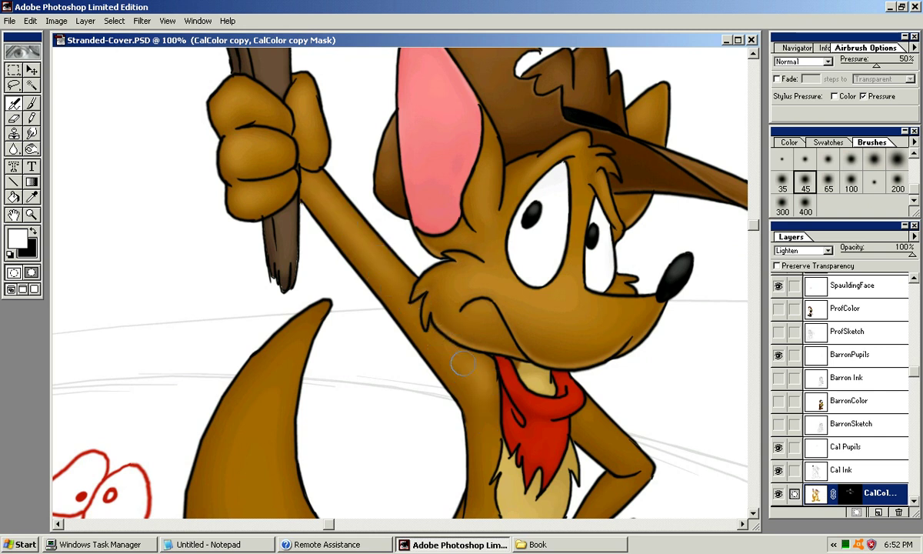
pyautogui.moveTo(446, 343)
pyautogui.mouseDown()
pyautogui.moveTo(463, 405)
pyautogui.moveTo(454, 369)
pyautogui.moveTo(482, 394)
pyautogui.mouseUp()
# Airbrush a wider highlight over the shoulder below the raised arm with the 65-pixel brush.
pyautogui.click(828, 181)
pyautogui.moveTo(471, 446)
pyautogui.mouseDown()
pyautogui.moveTo(546, 354)
pyautogui.moveTo(476, 331)
pyautogui.mouseUp()
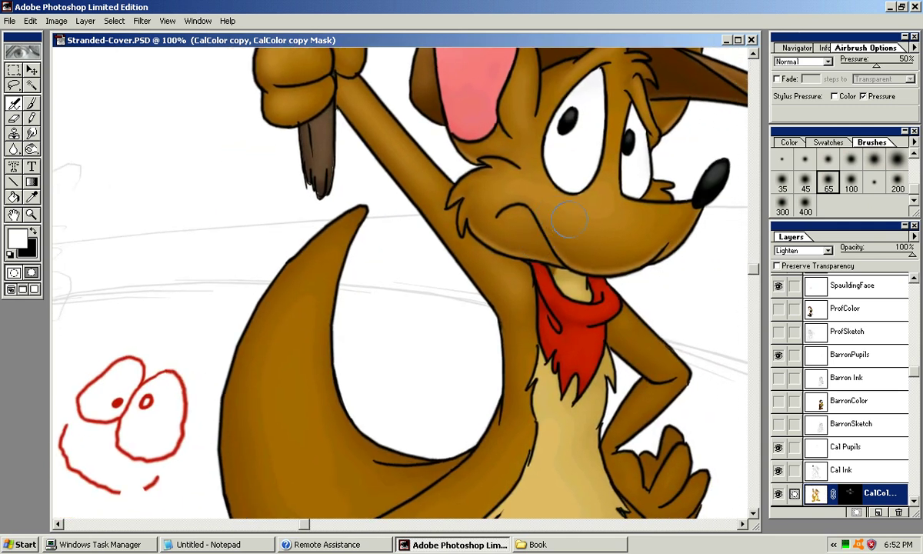
pyautogui.moveTo(492, 248); pyautogui.dragTo(448, 363)
pyautogui.moveTo(614, 435)
pyautogui.mouseDown()
pyautogui.moveTo(541, 363)
pyautogui.moveTo(535, 303)
pyautogui.mouseUp()
# Airbrush a soft highlight on the upper part of the bent arm with the 45-pixel brush.
pyautogui.click(805, 181)
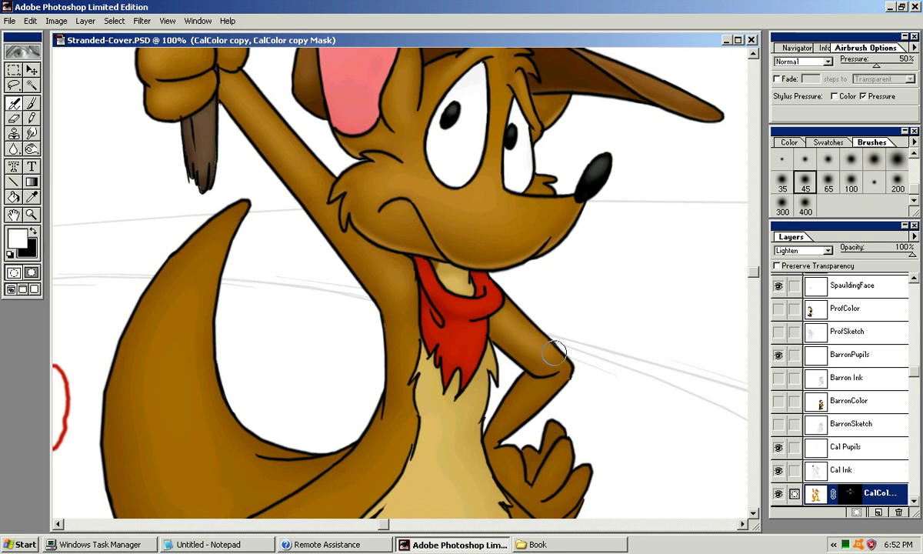
pyautogui.moveTo(530, 343); pyautogui.dragTo(563, 362)
pyautogui.hotkey('ctrl', 'z')
pyautogui.moveTo(496, 319); pyautogui.dragTo(550, 364)
pyautogui.hotkey('ctrl', 'z')
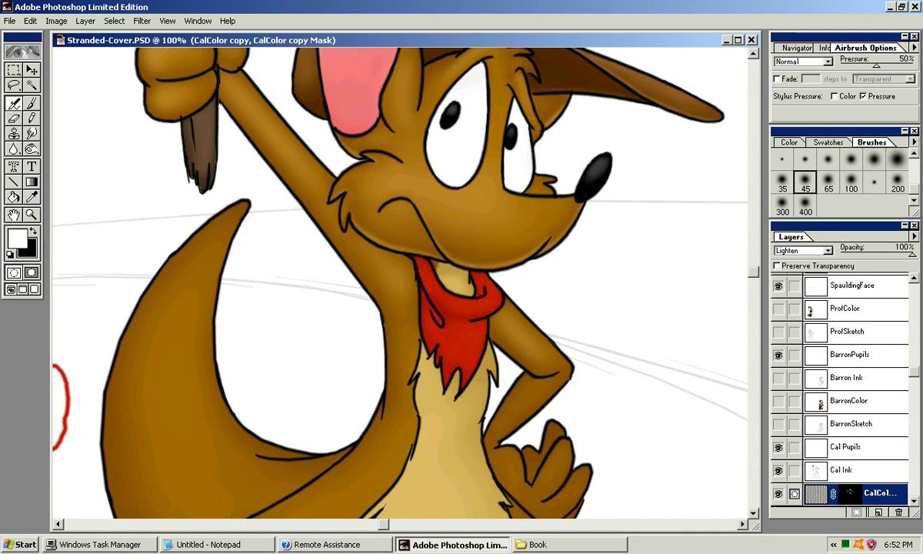
# Airbrush a soft highlight down the forearm of the bent arm with the 45-pixel brush.
pyautogui.press(']')
pyautogui.moveTo(529, 408); pyautogui.dragTo(579, 331)
pyautogui.press('[')
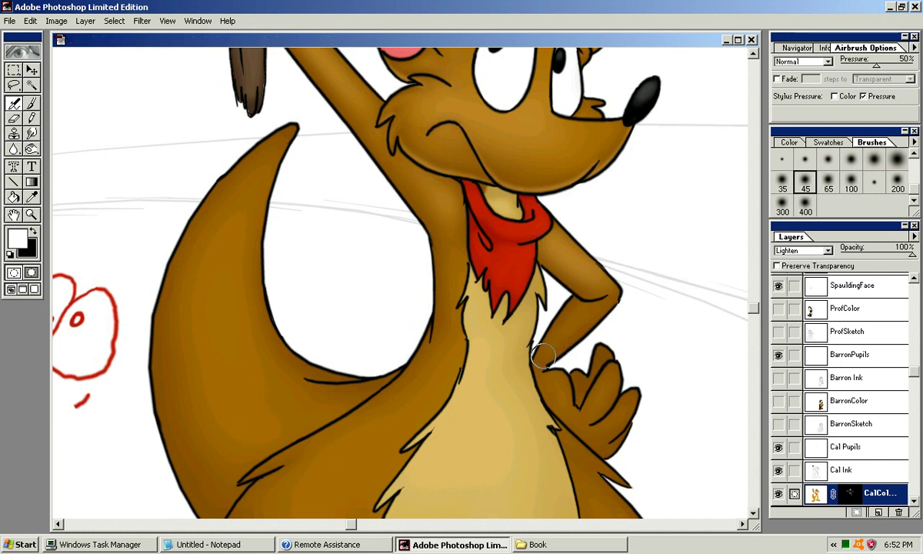
pyautogui.hotkey('ctrl', 'z')
pyautogui.moveTo(582, 303); pyautogui.dragTo(541, 364)
pyautogui.hotkey('ctrl', 'z')
pyautogui.moveTo(591, 302); pyautogui.dragTo(535, 376)
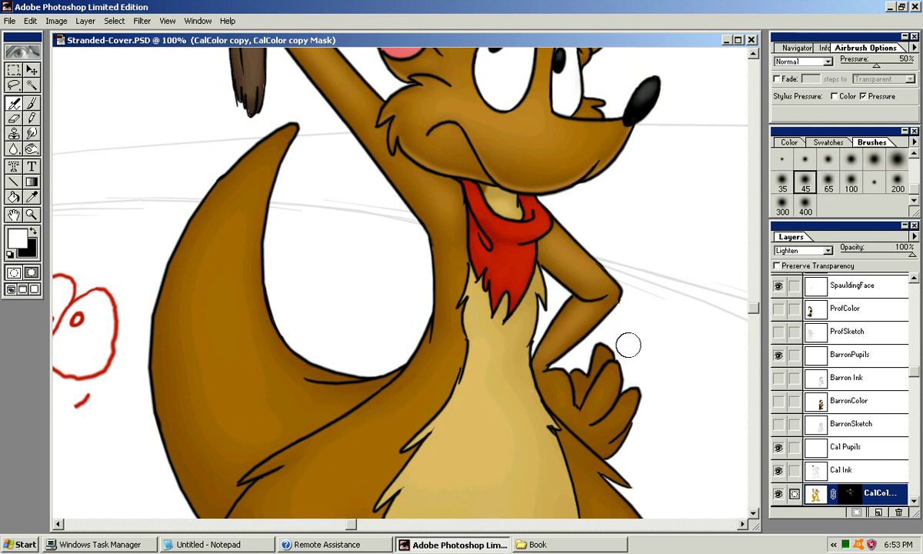
# Airbrush a highlight down the brown side of the torso beside the scarf with the 65-pixel brush.
pyautogui.moveTo(461, 50)
pyautogui.mouseDown()
pyautogui.moveTo(505, 188)
pyautogui.moveTo(509, 290)
pyautogui.moveTo(499, 334)
pyautogui.moveTo(452, 325)
pyautogui.mouseUp()
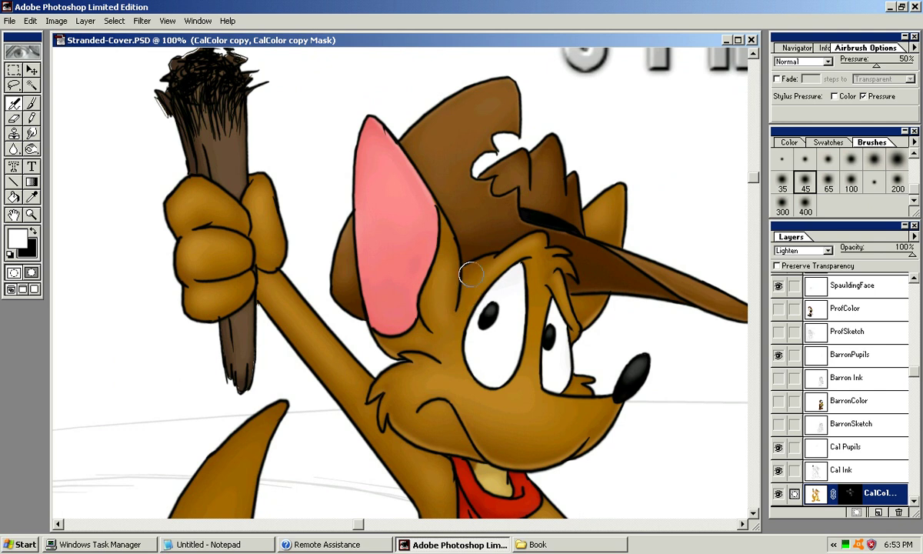
pyautogui.moveTo(492, 346)
pyautogui.mouseDown()
pyautogui.moveTo(487, 294)
pyautogui.moveTo(410, 126)
pyautogui.mouseUp()
pyautogui.moveTo(456, 299); pyautogui.dragTo(501, 229)
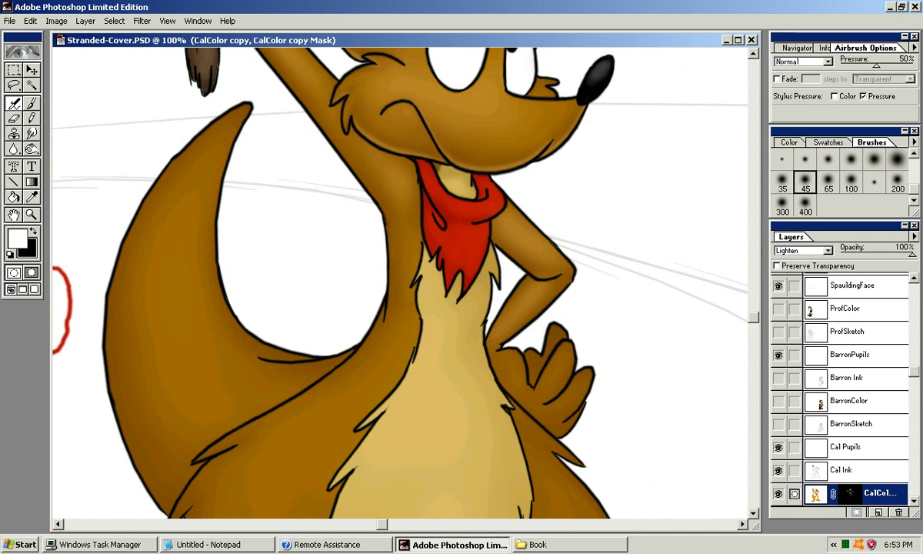
pyautogui.press(']')
pyautogui.moveTo(397, 235)
pyautogui.mouseDown()
pyautogui.moveTo(406, 310)
pyautogui.moveTo(408, 257)
pyautogui.moveTo(423, 332)
pyautogui.moveTo(384, 215)
pyautogui.mouseUp()
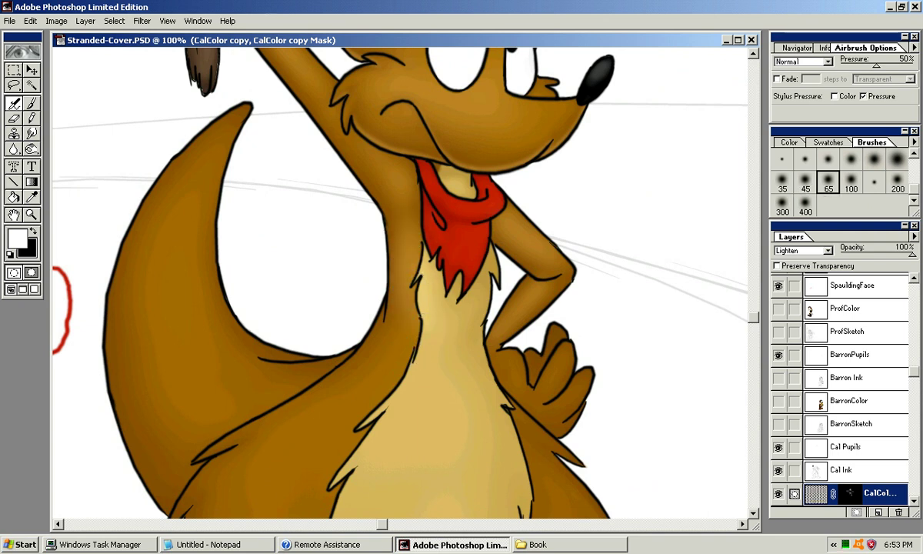
pyautogui.moveTo(404, 294); pyautogui.dragTo(415, 199)
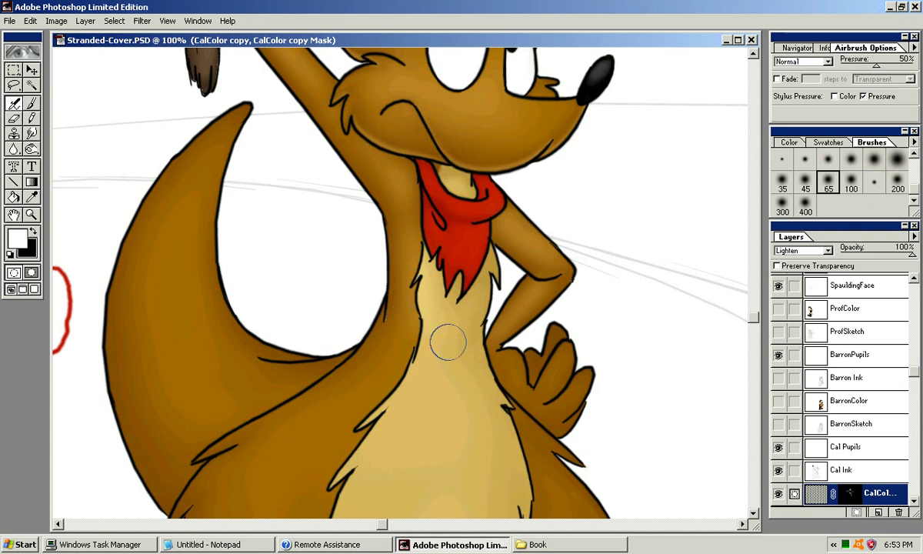
pyautogui.moveTo(432, 329)
pyautogui.mouseDown()
pyautogui.moveTo(464, 259)
pyautogui.moveTo(446, 213)
pyautogui.moveTo(488, 104)
pyautogui.mouseUp()
# Airbrush a broad highlight over the hip and thigh on the tail side with the 200-pixel brush.
pyautogui.click(898, 182)
pyautogui.moveTo(374, 224)
pyautogui.mouseDown()
pyautogui.moveTo(380, 239)
pyautogui.moveTo(346, 339)
pyautogui.mouseUp()
pyautogui.hotkey('ctrl', 'z')
pyautogui.hotkey('ctrl', '-')
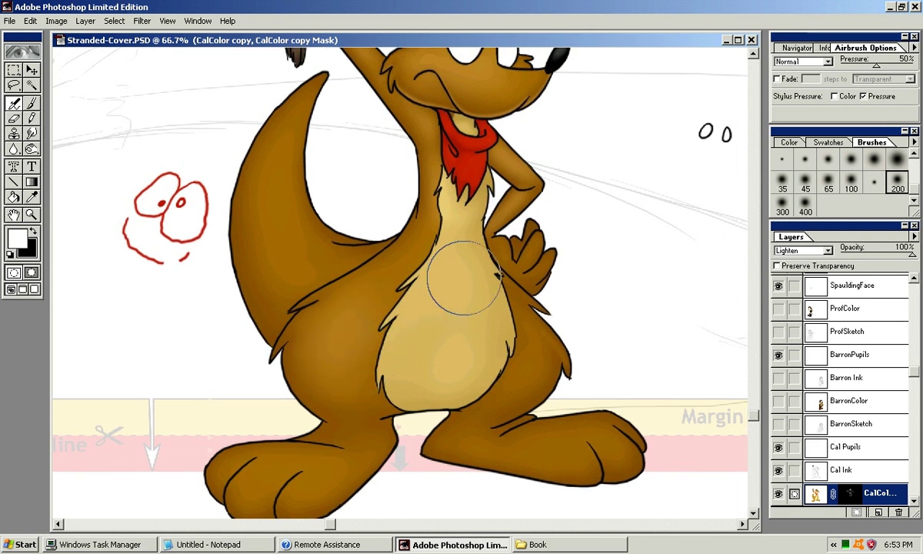
pyautogui.press('[')
pyautogui.press('[')
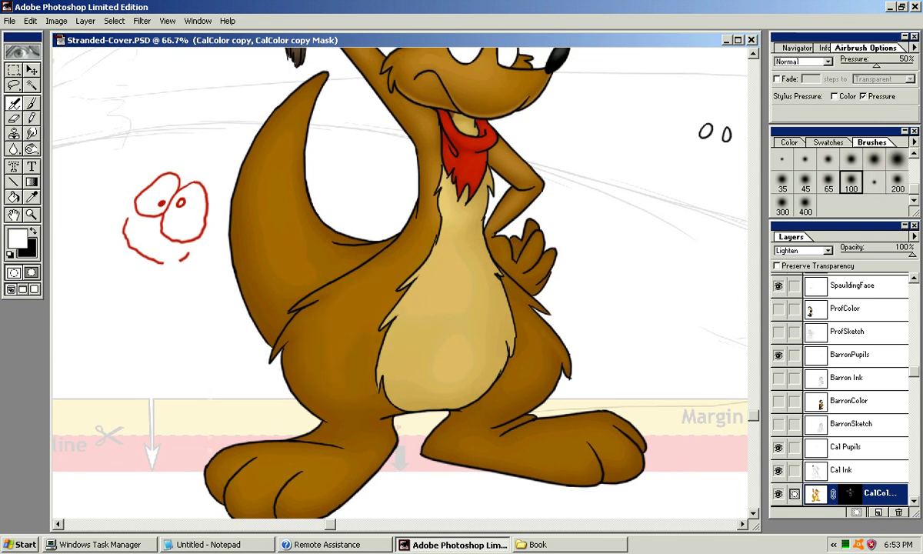
pyautogui.press(']')
pyautogui.press(']')
pyautogui.moveTo(364, 316)
pyautogui.mouseDown()
pyautogui.moveTo(399, 275)
pyautogui.moveTo(373, 268)
pyautogui.moveTo(336, 327)
pyautogui.moveTo(368, 371)
pyautogui.mouseUp()
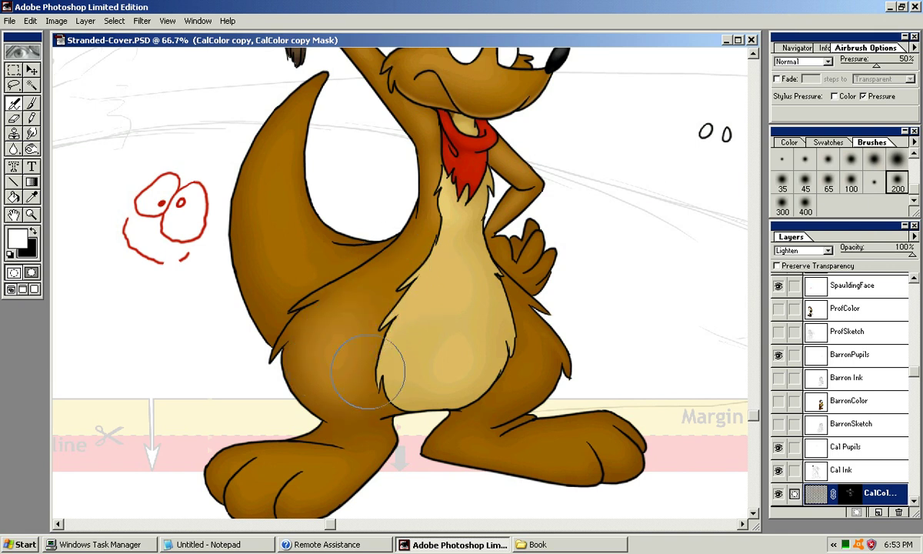
# Airbrush a soft highlight on the opposite thigh, below the hand on the hip, with the 100-pixel brush.
pyautogui.press('[')
pyautogui.press('[')
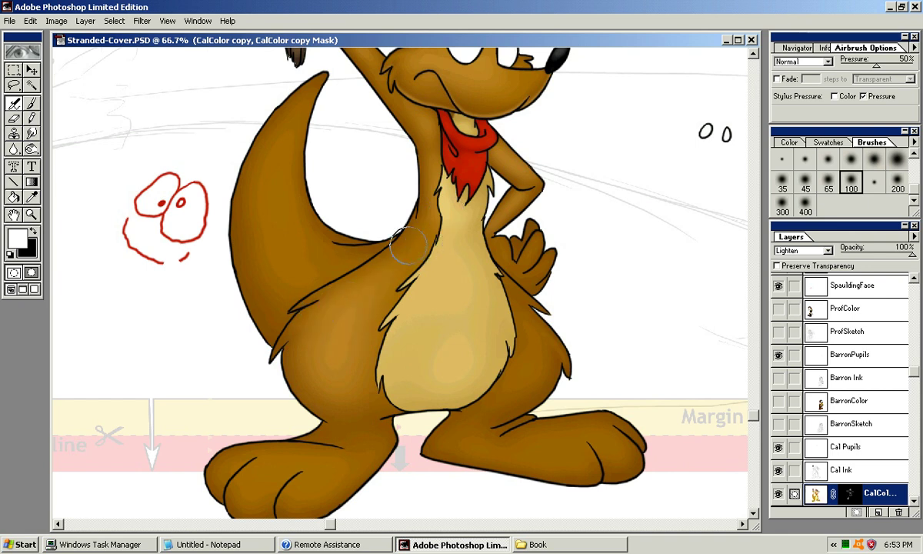
pyautogui.moveTo(494, 393); pyautogui.dragTo(518, 312)
pyautogui.moveTo(523, 379); pyautogui.dragTo(528, 323)
pyautogui.moveTo(466, 270); pyautogui.dragTo(486, 301)
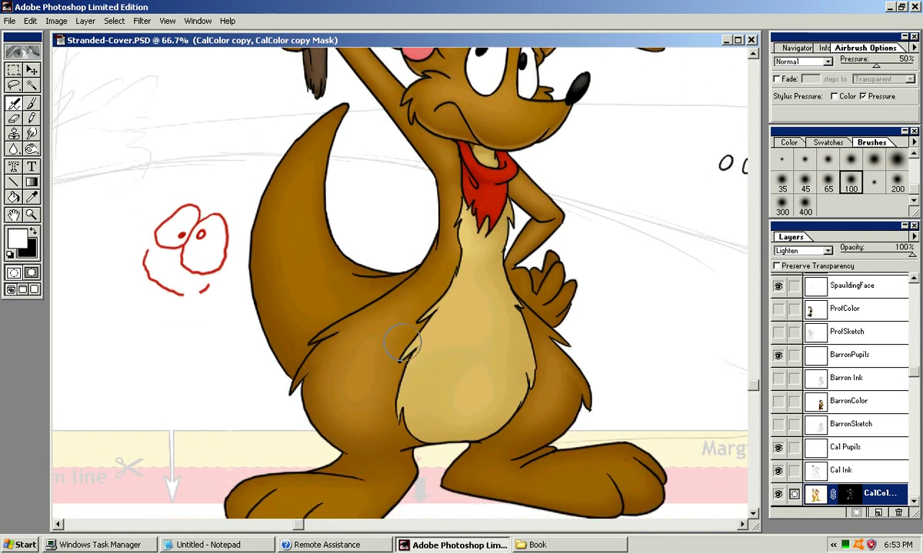
# Airbrush a broad highlight on the tan belly with the 200-pixel brush.
pyautogui.click(896, 182)
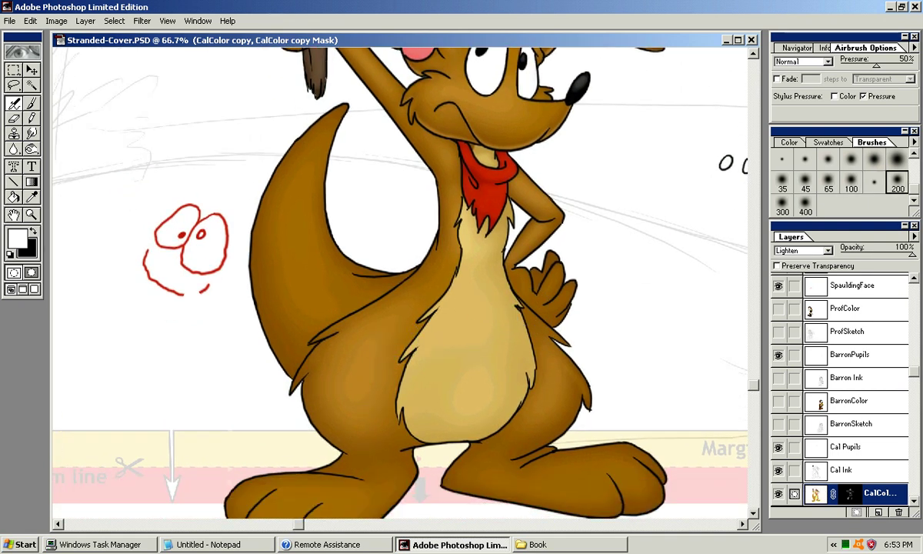
pyautogui.moveTo(446, 390)
pyautogui.mouseDown()
pyautogui.moveTo(465, 353)
pyautogui.moveTo(465, 378)
pyautogui.moveTo(477, 348)
pyautogui.mouseUp()
pyautogui.hotkey('ctrl', 'z')
pyautogui.moveTo(460, 228); pyautogui.dragTo(506, 298)
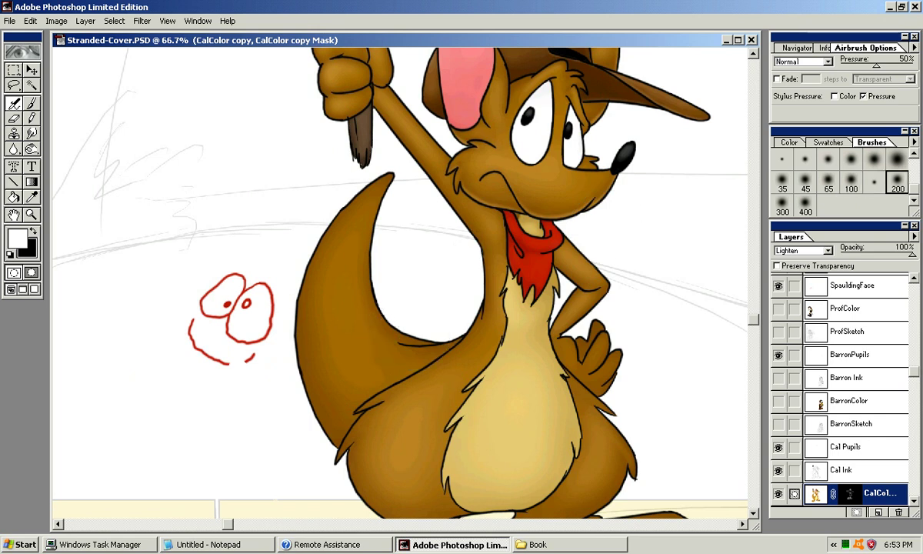
# Airbrush a broad highlight through the thick part of the tail with the 200-pixel brush.
pyautogui.press('[')
pyautogui.press('[')
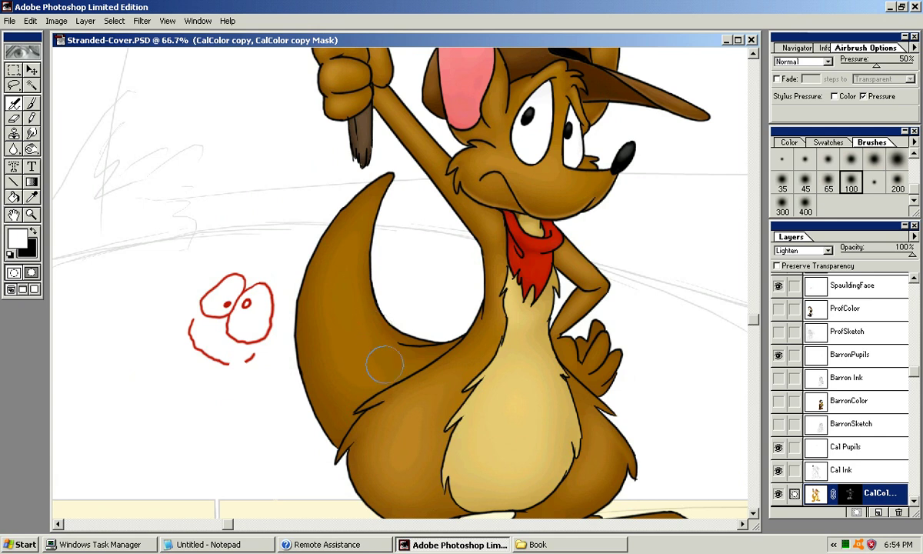
pyautogui.press(']')
pyautogui.press(']')
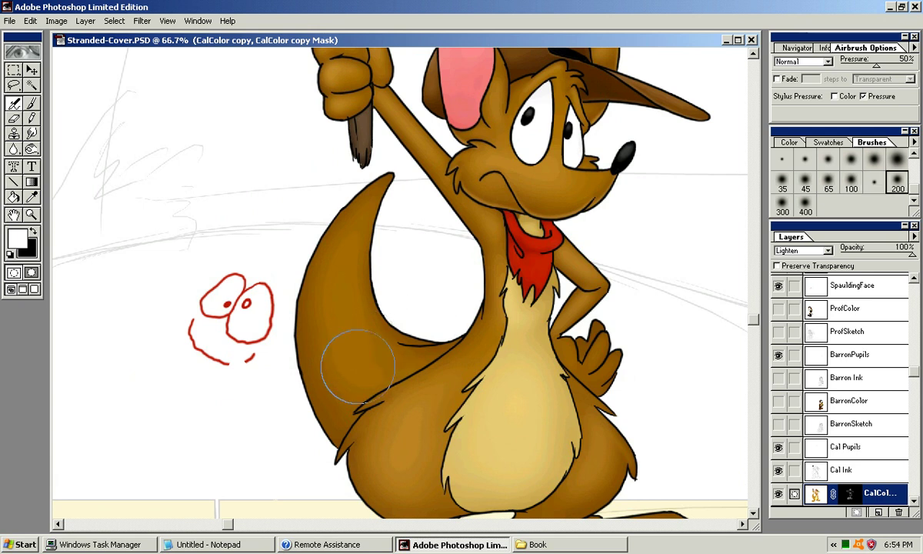
pyautogui.moveTo(344, 228)
pyautogui.mouseDown()
pyautogui.moveTo(354, 270)
pyautogui.moveTo(389, 333)
pyautogui.moveTo(426, 302)
pyautogui.mouseUp()
# Airbrush the highlight up the tail toward its tip with the 100-pixel brush.
pyautogui.press('[')
pyautogui.press('[')
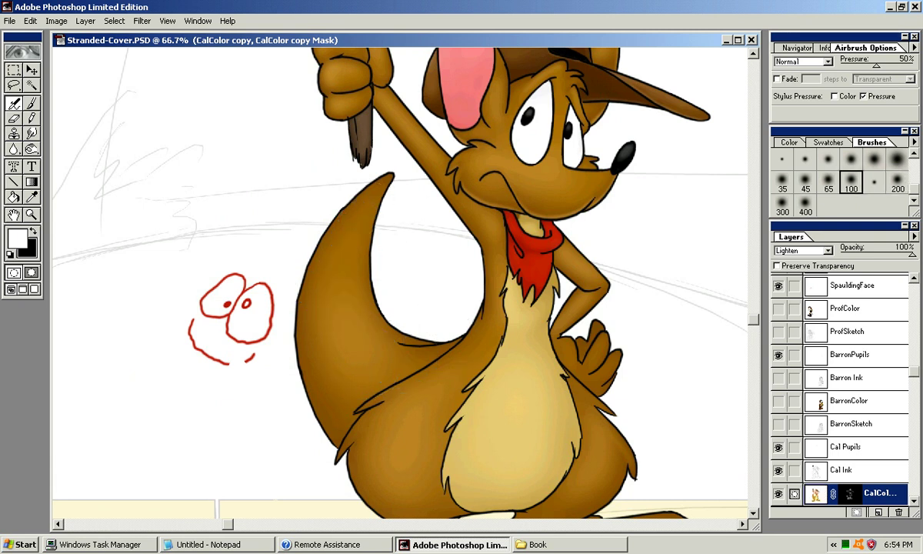
pyautogui.moveTo(344, 265); pyautogui.dragTo(372, 191)
pyautogui.moveTo(340, 285)
pyautogui.mouseDown()
pyautogui.moveTo(383, 177)
pyautogui.moveTo(351, 320)
pyautogui.mouseUp()
pyautogui.hotkey('ctrl', 'z')
pyautogui.hotkey('ctrl', 'z')
pyautogui.moveTo(378, 186)
pyautogui.mouseDown()
pyautogui.moveTo(338, 312)
pyautogui.moveTo(369, 190)
pyautogui.mouseUp()
pyautogui.hotkey('ctrl', 'z')
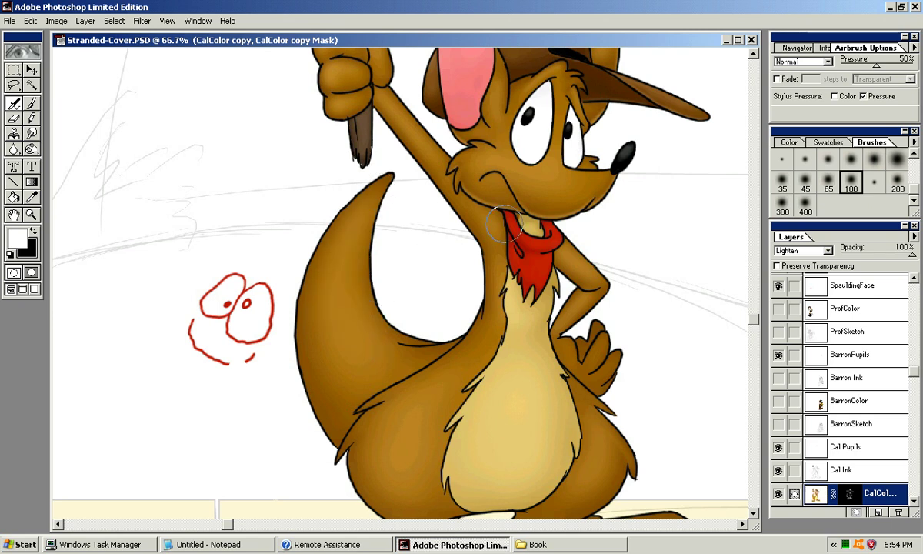
# Airbrush a highlight along the base of the tail where it meets the back with the 100-pixel brush.
pyautogui.click(897, 182)
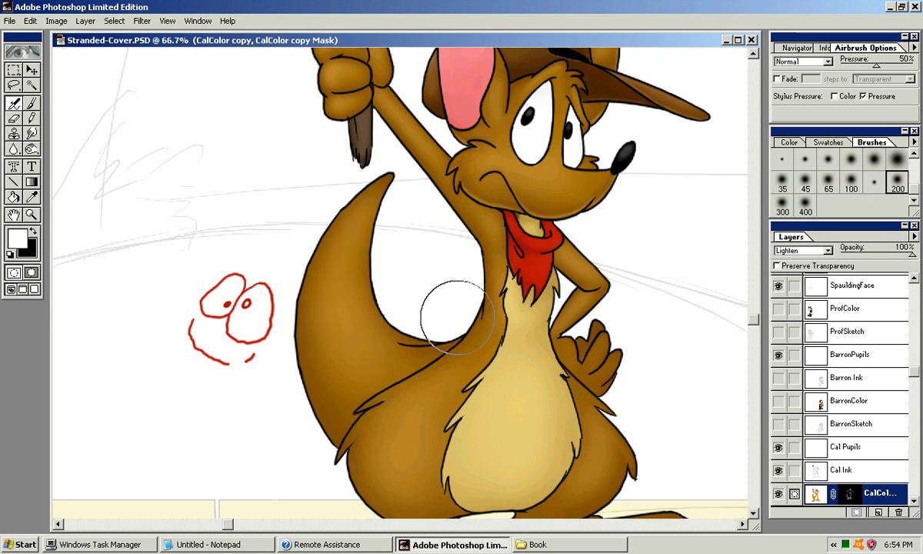
pyautogui.press('[')
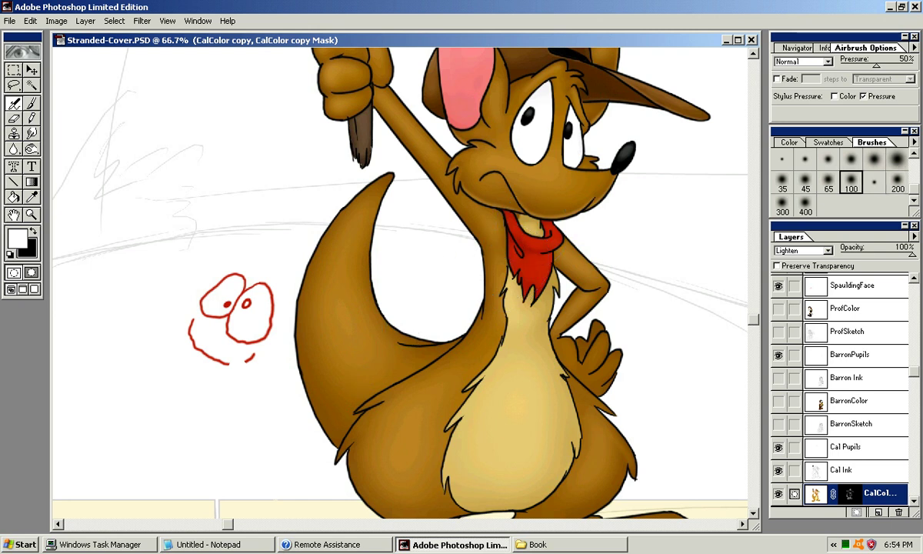
pyautogui.moveTo(448, 342); pyautogui.dragTo(349, 366)
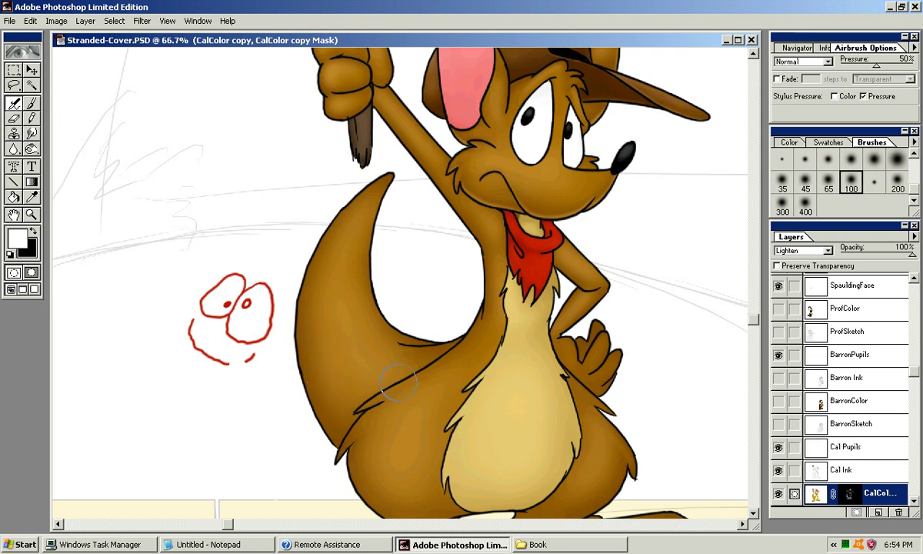
# Paint the highlight back along the fold between hip and tail using black and the 65-pixel brush.
pyautogui.press('x')
pyautogui.press('[')
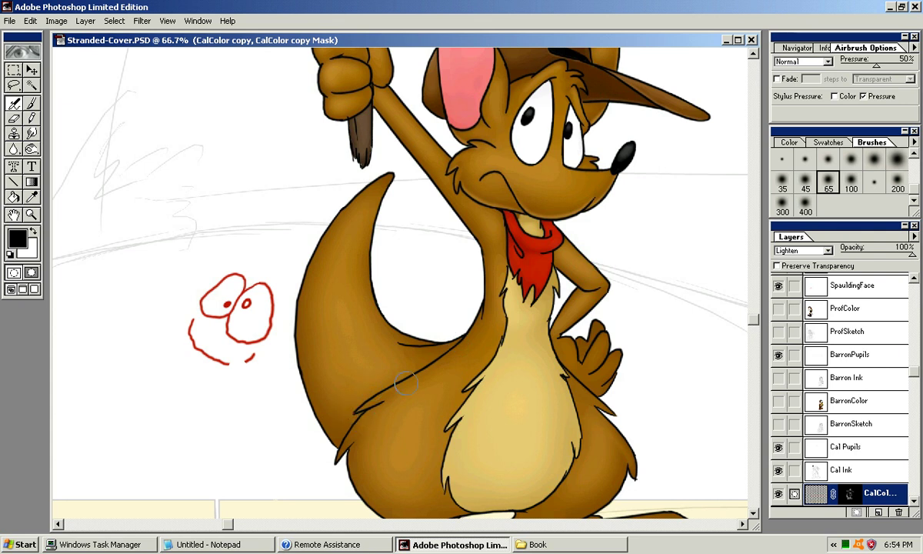
pyautogui.moveTo(369, 338)
pyautogui.mouseDown()
pyautogui.moveTo(320, 237)
pyautogui.moveTo(319, 149)
pyautogui.moveTo(350, 193)
pyautogui.moveTo(335, 338)
pyautogui.moveTo(421, 150)
pyautogui.moveTo(437, 147)
pyautogui.mouseUp()
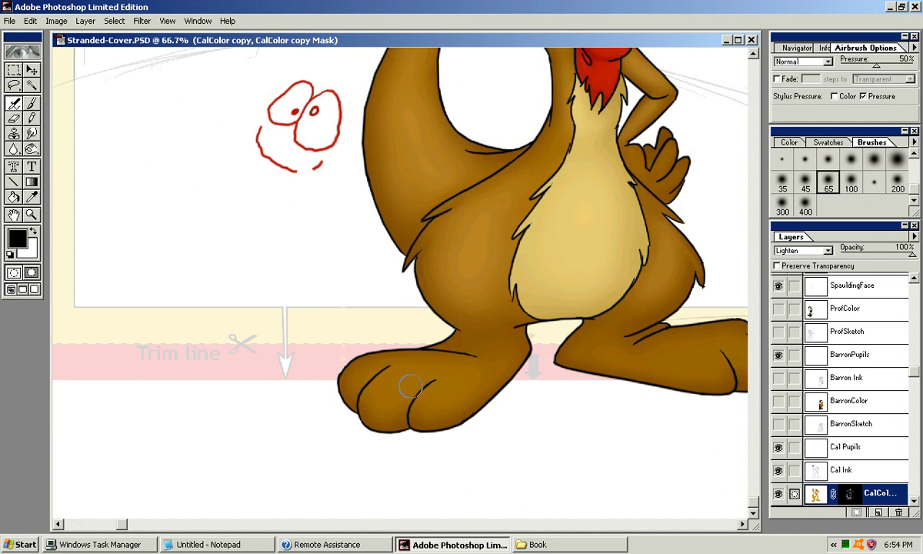
# Airbrush a soft highlight on the foot on the tail side using white and the 100-pixel brush.
pyautogui.press('x')
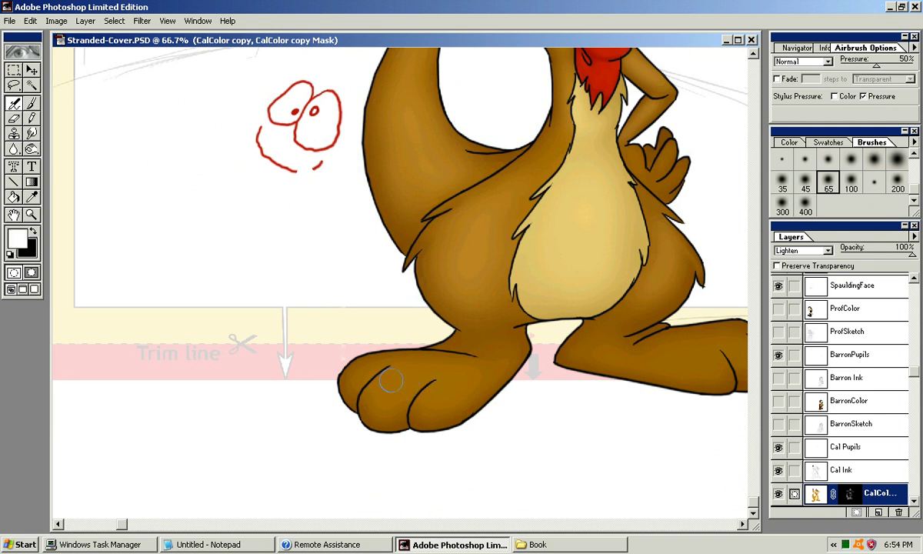
pyautogui.press(']')
pyautogui.moveTo(438, 378); pyautogui.dragTo(453, 361)
pyautogui.moveTo(645, 346)
pyautogui.mouseDown()
pyautogui.moveTo(579, 362)
pyautogui.moveTo(547, 455)
pyautogui.mouseUp()
pyautogui.moveTo(500, 254); pyautogui.dragTo(462, 416)
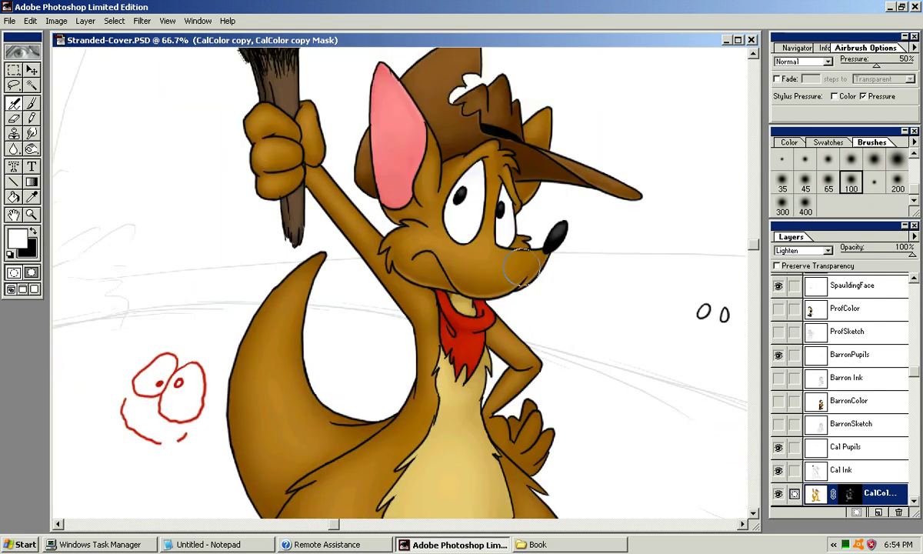
# Hide and reshow the CalColor copy layer to compare the figure with and without highlights, and inspect the feet.
pyautogui.hotkey('ctrl', '-')
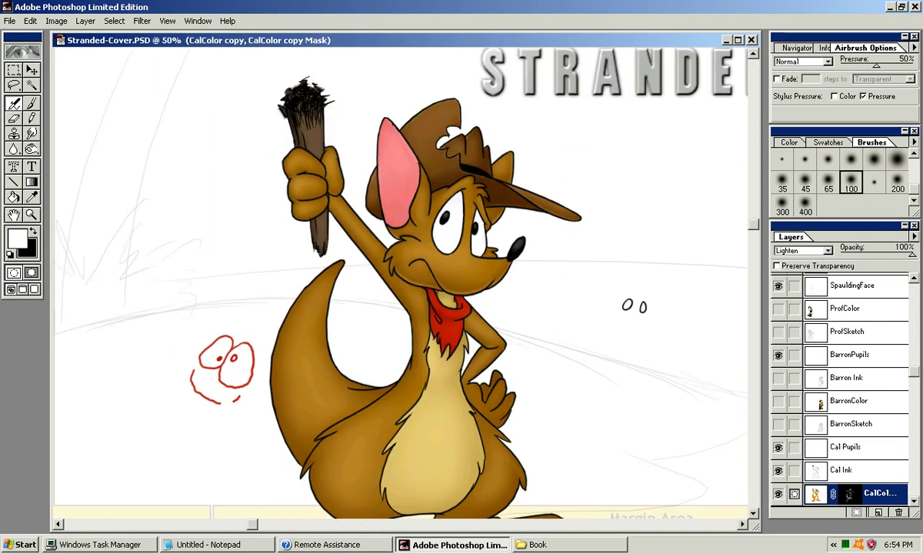
pyautogui.click(778, 494)
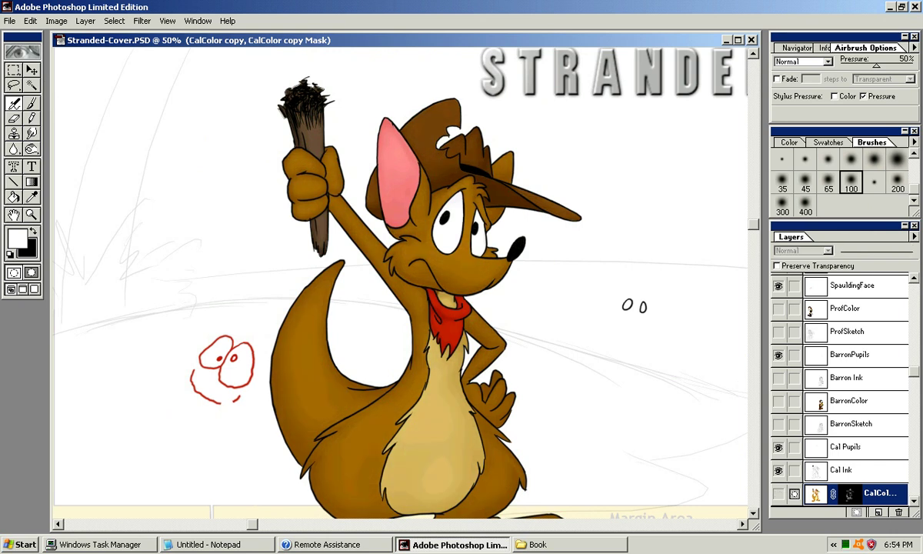
pyautogui.click(777, 493)
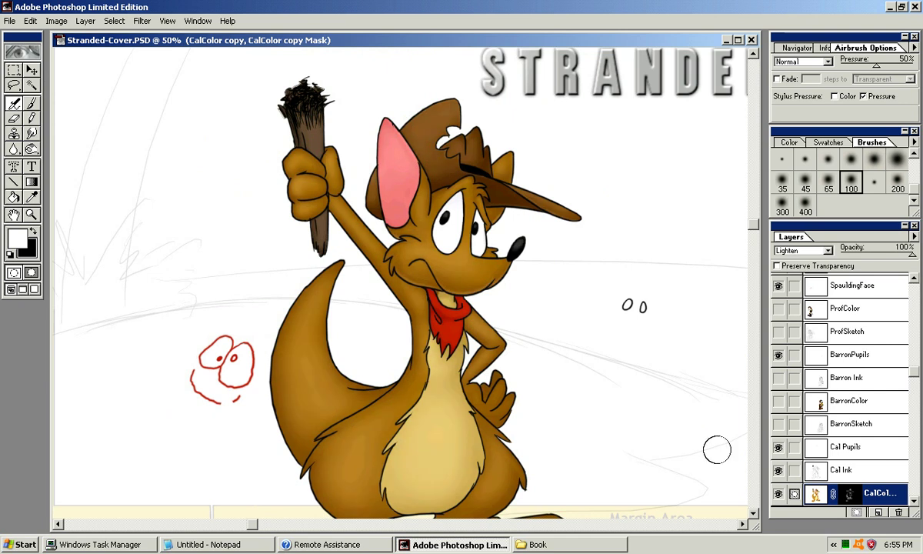
pyautogui.scroll(-5, 561, 328)
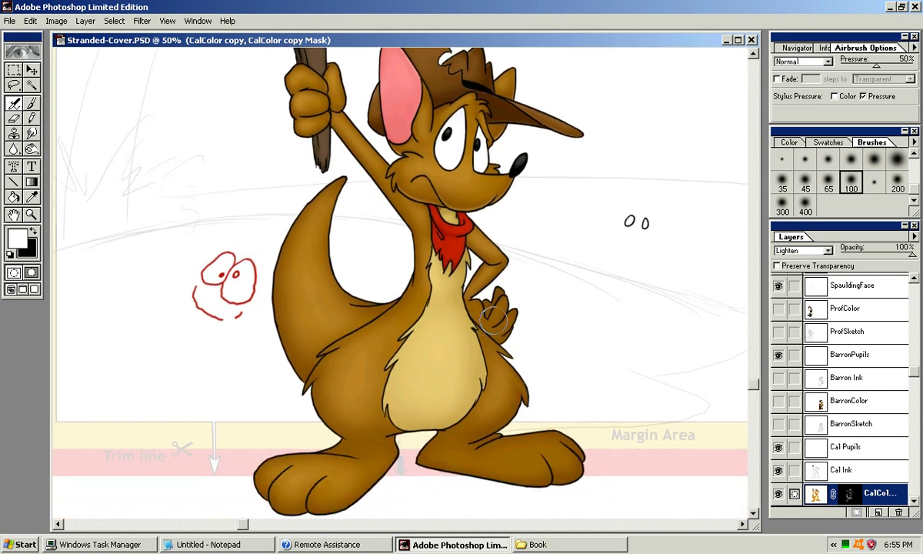
pyautogui.hotkey('ctrl', '+')
pyautogui.scroll(-8, 559, 368)
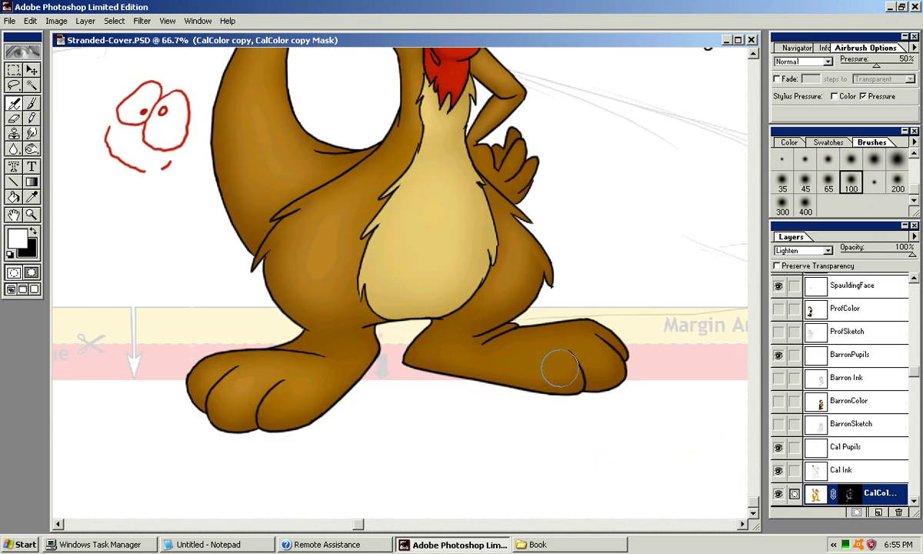
# Airbrush a soft highlight over the foot and toes opposite the tail with the 100-pixel brush.
pyautogui.moveTo(527, 347); pyautogui.dragTo(501, 346)
pyautogui.moveTo(596, 355); pyautogui.dragTo(482, 363)
pyautogui.moveTo(538, 311); pyautogui.dragTo(578, 338)
pyautogui.moveTo(423, 345)
pyautogui.mouseDown()
pyautogui.moveTo(500, 306)
pyautogui.moveTo(445, 333)
pyautogui.moveTo(499, 315)
pyautogui.mouseUp()
pyautogui.moveTo(422, 335); pyautogui.dragTo(508, 358)
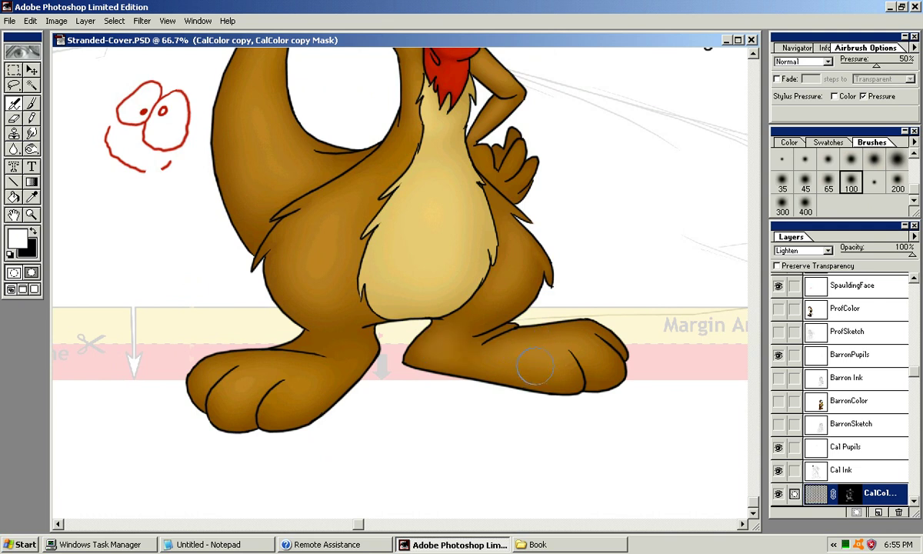
# Airbrush a thin rim highlight around the elbow and forearm of the bent arm with a small soft brush.
pyautogui.moveTo(503, 270); pyautogui.dragTo(480, 346)
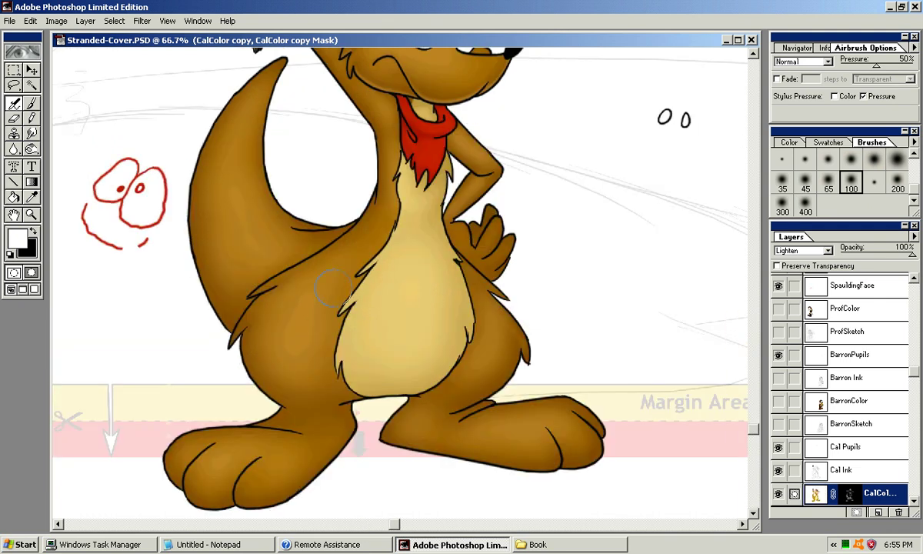
pyautogui.moveTo(365, 308); pyautogui.dragTo(384, 373)
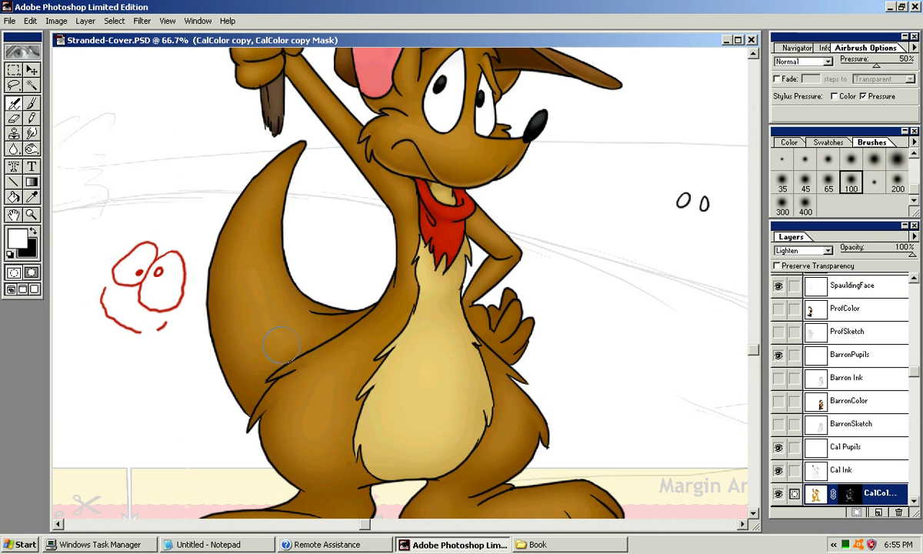
pyautogui.moveTo(269, 215); pyautogui.dragTo(260, 291)
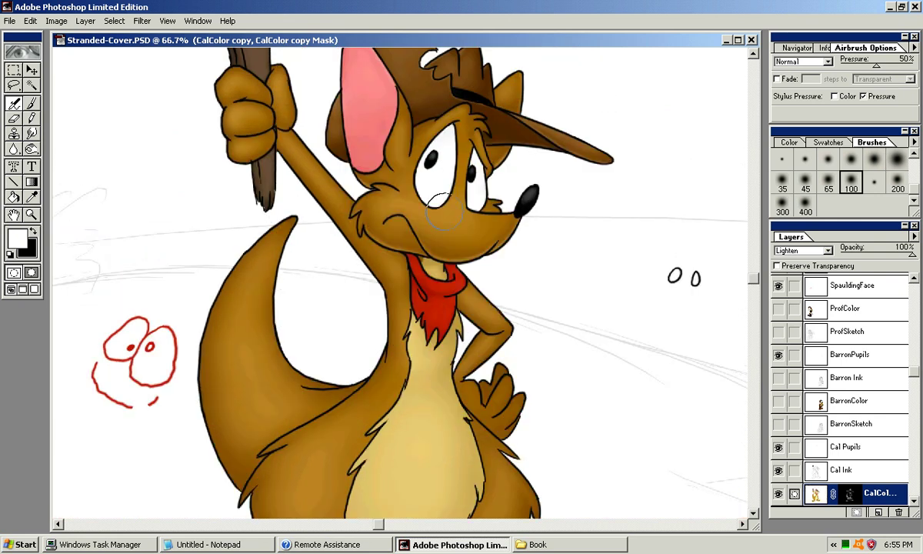
pyautogui.moveTo(537, 283); pyautogui.dragTo(443, 235)
pyautogui.hotkey('ctrl', '+')
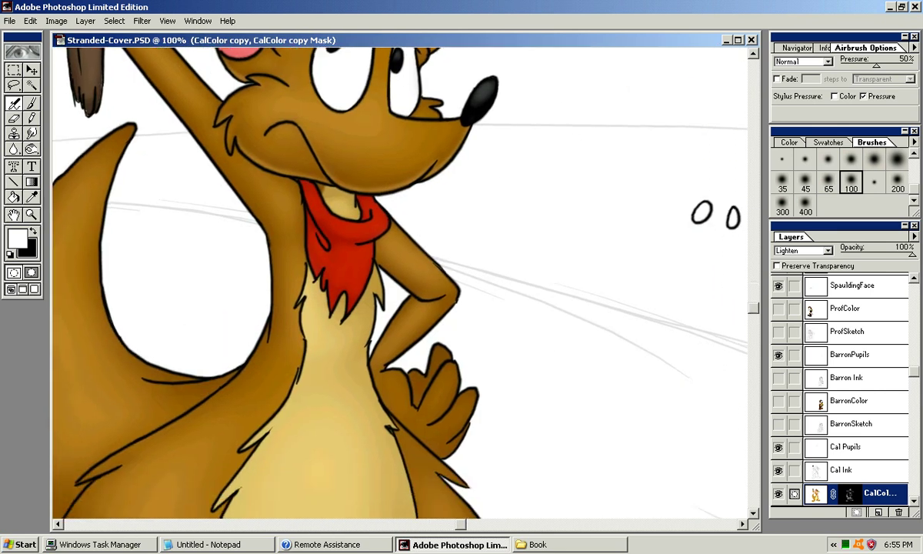
pyautogui.click(804, 159)
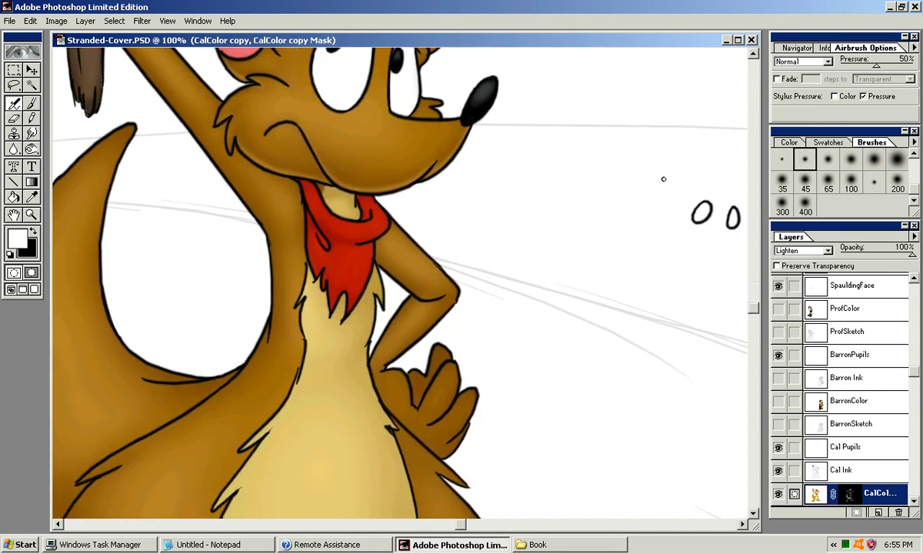
pyautogui.press(']')
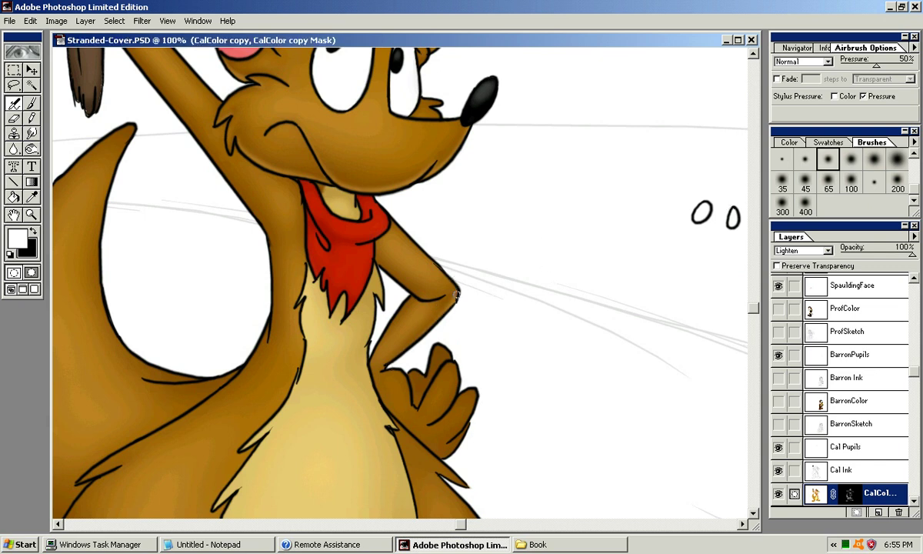
pyautogui.press(']')
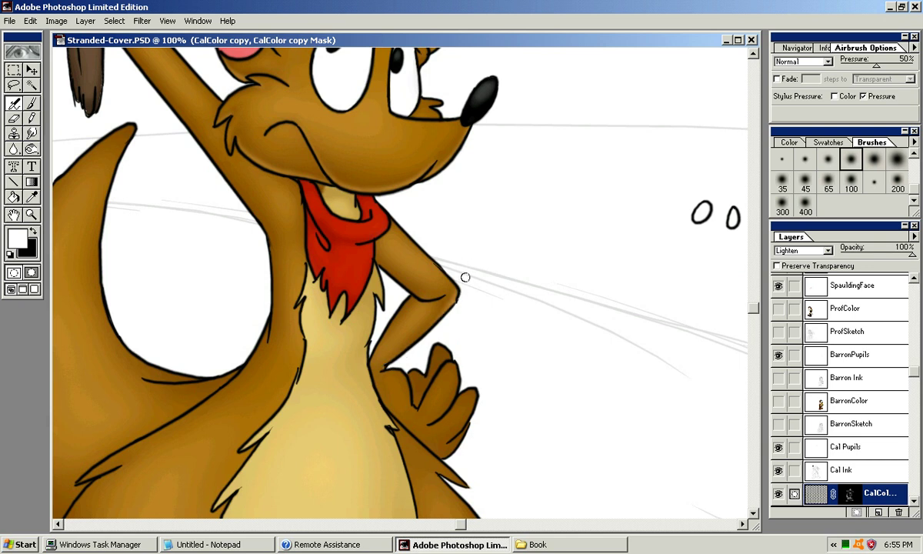
pyautogui.moveTo(456, 303); pyautogui.dragTo(511, 251)
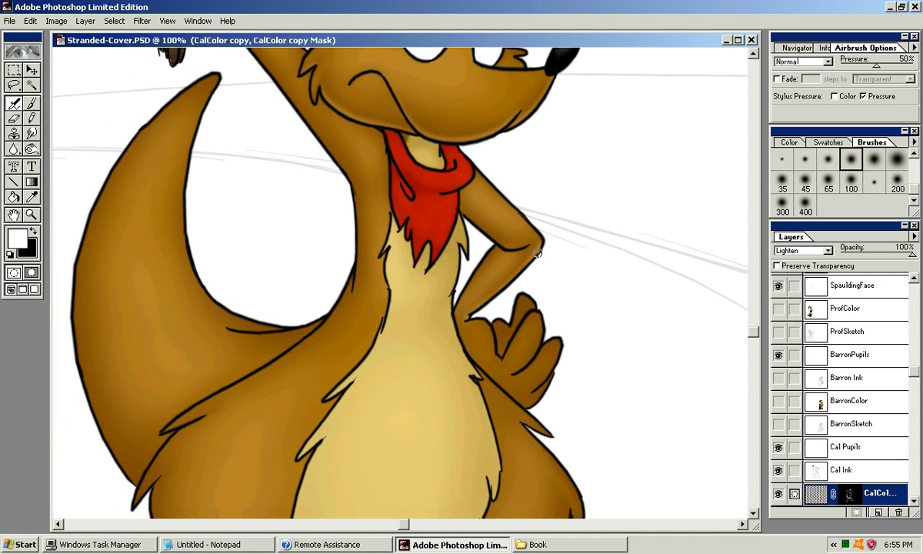
pyautogui.moveTo(535, 332); pyautogui.dragTo(549, 294)
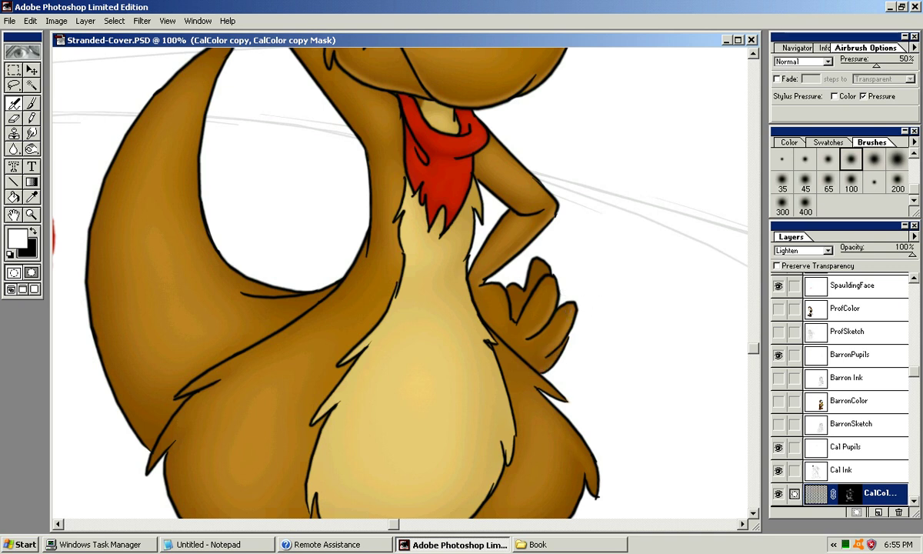
# Airbrush thin rim highlights on the fingers of the raised fist holding the torch.
pyautogui.moveTo(522, 274); pyautogui.dragTo(563, 482)
pyautogui.moveTo(563, 384)
pyautogui.mouseDown()
pyautogui.moveTo(577, 489)
pyautogui.moveTo(674, 512)
pyautogui.mouseUp()
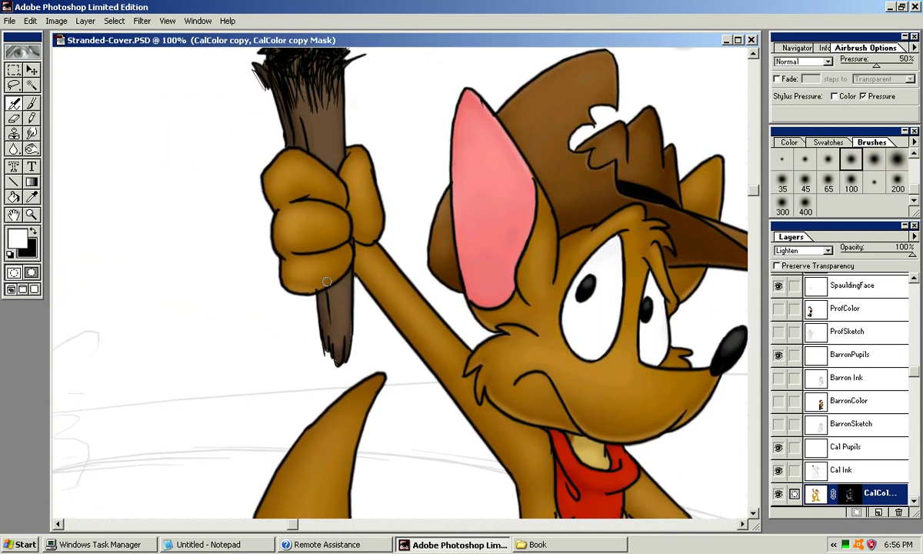
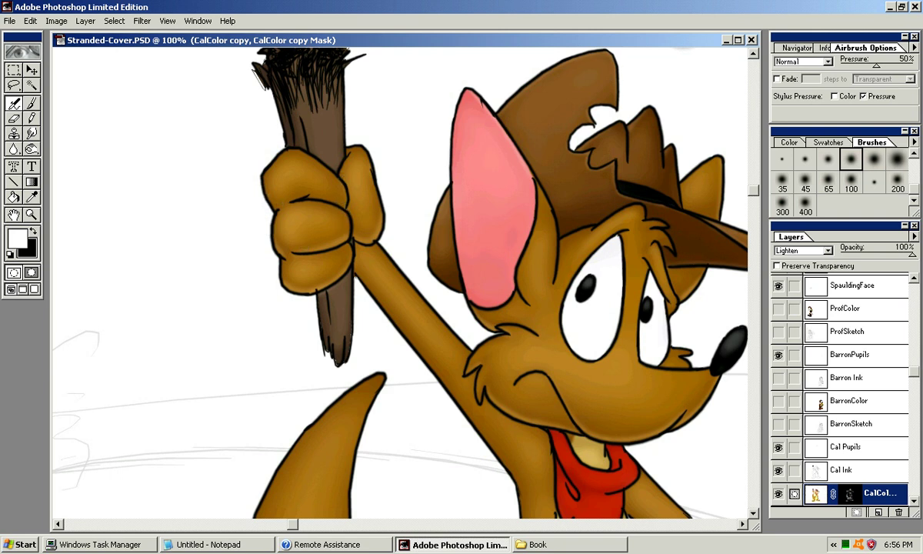
pyautogui.moveTo(386, 256); pyautogui.dragTo(424, 203)
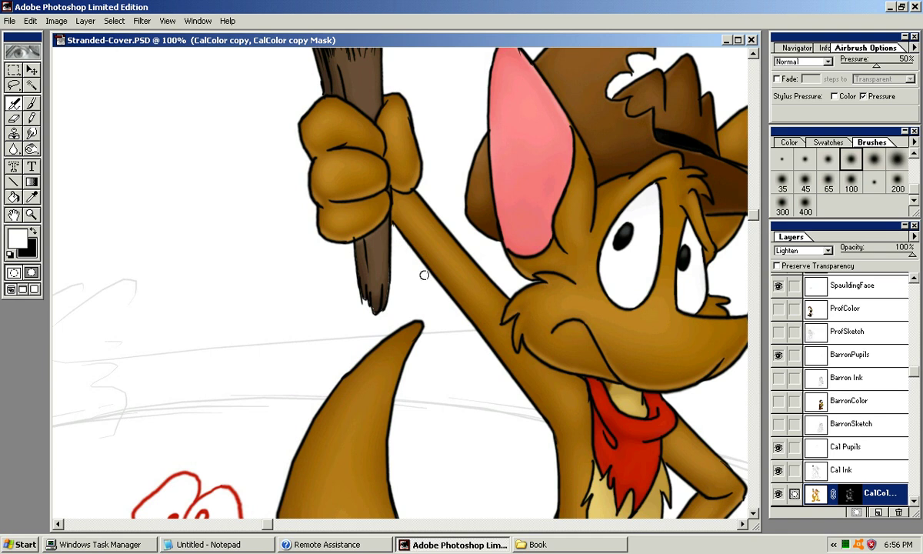
pyautogui.moveTo(453, 284); pyautogui.dragTo(386, 249)
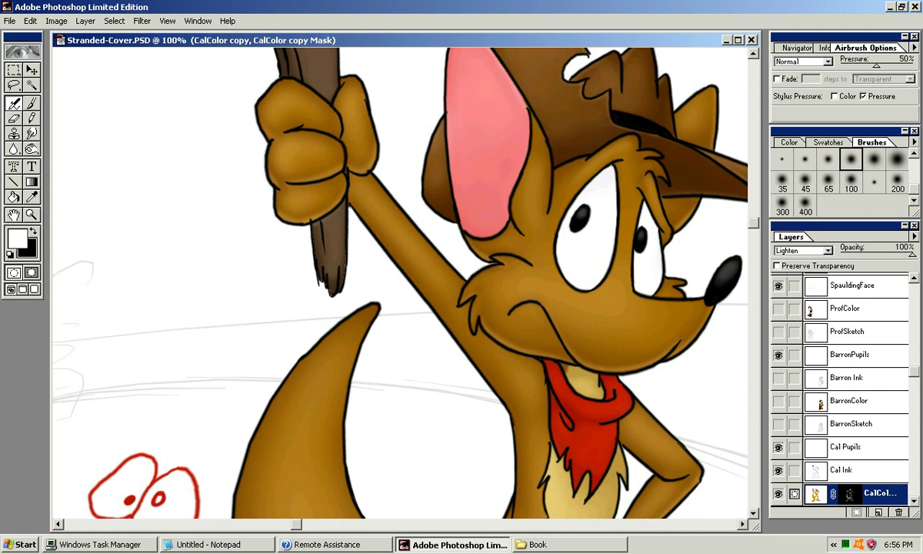
# Airbrush a rim highlight along the underside of the raised arm with a slightly larger soft brush.
pyautogui.press(']')
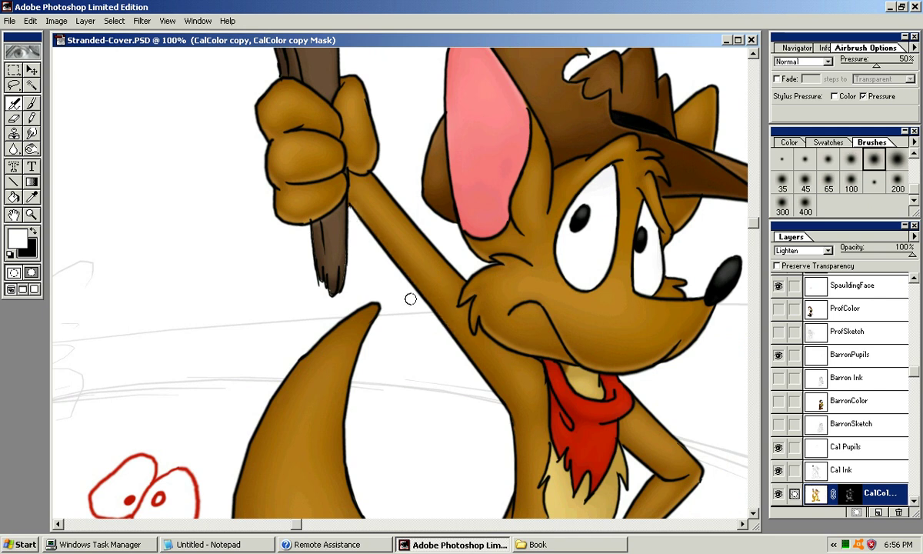
pyautogui.moveTo(353, 212); pyautogui.dragTo(377, 240)
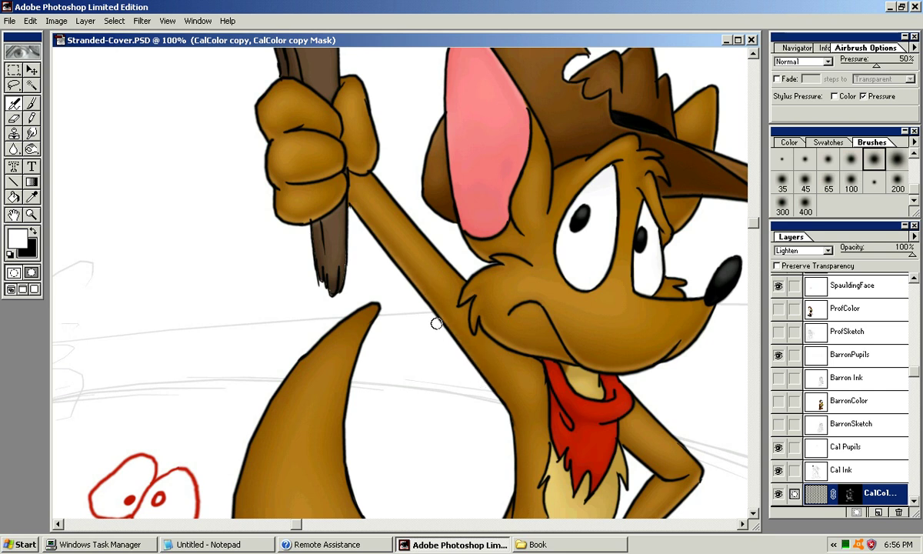
pyautogui.moveTo(461, 341); pyautogui.dragTo(501, 395)
pyautogui.moveTo(434, 311); pyautogui.dragTo(505, 404)
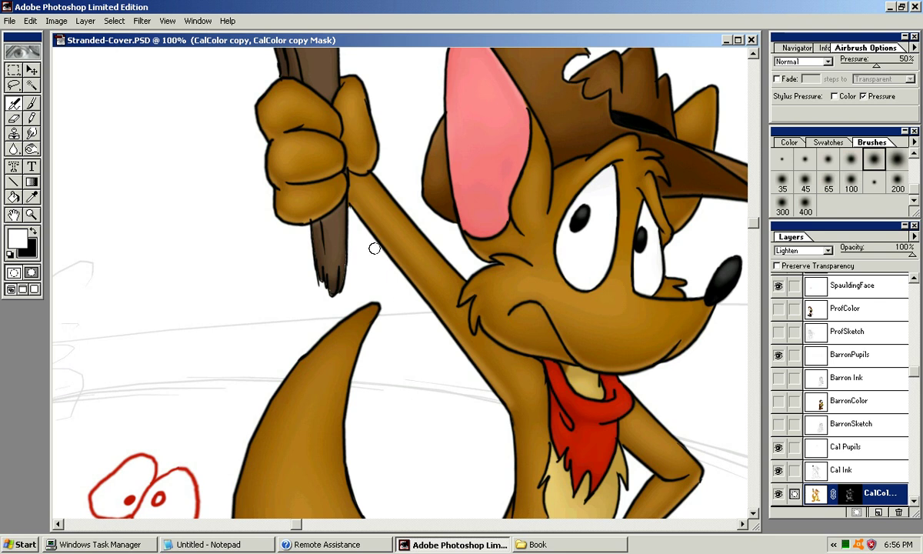
# Airbrush a rim highlight from the armpit down the tail side of the torso, redoing the stroke.
pyautogui.moveTo(586, 472); pyautogui.dragTo(565, 366)
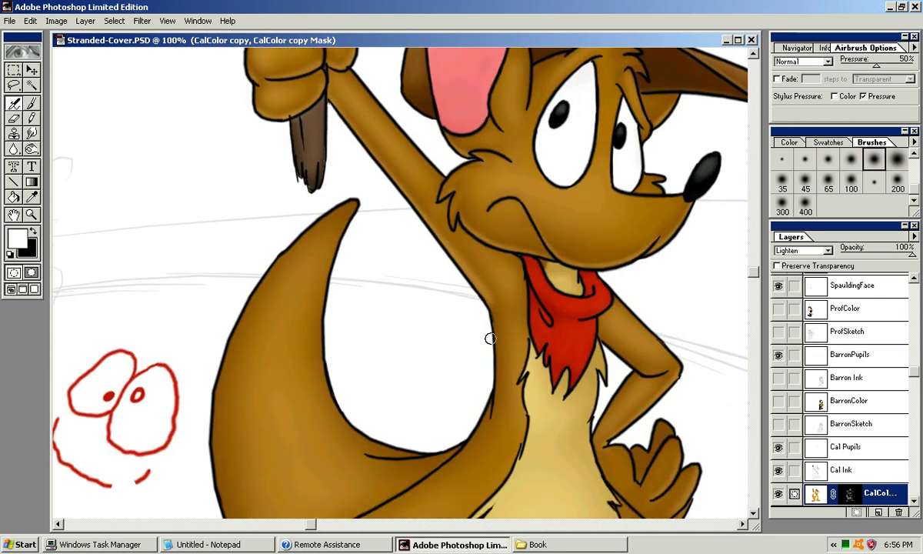
pyautogui.moveTo(493, 309)
pyautogui.mouseDown()
pyautogui.moveTo(496, 356)
pyautogui.moveTo(482, 308)
pyautogui.mouseUp()
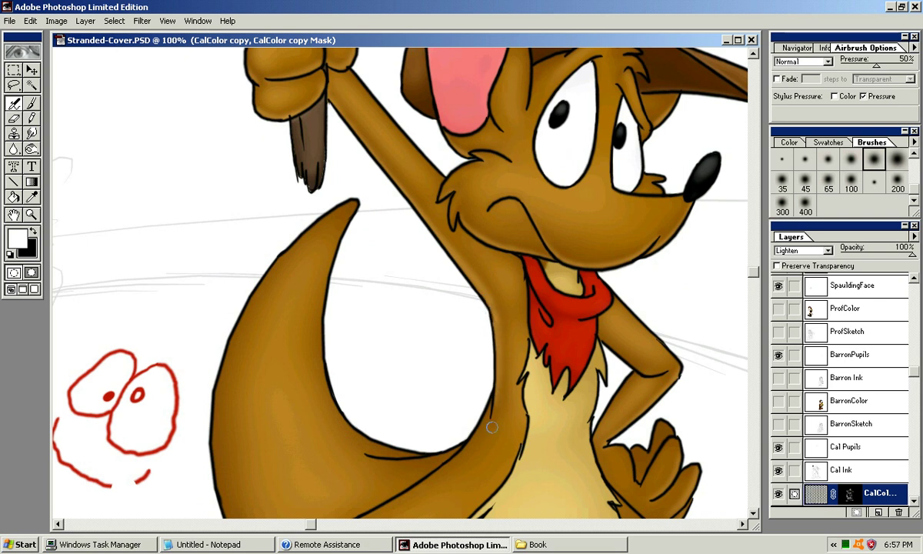
pyautogui.hotkey('ctrl', 'z')
pyautogui.moveTo(490, 311); pyautogui.dragTo(488, 416)
pyautogui.hotkey('ctrl', 'z')
pyautogui.scroll(-3, 581, 321)
pyautogui.moveTo(462, 331); pyautogui.dragTo(515, 265)
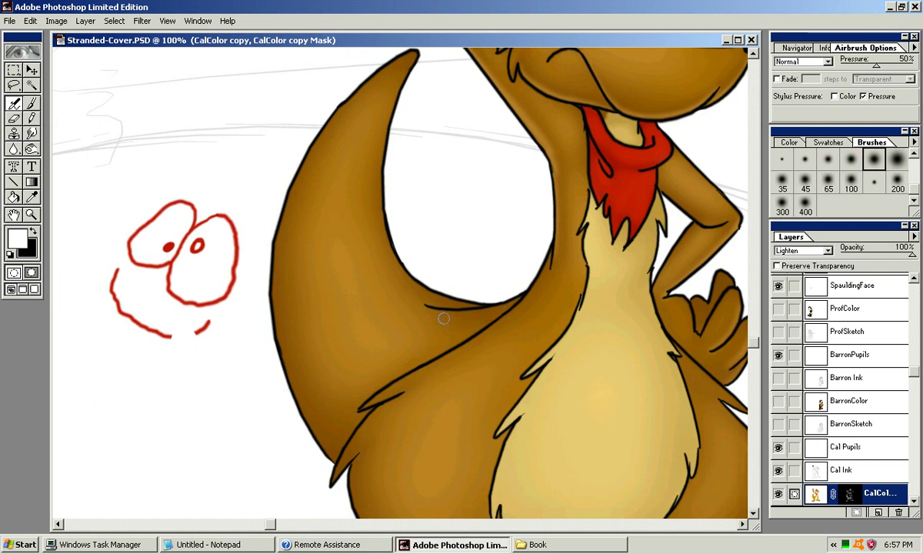
# Try a highlight under the tail-base crease, then airbrush the upper fur tuft between tail and hip with a smaller brush.
pyautogui.moveTo(432, 309); pyautogui.dragTo(508, 307)
pyautogui.hotkey('ctrl', 'z')
pyautogui.moveTo(461, 372); pyautogui.dragTo(482, 288)
pyautogui.press('[')
pyautogui.press('[')
pyautogui.moveTo(392, 319); pyautogui.dragTo(457, 289)
pyautogui.hotkey('ctrl', 'z')
pyautogui.moveTo(389, 322); pyautogui.dragTo(430, 301)
pyautogui.press(']')
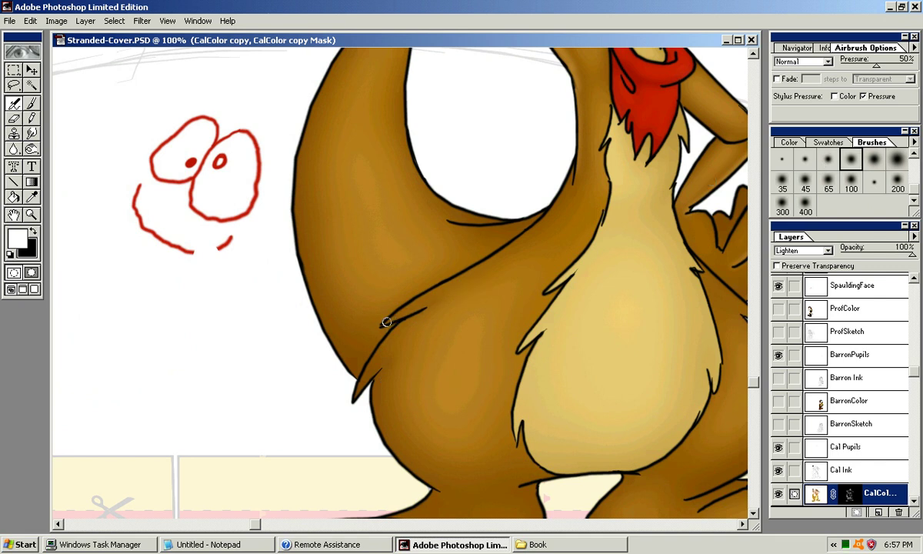
pyautogui.moveTo(438, 279)
pyautogui.mouseDown()
pyautogui.moveTo(367, 299)
pyautogui.moveTo(427, 310)
pyautogui.moveTo(460, 285)
pyautogui.mouseUp()
pyautogui.moveTo(364, 300); pyautogui.dragTo(404, 284)
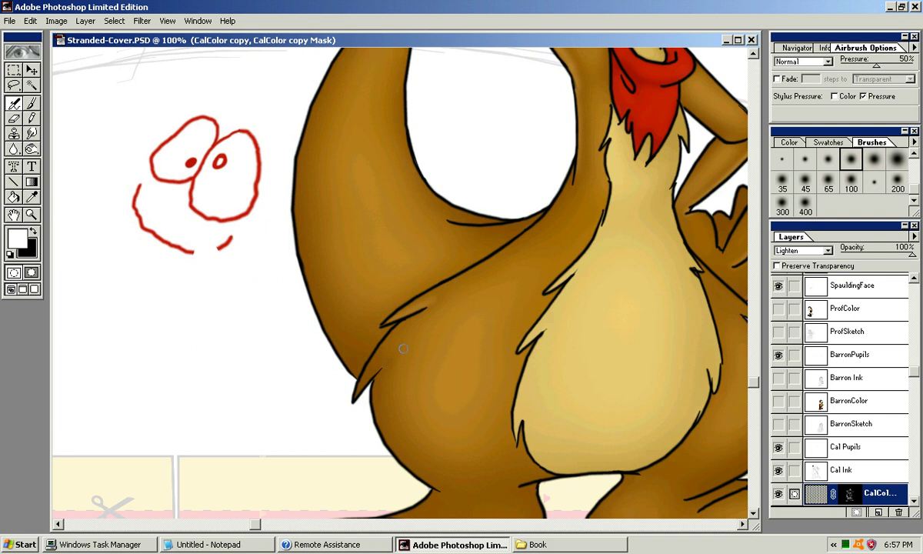
# Airbrush a rim highlight on the lower fur tuft where the hip overlaps the tail, repeating the stroke until it fits.
pyautogui.moveTo(358, 398); pyautogui.dragTo(394, 357)
pyautogui.hotkey('ctrl', 'z')
pyautogui.moveTo(357, 398); pyautogui.dragTo(388, 358)
pyautogui.hotkey('ctrl', 'z')
pyautogui.moveTo(357, 395); pyautogui.dragTo(386, 363)
pyautogui.hotkey('ctrl', 'z')
pyautogui.moveTo(357, 395); pyautogui.dragTo(385, 365)
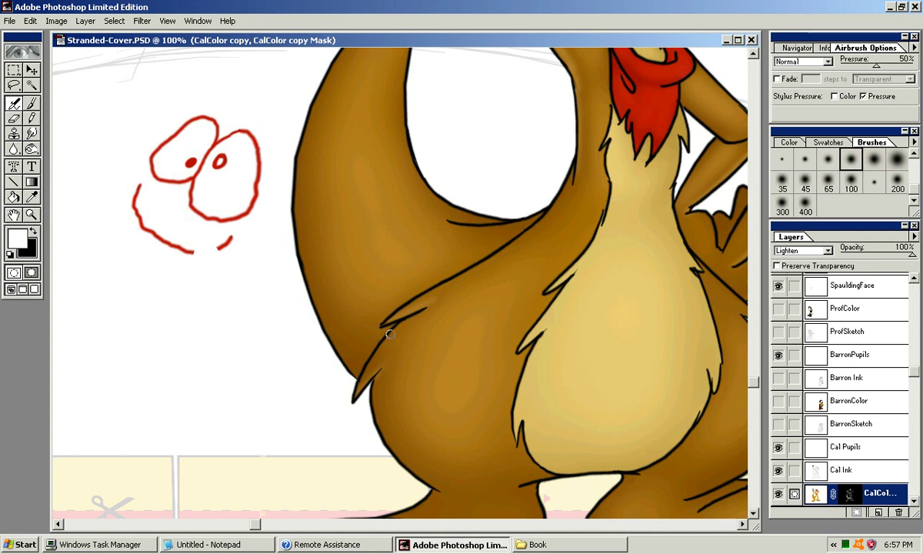
pyautogui.hotkey('ctrl', 'z')
pyautogui.hotkey('ctrl', 'z')
pyautogui.hotkey('ctrl', 'z')
pyautogui.hotkey('ctrl', 'z')
pyautogui.hotkey('ctrl', 'z')
pyautogui.hotkey('ctrl', 'z')
pyautogui.moveTo(357, 393); pyautogui.dragTo(387, 359)
pyautogui.hotkey('ctrl', 'z')
pyautogui.hotkey('ctrl', 'z')
pyautogui.hotkey('ctrl', 'z')
# Blend the highlight on the tail-side hip just below the fur tufts, trying a larger soft brush before a smaller one.
pyautogui.press(']')
pyautogui.press(']')
pyautogui.moveTo(383, 369)
pyautogui.mouseDown()
pyautogui.moveTo(373, 376)
pyautogui.moveTo(406, 336)
pyautogui.mouseUp()
pyautogui.hotkey('ctrl', 'z')
pyautogui.hotkey('ctrl', 'z')
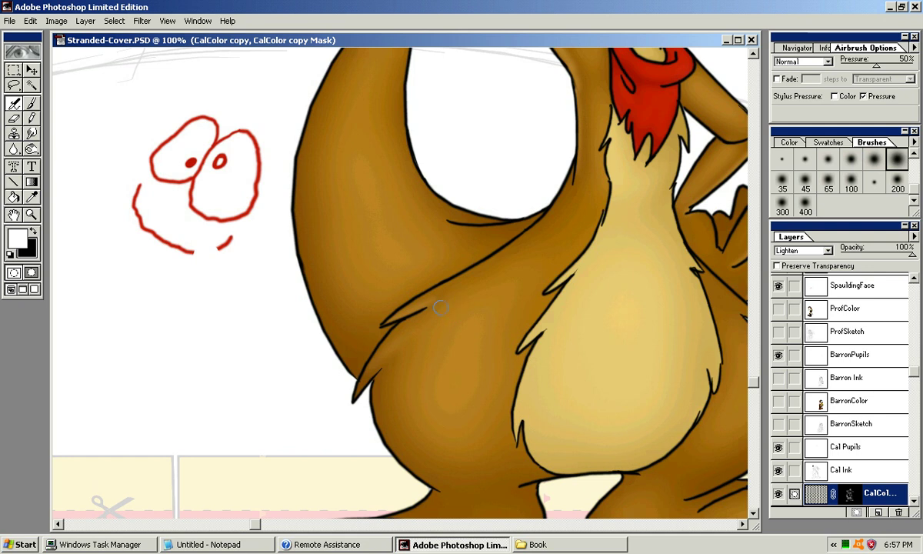
pyautogui.hotkey('ctrl', 'z')
pyautogui.hotkey('ctrl', 'z')
pyautogui.hotkey('ctrl', 'z')
pyautogui.click(828, 159)
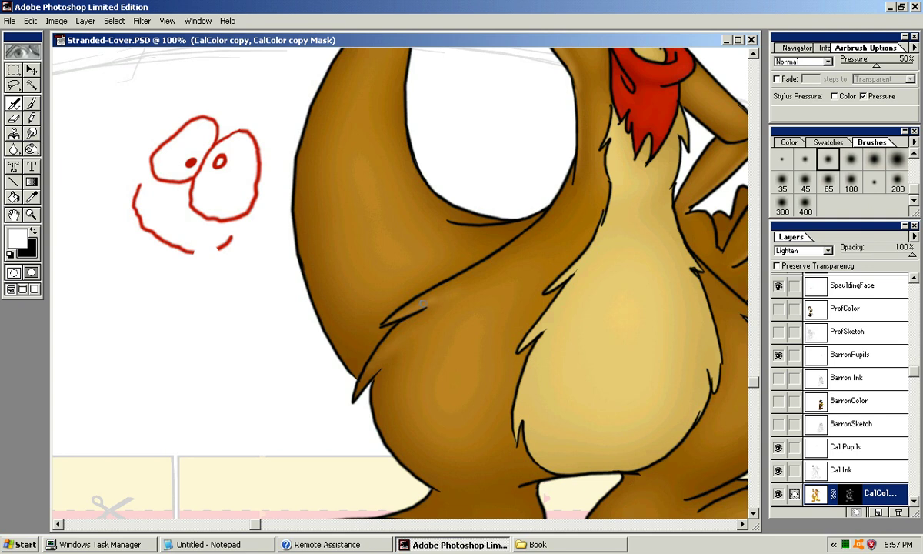
# Airbrush rim highlights on the opposite hip's fur tufts and along the fold beneath the hand, redoing the fold stroke.
pyautogui.moveTo(496, 311)
pyautogui.mouseDown()
pyautogui.moveTo(431, 269)
pyautogui.moveTo(323, 247)
pyautogui.moveTo(228, 295)
pyautogui.mouseUp()
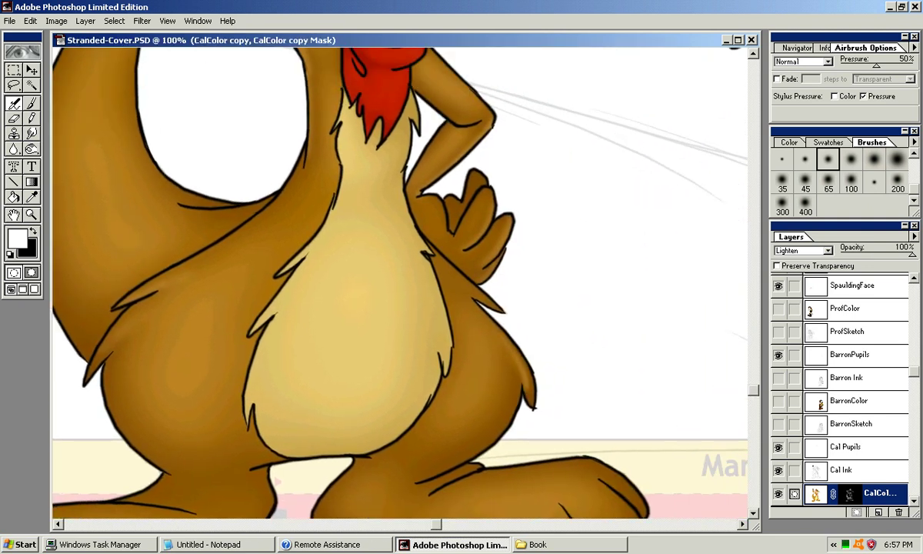
pyautogui.press(']')
pyautogui.press(']')
pyautogui.press(']')
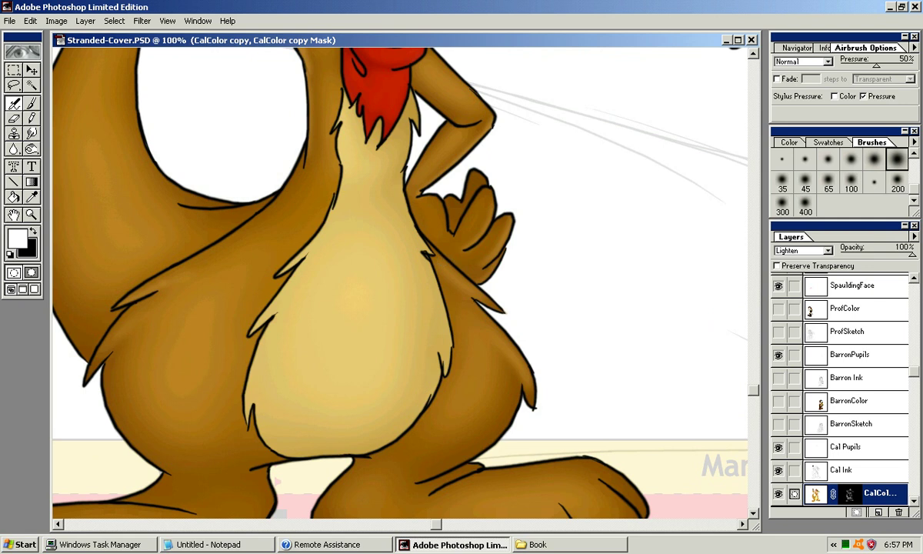
pyautogui.moveTo(444, 266); pyautogui.dragTo(473, 300)
pyautogui.moveTo(436, 249); pyautogui.dragTo(463, 280)
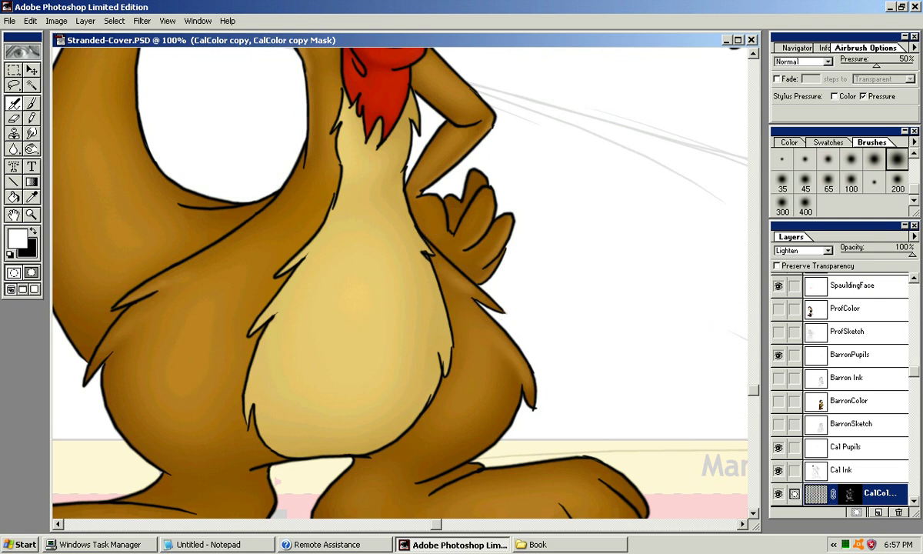
pyautogui.press('[')
pyautogui.press('[')
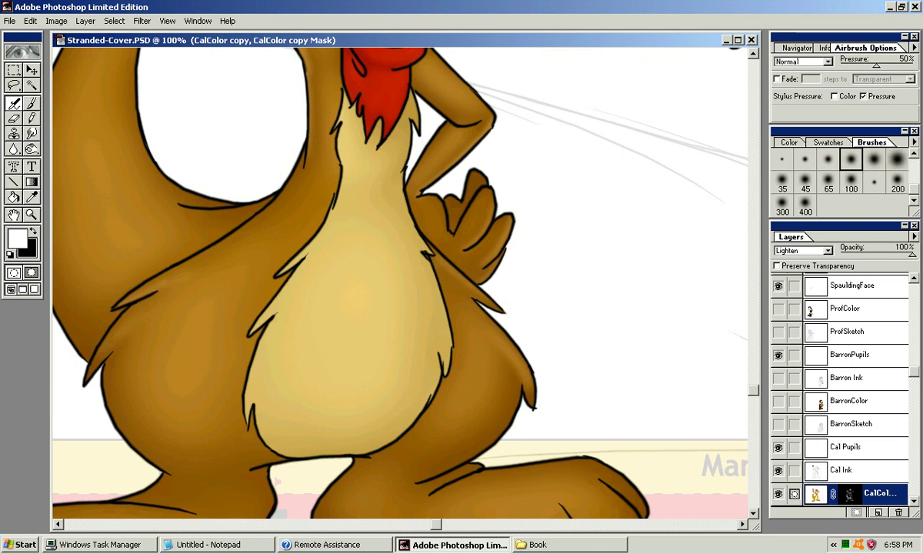
pyautogui.hotkey('ctrl', 'z')
pyautogui.moveTo(432, 247); pyautogui.dragTo(487, 297)
pyautogui.hotkey('ctrl', 'z')
pyautogui.moveTo(426, 245)
pyautogui.mouseDown()
pyautogui.moveTo(488, 298)
pyautogui.moveTo(489, 248)
pyautogui.mouseUp()
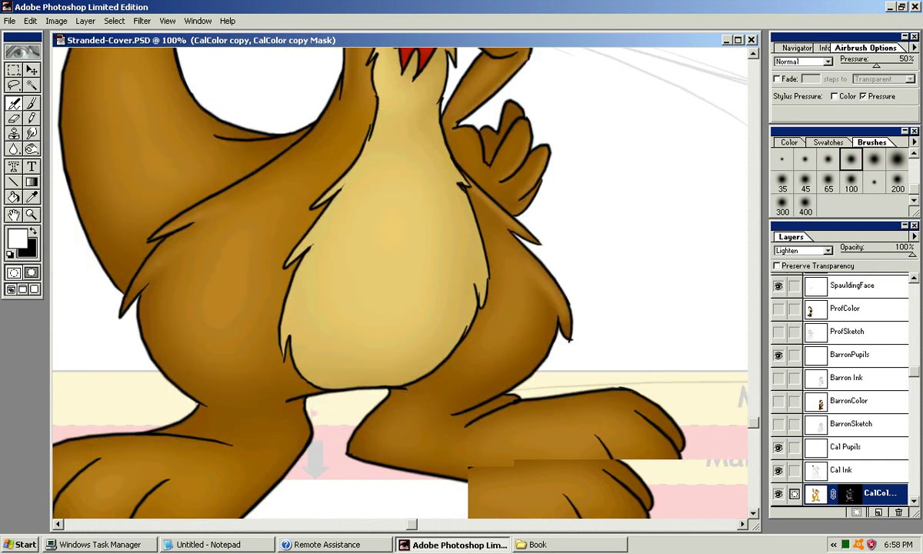
# Airbrush a rim highlight along the lower outer edge of the thigh opposite the tail with a larger soft brush.
pyautogui.moveTo(456, 410)
pyautogui.mouseDown()
pyautogui.moveTo(549, 327)
pyautogui.moveTo(461, 369)
pyautogui.mouseUp()
pyautogui.click(874, 160)
pyautogui.moveTo(458, 412); pyautogui.dragTo(545, 333)
pyautogui.hotkey('ctrl', 'z')
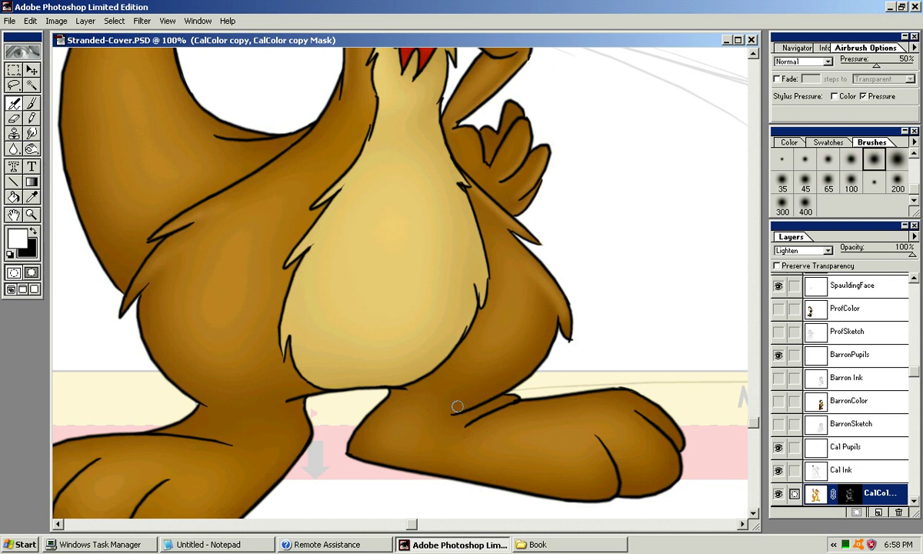
pyautogui.moveTo(456, 406); pyautogui.dragTo(553, 322)
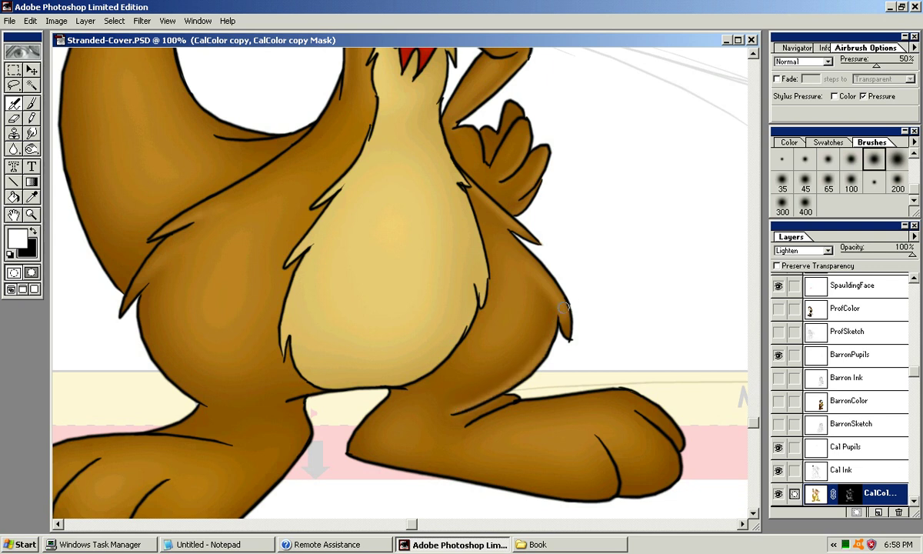
# Airbrush a rim highlight along the outer edge of the tail-side thigh, repeating the stroke until it fits.
pyautogui.moveTo(230, 338); pyautogui.dragTo(343, 282)
pyautogui.moveTo(256, 240); pyautogui.dragTo(318, 341)
pyautogui.hotkey('ctrl', 'z')
pyautogui.moveTo(255, 230); pyautogui.dragTo(334, 353)
pyautogui.hotkey('ctrl', 'z')
pyautogui.moveTo(250, 250); pyautogui.dragTo(339, 362)
pyautogui.hotkey('ctrl', 'z')
pyautogui.moveTo(253, 245); pyautogui.dragTo(338, 357)
pyautogui.hotkey('ctrl', 'z')
pyautogui.moveTo(239, 221)
pyautogui.mouseDown()
pyautogui.moveTo(306, 322)
pyautogui.moveTo(273, 269)
pyautogui.mouseUp()
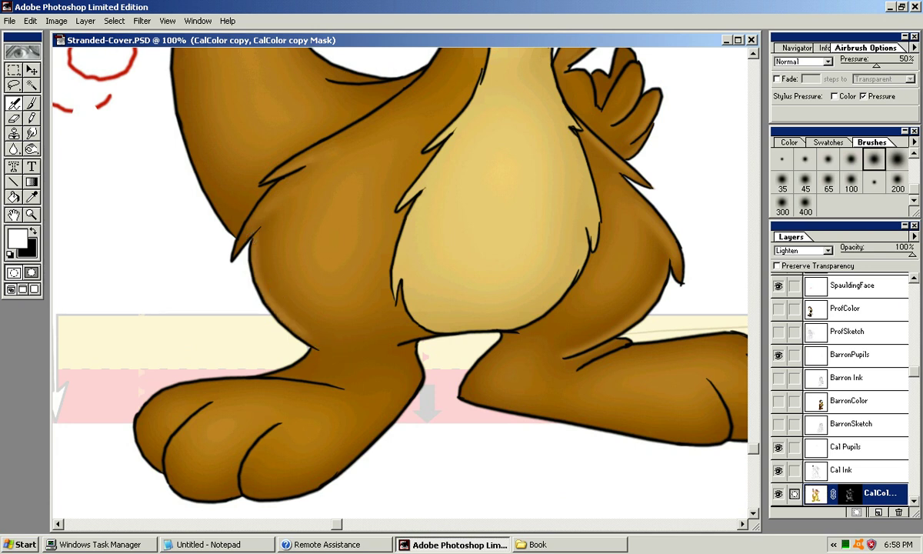
# Airbrush a rim highlight on the inner edge of the tail-side ankle, undoing the misplaced stroke.
pyautogui.moveTo(360, 329); pyautogui.dragTo(416, 311)
pyautogui.moveTo(525, 329); pyautogui.dragTo(377, 346)
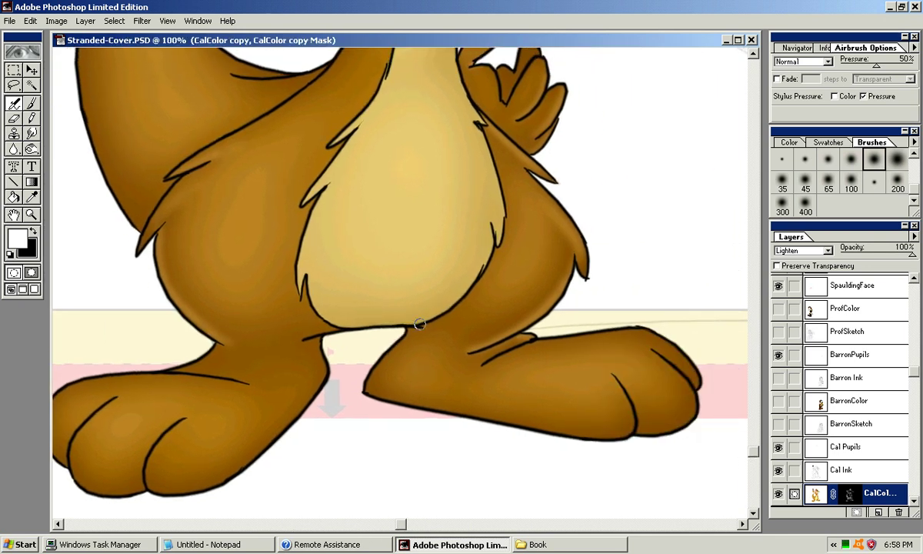
pyautogui.moveTo(292, 348)
pyautogui.mouseDown()
pyautogui.moveTo(463, 303)
pyautogui.moveTo(495, 318)
pyautogui.moveTo(343, 413)
pyautogui.mouseUp()
pyautogui.hotkey('ctrl', 'z')
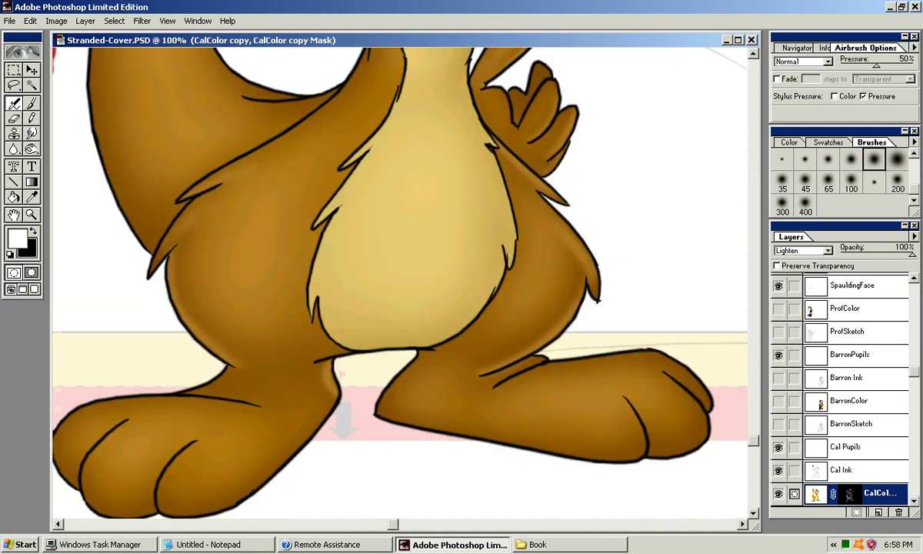
# Airbrush rim highlights down the heel and along the sole and toes of the foot opposite the tail, using a smaller soft brush for the sole.
pyautogui.moveTo(411, 363); pyautogui.dragTo(384, 401)
pyautogui.moveTo(421, 349); pyautogui.dragTo(398, 399)
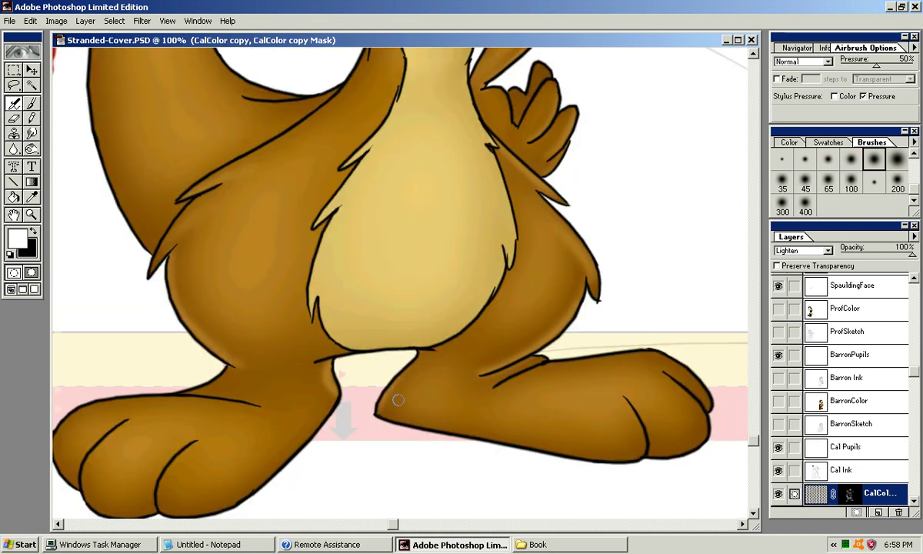
pyautogui.moveTo(454, 323); pyautogui.dragTo(430, 239)
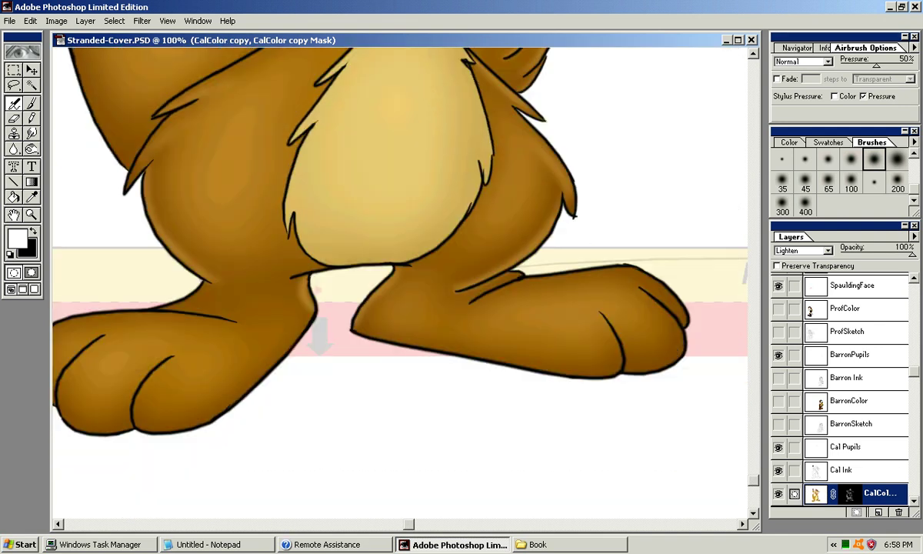
pyautogui.press('[')
pyautogui.press('[')
pyautogui.moveTo(463, 356); pyautogui.dragTo(538, 367)
pyautogui.hotkey('ctrl', 'z')
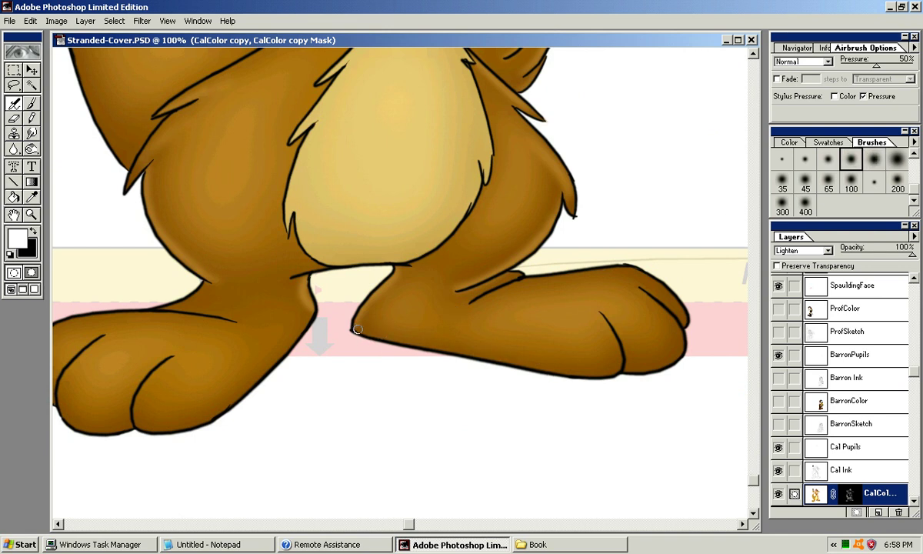
pyautogui.moveTo(357, 328); pyautogui.dragTo(558, 369)
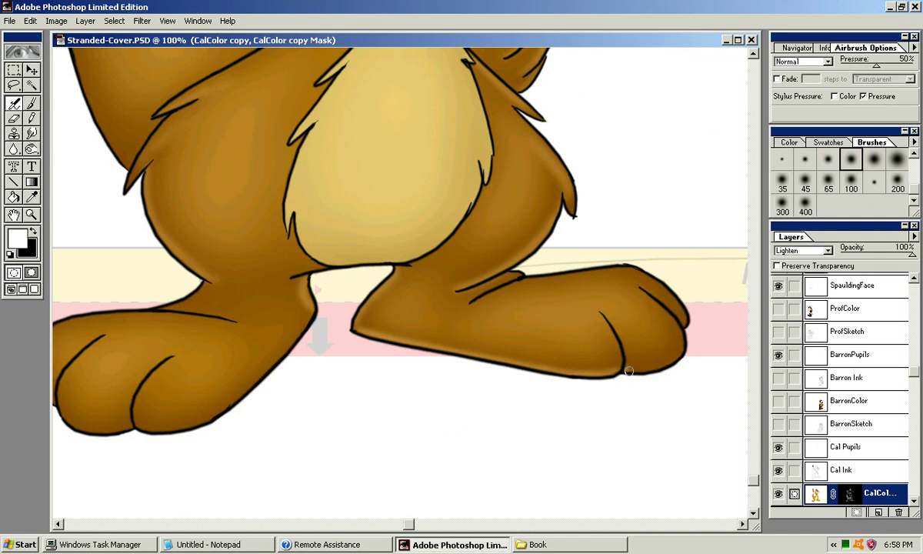
pyautogui.moveTo(624, 370); pyautogui.dragTo(682, 344)
# Airbrush rim highlights along the undersides of the inner and middle toes of the tail-side foot, redoing strokes that miss.
pyautogui.moveTo(384, 353); pyautogui.dragTo(546, 311)
pyautogui.moveTo(299, 387); pyautogui.dragTo(399, 350)
pyautogui.hotkey('ctrl', 'z')
pyautogui.moveTo(301, 386); pyautogui.dragTo(380, 363)
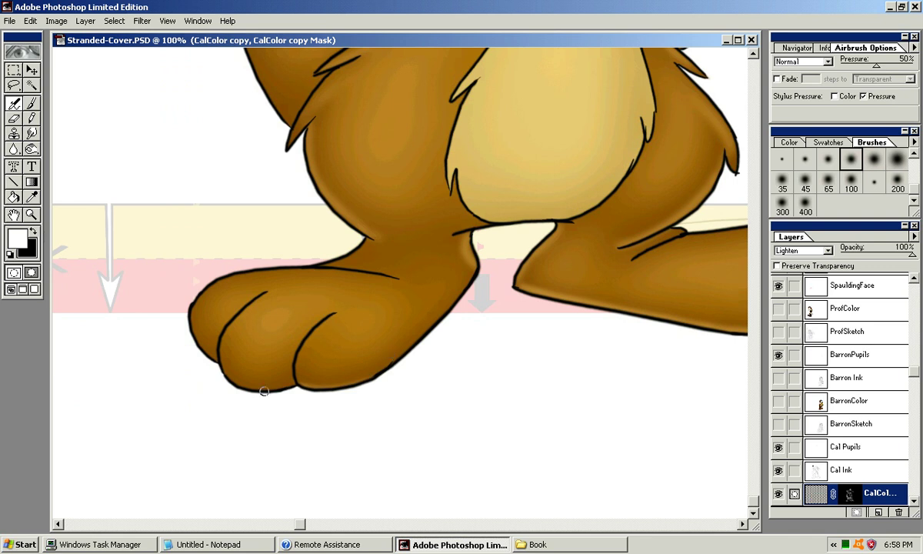
pyautogui.moveTo(228, 377); pyautogui.dragTo(317, 380)
pyautogui.hotkey('ctrl', 'z')
pyautogui.moveTo(226, 373); pyautogui.dragTo(295, 383)
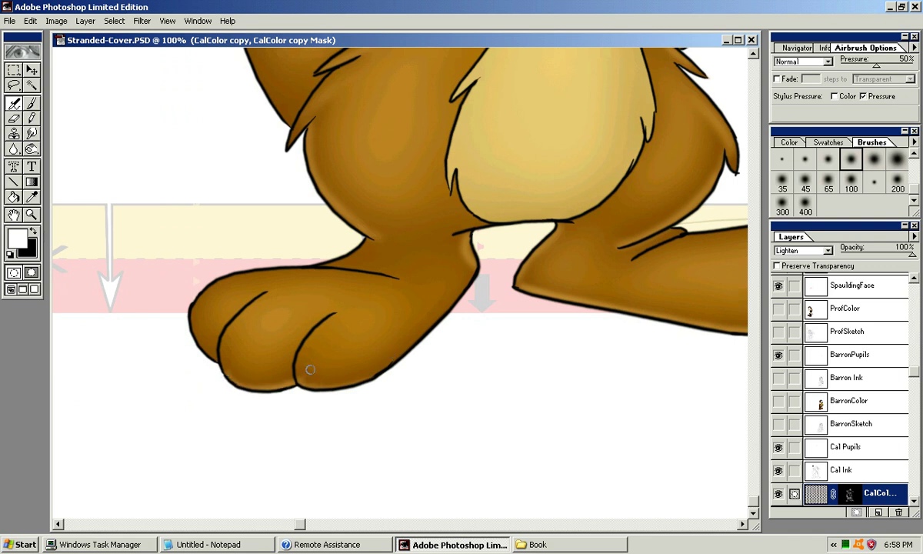
pyautogui.moveTo(348, 340)
pyautogui.mouseDown()
pyautogui.moveTo(220, 360)
pyautogui.moveTo(305, 359)
pyautogui.mouseUp()
pyautogui.hotkey('ctrl', 'z')
pyautogui.moveTo(223, 373); pyautogui.dragTo(296, 384)
# Airbrush a rim highlight along the outer edge of the tail-side foot's outermost toe, redoing the stroke until it fits.
pyautogui.moveTo(201, 344); pyautogui.dragTo(219, 359)
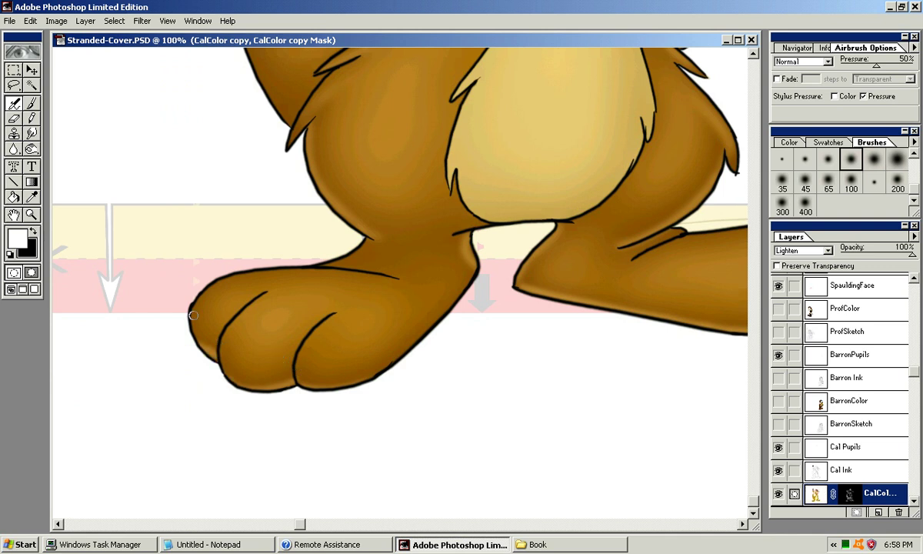
pyautogui.moveTo(314, 317)
pyautogui.mouseDown()
pyautogui.moveTo(196, 327)
pyautogui.moveTo(196, 286)
pyautogui.moveTo(186, 326)
pyautogui.moveTo(206, 324)
pyautogui.moveTo(195, 326)
pyautogui.mouseUp()
pyautogui.hotkey('ctrl', 'z')
pyautogui.moveTo(197, 337); pyautogui.dragTo(210, 348)
pyautogui.hotkey('ctrl', 'z')
pyautogui.moveTo(192, 312); pyautogui.dragTo(211, 352)
# Airbrush a rim highlight along the tail-side foot's inner edge, from the toe up to the heel.
pyautogui.moveTo(389, 319); pyautogui.dragTo(368, 316)
pyautogui.moveTo(277, 382)
pyautogui.mouseDown()
pyautogui.moveTo(337, 383)
pyautogui.moveTo(462, 263)
pyautogui.mouseUp()
pyautogui.hotkey('ctrl', 'z')
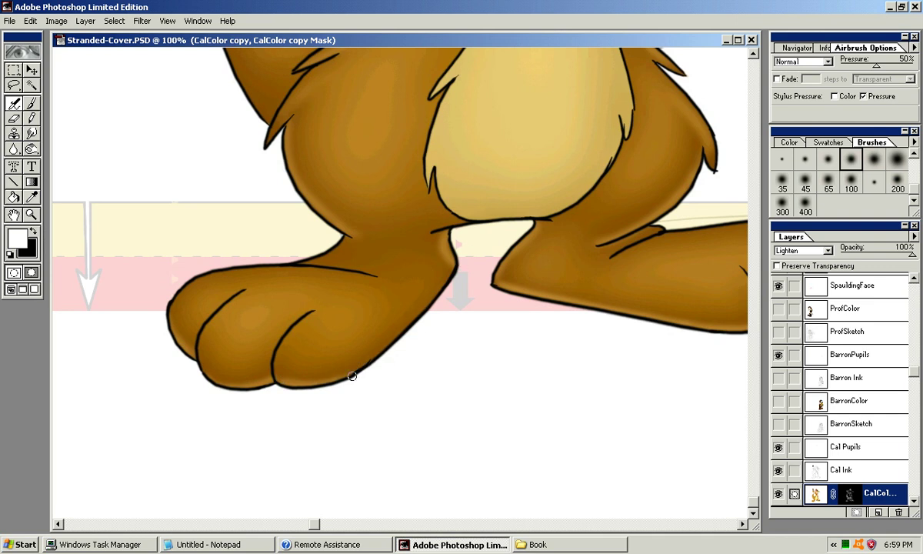
pyautogui.moveTo(339, 379); pyautogui.dragTo(462, 258)
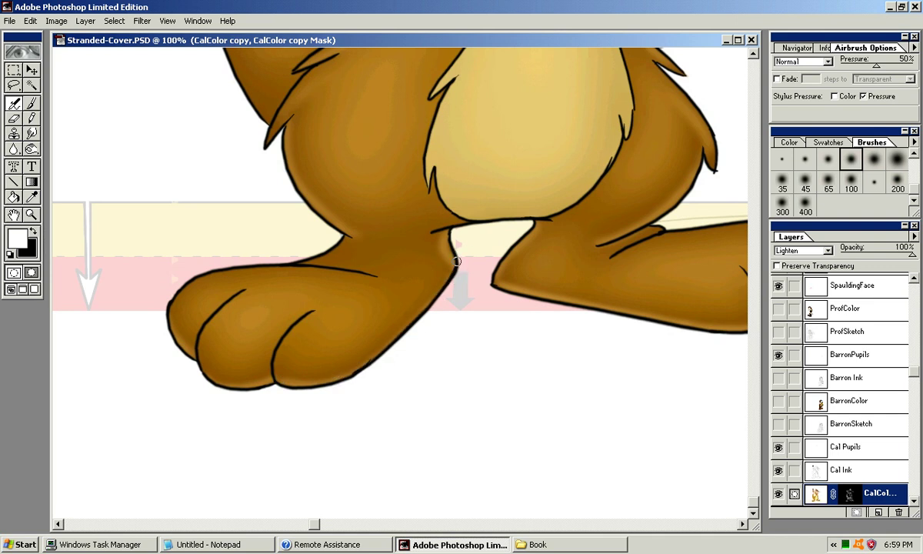
pyautogui.moveTo(338, 376); pyautogui.dragTo(465, 256)
# Airbrush a highlight where the tail-side ankle's outer edge meets the top of the foot, repeating the stroke until it fits.
pyautogui.moveTo(384, 293); pyautogui.dragTo(457, 292)
pyautogui.moveTo(384, 260); pyautogui.dragTo(432, 229)
pyautogui.hotkey('ctrl', 'z')
pyautogui.moveTo(372, 262); pyautogui.dragTo(429, 229)
pyautogui.hotkey('ctrl', 'z')
pyautogui.moveTo(373, 264); pyautogui.dragTo(437, 233)
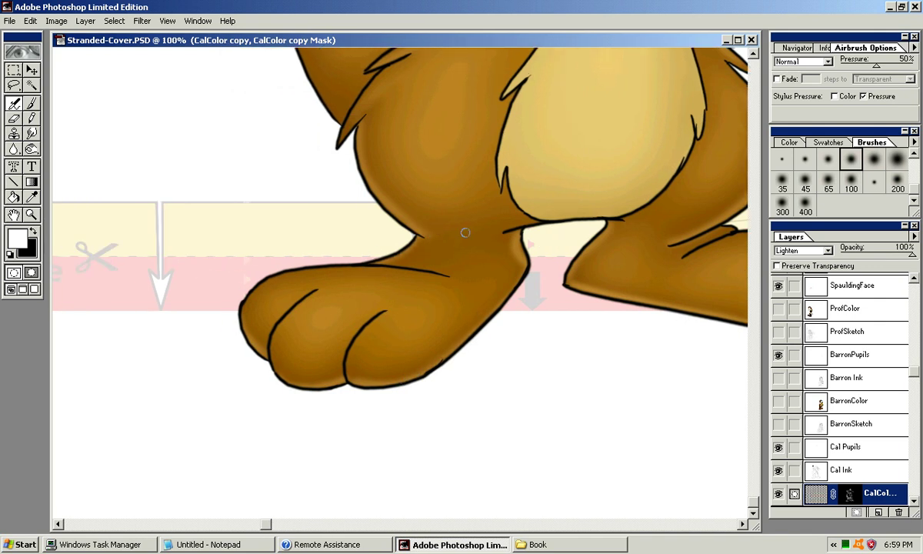
# Airbrush a thin highlight beside the crease between the tail-side foot's inner and middle toes, undoing the misplaced strokes.
pyautogui.hscroll(-1, 358, 319)
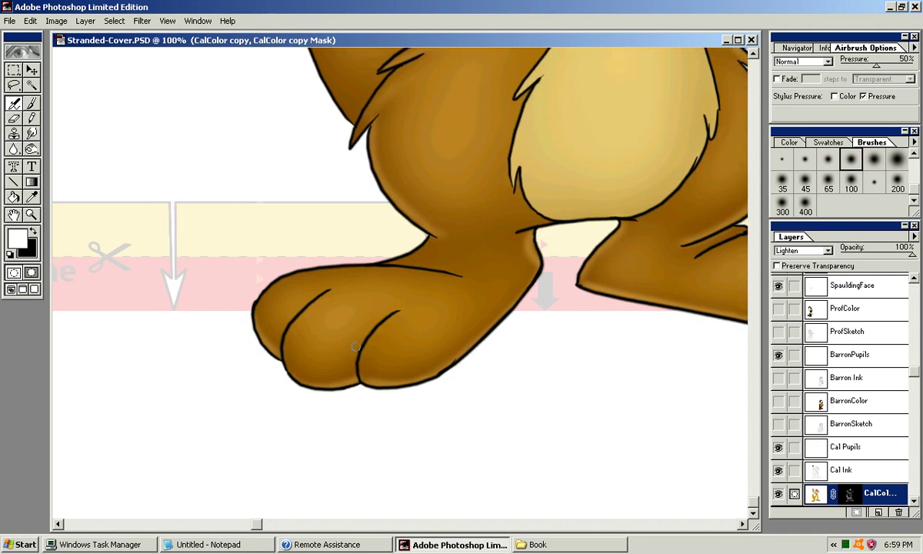
pyautogui.hotkey('ctrl', 'z')
pyautogui.moveTo(362, 353)
pyautogui.mouseDown()
pyautogui.moveTo(363, 378)
pyautogui.moveTo(365, 348)
pyautogui.mouseUp()
pyautogui.hotkey('ctrl', 'z')
pyautogui.moveTo(365, 383); pyautogui.dragTo(376, 327)
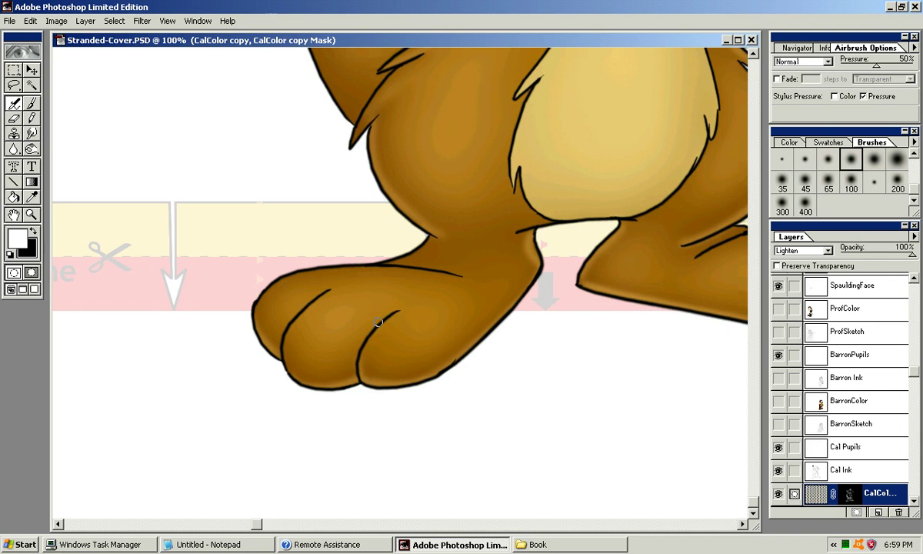
pyautogui.moveTo(275, 367)
pyautogui.mouseDown()
pyautogui.moveTo(266, 334)
pyautogui.moveTo(325, 381)
pyautogui.moveTo(265, 330)
pyautogui.moveTo(309, 396)
pyautogui.moveTo(265, 333)
pyautogui.moveTo(364, 370)
pyautogui.mouseUp()
# Airbrush highlights beside the long toe crease and along the outermost toe of the foot opposite the tail, redoing the crease stroke.
pyautogui.moveTo(677, 307); pyautogui.dragTo(351, 355)
pyautogui.moveTo(514, 366); pyautogui.dragTo(504, 317)
pyautogui.hotkey('ctrl', 'z')
pyautogui.moveTo(515, 366); pyautogui.dragTo(501, 312)
pyautogui.hotkey('ctrl', 'z')
pyautogui.moveTo(518, 369); pyautogui.dragTo(503, 319)
pyautogui.hotkey('ctrl', 'z')
pyautogui.moveTo(516, 368); pyautogui.dragTo(497, 316)
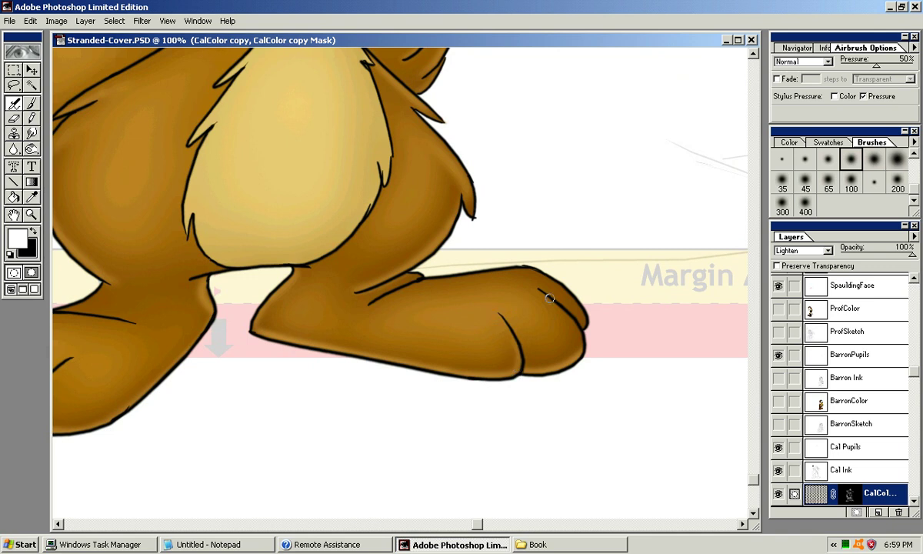
pyautogui.moveTo(583, 324); pyautogui.dragTo(554, 281)
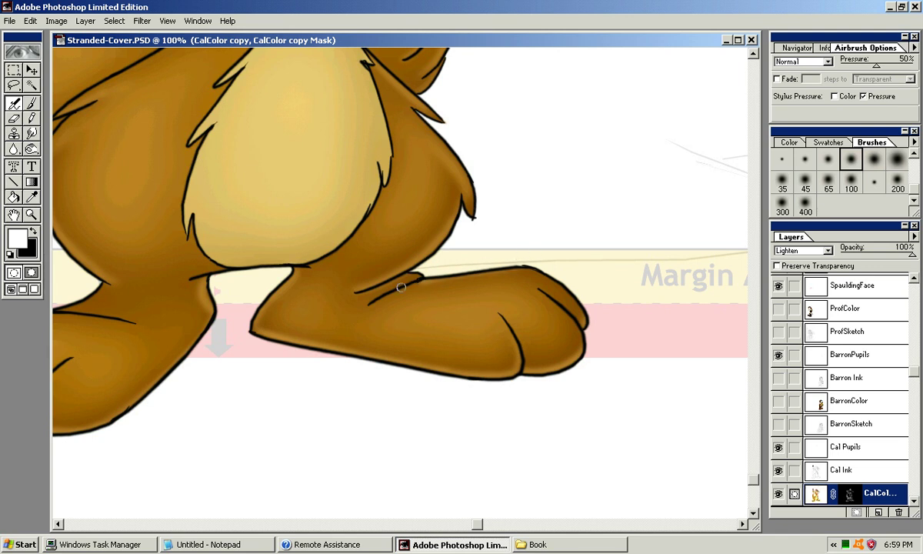
# Airbrush a thin highlight along the ankle fold and onto the top edge of the foot opposite the tail.
pyautogui.moveTo(418, 282); pyautogui.dragTo(443, 264)
pyautogui.moveTo(388, 295); pyautogui.dragTo(447, 268)
pyautogui.moveTo(390, 292); pyautogui.dragTo(447, 273)
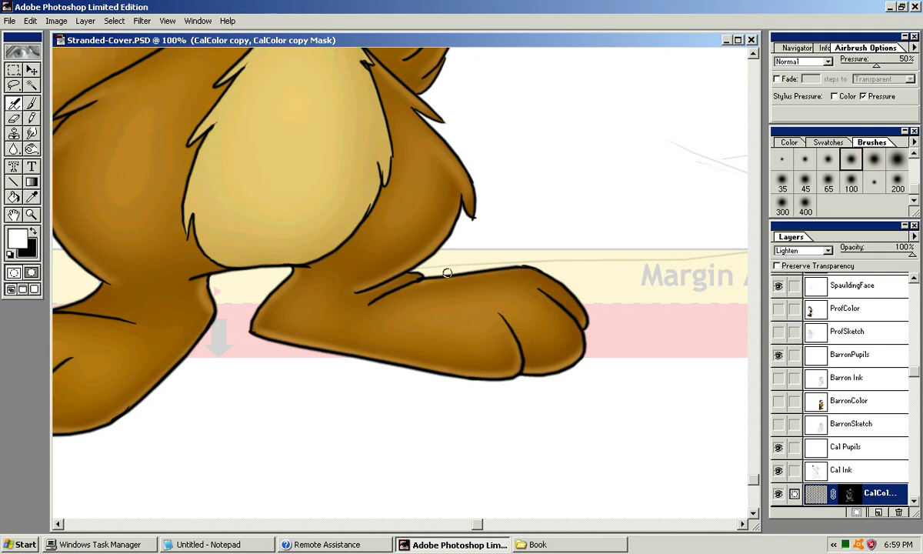
# Airbrush soft highlights on the hand resting on the hip, switching between soft brush sizes and undoing the misplaced stroke.
pyautogui.moveTo(407, 307); pyautogui.dragTo(652, 267)
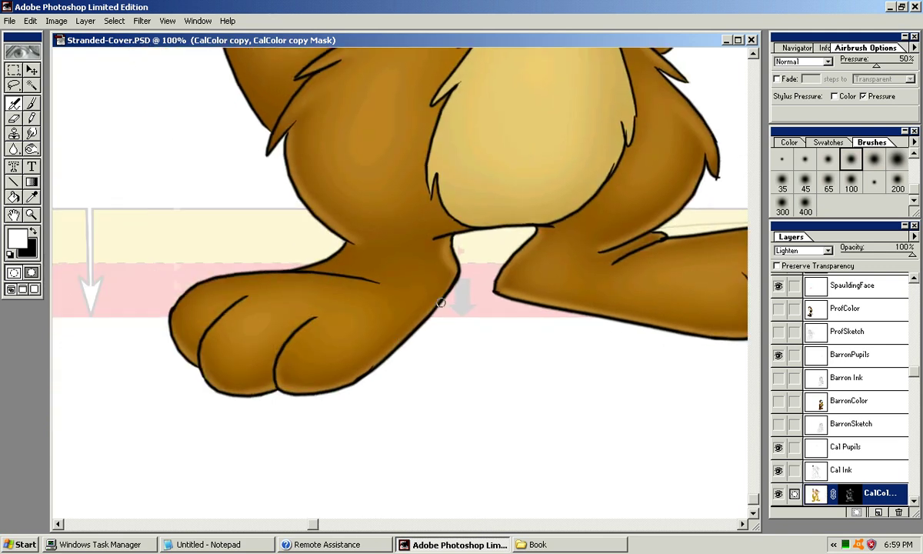
pyautogui.moveTo(452, 265); pyautogui.dragTo(290, 526)
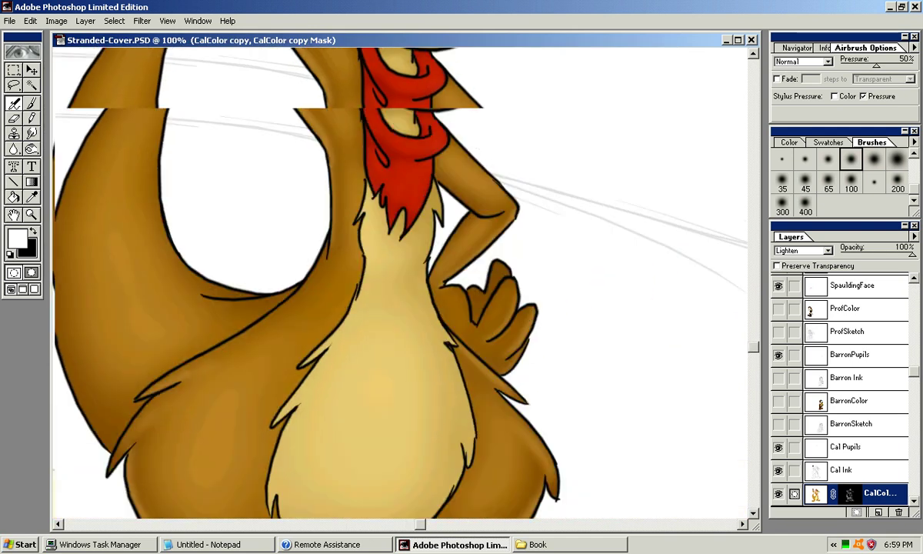
pyautogui.click(851, 182)
pyautogui.click(804, 182)
pyautogui.moveTo(487, 296); pyautogui.dragTo(487, 324)
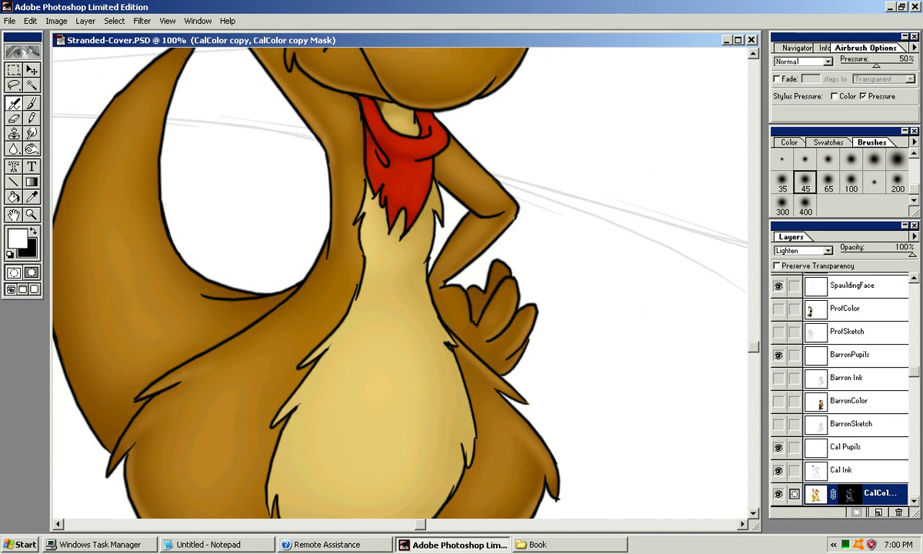
pyautogui.press('[')
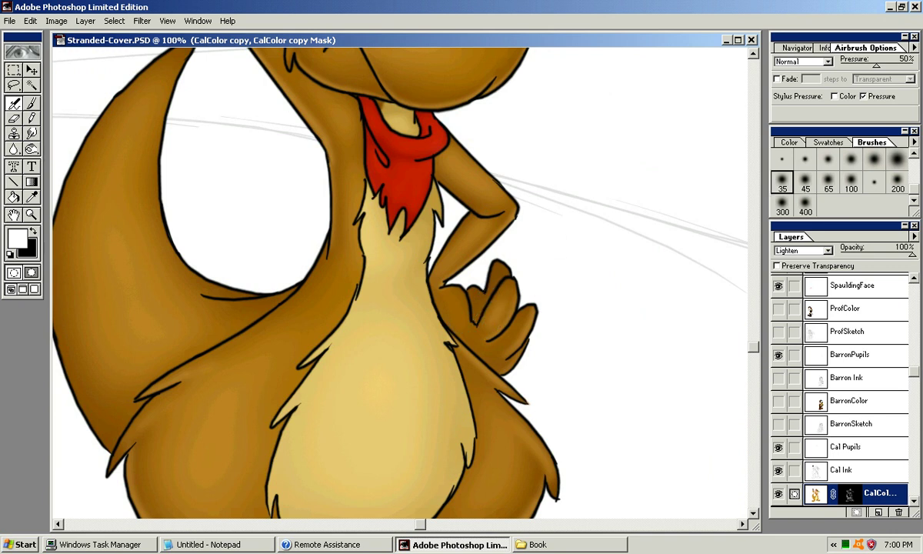
pyautogui.press('[')
pyautogui.press('[')
pyautogui.press(']')
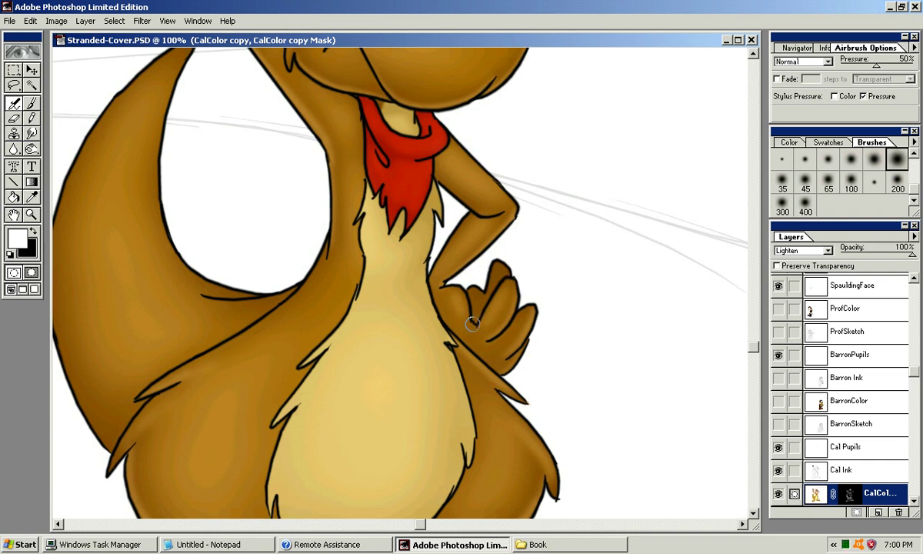
pyautogui.moveTo(457, 305); pyautogui.dragTo(469, 328)
pyautogui.hotkey('ctrl', 'z')
pyautogui.moveTo(489, 260); pyautogui.dragTo(471, 276)
pyautogui.moveTo(428, 321)
pyautogui.mouseDown()
pyautogui.moveTo(450, 336)
pyautogui.moveTo(441, 323)
pyautogui.mouseUp()
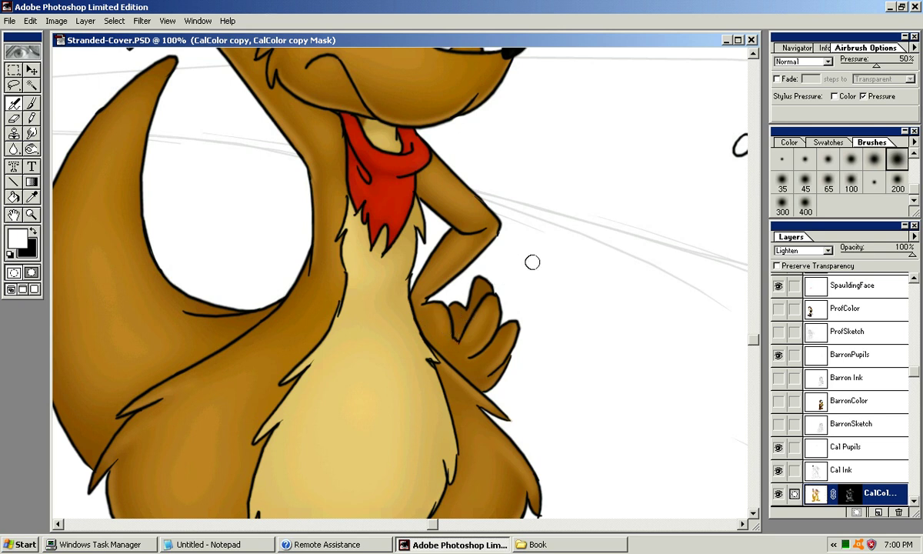
# Airbrush a soft highlight along the tail's outer edge with the 45-pixel brush, and switch to the 35-pixel brush.
pyautogui.moveTo(477, 308)
pyautogui.mouseDown()
pyautogui.moveTo(570, 307)
pyautogui.moveTo(633, 293)
pyautogui.moveTo(665, 260)
pyautogui.moveTo(604, 226)
pyautogui.moveTo(649, 182)
pyautogui.moveTo(706, 172)
pyautogui.moveTo(641, 329)
pyautogui.moveTo(644, 278)
pyautogui.mouseUp()
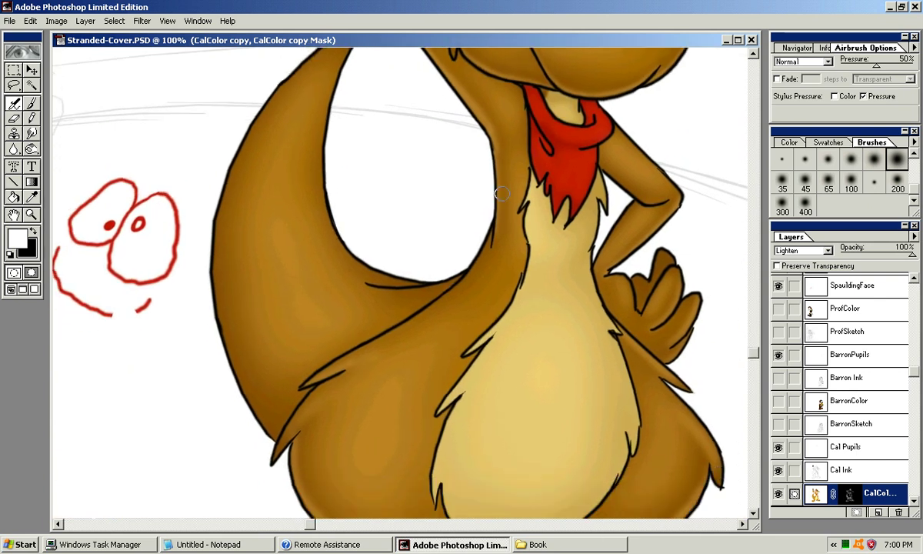
pyautogui.click(804, 182)
pyautogui.moveTo(209, 282)
pyautogui.mouseDown()
pyautogui.moveTo(210, 190)
pyautogui.moveTo(200, 242)
pyautogui.moveTo(210, 193)
pyautogui.moveTo(210, 322)
pyautogui.moveTo(202, 278)
pyautogui.moveTo(223, 240)
pyautogui.moveTo(204, 273)
pyautogui.moveTo(205, 296)
pyautogui.moveTo(249, 399)
pyautogui.mouseUp()
pyautogui.click(782, 179)
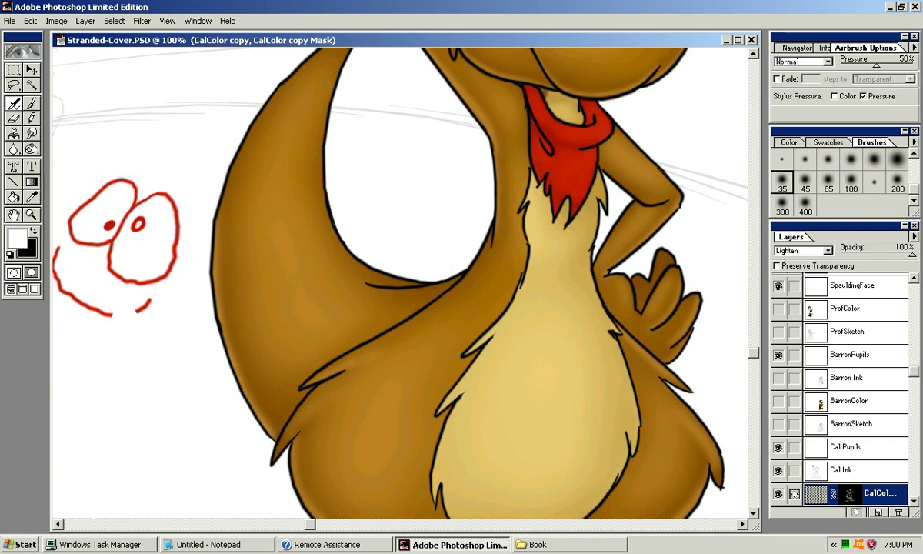
# Airbrush the lower outer edge of the tail down to the hip fur with the 35-pixel brush, undoing the misplaced stroke.
pyautogui.moveTo(199, 219); pyautogui.dragTo(193, 305)
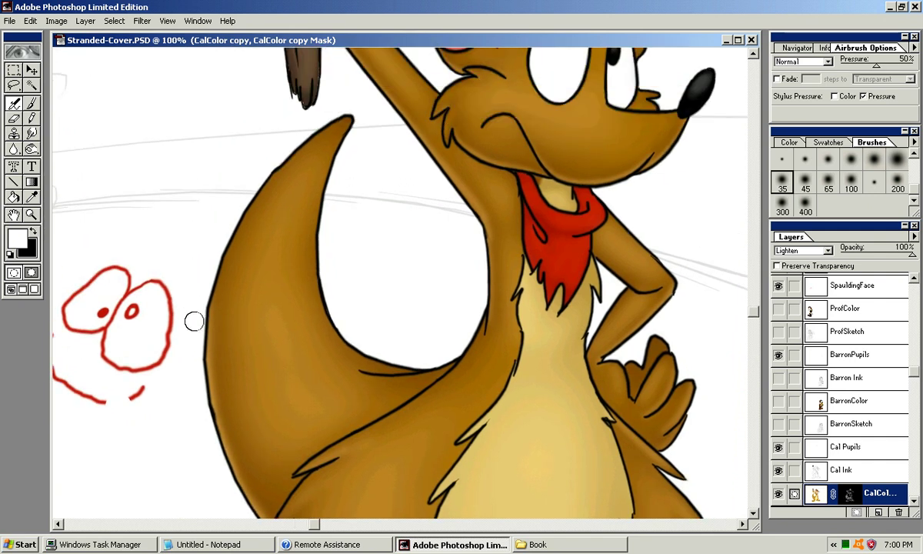
pyautogui.moveTo(232, 241)
pyautogui.mouseDown()
pyautogui.moveTo(215, 281)
pyautogui.moveTo(177, 253)
pyautogui.mouseUp()
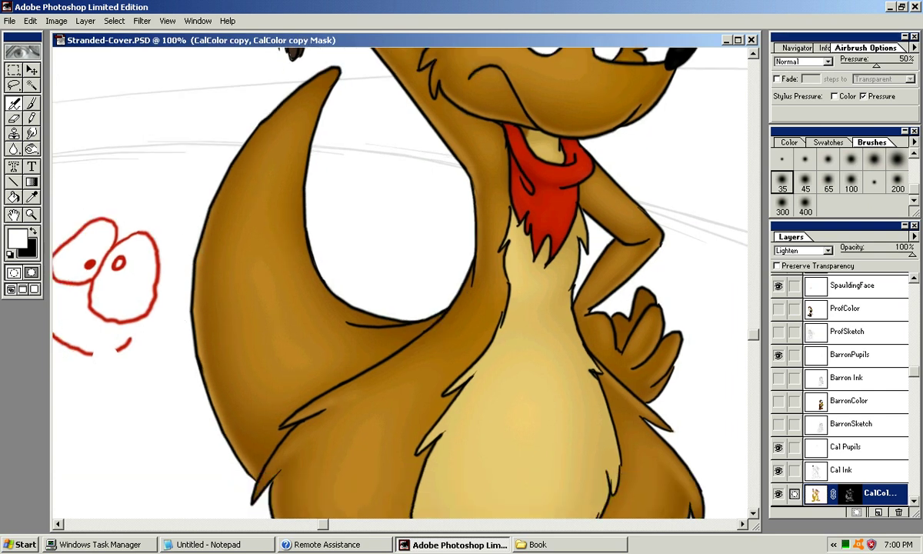
pyautogui.moveTo(199, 386); pyautogui.dragTo(225, 453)
pyautogui.moveTo(223, 411)
pyautogui.mouseDown()
pyautogui.moveTo(237, 465)
pyautogui.moveTo(253, 475)
pyautogui.mouseUp()
pyautogui.moveTo(258, 408); pyautogui.dragTo(286, 396)
pyautogui.moveTo(259, 433); pyautogui.dragTo(282, 446)
pyautogui.hotkey('ctrl', 'z')
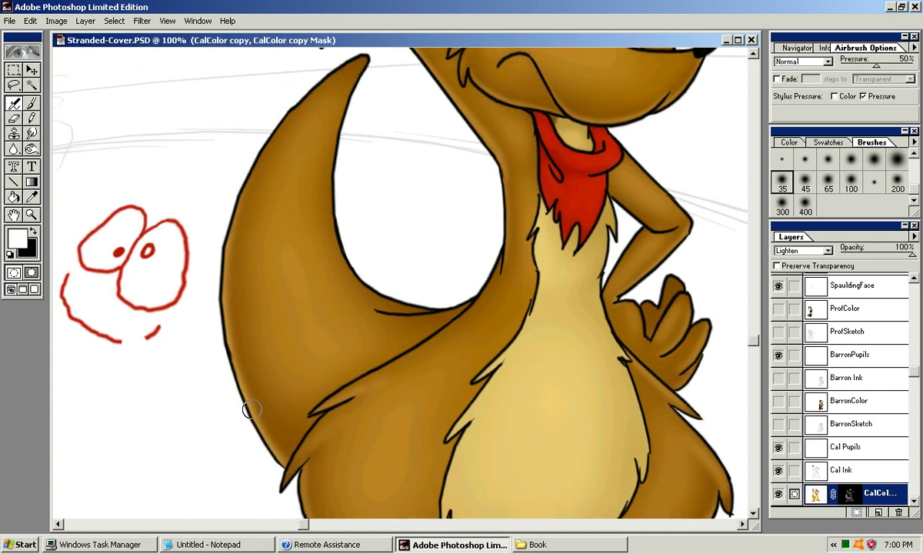
pyautogui.moveTo(252, 411); pyautogui.dragTo(270, 435)
# Airbrush a highlight along the upper edge of the tail's base with a smaller soft brush, repeating the stroke until it fits.
pyautogui.moveTo(379, 308)
pyautogui.mouseDown()
pyautogui.moveTo(361, 218)
pyautogui.moveTo(330, 269)
pyautogui.mouseUp()
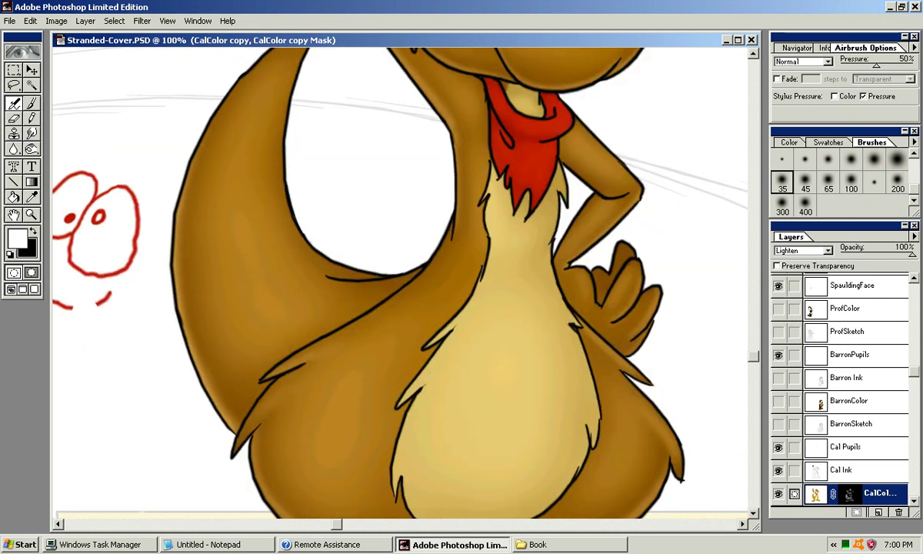
pyautogui.press('[')
pyautogui.press('[')
pyautogui.moveTo(393, 279)
pyautogui.mouseDown()
pyautogui.moveTo(345, 279)
pyautogui.moveTo(412, 277)
pyautogui.mouseUp()
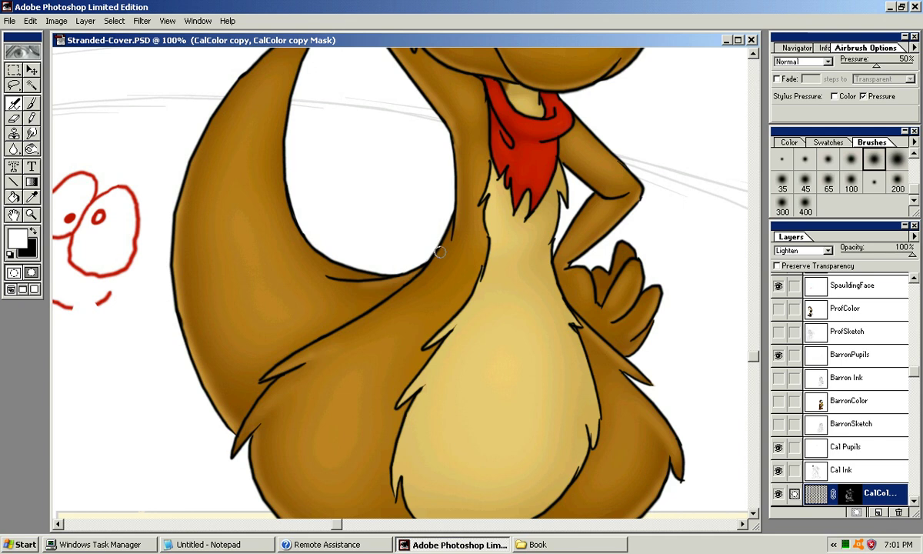
pyautogui.hotkey('ctrl', 'z')
pyautogui.moveTo(331, 279); pyautogui.dragTo(414, 276)
pyautogui.hotkey('ctrl', 'z')
pyautogui.moveTo(324, 278); pyautogui.dragTo(409, 280)
pyautogui.hotkey('ctrl', 'z')
pyautogui.moveTo(334, 282); pyautogui.dragTo(410, 278)
# Airbrush a rim highlight up the inner curve of the tail to its tip, undoing the misplaced stroke.
pyautogui.moveTo(372, 233)
pyautogui.mouseDown()
pyautogui.moveTo(362, 244)
pyautogui.moveTo(357, 307)
pyautogui.mouseUp()
pyautogui.moveTo(296, 305)
pyautogui.mouseDown()
pyautogui.moveTo(213, 263)
pyautogui.moveTo(269, 305)
pyautogui.mouseUp()
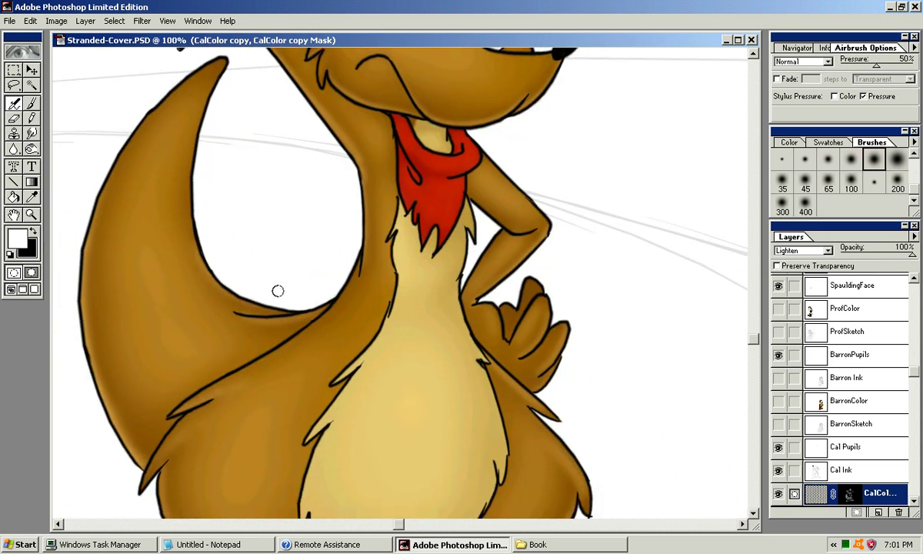
pyautogui.hotkey('ctrl', 'z')
pyautogui.moveTo(194, 231)
pyautogui.mouseDown()
pyautogui.moveTo(202, 259)
pyautogui.moveTo(200, 251)
pyautogui.moveTo(270, 292)
pyautogui.moveTo(179, 211)
pyautogui.moveTo(260, 301)
pyautogui.moveTo(183, 217)
pyautogui.moveTo(200, 253)
pyautogui.moveTo(192, 245)
pyautogui.mouseUp()
pyautogui.moveTo(182, 208)
pyautogui.mouseDown()
pyautogui.moveTo(262, 279)
pyautogui.moveTo(193, 231)
pyautogui.moveTo(254, 301)
pyautogui.moveTo(288, 313)
pyautogui.moveTo(176, 238)
pyautogui.mouseUp()
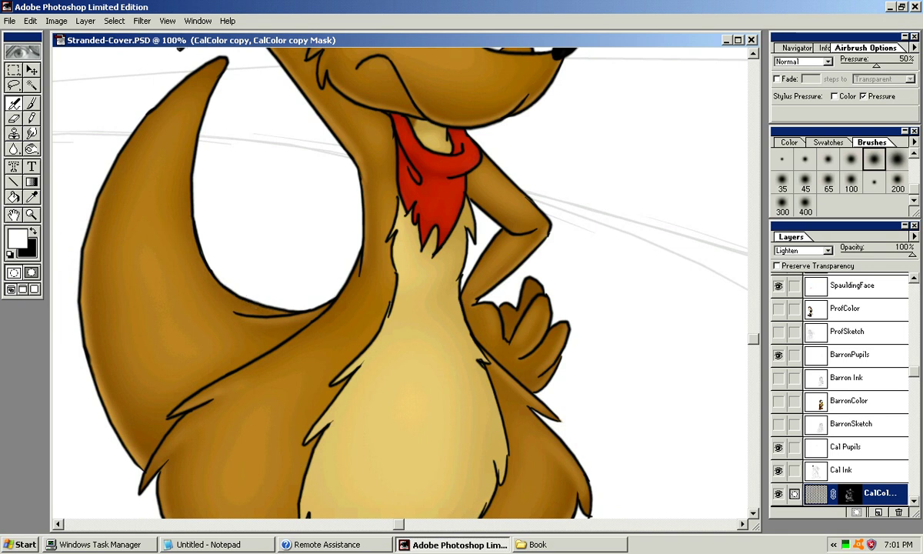
pyautogui.moveTo(207, 177); pyautogui.dragTo(224, 75)
# Try to airbrush a soft highlight on the character's muzzle with the 45-pixel brush.
pyautogui.moveTo(216, 254); pyautogui.dragTo(168, 284)
pyautogui.press(']')
pyautogui.press(']')
pyautogui.press(']')
pyautogui.press(']')
pyautogui.press(']')
pyautogui.click(784, 180)
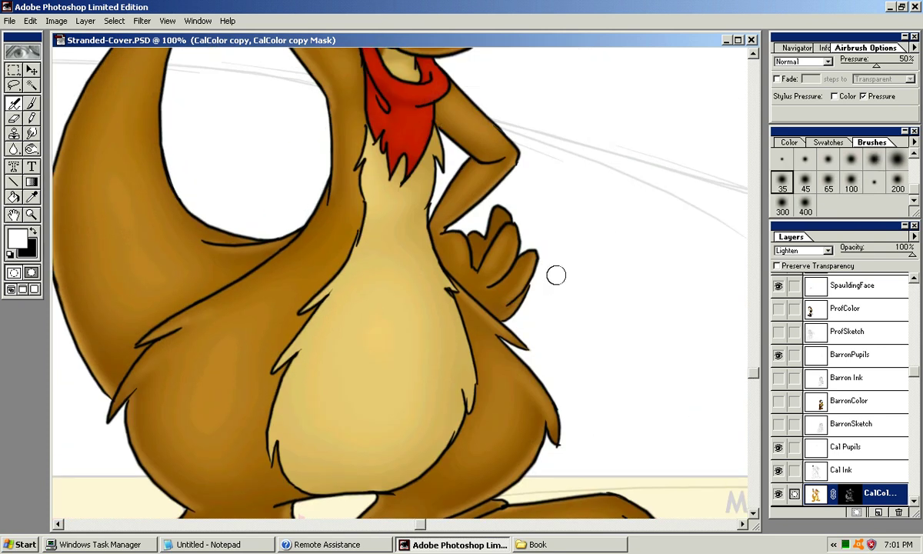
pyautogui.scroll(10, 395, 315)
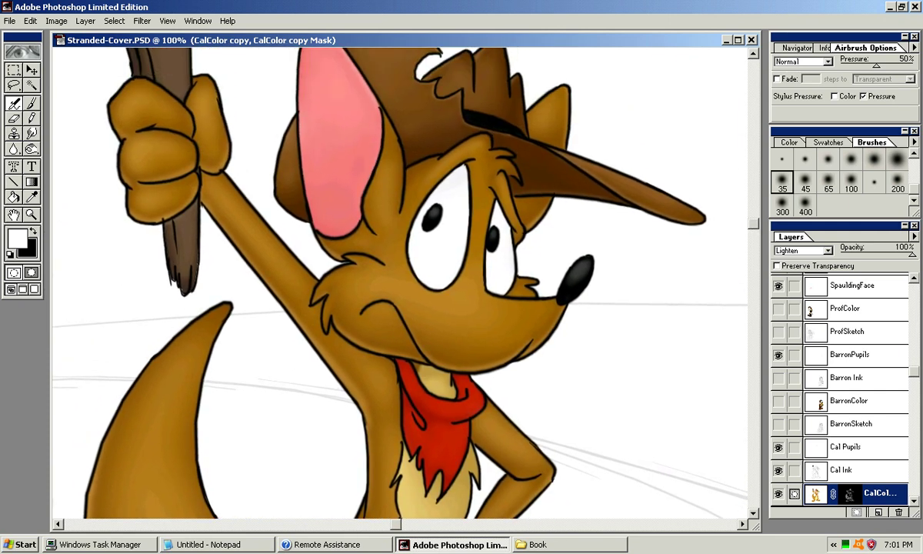
pyautogui.press(']')
pyautogui.press(']')
pyautogui.press(']')
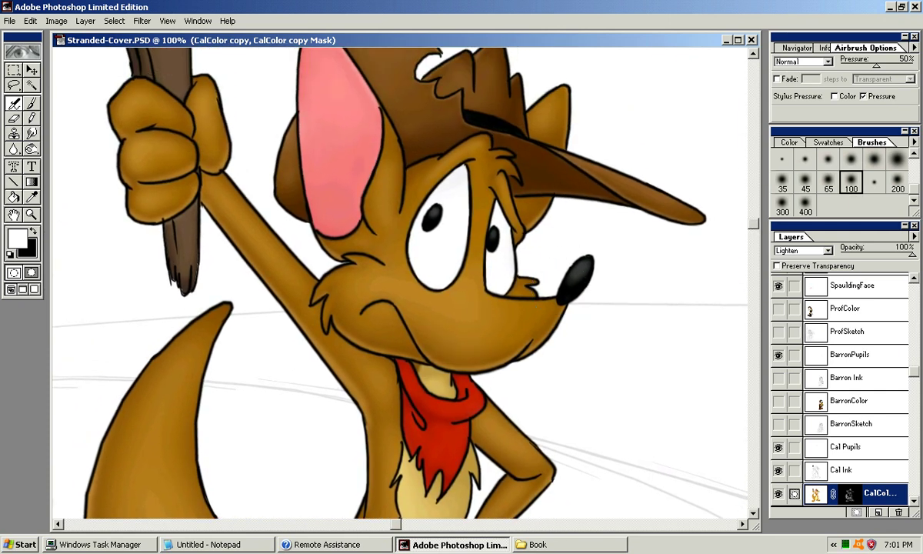
pyautogui.press('[')
pyautogui.press(']')
pyautogui.press('[')
pyautogui.press('[')
pyautogui.moveTo(487, 319); pyautogui.dragTo(527, 306)
pyautogui.hotkey('ctrl', 'z')
# Airbrush a small soft highlight on top of the muzzle just below the eyes with the 35-pixel brush.
pyautogui.press(']')
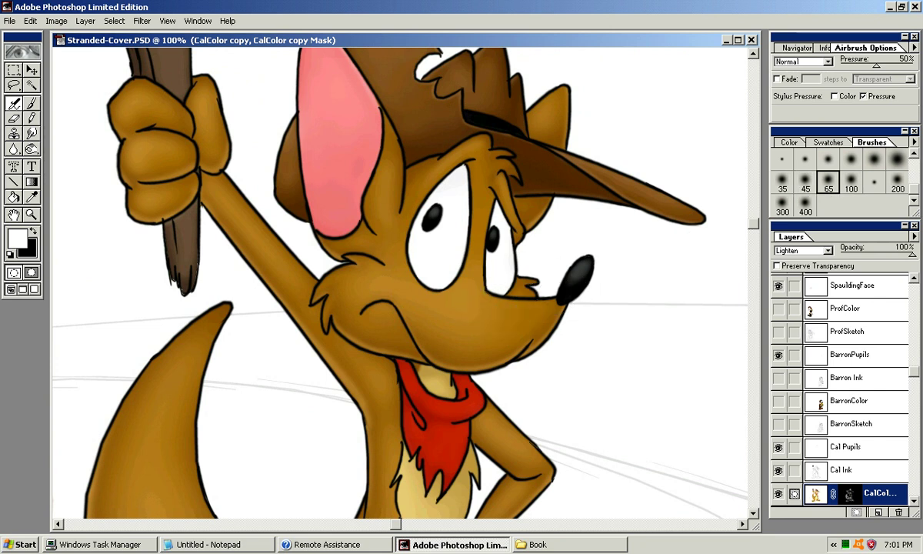
pyautogui.press('[')
pyautogui.press('[')
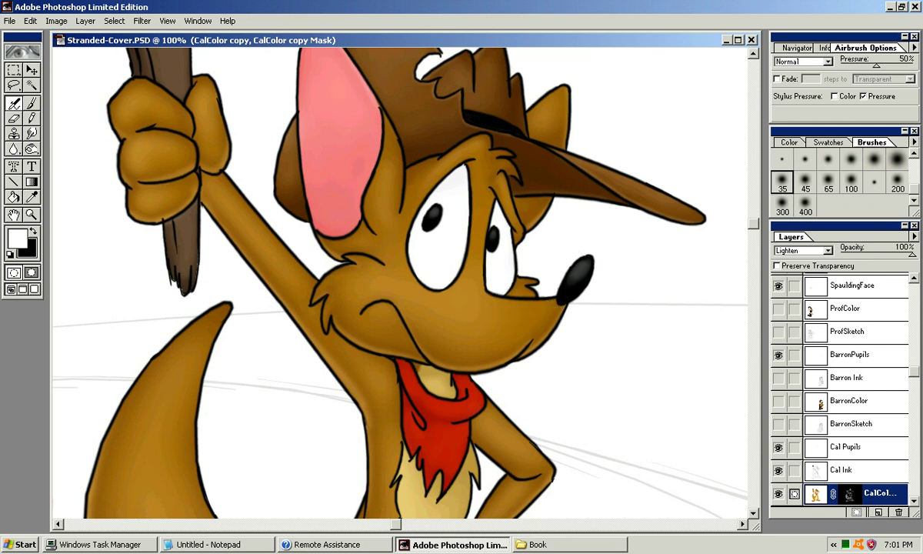
pyautogui.moveTo(508, 307); pyautogui.dragTo(527, 306)
pyautogui.press(']')
pyautogui.press(']')
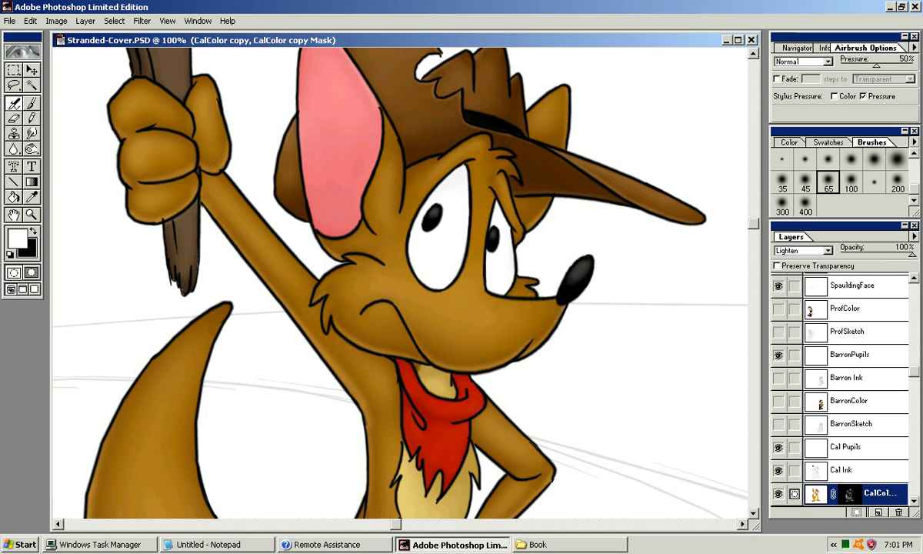
# Airbrush a thin highlight down the bridge between the eyes with a smaller soft brush, undoing misplaced strokes and repeating them.
pyautogui.click(828, 160)
pyautogui.press(']')
pyautogui.press(']')
pyautogui.press(']')
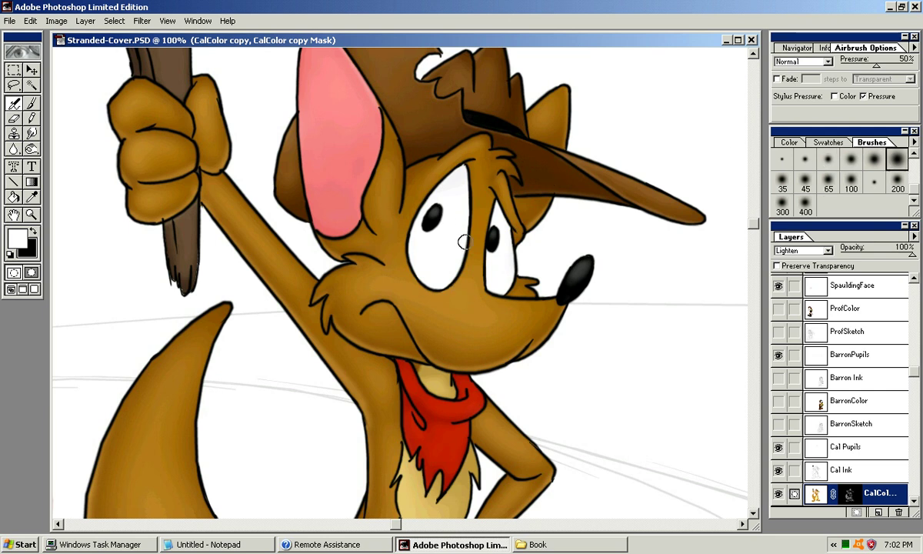
pyautogui.moveTo(484, 187); pyautogui.dragTo(482, 258)
pyautogui.hotkey('ctrl', 'z')
pyautogui.moveTo(479, 192); pyautogui.dragTo(476, 278)
pyautogui.hotkey('ctrl', 'z')
pyautogui.moveTo(476, 179); pyautogui.dragTo(479, 267)
pyautogui.hotkey('ctrl', 'z')
pyautogui.moveTo(474, 175); pyautogui.dragTo(478, 278)
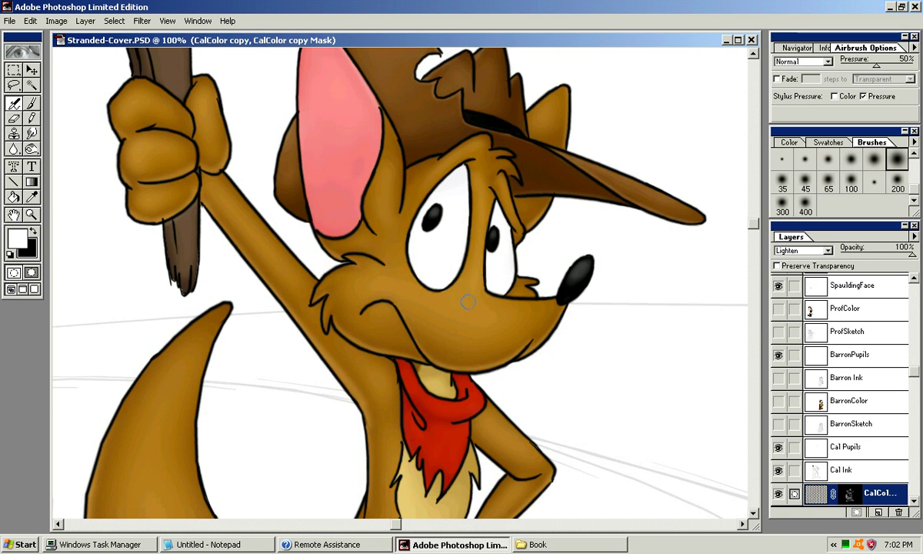
pyautogui.moveTo(494, 209); pyautogui.dragTo(494, 229)
pyautogui.hotkey('ctrl', 'z')
pyautogui.moveTo(480, 197); pyautogui.dragTo(484, 228)
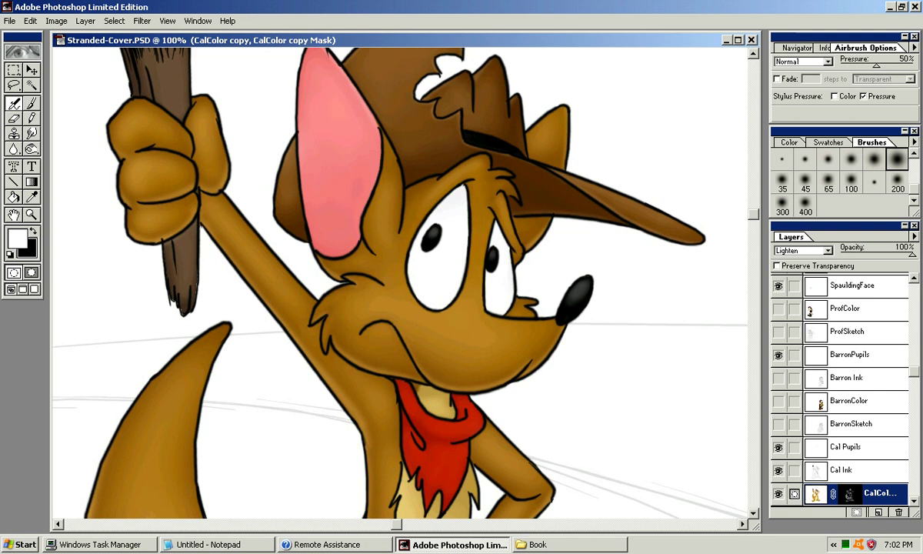
# Check the shading from the face down over the arm, belly and hips to the legs.
pyautogui.moveTo(366, 265); pyautogui.dragTo(400, 240)
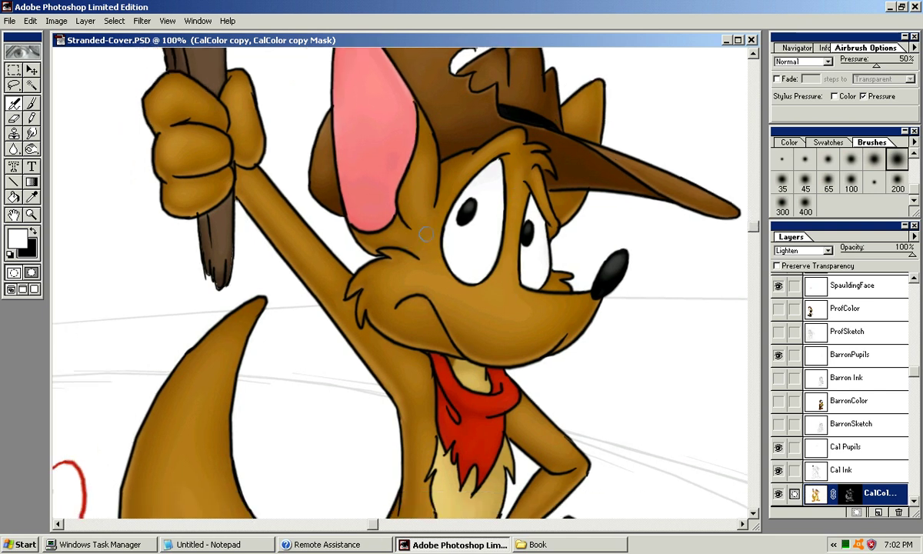
pyautogui.moveTo(417, 198)
pyautogui.mouseDown()
pyautogui.moveTo(406, 228)
pyautogui.moveTo(379, 252)
pyautogui.mouseUp()
pyautogui.moveTo(403, 388); pyautogui.dragTo(447, 213)
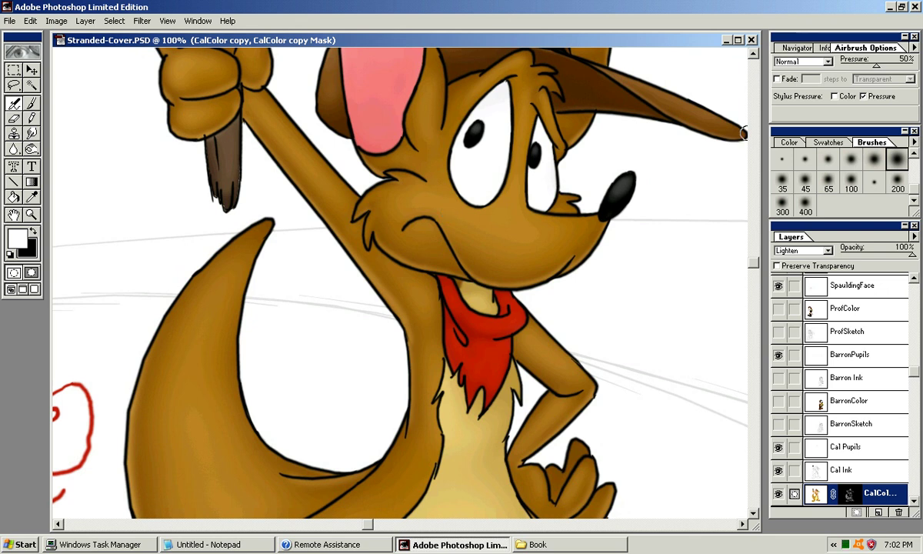
pyautogui.click(851, 181)
pyautogui.click(804, 182)
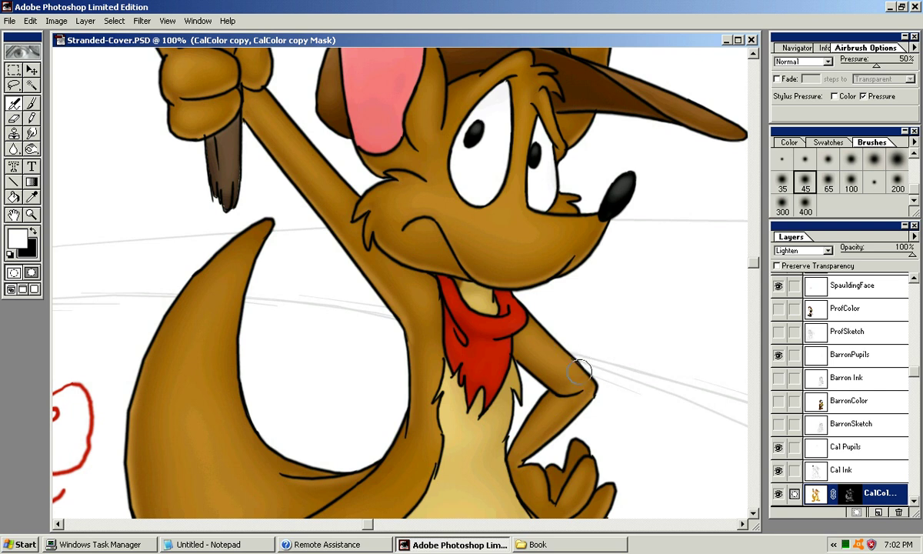
pyautogui.moveTo(492, 307)
pyautogui.mouseDown()
pyautogui.moveTo(479, 273)
pyautogui.moveTo(518, 350)
pyautogui.moveTo(523, 388)
pyautogui.moveTo(492, 460)
pyautogui.moveTo(483, 518)
pyautogui.moveTo(550, 444)
pyautogui.moveTo(616, 316)
pyautogui.mouseUp()
pyautogui.scroll(-6, 399, 277)
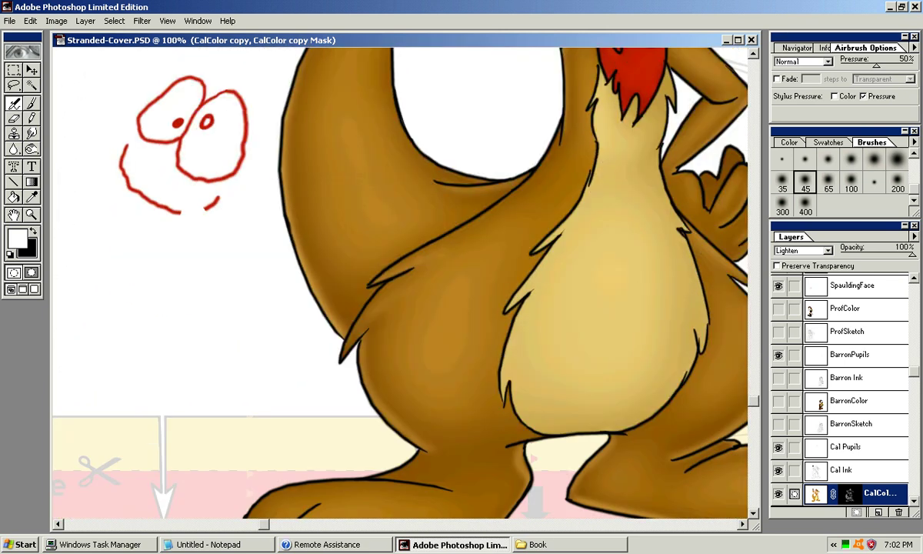
pyautogui.scroll(-2, 400, 277)
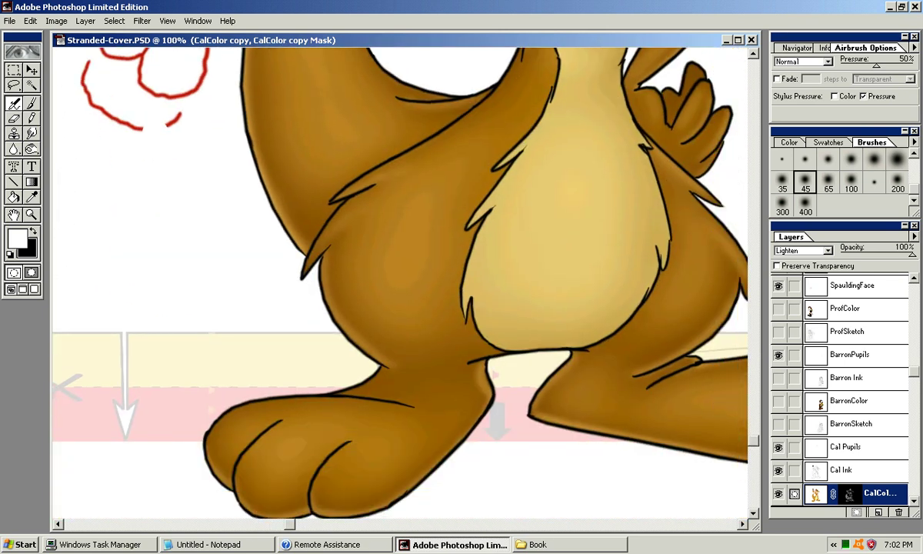
# Airbrush soft highlights on both of the character's ankles with the 65-pixel brush.
pyautogui.press(']')
pyautogui.press(']')
pyautogui.press('[')
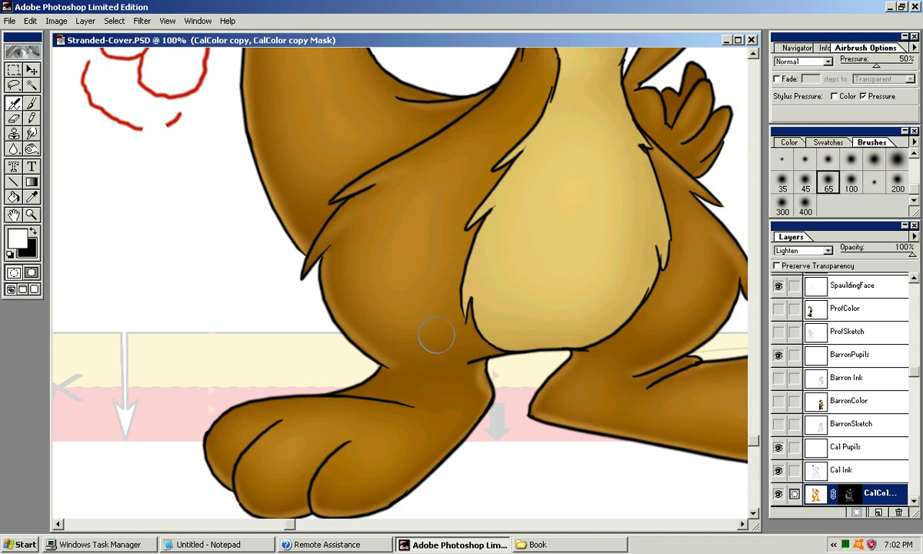
pyautogui.moveTo(395, 386); pyautogui.dragTo(484, 387)
pyautogui.moveTo(382, 388); pyautogui.dragTo(510, 381)
pyautogui.moveTo(451, 368)
pyautogui.mouseDown()
pyautogui.moveTo(459, 350)
pyautogui.moveTo(428, 407)
pyautogui.moveTo(406, 416)
pyautogui.mouseUp()
pyautogui.moveTo(529, 412); pyautogui.dragTo(419, 408)
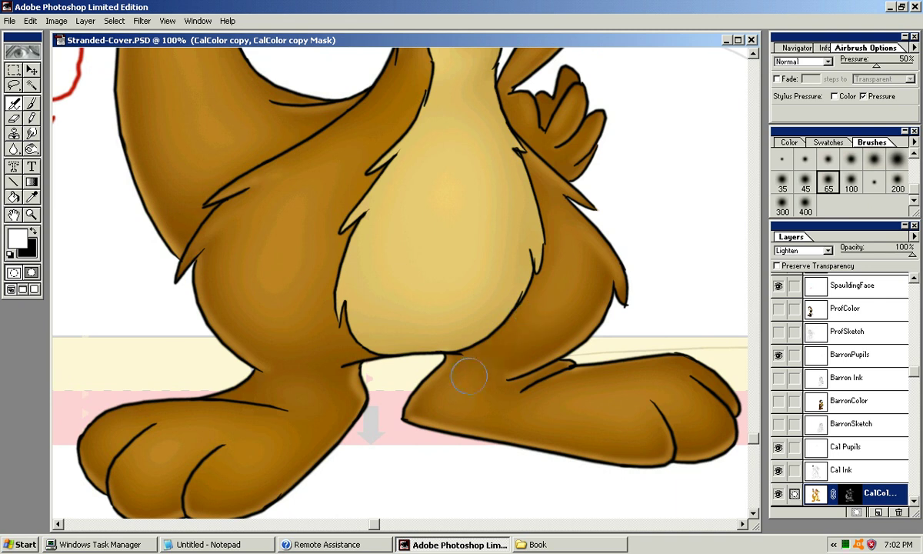
pyautogui.moveTo(469, 374); pyautogui.dragTo(525, 329)
# Try to airbrush a highlight along the hip's upper edge beside the tail base with the 65-pixel and 35-pixel brushes.
pyautogui.moveTo(444, 266)
pyautogui.mouseDown()
pyautogui.moveTo(487, 289)
pyautogui.moveTo(470, 438)
pyautogui.mouseUp()
pyautogui.moveTo(432, 233)
pyautogui.mouseDown()
pyautogui.moveTo(418, 268)
pyautogui.moveTo(440, 221)
pyautogui.moveTo(361, 332)
pyautogui.moveTo(442, 210)
pyautogui.moveTo(377, 316)
pyautogui.moveTo(431, 198)
pyautogui.mouseUp()
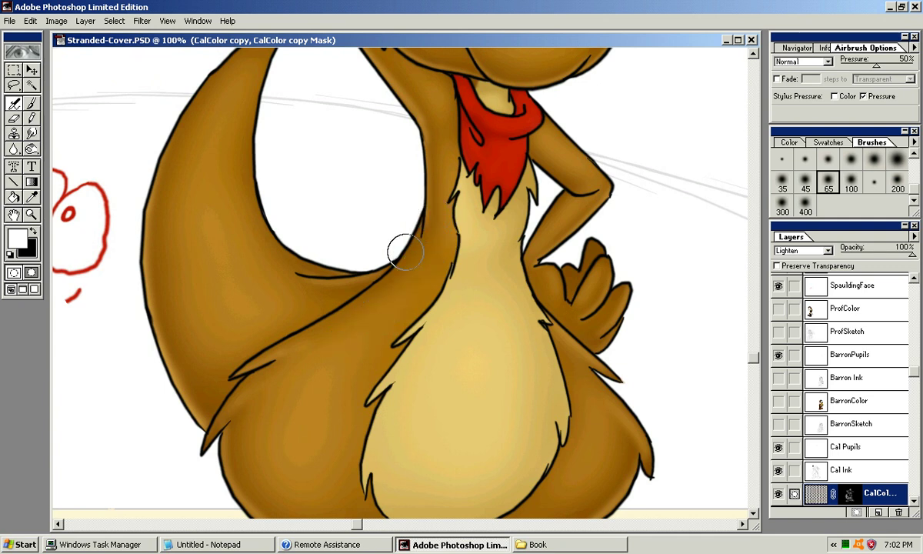
pyautogui.moveTo(397, 293); pyautogui.dragTo(418, 266)
pyautogui.hotkey('ctrl', 'z')
pyautogui.moveTo(385, 311); pyautogui.dragTo(409, 287)
pyautogui.hotkey('ctrl', 'z')
pyautogui.press('[')
pyautogui.press('[')
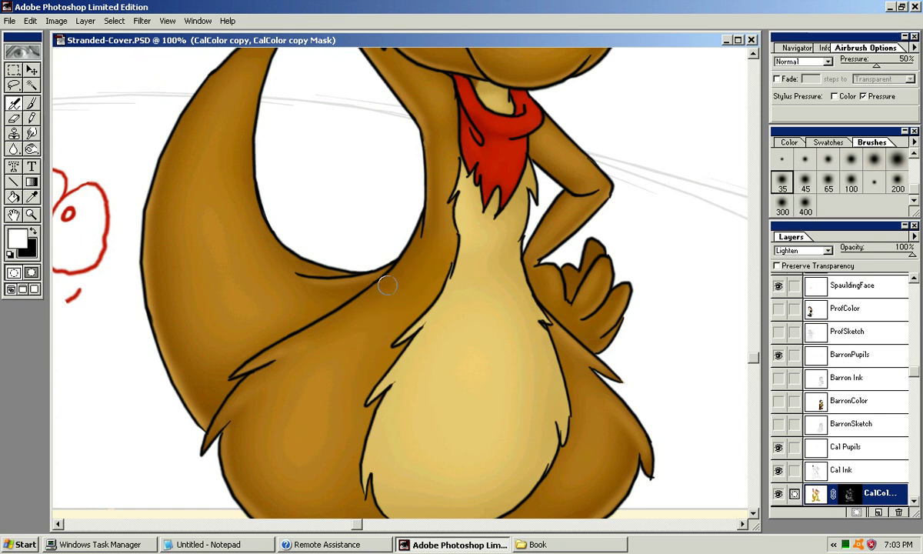
pyautogui.moveTo(318, 334); pyautogui.dragTo(407, 274)
pyautogui.hotkey('ctrl', 'z')
pyautogui.press(']')
pyautogui.press(']')
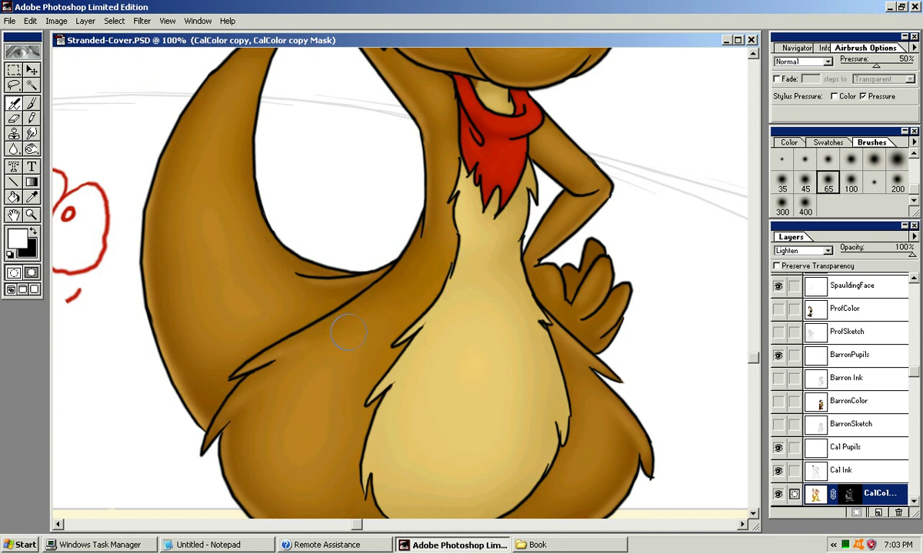
pyautogui.moveTo(330, 300); pyautogui.dragTo(357, 214)
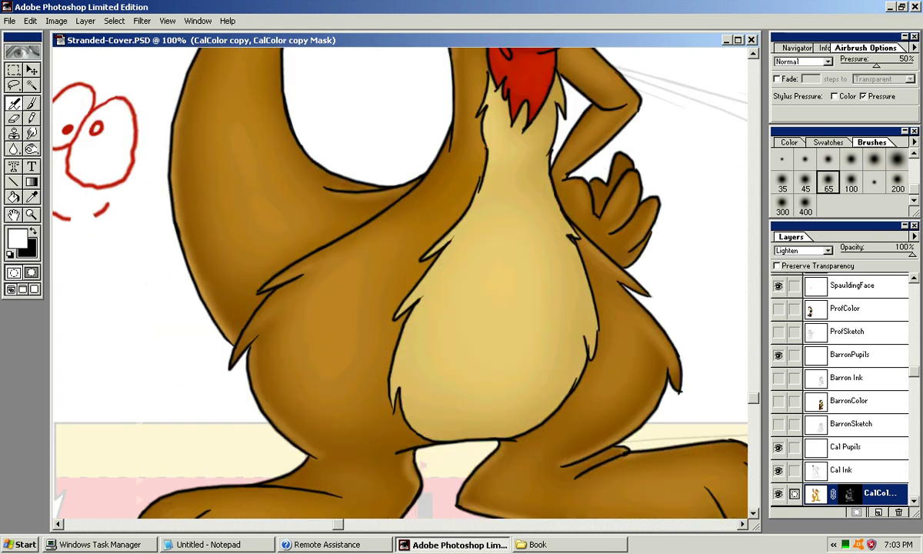
pyautogui.hotkey('ctrl', '-')
pyautogui.hotkey('ctrl', '-')
pyautogui.moveTo(424, 191); pyautogui.dragTo(452, 233)
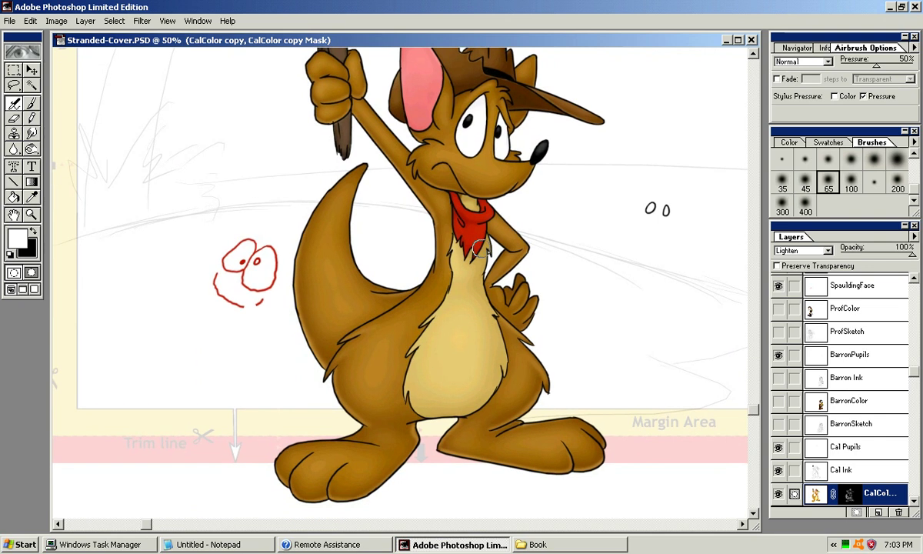
pyautogui.hotkey('ctrl', '+')
pyautogui.hotkey('ctrl', '+')
# Airbrush a highlight along the rolled collar of the red bandana with a small soft brush, undoing the strokes that are too wide.
pyautogui.moveTo(555, 180); pyautogui.dragTo(347, 318)
pyautogui.hotkey('ctrl', '+')
pyautogui.click(874, 159)
pyautogui.moveTo(380, 249); pyautogui.dragTo(488, 247)
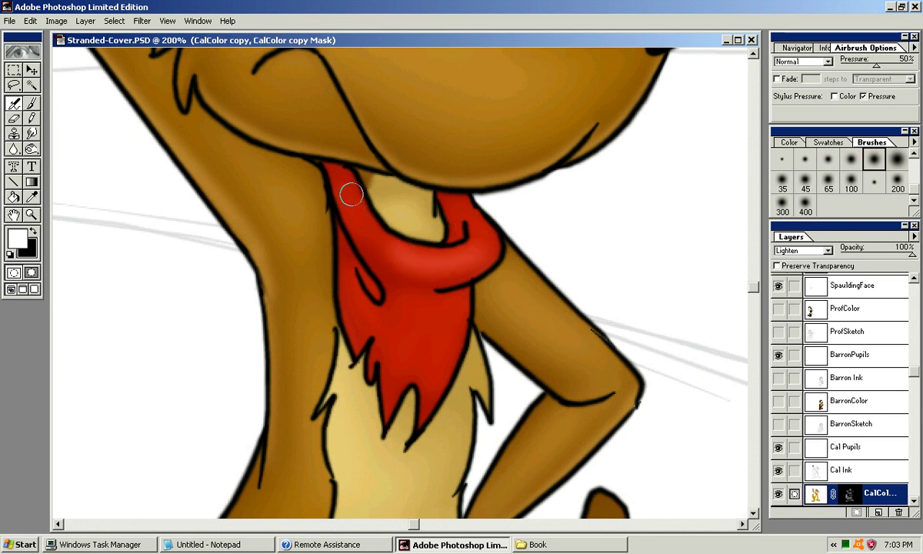
pyautogui.hotkey('ctrl', 'z')
pyautogui.moveTo(381, 251); pyautogui.dragTo(479, 255)
pyautogui.hotkey('ctrl', 'z')
pyautogui.click(850, 159)
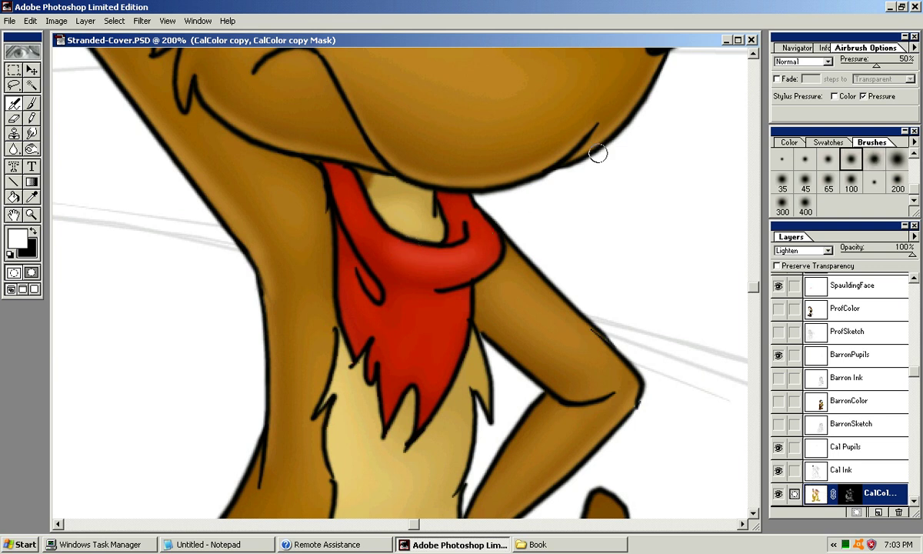
pyautogui.moveTo(341, 169); pyautogui.dragTo(397, 271)
pyautogui.moveTo(360, 222)
pyautogui.mouseDown()
pyautogui.moveTo(415, 239)
pyautogui.moveTo(454, 223)
pyautogui.moveTo(460, 194)
pyautogui.mouseUp()
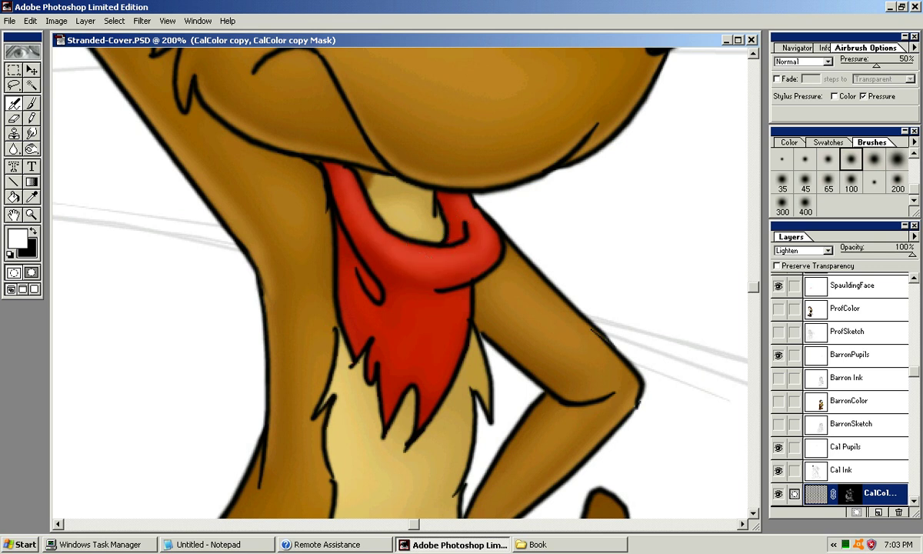
# Airbrush a soft highlight in the middle of the bandana's hanging part with the 45-pixel brush.
pyautogui.scroll(-3, 400, 283)
pyautogui.press(']')
pyautogui.press(']')
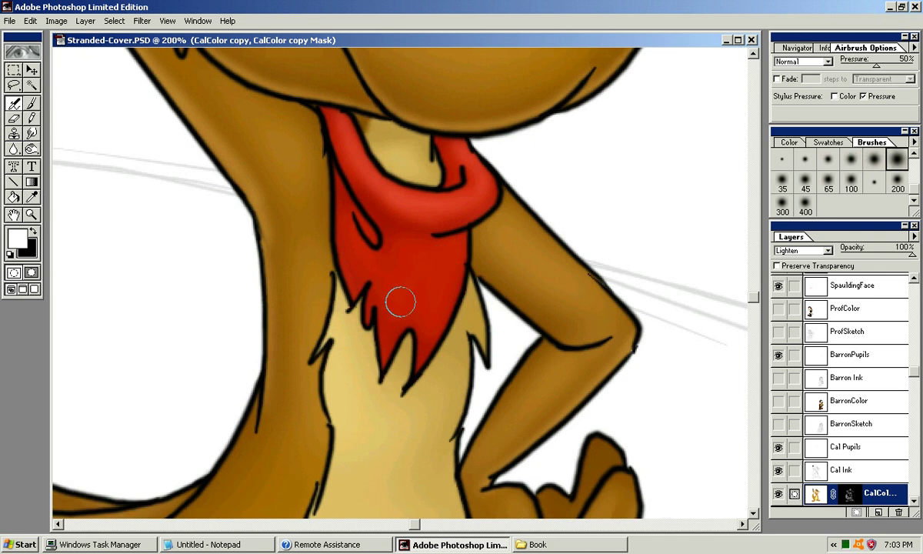
pyautogui.press(']')
pyautogui.press(']')
pyautogui.press(']')
pyautogui.press(']')
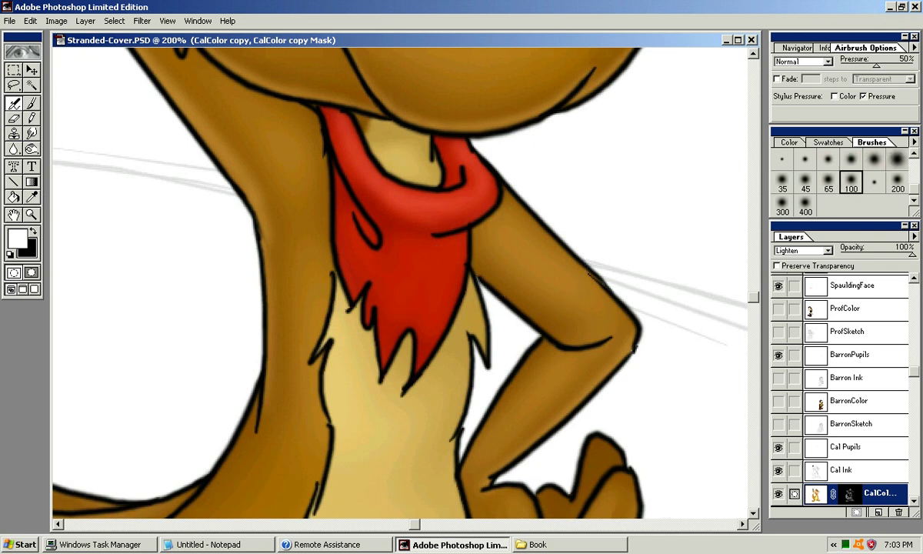
pyautogui.press('[')
pyautogui.press('[')
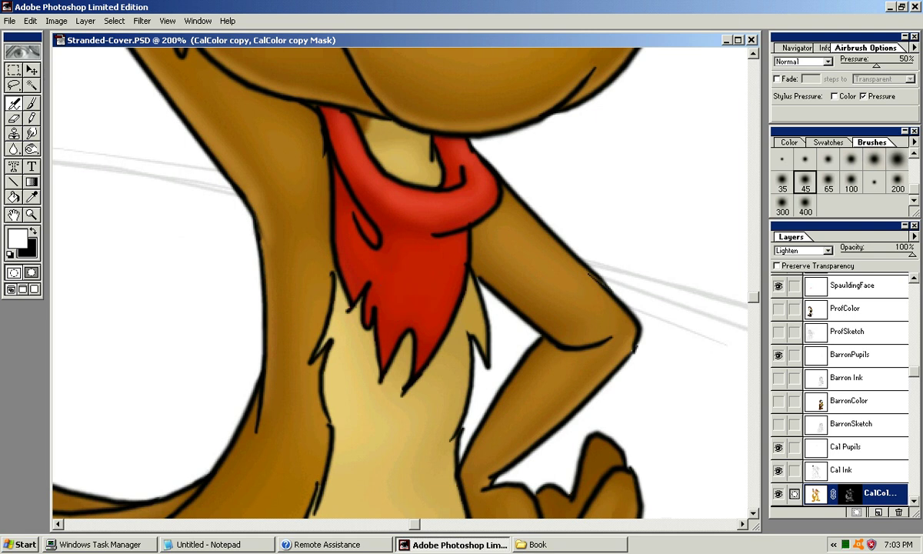
pyautogui.moveTo(419, 272); pyautogui.dragTo(436, 290)
# Extend the highlight across the bandana's hanging part toward its edges with the 35-pixel brush.
pyautogui.press('[')
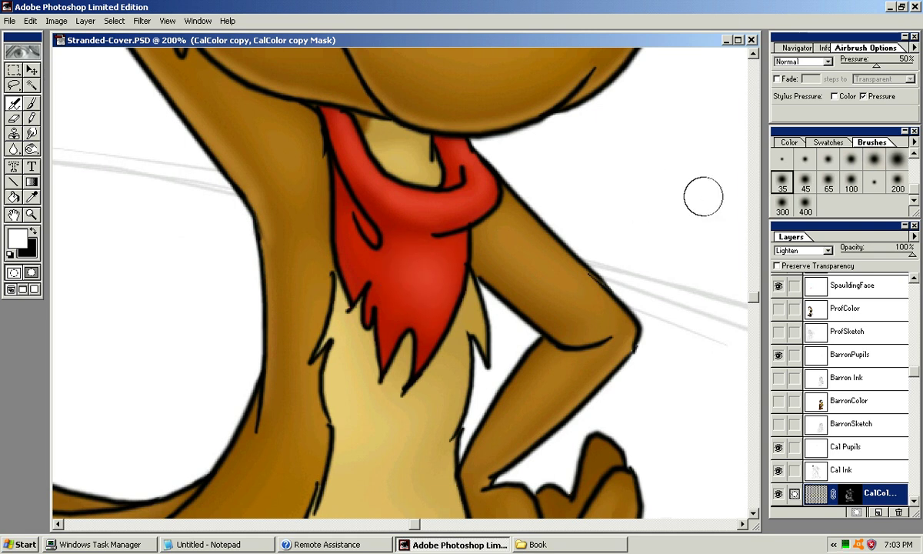
pyautogui.moveTo(395, 291); pyautogui.dragTo(400, 289)
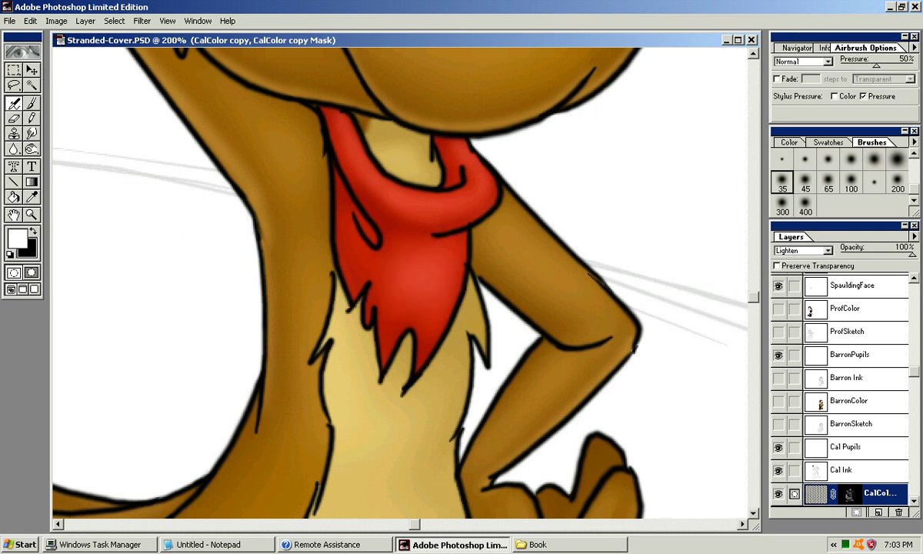
pyautogui.press(']')
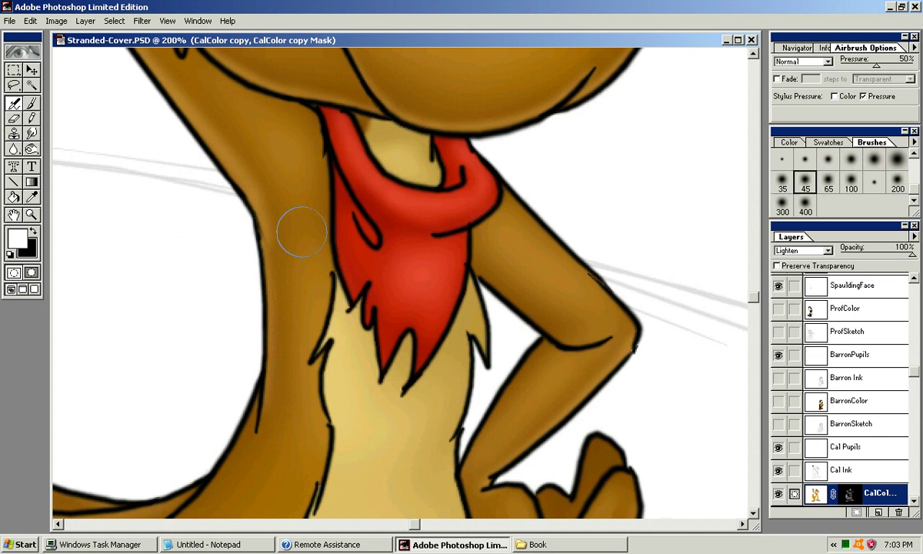
pyautogui.press('[')
pyautogui.moveTo(350, 263)
pyautogui.mouseDown()
pyautogui.moveTo(404, 279)
pyautogui.moveTo(449, 258)
pyautogui.moveTo(362, 258)
pyautogui.moveTo(443, 280)
pyautogui.moveTo(449, 272)
pyautogui.moveTo(385, 269)
pyautogui.moveTo(412, 299)
pyautogui.moveTo(396, 321)
pyautogui.moveTo(433, 309)
pyautogui.mouseUp()
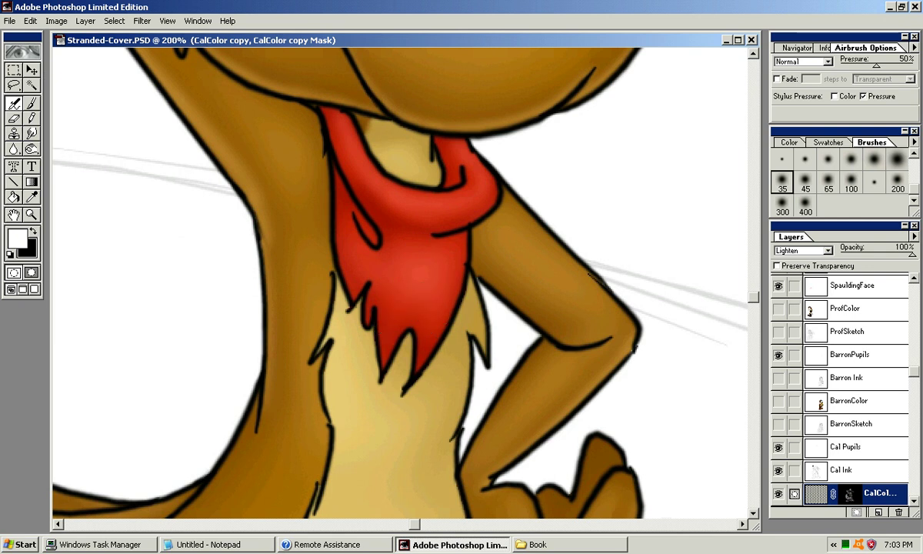
pyautogui.moveTo(442, 267); pyautogui.dragTo(432, 318)
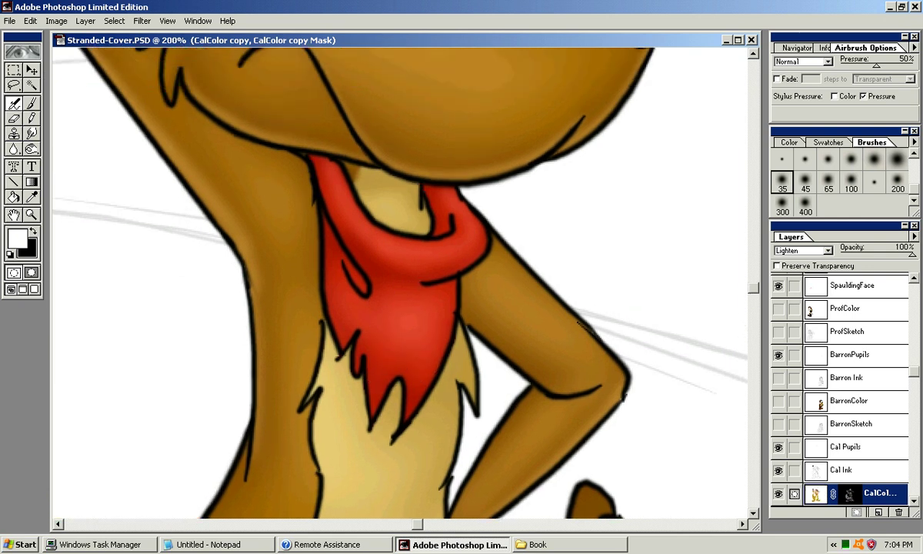
# Brighten the bandana's hanging part just below the rolled collar with a smaller soft brush.
pyautogui.click(805, 182)
pyautogui.click(875, 159)
pyautogui.moveTo(409, 301); pyautogui.dragTo(436, 290)
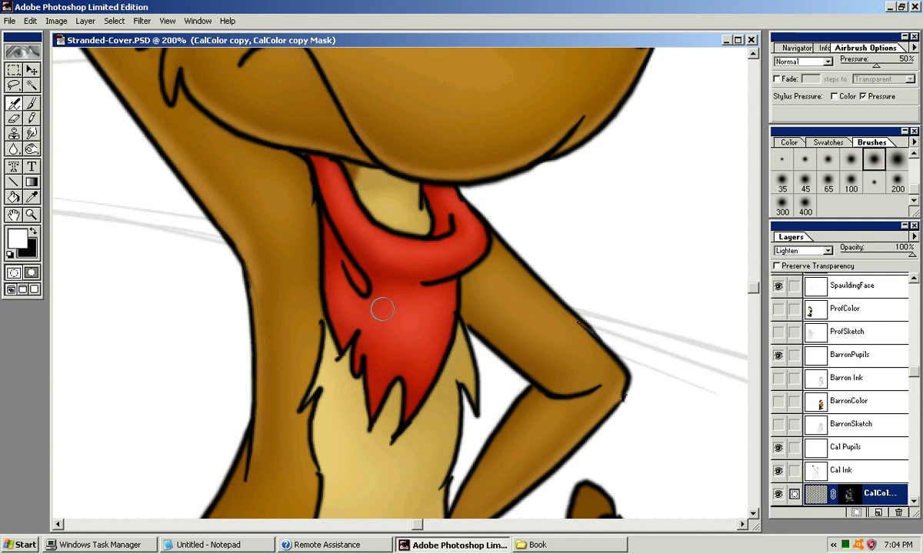
pyautogui.hotkey('ctrl', '-')
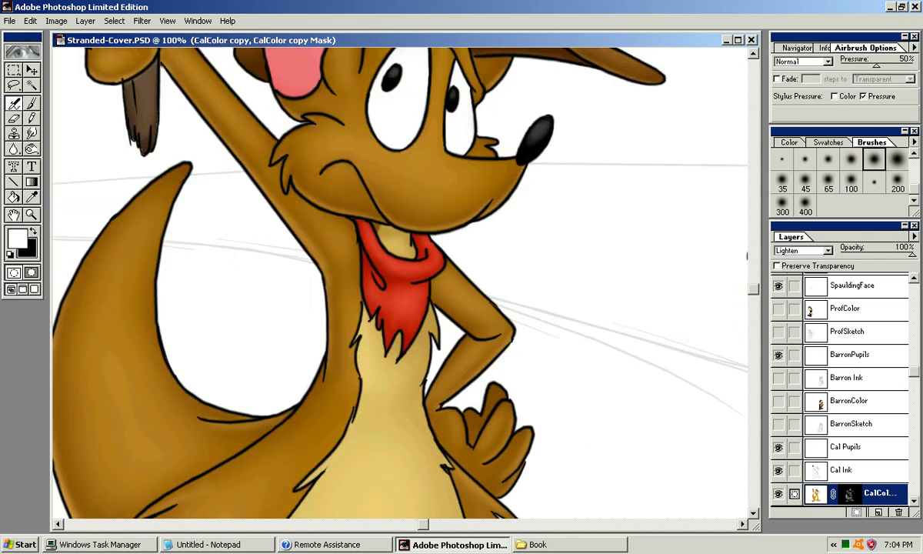
pyautogui.moveTo(410, 243); pyautogui.dragTo(501, 189)
pyautogui.hotkey('ctrl', '-')
pyautogui.hotkey('ctrl', '-')
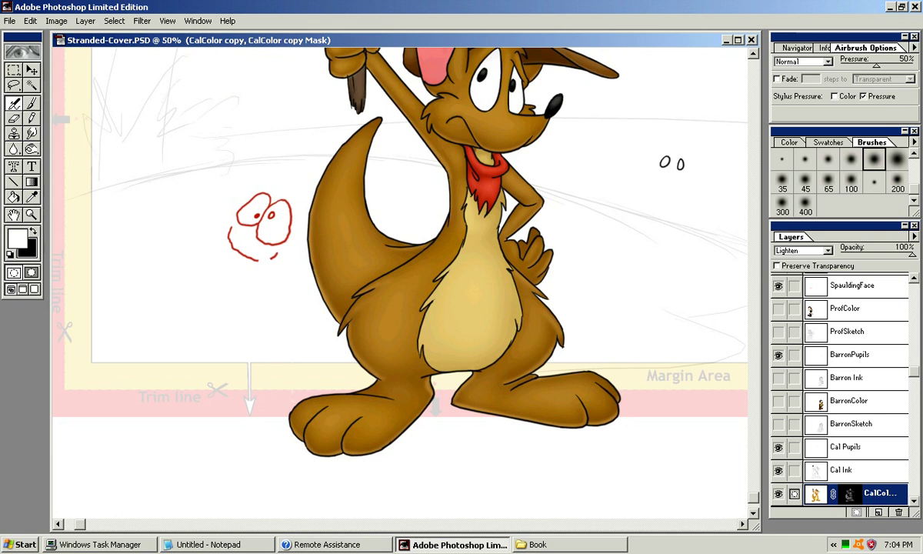
# Check the highlights on the feet, legs, hips and belly fur at 100% zoom.
pyautogui.hotkey('ctrl', '+')
pyautogui.hotkey('ctrl', '+')
pyautogui.scroll(-3, 465, 339)
pyautogui.moveTo(453, 335); pyautogui.dragTo(526, 334)
pyautogui.moveTo(430, 347); pyautogui.dragTo(526, 334)
pyautogui.scroll(-1, 432, 261)
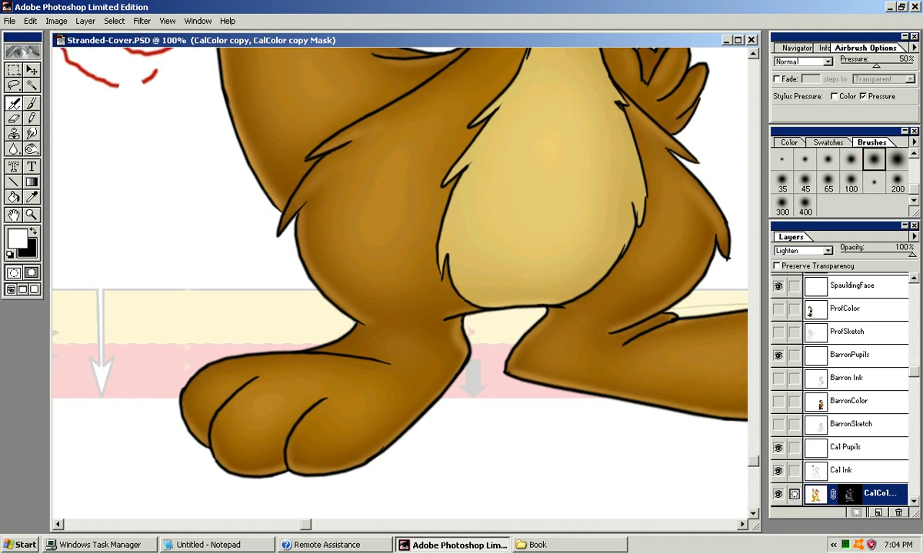
pyautogui.scroll(2, 432, 261)
pyautogui.moveTo(443, 232); pyautogui.dragTo(421, 313)
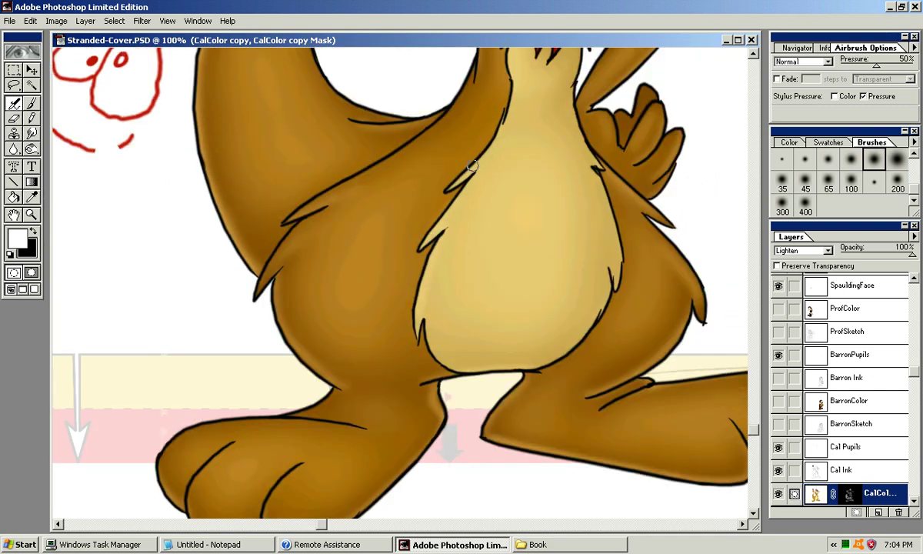
pyautogui.moveTo(478, 151); pyautogui.dragTo(430, 243)
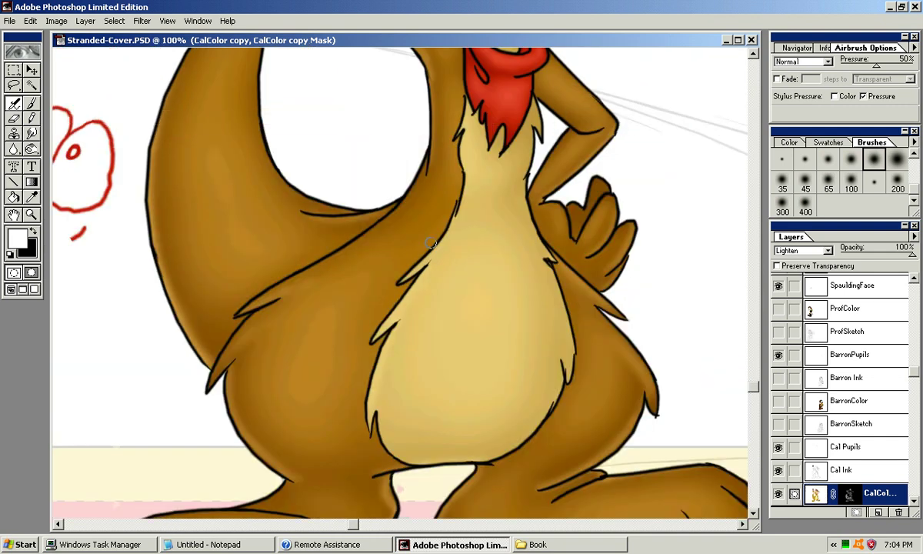
# Airbrush a thin rim light along the lower and front edge of the belly fur, redoing the first stroke.
pyautogui.moveTo(523, 317); pyautogui.dragTo(500, 254)
pyautogui.moveTo(541, 306)
pyautogui.mouseDown()
pyautogui.moveTo(529, 228)
pyautogui.moveTo(540, 285)
pyautogui.mouseUp()
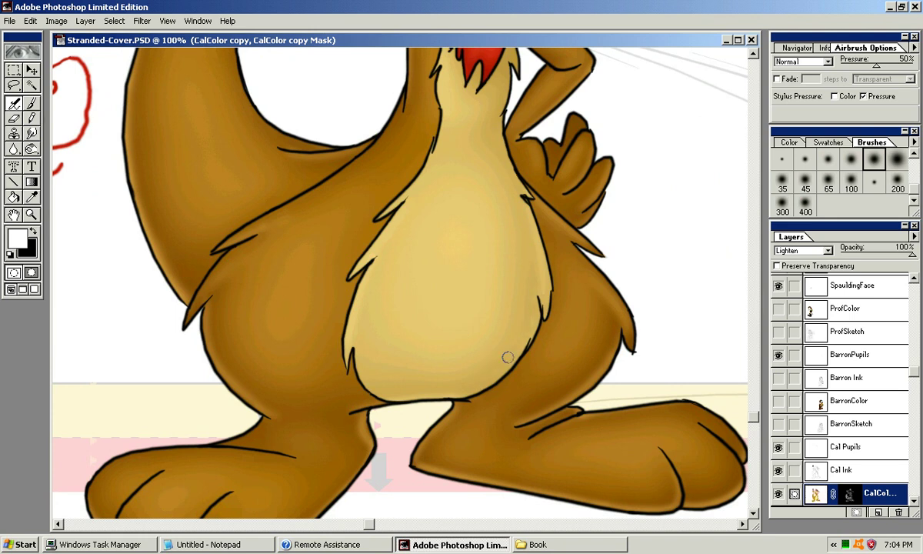
pyautogui.moveTo(464, 392); pyautogui.dragTo(523, 289)
pyautogui.hotkey('ctrl', 'z')
pyautogui.moveTo(450, 392); pyautogui.dragTo(532, 293)
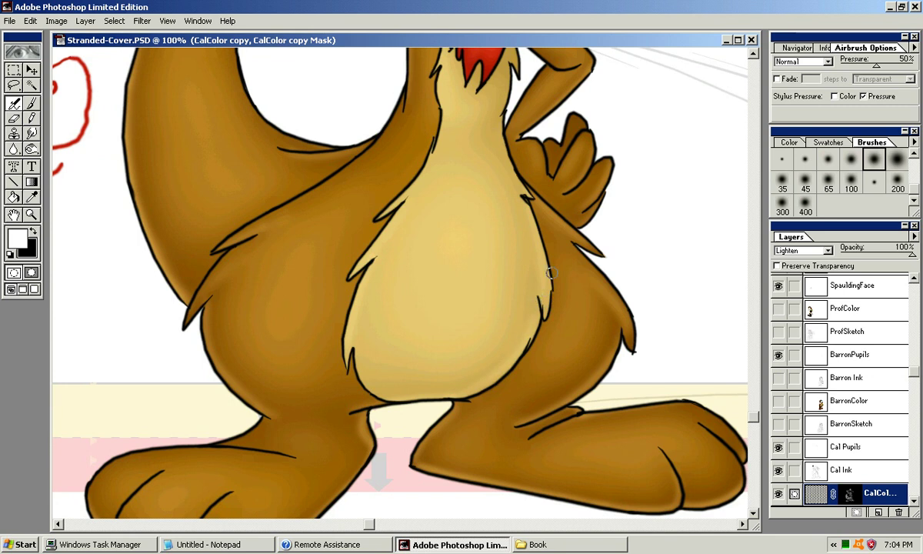
# Airbrush thin rim lights on the cheek's fur tufts with a smaller soft brush at 200% zoom.
pyautogui.scroll(3, 518, 257)
pyautogui.scroll(3, 502, 338)
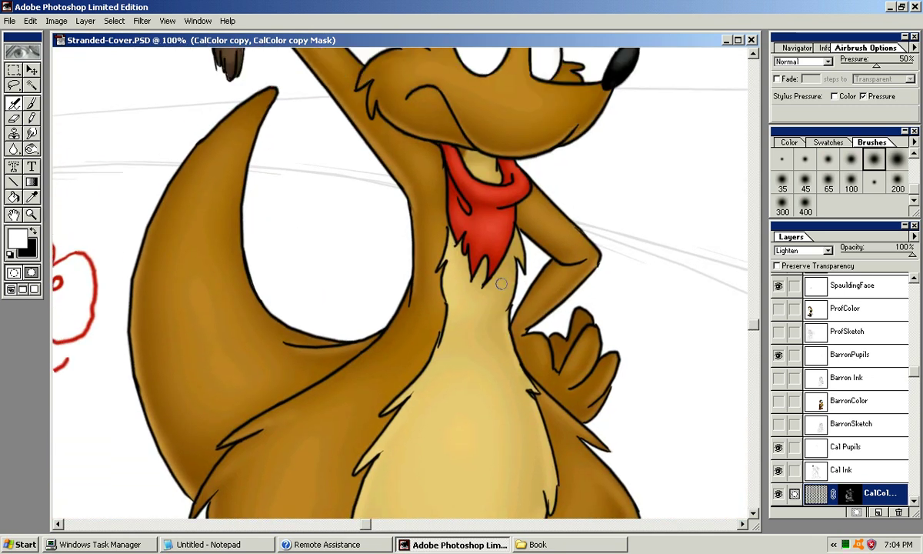
pyautogui.moveTo(367, 252); pyautogui.dragTo(383, 326)
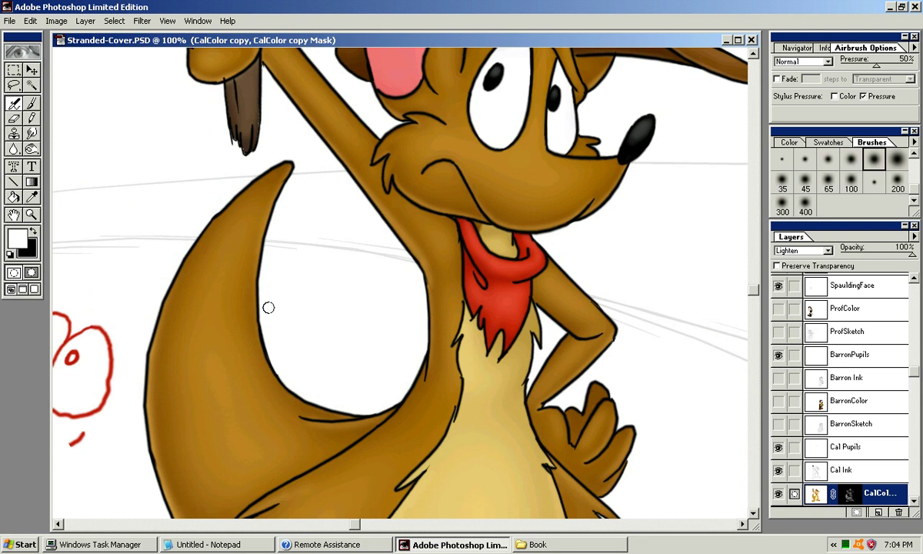
pyautogui.scroll(3, 271, 247)
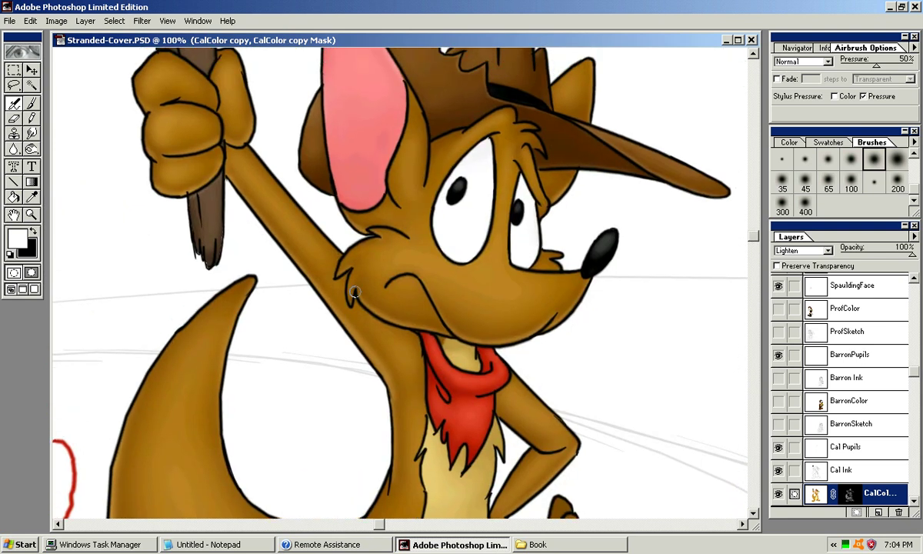
pyautogui.hotkey('ctrl', '+')
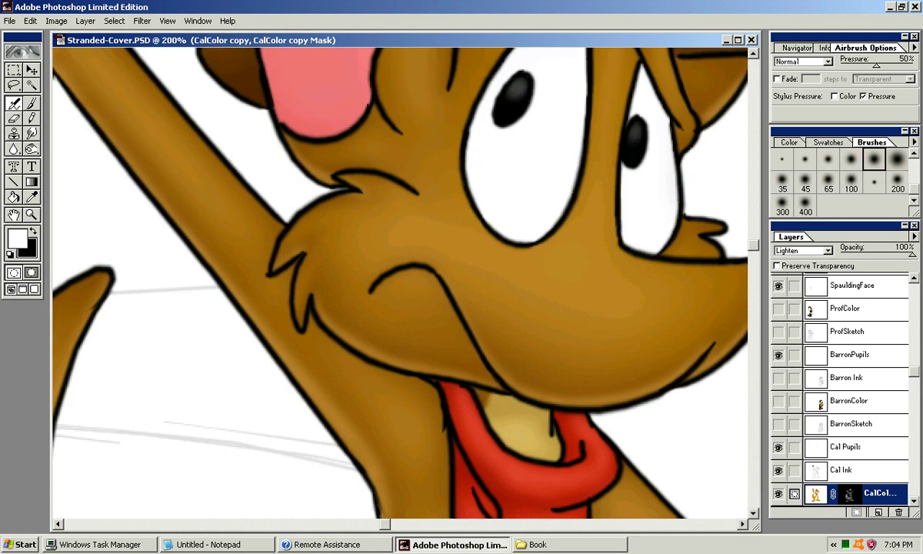
pyautogui.press('[')
pyautogui.press('[')
pyautogui.press('[')
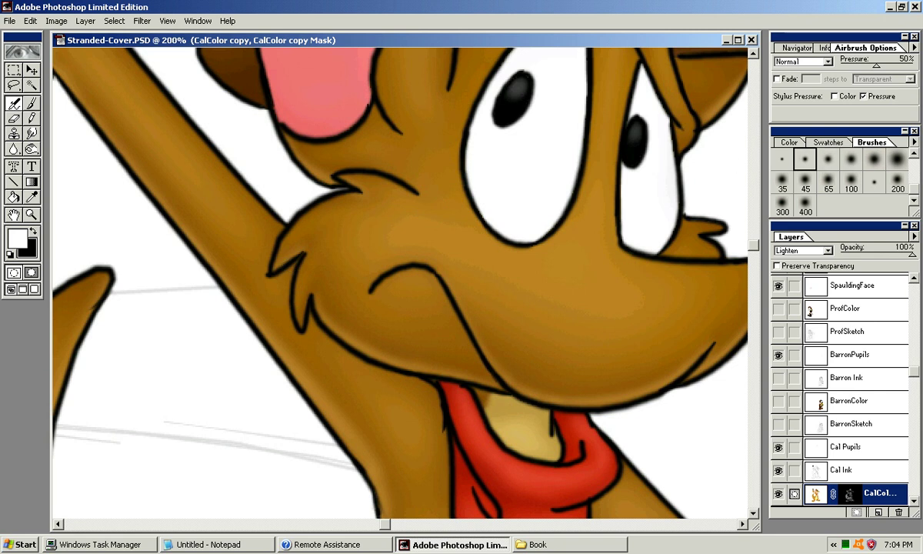
pyautogui.moveTo(301, 271); pyautogui.dragTo(301, 324)
pyautogui.moveTo(304, 263)
pyautogui.mouseDown()
pyautogui.moveTo(300, 320)
pyautogui.moveTo(312, 274)
pyautogui.mouseUp()
pyautogui.hotkey('ctrl', 'z')
pyautogui.hotkey('ctrl', 'z')
pyautogui.moveTo(302, 326); pyautogui.dragTo(341, 223)
# Airbrush a thin rim light along the upper outer edge of the cheek, down to the first fur tuft.
pyautogui.moveTo(277, 263); pyautogui.dragTo(342, 195)
pyautogui.hotkey('ctrl', 'z')
pyautogui.moveTo(278, 260)
pyautogui.mouseDown()
pyautogui.moveTo(313, 212)
pyautogui.moveTo(337, 199)
pyautogui.moveTo(298, 225)
pyautogui.moveTo(349, 196)
pyautogui.mouseUp()
pyautogui.hotkey('ctrl', 'z')
pyautogui.hotkey('ctrl', 'z')
pyautogui.moveTo(279, 259)
pyautogui.mouseDown()
pyautogui.moveTo(347, 197)
pyautogui.moveTo(279, 243)
pyautogui.moveTo(376, 189)
pyautogui.moveTo(269, 266)
pyautogui.moveTo(317, 182)
pyautogui.moveTo(270, 268)
pyautogui.moveTo(334, 179)
pyautogui.moveTo(269, 274)
pyautogui.mouseUp()
pyautogui.moveTo(313, 185); pyautogui.dragTo(286, 253)
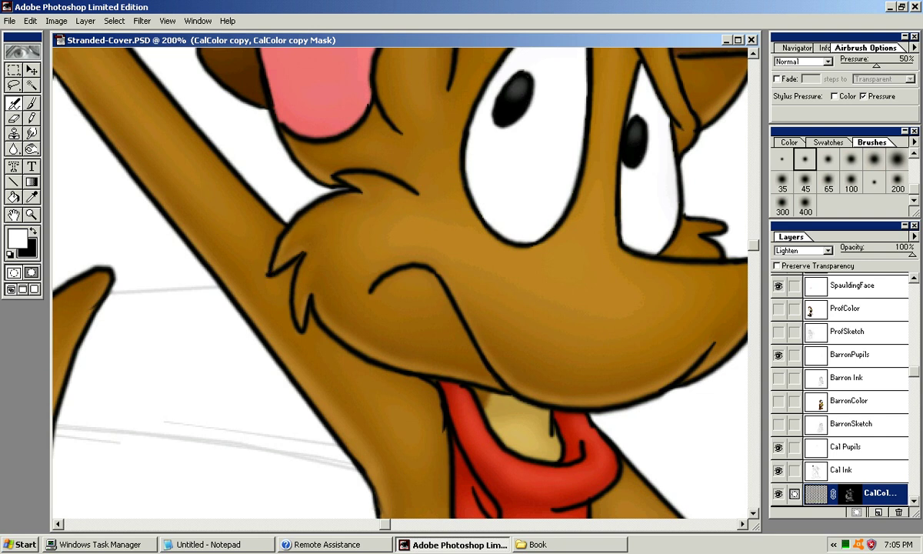
pyautogui.moveTo(280, 260); pyautogui.dragTo(289, 235)
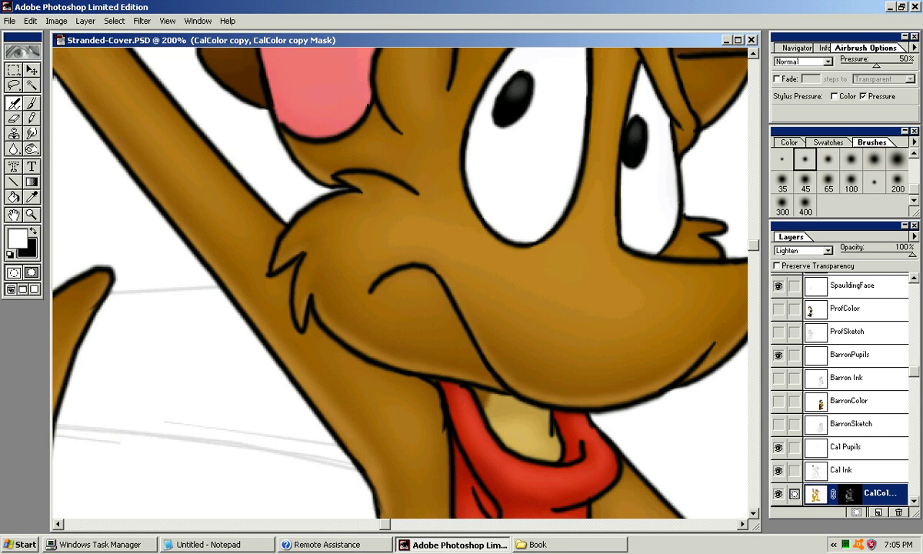
pyautogui.moveTo(279, 306); pyautogui.dragTo(273, 269)
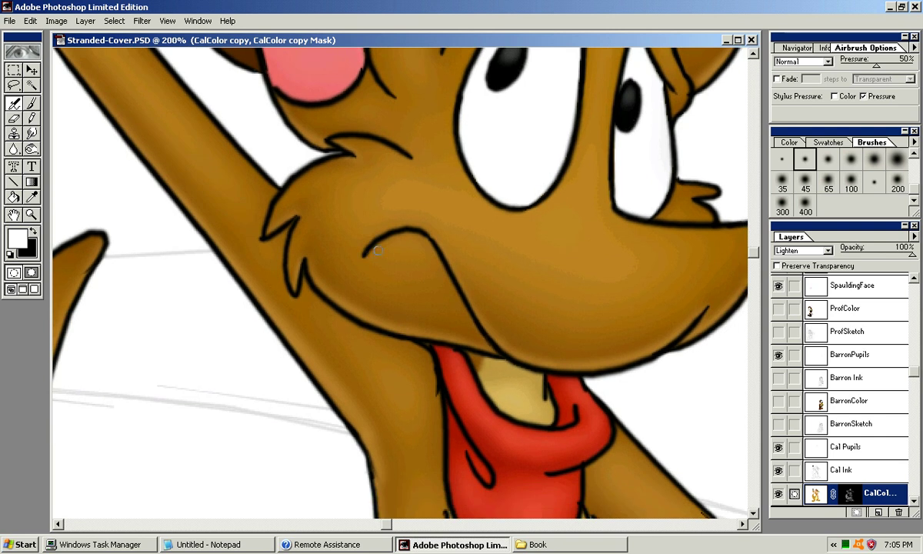
# Airbrush black on the mask just beneath the curved smile line on the cheek with a small soft brush.
pyautogui.moveTo(352, 224); pyautogui.dragTo(283, 199)
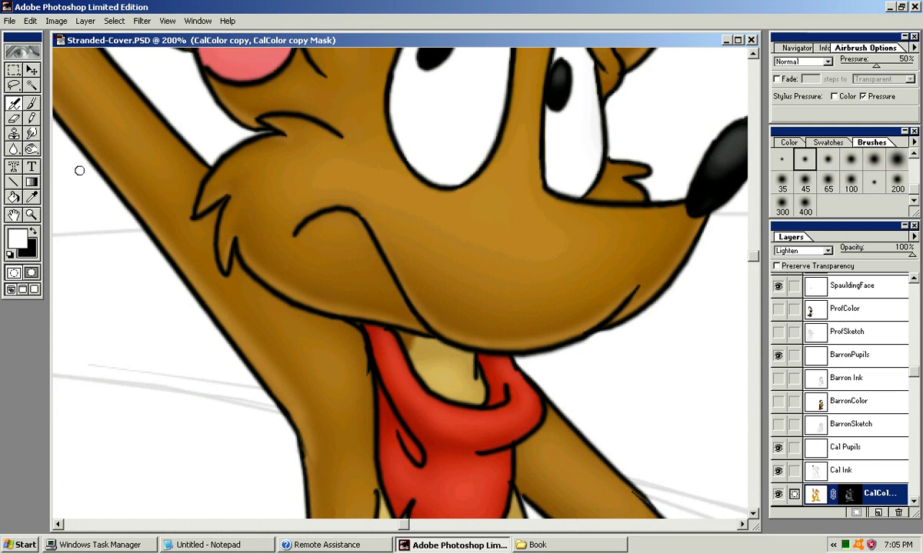
pyautogui.press('x')
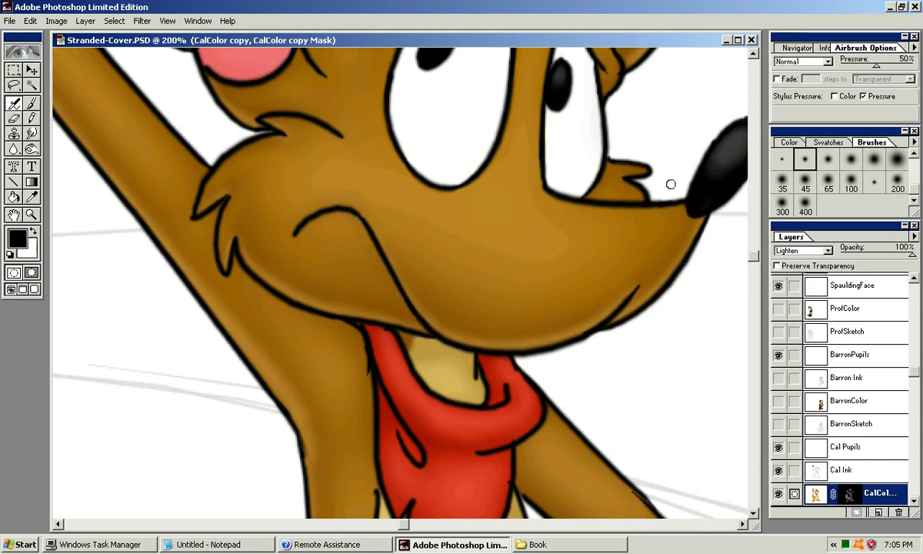
pyautogui.click(851, 182)
pyautogui.press('[')
pyautogui.press('[')
pyautogui.press('[')
pyautogui.press('[')
pyautogui.press('[')
pyautogui.press('[')
pyautogui.press('[')
pyautogui.press('[')
pyautogui.press(']')
pyautogui.press(']')
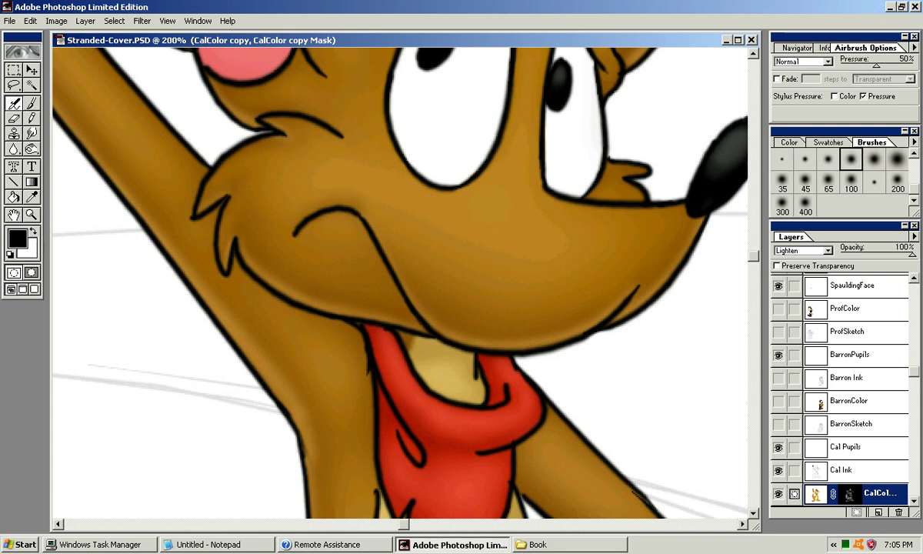
pyautogui.press(']')
pyautogui.press('[')
pyautogui.press('[')
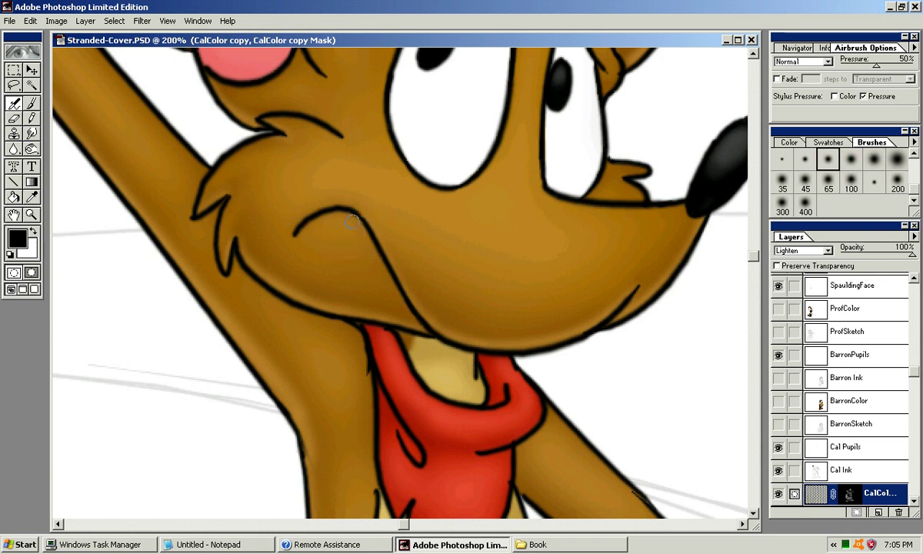
pyautogui.moveTo(300, 226)
pyautogui.mouseDown()
pyautogui.moveTo(340, 208)
pyautogui.moveTo(365, 225)
pyautogui.moveTo(359, 214)
pyautogui.mouseUp()
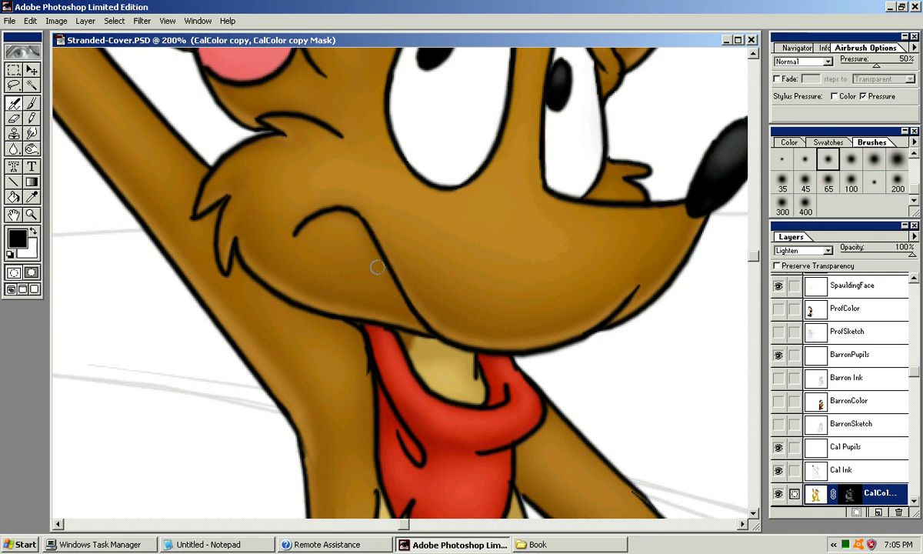
# Check the highlights on the whole character at 66.7% and 50% zoom.
pyautogui.hotkey('ctrl', '-')
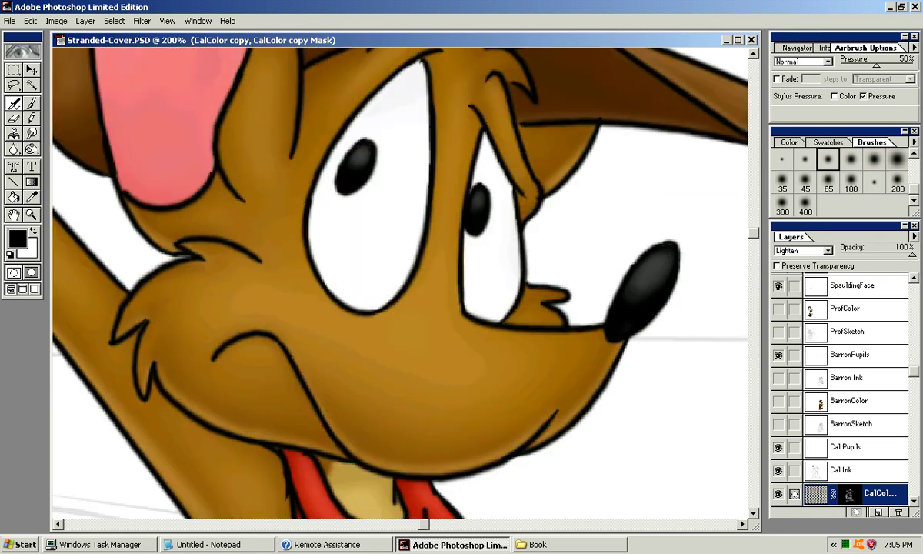
pyautogui.hotkey('ctrl', '-')
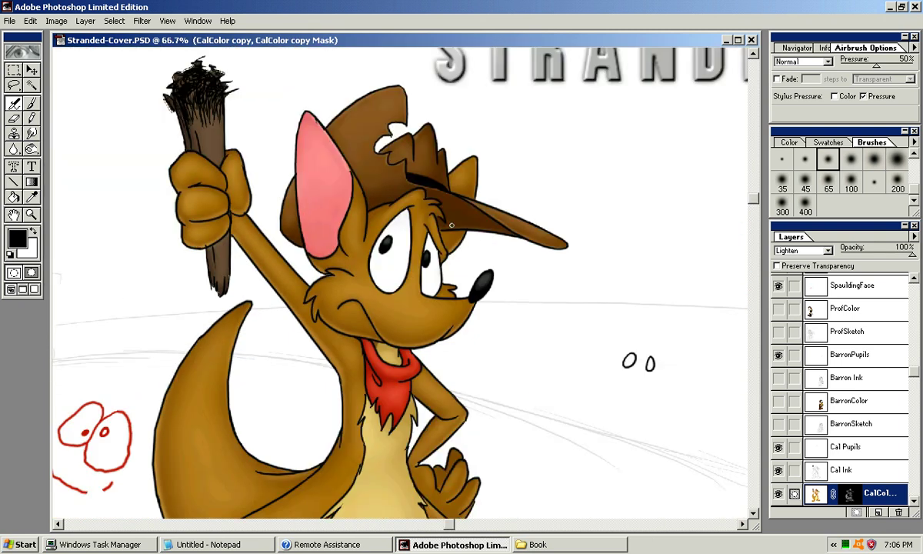
pyautogui.scroll(-3, 399, 277)
pyautogui.scroll(-5, 678, 306)
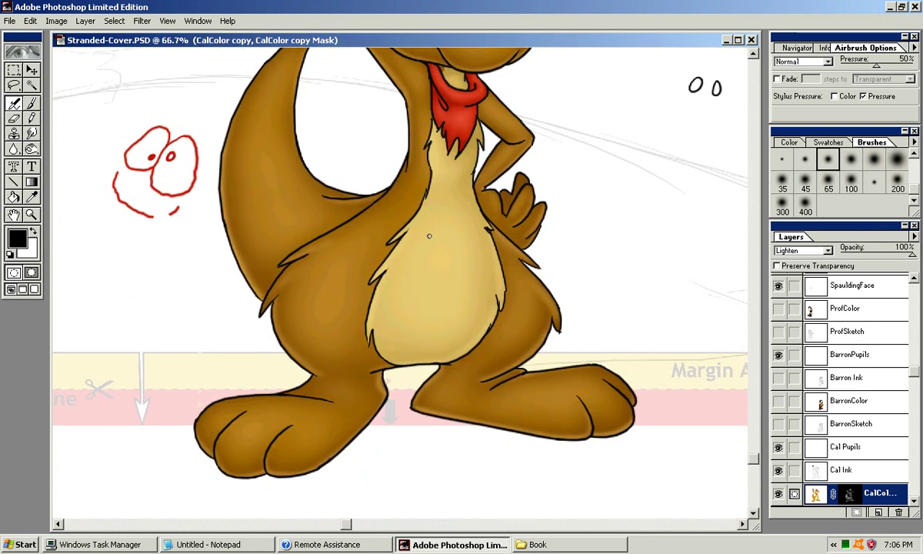
pyautogui.scroll(5, 386, 235)
pyautogui.hotkey('ctrl', '-')
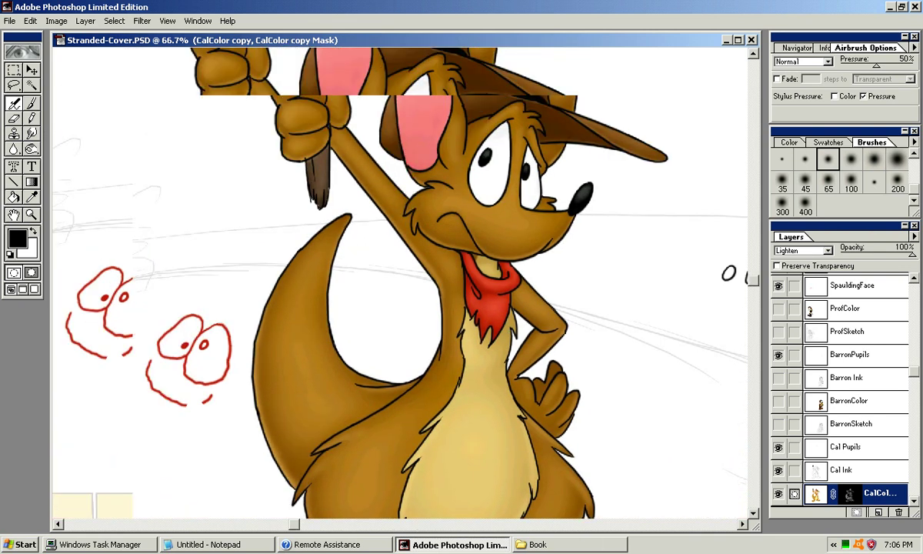
pyautogui.scroll(3, 400, 277)
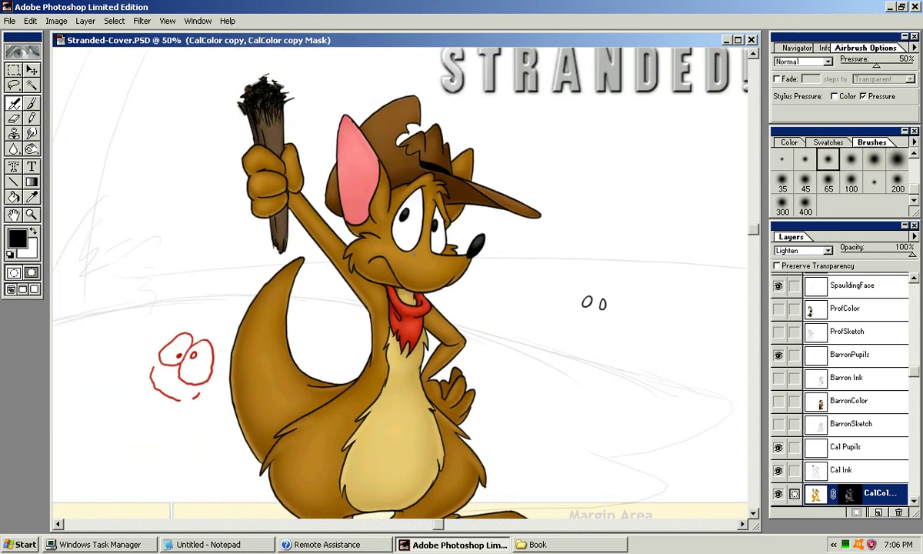
pyautogui.hotkey('ctrl', '+')
pyautogui.moveTo(385, 254)
pyautogui.mouseDown()
pyautogui.moveTo(410, 319)
pyautogui.moveTo(471, 309)
pyautogui.mouseUp()
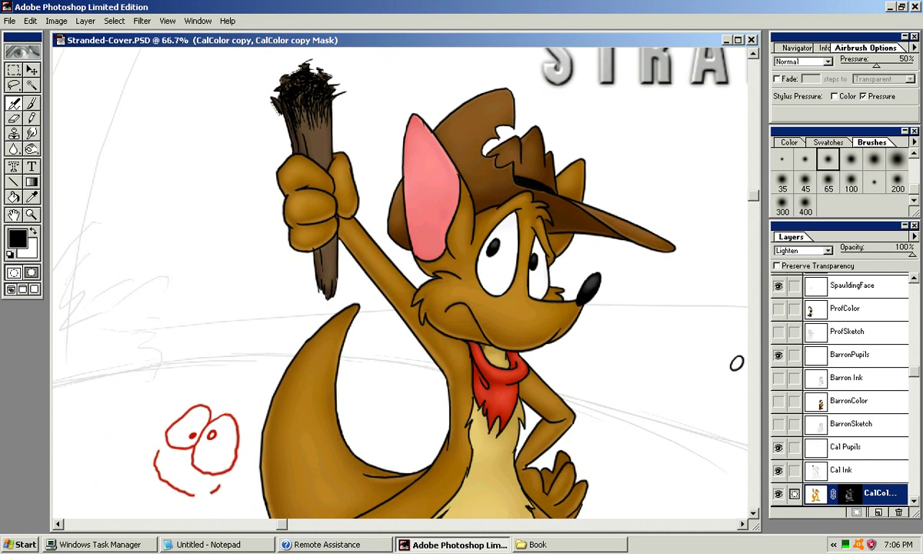
# Rename the CalColor copy layer as CalHilite.
pyautogui.scroll(-1, 842, 385)
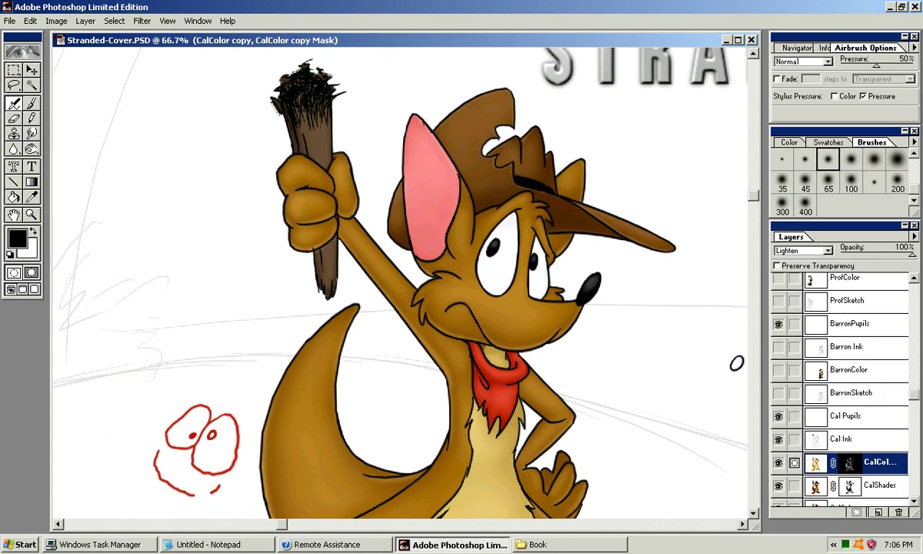
pyautogui.click(914, 236)
pyautogui.click(799, 274)
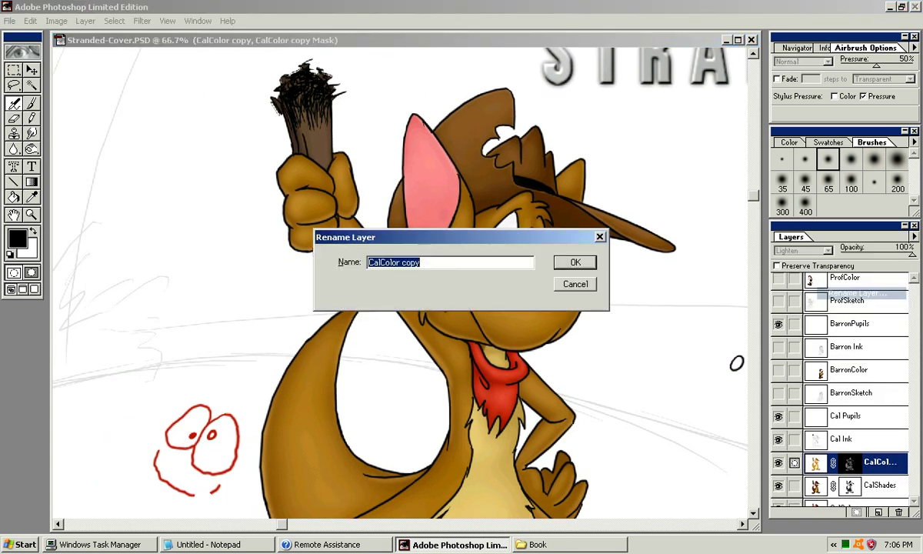
pyautogui.moveTo(379, 262); pyautogui.dragTo(424, 262)
pyautogui.write('lHilite')
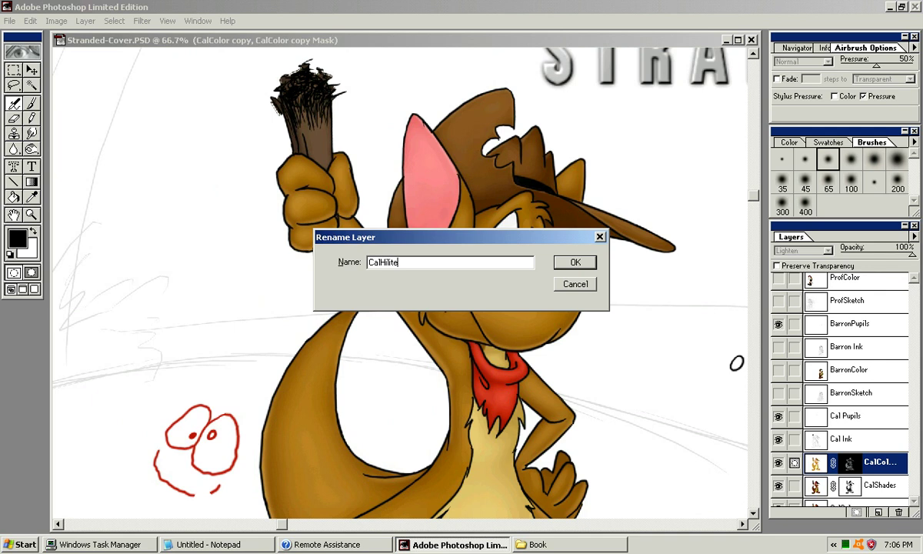
pyautogui.click(583, 262)
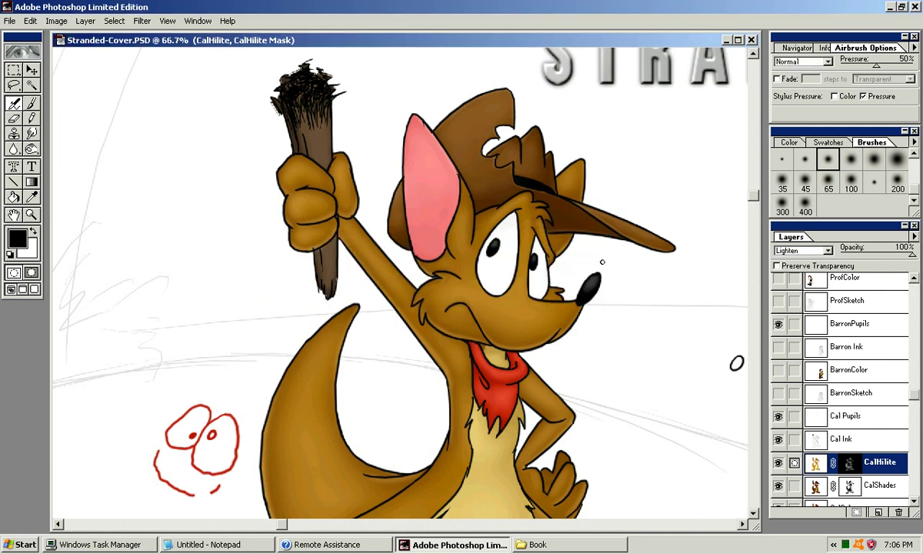
# Hide the CalHilite layer and airbrush white on the CalShades mask beside the torch's charred head with the 35-pixel brush.
pyautogui.scroll(-2, 842, 388)
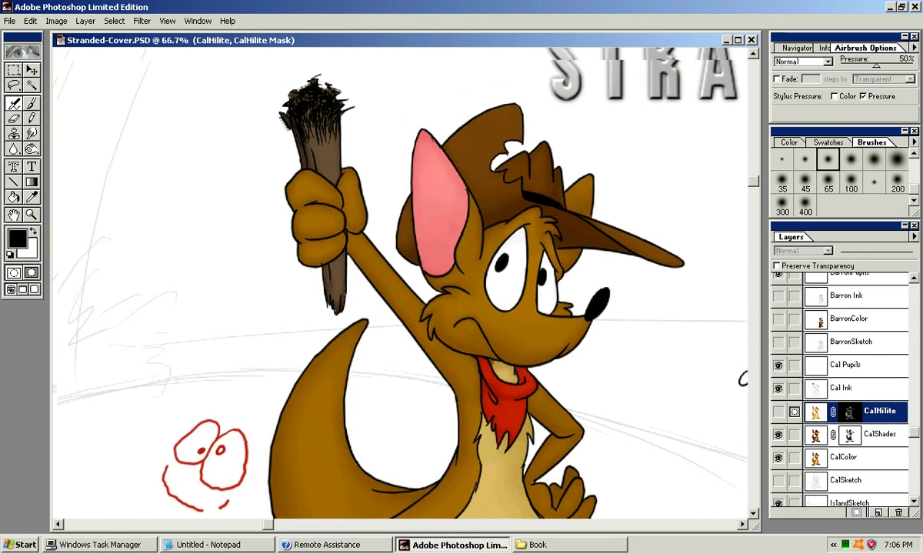
pyautogui.moveTo(357, 156); pyautogui.dragTo(376, 182)
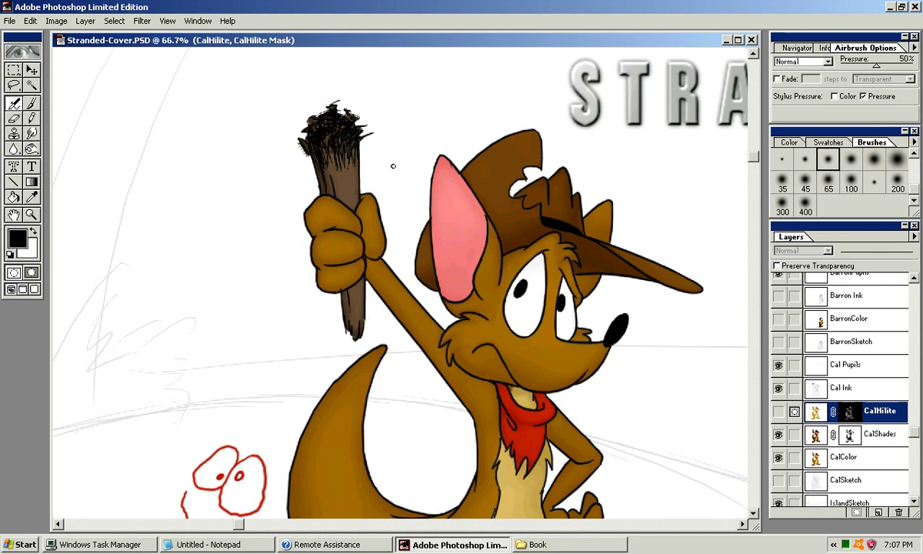
pyautogui.hotkey('alt', '[')
pyautogui.click(781, 181)
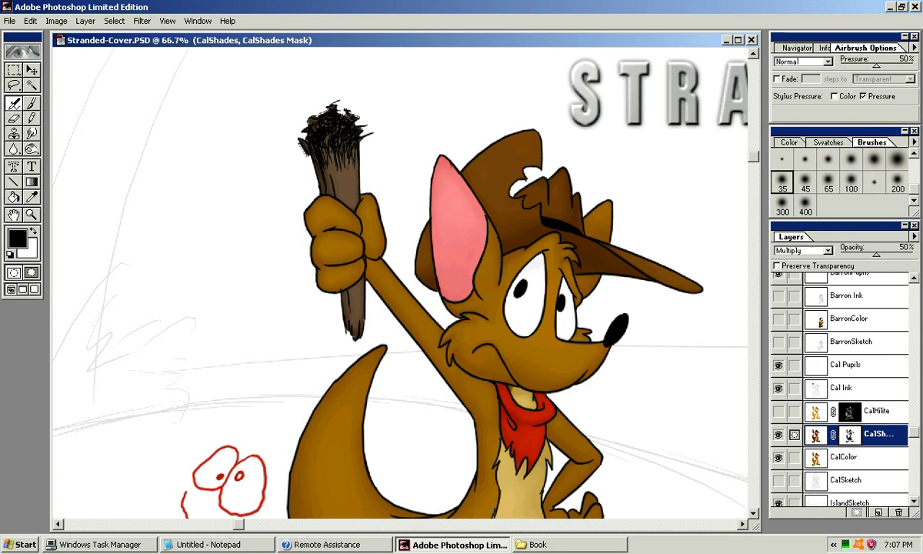
pyautogui.press('x')
pyautogui.moveTo(358, 143); pyautogui.dragTo(359, 137)
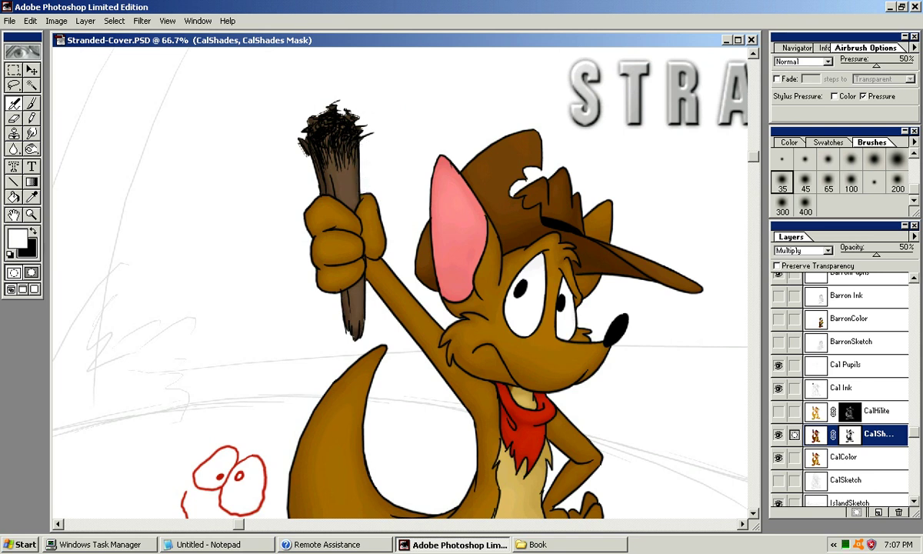
# Show the CalHilite layer again and check the combined shading and highlights on the whole character at 50% zoom.
pyautogui.moveTo(380, 305)
pyautogui.mouseDown()
pyautogui.moveTo(337, 248)
pyautogui.moveTo(348, 260)
pyautogui.mouseUp()
pyautogui.moveTo(369, 331)
pyautogui.mouseDown()
pyautogui.moveTo(331, 209)
pyautogui.moveTo(337, 176)
pyautogui.moveTo(404, 106)
pyautogui.moveTo(384, 74)
pyautogui.moveTo(343, 182)
pyautogui.moveTo(355, 397)
pyautogui.mouseUp()
pyautogui.click(778, 412)
pyautogui.moveTo(350, 444)
pyautogui.mouseDown()
pyautogui.moveTo(381, 358)
pyautogui.moveTo(402, 386)
pyautogui.moveTo(398, 375)
pyautogui.mouseUp()
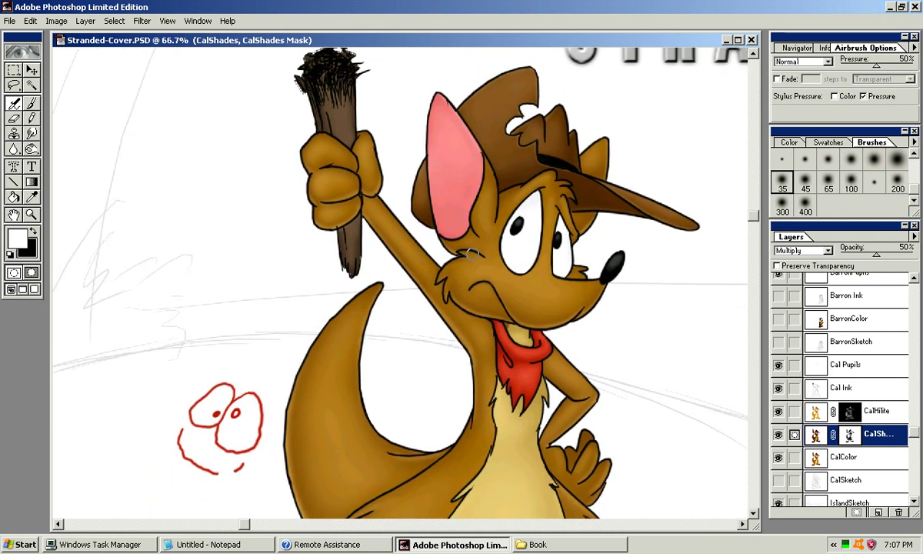
pyautogui.hotkey('ctrl', '-')
pyautogui.moveTo(472, 247); pyautogui.dragTo(393, 184)
pyautogui.moveTo(334, 174); pyautogui.dragTo(344, 187)
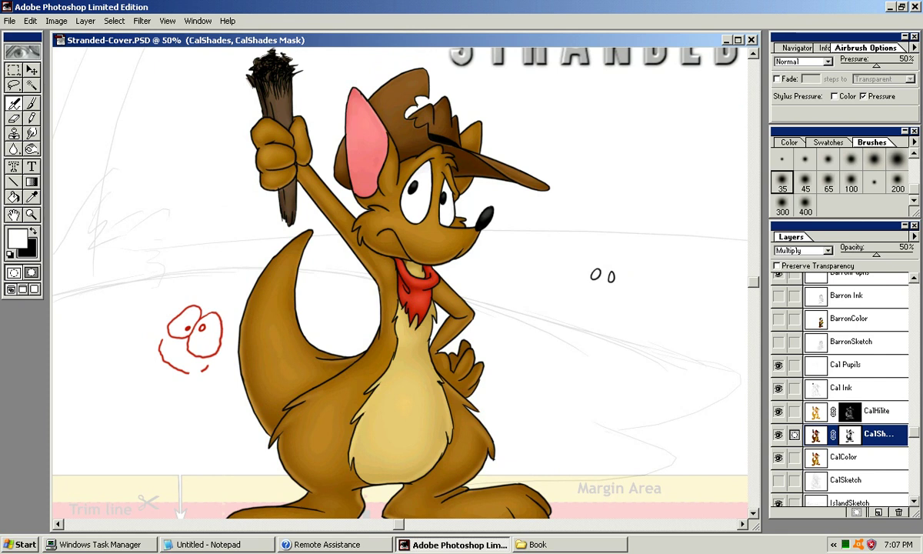
# Set the CalHilite layer's opacity to 89%.
pyautogui.click(876, 411)
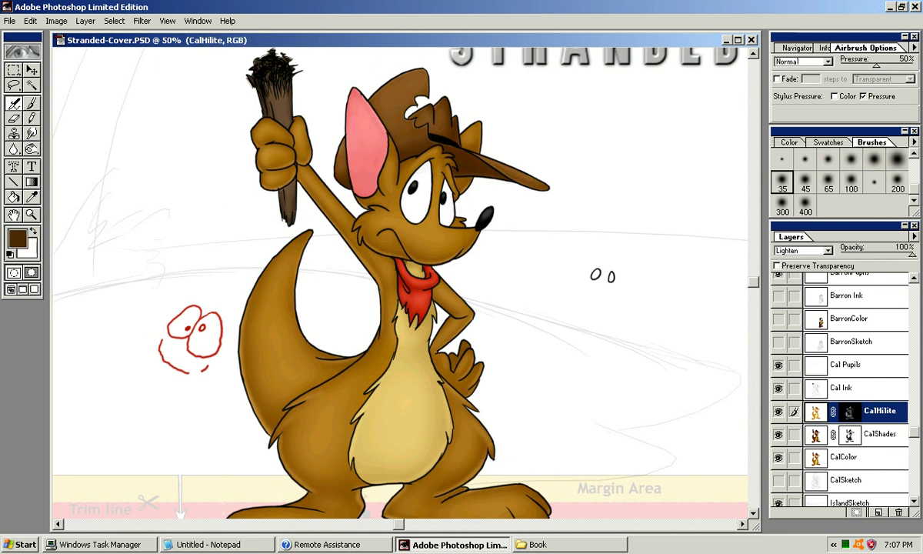
pyautogui.moveTo(897, 254); pyautogui.dragTo(904, 255)
pyautogui.write('86')
pyautogui.moveTo(907, 254); pyautogui.dragTo(905, 255)
pyautogui.click(30, 22)
pyautogui.click(58, 34)
# Airbrush white on the CalHilite mask over the torch's charred head and handle with the 45- and 35-pixel brushes.
pyautogui.click(848, 412)
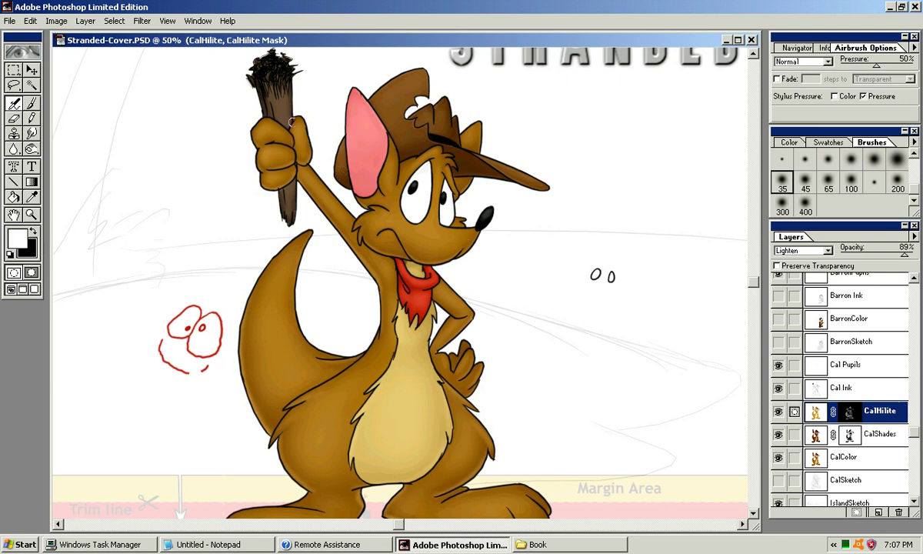
pyautogui.press(']')
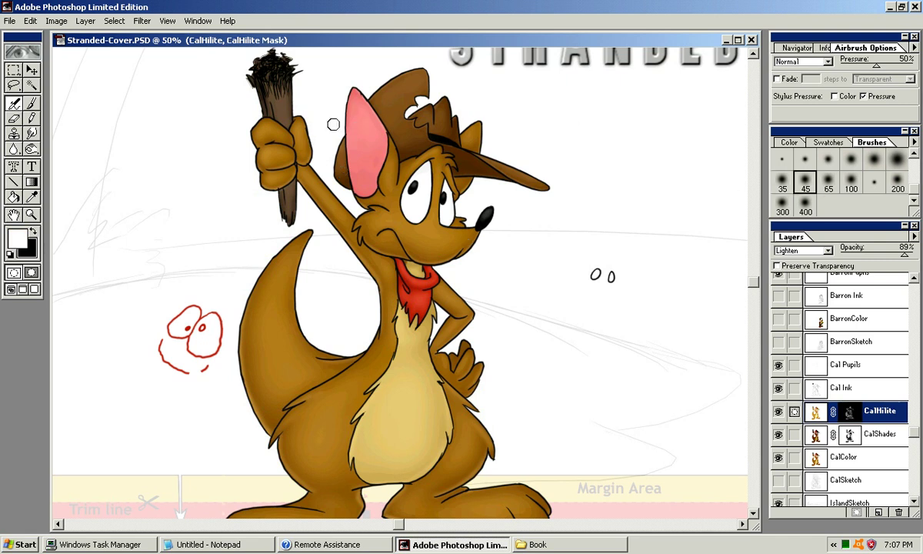
pyautogui.moveTo(279, 103)
pyautogui.mouseDown()
pyautogui.moveTo(288, 136)
pyautogui.moveTo(276, 74)
pyautogui.mouseUp()
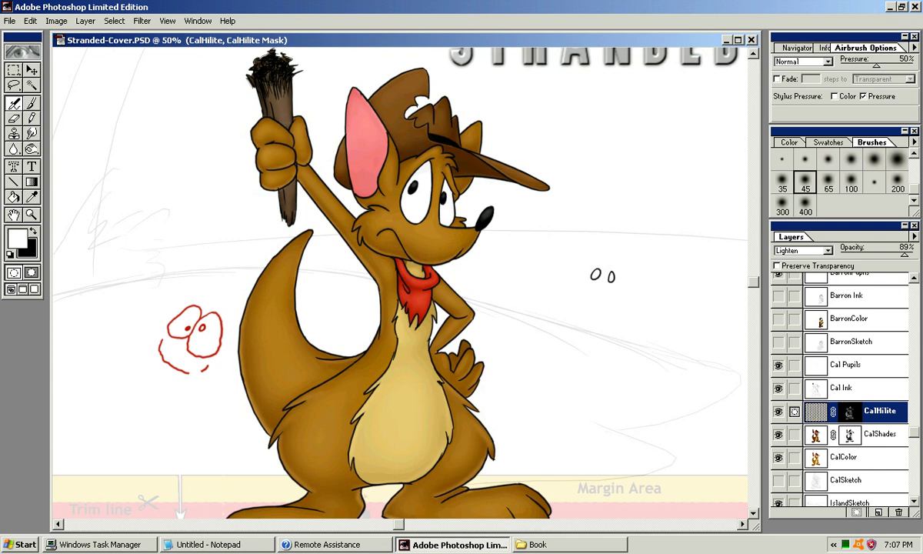
pyautogui.press('[')
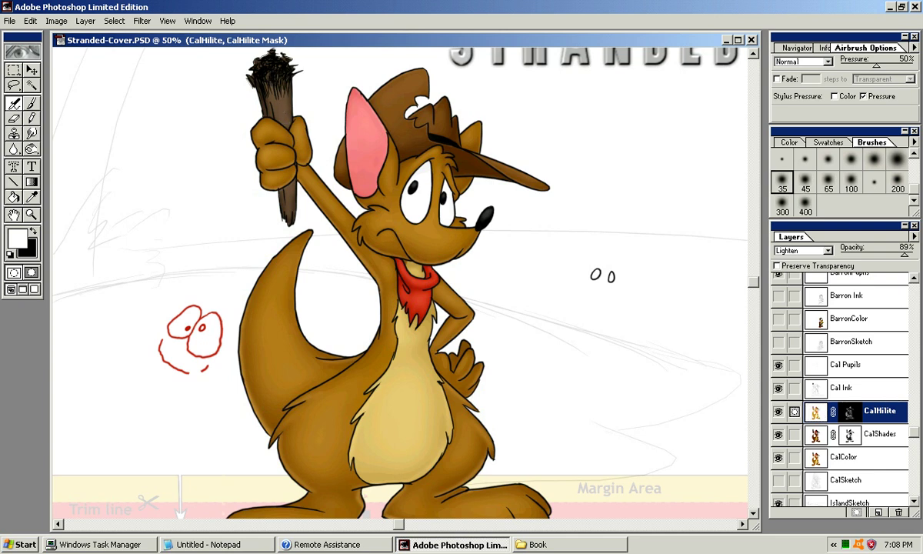
pyautogui.moveTo(275, 117)
pyautogui.mouseDown()
pyautogui.moveTo(311, 212)
pyautogui.moveTo(291, 208)
pyautogui.moveTo(270, 190)
pyautogui.mouseUp()
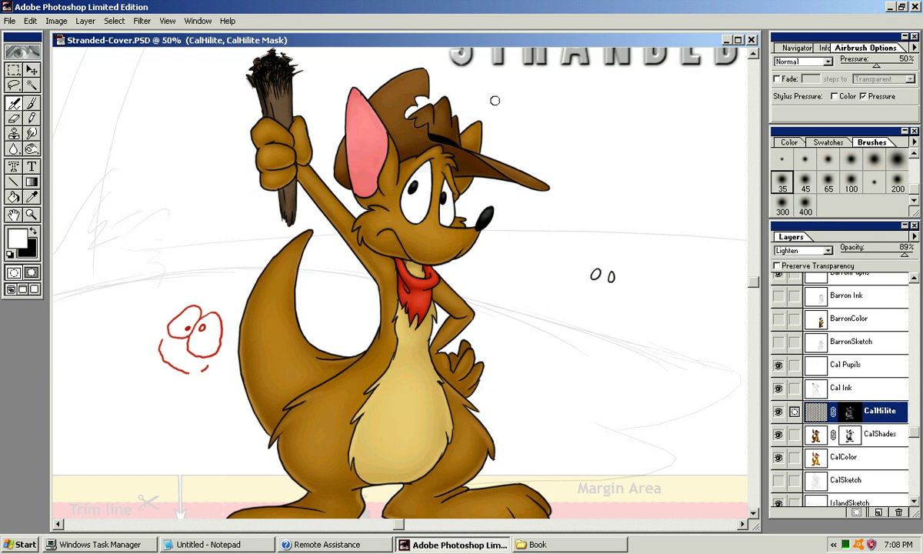
# Airbrush fine wood-grain shading in white on the CalShades mask along the torch handle with the smallest brush at 100% zoom.
pyautogui.hotkey('ctrl', '+')
pyautogui.hotkey('ctrl', '+')
pyautogui.moveTo(436, 73); pyautogui.dragTo(592, 391)
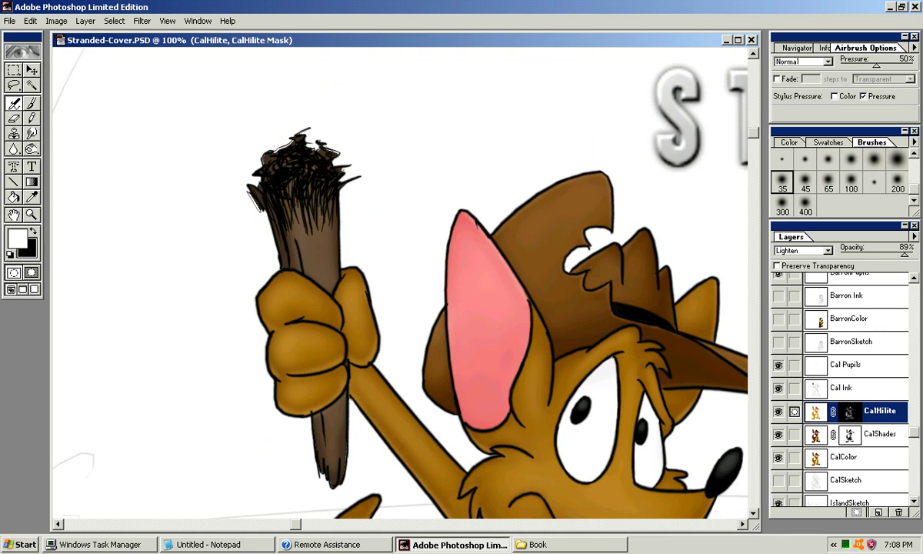
pyautogui.hotkey('alt', '[')
pyautogui.hotkey('shift', '[')
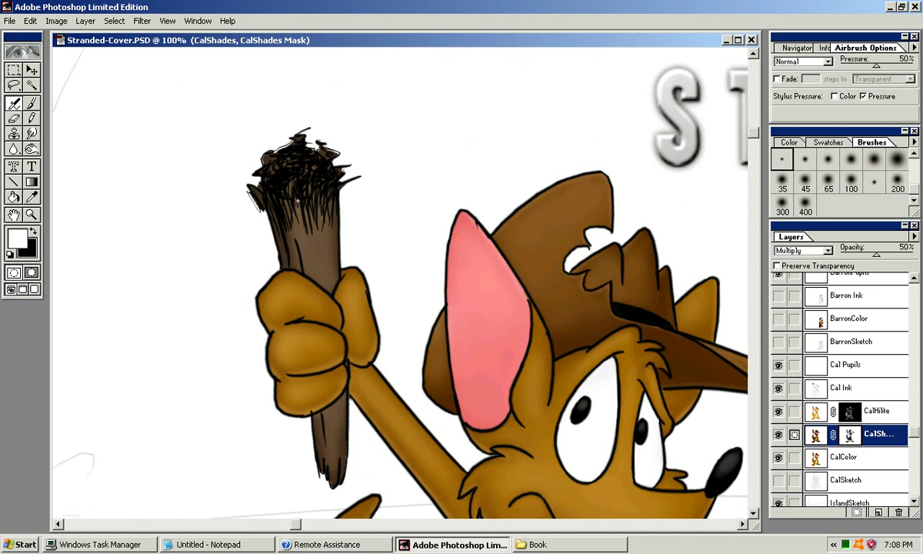
pyautogui.moveTo(290, 222)
pyautogui.mouseDown()
pyautogui.moveTo(306, 235)
pyautogui.moveTo(319, 229)
pyautogui.mouseUp()
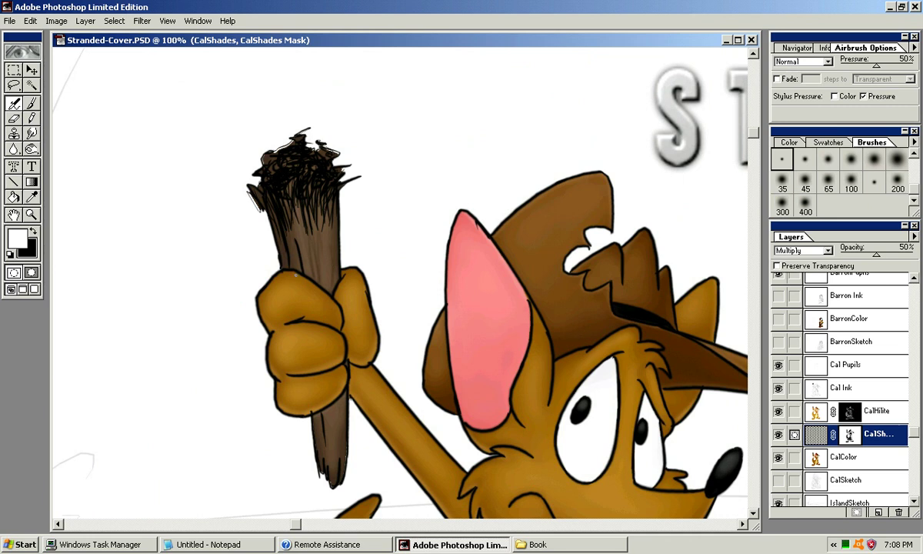
pyautogui.moveTo(311, 220); pyautogui.dragTo(293, 136)
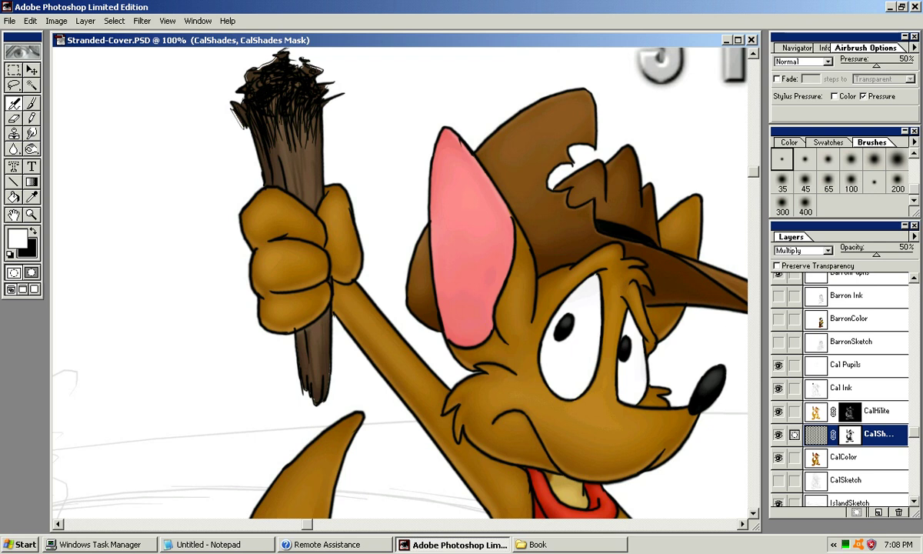
# Airbrush thin white highlight strokes on the CalHilite mask along the torch handle above and below the fist.
pyautogui.hotkey('alt', ']')
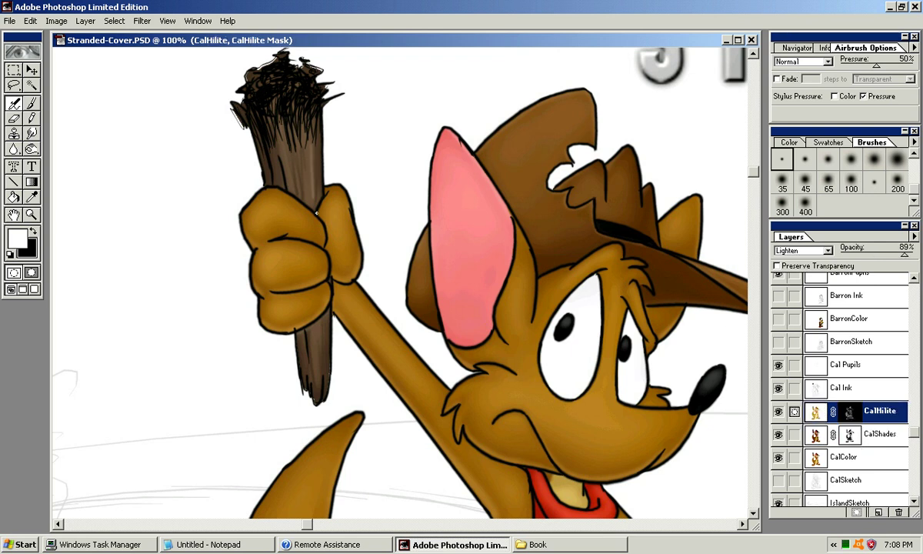
pyautogui.moveTo(299, 146); pyautogui.dragTo(312, 201)
pyautogui.moveTo(302, 138); pyautogui.dragTo(315, 209)
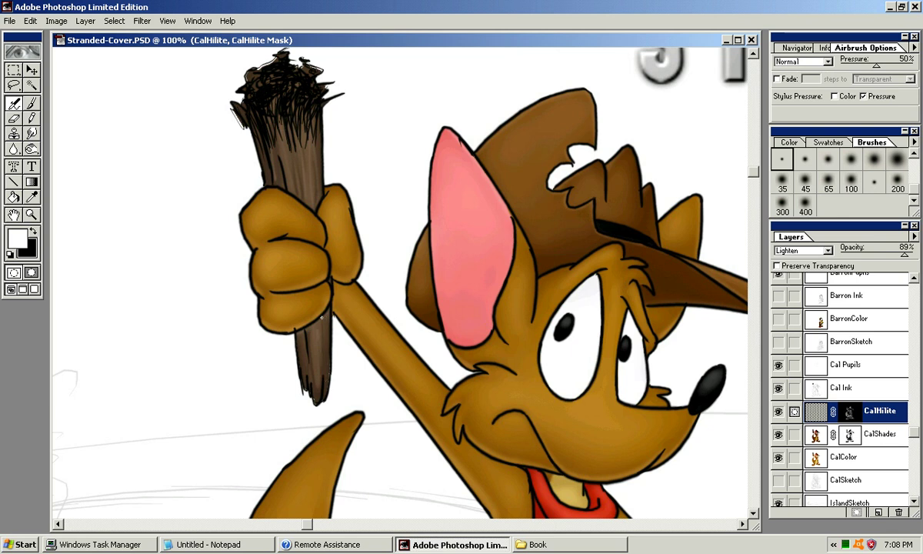
pyautogui.moveTo(320, 385)
pyautogui.mouseDown()
pyautogui.moveTo(328, 464)
pyautogui.moveTo(317, 386)
pyautogui.mouseUp()
pyautogui.moveTo(297, 336); pyautogui.dragTo(306, 379)
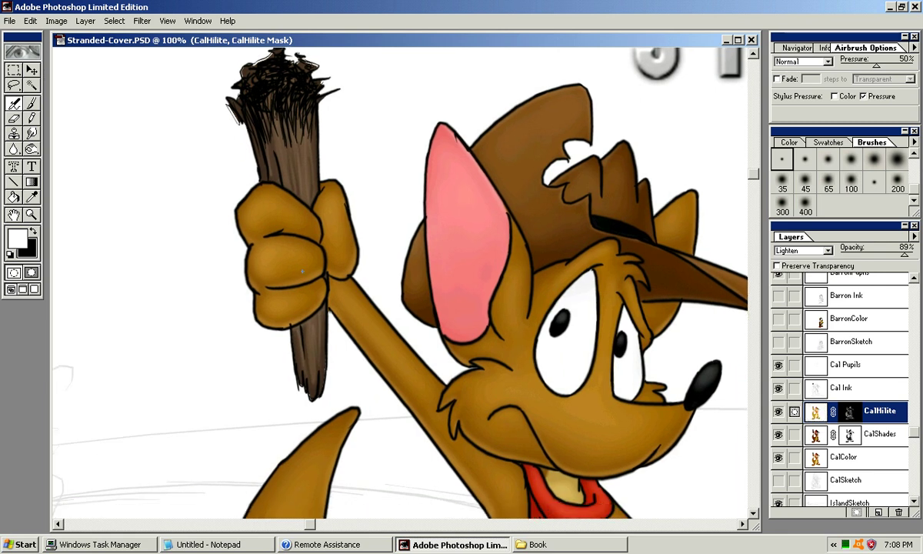
# Activate the CalShades mask and choose a small soft airbrush for shading the character's eyes at 200% zoom.
pyautogui.hotkey('ctrl', '-')
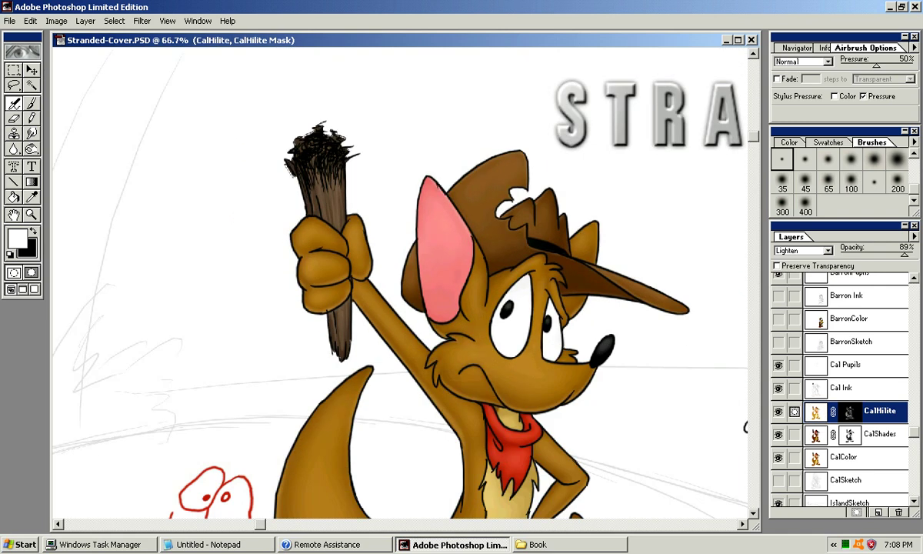
pyautogui.hotkey('ctrl', '-')
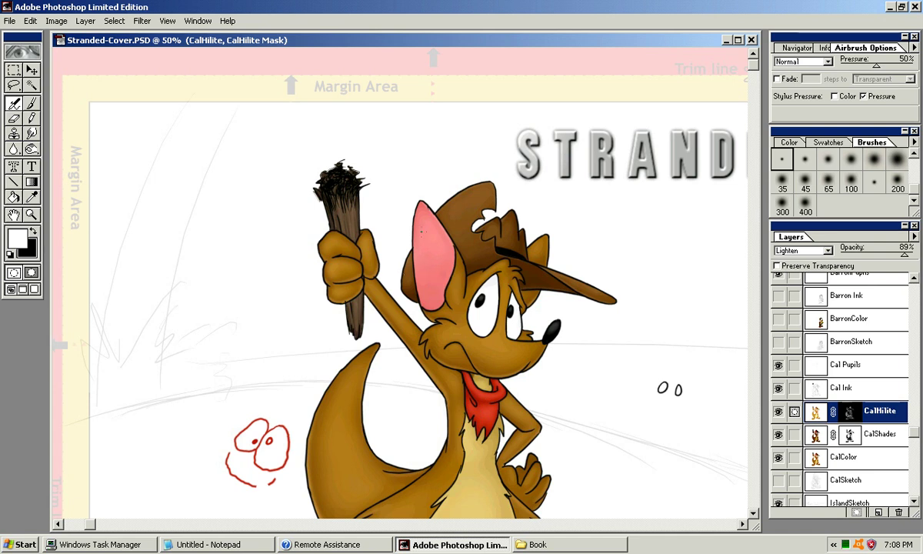
pyautogui.moveTo(438, 269)
pyautogui.mouseDown()
pyautogui.moveTo(379, 180)
pyautogui.moveTo(395, 233)
pyautogui.moveTo(370, 215)
pyautogui.mouseUp()
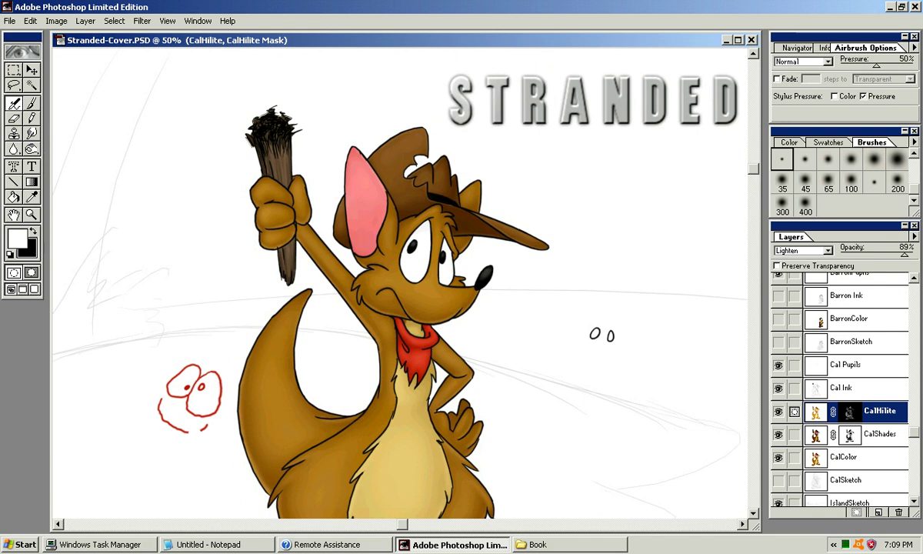
pyautogui.click(879, 434)
pyautogui.hotkey('ctrl', '+')
pyautogui.hotkey('ctrl', '+')
pyautogui.hotkey('ctrl', '+')
pyautogui.scroll(2, 619, 198)
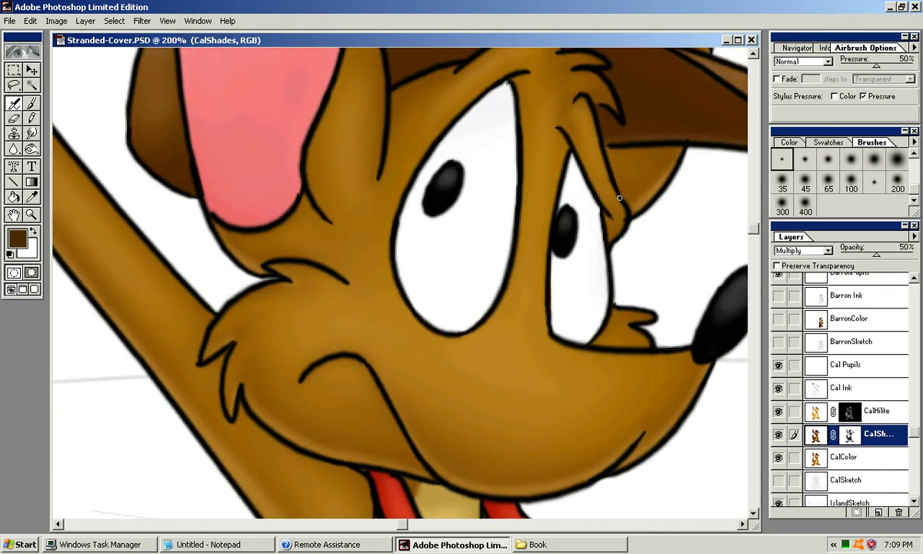
pyautogui.click(850, 179)
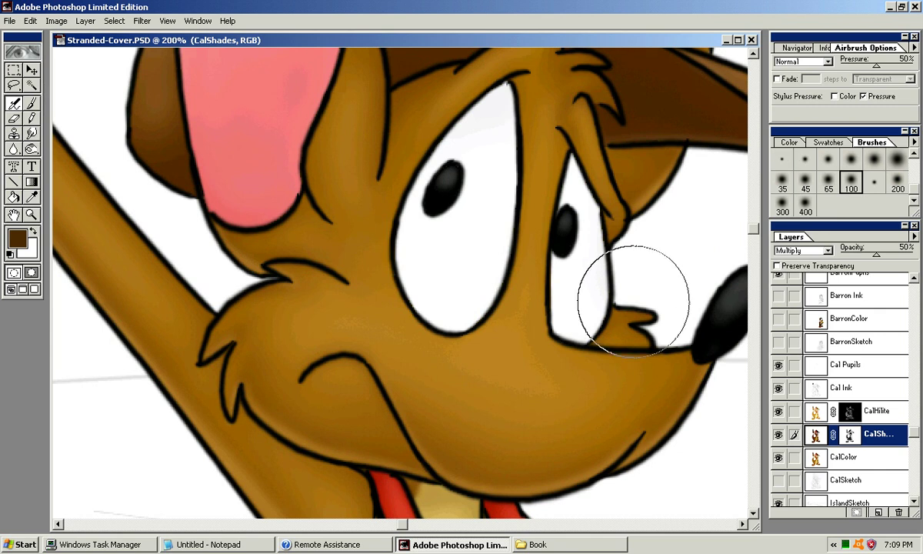
pyautogui.click(781, 181)
pyautogui.click(828, 159)
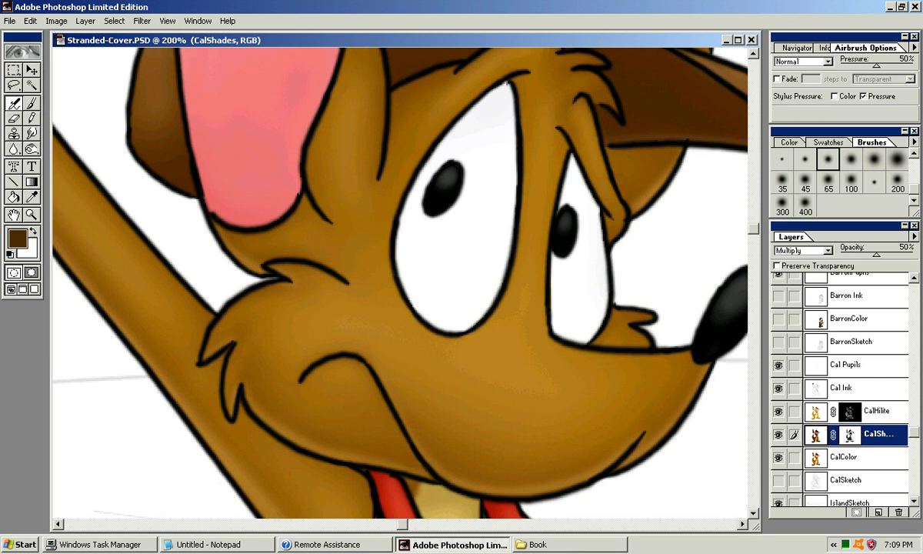
pyautogui.click(850, 434)
# Try a shading stroke in the larger eye and compare the face with the CalHilite layer hidden and shown.
pyautogui.moveTo(442, 309)
pyautogui.mouseDown()
pyautogui.moveTo(406, 249)
pyautogui.moveTo(421, 296)
pyautogui.moveTo(418, 277)
pyautogui.moveTo(449, 295)
pyautogui.moveTo(468, 286)
pyautogui.moveTo(446, 271)
pyautogui.mouseUp()
pyautogui.hotkey('ctrl', 'z')
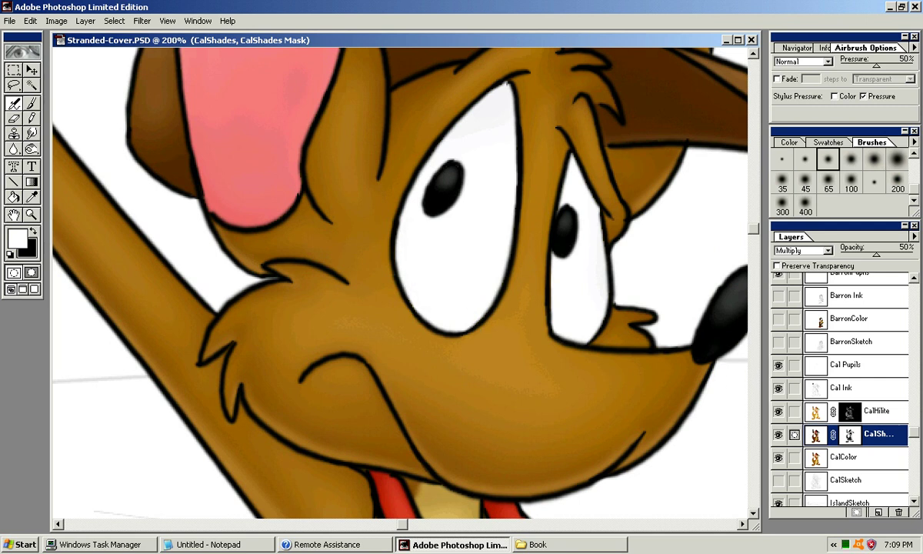
pyautogui.click(777, 411)
pyautogui.click(777, 412)
pyautogui.click(778, 411)
pyautogui.click(777, 411)
pyautogui.press('z')
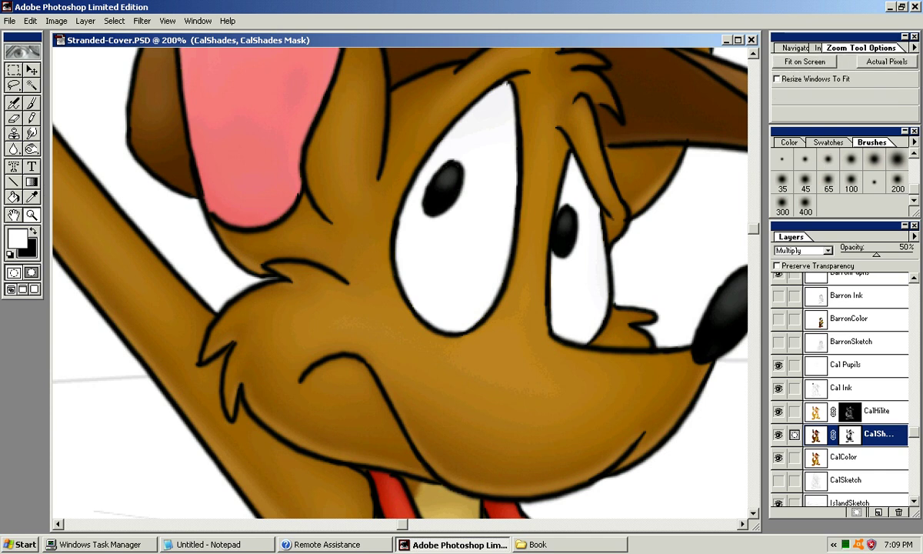
pyautogui.press('x')
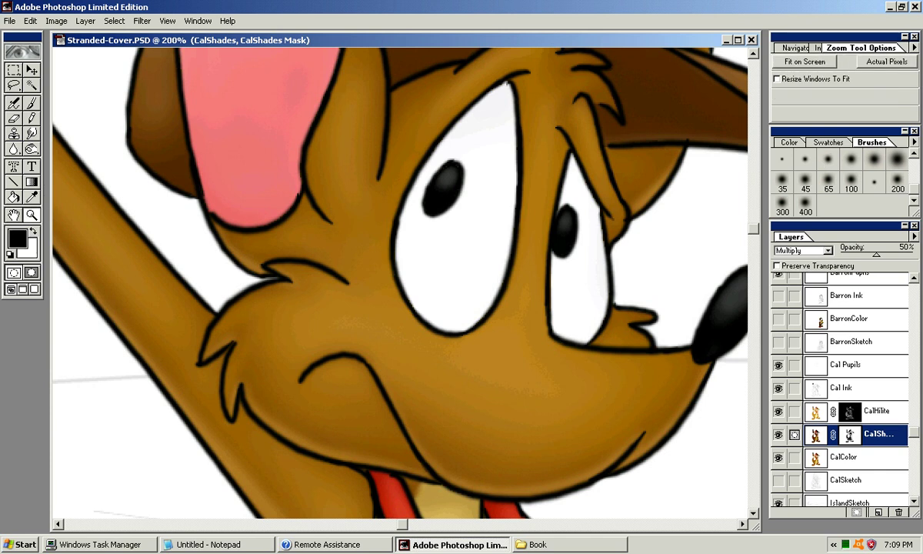
pyautogui.press('b')
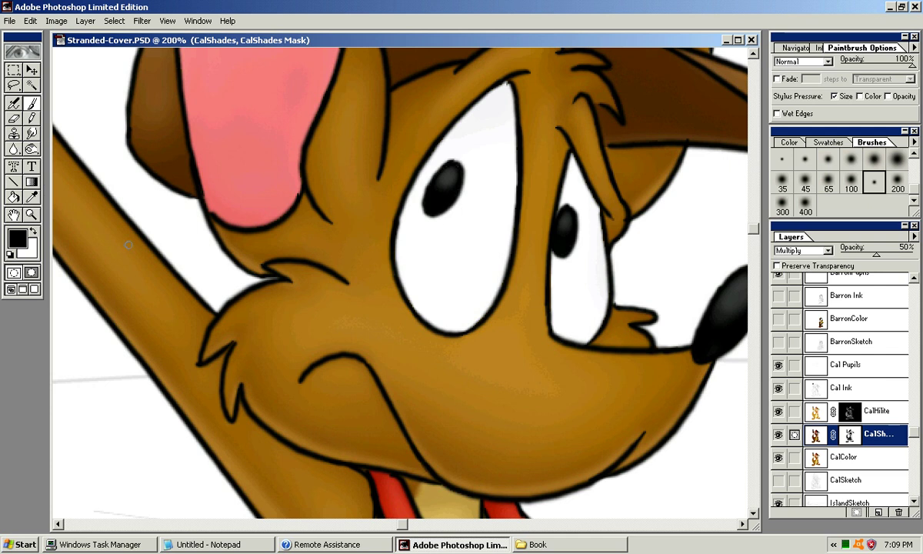
pyautogui.press('x')
pyautogui.press('x')
pyautogui.press('x')
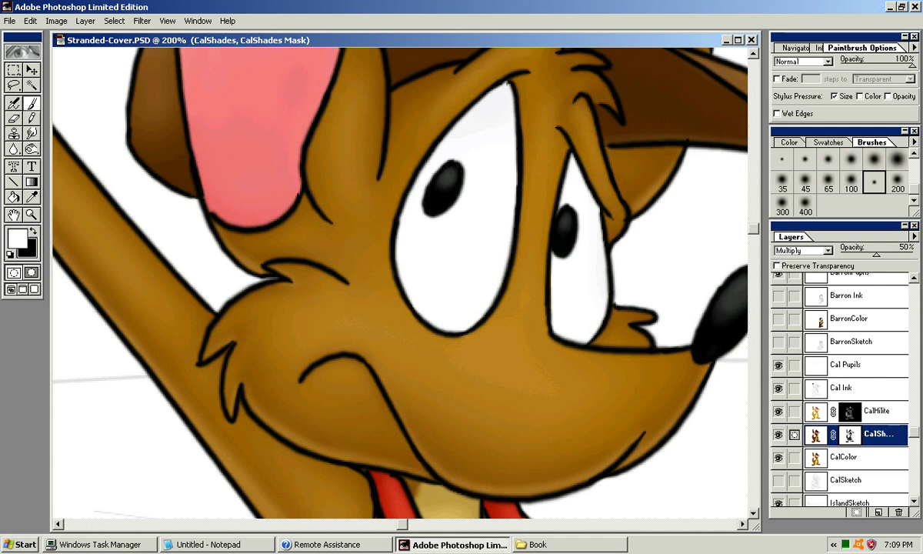
pyautogui.press('x')
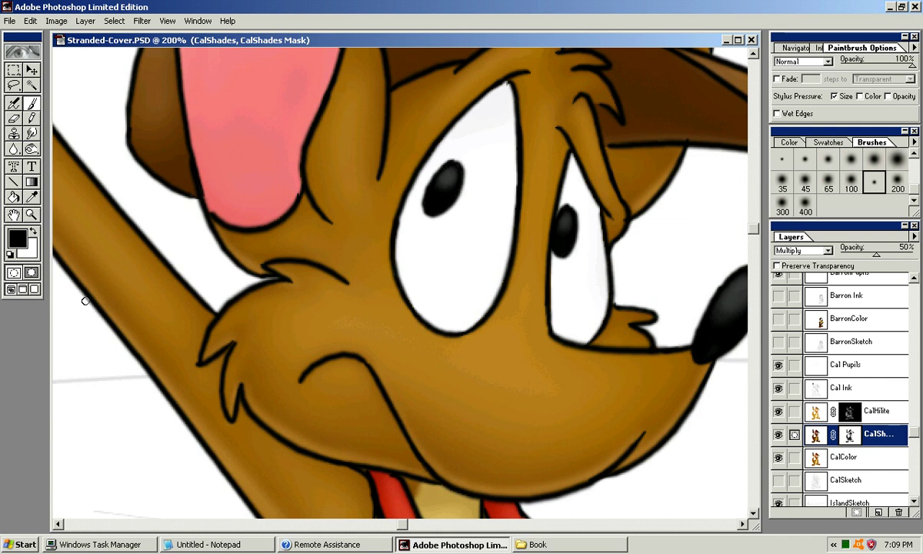
pyautogui.press('z')
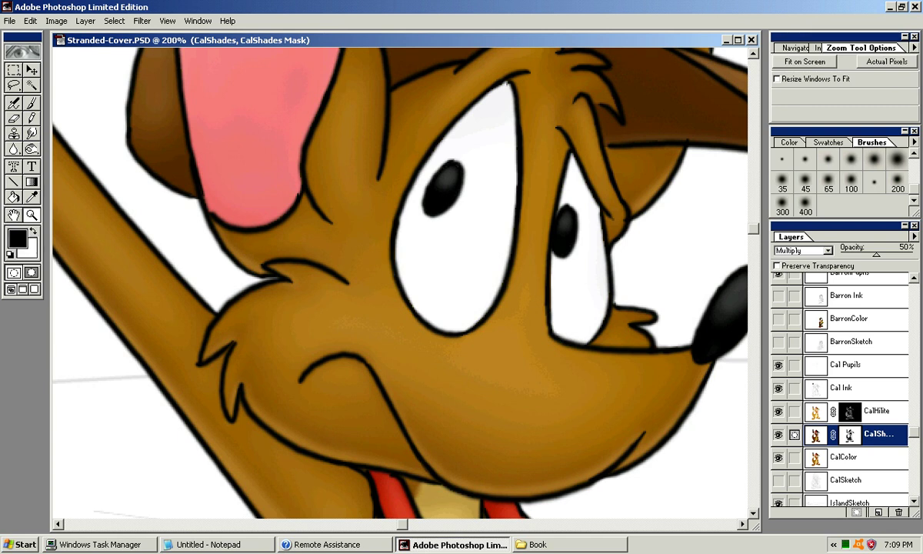
pyautogui.press('a')
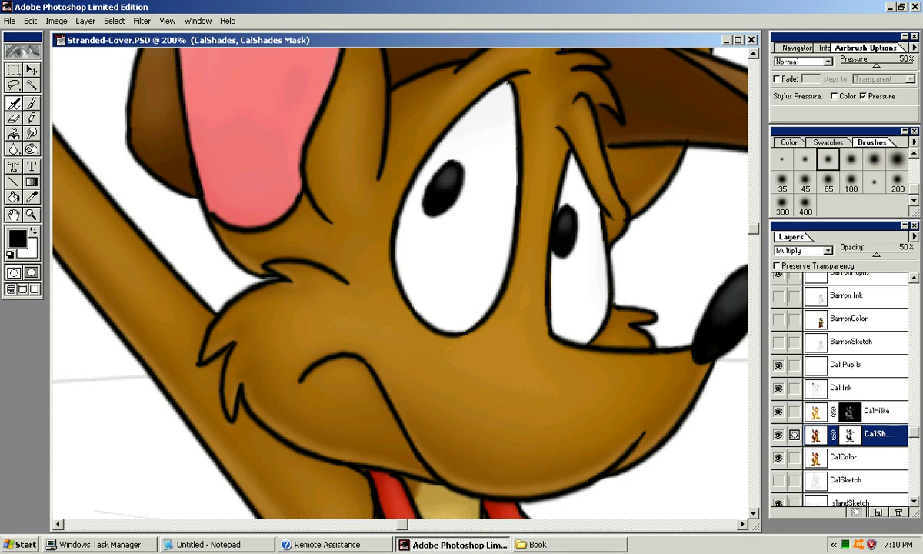
pyautogui.press('x')
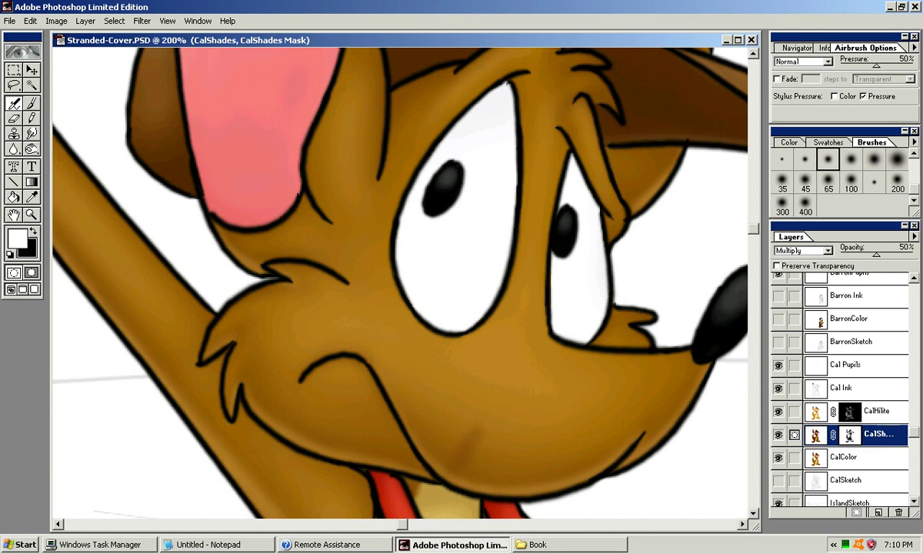
pyautogui.hotkey('ctrl', 'z')
# Airbrush soft grey shading in white on the CalShades mask along the inside edges of both eyes with small brushes.
pyautogui.moveTo(412, 217)
pyautogui.mouseDown()
pyautogui.moveTo(413, 276)
pyautogui.moveTo(459, 304)
pyautogui.moveTo(409, 254)
pyautogui.moveTo(477, 298)
pyautogui.moveTo(482, 275)
pyautogui.moveTo(420, 271)
pyautogui.moveTo(489, 260)
pyautogui.mouseUp()
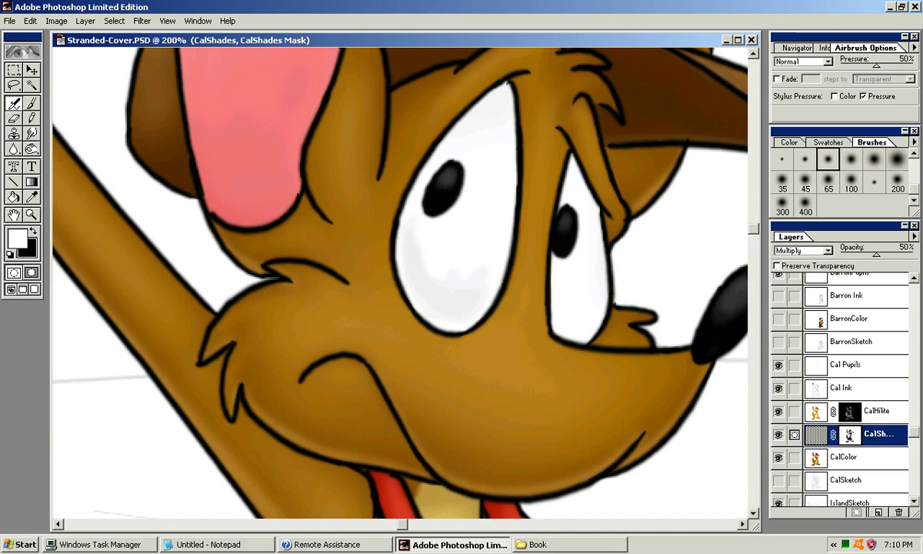
pyautogui.hotkey('ctrl', 'z')
pyautogui.hotkey('ctrl', 'z')
pyautogui.hotkey('ctrl', 'z')
pyautogui.moveTo(408, 249)
pyautogui.mouseDown()
pyautogui.moveTo(414, 224)
pyautogui.moveTo(406, 257)
pyautogui.moveTo(418, 296)
pyautogui.moveTo(450, 321)
pyautogui.mouseUp()
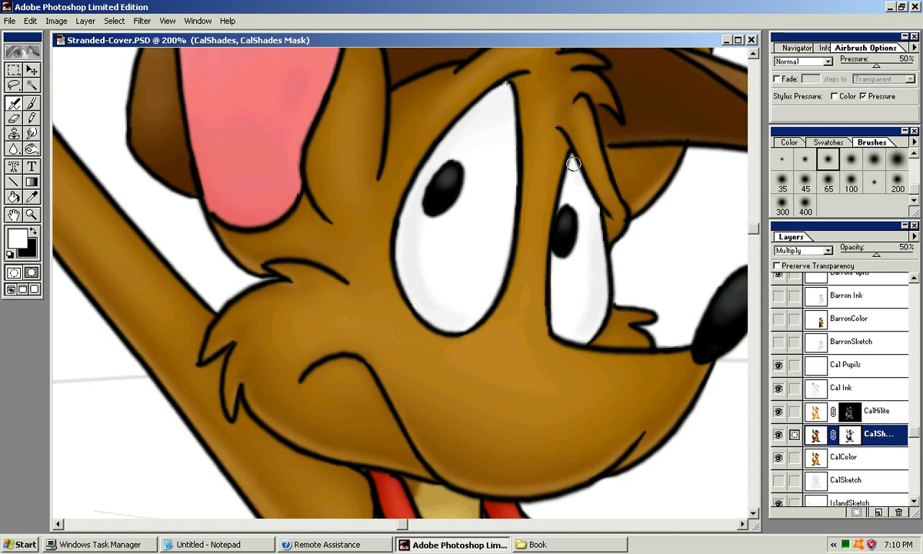
pyautogui.press('[')
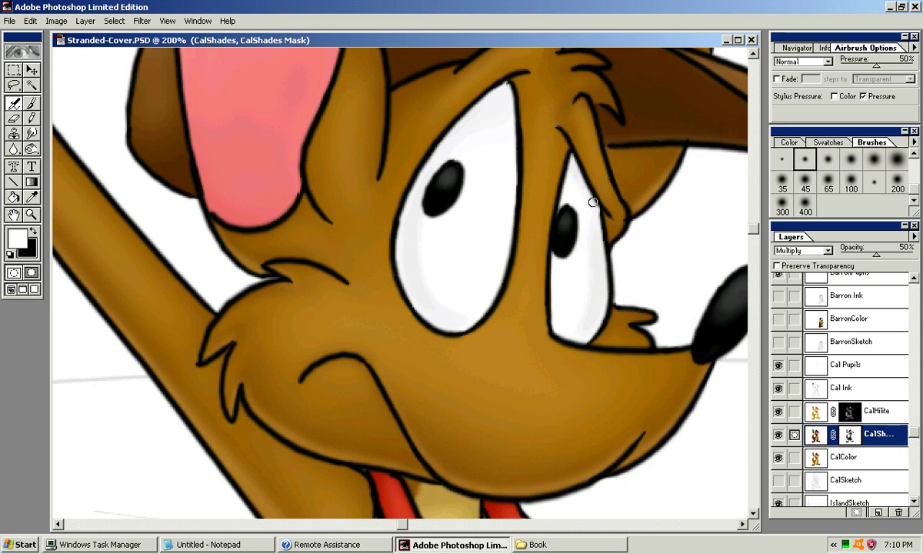
pyautogui.moveTo(507, 87); pyautogui.dragTo(476, 119)
# Activate the CalHilite layer mask for further highlight work on the character.
pyautogui.moveTo(642, 236)
pyautogui.mouseDown()
pyautogui.moveTo(595, 215)
pyautogui.moveTo(566, 216)
pyautogui.mouseUp()
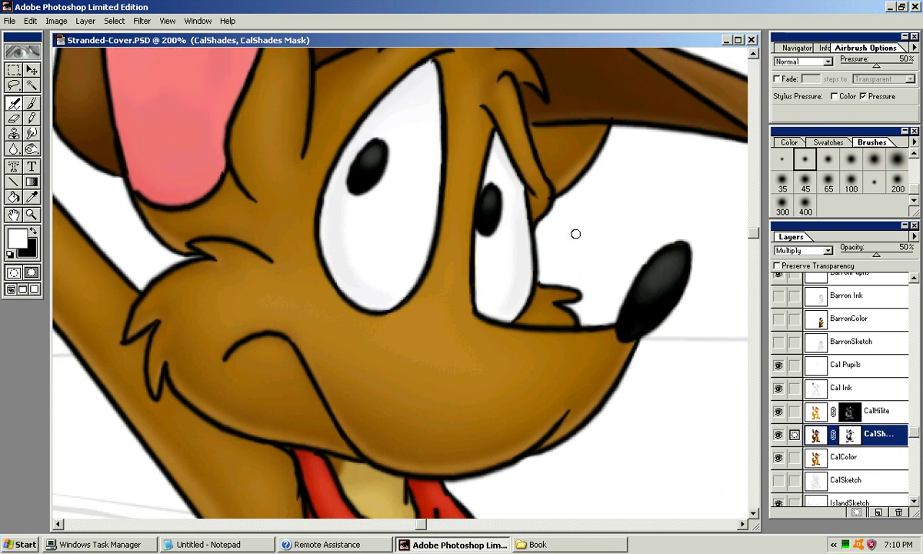
pyautogui.hotkey('ctrl', '-')
pyautogui.hotkey('ctrl', '-')
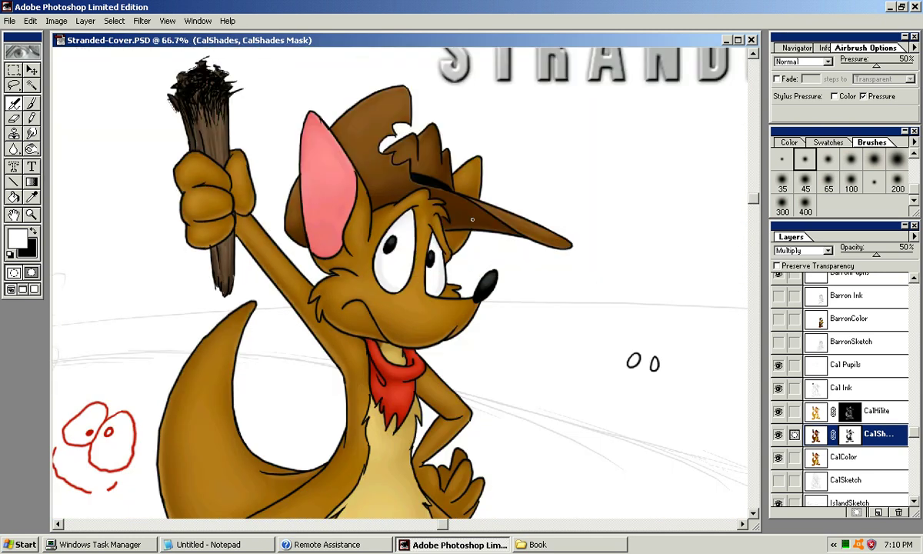
pyautogui.moveTo(409, 178)
pyautogui.mouseDown()
pyautogui.moveTo(484, 83)
pyautogui.moveTo(462, 145)
pyautogui.moveTo(460, 206)
pyautogui.mouseUp()
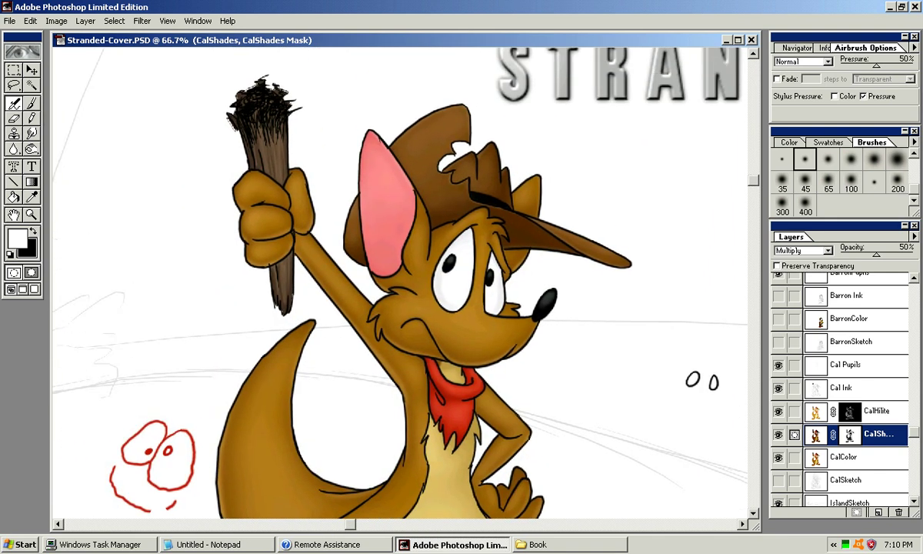
pyautogui.press(']')
pyautogui.press(']')
pyautogui.press(']')
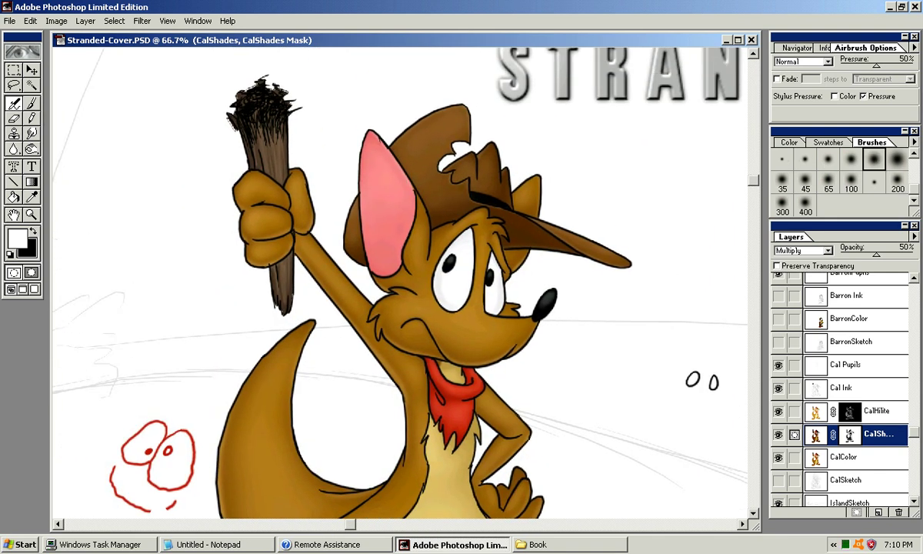
pyautogui.hotkey('alt', ']')
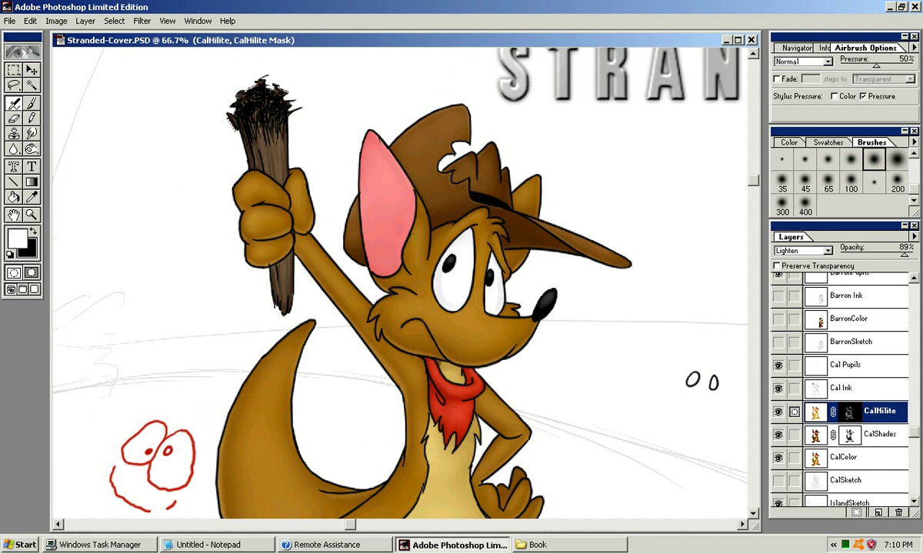
# Airbrush soft white highlight strokes on the CalHilite mask along the hat beside the pink ear with the 35 px brush.
pyautogui.press(']')
pyautogui.press(']')
pyautogui.press(']')
pyautogui.press(']')
pyautogui.press('[')
pyautogui.press('[')
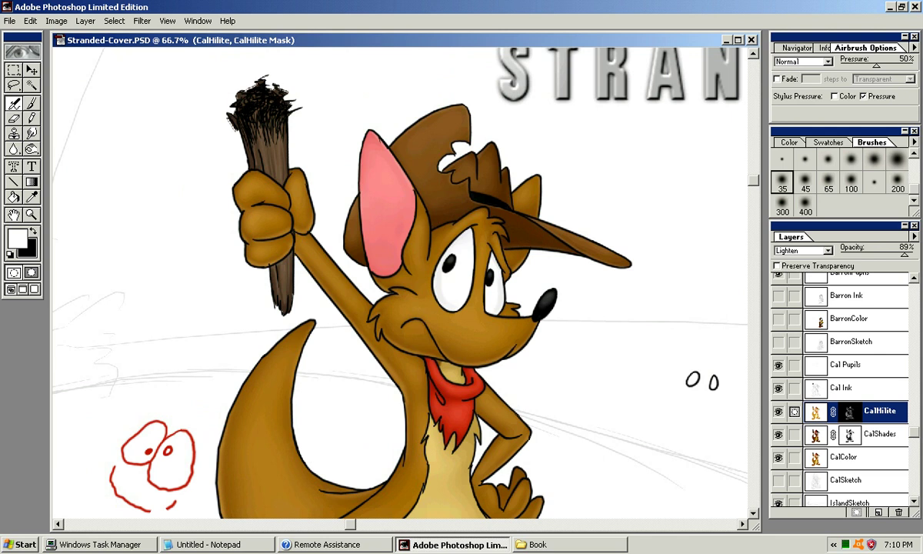
pyautogui.moveTo(417, 235); pyautogui.dragTo(415, 189)
pyautogui.moveTo(420, 229); pyautogui.dragTo(415, 188)
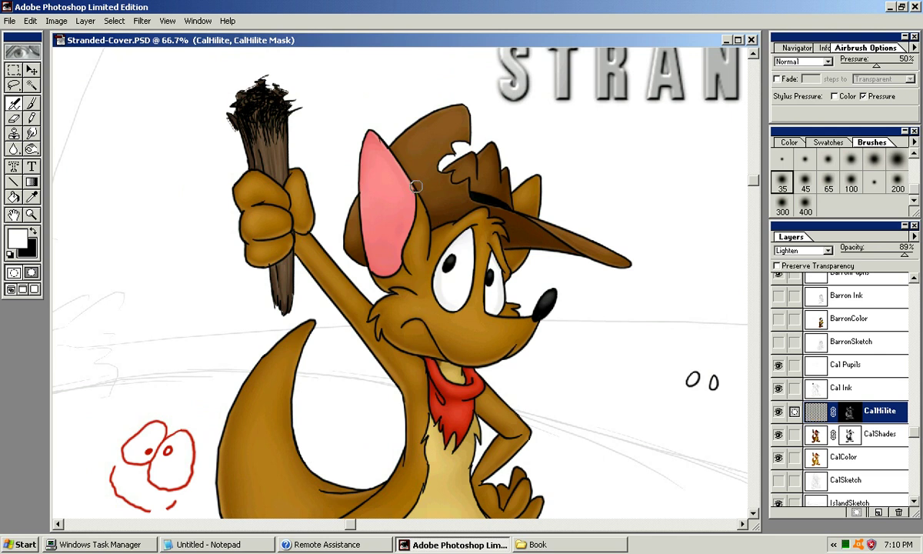
# Examine the shading and highlights over the whole character, from the full figure down to the face.
pyautogui.moveTo(449, 148); pyautogui.dragTo(444, 72)
pyautogui.moveTo(443, 149); pyautogui.dragTo(480, 66)
pyautogui.press(']')
pyautogui.press(']')
pyautogui.press(']')
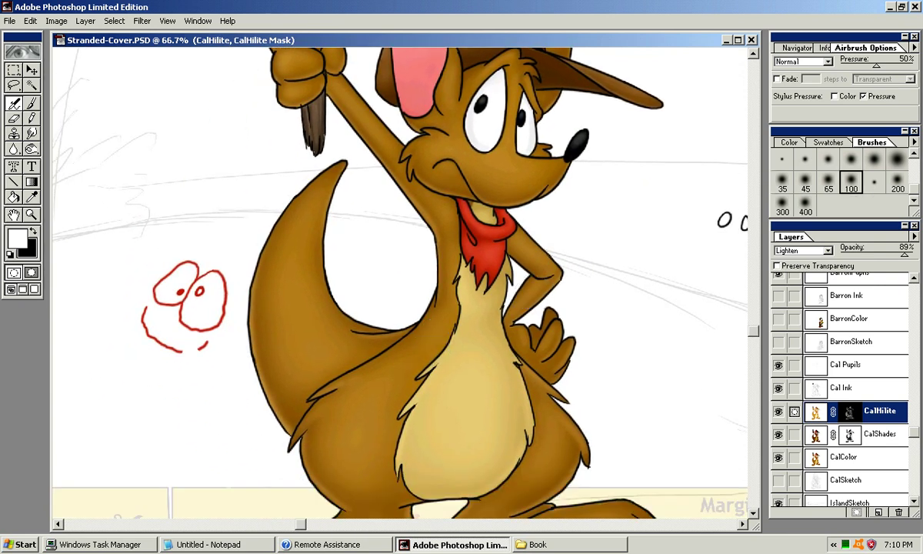
pyautogui.moveTo(416, 307); pyautogui.dragTo(425, 265)
pyautogui.hotkey('ctrl', '-')
pyautogui.hotkey('ctrl', '-')
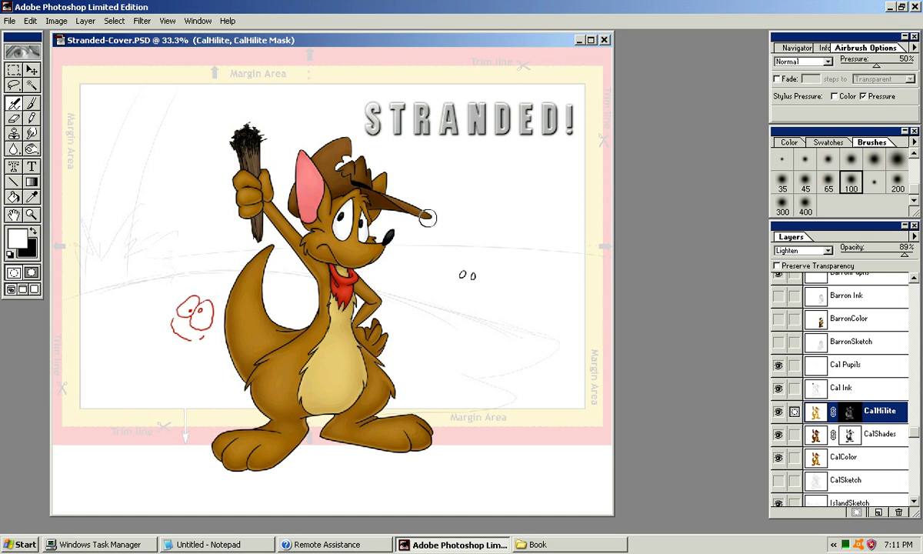
pyautogui.hotkey('ctrl', '+')
pyautogui.hotkey('ctrl', '+')
pyautogui.moveTo(439, 186); pyautogui.dragTo(408, 287)
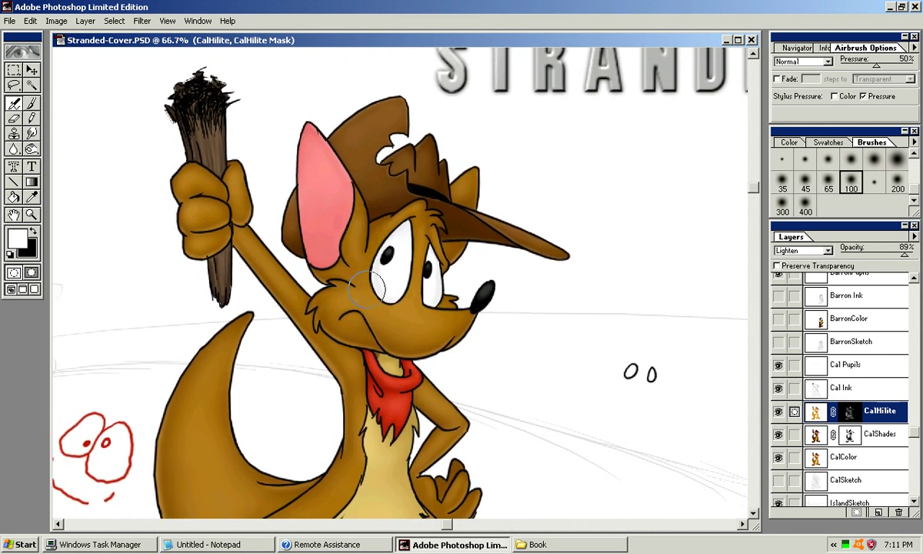
pyautogui.hotkey('ctrl', '+')
pyautogui.hotkey('ctrl', '+')
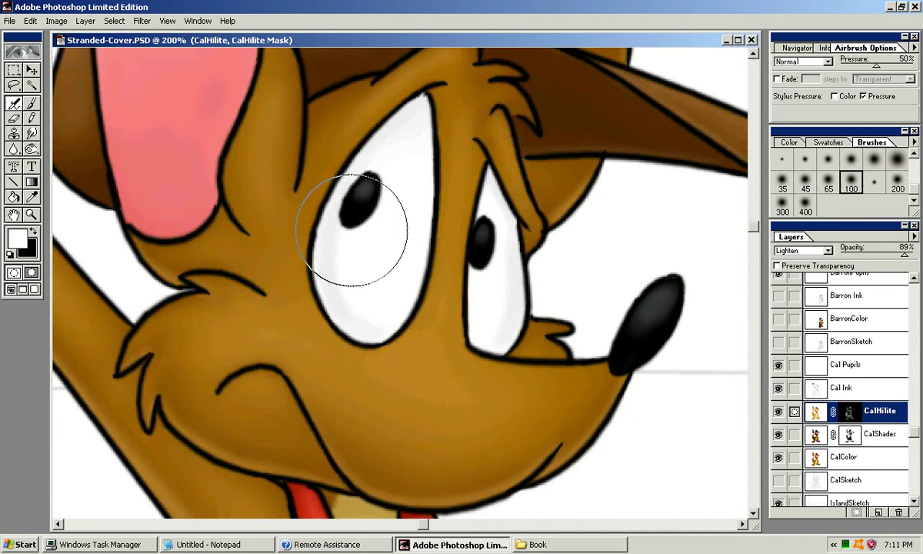
pyautogui.hotkey('ctrl', '-')
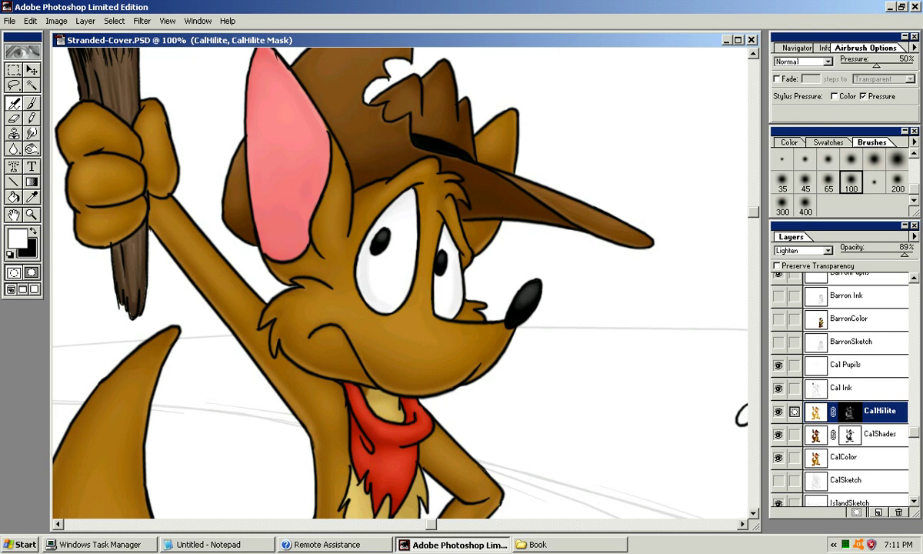
# Choose a small soft airbrush for highlighting the character's pink inner ear.
pyautogui.scroll(2, 278, 233)
pyautogui.hotkey('ctrl', '+')
pyautogui.moveTo(286, 225)
pyautogui.mouseDown()
pyautogui.moveTo(412, 289)
pyautogui.moveTo(430, 330)
pyautogui.mouseUp()
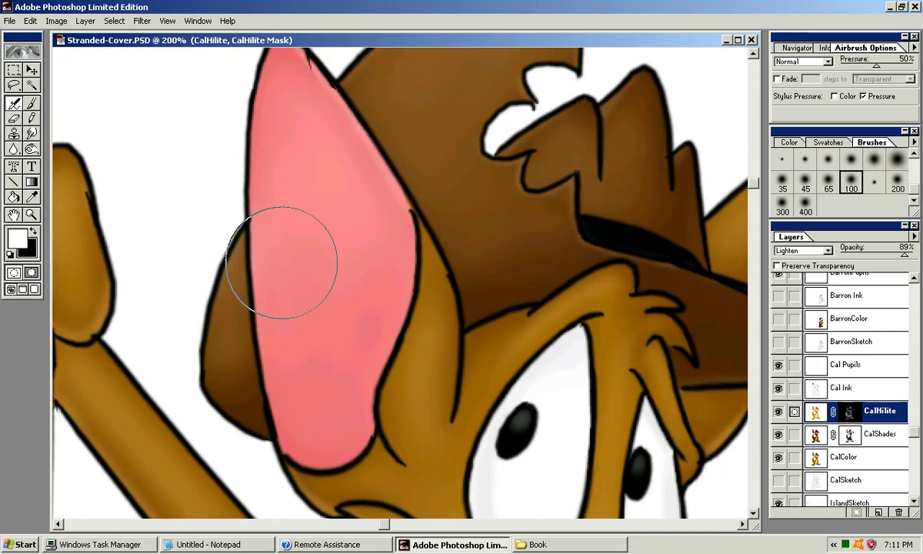
pyautogui.press('n')
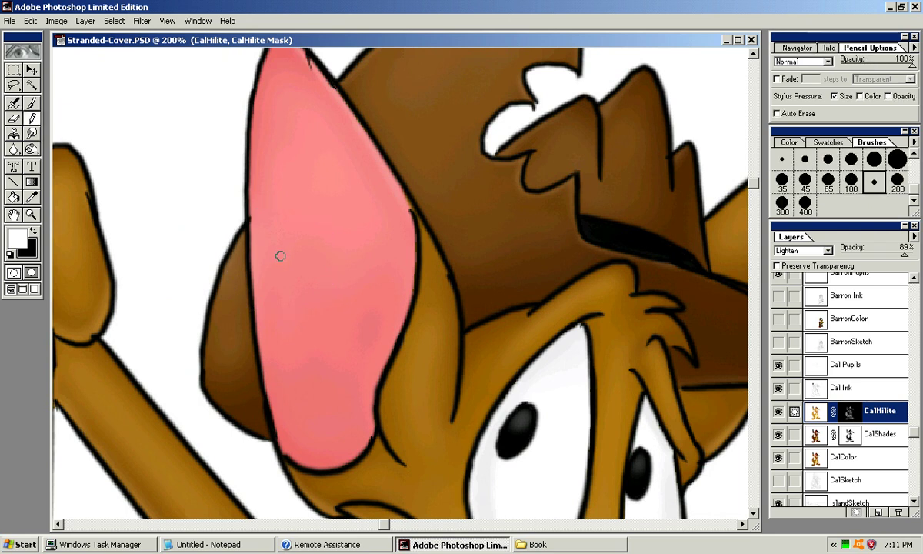
pyautogui.press('j')
pyautogui.press(']')
pyautogui.press(']')
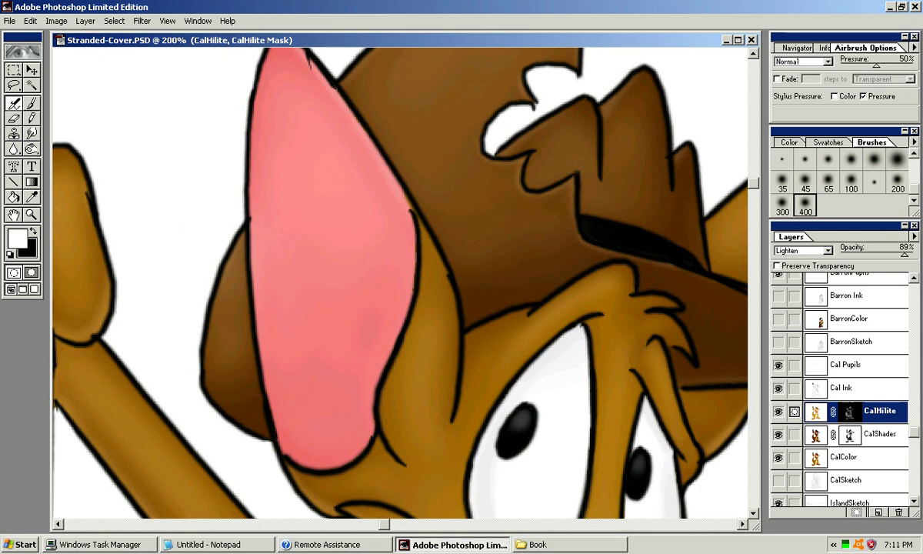
pyautogui.press('[')
pyautogui.press('[')
pyautogui.press('[')
pyautogui.press('[')
pyautogui.press('[')
pyautogui.press('[')
pyautogui.press('[')
pyautogui.press('[')
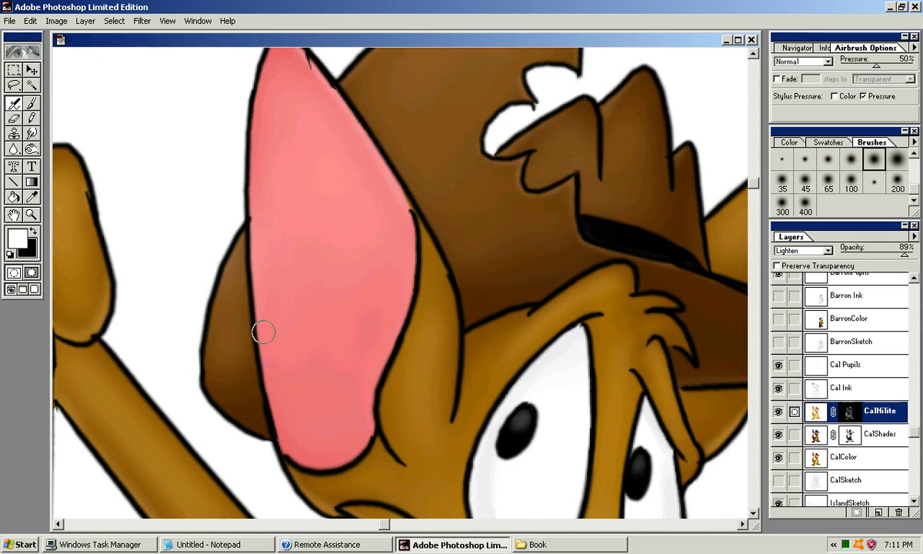
# Airbrush a soft white highlight on the CalHilite mask along the outer edge of the pink inner ear, undoing unsatisfactory strokes.
pyautogui.moveTo(263, 370); pyautogui.dragTo(276, 313)
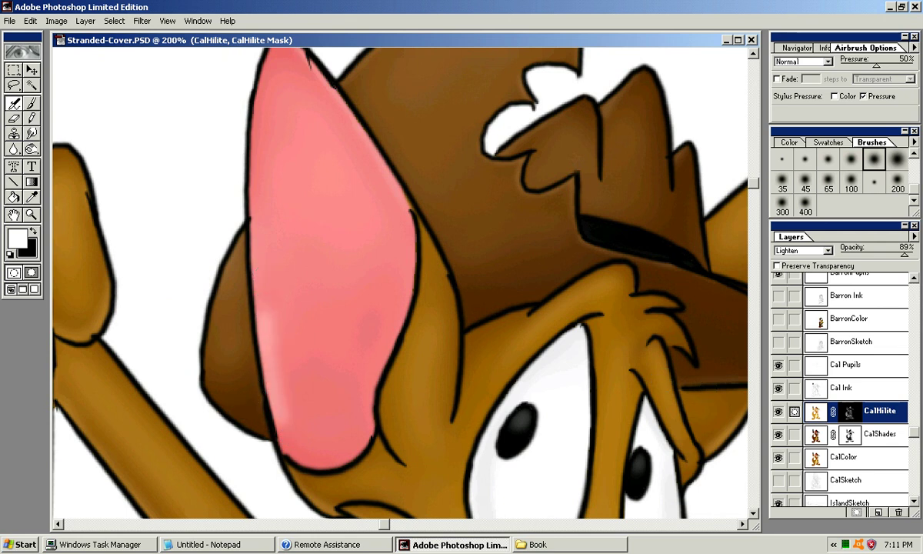
pyautogui.hotkey('ctrl', 'z')
pyautogui.moveTo(247, 277); pyautogui.dragTo(294, 438)
pyautogui.hotkey('ctrl', 'z')
pyautogui.moveTo(259, 342)
pyautogui.mouseDown()
pyautogui.moveTo(287, 439)
pyautogui.moveTo(264, 294)
pyautogui.mouseUp()
pyautogui.hotkey('ctrl', 'z')
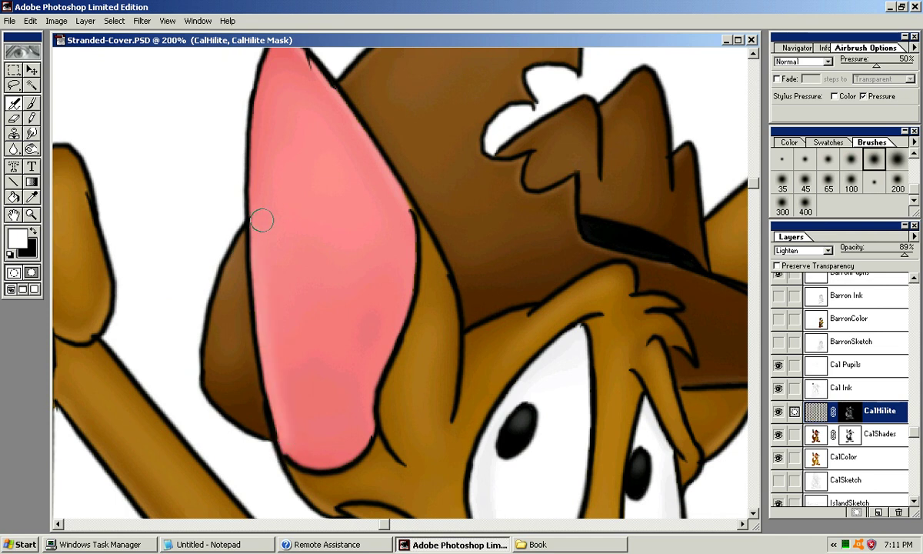
# Airbrush a thin white highlight on the CalHilite mask down the brown fur rim beside the pink ear with a smaller brush.
pyautogui.moveTo(276, 189)
pyautogui.mouseDown()
pyautogui.moveTo(252, 289)
pyautogui.moveTo(255, 162)
pyautogui.mouseUp()
pyautogui.press('[')
pyautogui.press('[')
pyautogui.press('[')
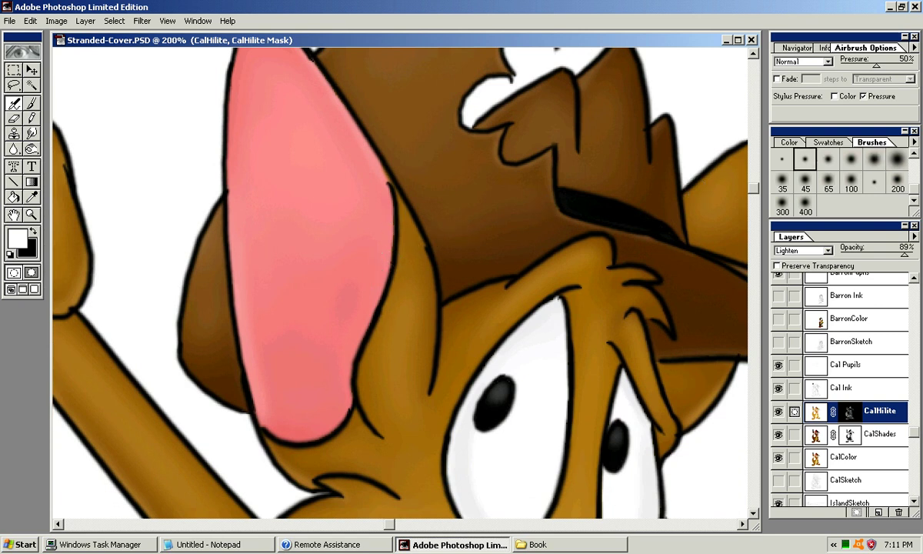
pyautogui.moveTo(364, 389)
pyautogui.mouseDown()
pyautogui.moveTo(386, 315)
pyautogui.moveTo(362, 396)
pyautogui.moveTo(392, 440)
pyautogui.mouseUp()
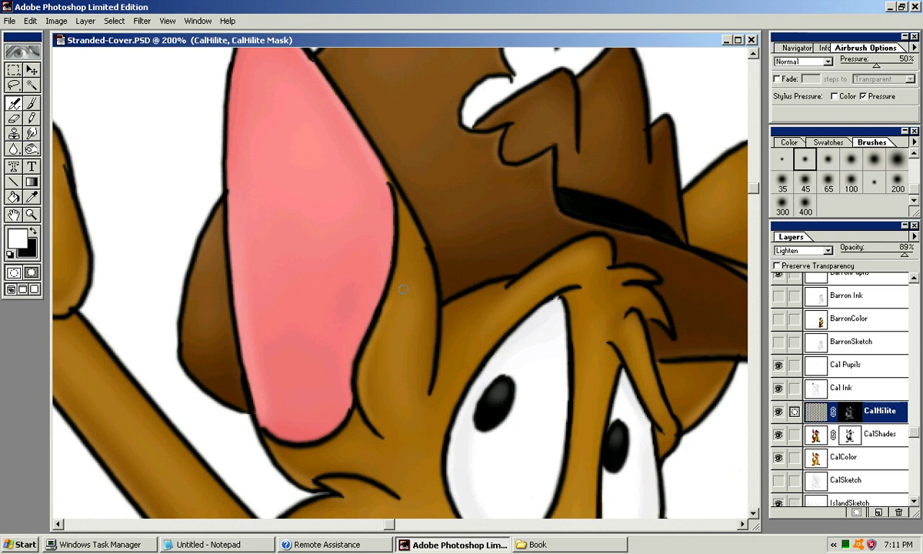
pyautogui.hotkey('ctrl', 'z')
pyautogui.moveTo(377, 315); pyautogui.dragTo(387, 427)
pyautogui.hotkey('ctrl', '-')
pyautogui.hotkey('ctrl', '-')
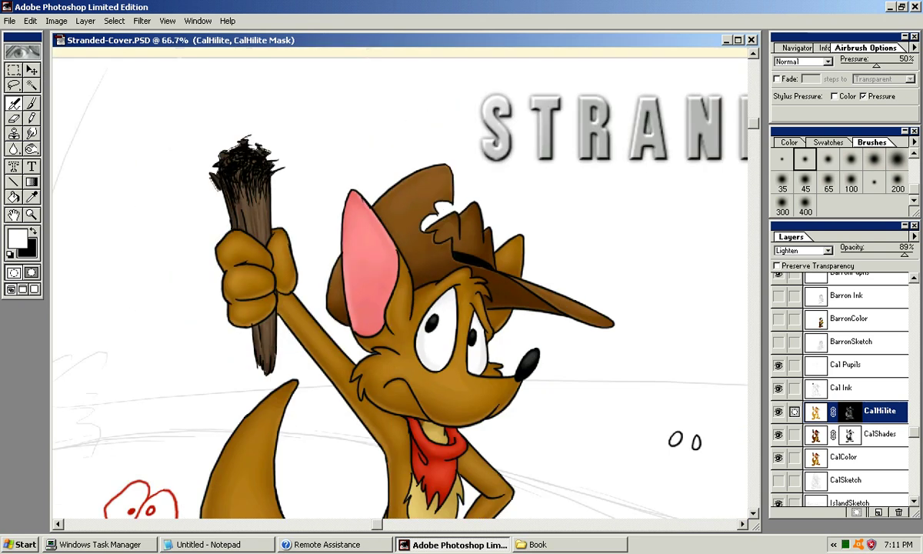
pyautogui.moveTo(387, 428); pyautogui.dragTo(365, 371)
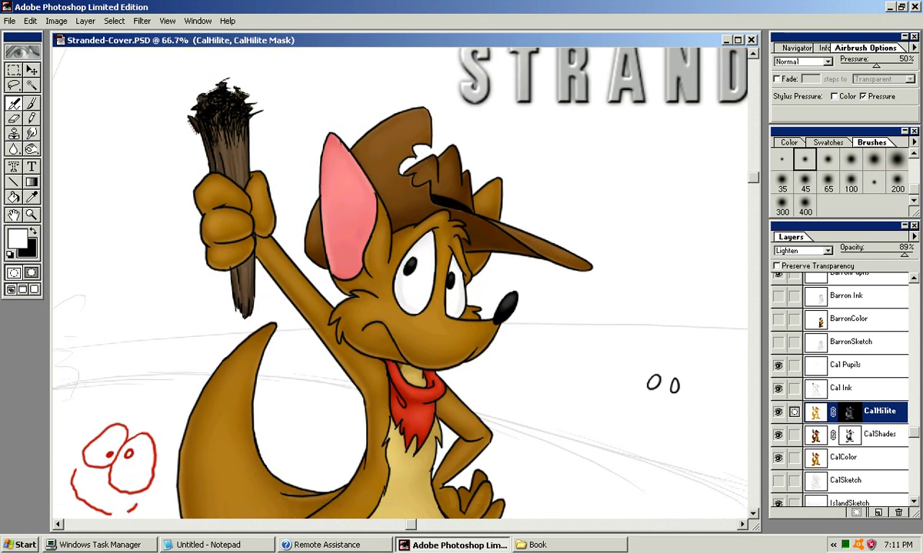
pyautogui.moveTo(446, 311); pyautogui.dragTo(427, 249)
# Airbrush a soft white highlight on the CalHilite mask along the upper edge of the furry cheek with a slightly larger brush.
pyautogui.hotkey('ctrl', '+')
pyautogui.hotkey('ctrl', '+')
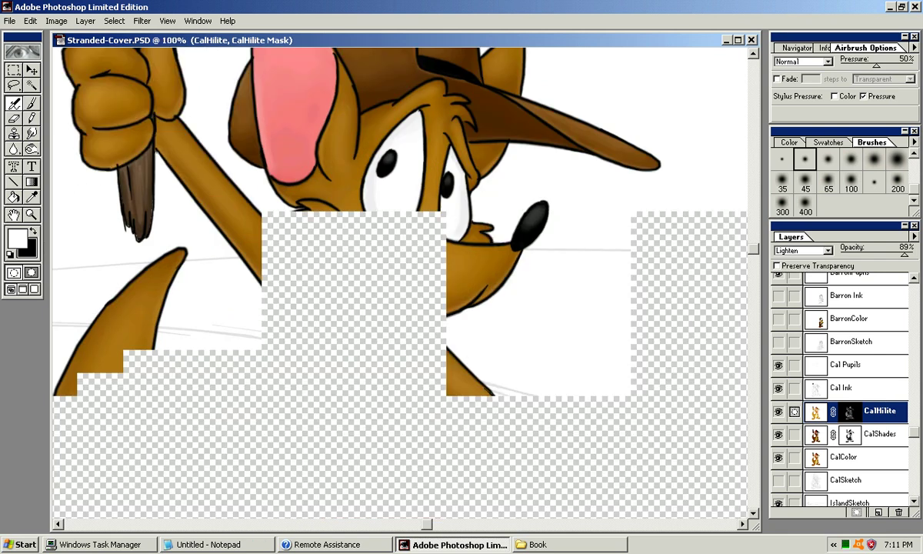
pyautogui.moveTo(478, 238); pyautogui.dragTo(546, 295)
pyautogui.press(']')
pyautogui.press(']')
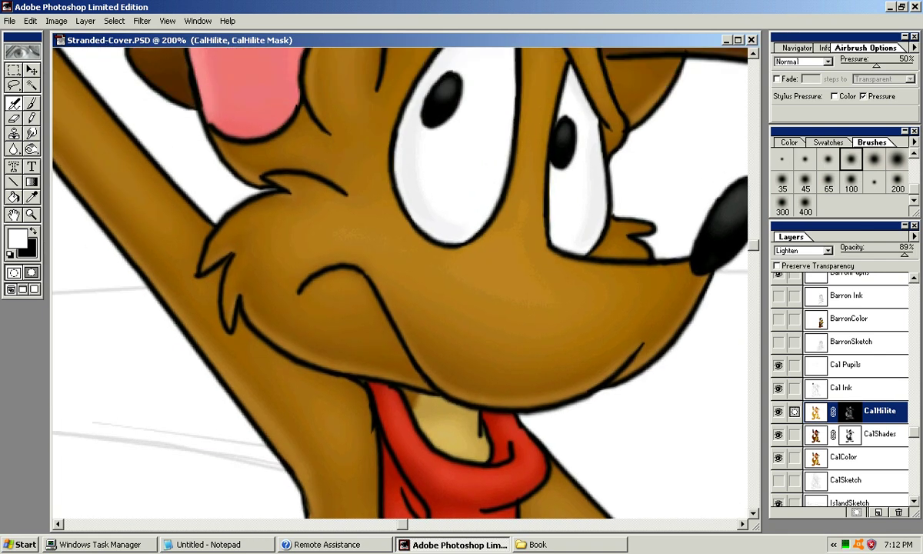
pyautogui.moveTo(237, 232)
pyautogui.mouseDown()
pyautogui.moveTo(334, 230)
pyautogui.moveTo(224, 247)
pyautogui.moveTo(307, 215)
pyautogui.mouseUp()
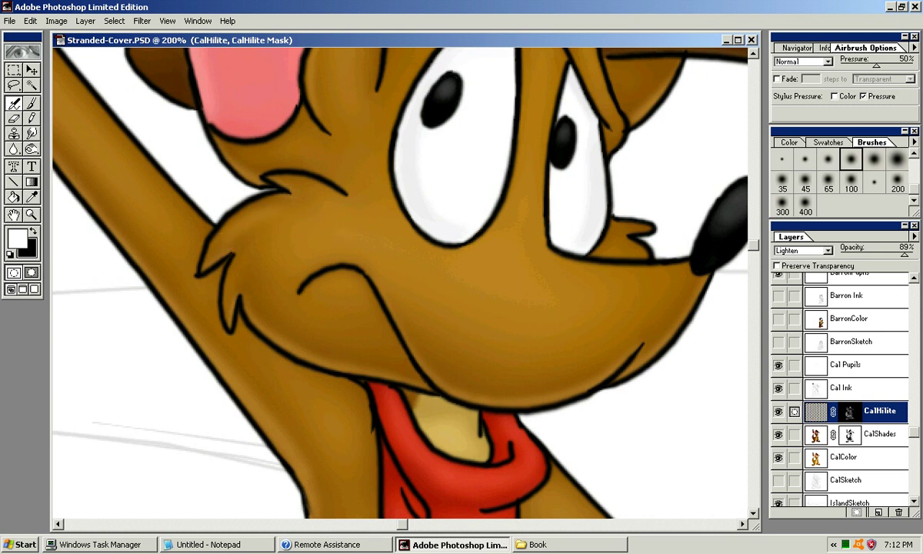
# Build up a broader soft highlight on the CalHilite mask across the cheek behind the mouth corner.
pyautogui.press(']')
pyautogui.press(']')
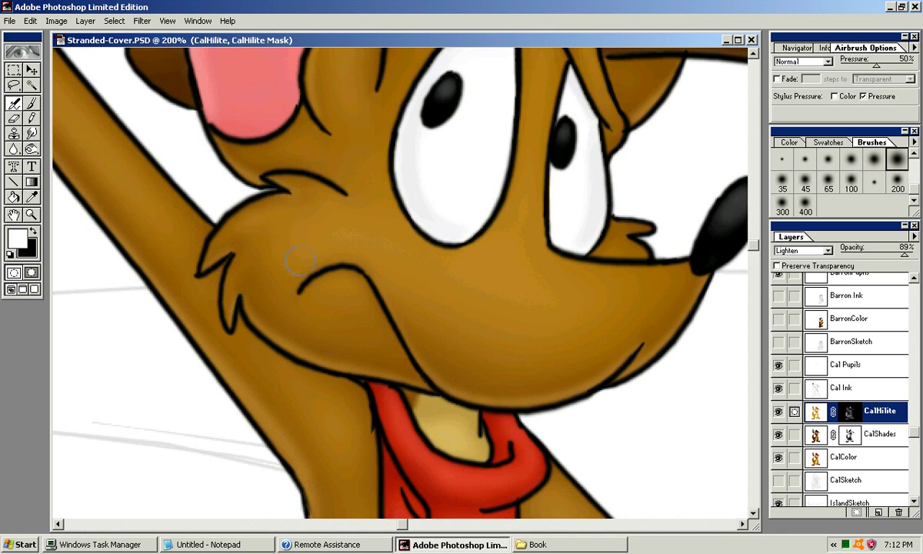
pyautogui.press('[')
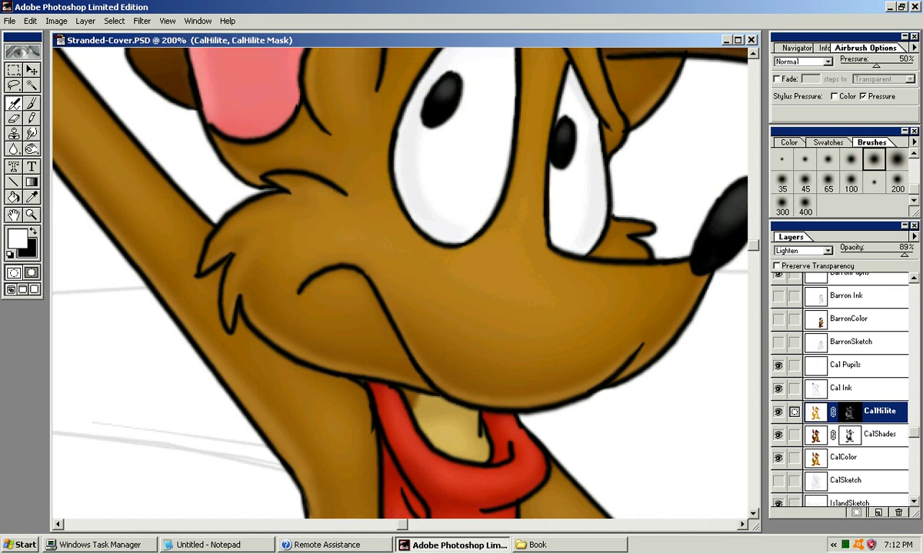
pyautogui.moveTo(245, 250); pyautogui.dragTo(310, 305)
pyautogui.moveTo(407, 257); pyautogui.dragTo(354, 322)
pyautogui.press('[')
pyautogui.press('[')
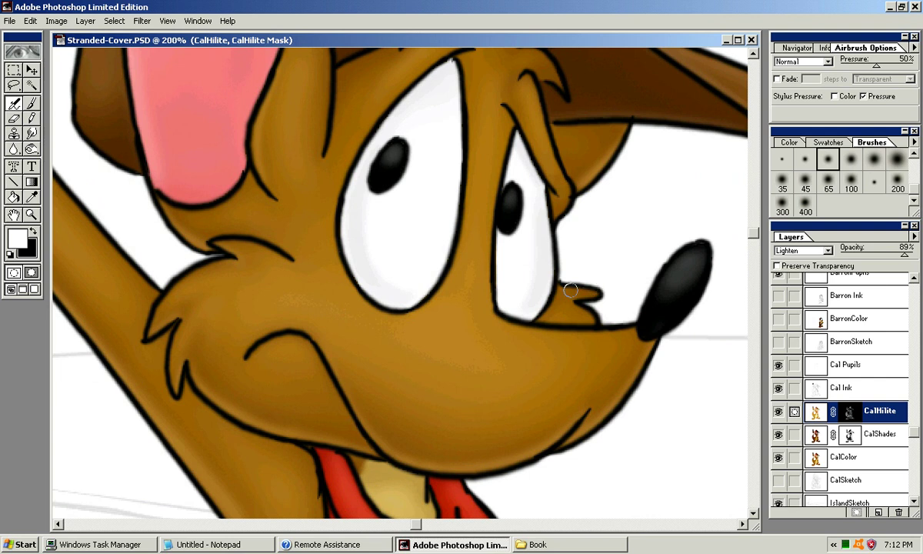
pyautogui.moveTo(614, 292)
pyautogui.mouseDown()
pyautogui.moveTo(561, 285)
pyautogui.moveTo(575, 376)
pyautogui.moveTo(625, 403)
pyautogui.moveTo(723, 316)
pyautogui.mouseUp()
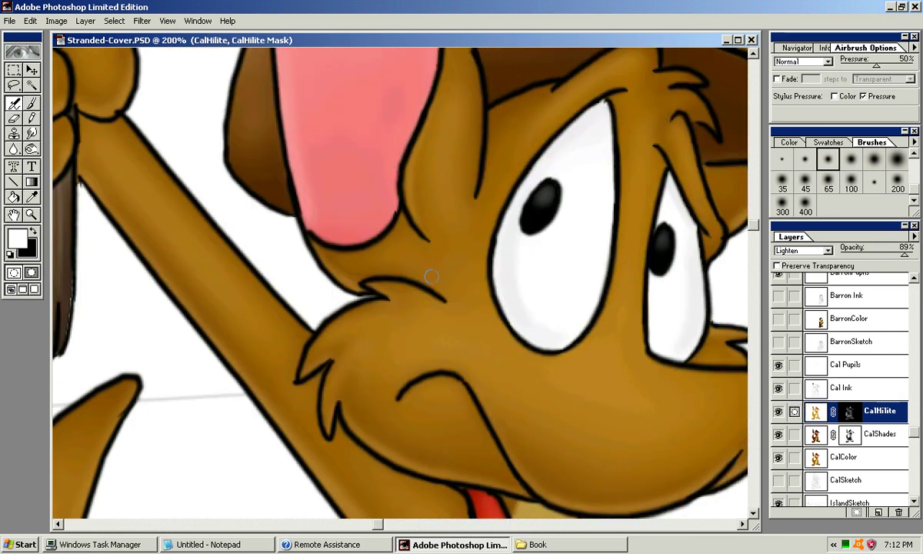
# Soften the highlight on the CalHilite mask around the fur crease beside the larger eye by airbrushing in black with a larger brush.
pyautogui.press('x')
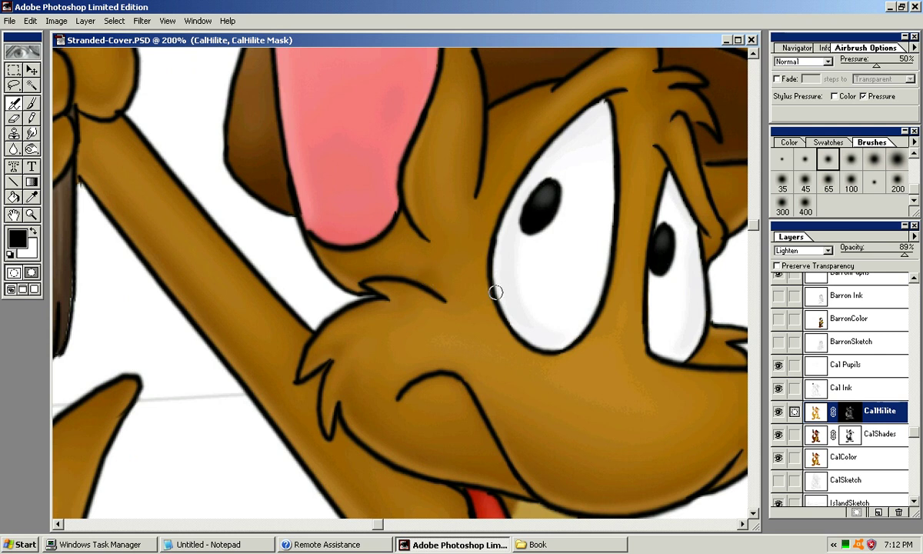
pyautogui.press(']')
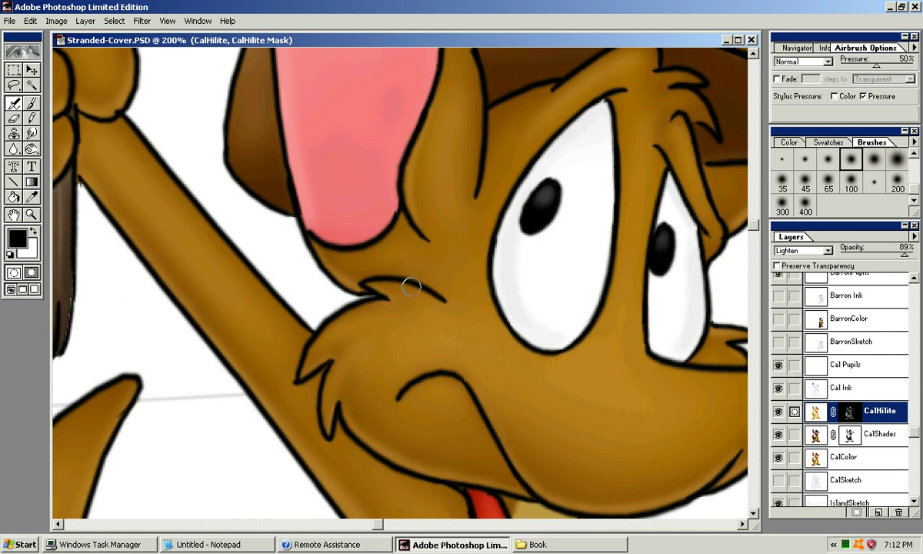
pyautogui.press(']')
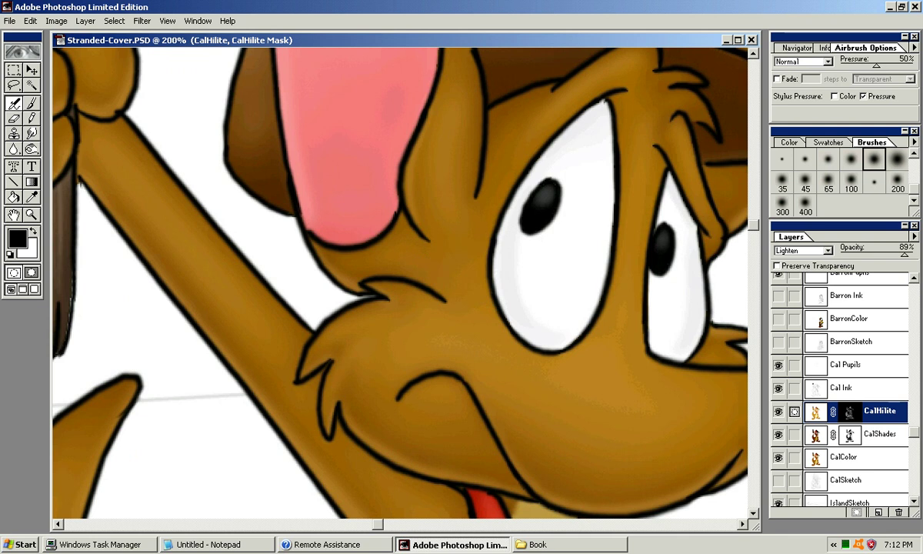
pyautogui.press(']')
pyautogui.moveTo(427, 282)
pyautogui.mouseDown()
pyautogui.moveTo(446, 297)
pyautogui.moveTo(436, 273)
pyautogui.mouseUp()
pyautogui.moveTo(503, 214); pyautogui.dragTo(437, 249)
pyautogui.hotkey('ctrl', '-')
pyautogui.hotkey('ctrl', '-')
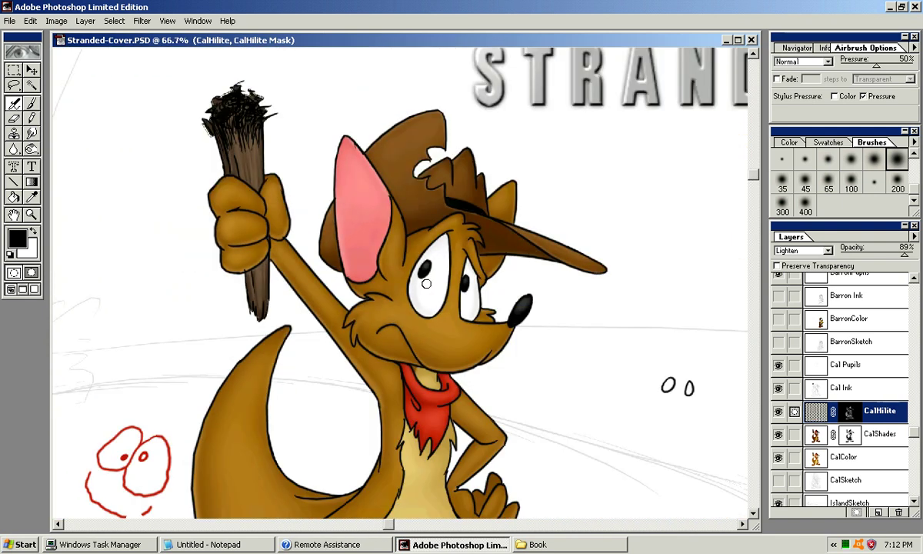
# Airbrush white on the CalShades mask along the upper edge of the hat crown with a small soft brush.
pyautogui.press('x')
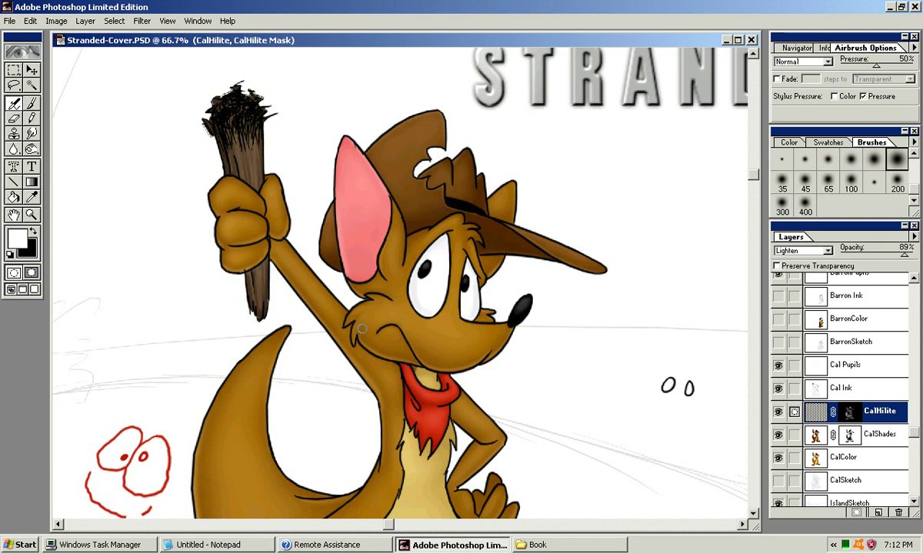
pyautogui.scroll(-2, 339, 312)
pyautogui.moveTo(401, 176); pyautogui.dragTo(429, 207)
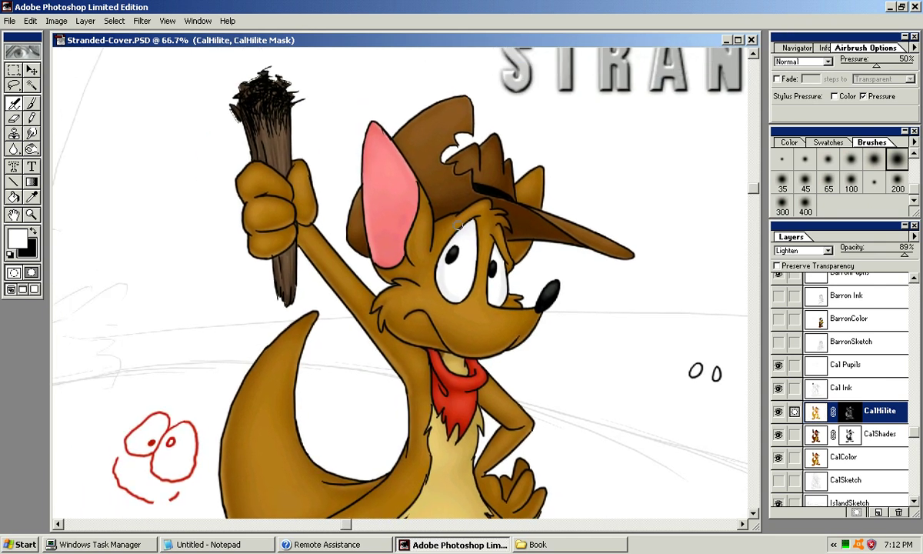
pyautogui.click(851, 183)
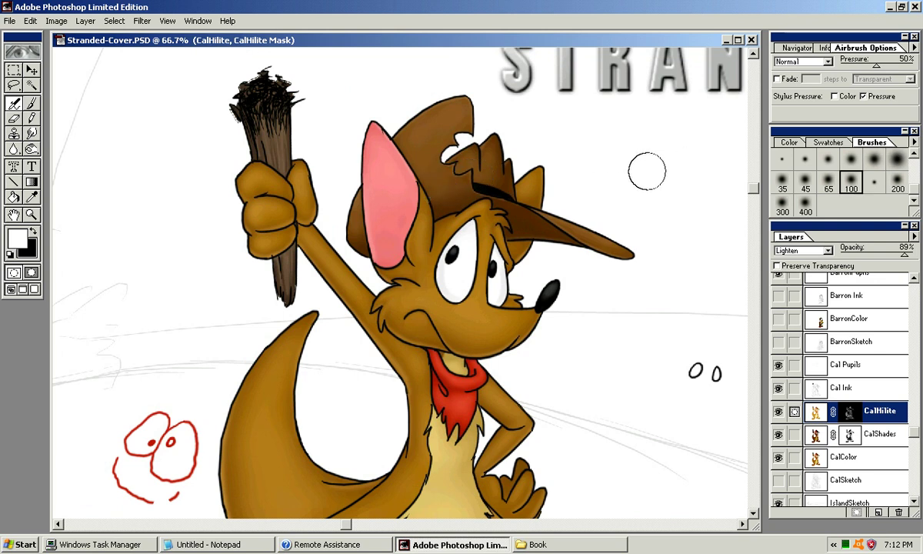
pyautogui.hotkey('ctrl', '+')
pyautogui.moveTo(400, 231); pyautogui.dragTo(394, 314)
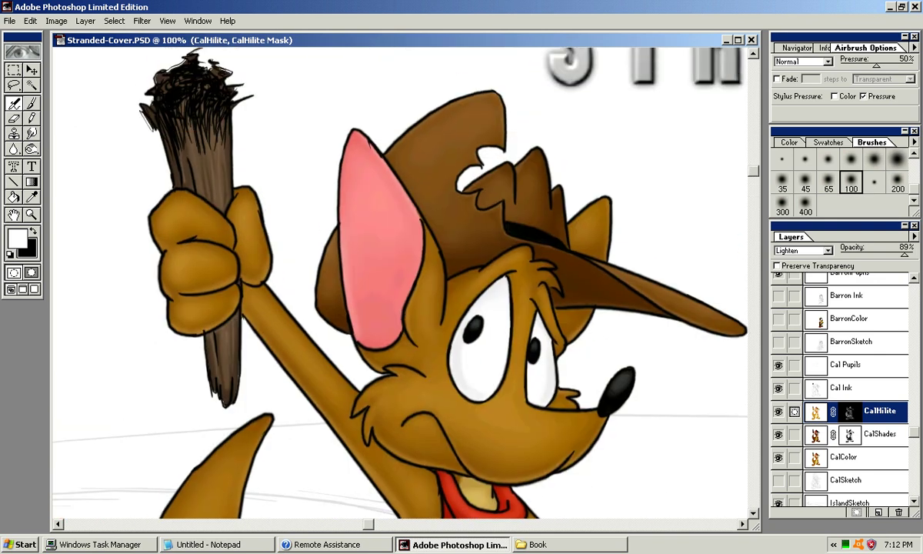
pyautogui.hotkey('alt', '[')
pyautogui.hotkey('ctrl', '+')
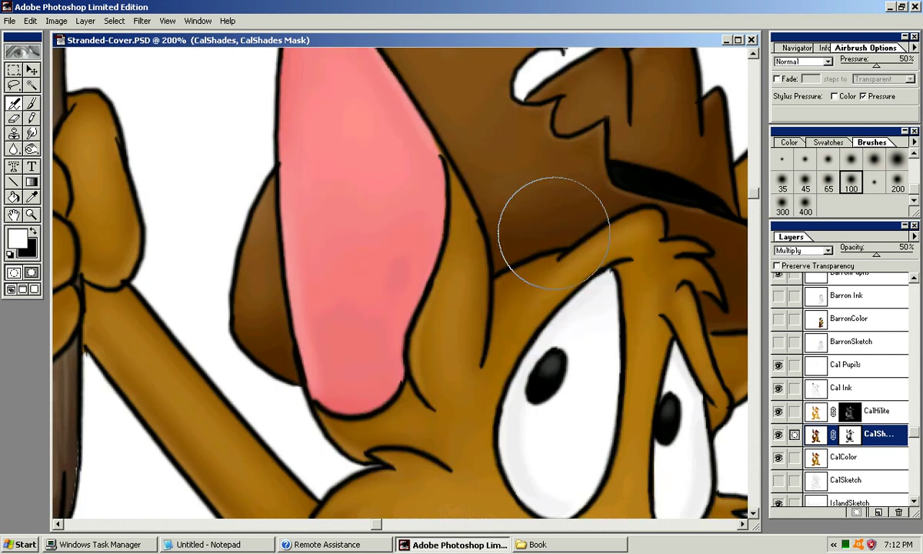
pyautogui.scroll(2, 515, 165)
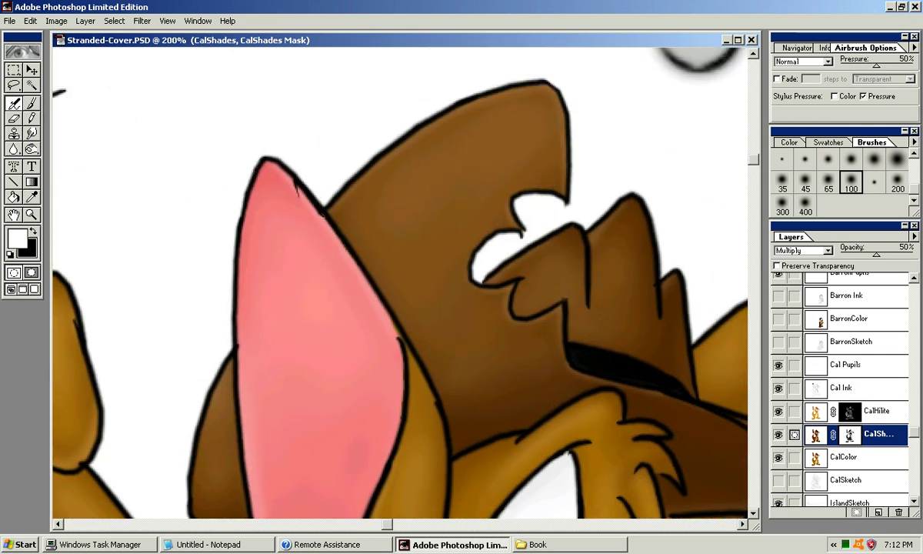
pyautogui.press('r')
pyautogui.press('j')
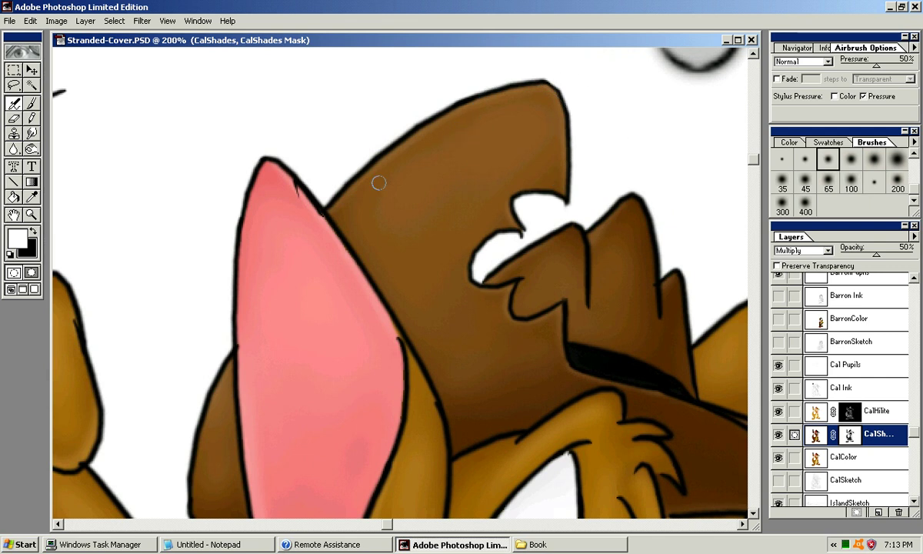
pyautogui.click(781, 159)
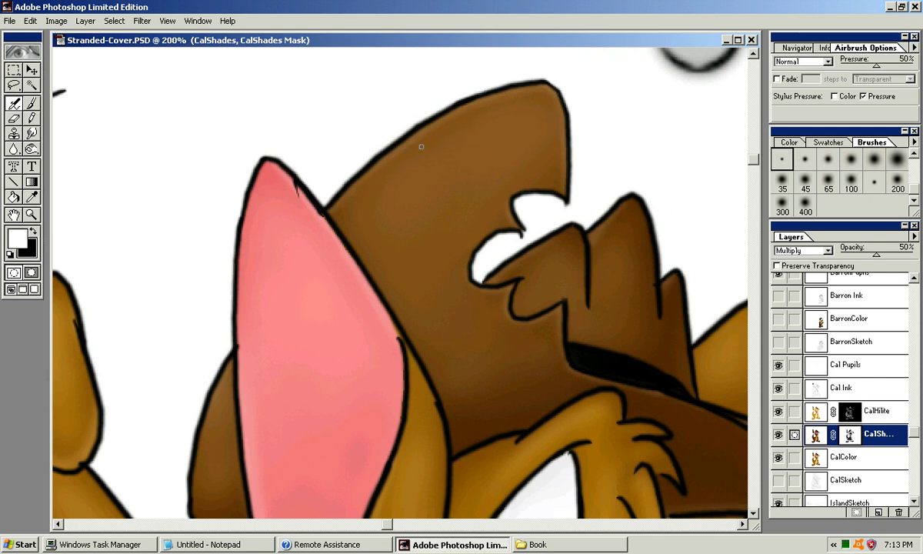
pyautogui.press(']')
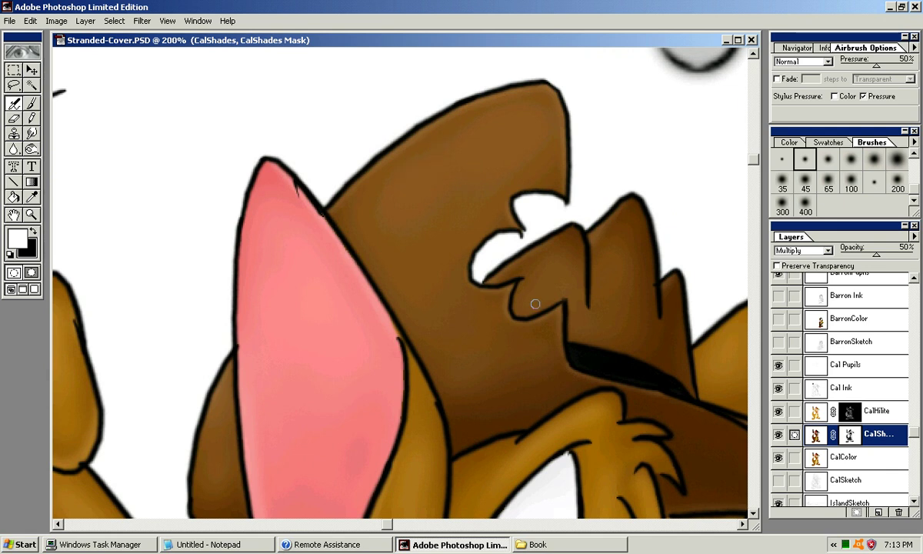
# Airbrush white on the CalShades mask across the hat crown and the part behind the pink ear with the smallest brush.
pyautogui.moveTo(495, 312); pyautogui.dragTo(495, 290)
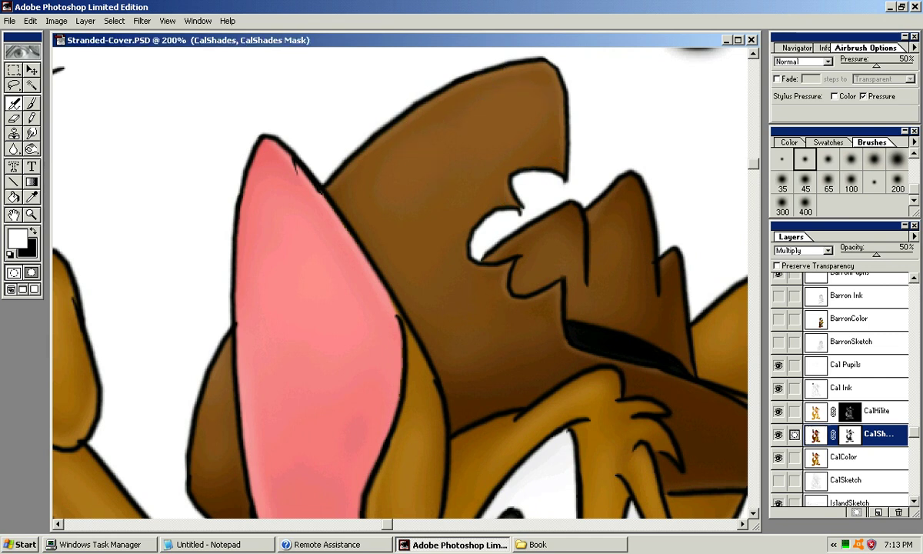
pyautogui.press('[')
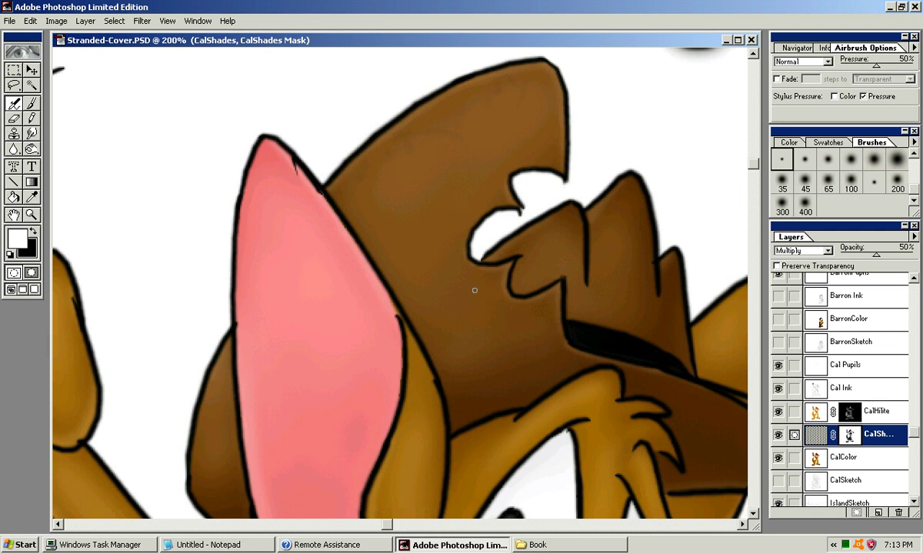
pyautogui.moveTo(442, 343); pyautogui.dragTo(462, 352)
pyautogui.moveTo(201, 279); pyautogui.dragTo(242, 223)
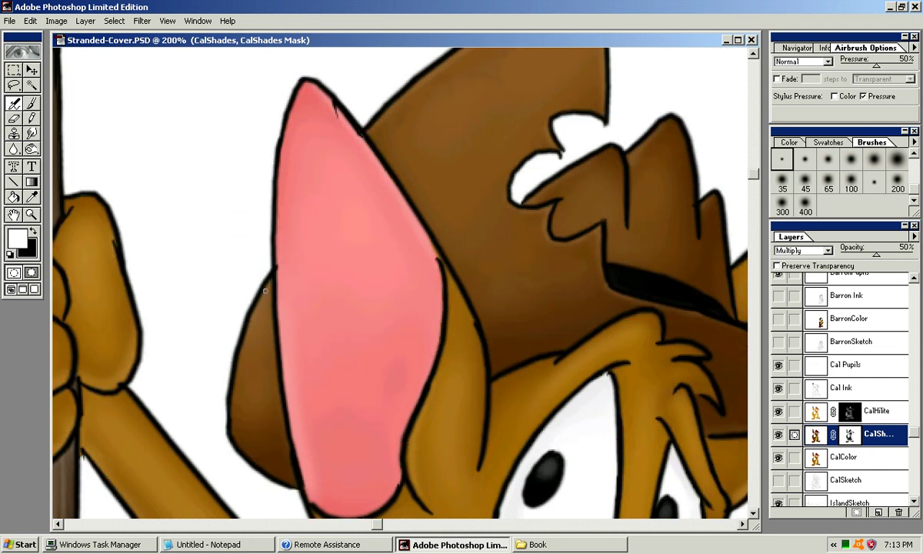
pyautogui.moveTo(240, 387)
pyautogui.mouseDown()
pyautogui.moveTo(244, 402)
pyautogui.moveTo(171, 429)
pyautogui.mouseUp()
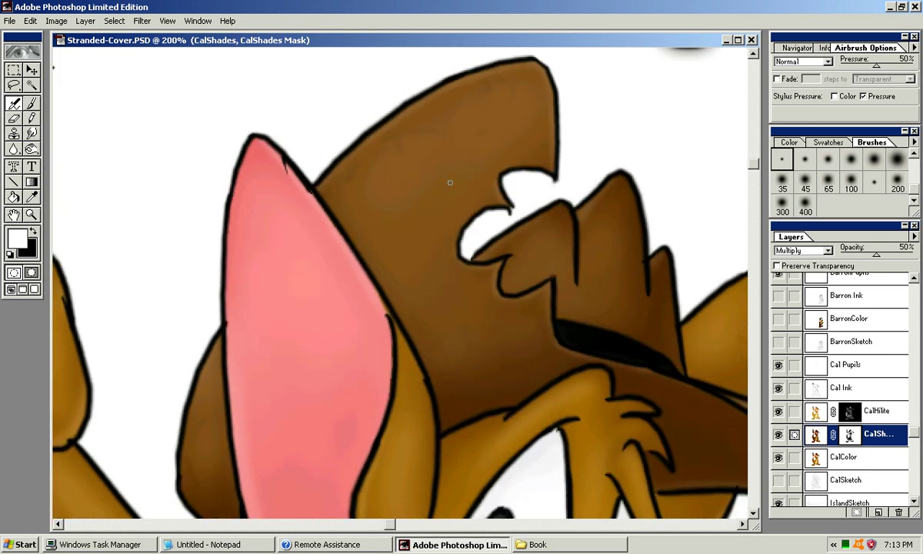
pyautogui.moveTo(359, 200); pyautogui.dragTo(363, 194)
pyautogui.moveTo(450, 308); pyautogui.dragTo(342, 169)
# Refine the hat's shading on the CalShades mask around the brim and the crown's jagged folds by airbrushing in white.
pyautogui.hscroll(5, 602, 342)
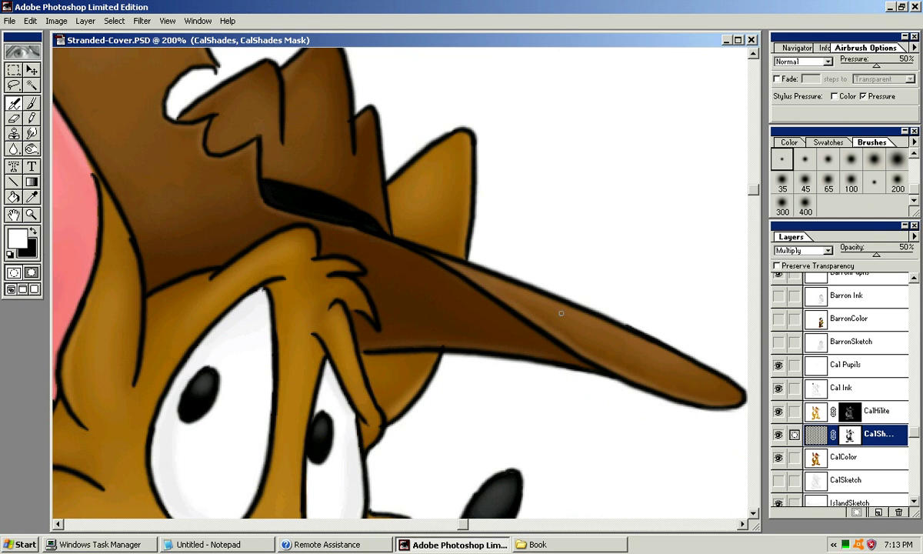
pyautogui.scroll(3, 464, 254)
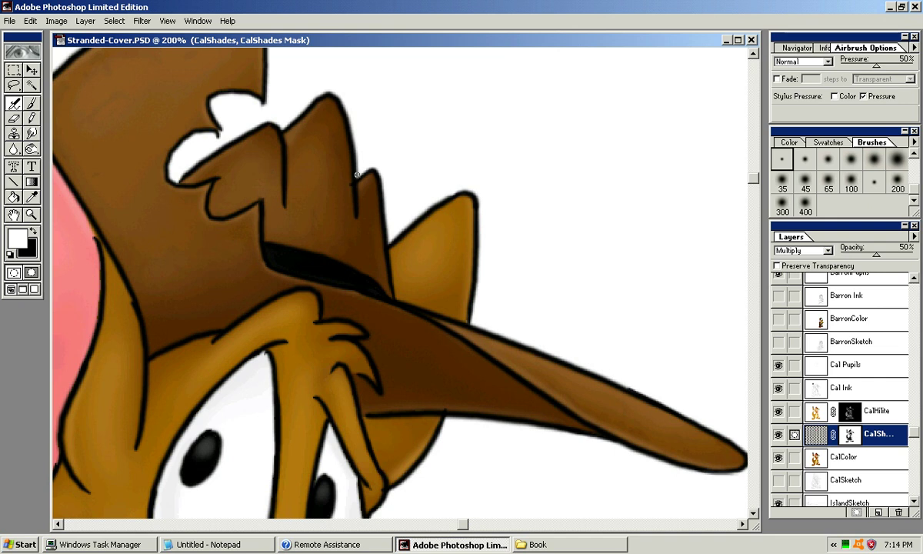
pyautogui.moveTo(265, 169); pyautogui.dragTo(336, 171)
pyautogui.moveTo(490, 361)
pyautogui.mouseDown()
pyautogui.moveTo(628, 274)
pyautogui.moveTo(632, 233)
pyautogui.moveTo(596, 274)
pyautogui.mouseUp()
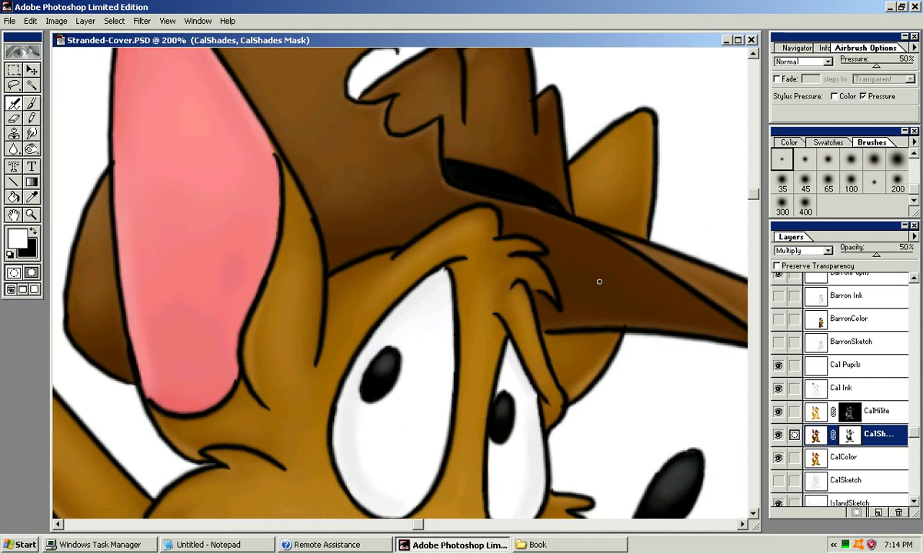
pyautogui.moveTo(431, 254); pyautogui.dragTo(322, 430)
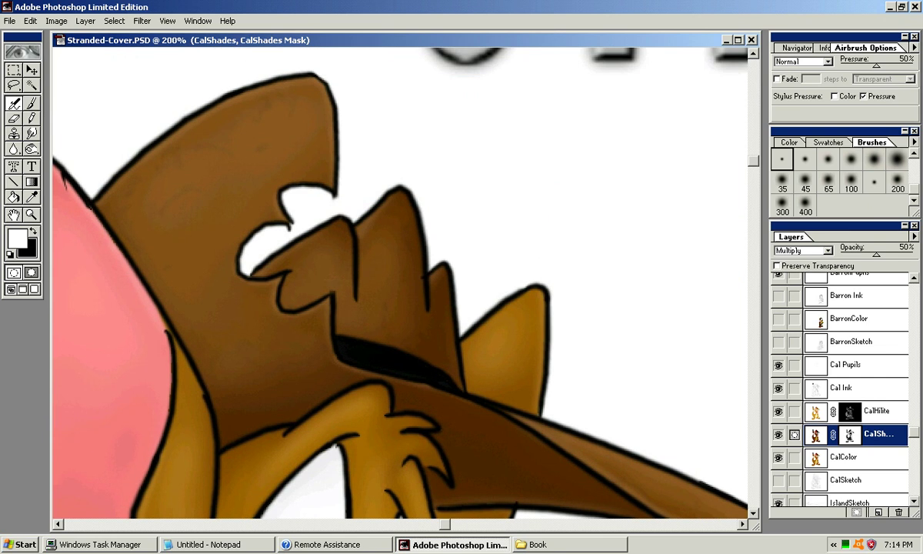
# Airbrush a white highlight on the CalHilite mask along the middle of the black hat band.
pyautogui.click(849, 411)
pyautogui.moveTo(426, 354)
pyautogui.mouseDown()
pyautogui.moveTo(448, 286)
pyautogui.moveTo(426, 292)
pyautogui.moveTo(427, 305)
pyautogui.moveTo(531, 243)
pyautogui.mouseUp()
pyautogui.hotkey('ctrl', 'z')
pyautogui.moveTo(442, 219)
pyautogui.mouseDown()
pyautogui.moveTo(482, 240)
pyautogui.moveTo(463, 241)
pyautogui.moveTo(470, 244)
pyautogui.moveTo(466, 230)
pyautogui.moveTo(466, 243)
pyautogui.moveTo(497, 228)
pyautogui.mouseUp()
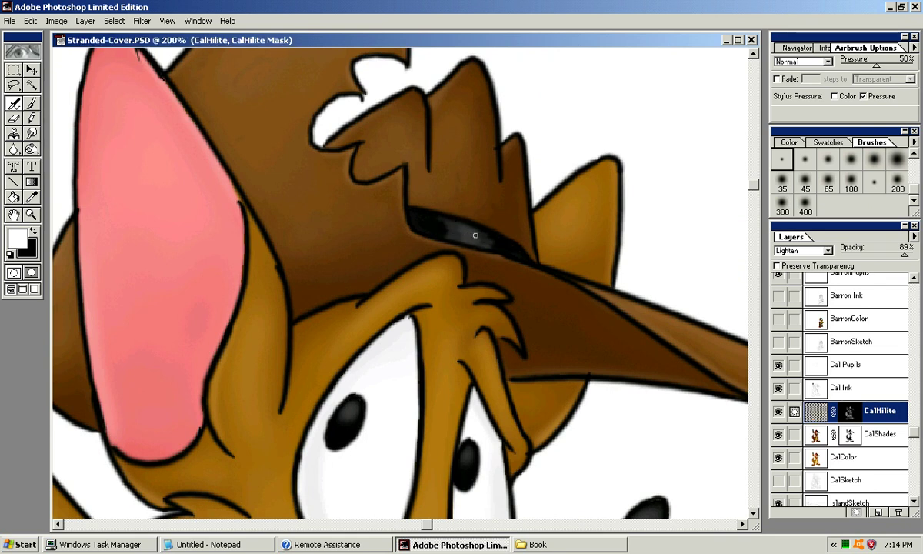
pyautogui.moveTo(385, 169); pyautogui.dragTo(415, 175)
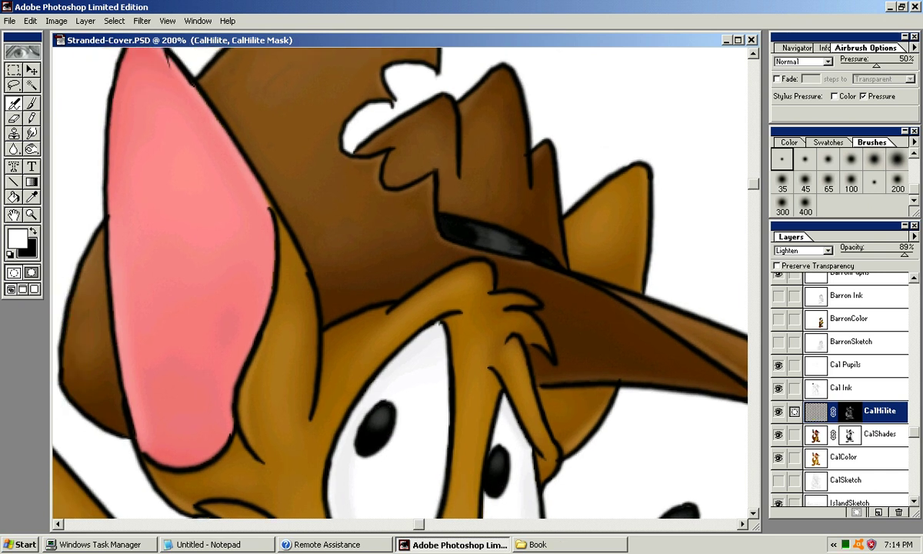
# Smudge the hat band highlight on the CalHilite mask into a smooth sheen with a small brush.
pyautogui.press('r')
pyautogui.moveTo(489, 242)
pyautogui.mouseDown()
pyautogui.moveTo(459, 228)
pyautogui.moveTo(471, 239)
pyautogui.mouseUp()
pyautogui.moveTo(530, 246)
pyautogui.mouseDown()
pyautogui.moveTo(503, 238)
pyautogui.moveTo(436, 246)
pyautogui.mouseUp()
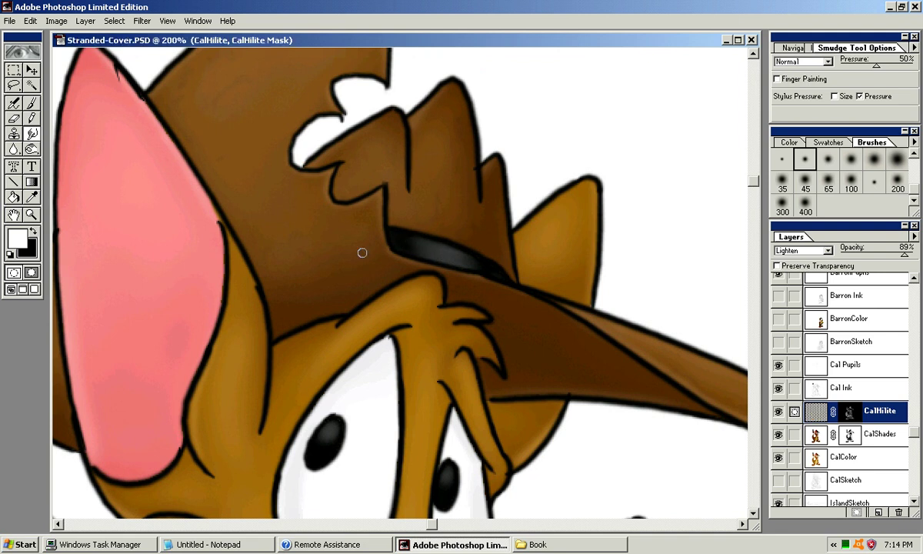
pyautogui.moveTo(458, 256)
pyautogui.mouseDown()
pyautogui.moveTo(406, 243)
pyautogui.moveTo(402, 231)
pyautogui.moveTo(466, 223)
pyautogui.mouseUp()
pyautogui.moveTo(544, 236)
pyautogui.mouseDown()
pyautogui.moveTo(571, 230)
pyautogui.moveTo(505, 155)
pyautogui.moveTo(398, 224)
pyautogui.moveTo(440, 236)
pyautogui.mouseUp()
pyautogui.moveTo(334, 237); pyautogui.dragTo(352, 237)
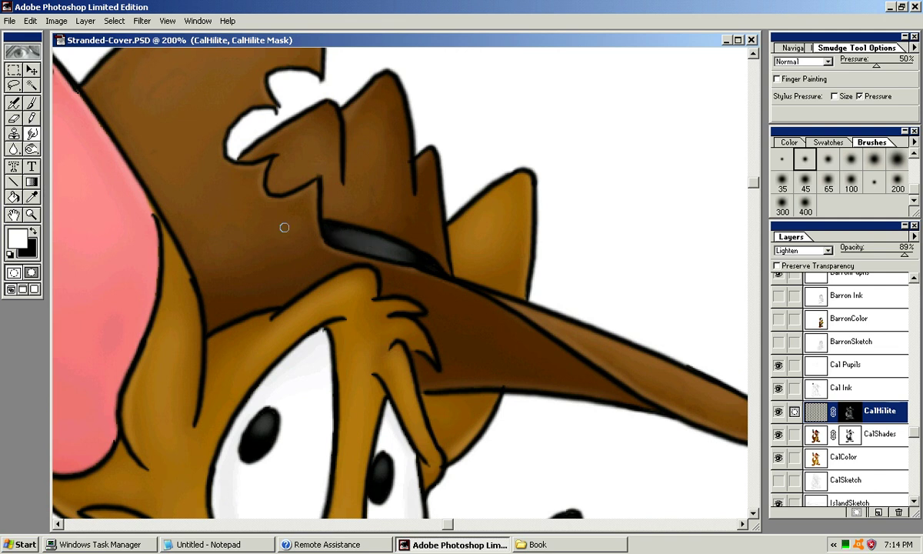
pyautogui.moveTo(349, 253)
pyautogui.mouseDown()
pyautogui.moveTo(425, 259)
pyautogui.moveTo(467, 240)
pyautogui.mouseUp()
pyautogui.moveTo(351, 393)
pyautogui.mouseDown()
pyautogui.moveTo(335, 265)
pyautogui.moveTo(322, 300)
pyautogui.mouseUp()
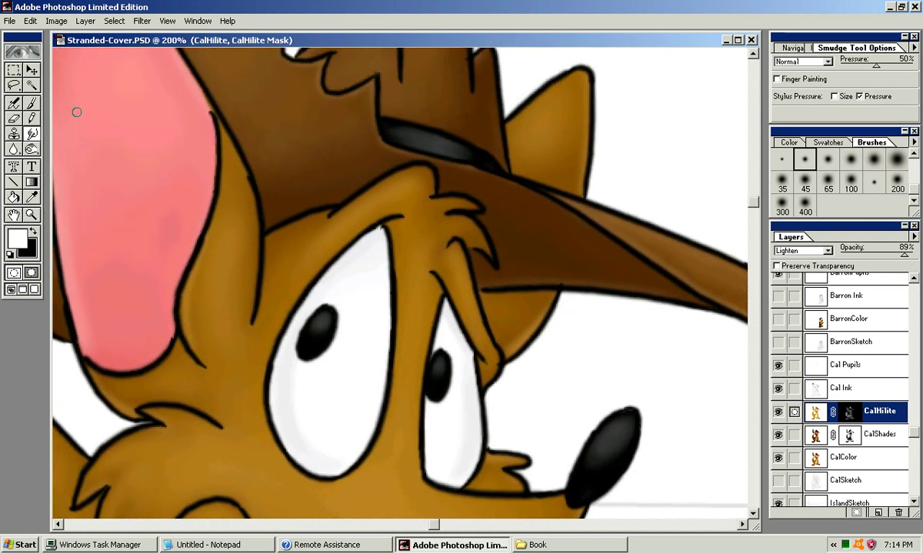
# Airbrush soft white highlights on the CalHilite mask over the pupils and the black nose with a slightly larger brush.
pyautogui.press('j')
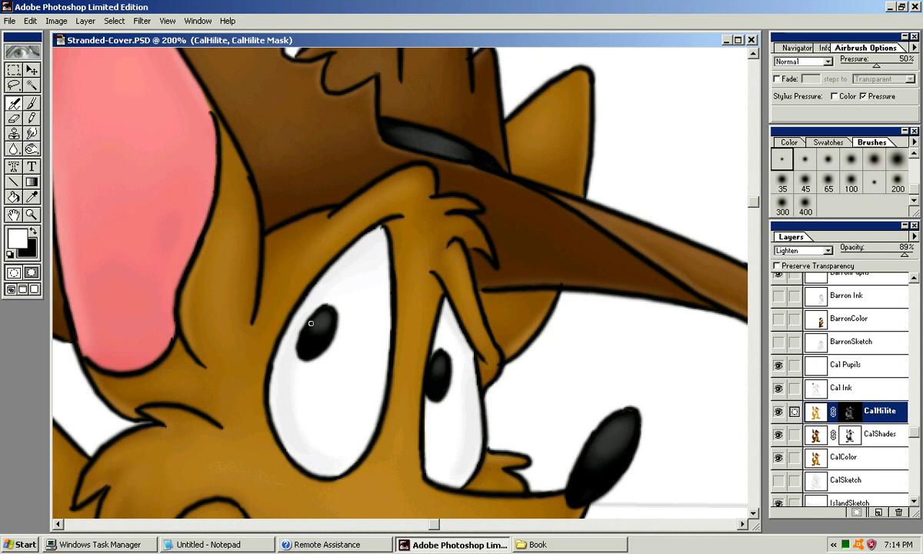
pyautogui.press(']')
pyautogui.press(']')
pyautogui.press(']')
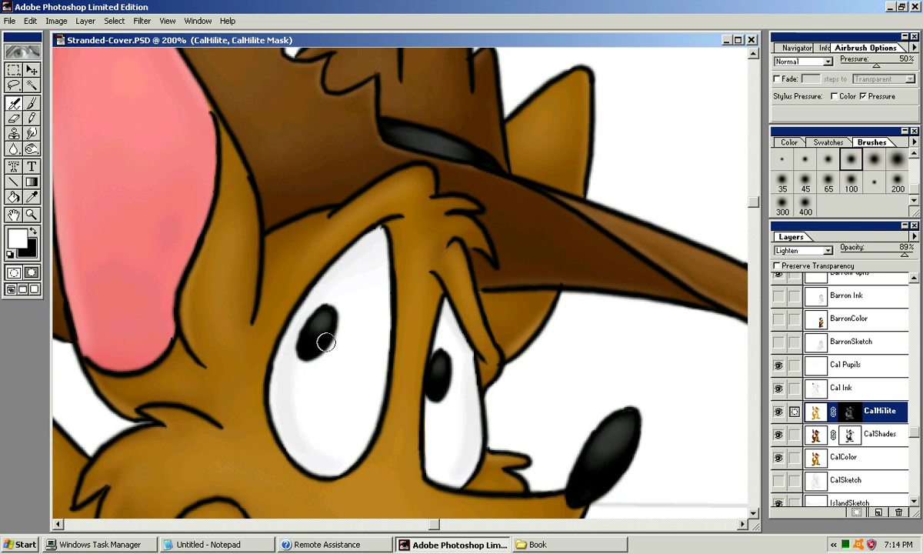
pyautogui.press('[')
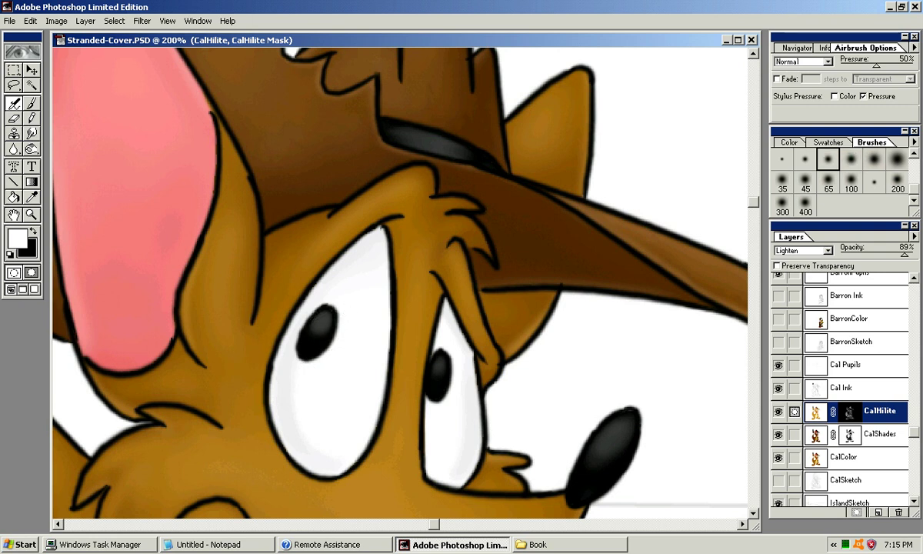
pyautogui.moveTo(373, 323); pyautogui.dragTo(381, 281)
pyautogui.moveTo(324, 290)
pyautogui.mouseDown()
pyautogui.moveTo(332, 278)
pyautogui.moveTo(323, 288)
pyautogui.mouseUp()
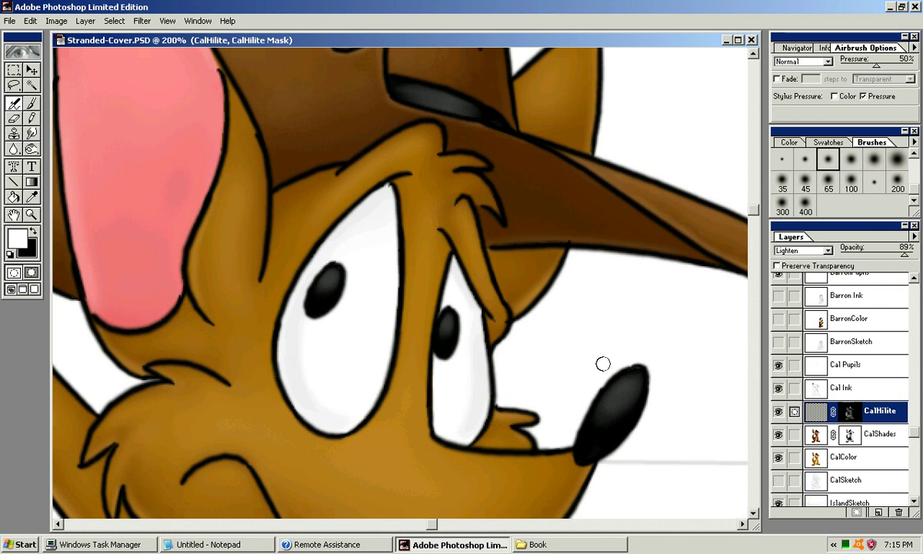
pyautogui.moveTo(565, 345); pyautogui.dragTo(561, 322)
pyautogui.moveTo(621, 362)
pyautogui.mouseDown()
pyautogui.moveTo(605, 388)
pyautogui.moveTo(598, 283)
pyautogui.mouseUp()
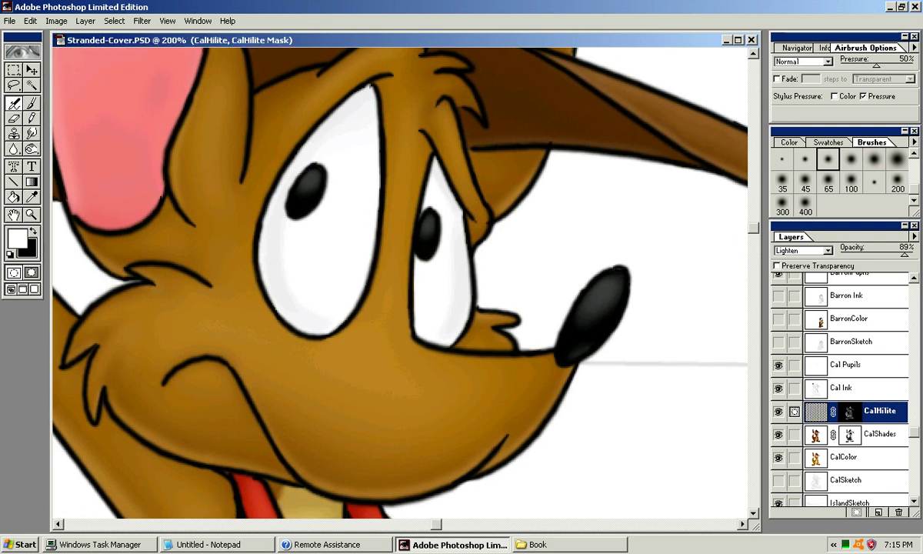
# Airbrush thin white rim highlights on the CalHilite mask along the nose's lower edge and the pupils with a smaller brush.
pyautogui.click(804, 159)
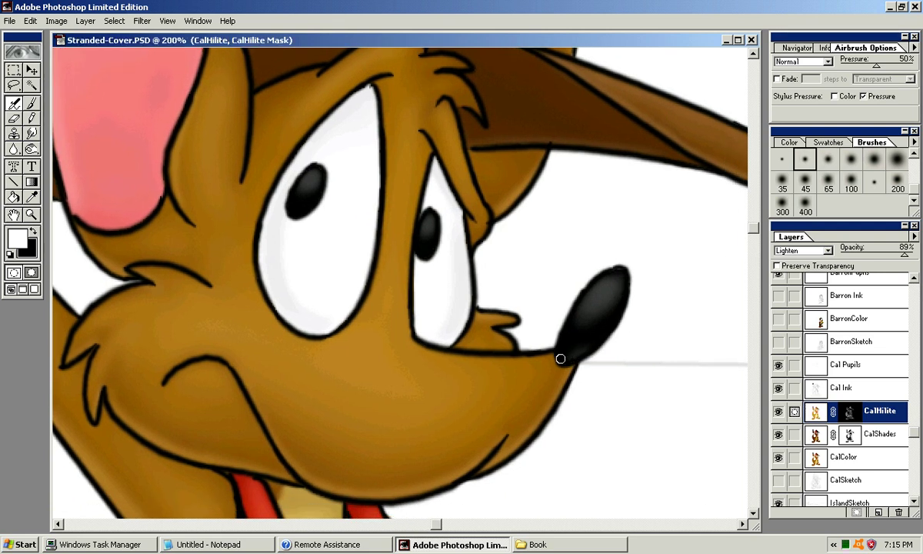
pyautogui.moveTo(578, 347); pyautogui.dragTo(607, 323)
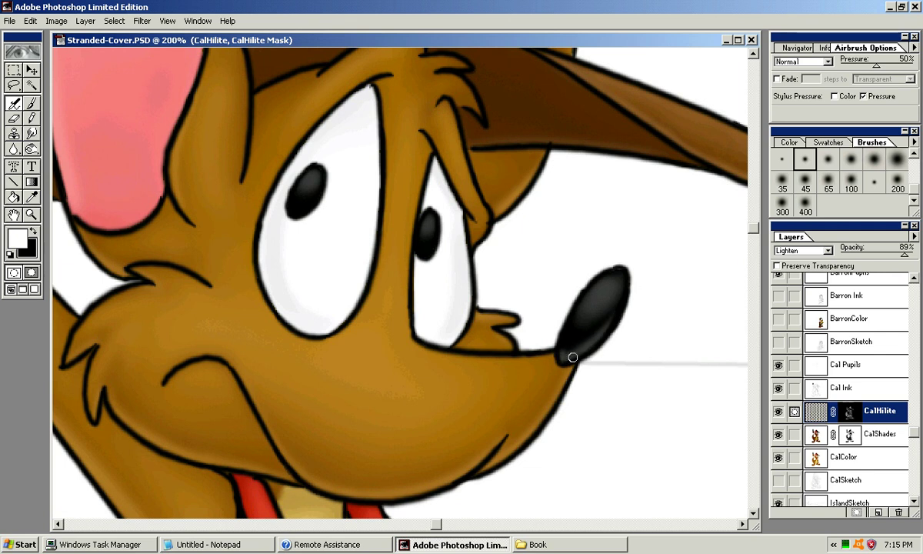
pyautogui.moveTo(294, 215); pyautogui.dragTo(310, 227)
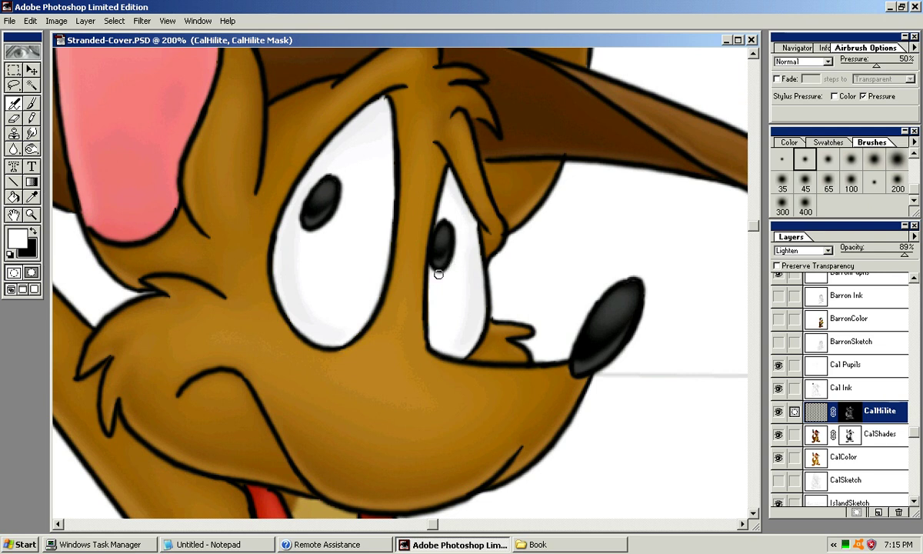
pyautogui.moveTo(416, 172); pyautogui.dragTo(522, 169)
# Examine the shading and highlights across the whole character at reduced magnification.
pyautogui.hotkey('ctrl', '-')
pyautogui.hotkey('ctrl', '-')
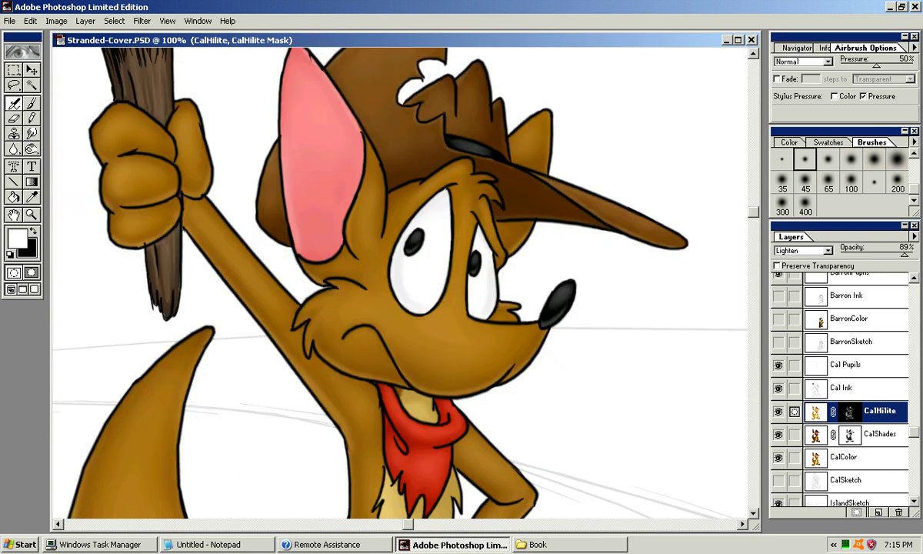
pyautogui.moveTo(461, 262); pyautogui.dragTo(432, 214)
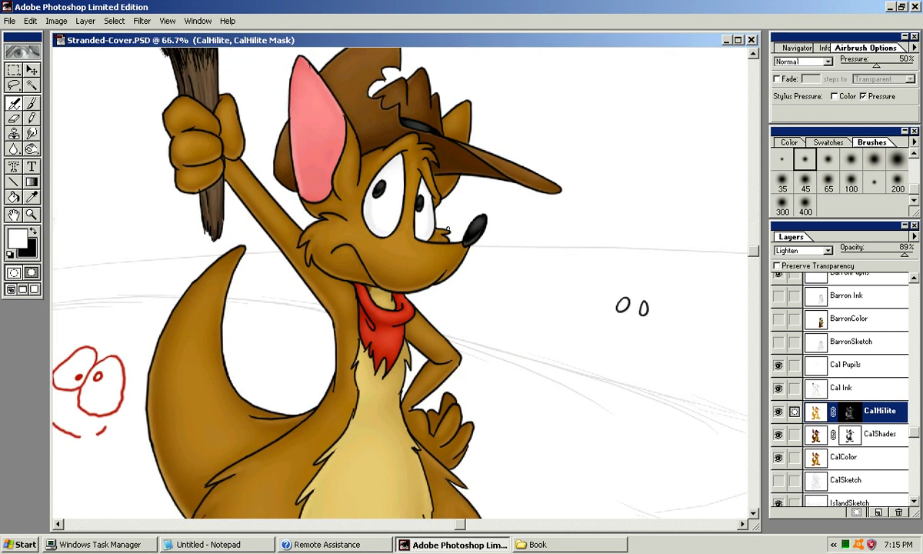
pyautogui.moveTo(507, 214); pyautogui.dragTo(498, 242)
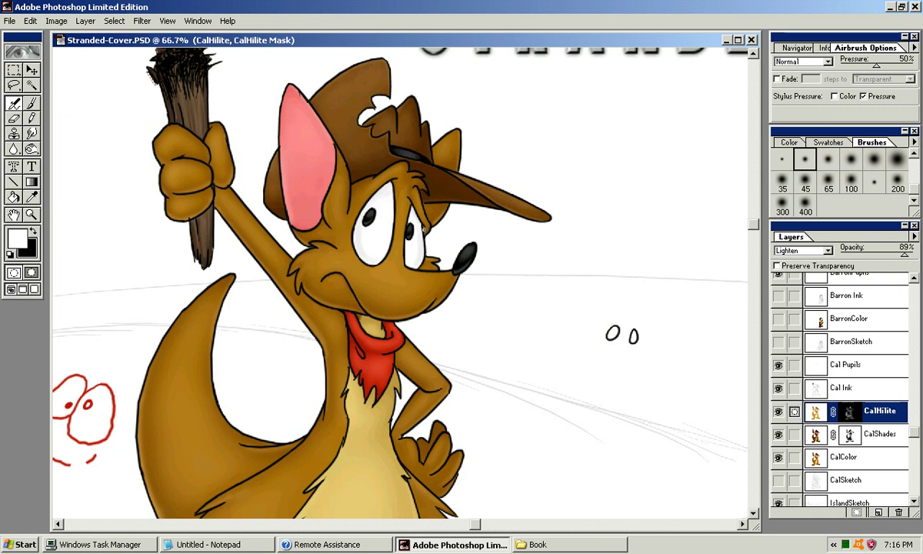
pyautogui.moveTo(366, 191); pyautogui.dragTo(377, 244)
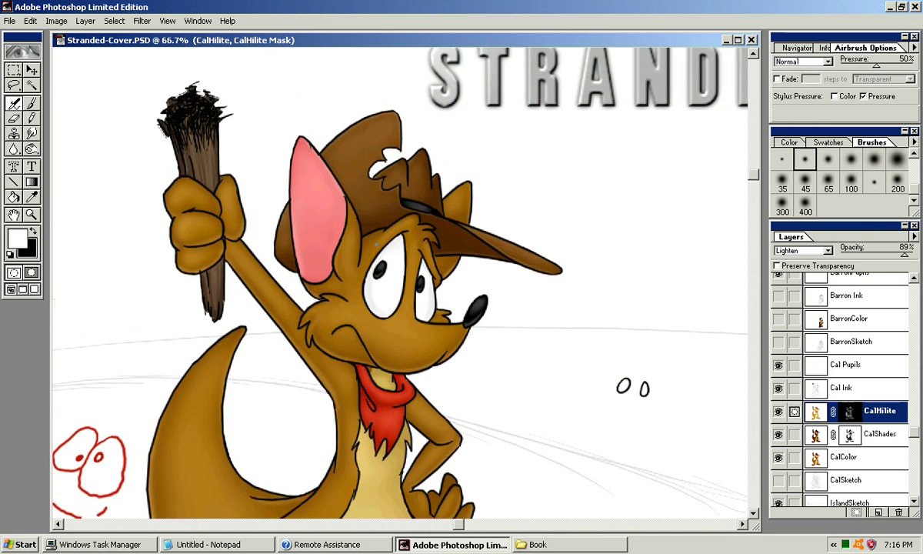
pyautogui.hotkey('ctrl', '-')
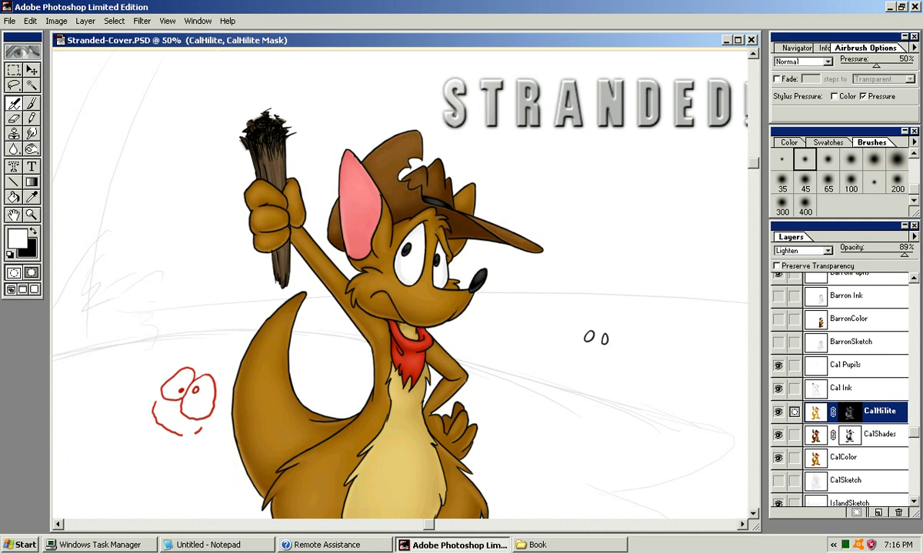
# Smudge the CalHilite mask over the character's hip and tail base with a larger soft brush to smooth the highlights.
pyautogui.moveTo(412, 250); pyautogui.dragTo(418, 225)
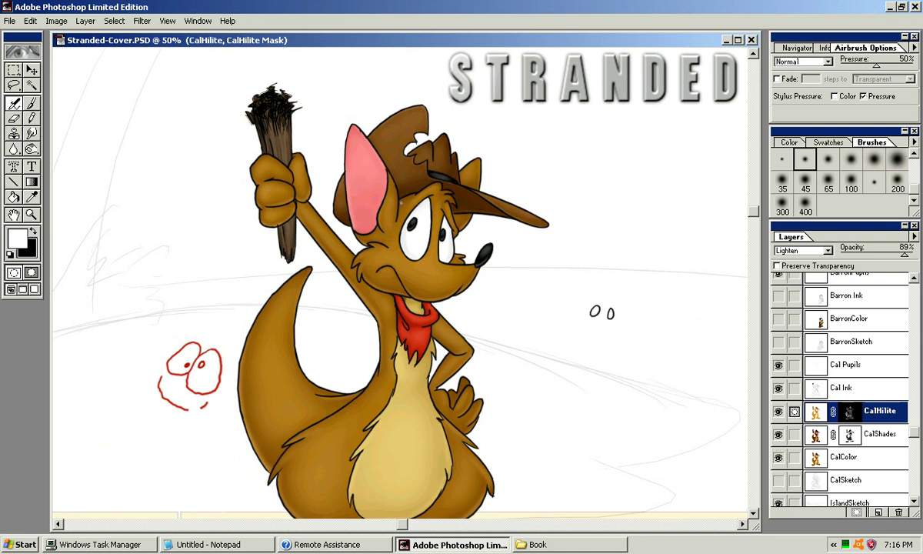
pyautogui.moveTo(376, 243); pyautogui.dragTo(365, 222)
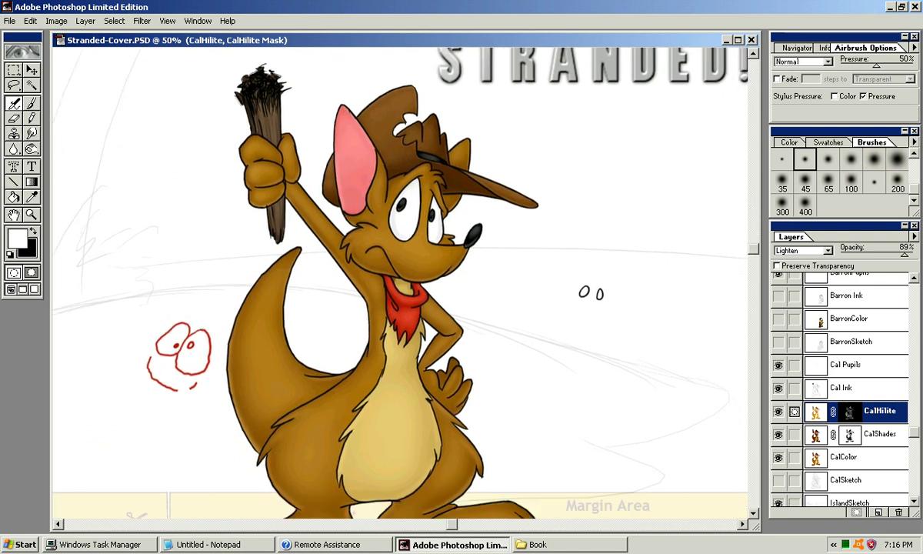
pyautogui.moveTo(377, 254); pyautogui.dragTo(461, 165)
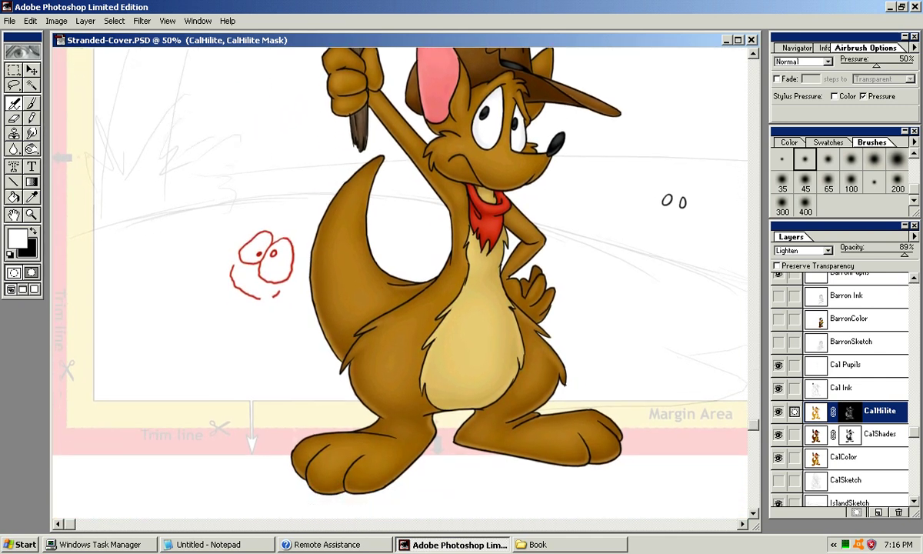
pyautogui.press('r')
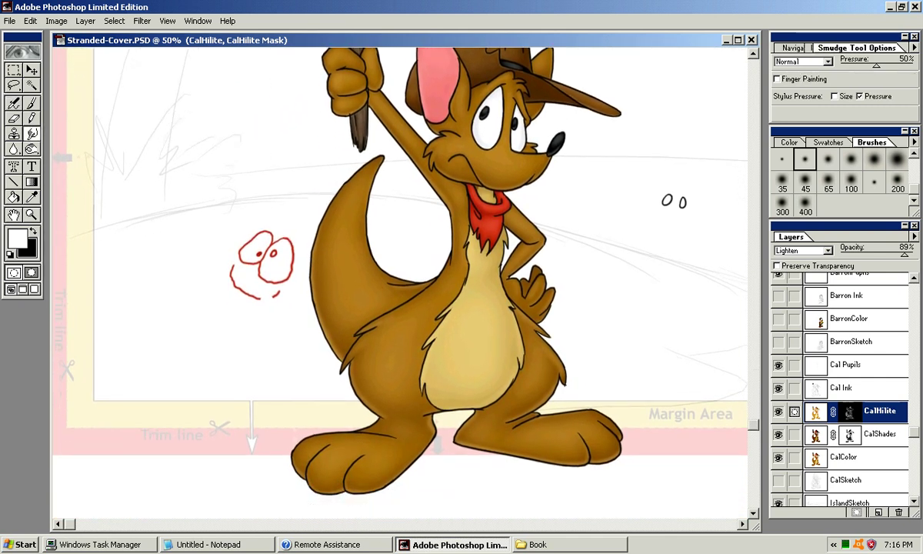
pyautogui.click(850, 159)
pyautogui.click(896, 159)
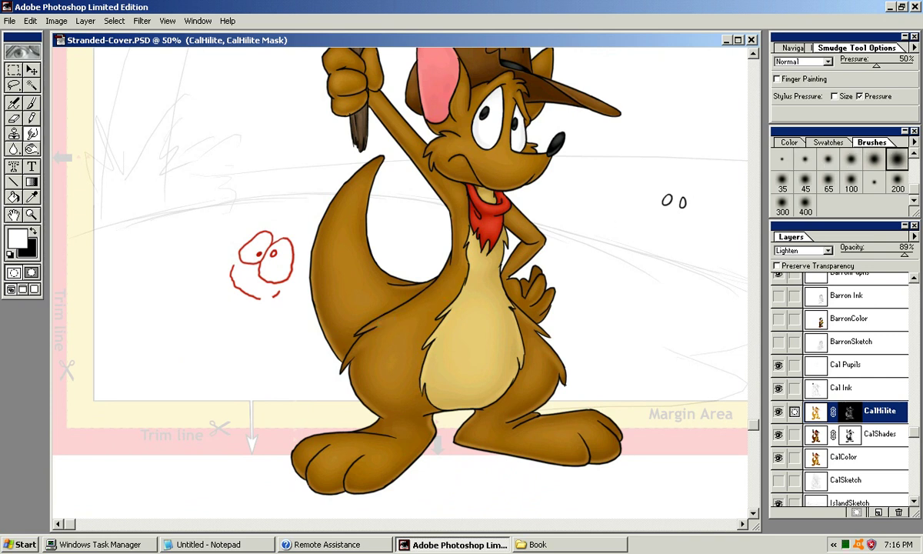
pyautogui.moveTo(413, 304); pyautogui.dragTo(382, 325)
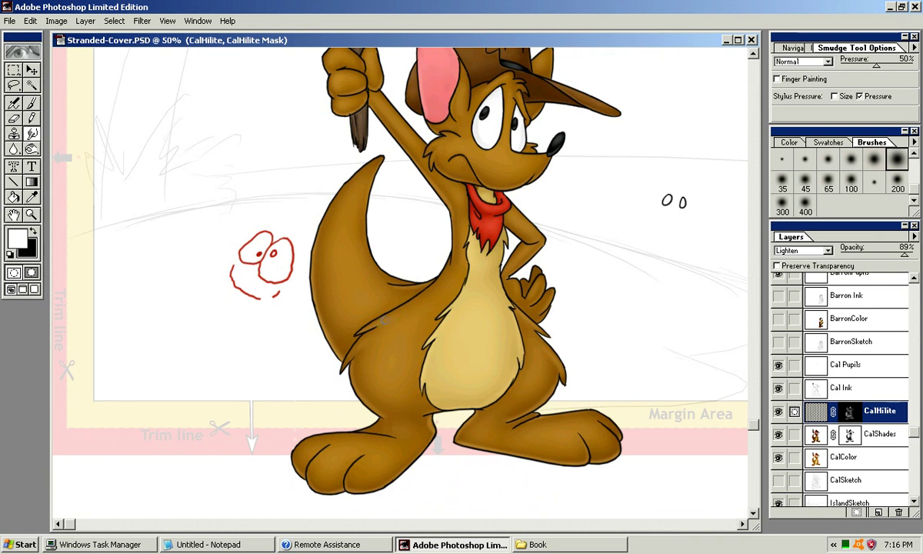
pyautogui.moveTo(422, 306); pyautogui.dragTo(409, 331)
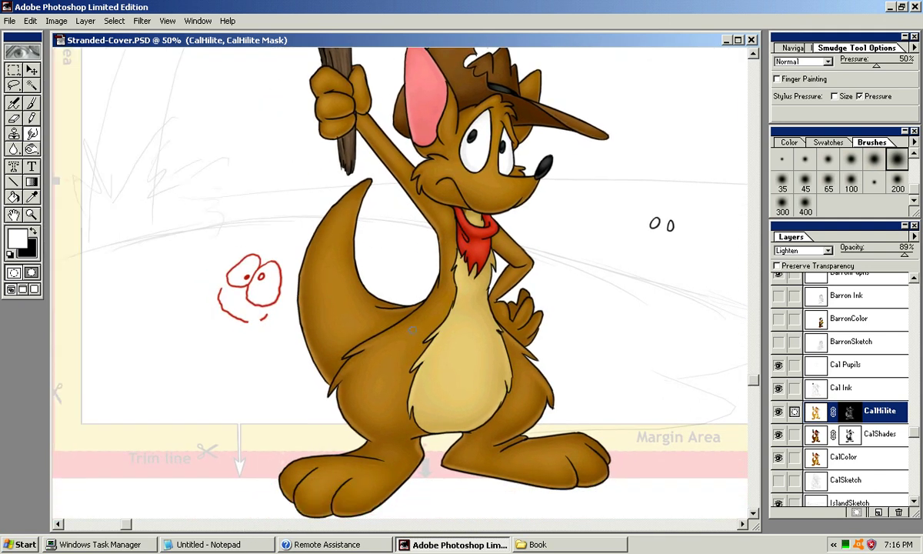
pyautogui.moveTo(439, 247); pyautogui.dragTo(433, 285)
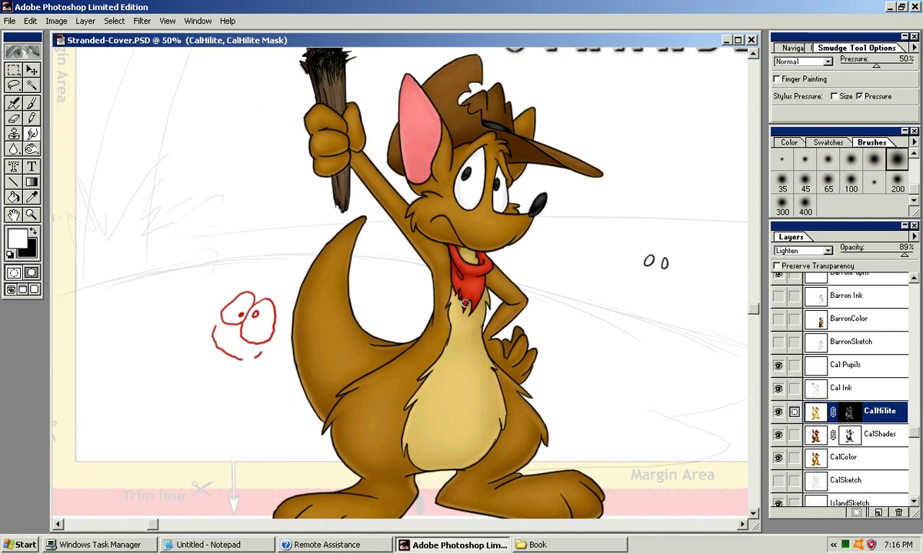
# Compare the whole character with the CalHilite and CalShades layers hidden and shown.
pyautogui.hotkey('ctrl', '-')
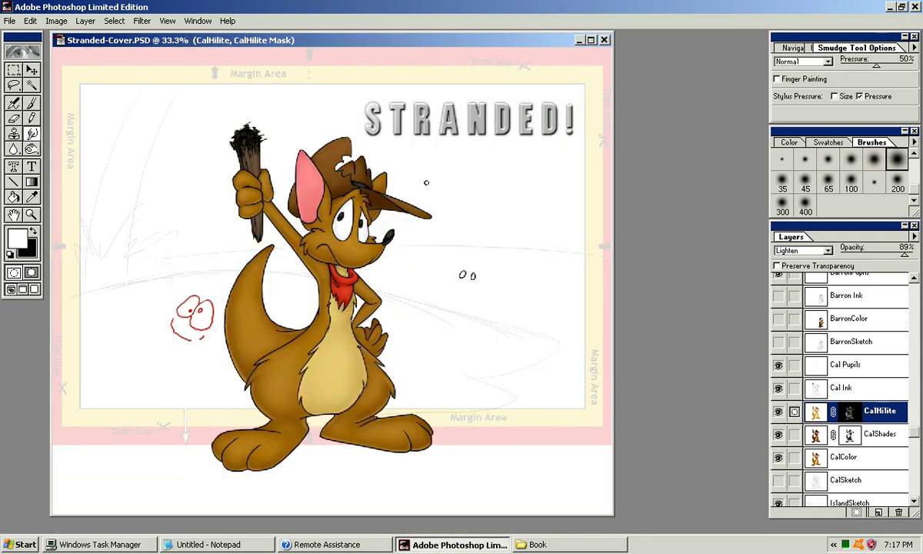
pyautogui.moveTo(367, 47); pyautogui.dragTo(419, 50)
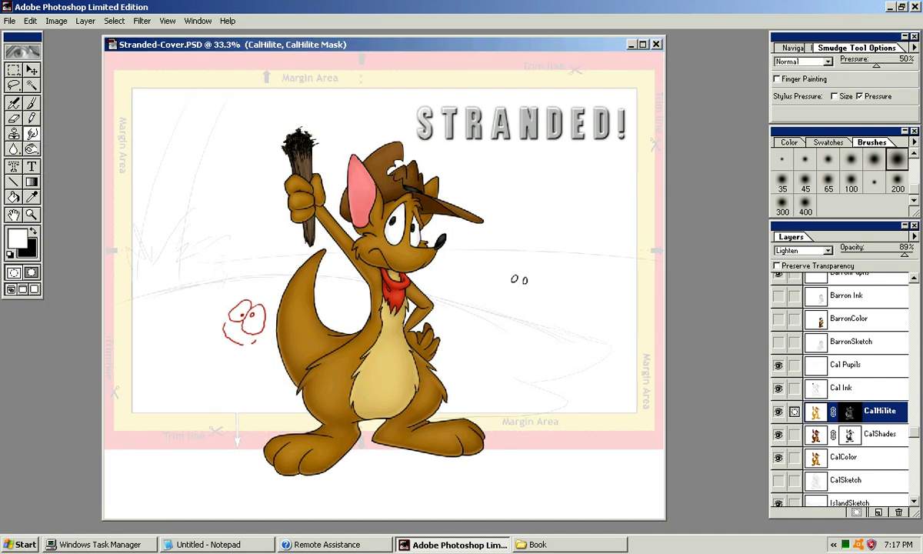
pyautogui.click(778, 411)
pyautogui.click(778, 435)
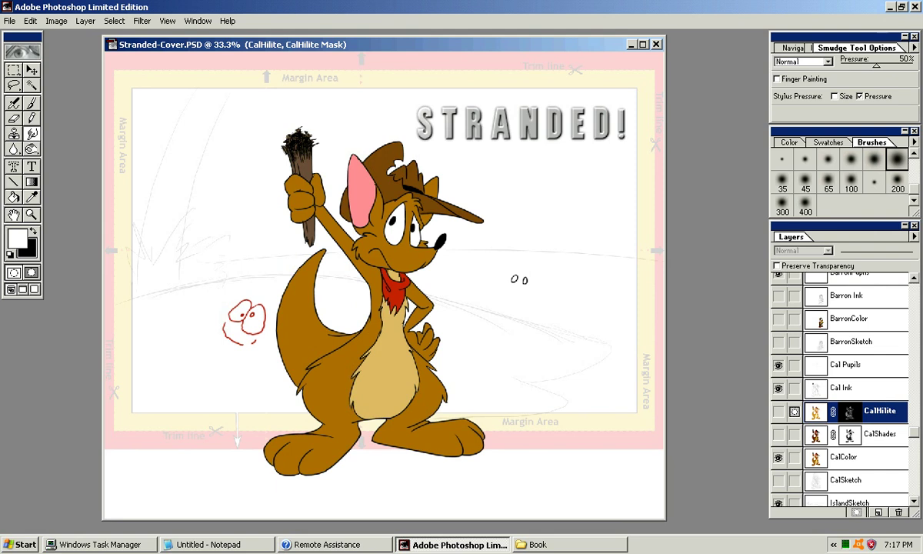
pyautogui.click(778, 411)
pyautogui.click(778, 434)
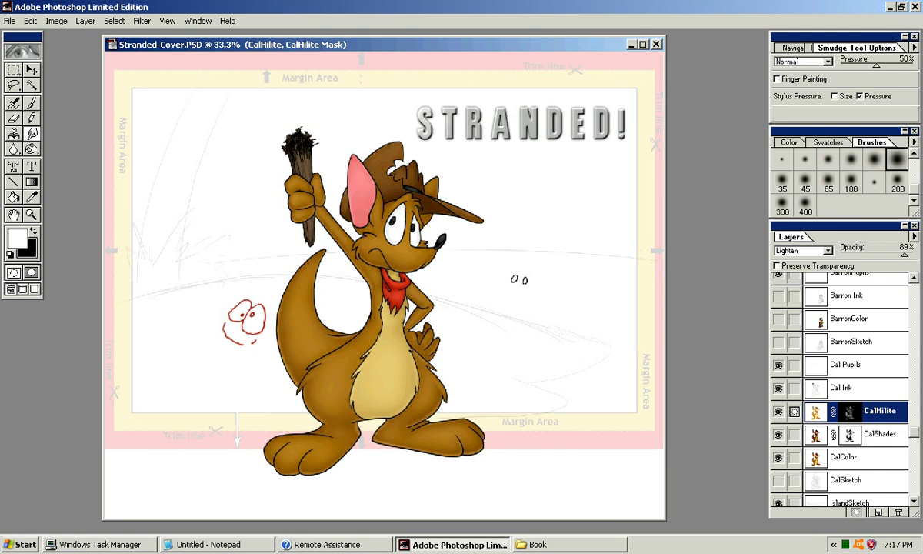
pyautogui.click(777, 411)
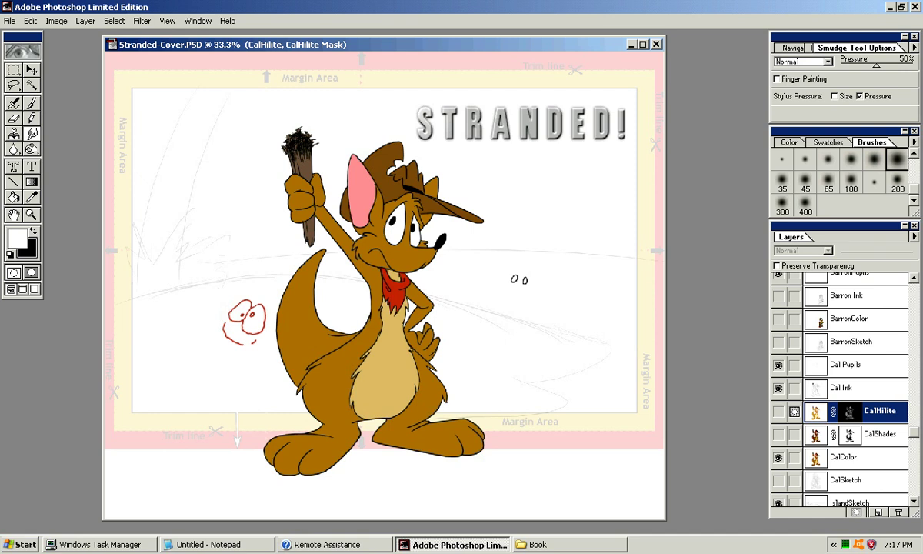
pyautogui.click(777, 434)
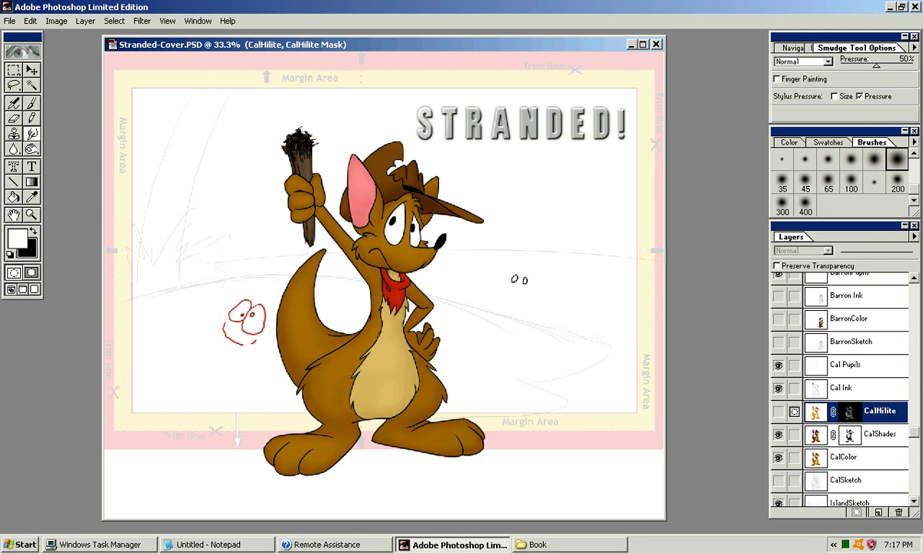
pyautogui.click(777, 411)
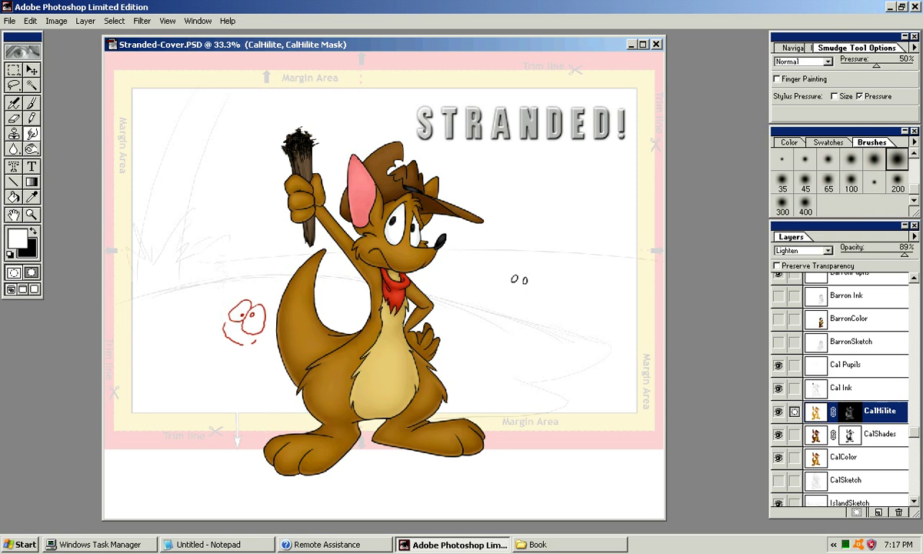
# Set the CalHilite layer's opacity to 82%.
pyautogui.moveTo(902, 254); pyautogui.dragTo(900, 255)
pyautogui.moveTo(431, 44)
pyautogui.mouseDown()
pyautogui.moveTo(455, 55)
pyautogui.moveTo(426, 50)
pyautogui.mouseUp()
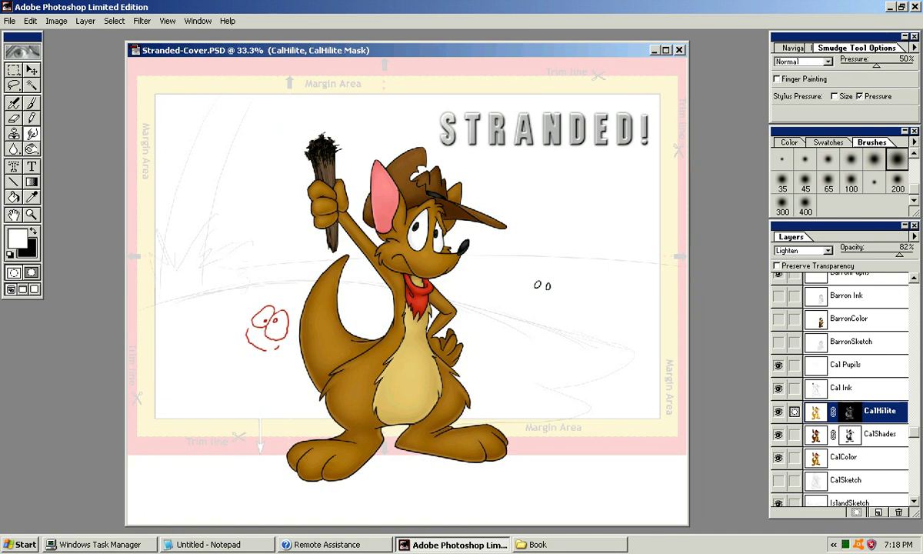
pyautogui.moveTo(433, 51); pyautogui.dragTo(407, 51)
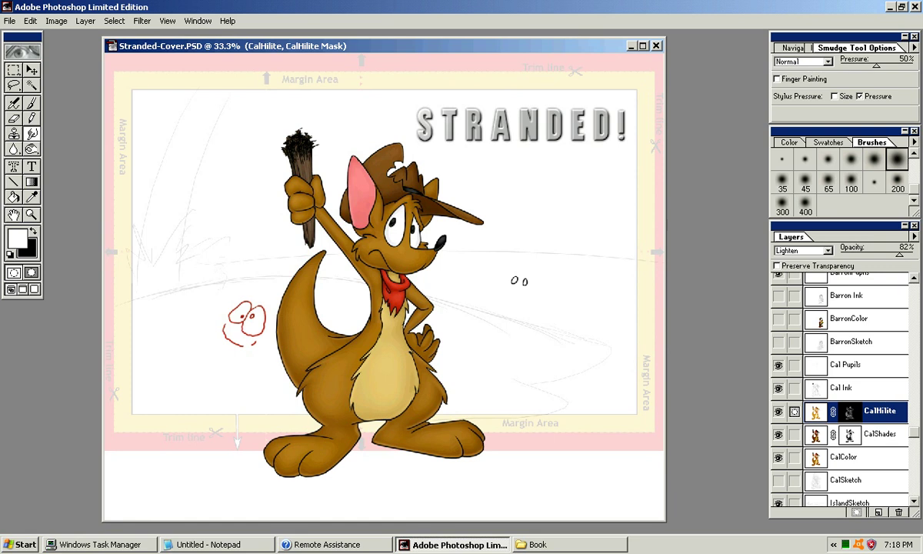
# Airbrush black on the CalHilite mask over the middle of the tail with the 200-pixel soft brush to tone down its highlight.
pyautogui.press('j')
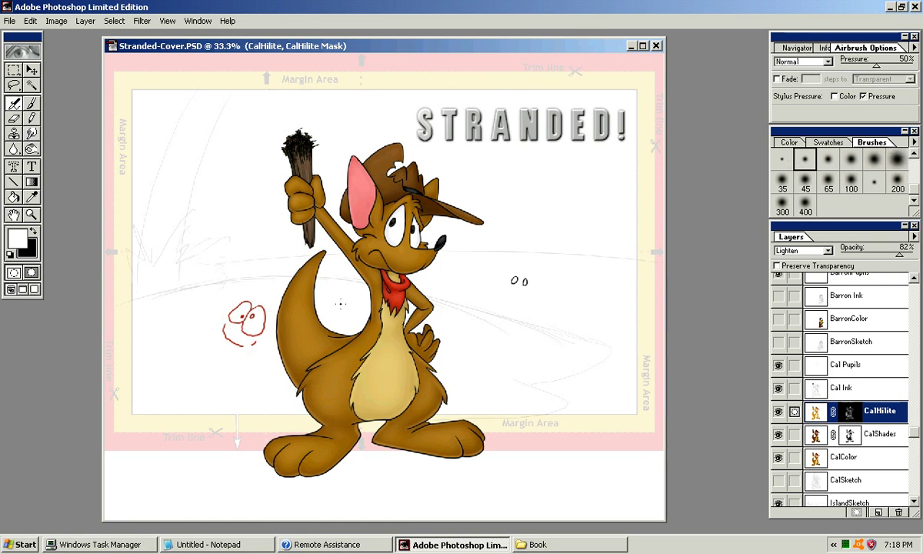
pyautogui.press(']')
pyautogui.press(']')
pyautogui.press(']')
pyautogui.press(']')
pyautogui.press(']')
pyautogui.press(']')
pyautogui.press(']')
pyautogui.press(']')
pyautogui.press(']')
pyautogui.press(']')
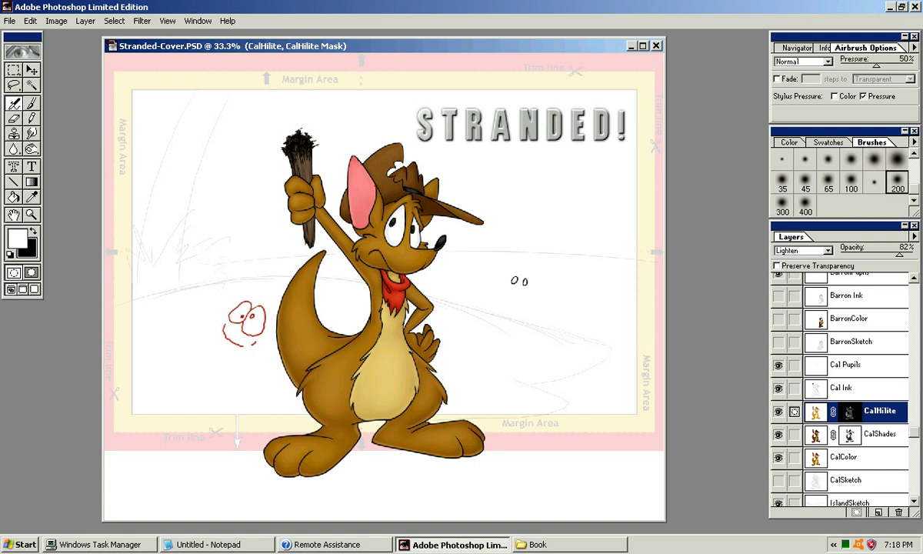
pyautogui.press('x')
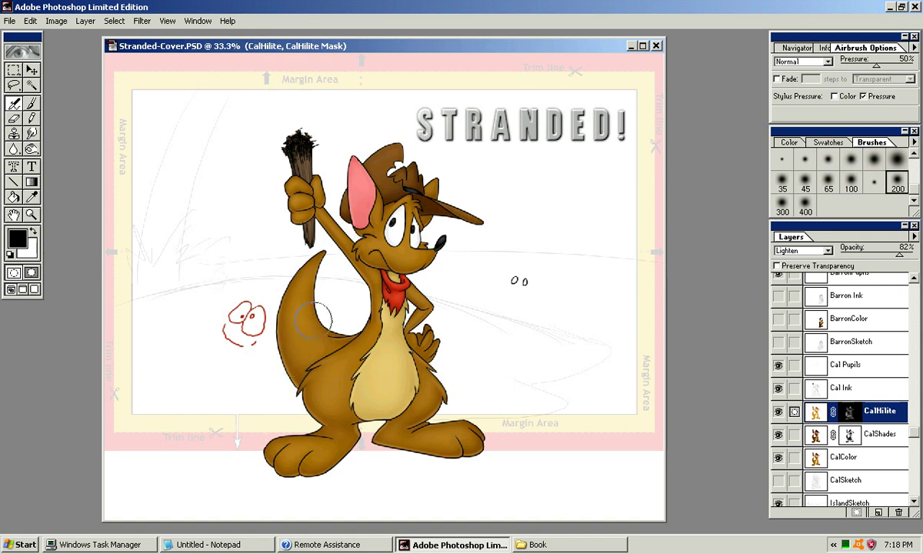
pyautogui.moveTo(299, 312); pyautogui.dragTo(296, 355)
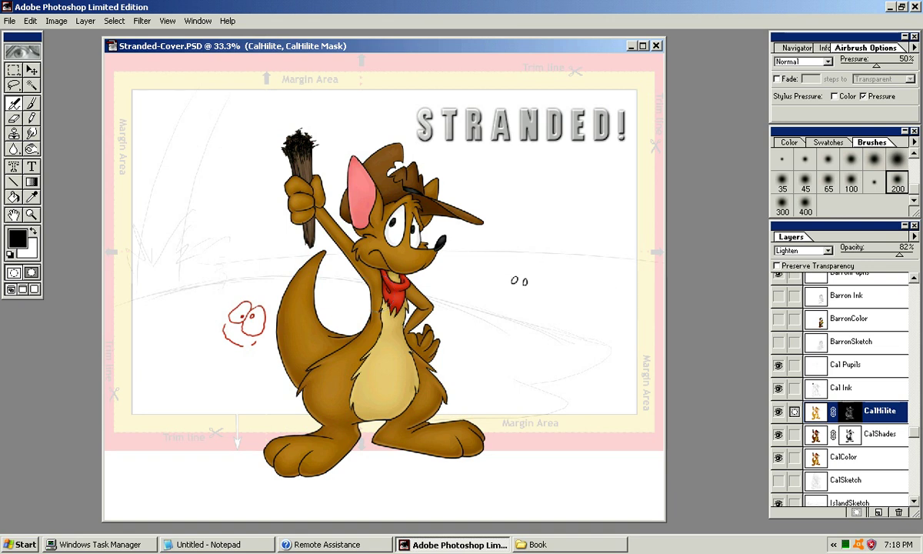
# Reduce the airbrush to the 35-pixel soft brush.
pyautogui.press('m')
pyautogui.press('j')
pyautogui.press('[')
pyautogui.press('[')
pyautogui.press('[')
pyautogui.press('[')
pyautogui.press('[')
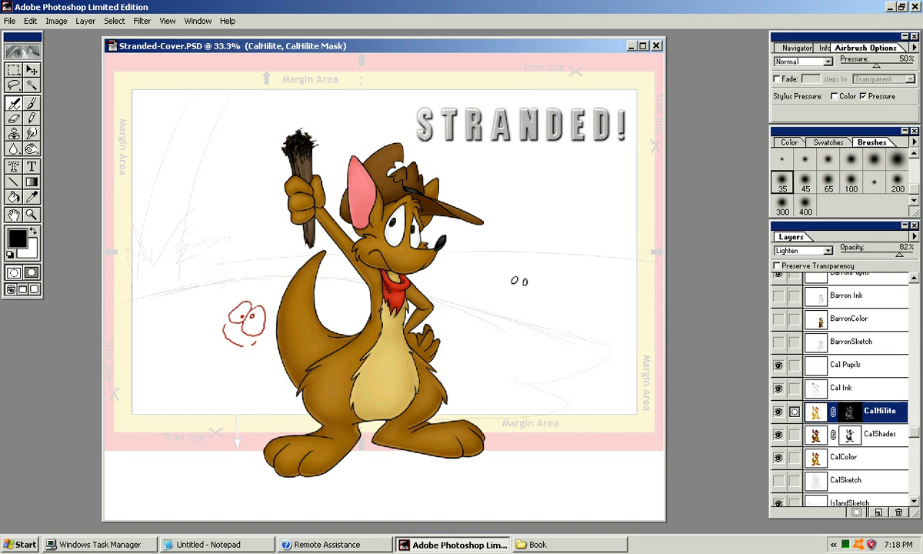
# Make Cal Ink the active layer and link the other Cal layers to it.
pyautogui.click(844, 388)
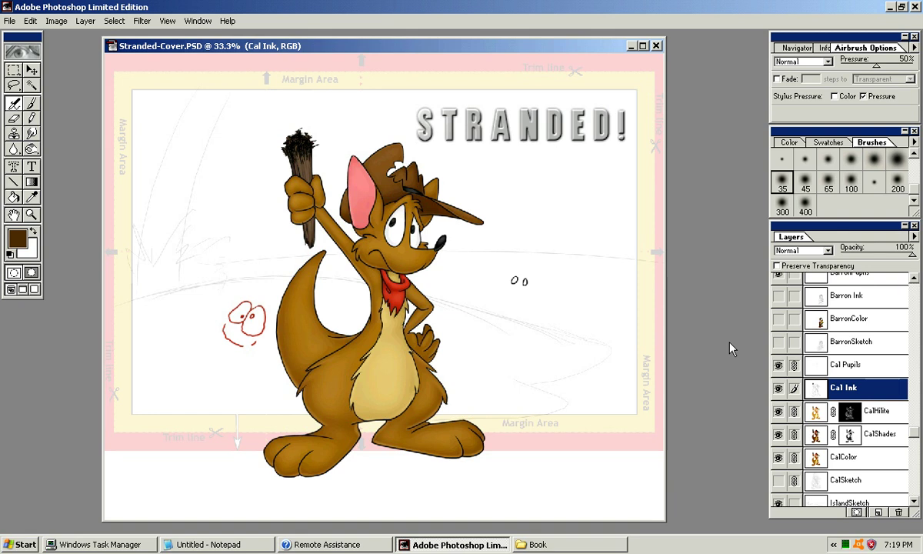
pyautogui.moveTo(457, 46); pyautogui.dragTo(476, 50)
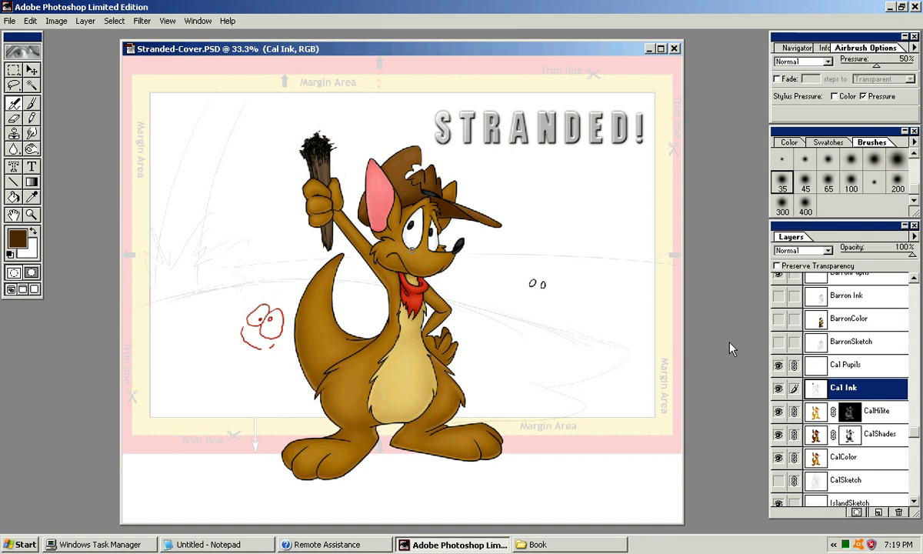
pyautogui.moveTo(419, 49); pyautogui.dragTo(407, 48)
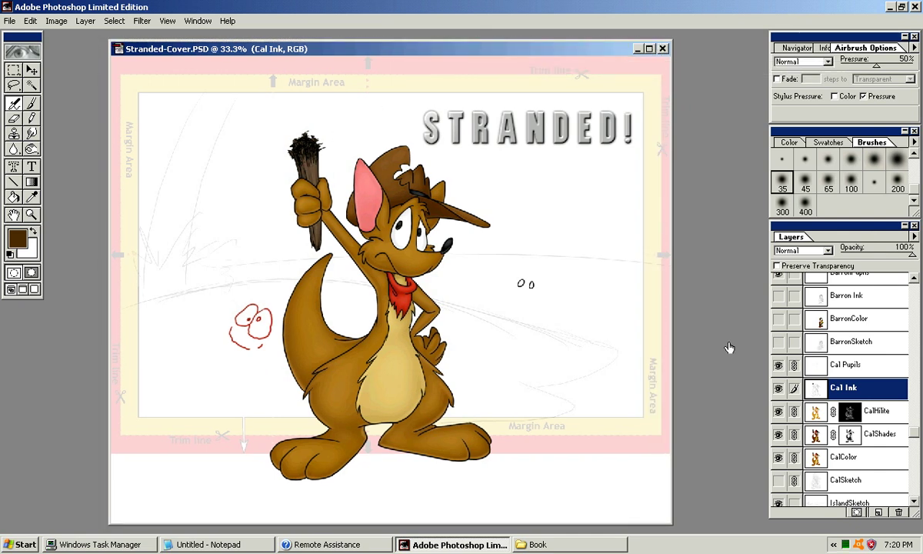
# Show the ink and color layers of the Barron and Prof characters beside the shaded character.
pyautogui.scroll(-3, 730, 348)
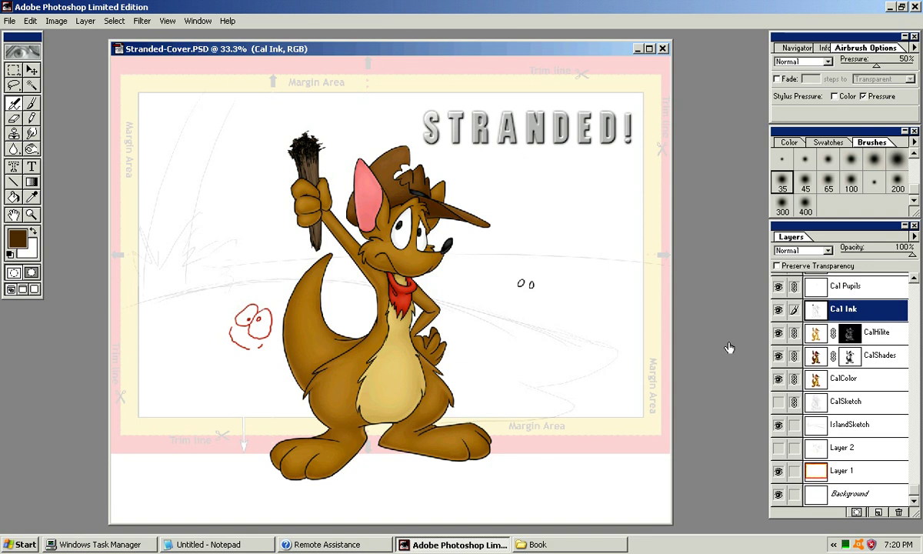
pyautogui.scroll(8, 730, 348)
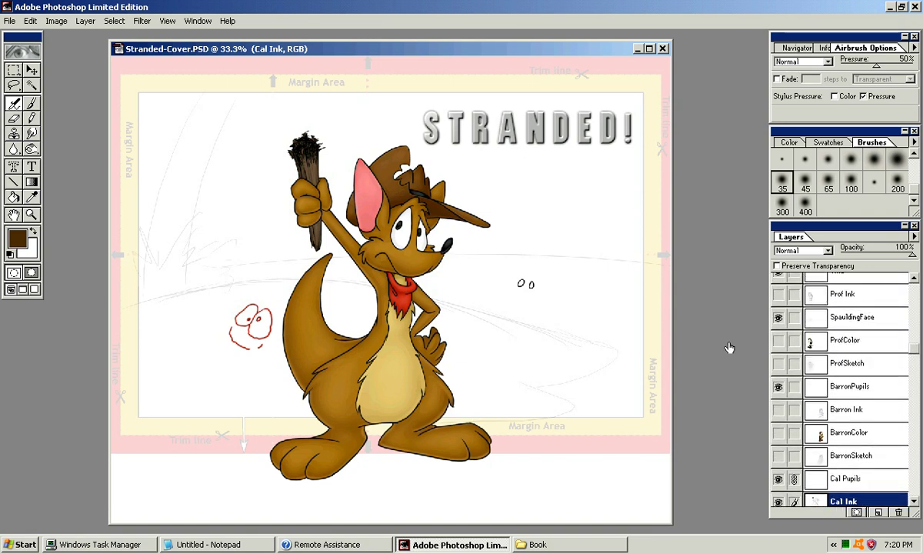
pyautogui.click(778, 433)
pyautogui.click(778, 410)
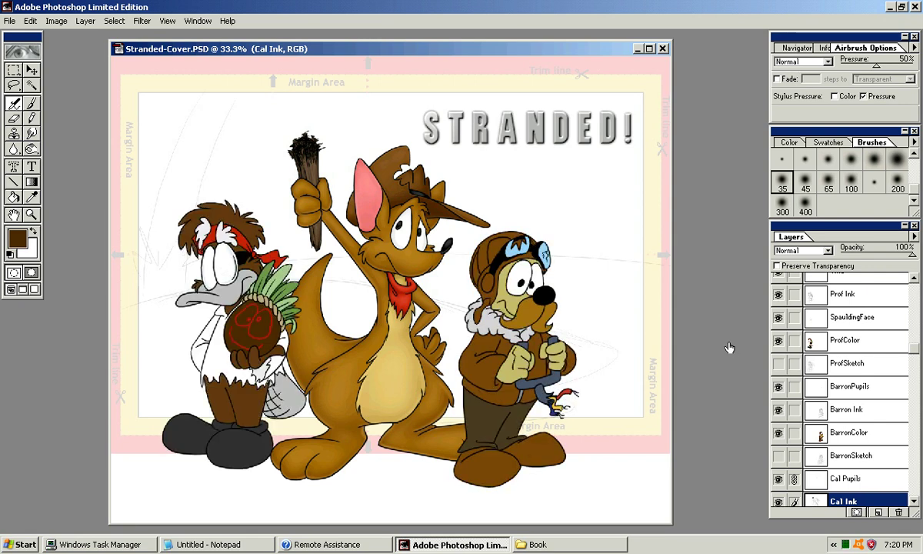
pyautogui.moveTo(444, 48); pyautogui.dragTo(468, 44)
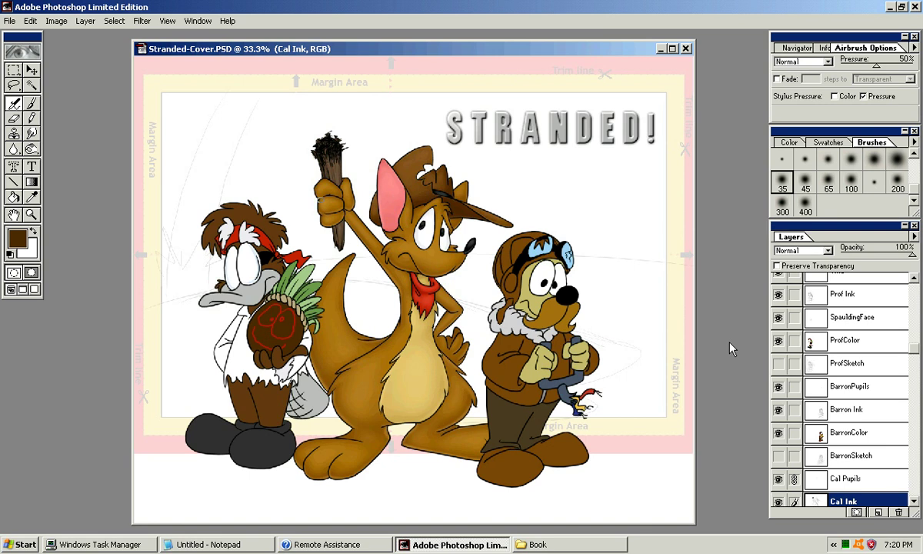
pyautogui.moveTo(338, 48); pyautogui.dragTo(323, 44)
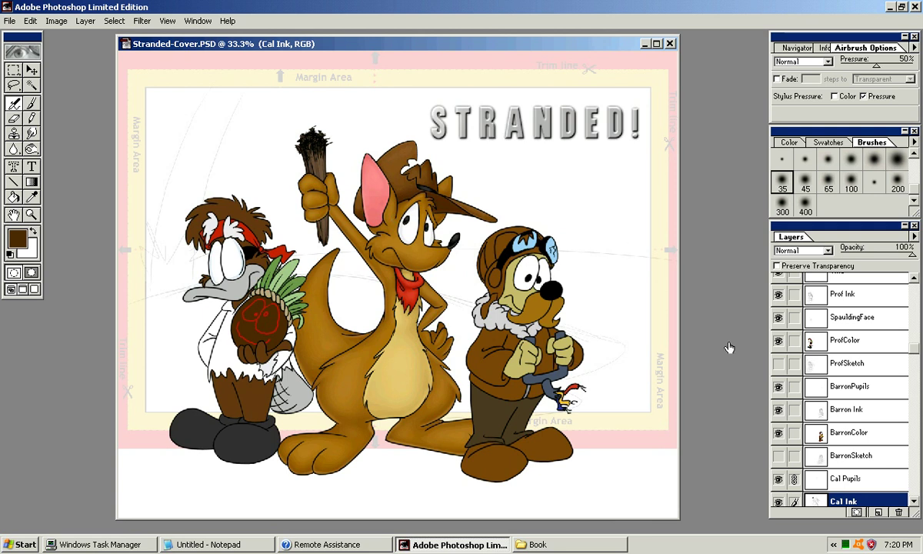
# Make CalHilite the active layer and set its opacity to 79%.
pyautogui.scroll(-4, 730, 348)
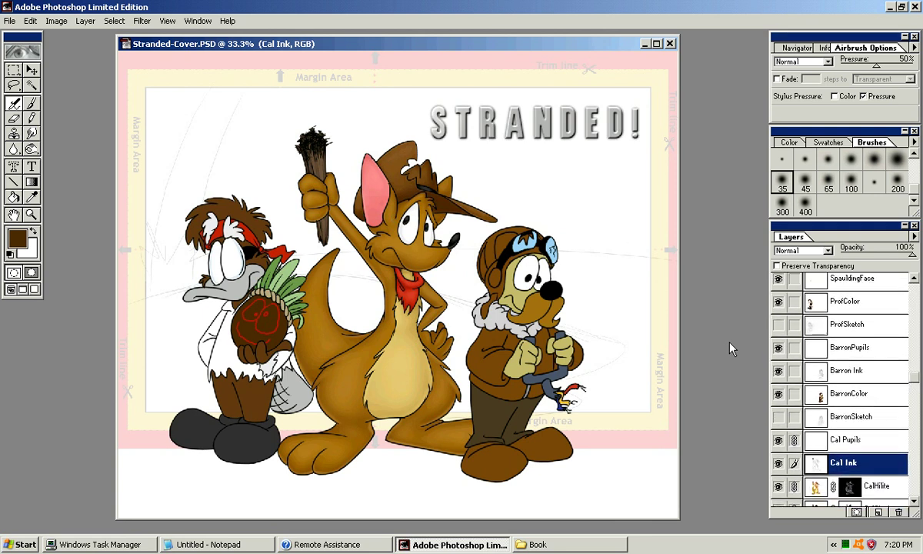
pyautogui.hotkey('alt', '[')
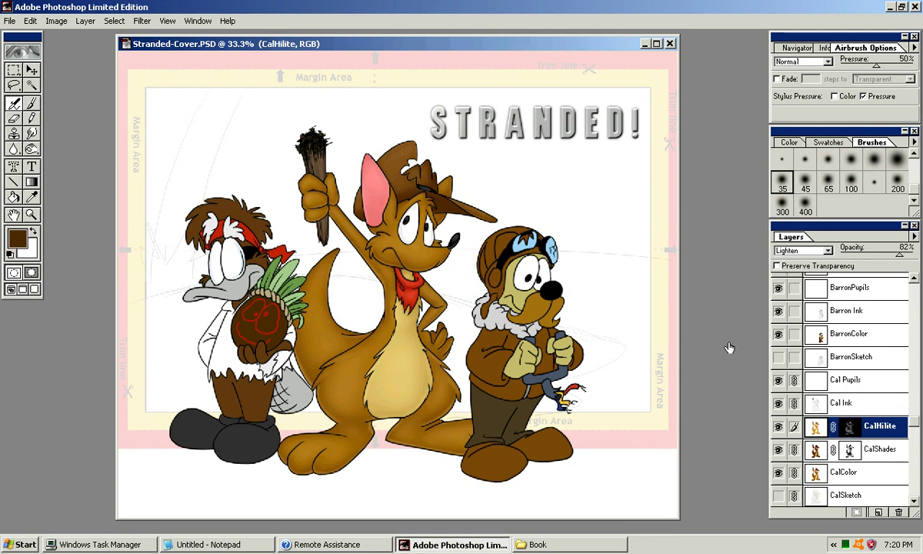
pyautogui.press('9')
pyautogui.press('0')
pyautogui.press('8')
pyautogui.press('5')
pyautogui.press('7')
pyautogui.press('9')
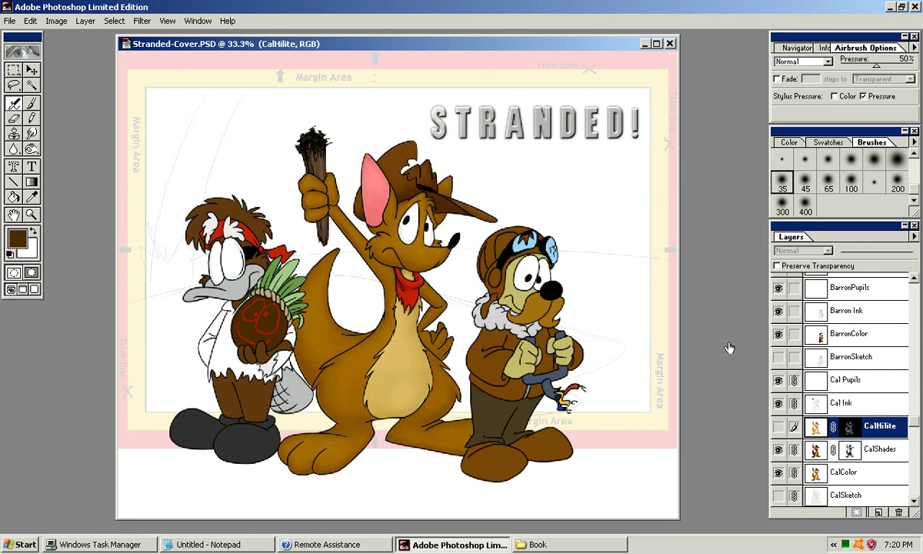
pyautogui.moveTo(523, 44); pyautogui.dragTo(541, 46)
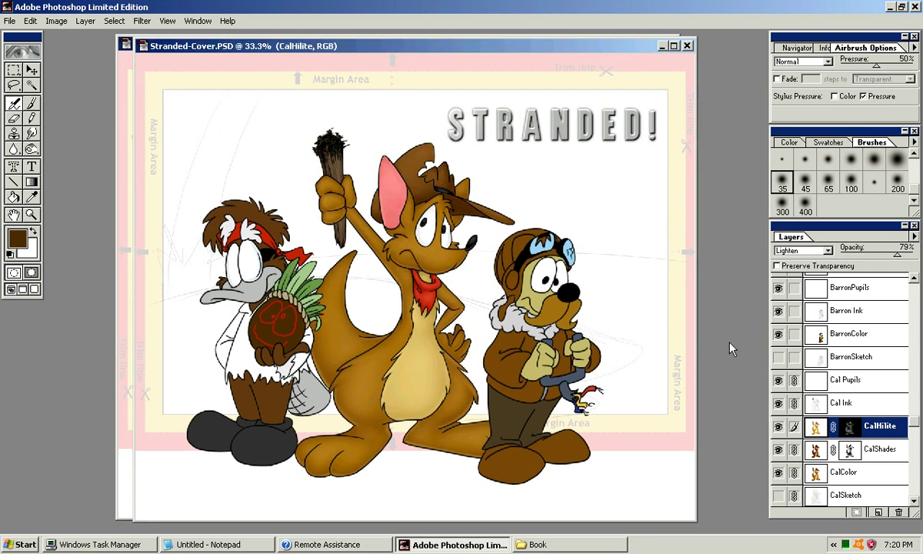